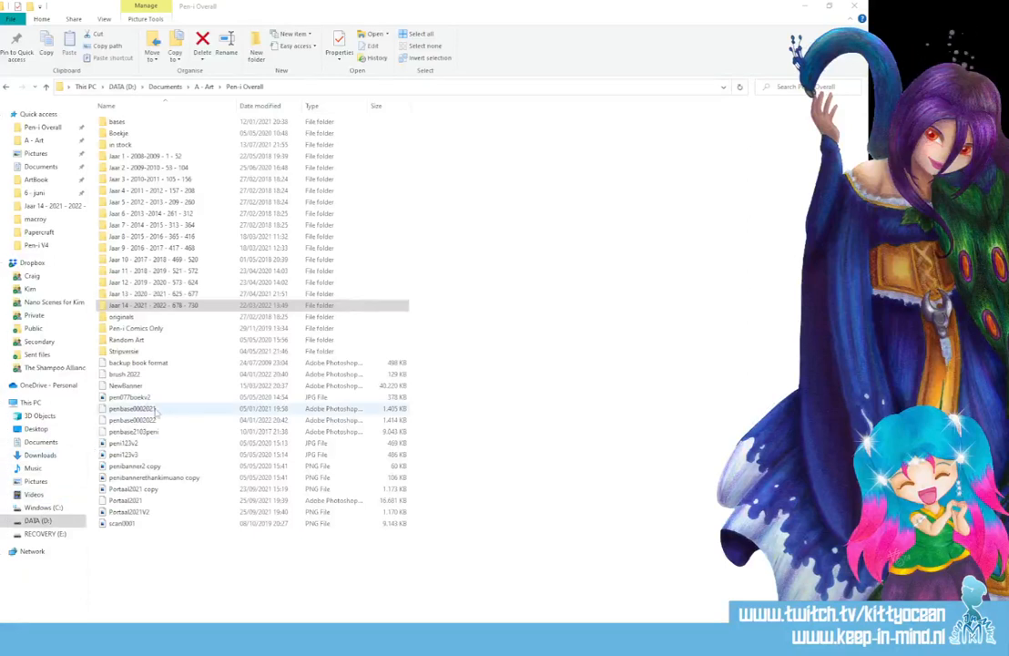
Select the penbase0002022 template in the Pen-i Overall folder and open it in Photoshop
{"action": "left_click", "coordinate": [141, 421]}
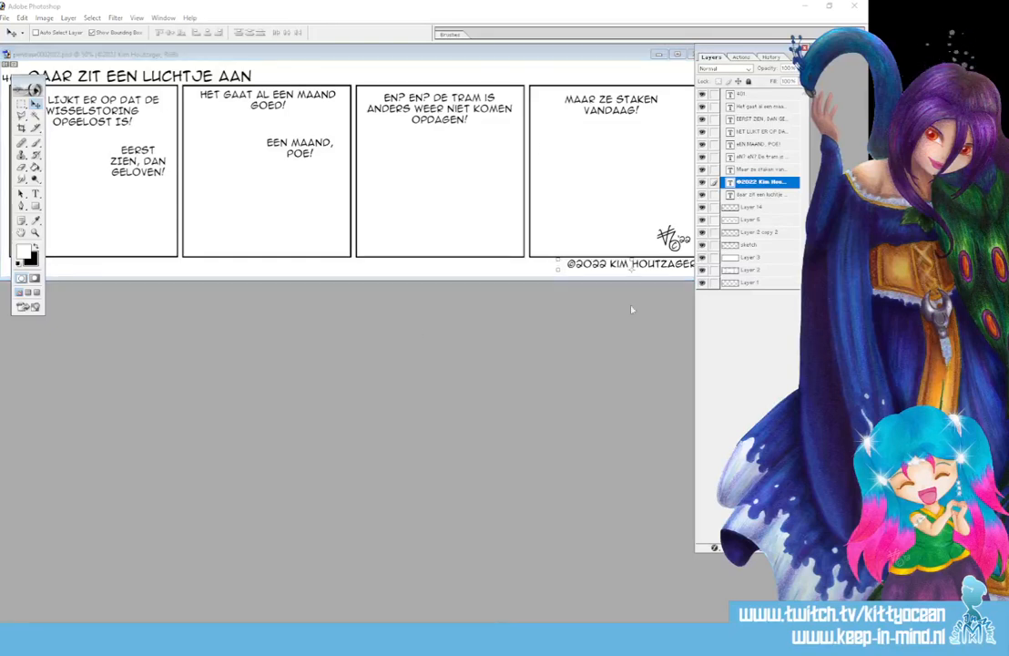
Save the template as 725.psd in the Jaar 14 folder, alongside strip 724
{"action": "left_click_drag", "start_coordinate": [475, 58], "coordinate": [555, 230]}
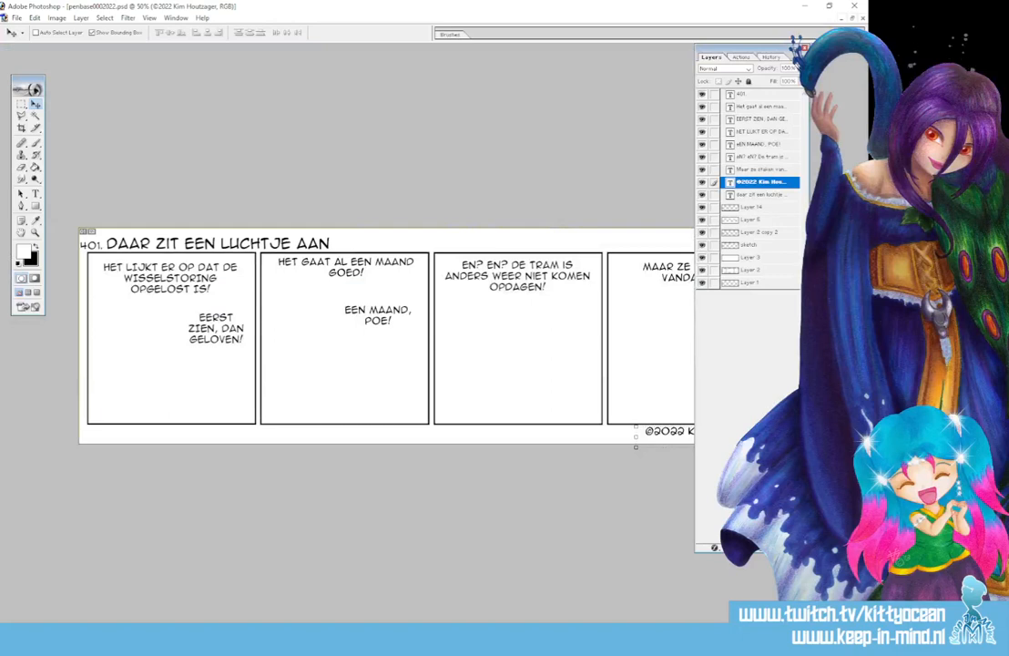
{"action": "left_click", "coordinate": [17, 18]}
{"action": "left_click", "coordinate": [39, 119]}
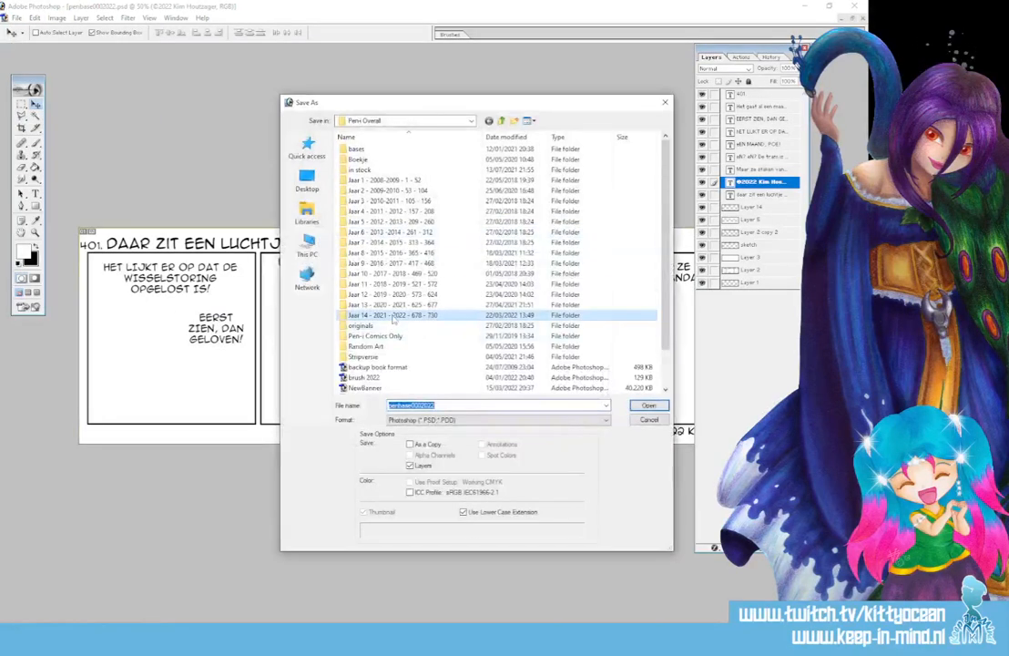
{"action": "double_click", "coordinate": [382, 315]}
{"action": "left_click_drag", "start_coordinate": [666, 201], "coordinate": [666, 369]}
{"action": "left_click", "coordinate": [422, 360]}
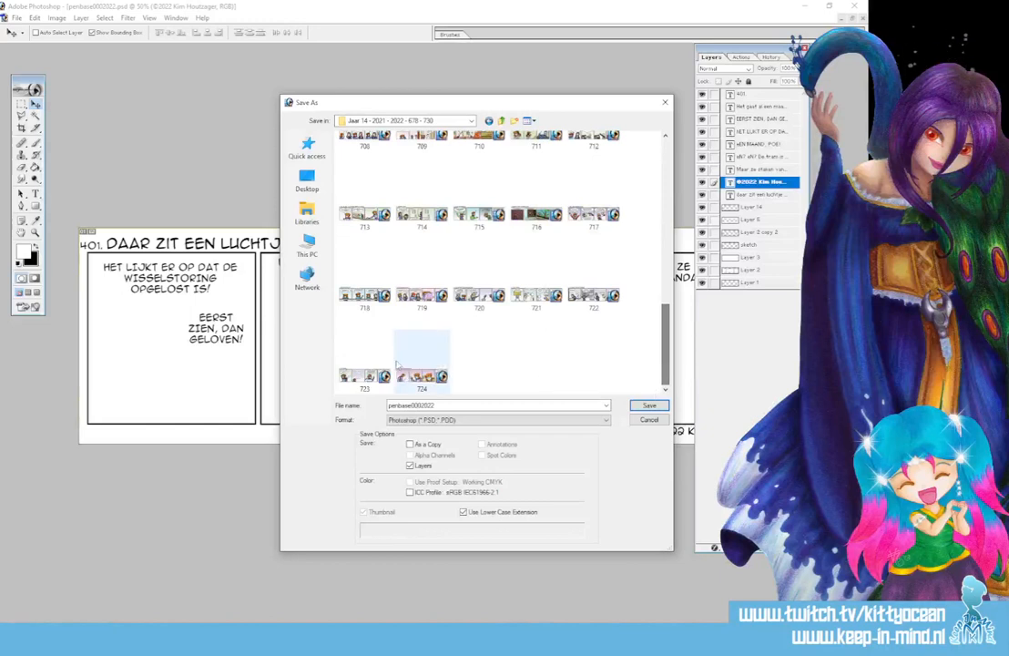
{"action": "double_click", "coordinate": [445, 405]}
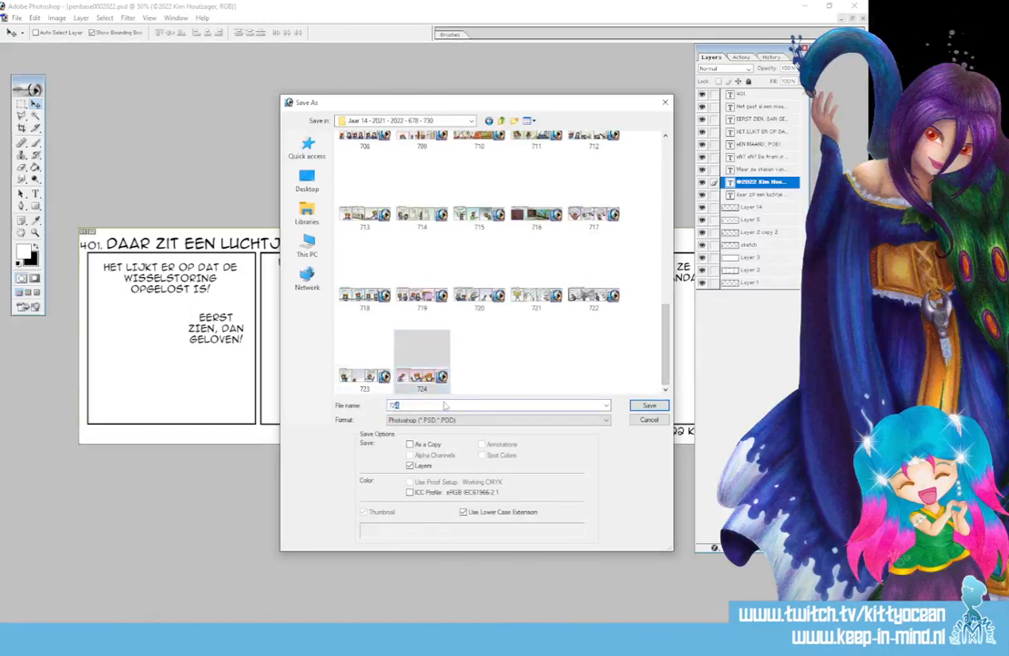
{"action": "type", "text": "725"}
{"action": "key", "text": "Return"}
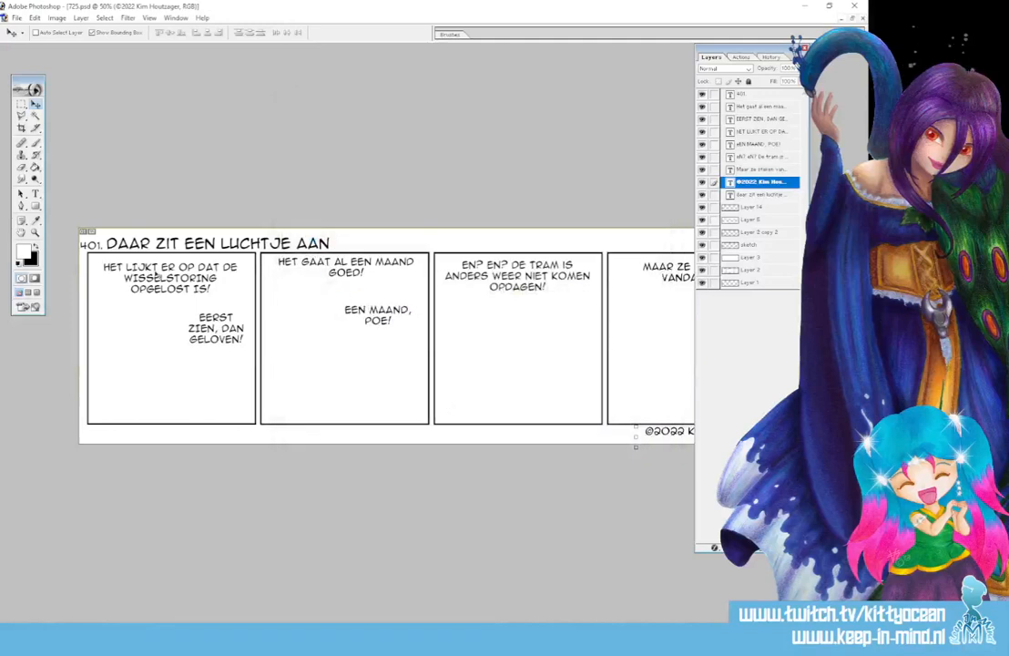
Change the strip number from 401. to 725
{"action": "left_click", "coordinate": [35, 193]}
{"action": "left_click_drag", "start_coordinate": [102, 244], "coordinate": [80, 245]}
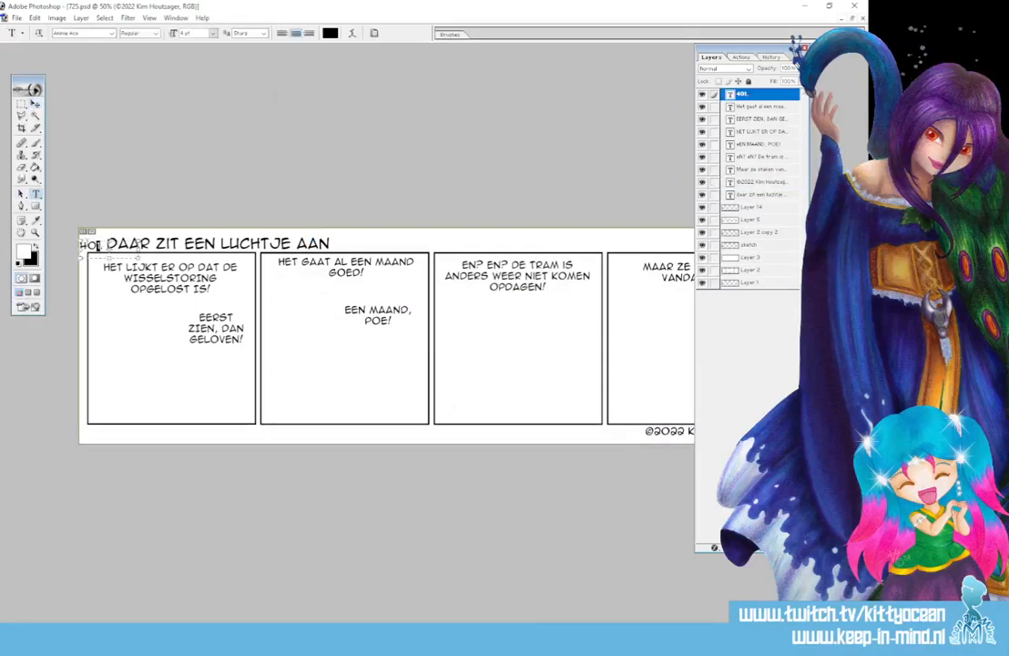
{"action": "type", "text": "725."}
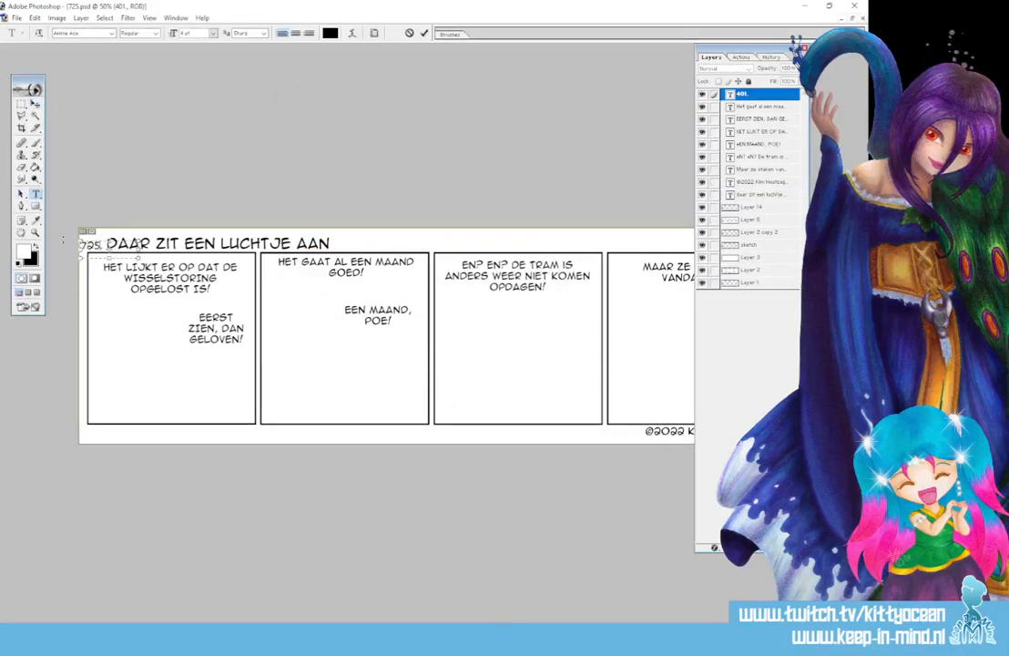
{"action": "left_click", "coordinate": [425, 32]}
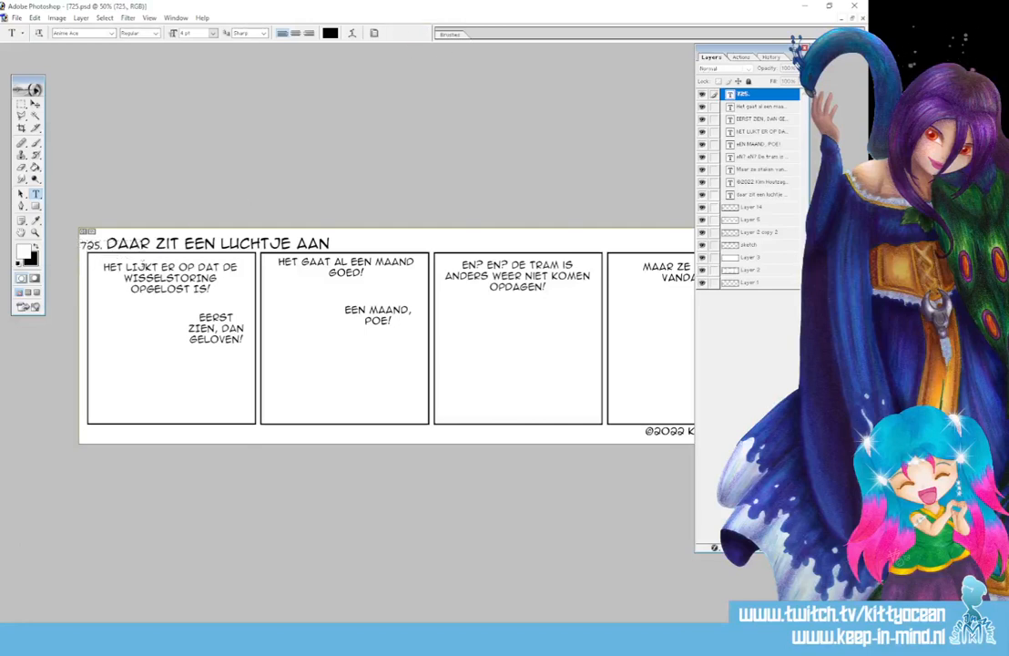
Retype the title as 'TERUG NAAR HET NIEUWE OUDE NIEUWE NORMAAL'
{"action": "left_click", "coordinate": [211, 244]}
{"action": "key", "text": "ctrl+a"}
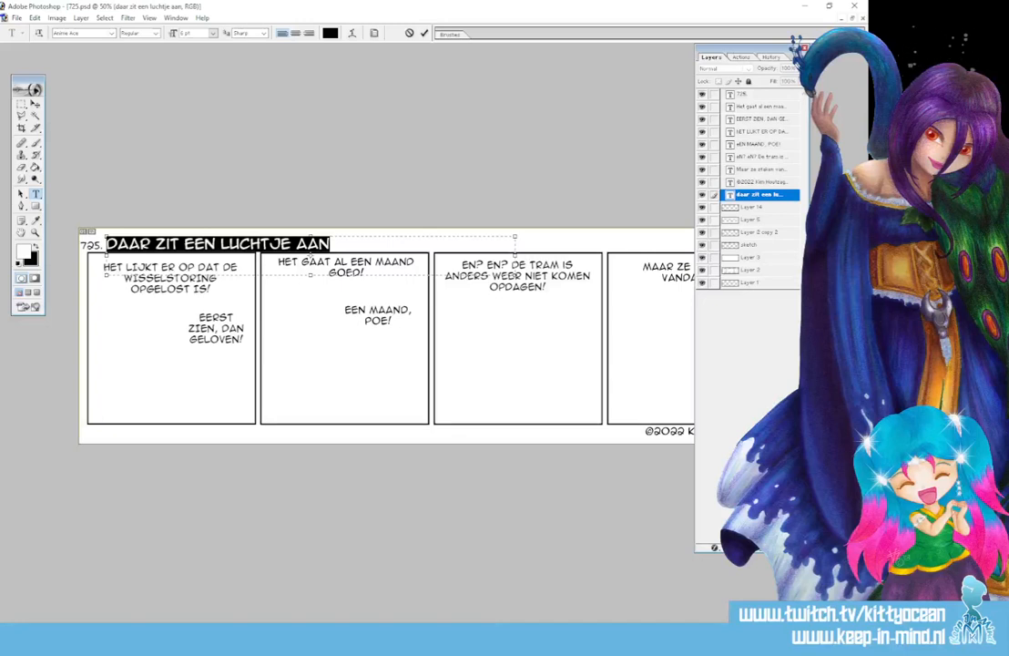
{"action": "type", "text": "HET NIEUW"}
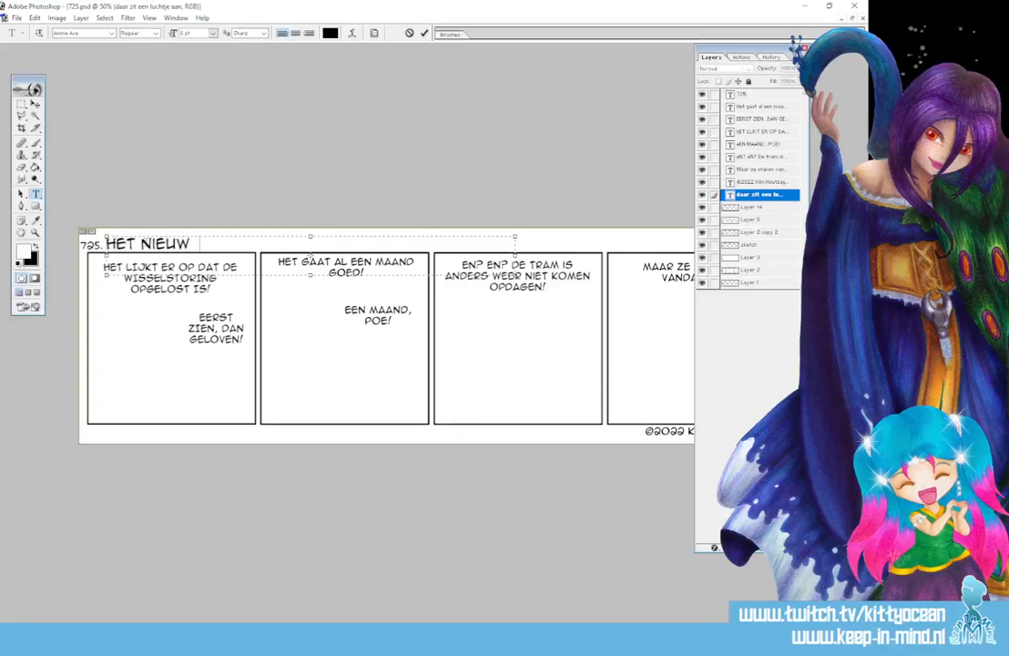
{"action": "type", "text": "E OUDE NIEUWE"}
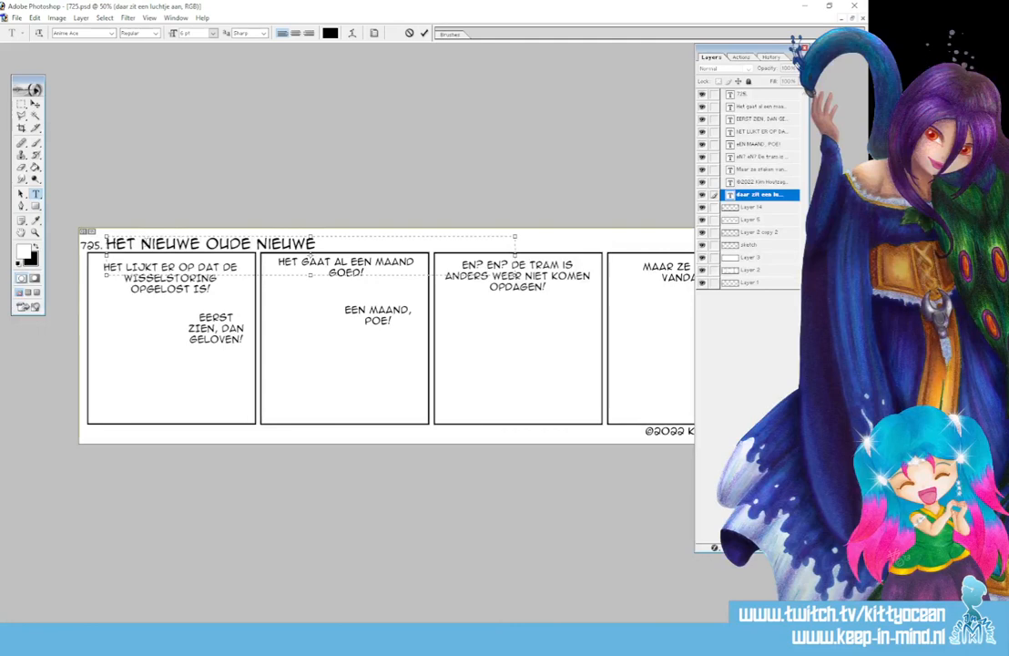
{"action": "type", "text": " NORMAAL"}
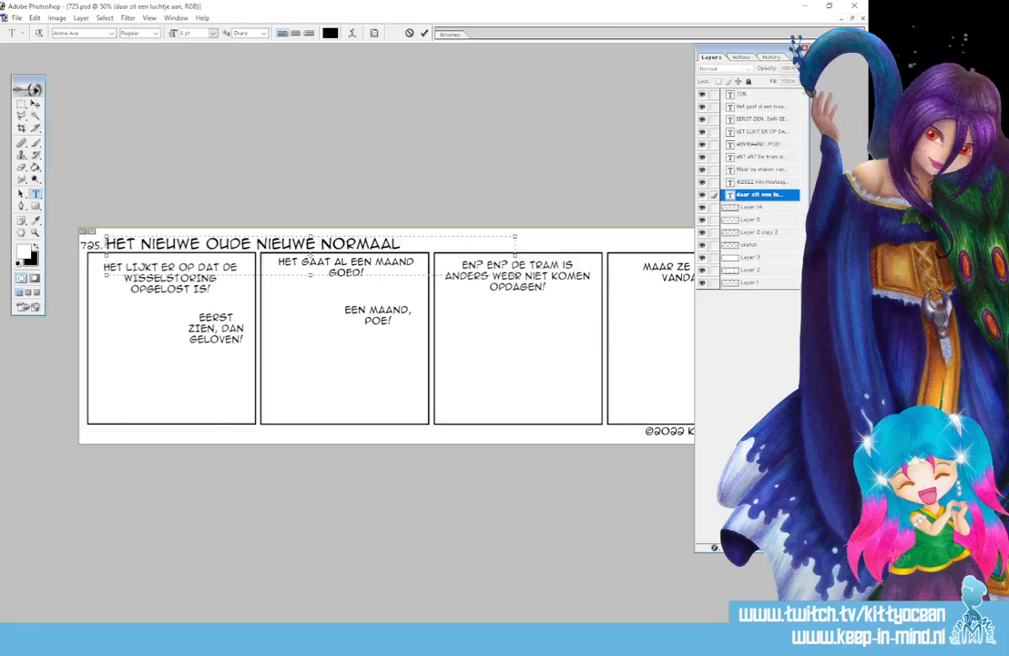
{"action": "key", "text": "Home"}
{"action": "type", "text": "TERUG NA"}
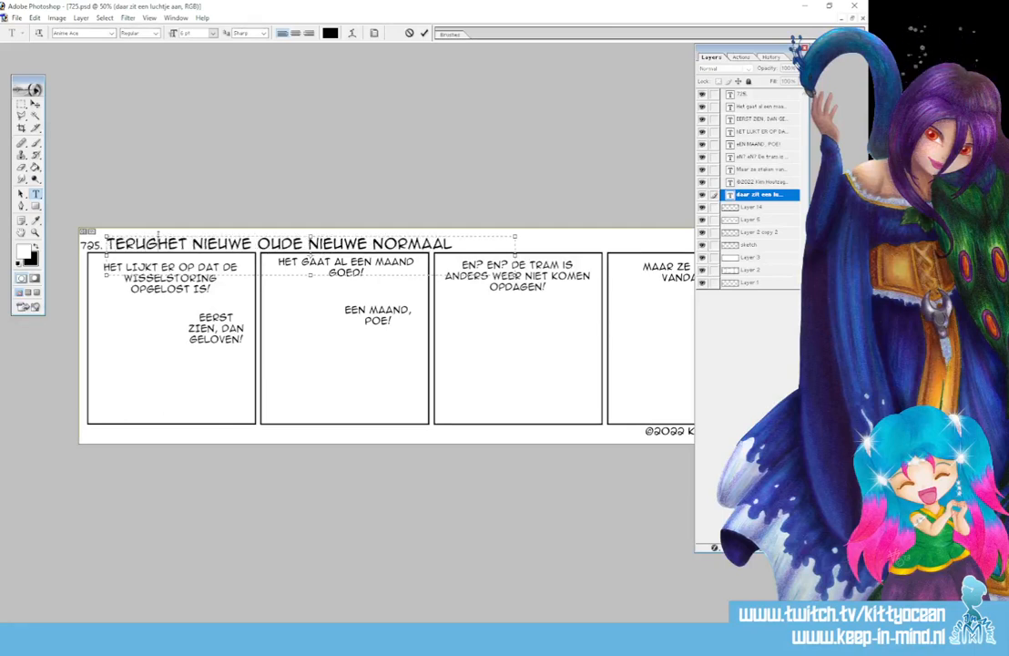
{"action": "type", "text": "AR"}
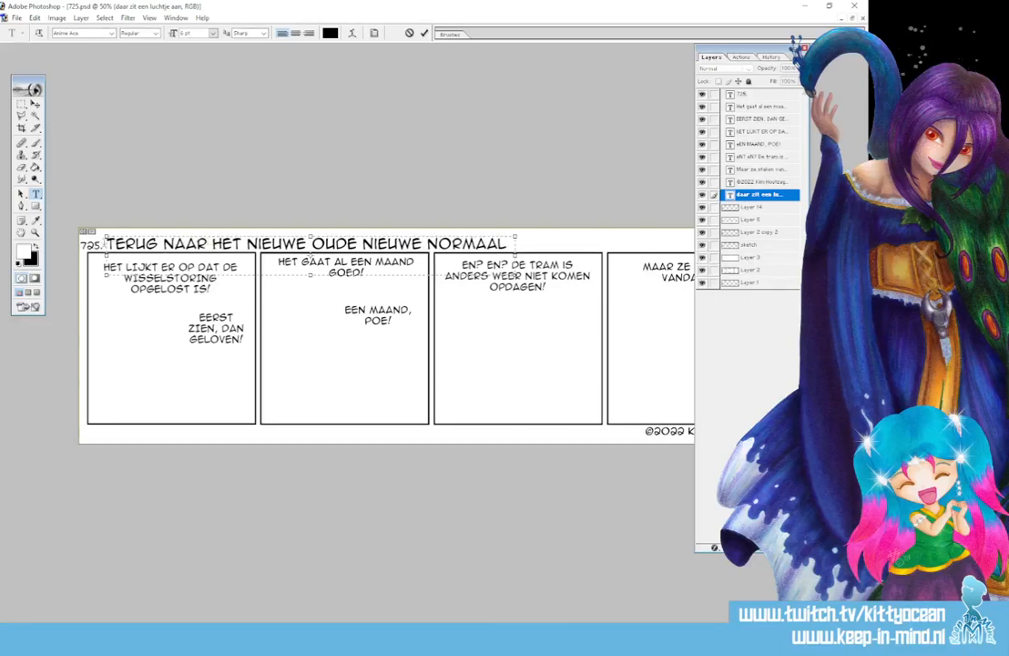
Replace the title with 'LANG, LANG GELEDEN...' and commit it
{"action": "left_click_drag", "start_coordinate": [105, 244], "coordinate": [606, 243]}
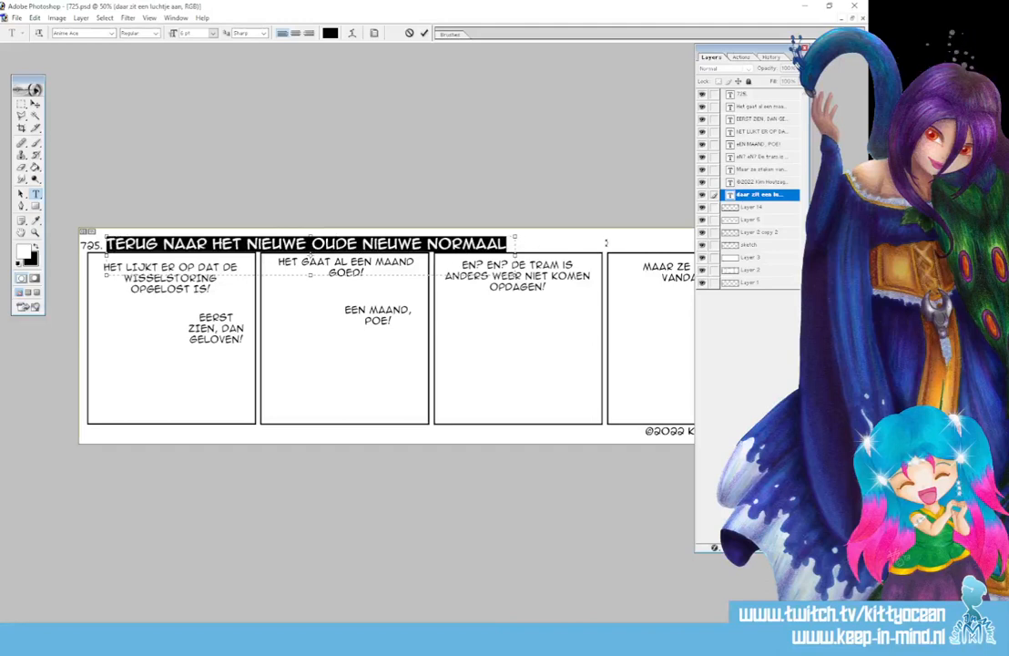
{"action": "type", "text": "2"}
{"action": "key", "text": "BackSpace"}
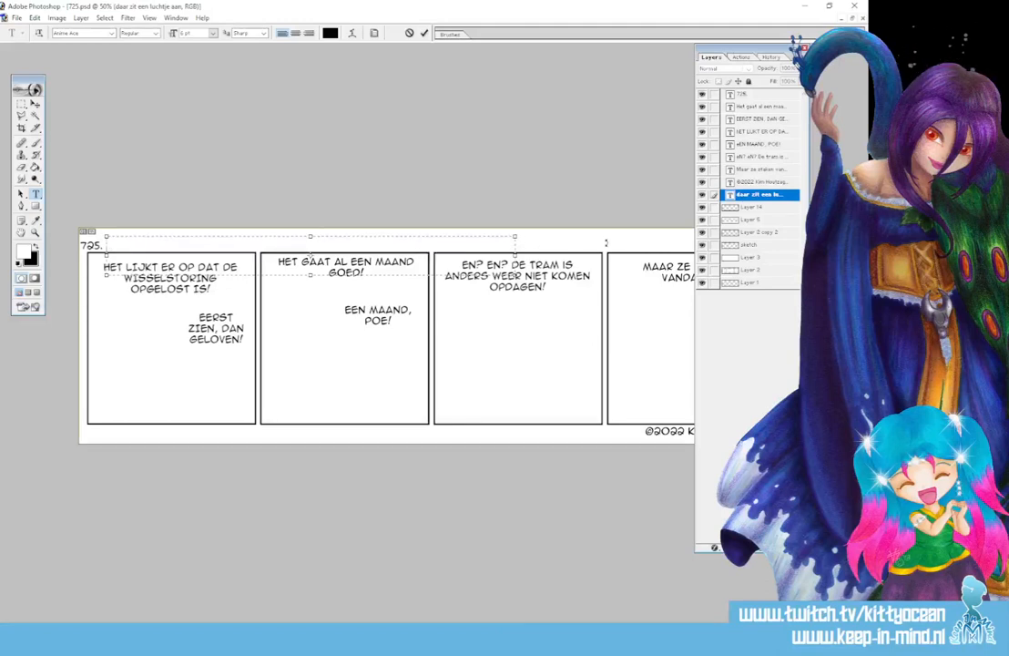
{"action": "type", "text": "2"}
{"action": "key", "text": "BackSpace"}
{"action": "type", "text": "VROEGER,"}
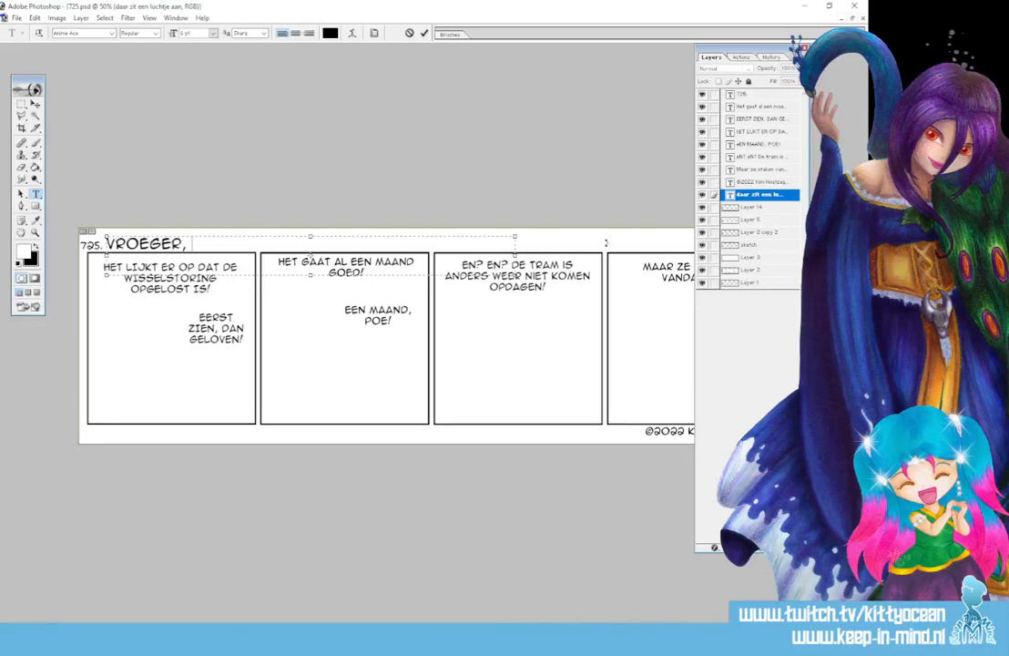
{"action": "type", "text": " NOG VOOR"}
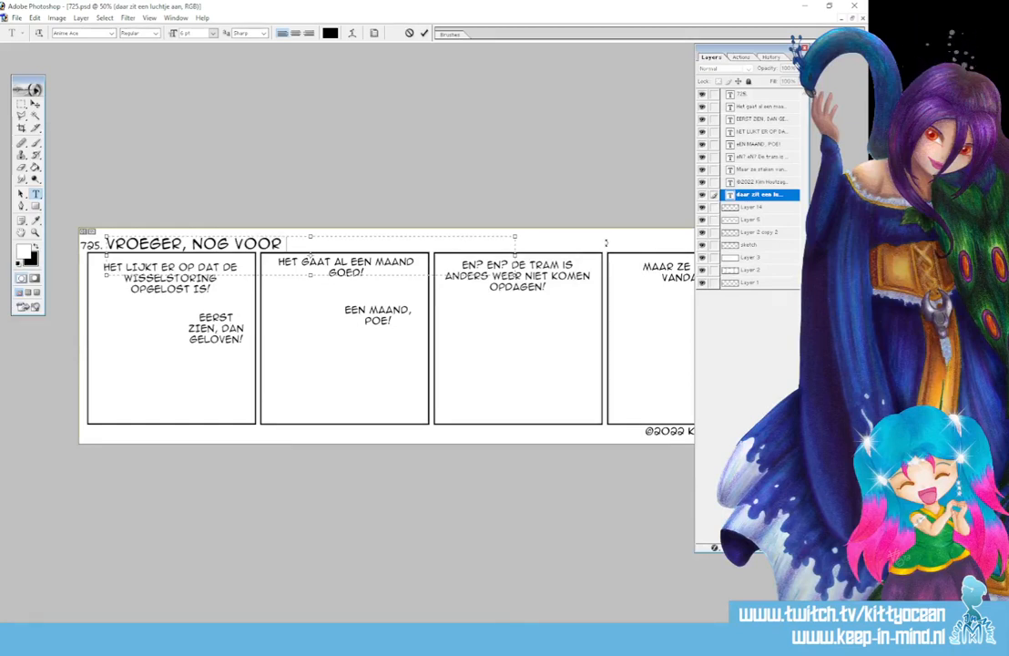
{"action": "key", "text": "BackSpace"}
{"action": "key", "text": "BackSpace"}
{"action": "key", "text": "BackSpace"}
{"action": "key", "text": "BackSpace"}
{"action": "key", "text": "BackSpace"}
{"action": "key", "text": "BackSpace"}
{"action": "key", "text": "BackSpace"}
{"action": "key", "text": "BackSpace"}
{"action": "key", "text": "BackSpace"}
{"action": "key", "text": "BackSpace"}
{"action": "key", "text": "BackSpace"}
{"action": "key", "text": "BackSpace"}
{"action": "key", "text": "BackSpace"}
{"action": "key", "text": "BackSpace"}
{"action": "key", "text": "BackSpace"}
{"action": "key", "text": "BackSpace"}
{"action": "key", "text": "BackSpace"}
{"action": "type", "text": "L"}
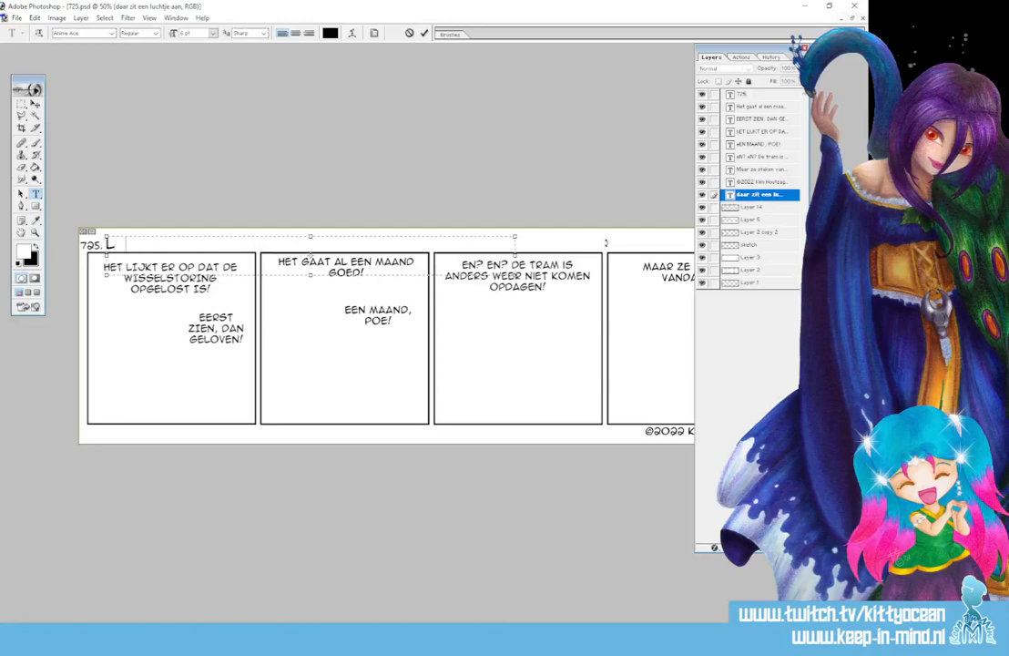
{"action": "type", "text": "ANG, LANG GELE"}
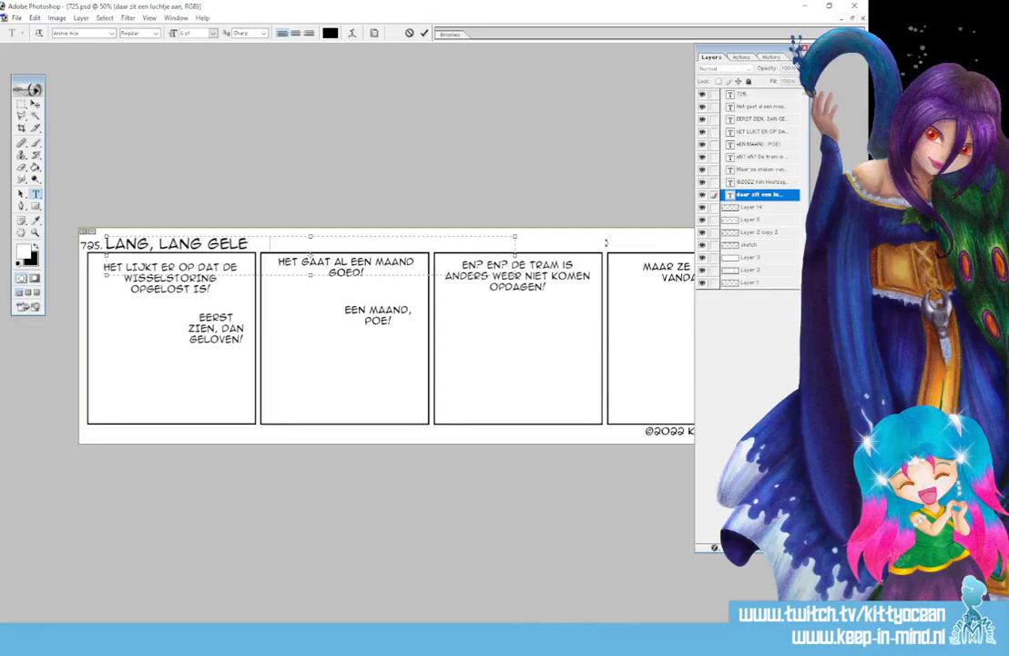
{"action": "type", "text": "DEN..."}
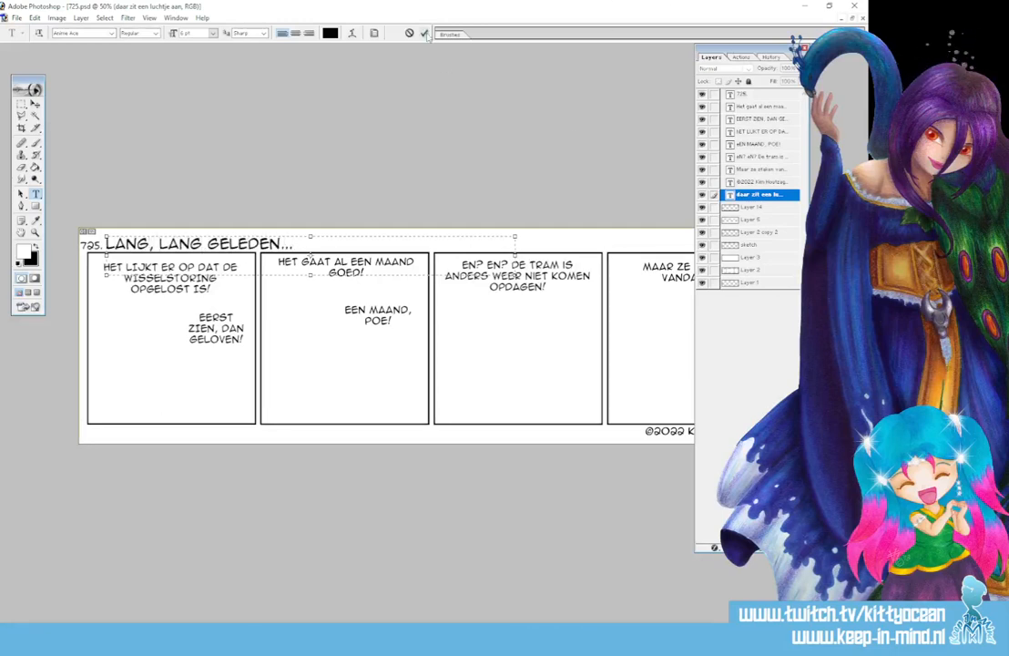
{"action": "key", "text": "ctrl+Return"}
{"action": "left_click", "coordinate": [103, 266]}
Rewrite panel one's bubble as 'WE MOGEN NU ECHT WEER? WAT GA JIJ ALS EERSTE DOEN?' and widen its box
{"action": "left_click_drag", "start_coordinate": [103, 266], "coordinate": [248, 303]}
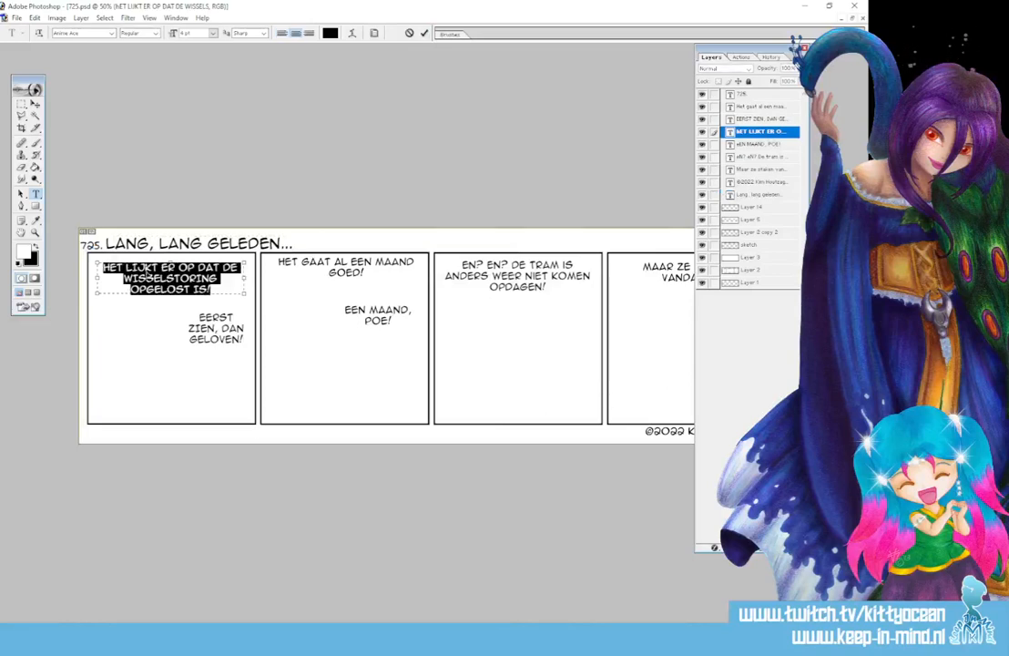
{"action": "type", "text": "WE M"}
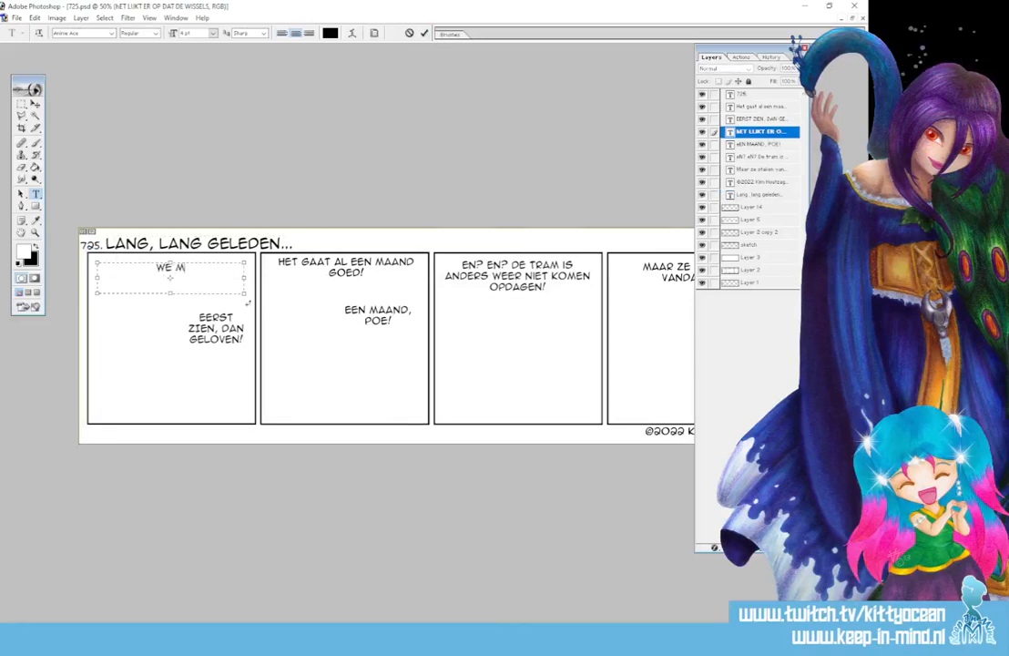
{"action": "type", "text": "OGEN NU ECHT WEER?"}
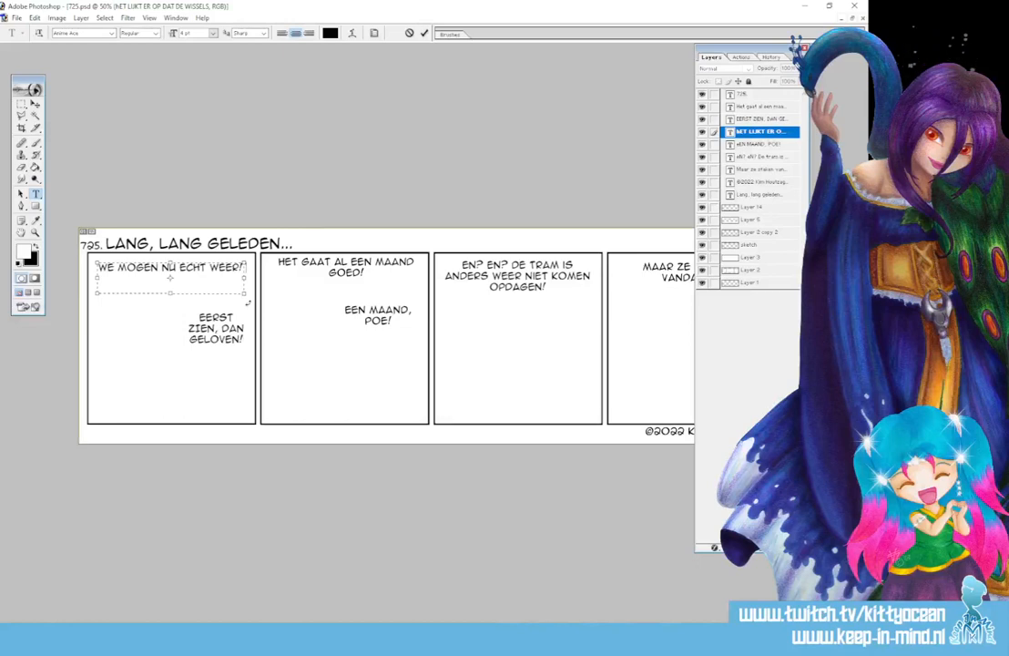
{"action": "left_click_drag", "start_coordinate": [244, 294], "coordinate": [187, 313]}
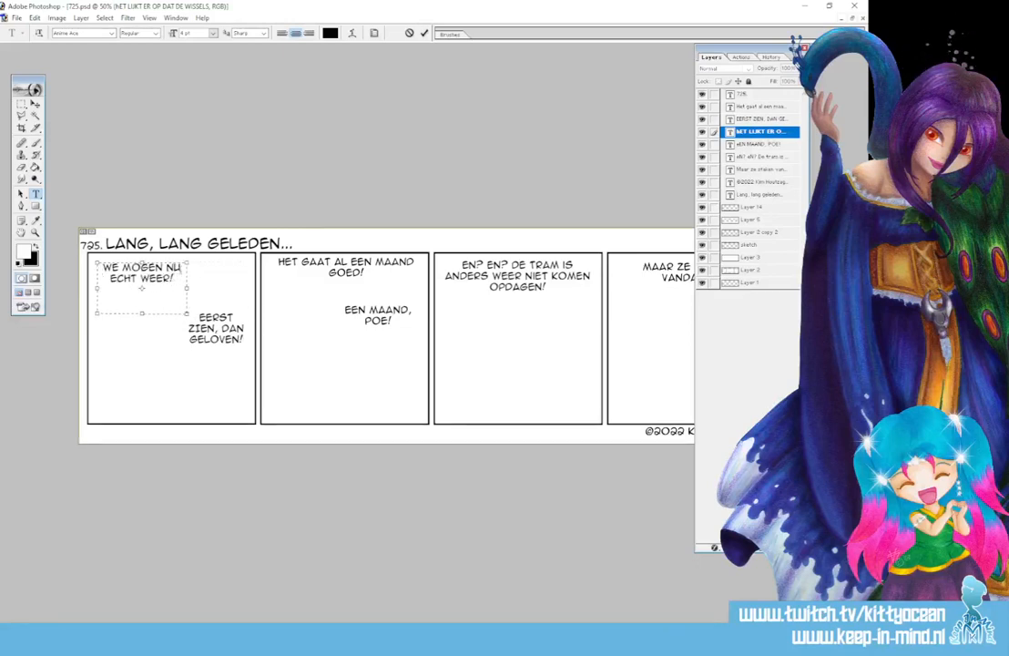
{"action": "type", "text": "WAT GA JIJ ALS E"}
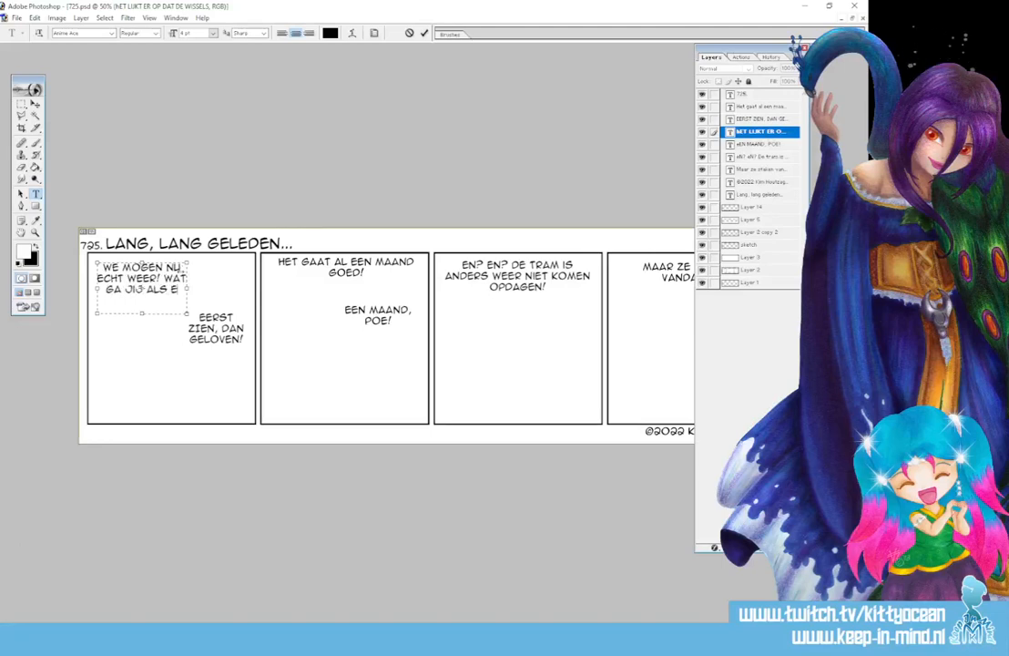
{"action": "type", "text": "ERSTE DOEN?"}
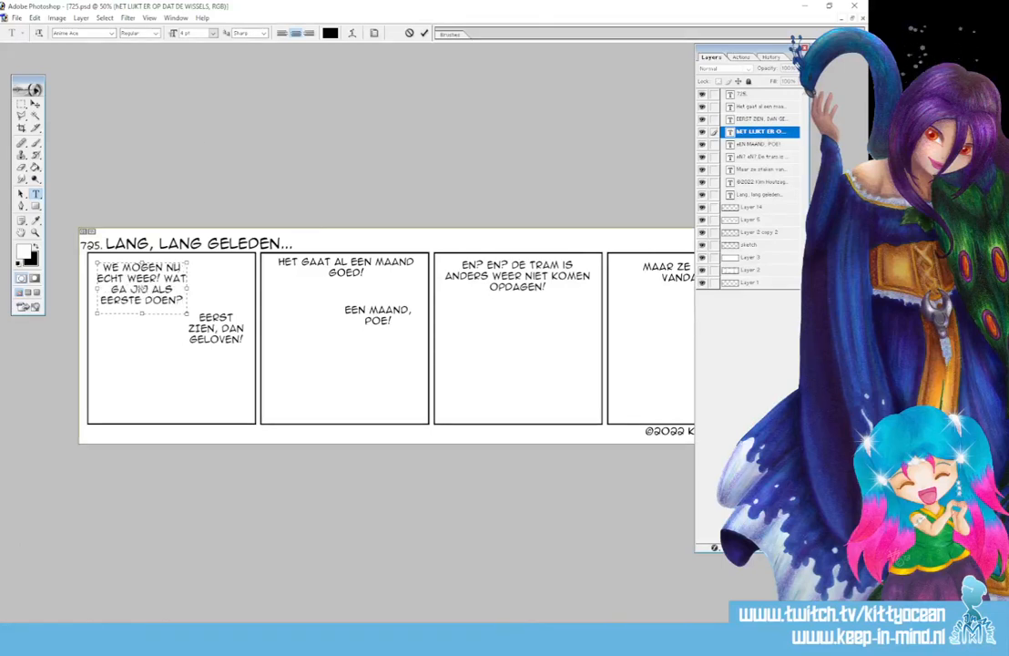
{"action": "key", "text": "ctrl+Return"}
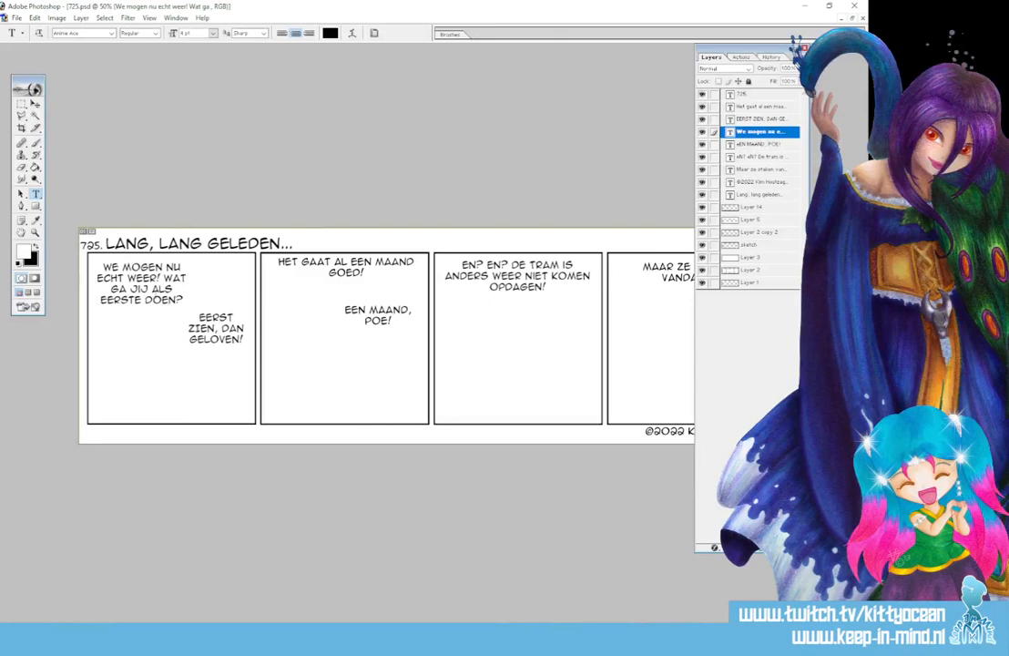
{"action": "left_click", "coordinate": [146, 283]}
{"action": "left_click_drag", "start_coordinate": [188, 311], "coordinate": [251, 299]}
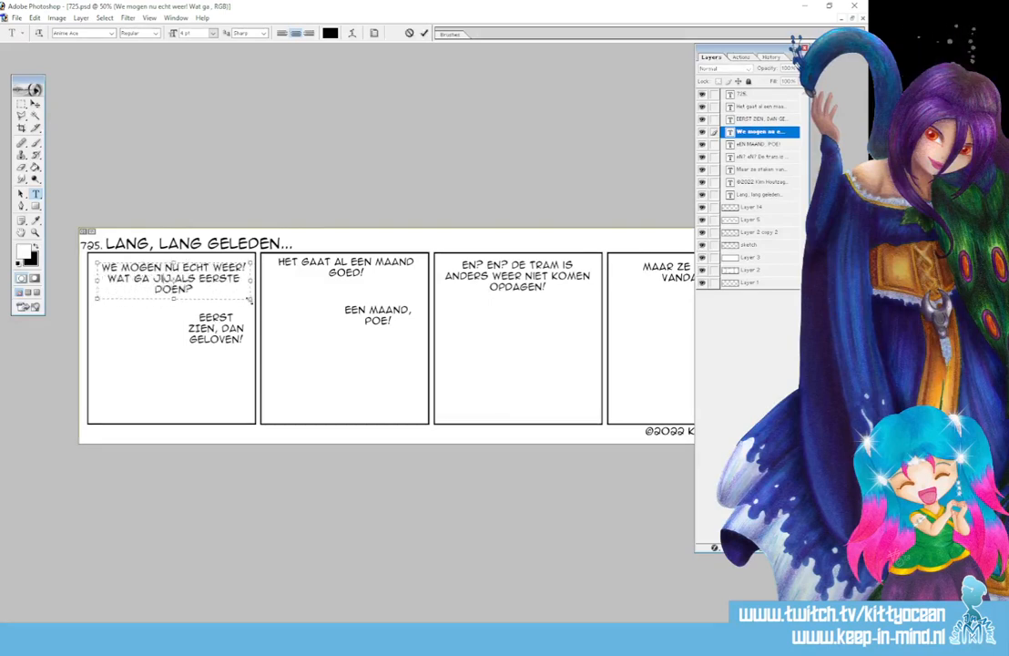
{"action": "left_click", "coordinate": [424, 32]}
Replace the reply 'EERST ZIEN, DAN GELOVEN!' with 'NAAR DE COMIC CON?'
{"action": "left_click", "coordinate": [244, 340]}
{"action": "left_click_drag", "start_coordinate": [244, 340], "coordinate": [147, 301]}
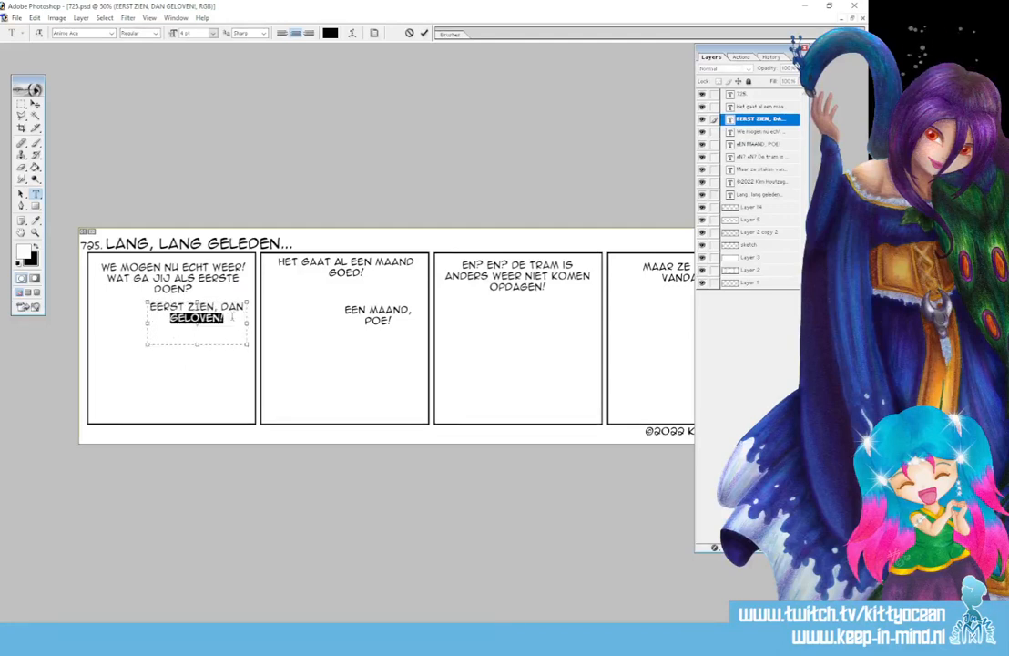
{"action": "left_click_drag", "start_coordinate": [232, 317], "coordinate": [117, 284]}
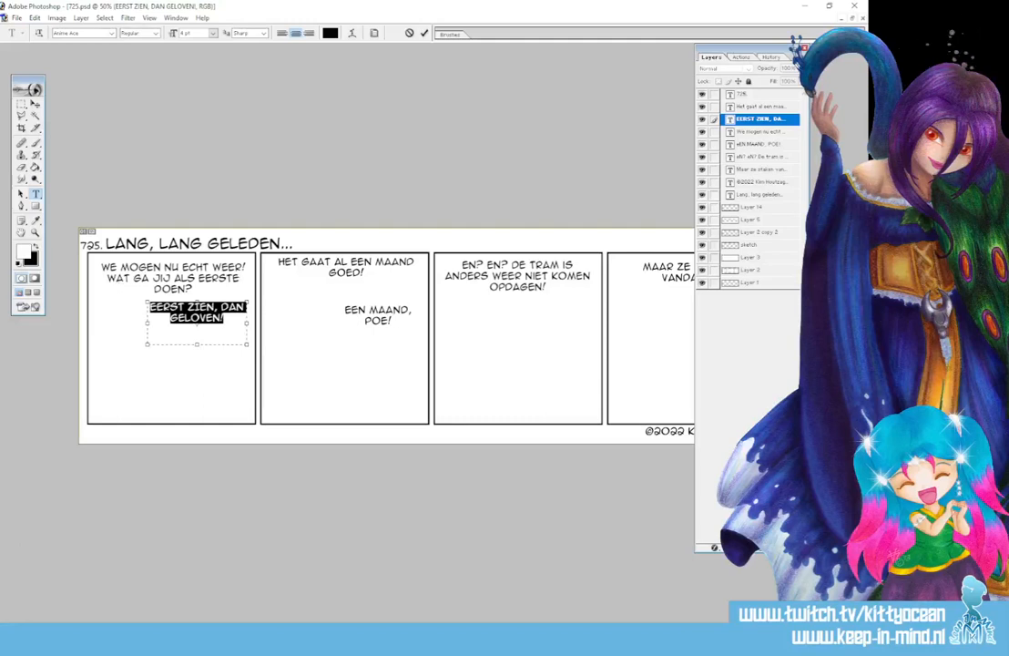
{"action": "type", "text": "NAAR DE"}
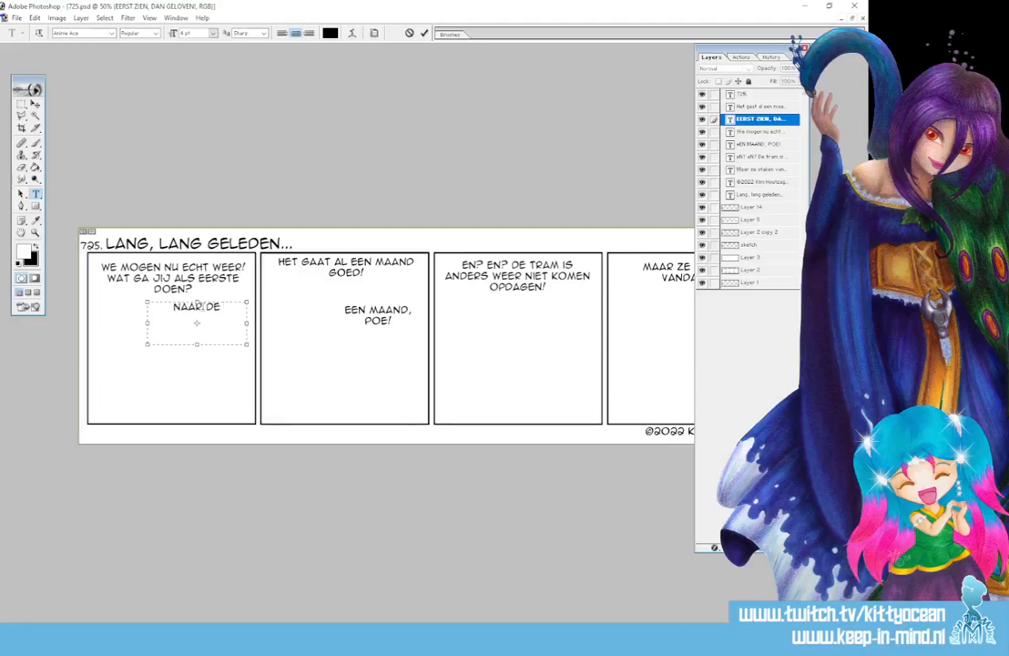
{"action": "type", "text": " COMIC CON?"}
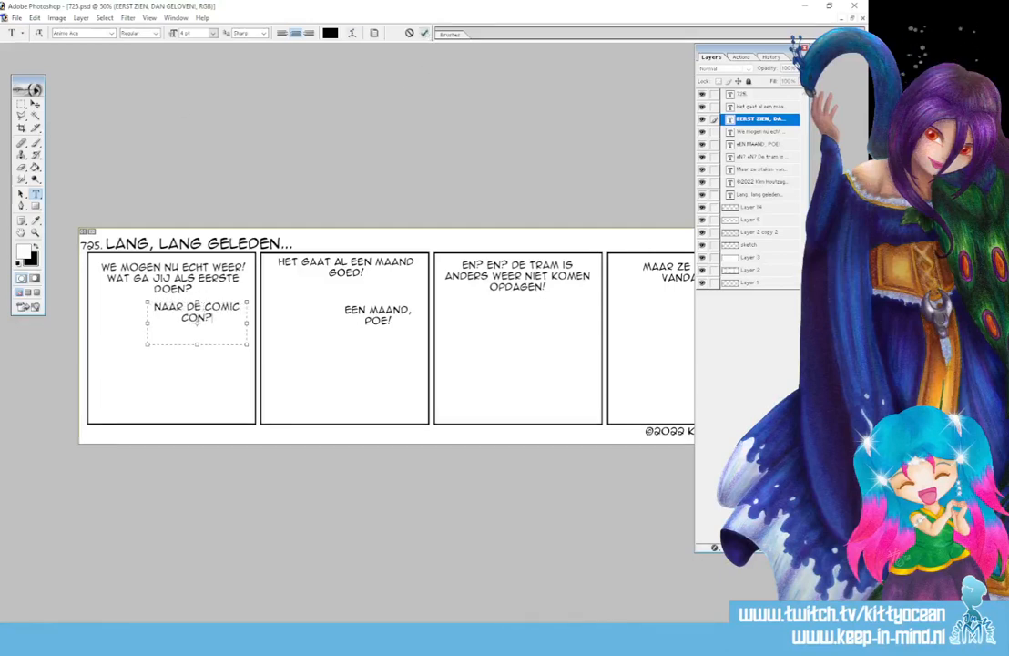
{"action": "key", "text": "ctrl+Return"}
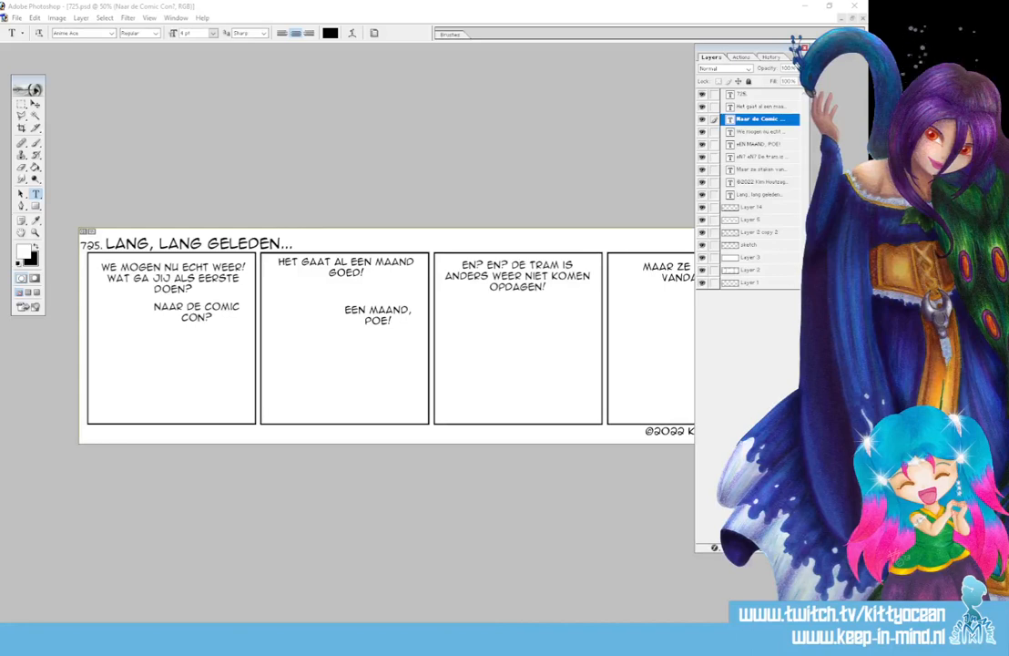
{"action": "key", "text": "super"}
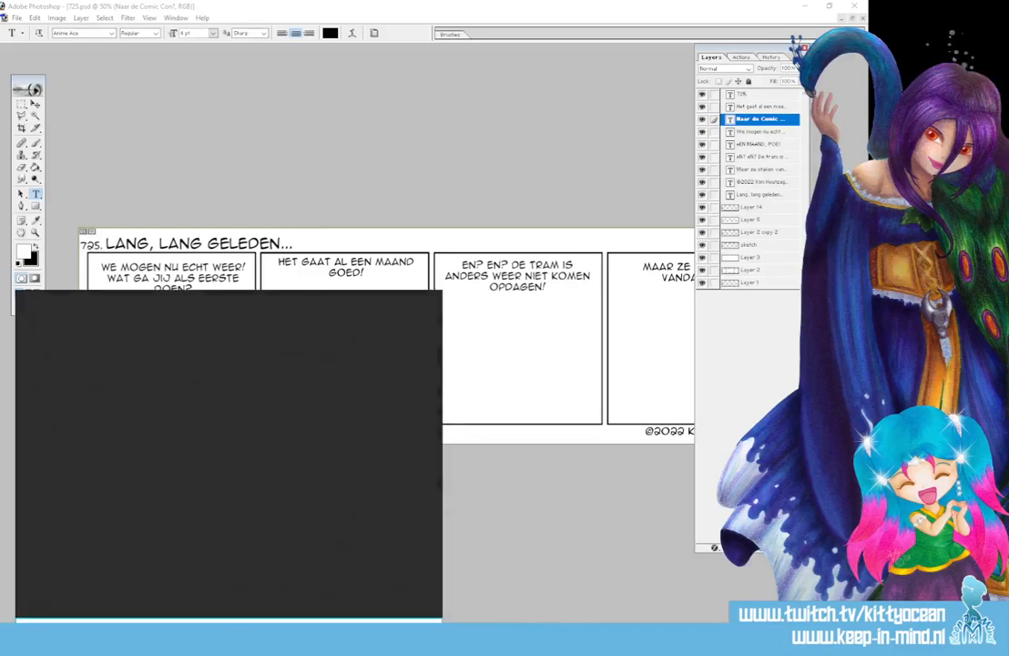
{"action": "type", "text": "zzz"}
{"action": "key", "text": "Escape"}
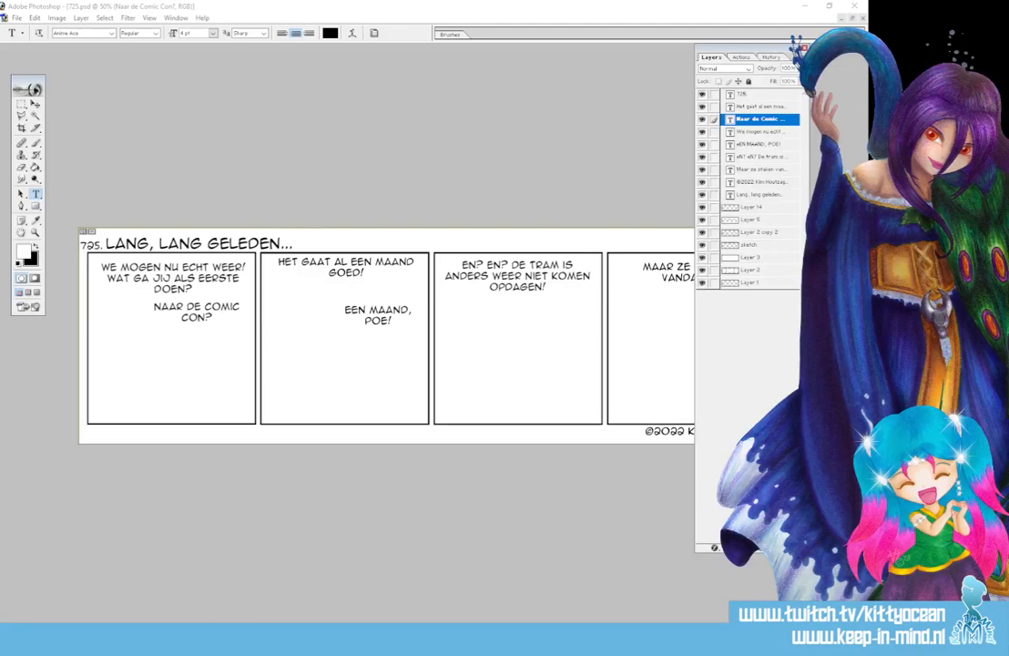
Replace panel two's top line with 'GA JE NAAR DE PARTNER OM … TE ZIEN EN HOREN?', naming a person
{"action": "left_click", "coordinate": [382, 273]}
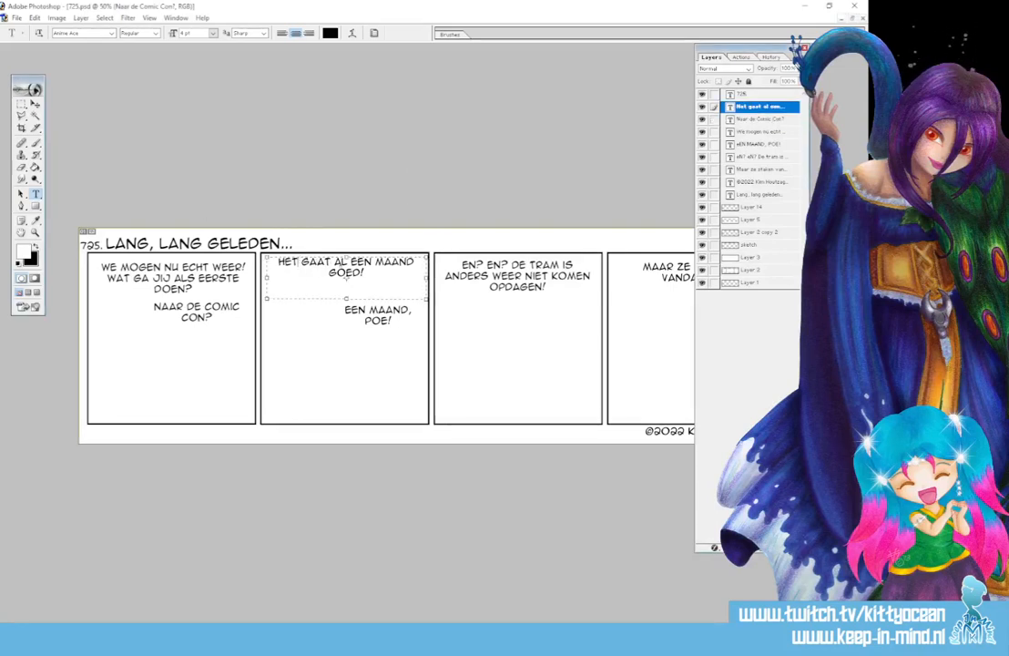
{"action": "key", "text": "ctrl+a"}
{"action": "type", "text": "GA JE NAAR DE"}
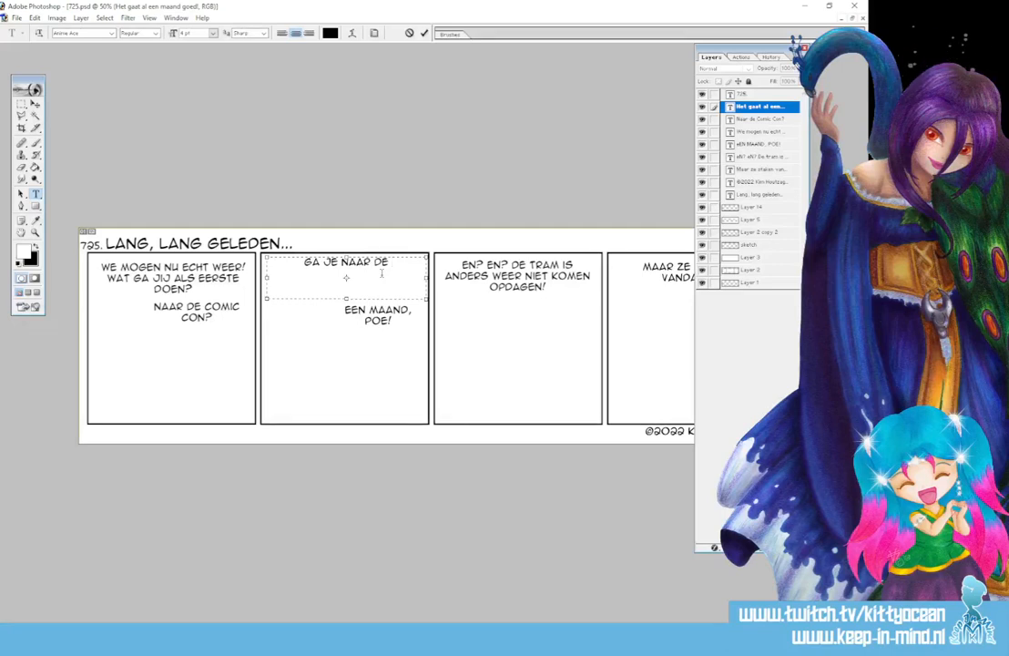
{"action": "type", "text": " PARTNER O"}
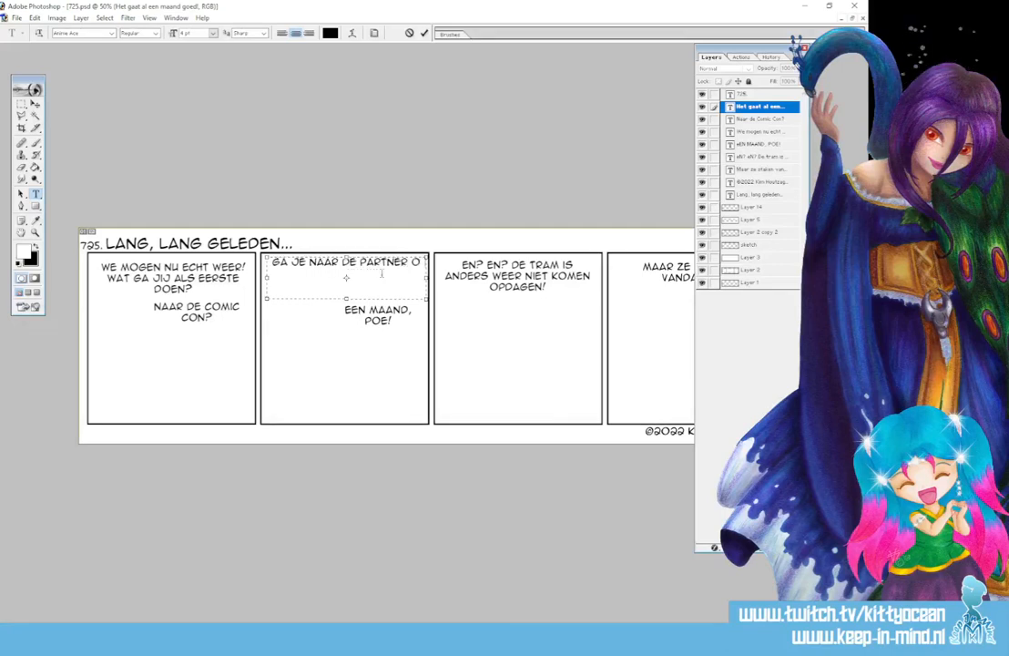
{"action": "type", "text": "M"}
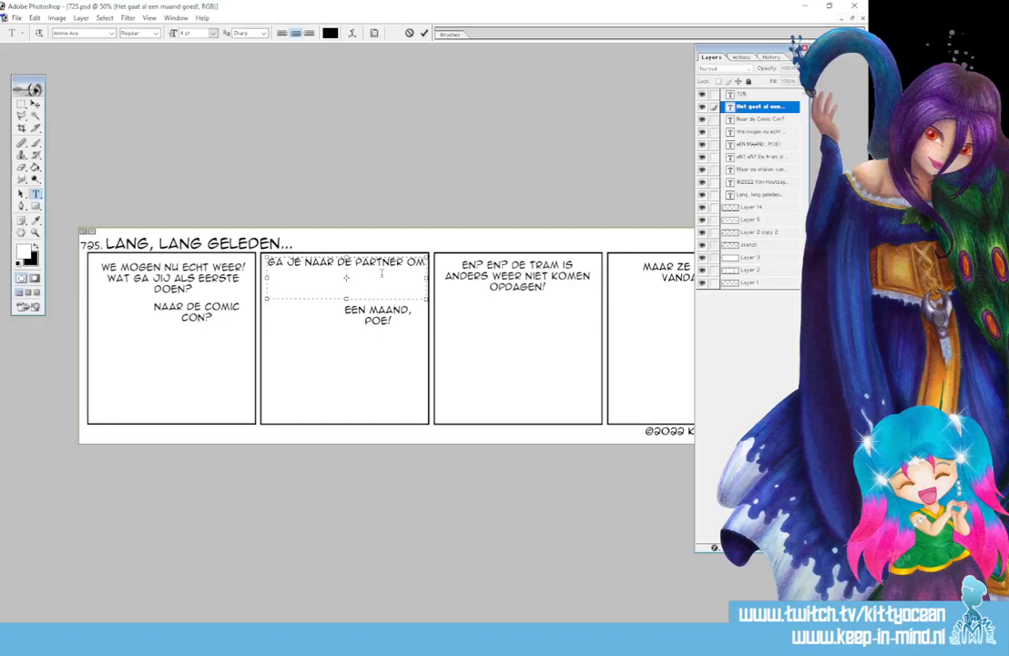
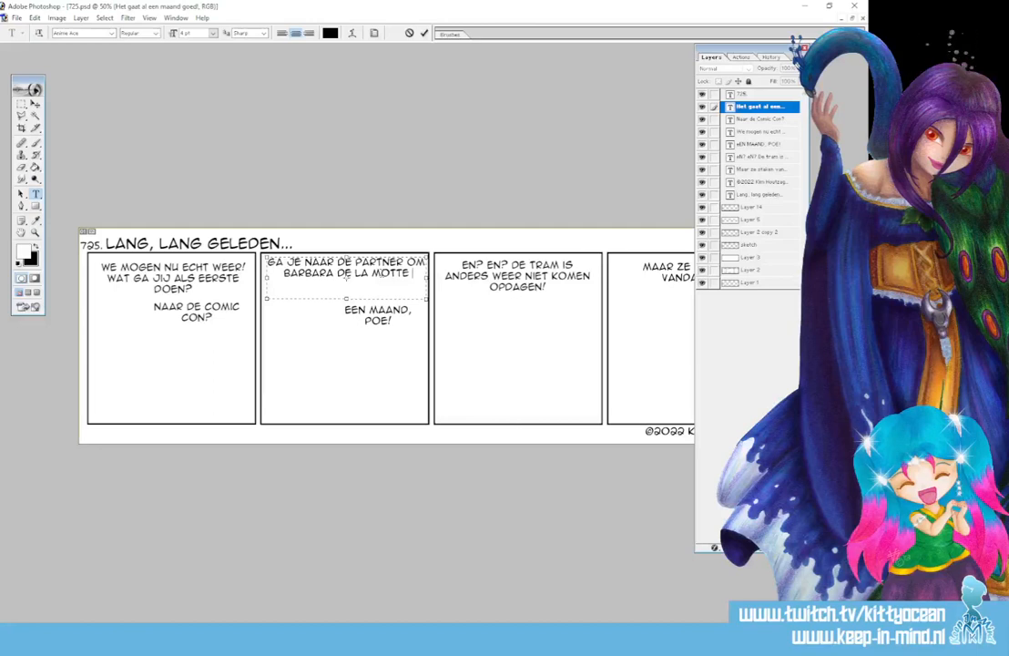
{"action": "type", "text": " TE"}
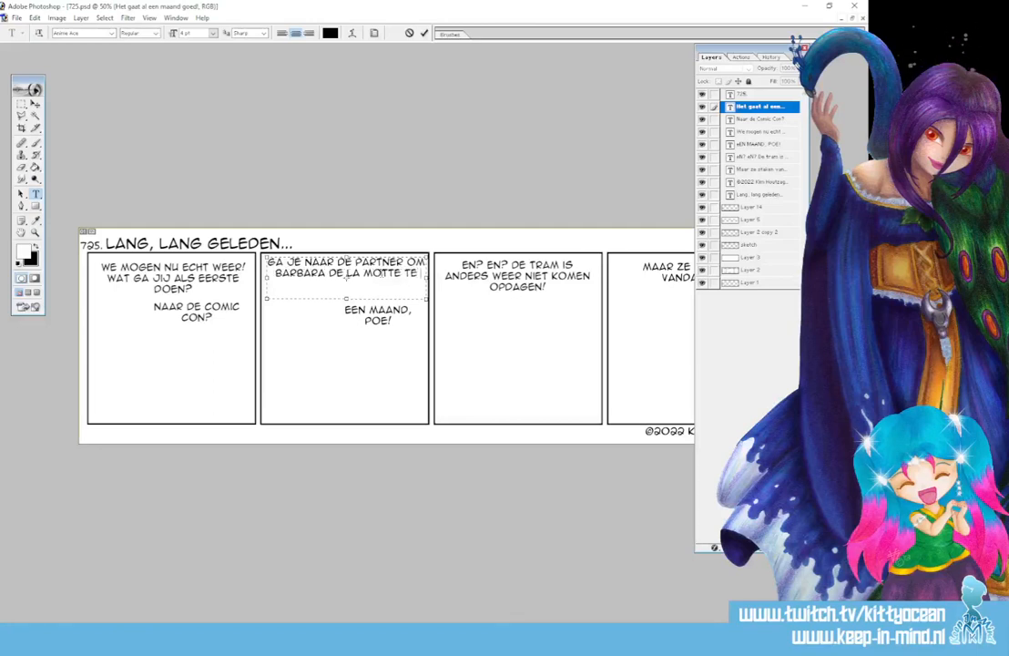
{"action": "type", "text": " ZIEN EN HOREN?"}
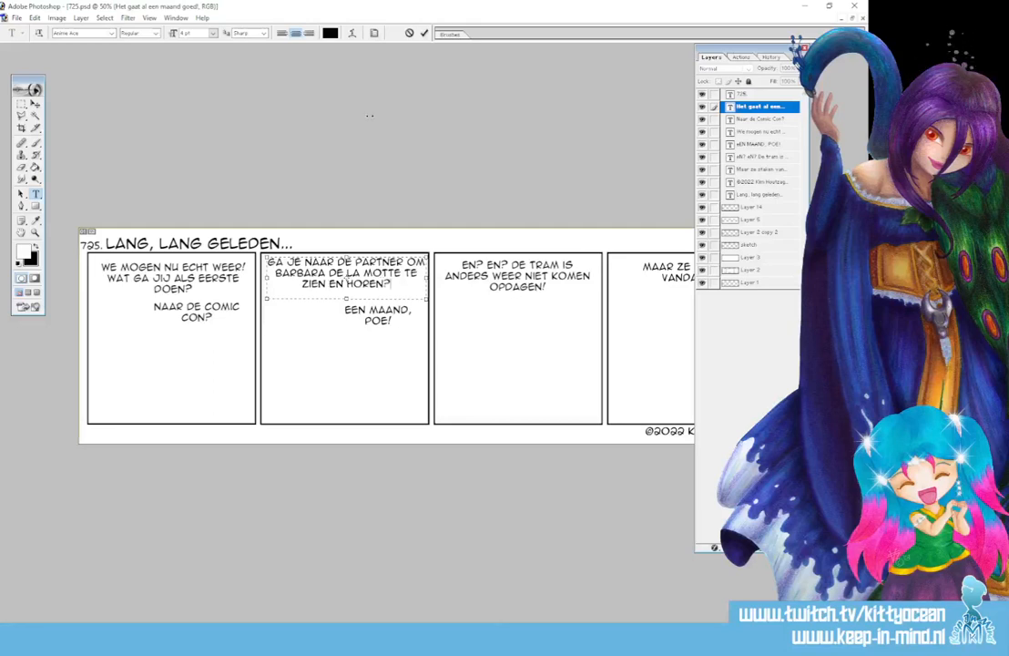
{"action": "key", "text": "ctrl+Return"}
Replace 'EEN MAAND, POE!' with 'NEE, NEE...' in panel two and uncover the fourth panel
{"action": "left_click", "coordinate": [378, 314]}
{"action": "key", "text": "ctrl+a"}
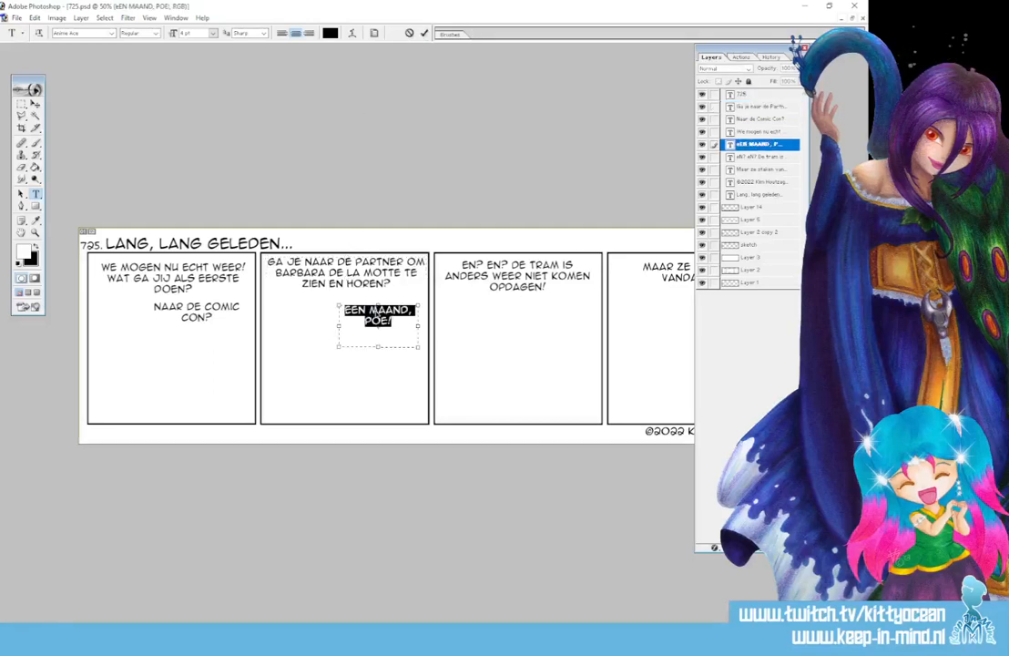
{"action": "key", "text": "ctrl+Return"}
{"action": "left_click", "coordinate": [372, 311]}
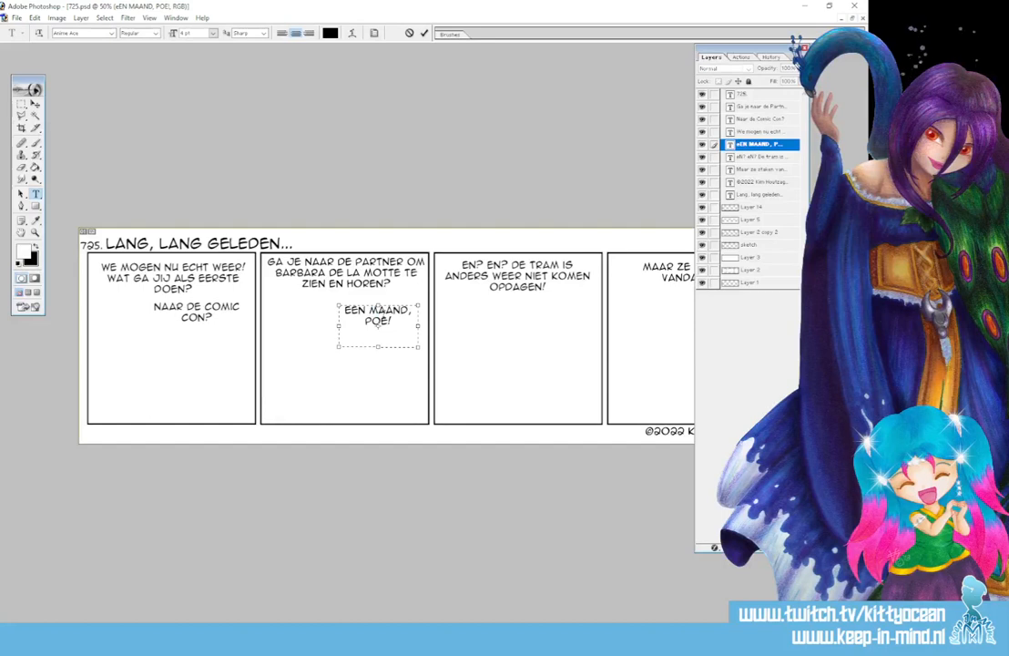
{"action": "key", "text": "ctrl+a"}
{"action": "type", "text": "NE"}
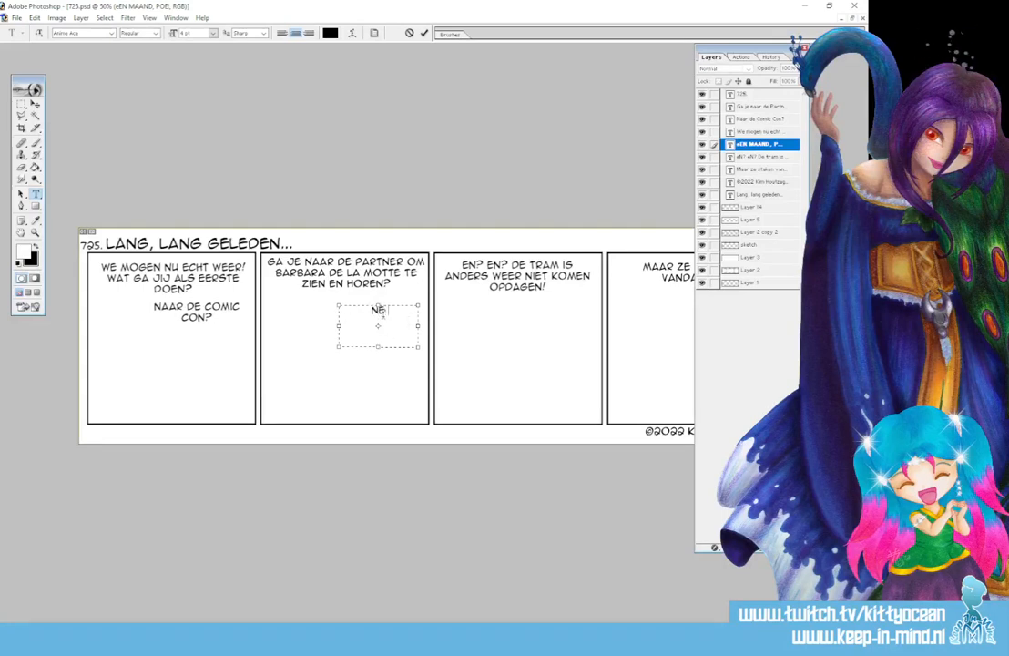
{"action": "type", "text": "E, NEE..."}
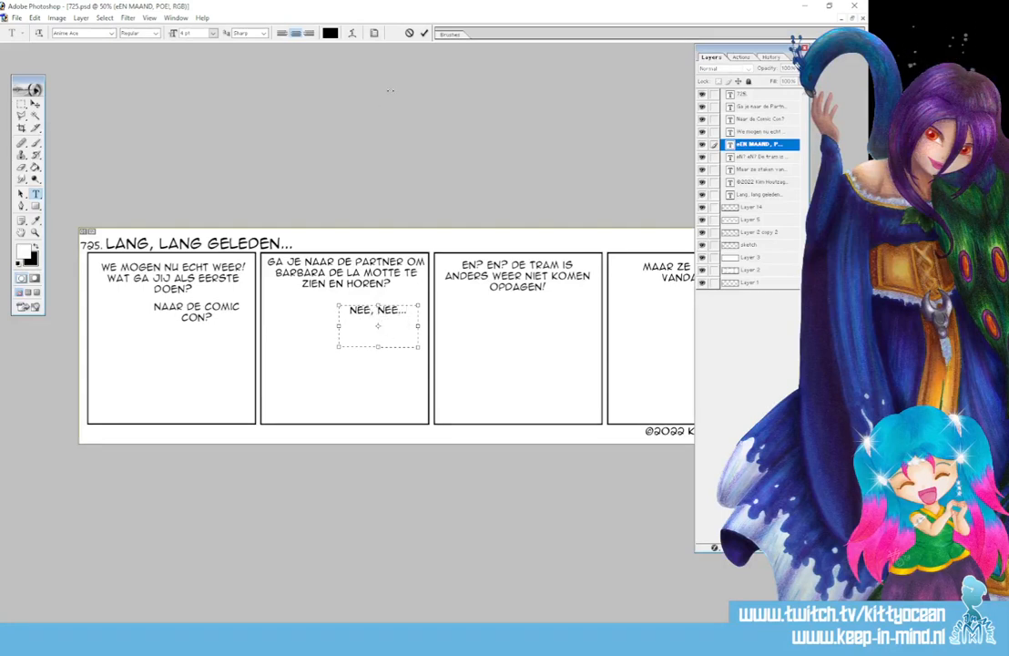
{"action": "left_click", "coordinate": [424, 33]}
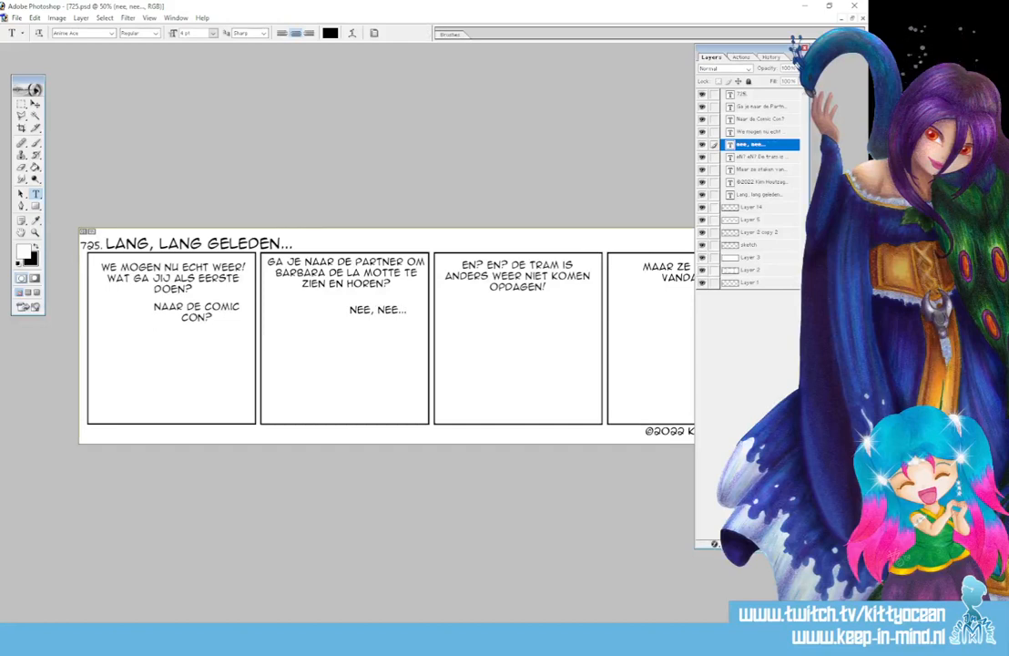
{"action": "left_click_drag", "start_coordinate": [715, 223], "coordinate": [716, 212]}
{"action": "left_click", "coordinate": [499, 274]}
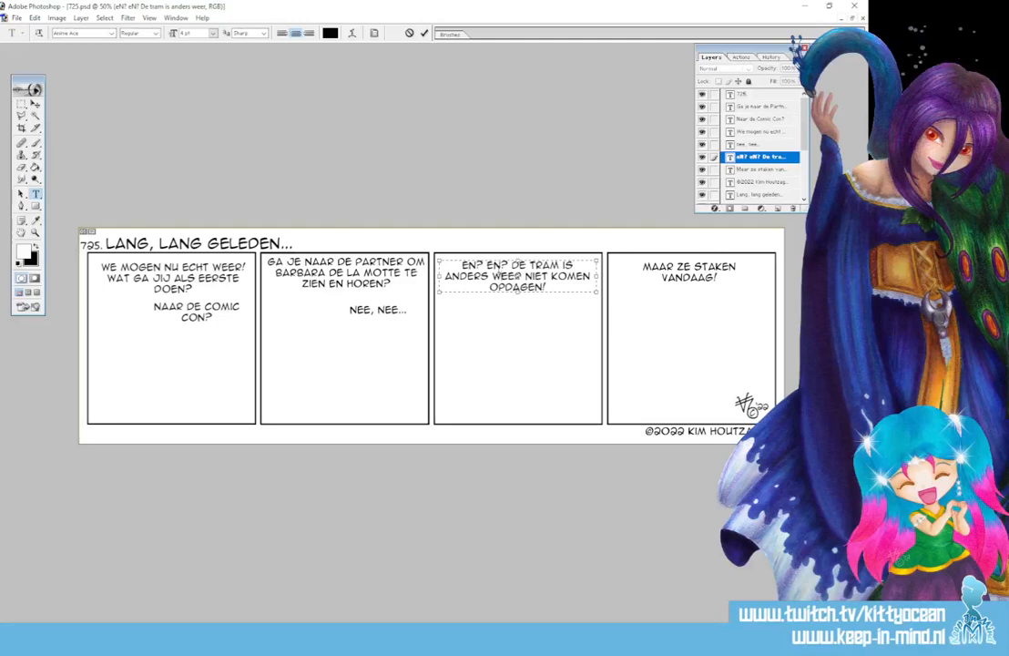
Replace the third panel's tram complaint with 'Ik ga als allereerste boodschappen doen.'
{"action": "key", "text": "ctrl+a"}
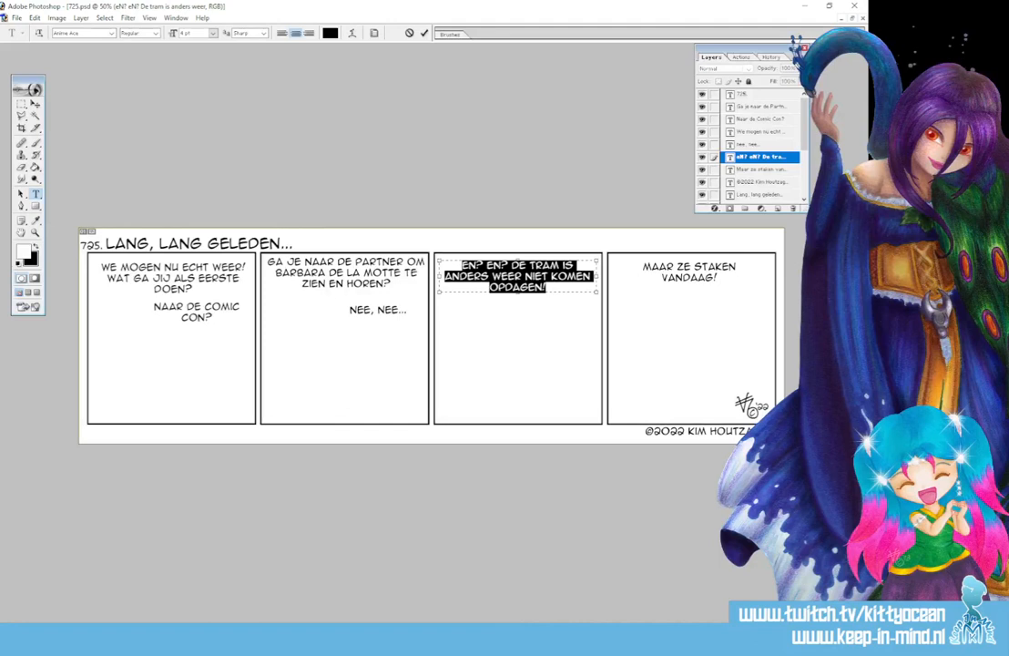
{"action": "type", "text": "Ik"}
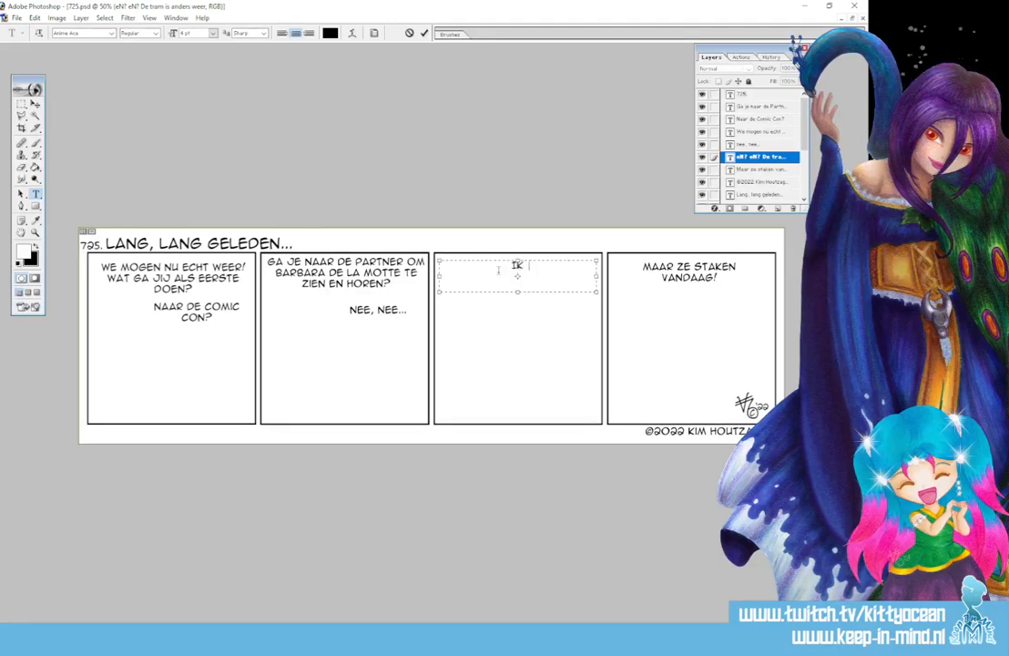
{"action": "type", "text": " ga als alleree"}
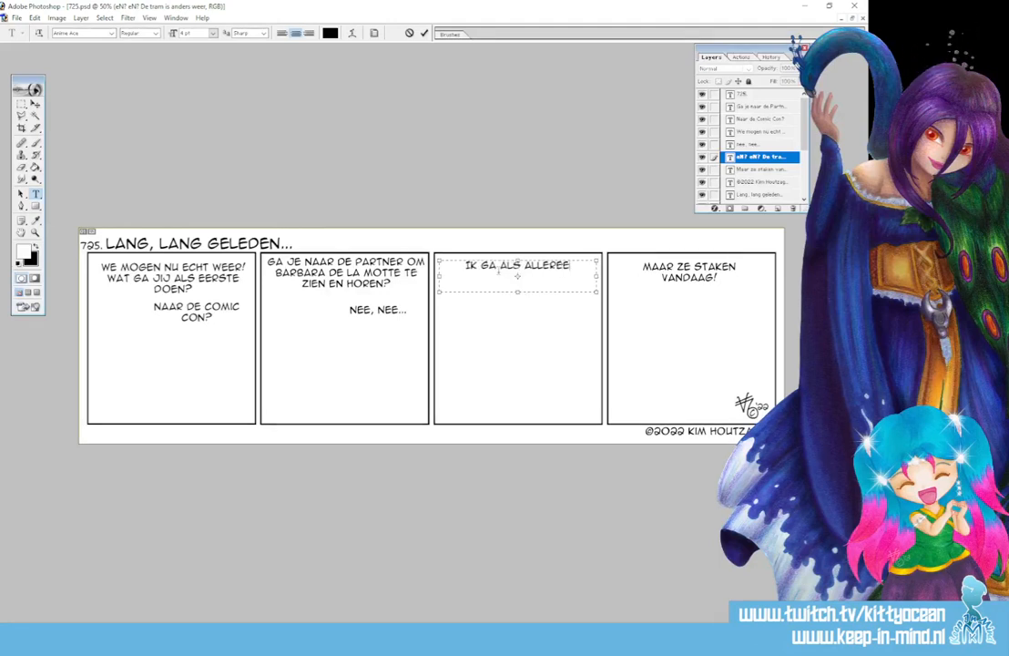
{"action": "type", "text": "rste boodschapp"}
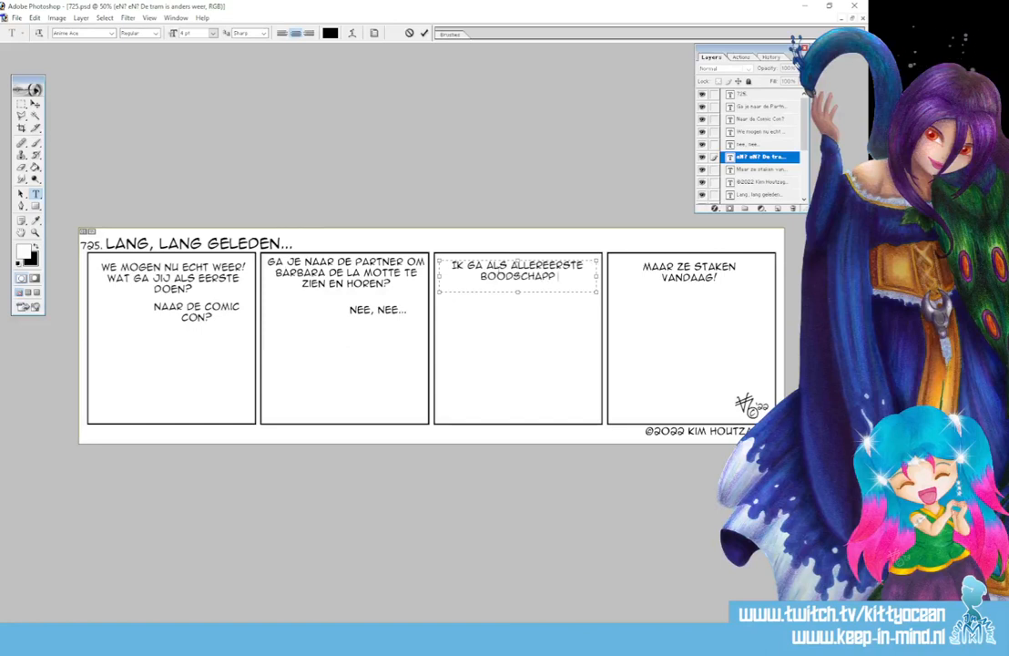
{"action": "type", "text": "en doen."}
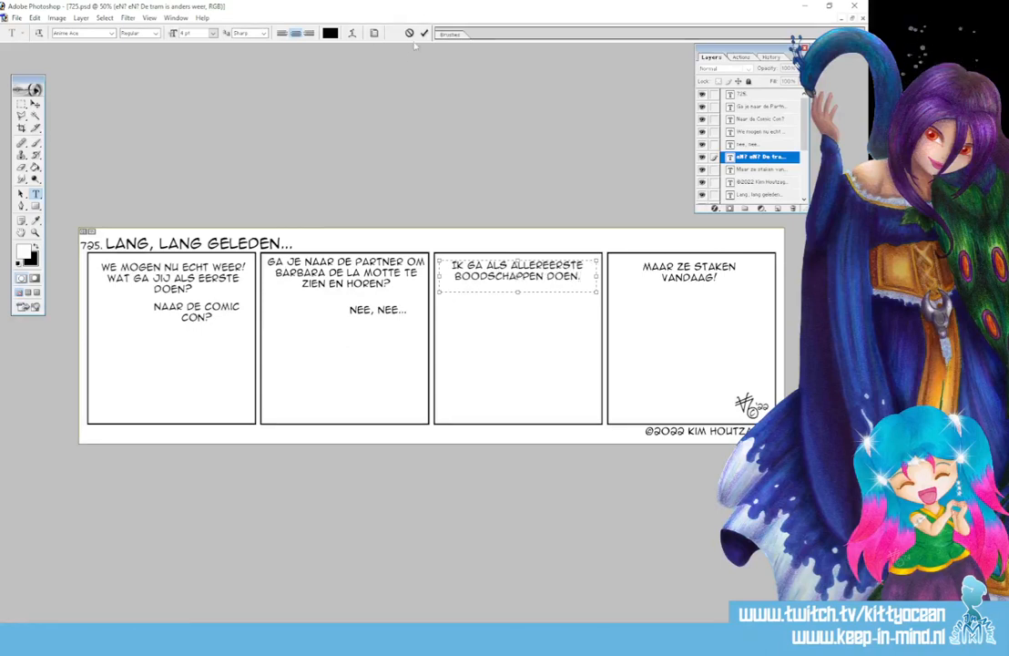
{"action": "left_click", "coordinate": [423, 33]}
{"action": "left_click", "coordinate": [689, 271]}
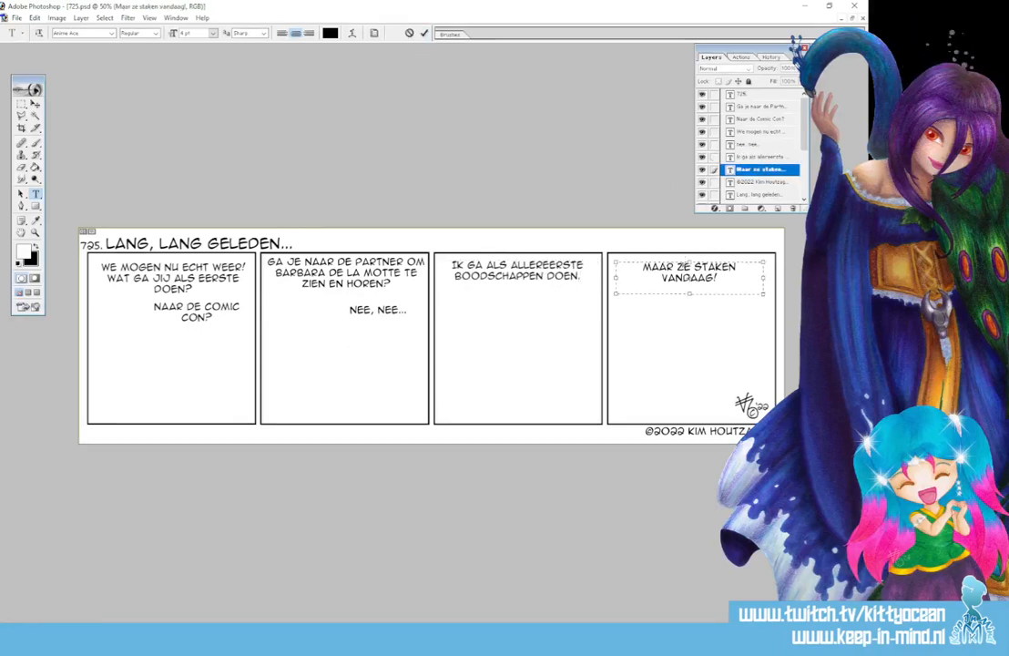
Type panel four's 'Ik zat bijna twee weken in quarantaine! Mijn voorraadkast is leeg!', fixing typos
{"action": "key", "text": "ctrl+a"}
{"action": "key", "text": "BackSpace"}
{"action": "type", "text": "ik "}
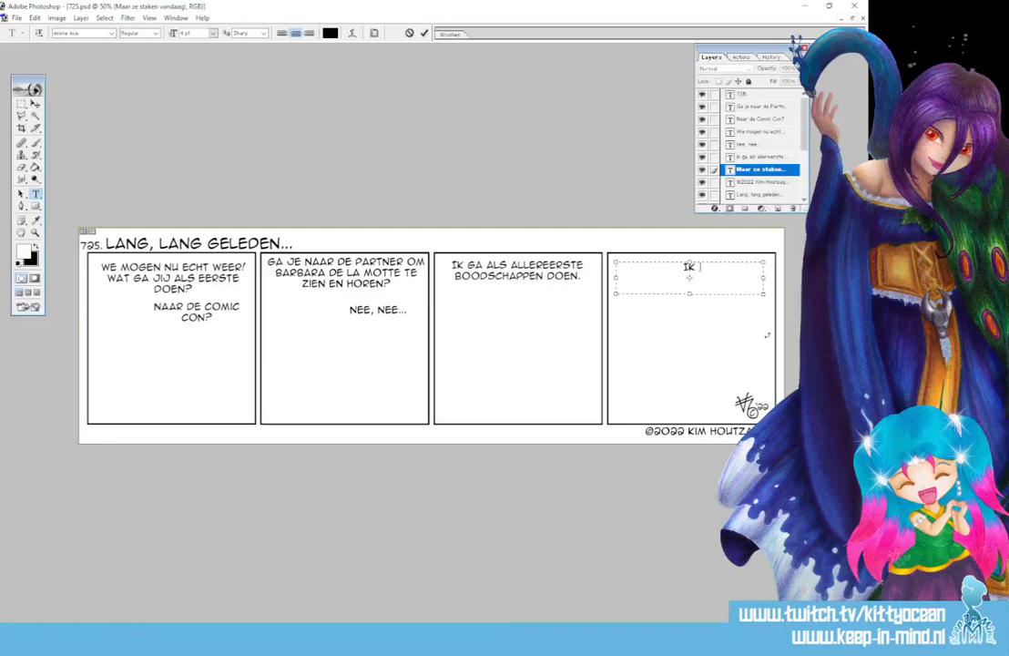
{"action": "type", "text": "zat bijna twe"}
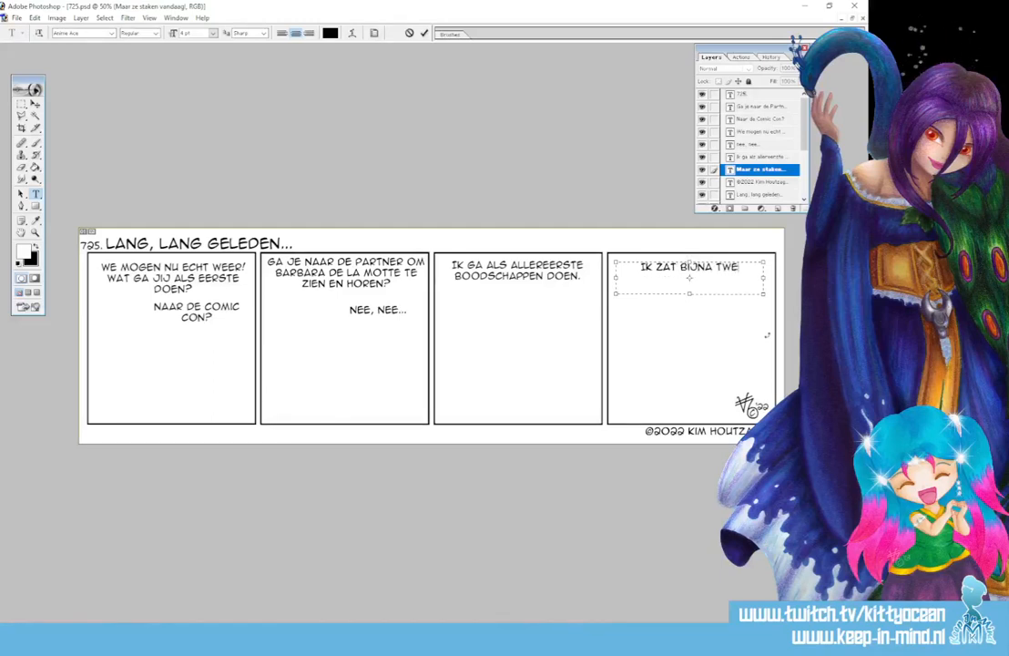
{"action": "type", "text": "e weken"}
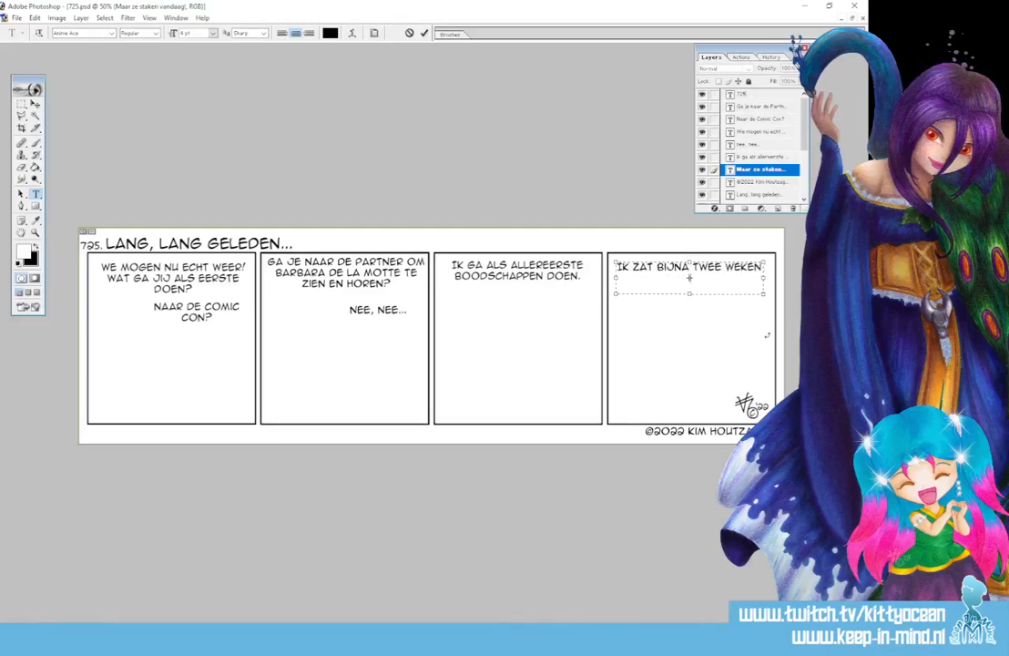
{"action": "type", "text": " in quarantaie"}
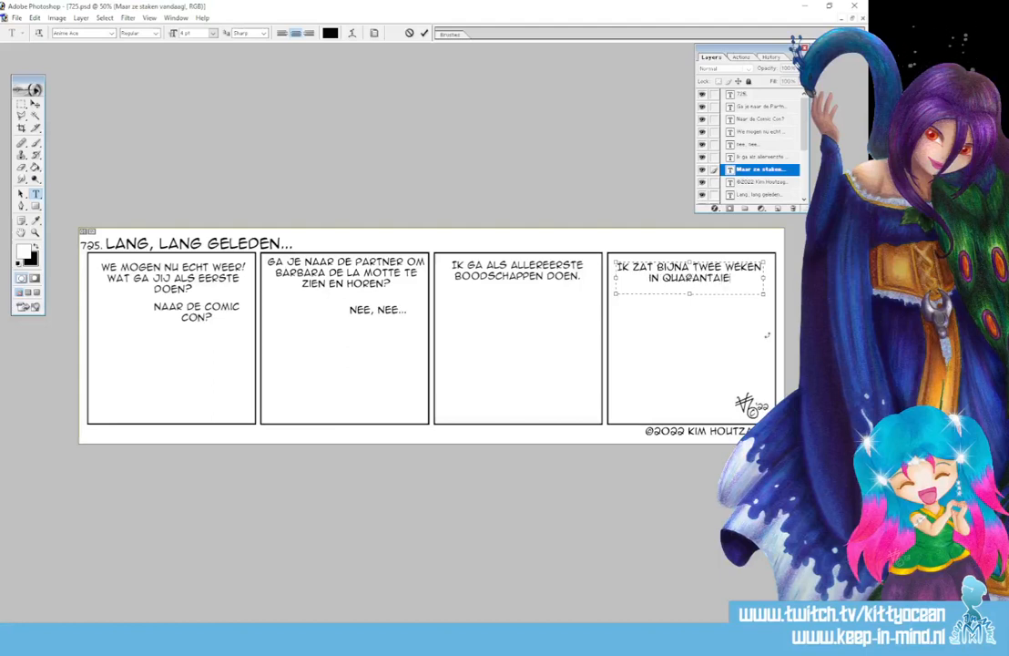
{"action": "key", "text": "BackSpace"}
{"action": "type", "text": "ne! mijn voorraa"}
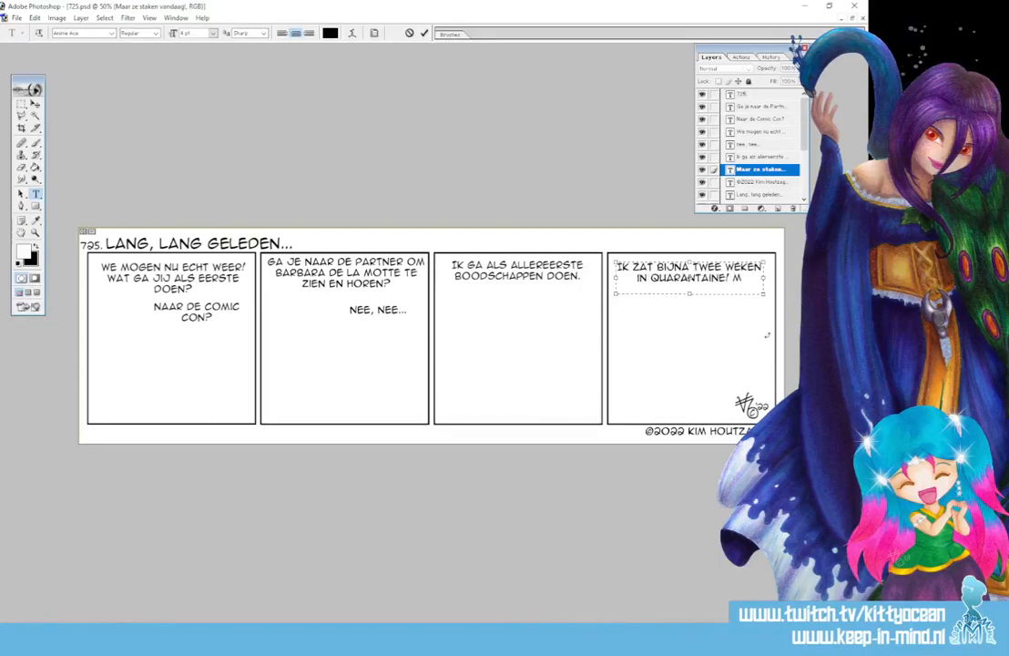
{"action": "type", "text": "d!"}
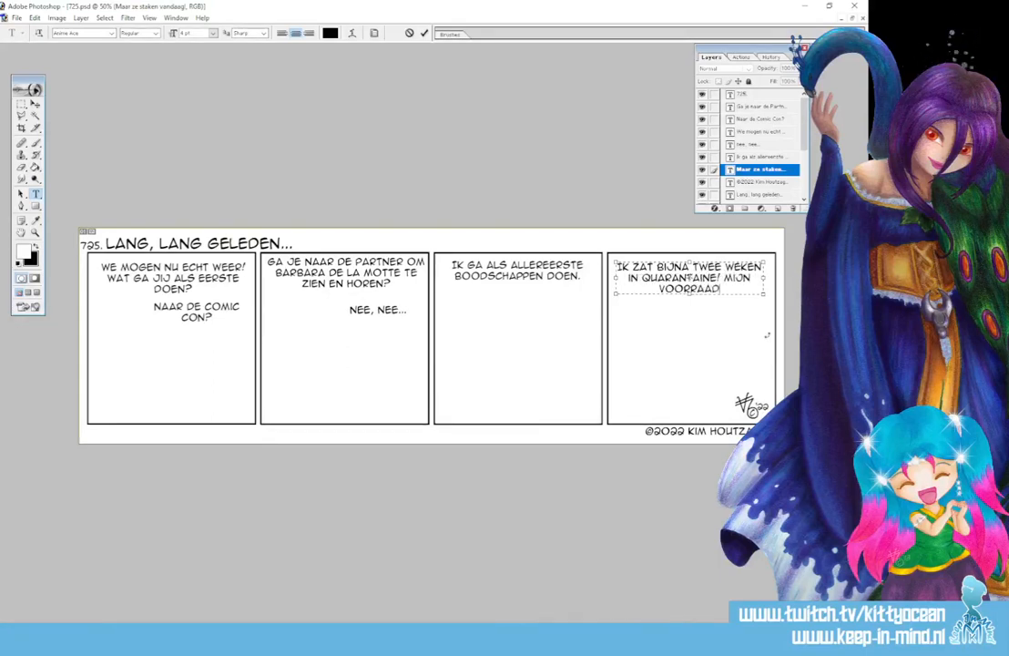
{"action": "key", "text": "BackSpace"}
{"action": "key", "text": "BackSpace"}
{"action": "key", "text": "BackSpace"}
{"action": "key", "text": "BackSpace"}
{"action": "key", "text": "BackSpace"}
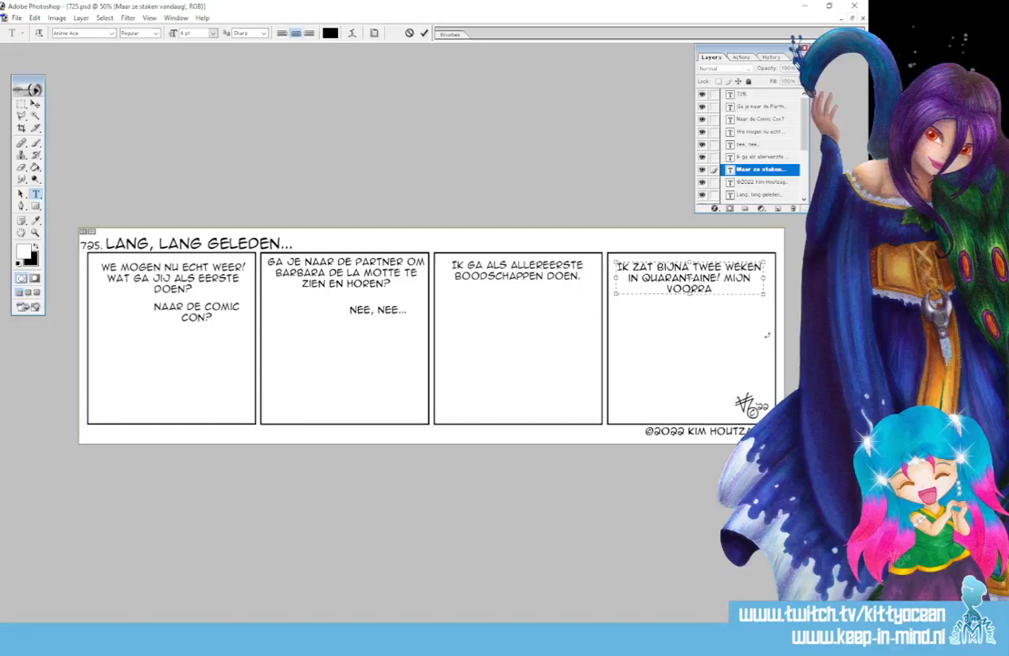
{"action": "type", "text": "aadkast is leeg"}
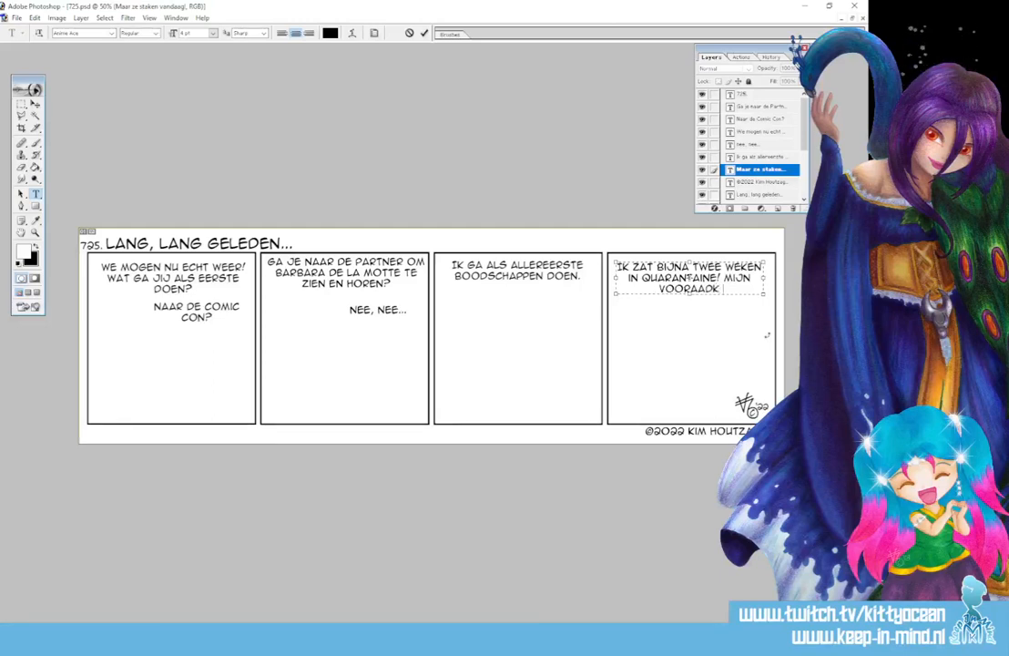
{"action": "type", "text": "!"}
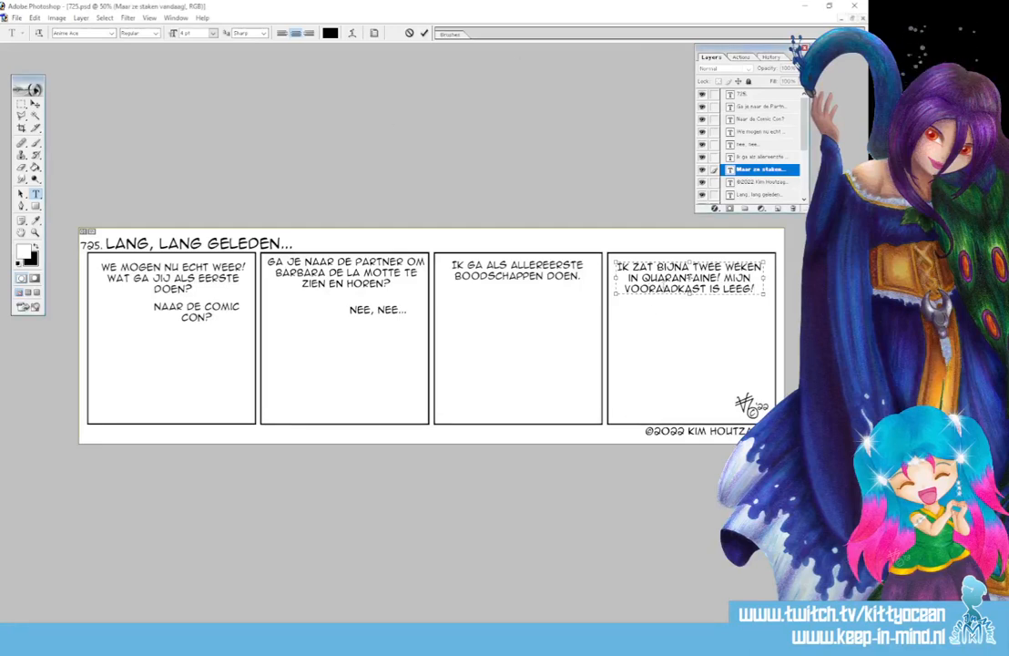
{"action": "type", "text": "r"}
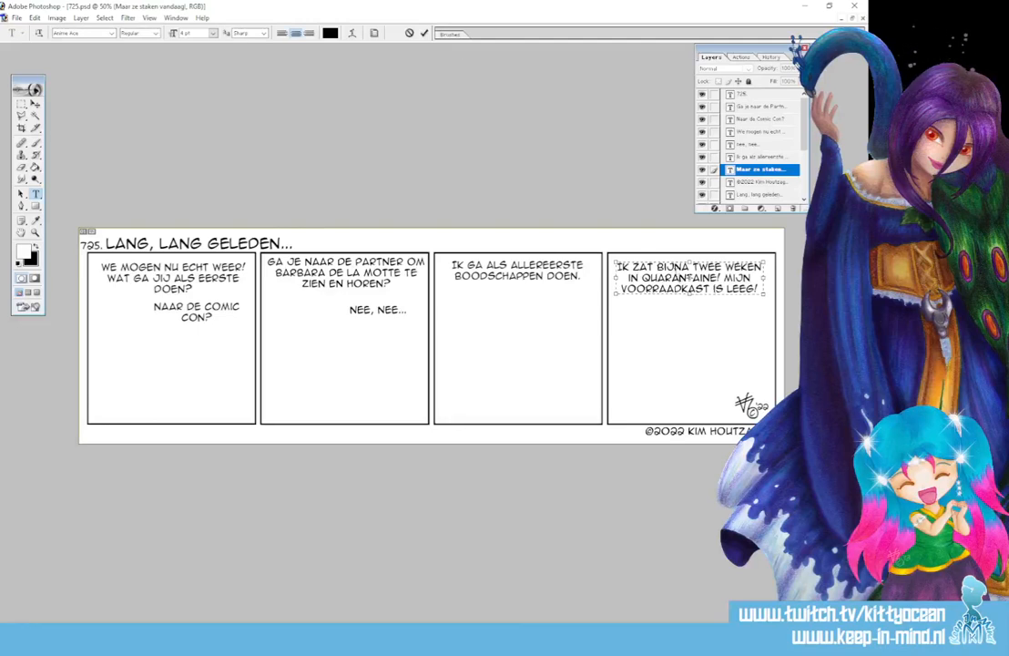
{"action": "double_click", "coordinate": [678, 278]}
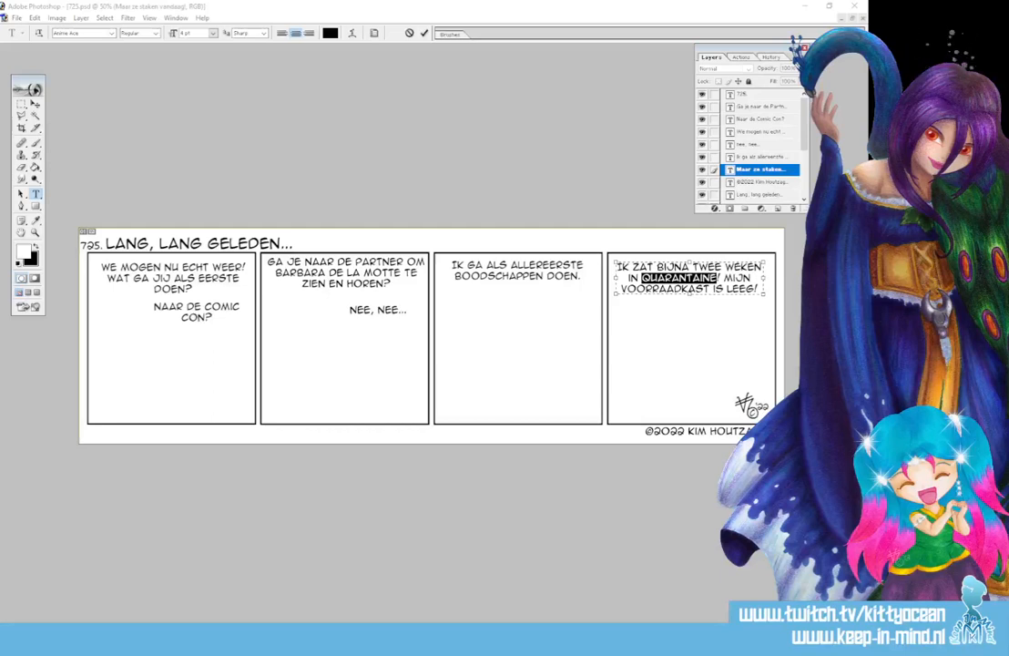
{"action": "left_click", "coordinate": [424, 33]}
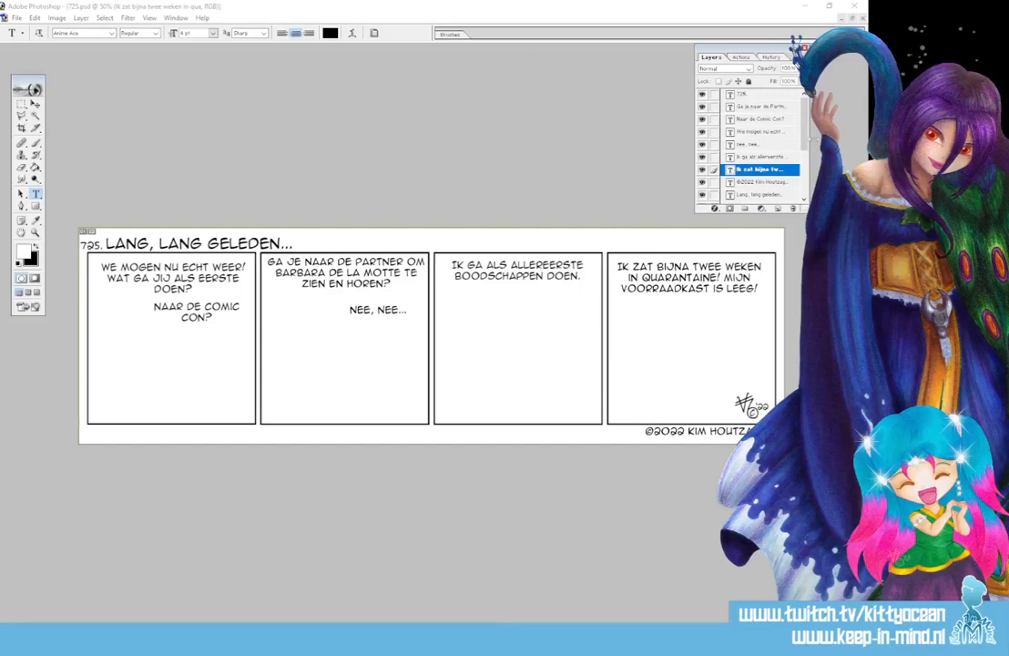
Select the sketch layer, set the foreground colour to muted red CA6464, and take the Brush
{"action": "scroll", "coordinate": [779, 187], "scroll_direction": "down", "scroll_amount": 3}
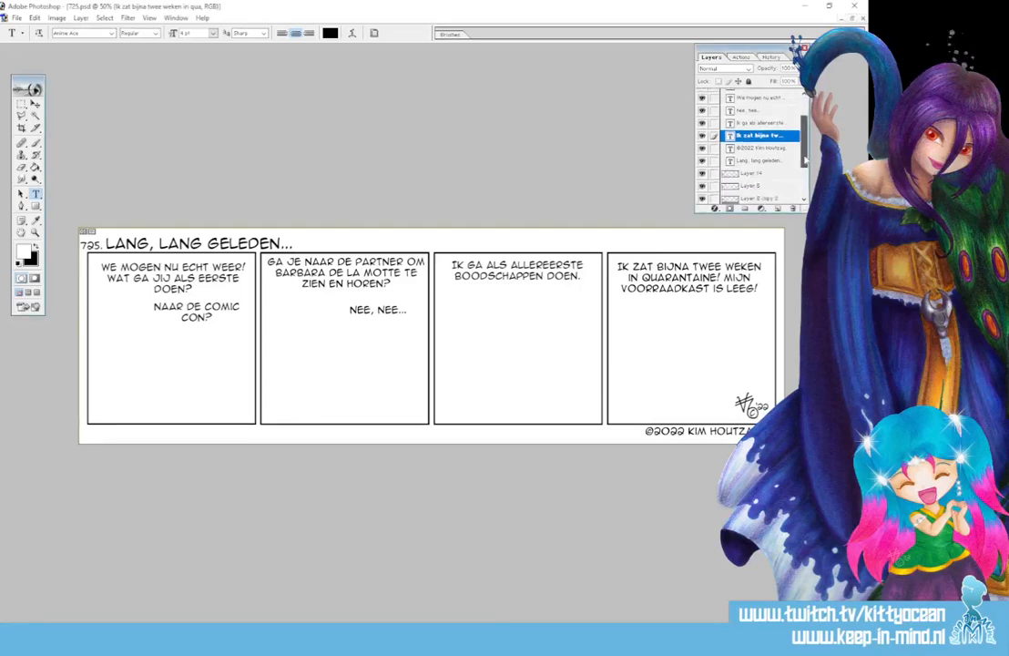
{"action": "left_click", "coordinate": [765, 175]}
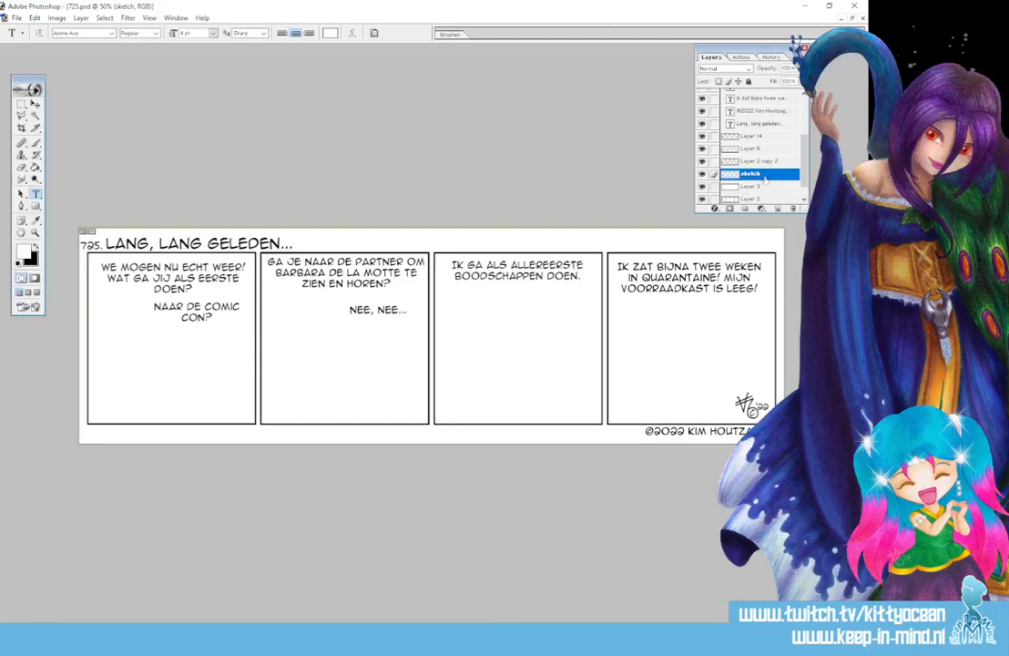
{"action": "left_click", "coordinate": [25, 252]}
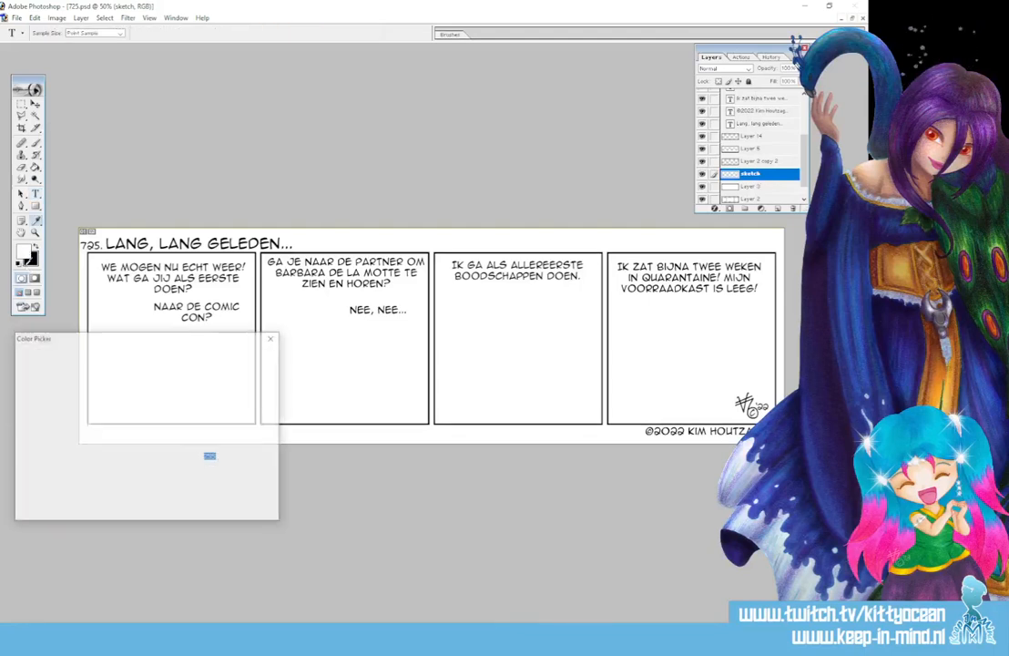
{"action": "left_click", "coordinate": [90, 392]}
{"action": "left_click", "coordinate": [253, 355]}
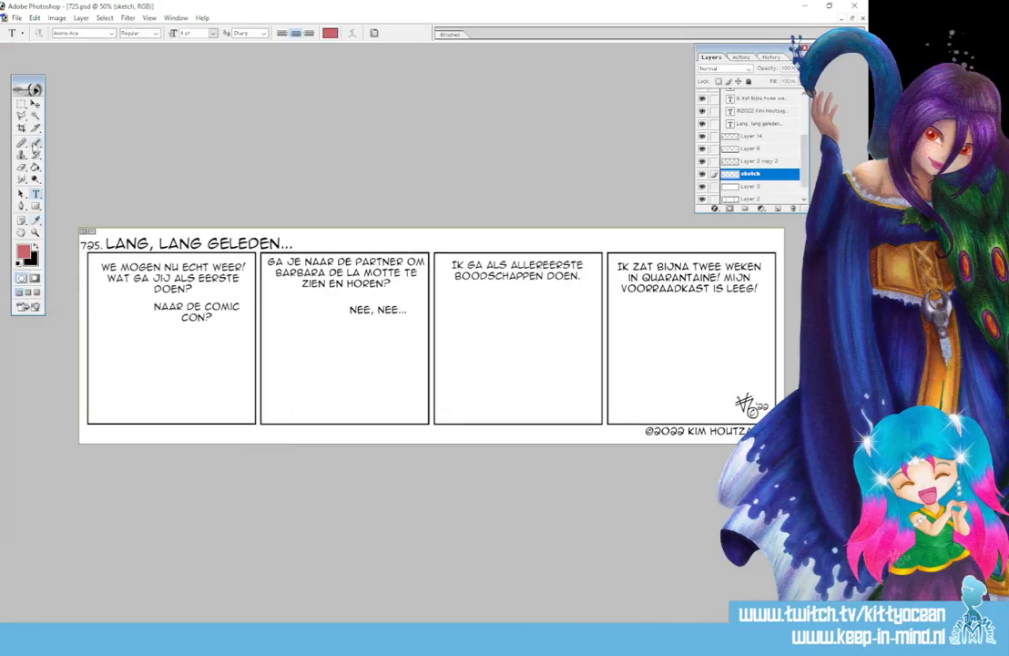
{"action": "left_click", "coordinate": [36, 143]}
{"action": "left_click", "coordinate": [460, 34]}
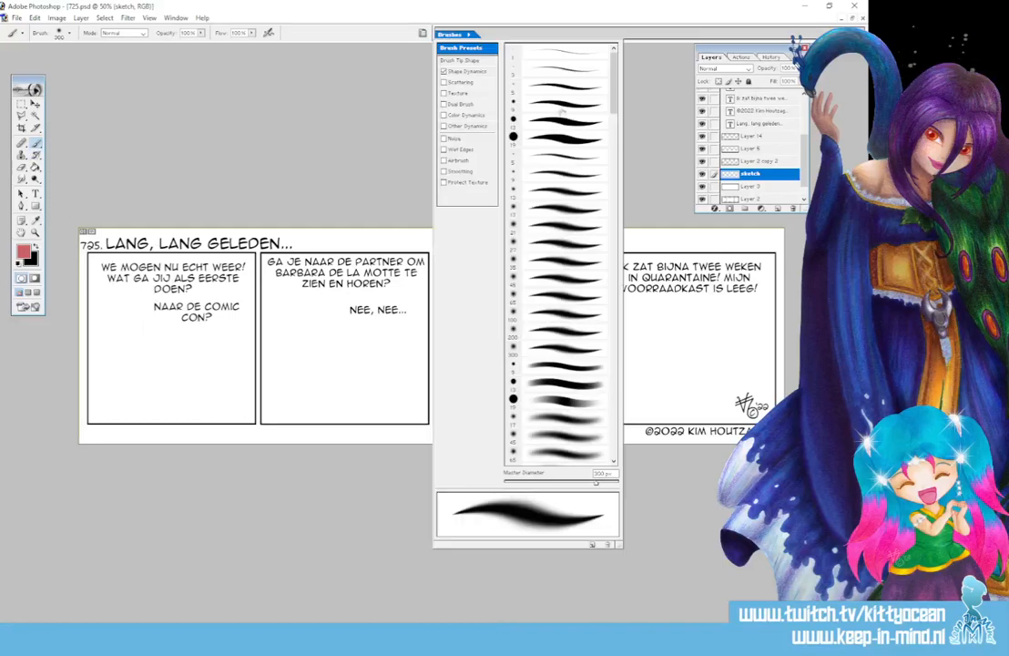
Choose the 9 px brush and sketch the figure's head, face lines, neck and shoulders in red
{"action": "left_click", "coordinate": [563, 86]}
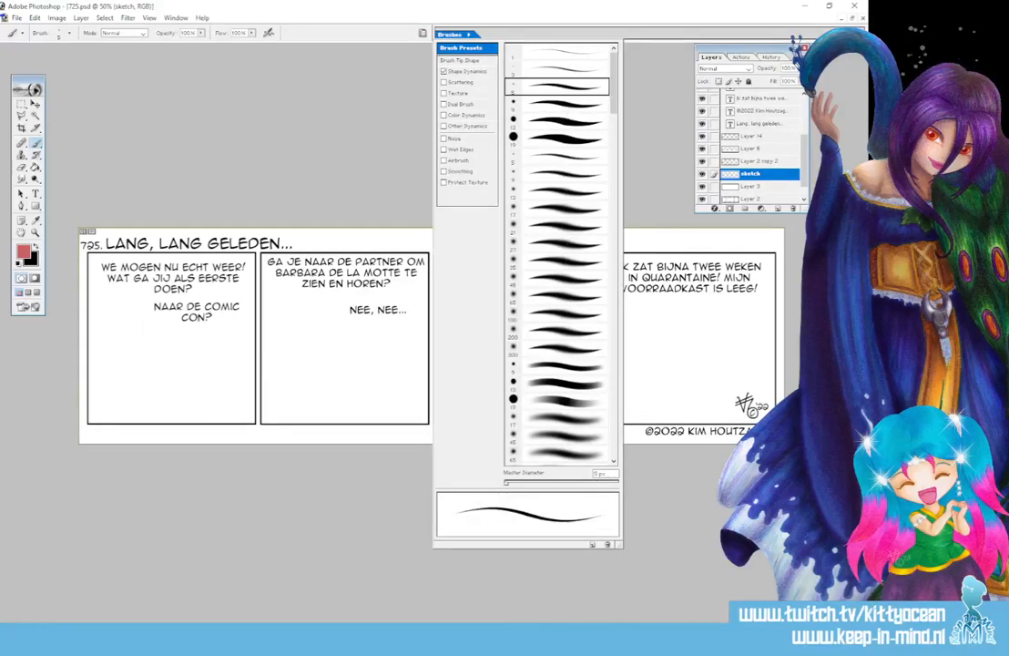
{"action": "left_click", "coordinate": [548, 104]}
{"action": "mouse_move", "coordinate": [117, 356]}
{"action": "left_mouse_down"}
{"action": "mouse_move", "coordinate": [146, 354]}
{"action": "mouse_move", "coordinate": [111, 360]}
{"action": "mouse_move", "coordinate": [107, 383]}
{"action": "mouse_move", "coordinate": [132, 393]}
{"action": "mouse_move", "coordinate": [148, 365]}
{"action": "mouse_move", "coordinate": [140, 352]}
{"action": "left_mouse_up"}
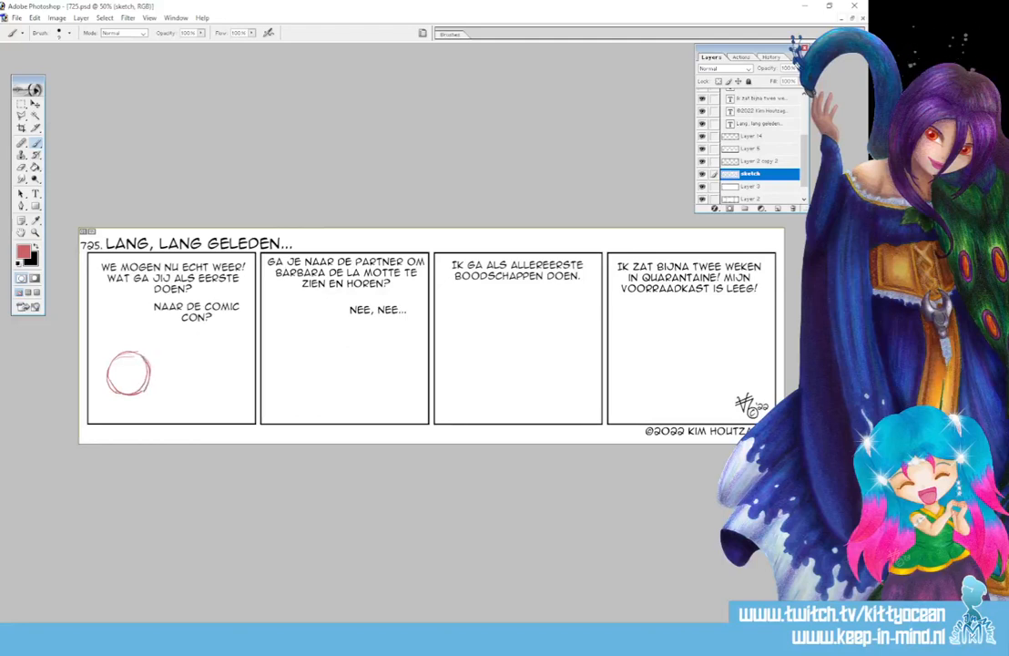
{"action": "mouse_move", "coordinate": [140, 393]}
{"action": "left_mouse_down"}
{"action": "mouse_move", "coordinate": [129, 346]}
{"action": "mouse_move", "coordinate": [150, 361]}
{"action": "mouse_move", "coordinate": [144, 405]}
{"action": "left_mouse_up"}
{"action": "mouse_move", "coordinate": [134, 359]}
{"action": "left_mouse_down"}
{"action": "mouse_move", "coordinate": [142, 420]}
{"action": "mouse_move", "coordinate": [154, 393]}
{"action": "mouse_move", "coordinate": [143, 400]}
{"action": "left_mouse_up"}
{"action": "left_click_drag", "start_coordinate": [103, 348], "coordinate": [124, 343]}
{"action": "left_click_drag", "start_coordinate": [122, 401], "coordinate": [127, 416]}
{"action": "mouse_move", "coordinate": [123, 412]}
{"action": "left_mouse_down"}
{"action": "mouse_move", "coordinate": [144, 410]}
{"action": "mouse_move", "coordinate": [111, 421]}
{"action": "mouse_move", "coordinate": [158, 406]}
{"action": "mouse_move", "coordinate": [118, 422]}
{"action": "mouse_move", "coordinate": [165, 424]}
{"action": "mouse_move", "coordinate": [105, 424]}
{"action": "left_mouse_up"}
Sketch the torso and outstretched arm ending in an open hand with fingers
{"action": "mouse_move", "coordinate": [119, 415]}
{"action": "left_mouse_down"}
{"action": "mouse_move", "coordinate": [106, 427]}
{"action": "mouse_move", "coordinate": [166, 420]}
{"action": "mouse_move", "coordinate": [170, 397]}
{"action": "mouse_move", "coordinate": [182, 391]}
{"action": "left_mouse_up"}
{"action": "left_click_drag", "start_coordinate": [183, 403], "coordinate": [168, 418]}
{"action": "left_click_drag", "start_coordinate": [175, 392], "coordinate": [183, 406]}
{"action": "mouse_move", "coordinate": [171, 396]}
{"action": "left_mouse_down"}
{"action": "mouse_move", "coordinate": [181, 389]}
{"action": "mouse_move", "coordinate": [180, 408]}
{"action": "mouse_move", "coordinate": [196, 374]}
{"action": "left_mouse_up"}
{"action": "mouse_move", "coordinate": [177, 389]}
{"action": "left_mouse_down"}
{"action": "mouse_move", "coordinate": [202, 371]}
{"action": "mouse_move", "coordinate": [186, 400]}
{"action": "left_mouse_up"}
{"action": "left_click_drag", "start_coordinate": [186, 401], "coordinate": [204, 375]}
{"action": "mouse_move", "coordinate": [200, 368]}
{"action": "left_mouse_down"}
{"action": "mouse_move", "coordinate": [195, 359]}
{"action": "mouse_move", "coordinate": [201, 367]}
{"action": "mouse_move", "coordinate": [209, 352]}
{"action": "left_mouse_up"}
{"action": "left_click_drag", "start_coordinate": [209, 353], "coordinate": [213, 365]}
{"action": "mouse_move", "coordinate": [214, 365]}
{"action": "left_mouse_down"}
{"action": "mouse_move", "coordinate": [224, 365]}
{"action": "mouse_move", "coordinate": [212, 378]}
{"action": "left_mouse_up"}
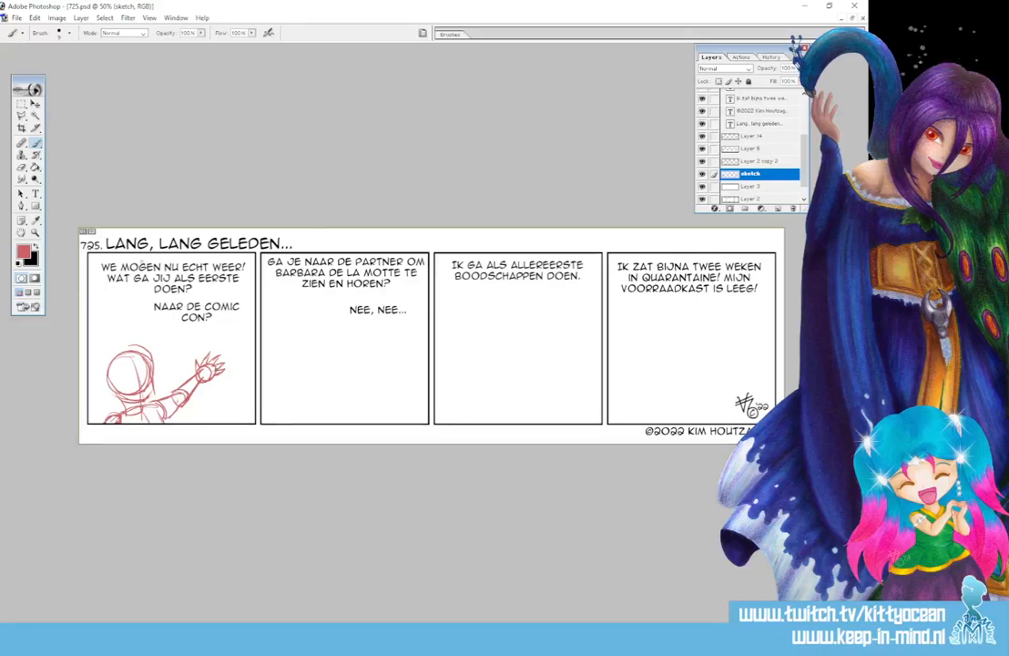
Pick a mid blue as the painting colour in the Color Picker
{"action": "key", "text": "x"}
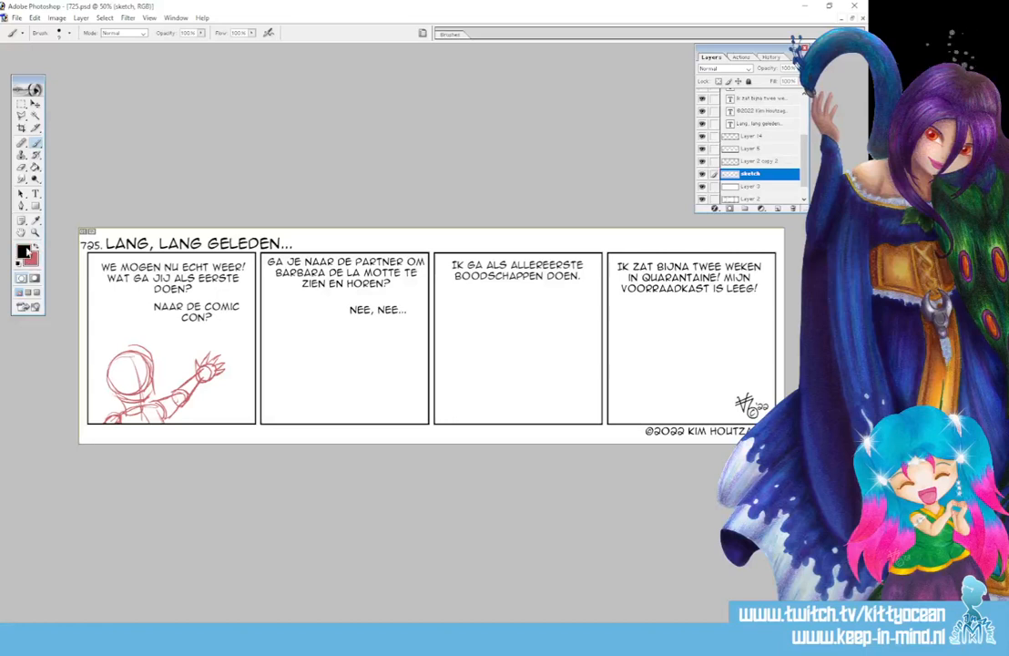
{"action": "left_click", "coordinate": [24, 252]}
{"action": "left_click", "coordinate": [172, 411]}
{"action": "left_click", "coordinate": [101, 419]}
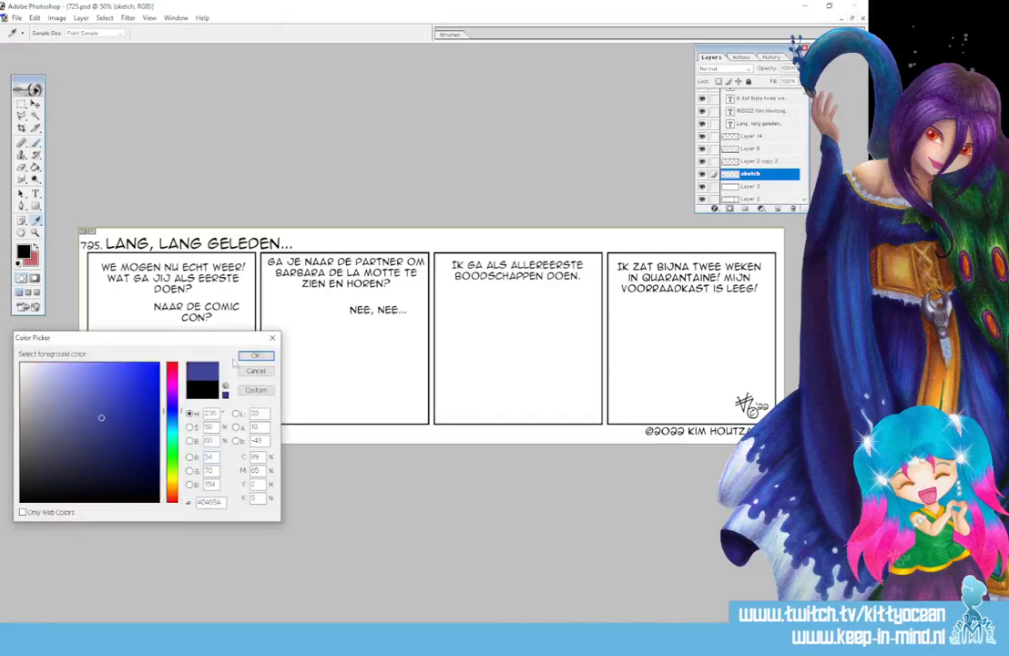
{"action": "left_click", "coordinate": [255, 355]}
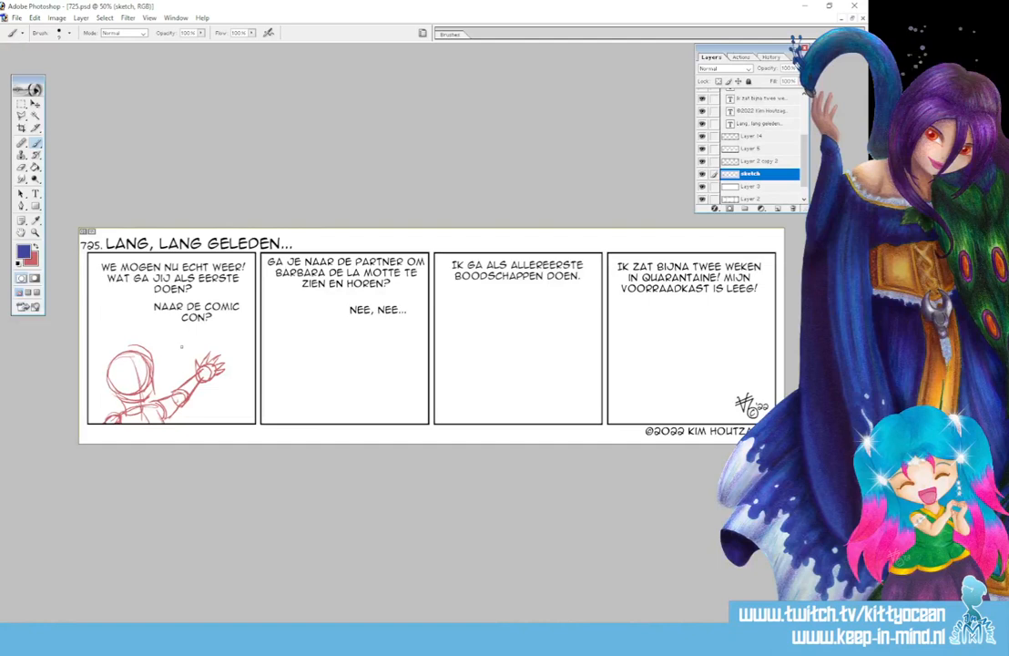
Sketch the blue figure's head circle around the red figure's hand, plus body lines below it
{"action": "mouse_move", "coordinate": [183, 351]}
{"action": "left_mouse_down"}
{"action": "mouse_move", "coordinate": [231, 342]}
{"action": "mouse_move", "coordinate": [206, 380]}
{"action": "mouse_move", "coordinate": [220, 382]}
{"action": "mouse_move", "coordinate": [239, 363]}
{"action": "left_mouse_up"}
{"action": "mouse_move", "coordinate": [237, 346]}
{"action": "left_mouse_down"}
{"action": "mouse_move", "coordinate": [238, 375]}
{"action": "mouse_move", "coordinate": [242, 353]}
{"action": "mouse_move", "coordinate": [218, 337]}
{"action": "mouse_move", "coordinate": [244, 356]}
{"action": "mouse_move", "coordinate": [215, 382]}
{"action": "left_mouse_up"}
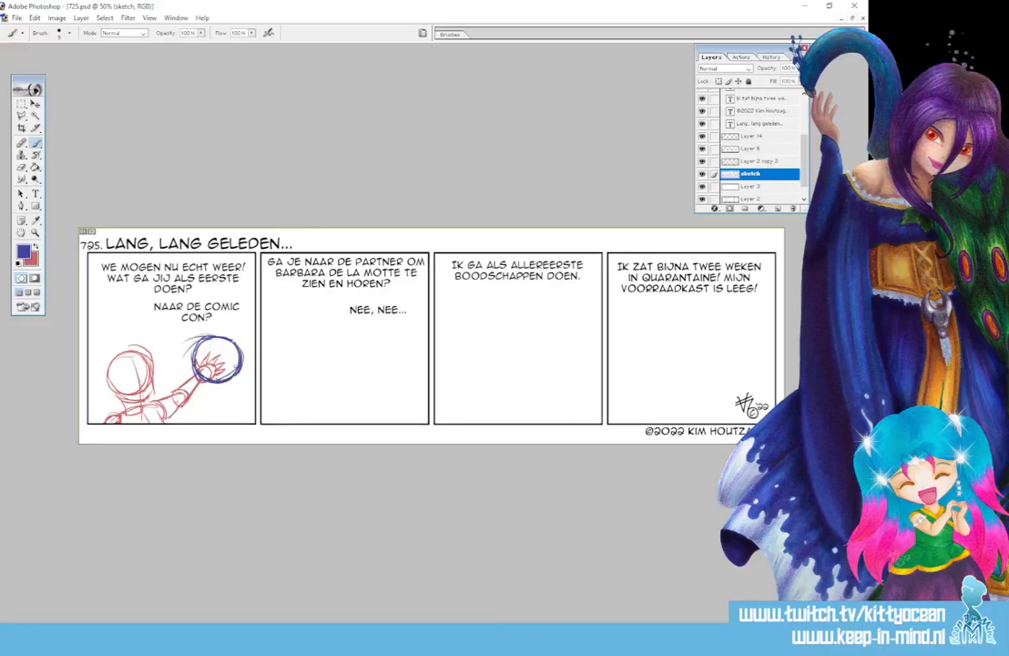
{"action": "left_click_drag", "start_coordinate": [247, 350], "coordinate": [260, 356]}
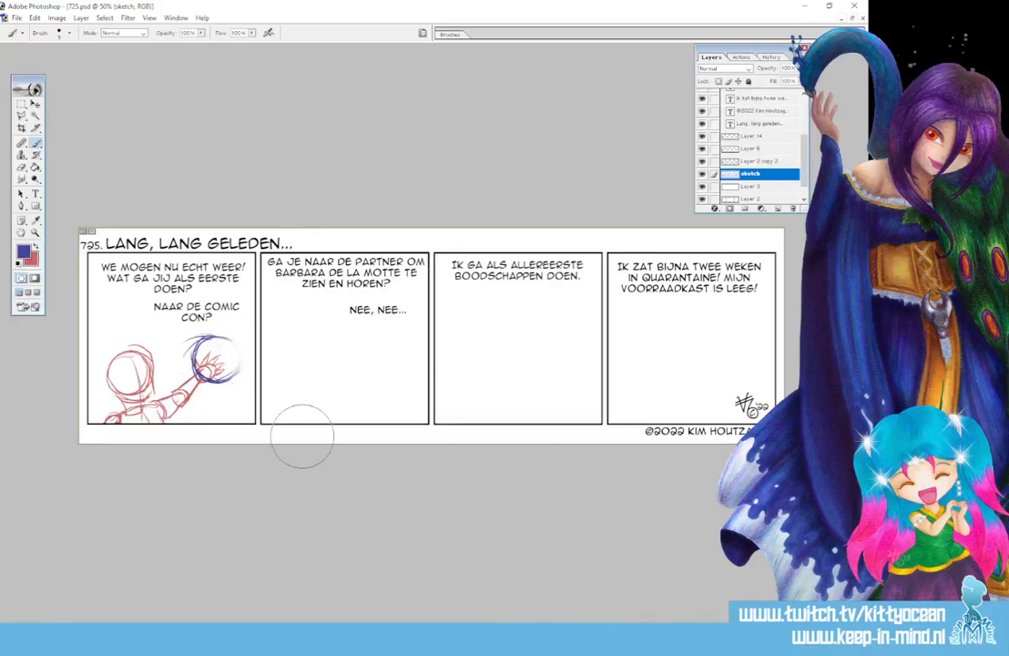
{"action": "key", "text": "ctrl+z"}
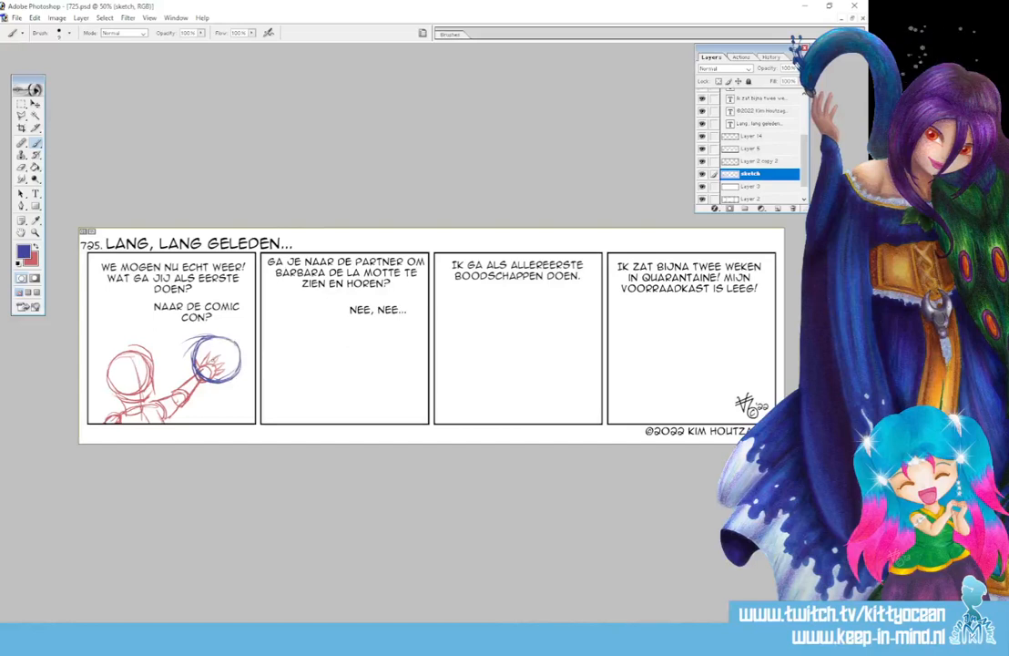
{"action": "mouse_move", "coordinate": [207, 357]}
{"action": "left_mouse_down"}
{"action": "mouse_move", "coordinate": [212, 415]}
{"action": "mouse_move", "coordinate": [235, 390]}
{"action": "mouse_move", "coordinate": [199, 406]}
{"action": "mouse_move", "coordinate": [220, 411]}
{"action": "mouse_move", "coordinate": [201, 441]}
{"action": "mouse_move", "coordinate": [200, 431]}
{"action": "mouse_move", "coordinate": [242, 406]}
{"action": "mouse_move", "coordinate": [250, 417]}
{"action": "mouse_move", "coordinate": [192, 421]}
{"action": "left_mouse_up"}
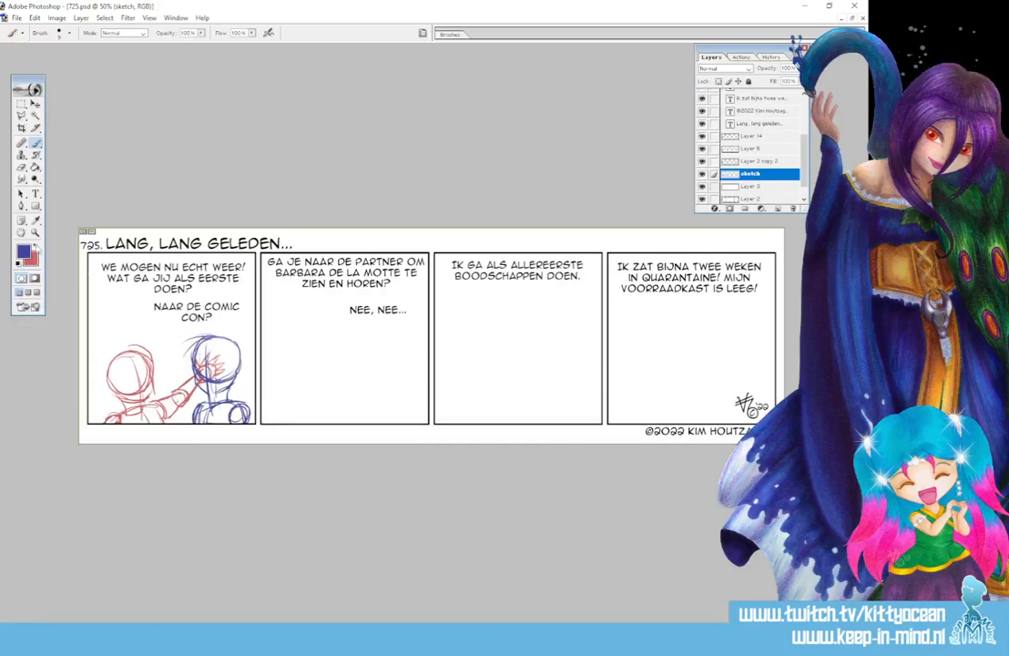
{"action": "key", "text": "x"}
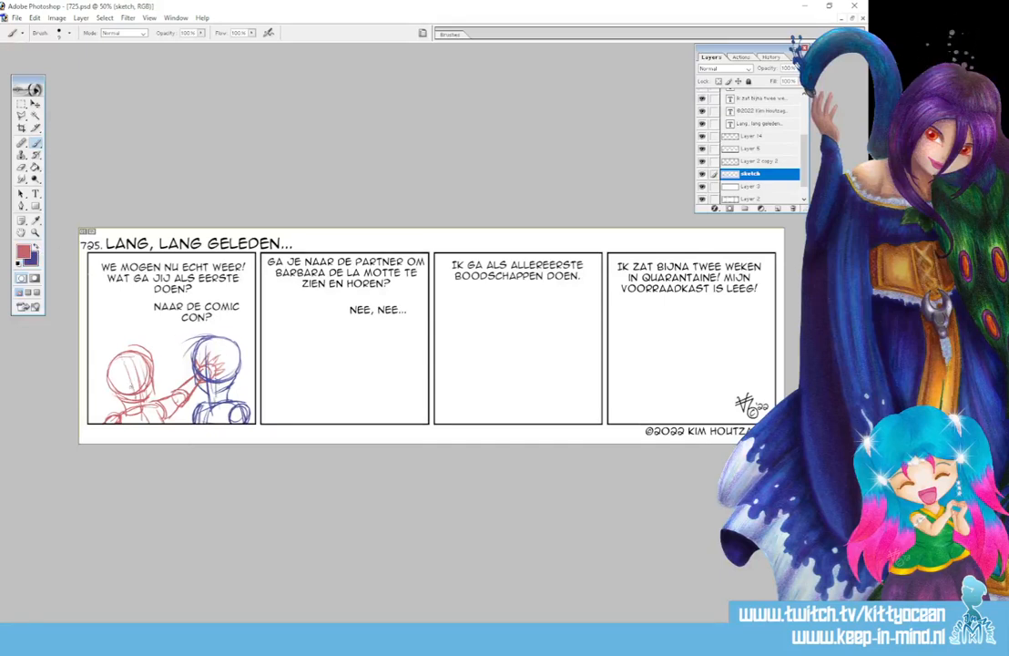
{"action": "key", "text": "x"}
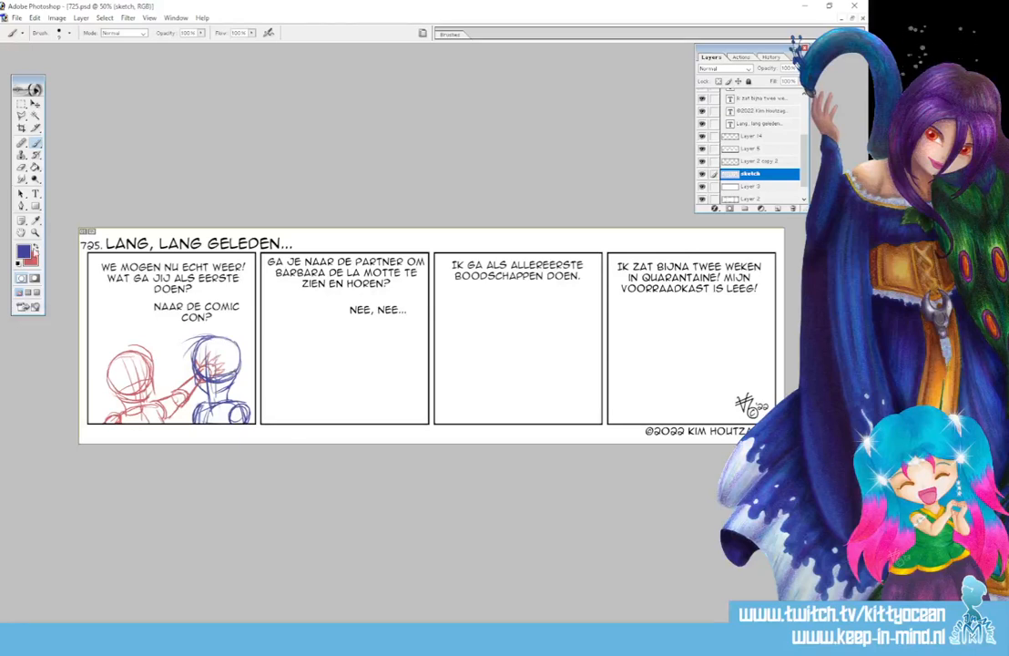
Switch to red and draw a head circle at the lower left of panel two
{"action": "key", "text": "x"}
{"action": "mouse_move", "coordinate": [301, 343]}
{"action": "left_mouse_down"}
{"action": "mouse_move", "coordinate": [289, 344]}
{"action": "mouse_move", "coordinate": [279, 369]}
{"action": "mouse_move", "coordinate": [287, 388]}
{"action": "mouse_move", "coordinate": [314, 381]}
{"action": "mouse_move", "coordinate": [322, 356]}
{"action": "left_mouse_up"}
{"action": "mouse_move", "coordinate": [325, 358]}
{"action": "left_mouse_down"}
{"action": "mouse_move", "coordinate": [316, 385]}
{"action": "mouse_move", "coordinate": [277, 365]}
{"action": "mouse_move", "coordinate": [294, 385]}
{"action": "mouse_move", "coordinate": [311, 384]}
{"action": "mouse_move", "coordinate": [321, 354]}
{"action": "mouse_move", "coordinate": [306, 409]}
{"action": "mouse_move", "coordinate": [318, 388]}
{"action": "mouse_move", "coordinate": [293, 410]}
{"action": "mouse_move", "coordinate": [322, 417]}
{"action": "mouse_move", "coordinate": [281, 423]}
{"action": "mouse_move", "coordinate": [301, 407]}
{"action": "mouse_move", "coordinate": [329, 423]}
{"action": "mouse_move", "coordinate": [272, 422]}
{"action": "left_mouse_up"}
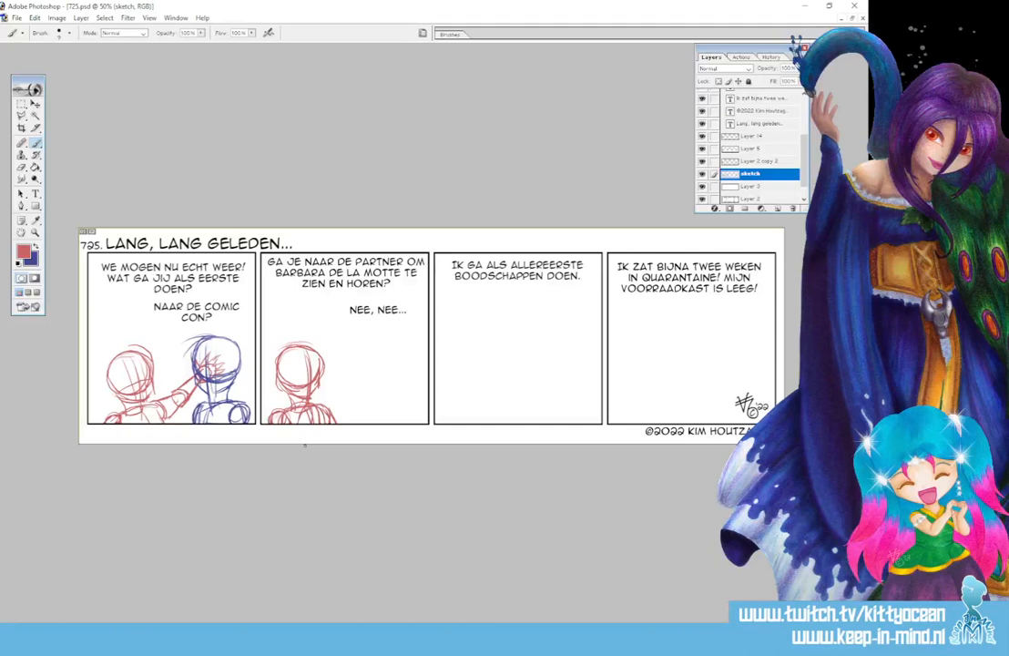
Lasso the red head in panel two and rotate it slightly counter-clockwise with Free Transform
{"action": "left_click_drag", "start_coordinate": [21, 116], "coordinate": [64, 115]}
{"action": "mouse_move", "coordinate": [292, 340]}
{"action": "left_mouse_down"}
{"action": "mouse_move", "coordinate": [277, 386]}
{"action": "mouse_move", "coordinate": [308, 399]}
{"action": "mouse_move", "coordinate": [294, 336]}
{"action": "left_mouse_up"}
{"action": "left_click", "coordinate": [36, 104]}
{"action": "key", "text": "ctrl+t"}
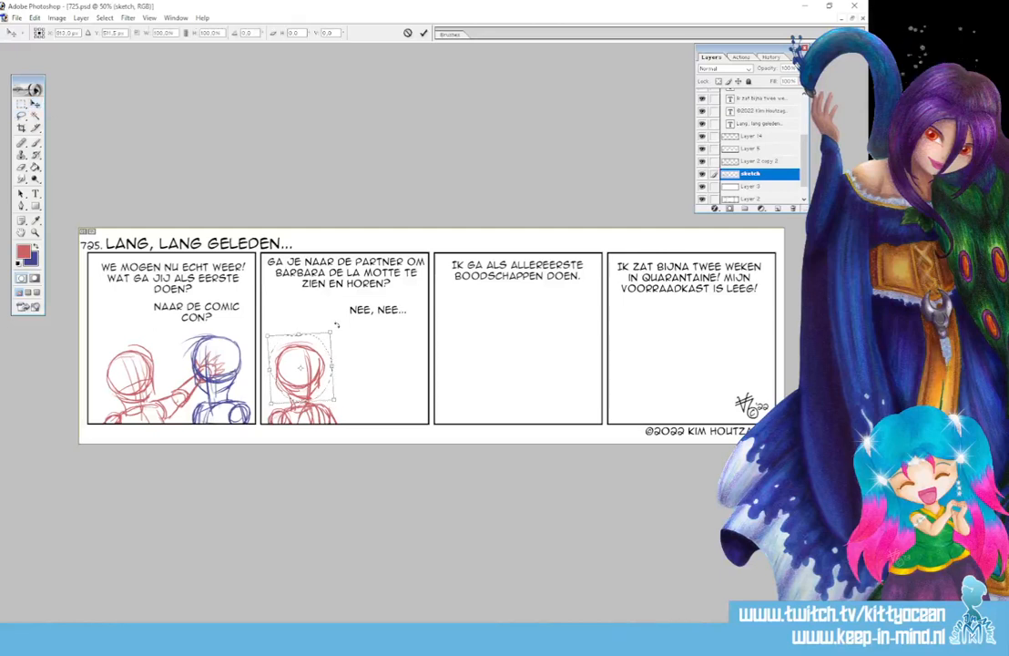
{"action": "left_click_drag", "start_coordinate": [317, 376], "coordinate": [308, 362]}
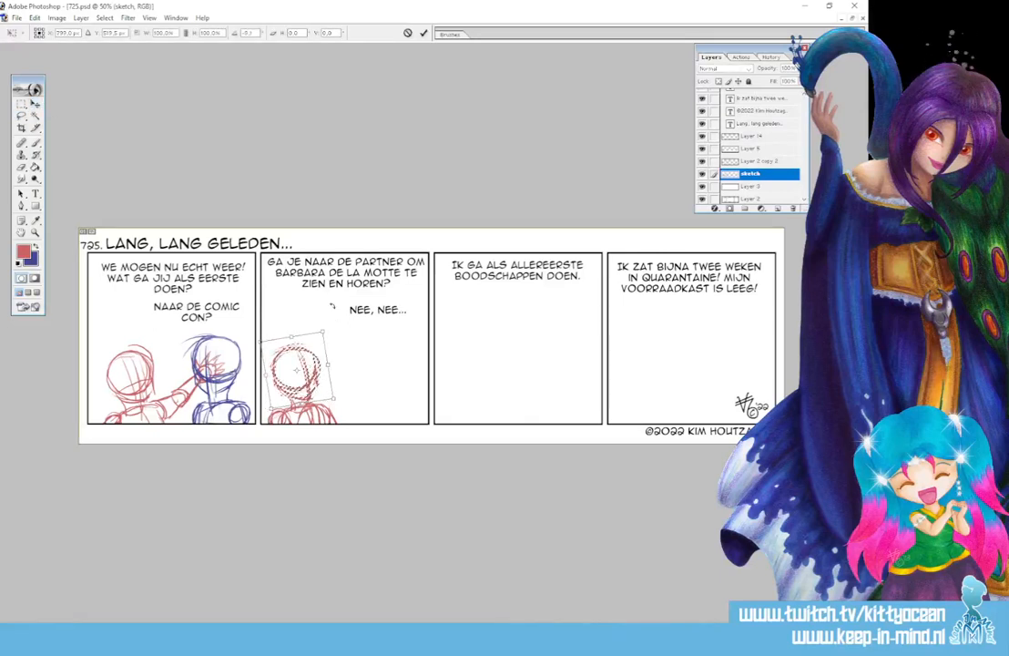
{"action": "left_click", "coordinate": [424, 33]}
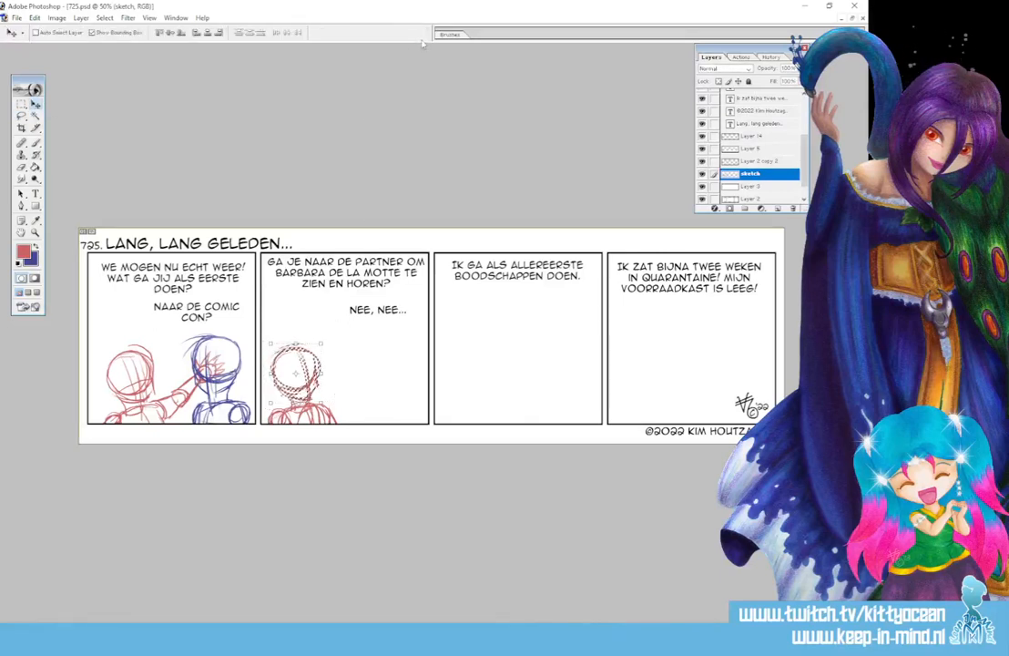
{"action": "key", "text": "ctrl+d"}
{"action": "key", "text": "b"}
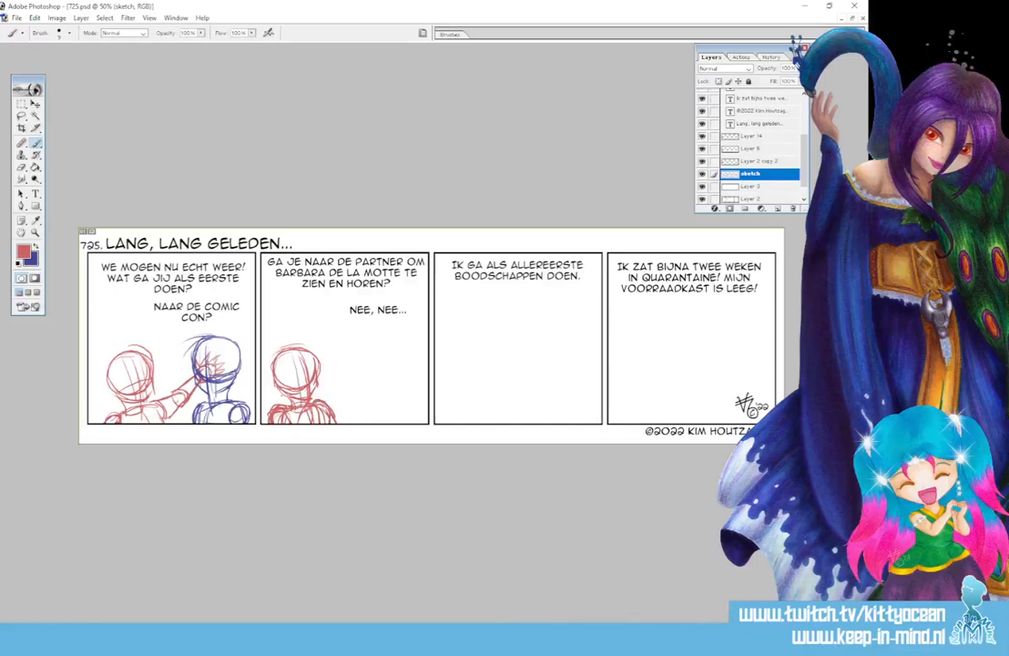
In blue, sketch panel two's second head with a face line, neck, shoulders and collar
{"action": "key", "text": "x"}
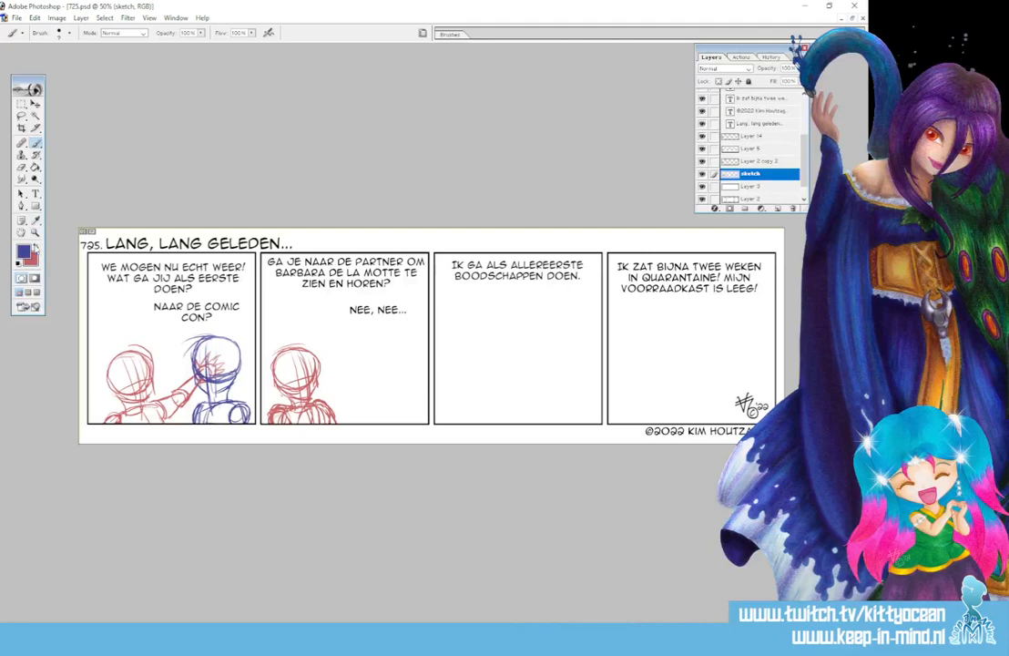
{"action": "left_click_drag", "start_coordinate": [371, 343], "coordinate": [403, 347]}
{"action": "left_click_drag", "start_coordinate": [372, 348], "coordinate": [360, 376]}
{"action": "mouse_move", "coordinate": [387, 342]}
{"action": "left_mouse_down"}
{"action": "mouse_move", "coordinate": [362, 381]}
{"action": "mouse_move", "coordinate": [407, 381]}
{"action": "left_mouse_up"}
{"action": "mouse_move", "coordinate": [380, 388]}
{"action": "left_mouse_down"}
{"action": "mouse_move", "coordinate": [413, 362]}
{"action": "mouse_move", "coordinate": [402, 388]}
{"action": "left_mouse_up"}
{"action": "mouse_move", "coordinate": [395, 342]}
{"action": "left_mouse_down"}
{"action": "mouse_move", "coordinate": [404, 387]}
{"action": "mouse_move", "coordinate": [373, 397]}
{"action": "mouse_move", "coordinate": [372, 376]}
{"action": "left_mouse_up"}
{"action": "left_click_drag", "start_coordinate": [373, 384], "coordinate": [376, 416]}
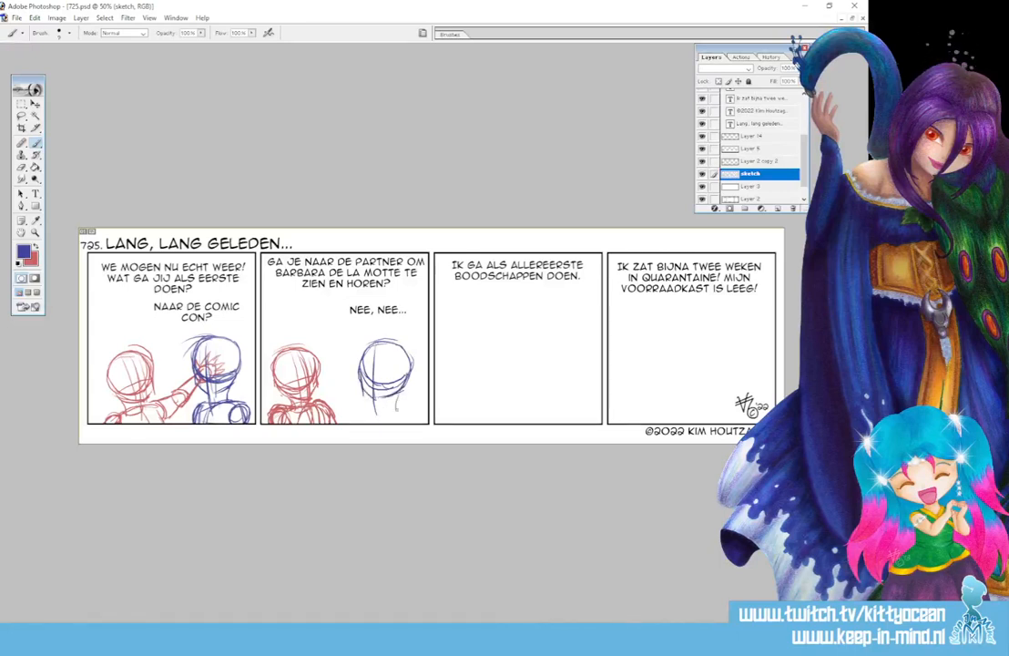
{"action": "mouse_move", "coordinate": [377, 412]}
{"action": "left_mouse_down"}
{"action": "mouse_move", "coordinate": [405, 411]}
{"action": "mouse_move", "coordinate": [368, 423]}
{"action": "mouse_move", "coordinate": [418, 421]}
{"action": "left_mouse_up"}
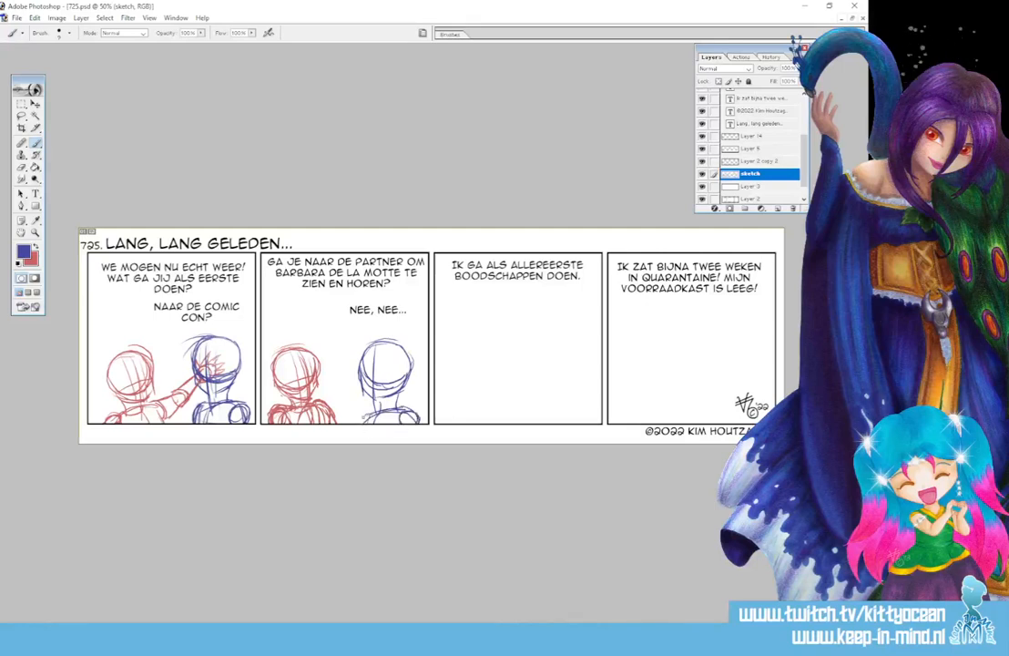
Sketch a raised hand with palm and fingers left of the blue figure
{"action": "mouse_move", "coordinate": [347, 406]}
{"action": "left_mouse_down"}
{"action": "mouse_move", "coordinate": [345, 419]}
{"action": "mouse_move", "coordinate": [355, 419]}
{"action": "mouse_move", "coordinate": [353, 393]}
{"action": "mouse_move", "coordinate": [343, 415]}
{"action": "mouse_move", "coordinate": [357, 418]}
{"action": "mouse_move", "coordinate": [351, 406]}
{"action": "left_mouse_up"}
{"action": "left_click_drag", "start_coordinate": [350, 391], "coordinate": [347, 407]}
{"action": "left_click_drag", "start_coordinate": [346, 395], "coordinate": [343, 407]}
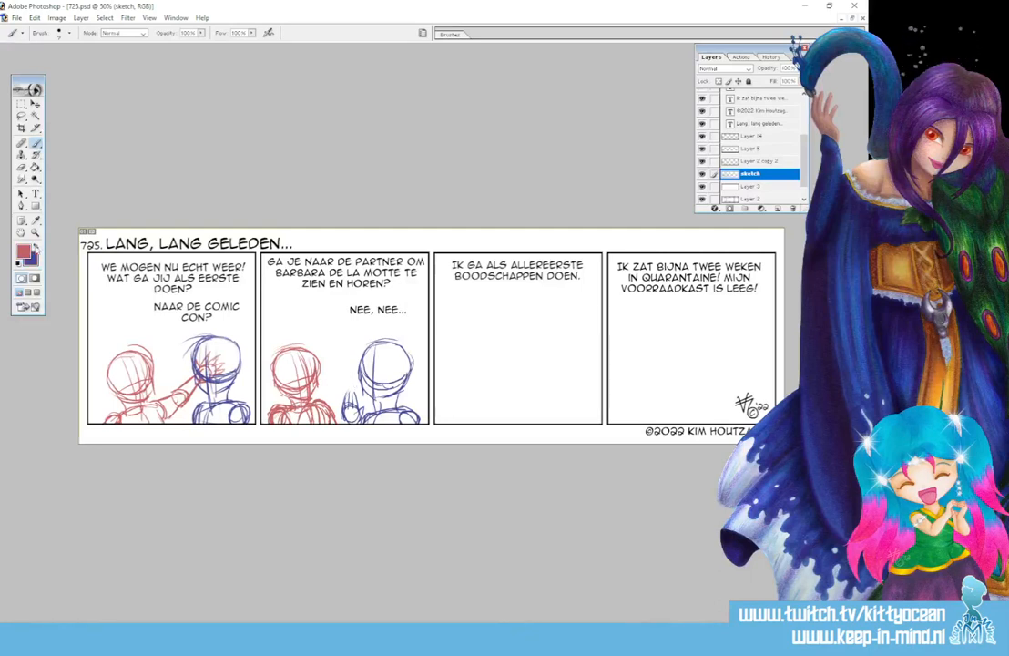
{"action": "key", "text": "x"}
Draw the red head circle, centre line, neck and shoulder lines in panel three
{"action": "mouse_move", "coordinate": [468, 345]}
{"action": "left_mouse_down"}
{"action": "mouse_move", "coordinate": [453, 348]}
{"action": "mouse_move", "coordinate": [455, 377]}
{"action": "mouse_move", "coordinate": [483, 372]}
{"action": "mouse_move", "coordinate": [490, 358]}
{"action": "mouse_move", "coordinate": [476, 342]}
{"action": "mouse_move", "coordinate": [488, 364]}
{"action": "mouse_move", "coordinate": [474, 343]}
{"action": "mouse_move", "coordinate": [444, 362]}
{"action": "left_mouse_up"}
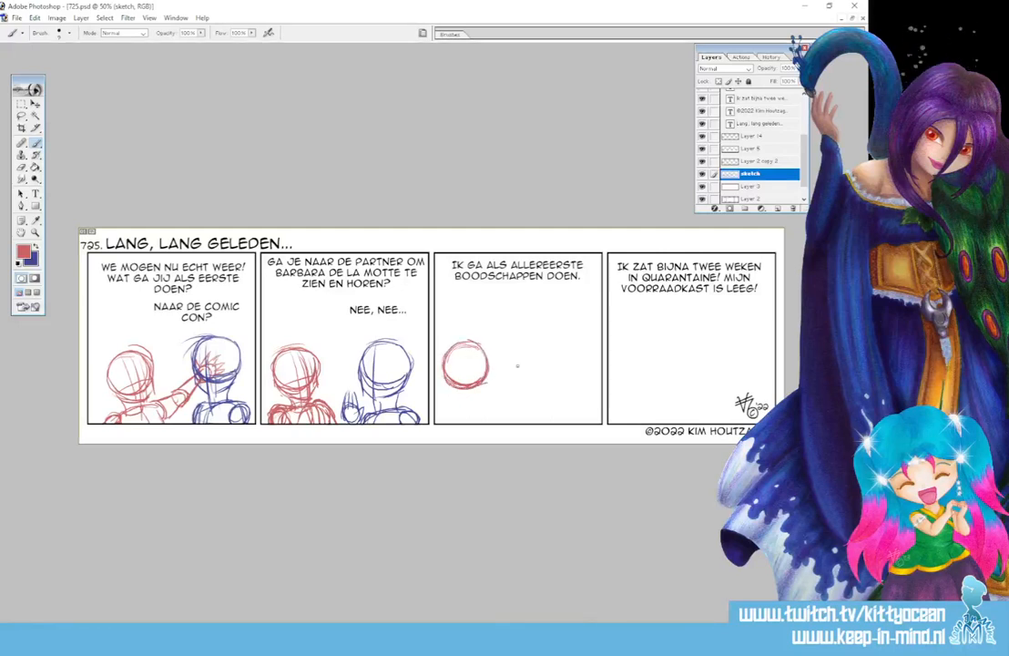
{"action": "left_click_drag", "start_coordinate": [472, 345], "coordinate": [474, 419]}
{"action": "mouse_move", "coordinate": [485, 375]}
{"action": "left_mouse_down"}
{"action": "mouse_move", "coordinate": [486, 397]}
{"action": "mouse_move", "coordinate": [474, 398]}
{"action": "mouse_move", "coordinate": [487, 382]}
{"action": "left_mouse_up"}
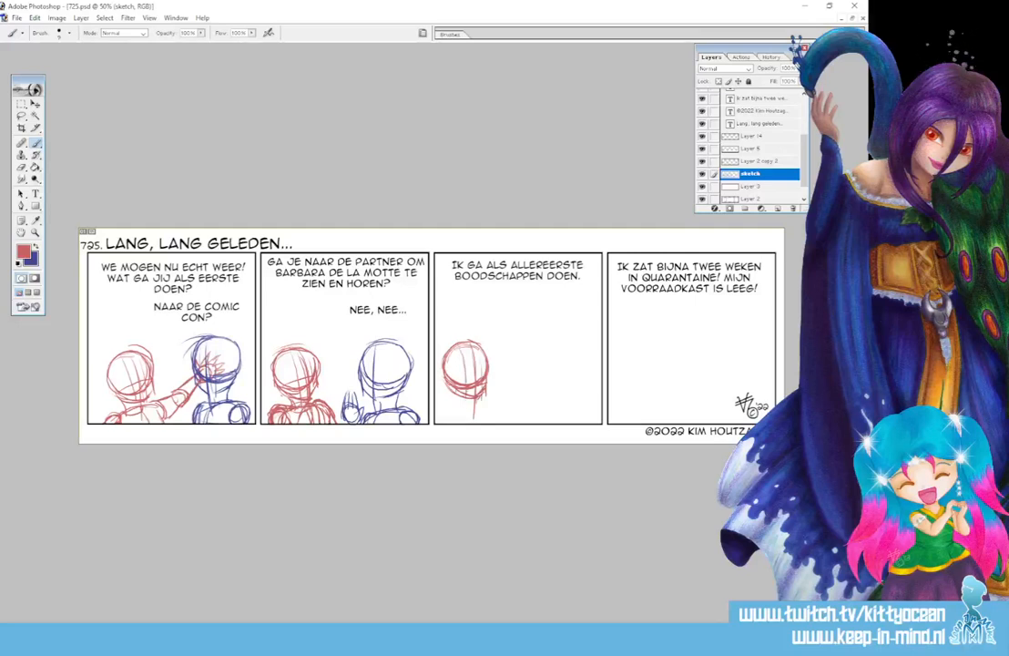
{"action": "mouse_move", "coordinate": [457, 397]}
{"action": "left_mouse_down"}
{"action": "mouse_move", "coordinate": [458, 417]}
{"action": "mouse_move", "coordinate": [480, 407]}
{"action": "mouse_move", "coordinate": [437, 422]}
{"action": "left_mouse_up"}
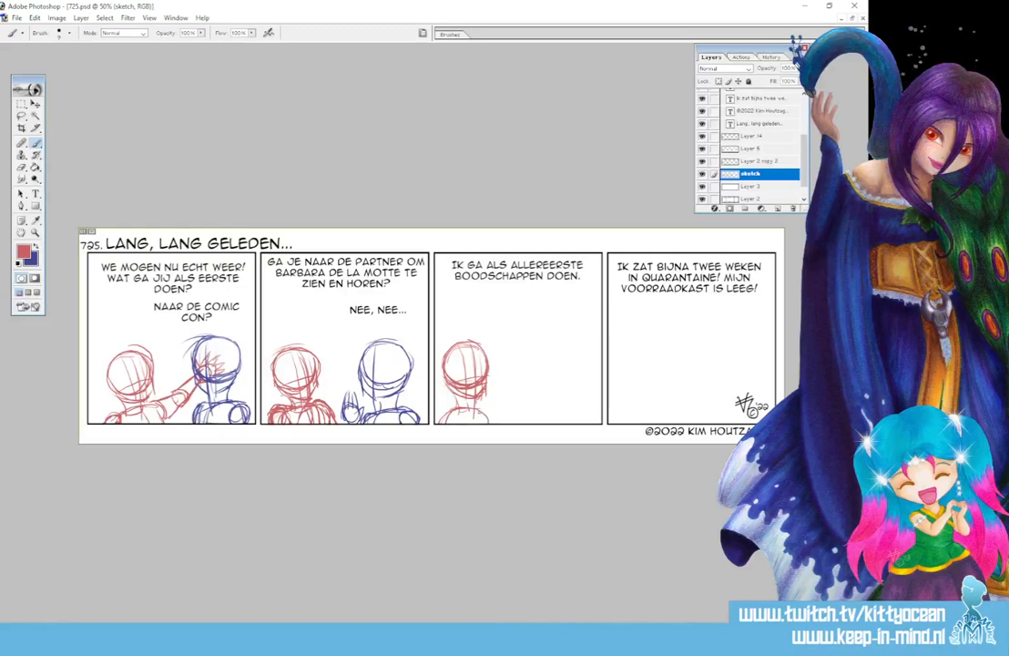
{"action": "mouse_move", "coordinate": [436, 414]}
{"action": "left_mouse_down"}
{"action": "mouse_move", "coordinate": [493, 422]}
{"action": "mouse_move", "coordinate": [475, 419]}
{"action": "left_mouse_up"}
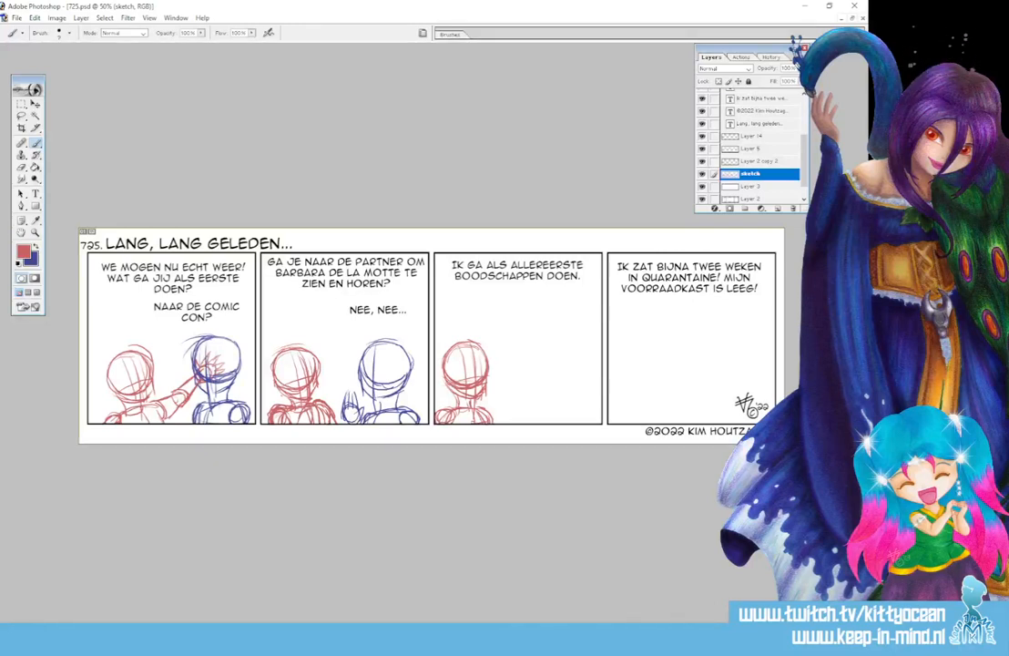
In blue, draw panel three's second head with face guideline, jaw, shoulders and a raised hand
{"action": "key", "text": "x"}
{"action": "mouse_move", "coordinate": [541, 340]}
{"action": "left_mouse_down"}
{"action": "mouse_move", "coordinate": [574, 346]}
{"action": "mouse_move", "coordinate": [529, 362]}
{"action": "left_mouse_up"}
{"action": "mouse_move", "coordinate": [552, 337]}
{"action": "left_mouse_down"}
{"action": "mouse_move", "coordinate": [536, 348]}
{"action": "mouse_move", "coordinate": [533, 377]}
{"action": "left_mouse_up"}
{"action": "mouse_move", "coordinate": [544, 342]}
{"action": "left_mouse_down"}
{"action": "mouse_move", "coordinate": [532, 360]}
{"action": "mouse_move", "coordinate": [571, 385]}
{"action": "mouse_move", "coordinate": [585, 360]}
{"action": "left_mouse_up"}
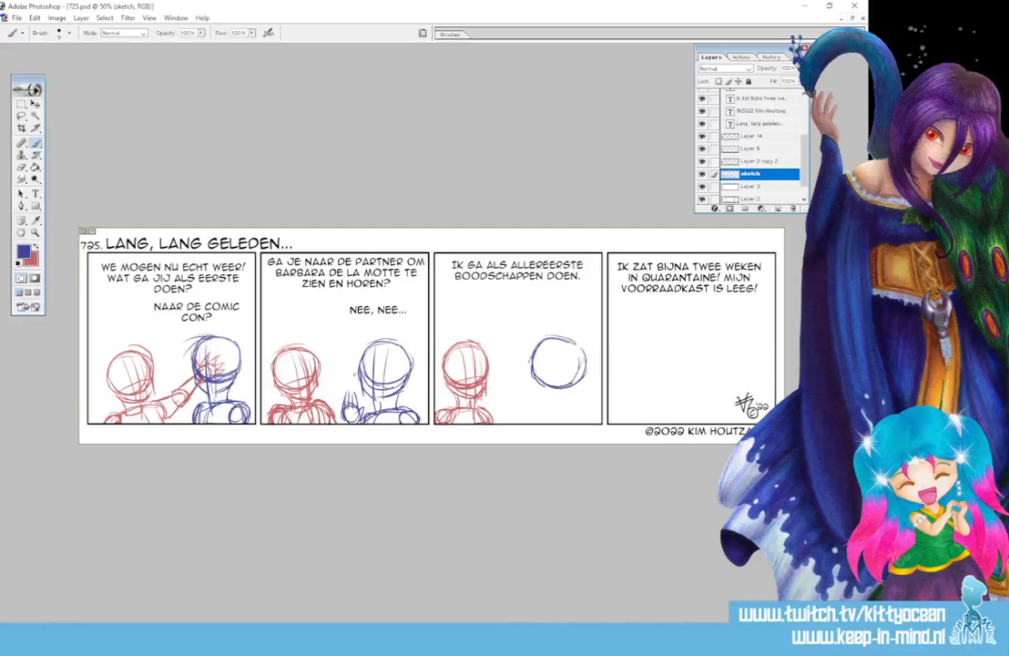
{"action": "left_click_drag", "start_coordinate": [545, 342], "coordinate": [560, 415]}
{"action": "mouse_move", "coordinate": [531, 367]}
{"action": "left_mouse_down"}
{"action": "mouse_move", "coordinate": [542, 396]}
{"action": "mouse_move", "coordinate": [572, 391]}
{"action": "mouse_move", "coordinate": [583, 370]}
{"action": "mouse_move", "coordinate": [575, 344]}
{"action": "left_mouse_up"}
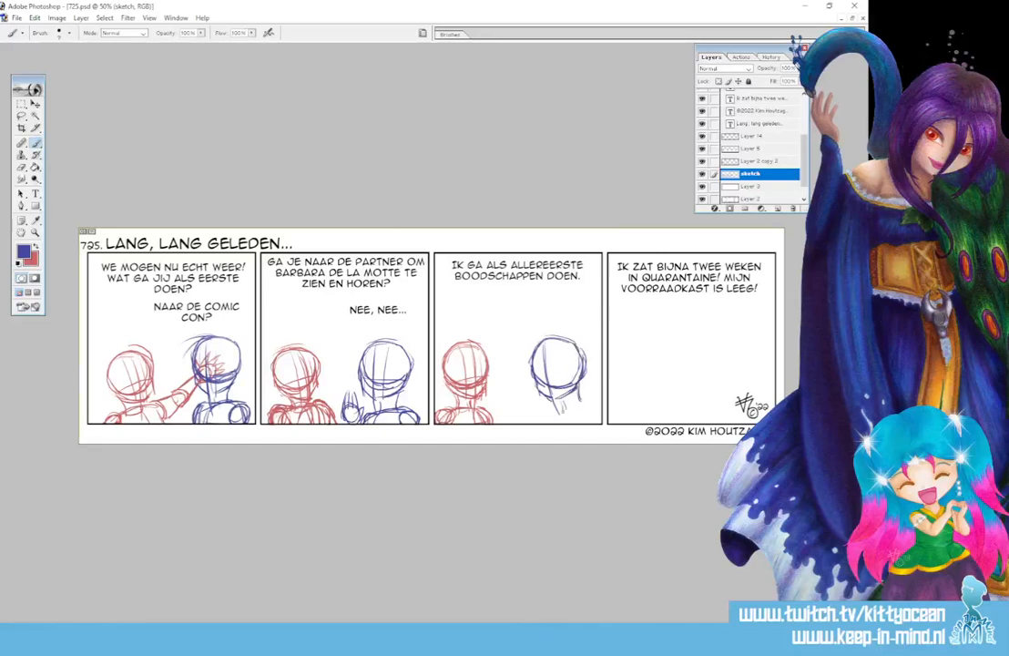
{"action": "mouse_move", "coordinate": [571, 413]}
{"action": "left_mouse_down"}
{"action": "mouse_move", "coordinate": [581, 402]}
{"action": "mouse_move", "coordinate": [547, 425]}
{"action": "mouse_move", "coordinate": [600, 422]}
{"action": "left_mouse_up"}
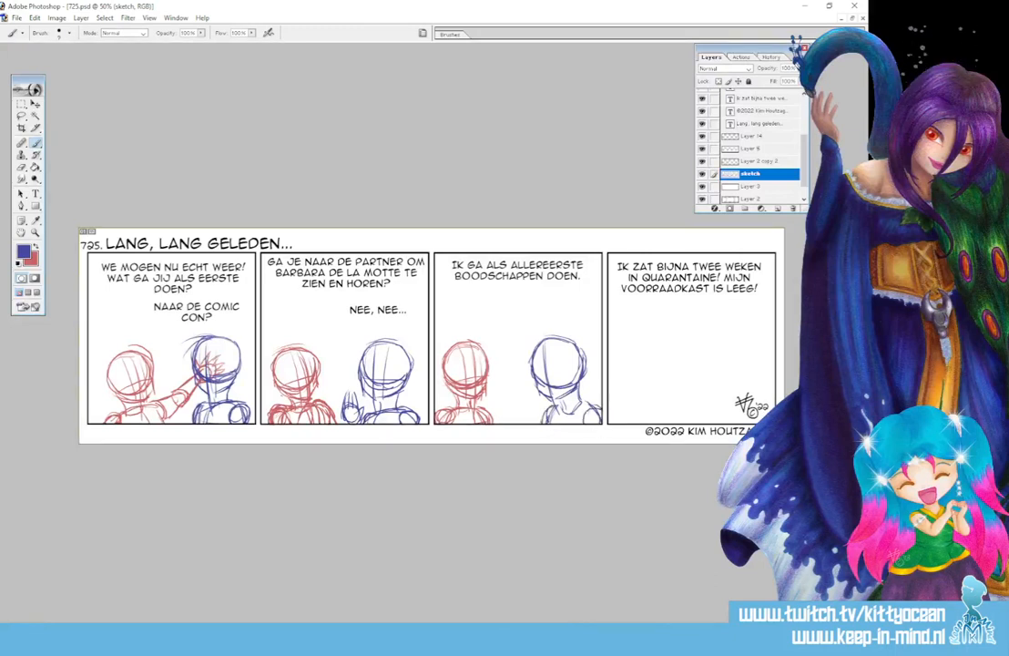
{"action": "mouse_move", "coordinate": [517, 406]}
{"action": "left_mouse_down"}
{"action": "mouse_move", "coordinate": [525, 423]}
{"action": "mouse_move", "coordinate": [527, 377]}
{"action": "mouse_move", "coordinate": [530, 405]}
{"action": "mouse_move", "coordinate": [518, 406]}
{"action": "left_mouse_up"}
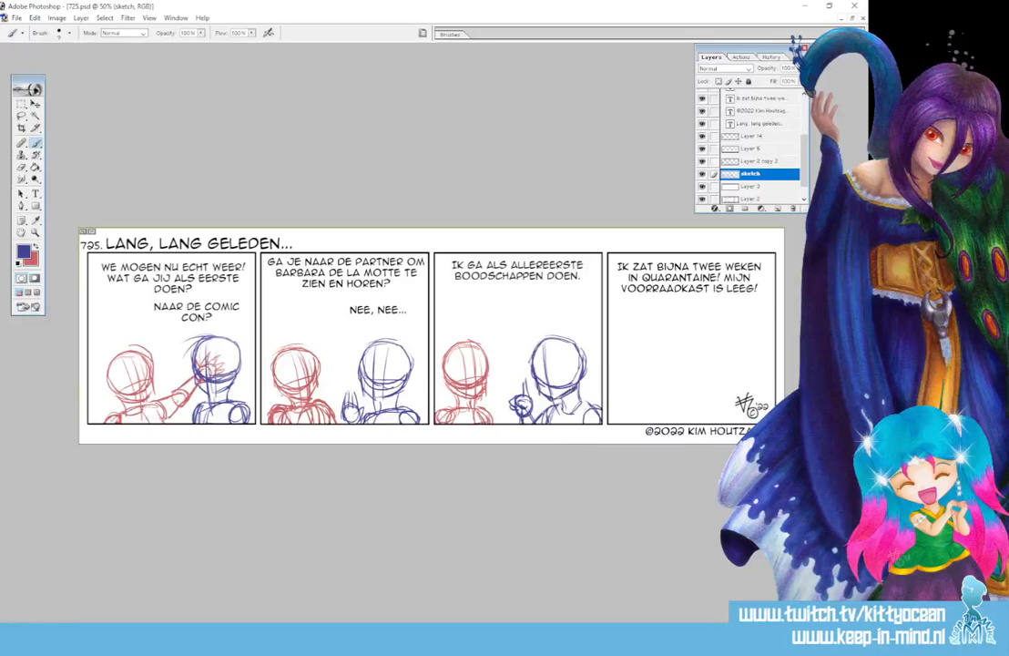
Lasso the blue head in panel three and tilt it a few degrees clockwise
{"action": "left_click", "coordinate": [22, 116]}
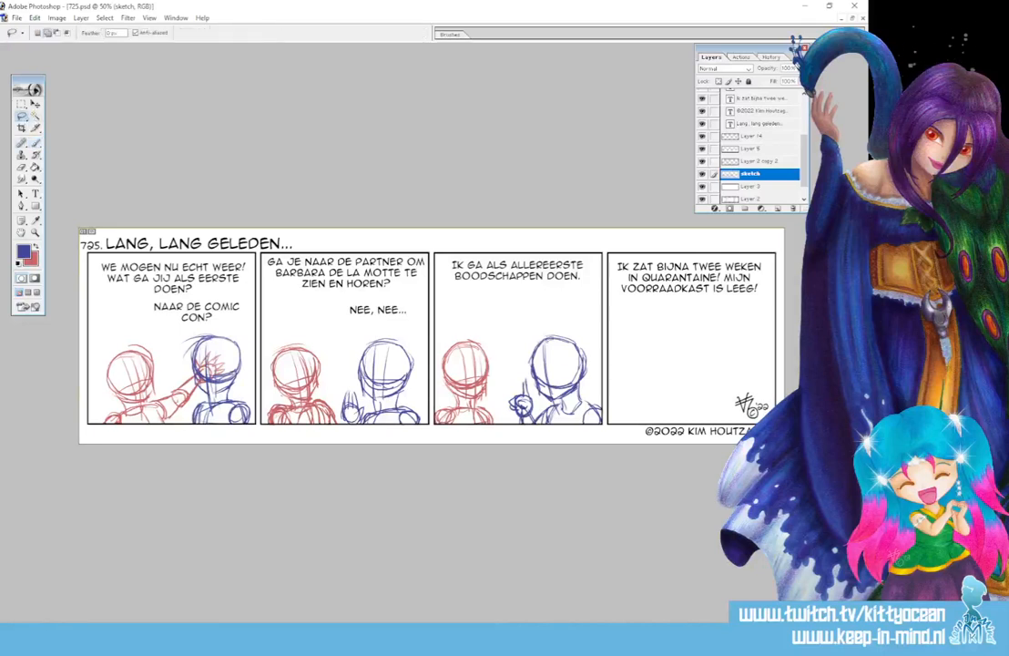
{"action": "mouse_move", "coordinate": [545, 328]}
{"action": "left_mouse_down"}
{"action": "mouse_move", "coordinate": [539, 397]}
{"action": "mouse_move", "coordinate": [565, 399]}
{"action": "mouse_move", "coordinate": [548, 326]}
{"action": "left_mouse_up"}
{"action": "left_click", "coordinate": [35, 104]}
{"action": "left_click_drag", "start_coordinate": [523, 319], "coordinate": [516, 325]}
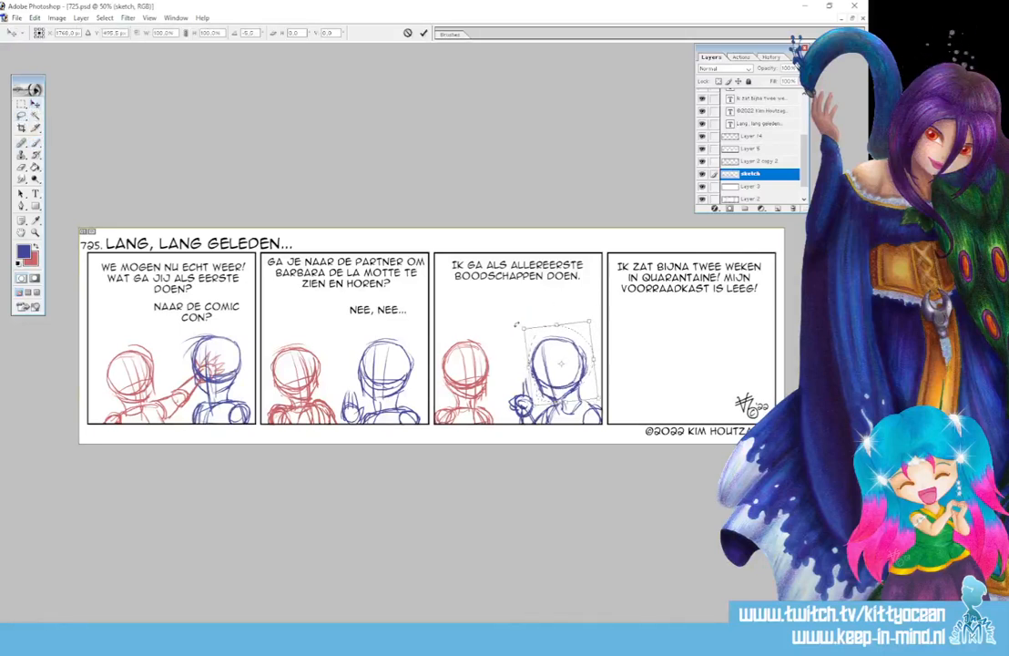
{"action": "left_click_drag", "start_coordinate": [569, 346], "coordinate": [572, 345]}
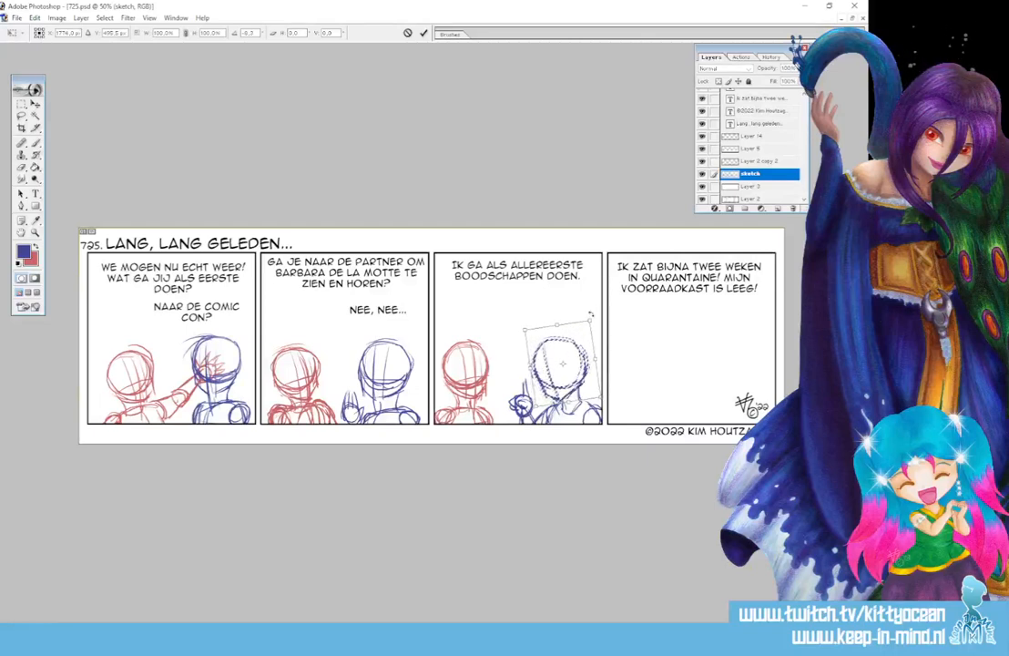
{"action": "key", "text": "Escape"}
{"action": "key", "text": "ctrl+t"}
{"action": "left_click_drag", "start_coordinate": [588, 350], "coordinate": [604, 327]}
{"action": "key", "text": "Return"}
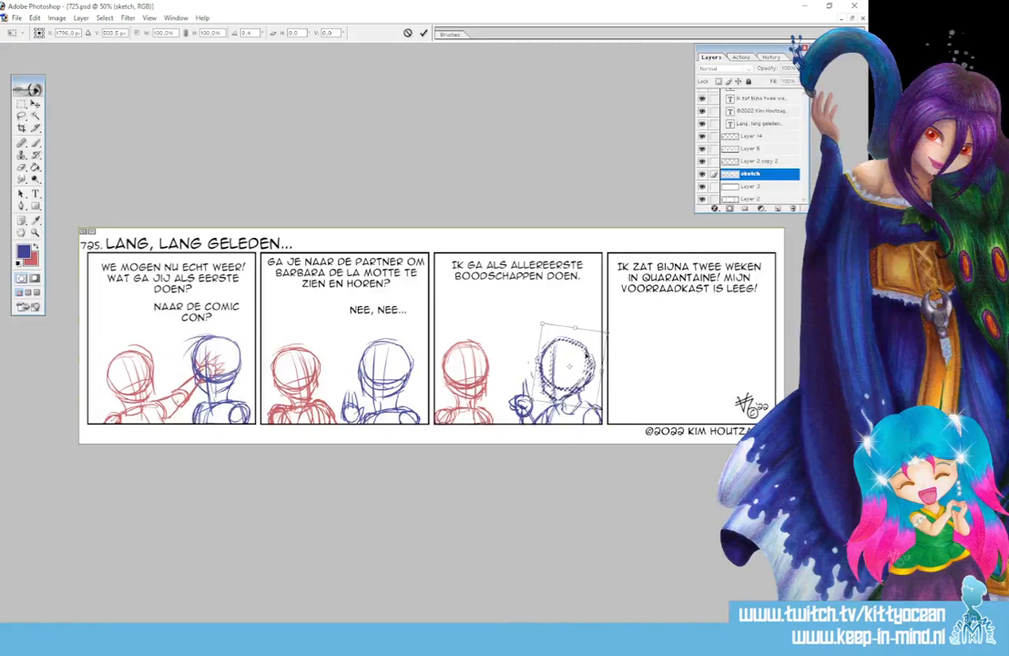
{"action": "key", "text": "ctrl+d"}
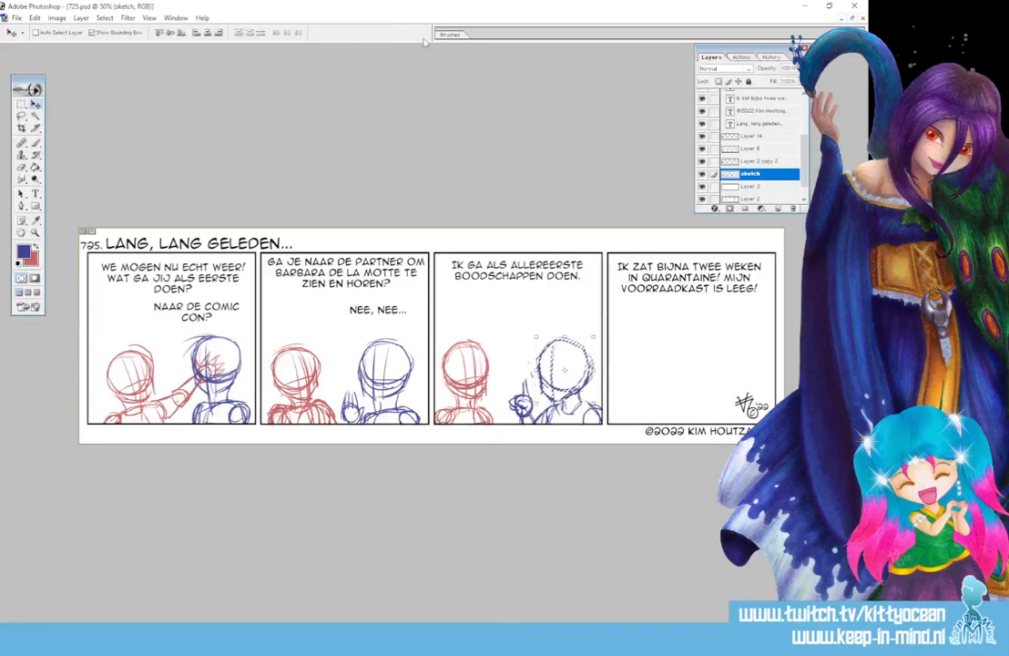
Set a 13 px hard round brush and redraw the tilted head's face guidelines and centre line
{"action": "key", "text": "e"}
{"action": "left_click", "coordinate": [444, 37]}
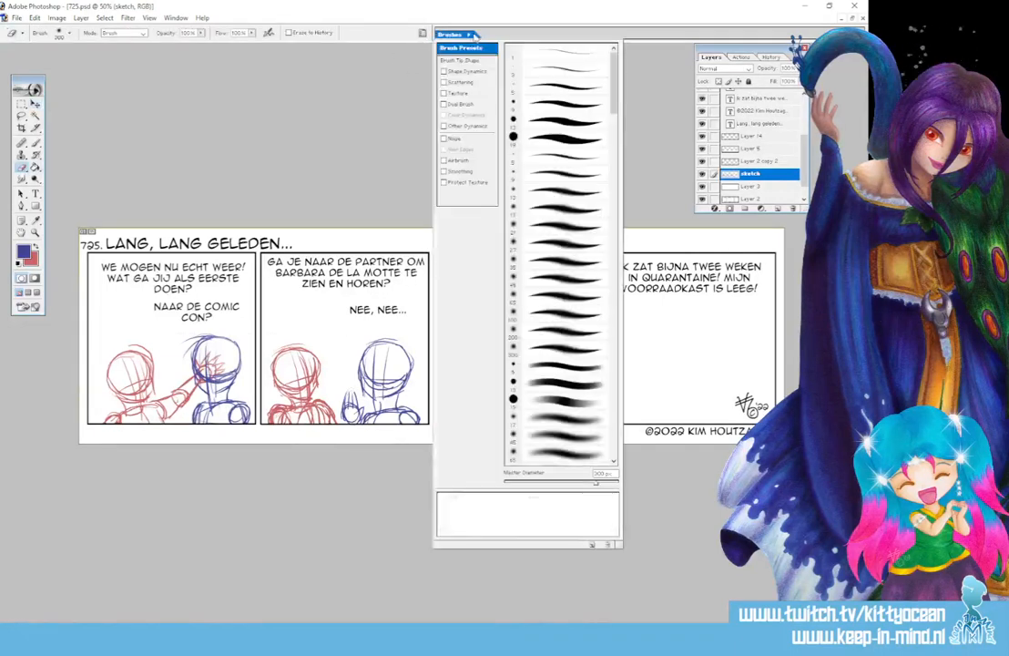
{"action": "left_click", "coordinate": [553, 134]}
{"action": "left_click", "coordinate": [554, 17]}
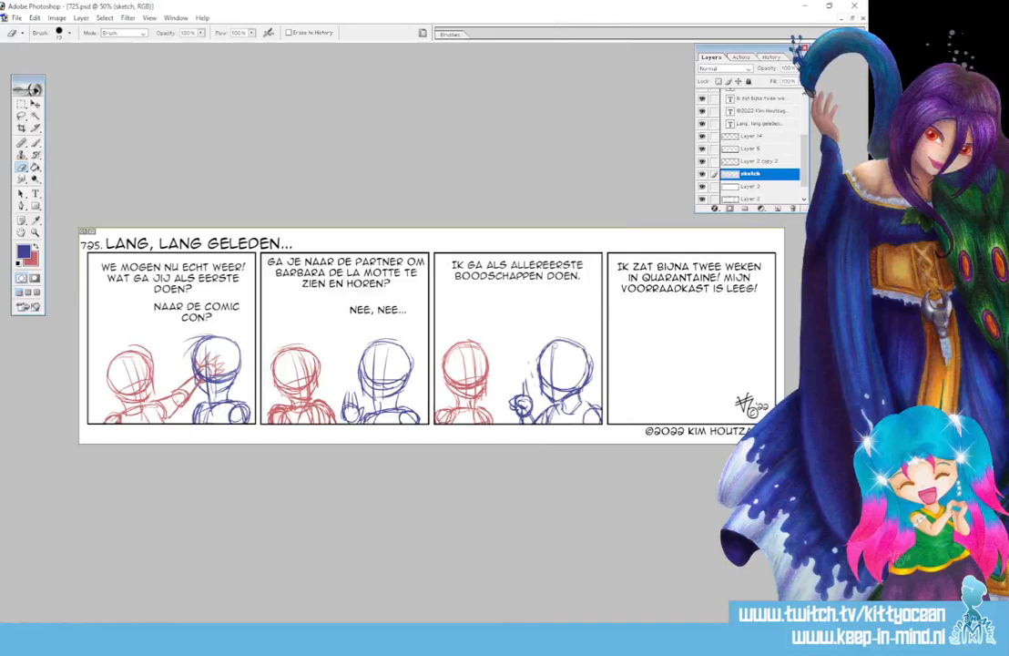
{"action": "left_click", "coordinate": [36, 143]}
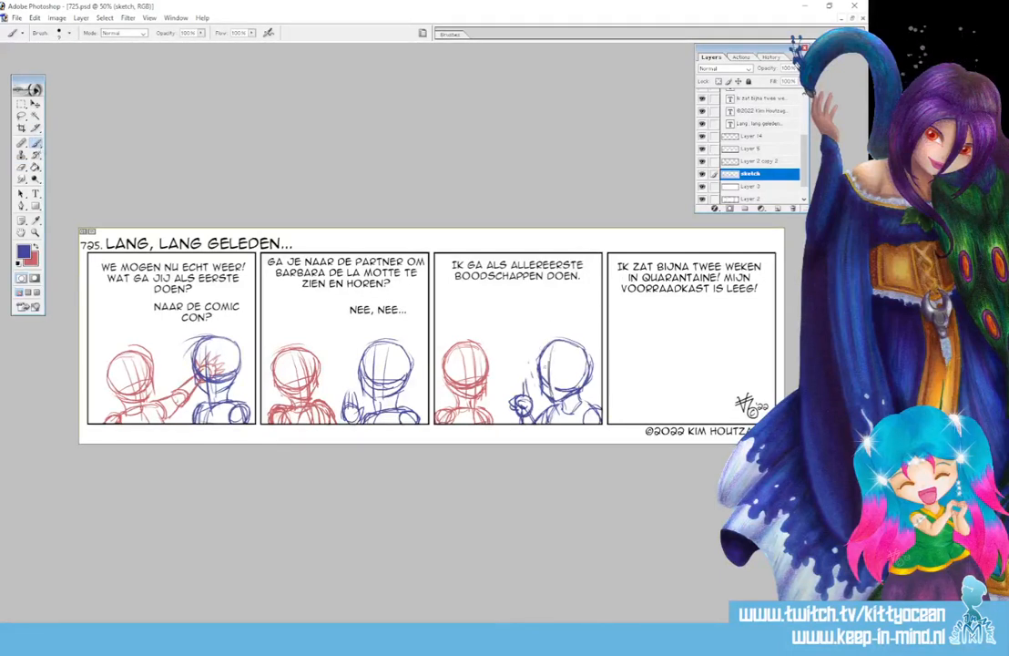
{"action": "left_click_drag", "start_coordinate": [546, 379], "coordinate": [585, 380]}
{"action": "mouse_move", "coordinate": [542, 375]}
{"action": "left_mouse_down"}
{"action": "mouse_move", "coordinate": [593, 379]}
{"action": "mouse_move", "coordinate": [544, 396]}
{"action": "left_mouse_up"}
{"action": "left_click_drag", "start_coordinate": [566, 347], "coordinate": [564, 396]}
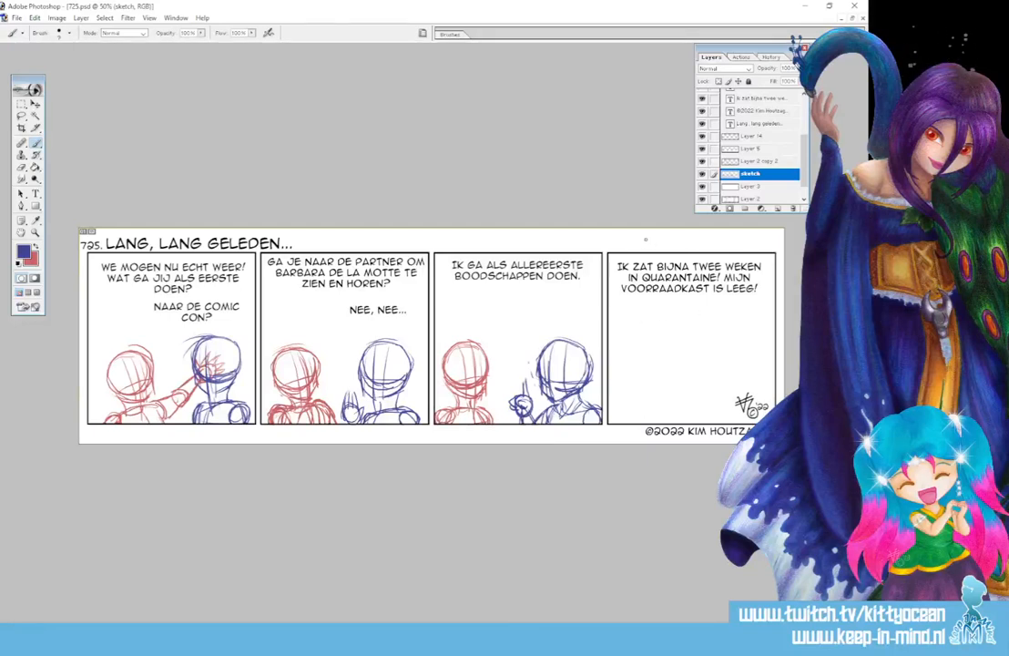
Sketch the cupboard's door frame sides and the blue figure's head, face lines and shoulders
{"action": "mouse_move", "coordinate": [644, 256]}
{"action": "left_mouse_down"}
{"action": "mouse_move", "coordinate": [642, 374]}
{"action": "mouse_move", "coordinate": [632, 424]}
{"action": "mouse_move", "coordinate": [623, 423]}
{"action": "left_mouse_up"}
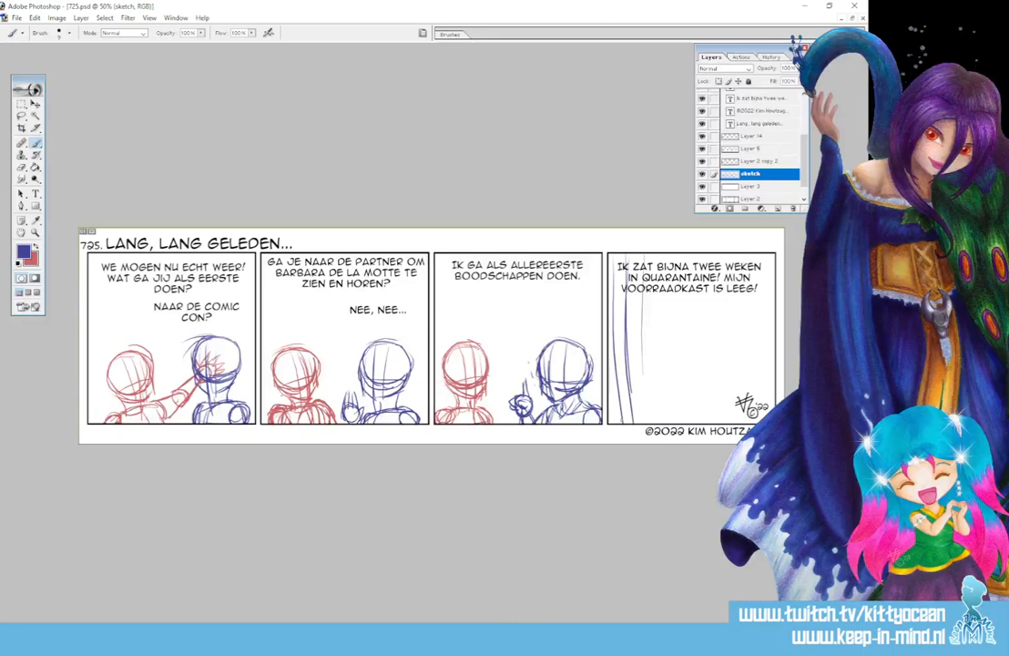
{"action": "mouse_move", "coordinate": [742, 253]}
{"action": "left_mouse_down"}
{"action": "mouse_move", "coordinate": [743, 424]}
{"action": "mouse_move", "coordinate": [753, 417]}
{"action": "left_mouse_up"}
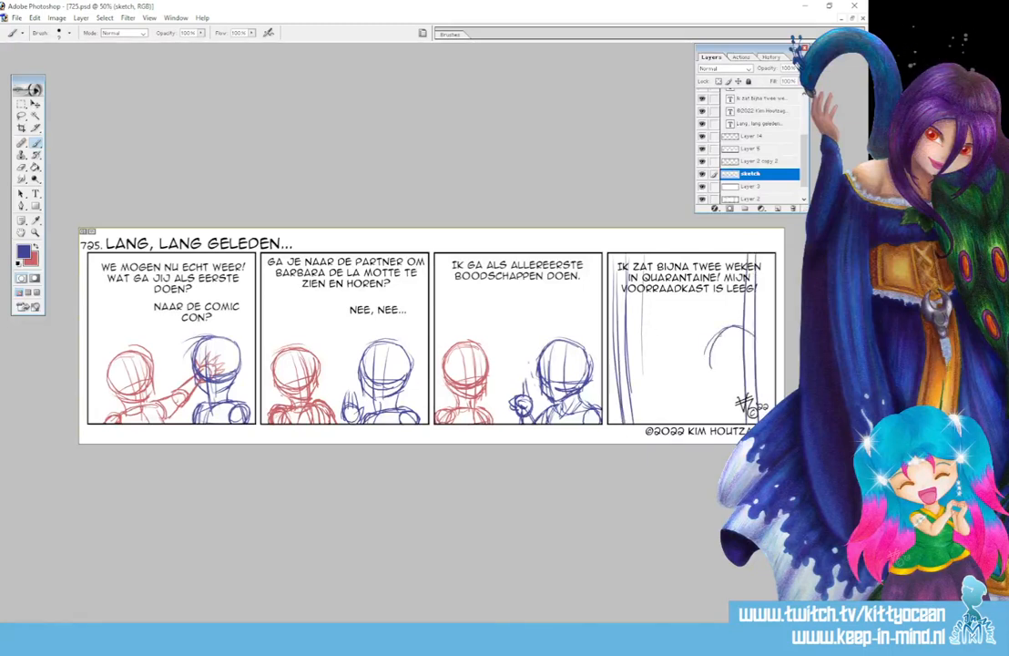
{"action": "mouse_move", "coordinate": [727, 327]}
{"action": "left_mouse_down"}
{"action": "mouse_move", "coordinate": [754, 365]}
{"action": "mouse_move", "coordinate": [729, 329]}
{"action": "mouse_move", "coordinate": [745, 376]}
{"action": "mouse_move", "coordinate": [732, 326]}
{"action": "mouse_move", "coordinate": [714, 365]}
{"action": "mouse_move", "coordinate": [740, 375]}
{"action": "mouse_move", "coordinate": [725, 400]}
{"action": "mouse_move", "coordinate": [742, 418]}
{"action": "left_mouse_up"}
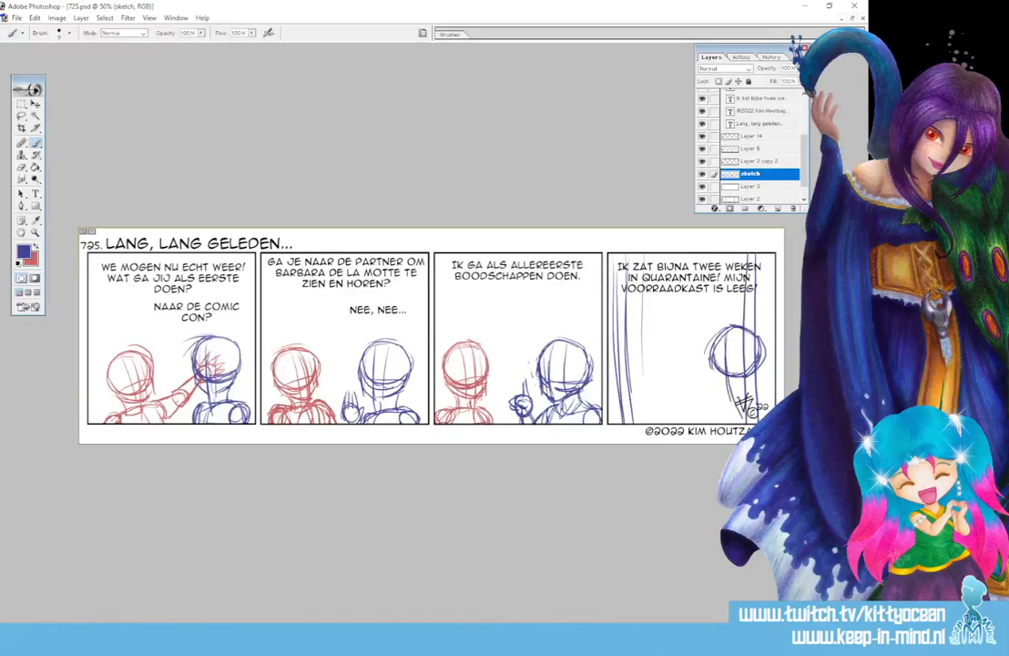
{"action": "mouse_move", "coordinate": [708, 355]}
{"action": "left_mouse_down"}
{"action": "mouse_move", "coordinate": [717, 389]}
{"action": "mouse_move", "coordinate": [754, 376]}
{"action": "mouse_move", "coordinate": [763, 359]}
{"action": "mouse_move", "coordinate": [726, 386]}
{"action": "left_mouse_up"}
{"action": "mouse_move", "coordinate": [740, 336]}
{"action": "left_mouse_down"}
{"action": "mouse_move", "coordinate": [742, 383]}
{"action": "mouse_move", "coordinate": [764, 391]}
{"action": "mouse_move", "coordinate": [731, 401]}
{"action": "mouse_move", "coordinate": [775, 392]}
{"action": "left_mouse_up"}
{"action": "left_click_drag", "start_coordinate": [732, 395], "coordinate": [740, 423]}
Redraw the figure's shoulder and torso and add a raised arm with a fingered hand
{"action": "key", "text": "ctrl+alt+z"}
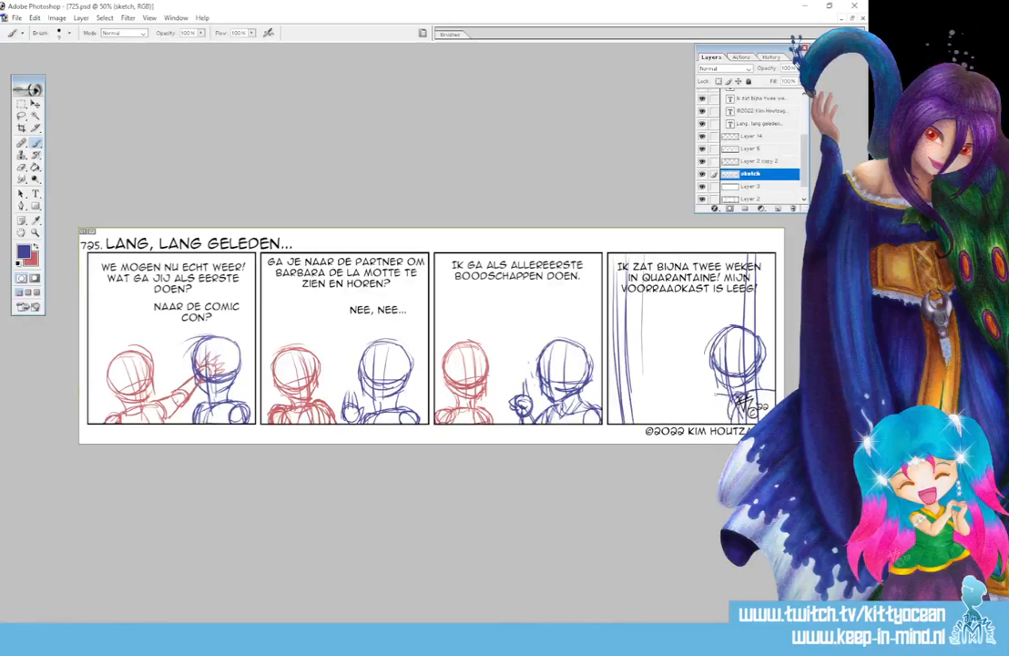
{"action": "left_click_drag", "start_coordinate": [707, 386], "coordinate": [730, 395]}
{"action": "mouse_move", "coordinate": [716, 393]}
{"action": "left_mouse_down"}
{"action": "mouse_move", "coordinate": [718, 416]}
{"action": "mouse_move", "coordinate": [741, 419]}
{"action": "mouse_move", "coordinate": [696, 381]}
{"action": "mouse_move", "coordinate": [701, 391]}
{"action": "mouse_move", "coordinate": [706, 375]}
{"action": "mouse_move", "coordinate": [678, 374]}
{"action": "left_mouse_up"}
{"action": "mouse_move", "coordinate": [679, 375]}
{"action": "left_mouse_down"}
{"action": "mouse_move", "coordinate": [689, 379]}
{"action": "mouse_move", "coordinate": [681, 353]}
{"action": "left_mouse_up"}
{"action": "left_click_drag", "start_coordinate": [681, 354], "coordinate": [694, 371]}
{"action": "mouse_move", "coordinate": [694, 371]}
{"action": "left_mouse_down"}
{"action": "mouse_move", "coordinate": [699, 357]}
{"action": "mouse_move", "coordinate": [701, 373]}
{"action": "left_mouse_up"}
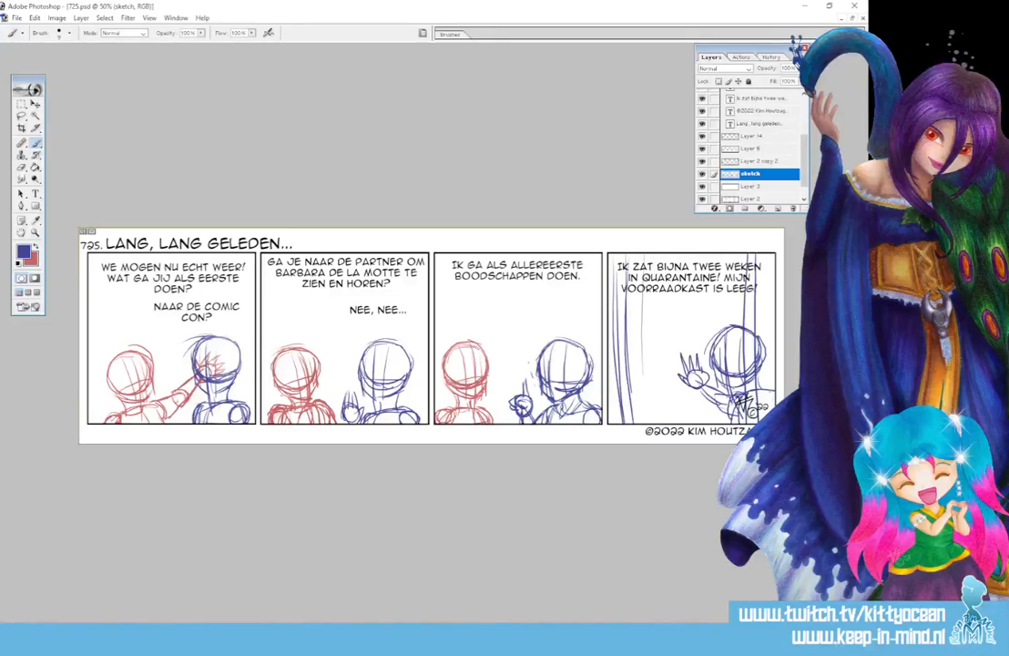
{"action": "left_click_drag", "start_coordinate": [762, 397], "coordinate": [768, 416]}
Draw three shelf lines across the cupboard
{"action": "left_click_drag", "start_coordinate": [625, 307], "coordinate": [755, 304]}
{"action": "left_click_drag", "start_coordinate": [627, 309], "coordinate": [749, 305]}
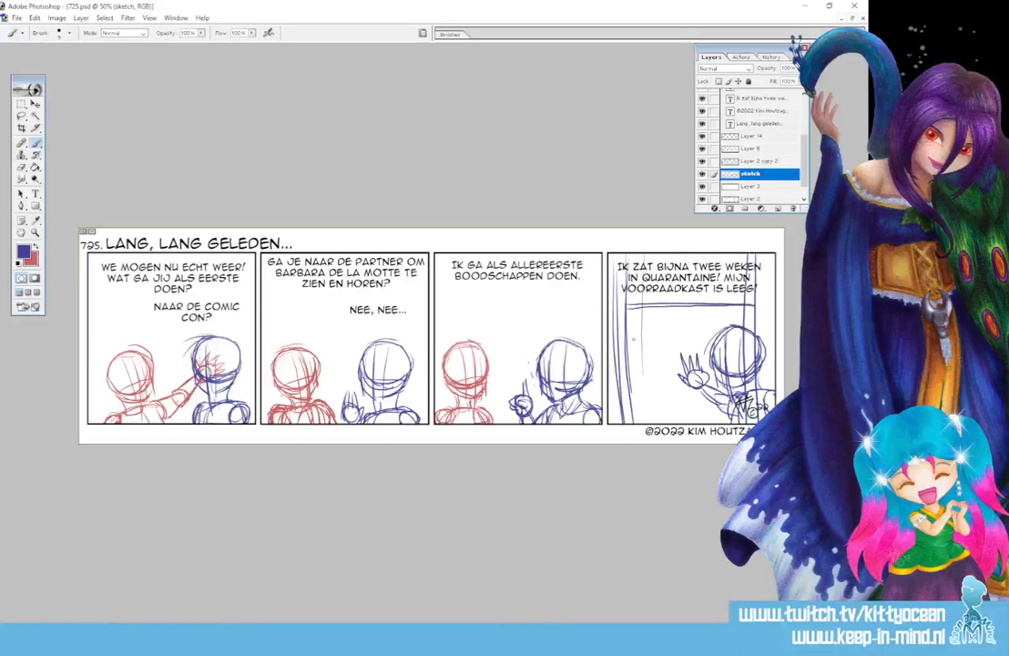
{"action": "mouse_move", "coordinate": [627, 347]}
{"action": "left_mouse_down"}
{"action": "mouse_move", "coordinate": [713, 340]}
{"action": "mouse_move", "coordinate": [665, 349]}
{"action": "mouse_move", "coordinate": [702, 348]}
{"action": "left_mouse_up"}
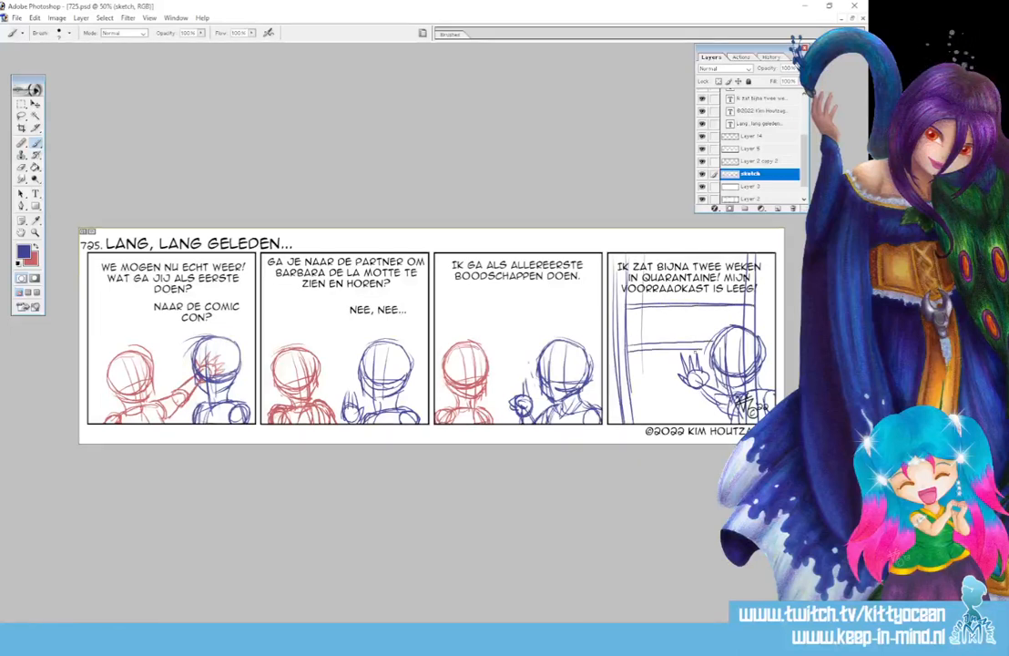
{"action": "left_click_drag", "start_coordinate": [631, 391], "coordinate": [714, 396]}
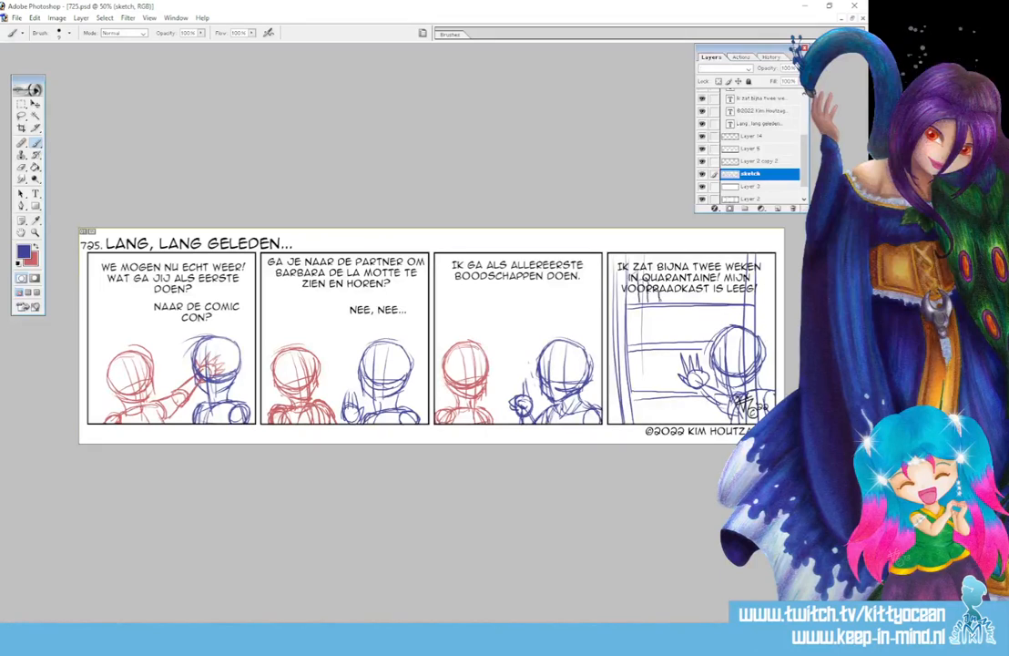
Sketch rows of box outlines on the top, middle, lower and bottom shelves in panel four
{"action": "left_click_drag", "start_coordinate": [682, 285], "coordinate": [696, 302]}
{"action": "mouse_move", "coordinate": [713, 273]}
{"action": "left_mouse_down"}
{"action": "mouse_move", "coordinate": [712, 303]}
{"action": "mouse_move", "coordinate": [715, 291]}
{"action": "left_mouse_up"}
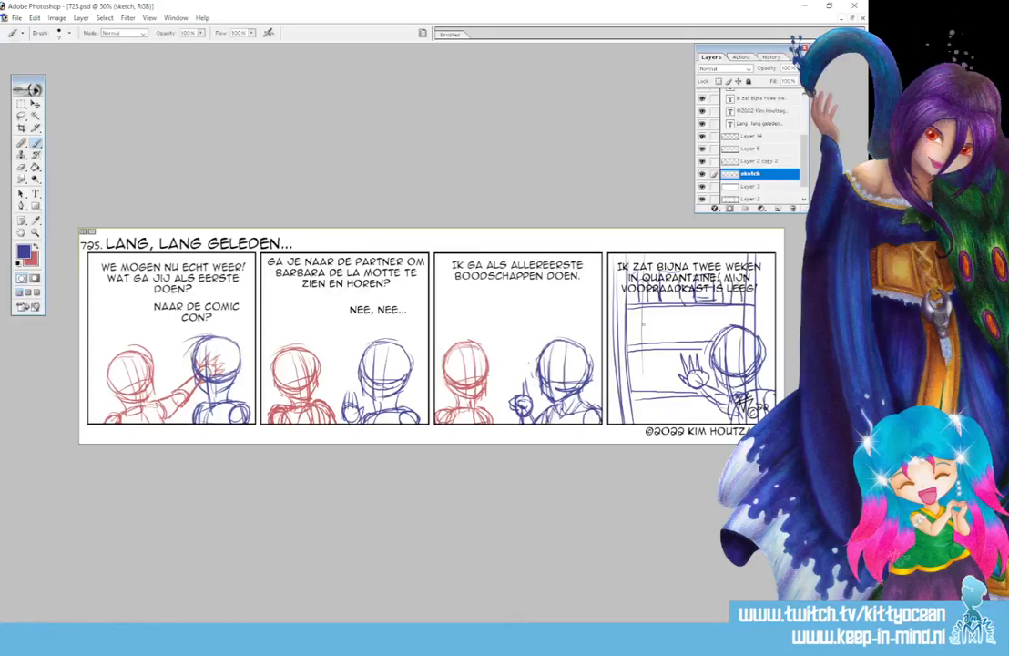
{"action": "left_click_drag", "start_coordinate": [629, 330], "coordinate": [674, 333]}
{"action": "mouse_move", "coordinate": [676, 331]}
{"action": "left_mouse_down"}
{"action": "mouse_move", "coordinate": [675, 343]}
{"action": "mouse_move", "coordinate": [650, 320]}
{"action": "left_mouse_up"}
{"action": "mouse_move", "coordinate": [650, 320]}
{"action": "left_mouse_down"}
{"action": "mouse_move", "coordinate": [651, 333]}
{"action": "mouse_move", "coordinate": [689, 341]}
{"action": "mouse_move", "coordinate": [680, 344]}
{"action": "mouse_move", "coordinate": [703, 318]}
{"action": "mouse_move", "coordinate": [699, 341]}
{"action": "left_mouse_up"}
{"action": "left_click_drag", "start_coordinate": [702, 320], "coordinate": [707, 339]}
{"action": "left_click_drag", "start_coordinate": [710, 320], "coordinate": [725, 329]}
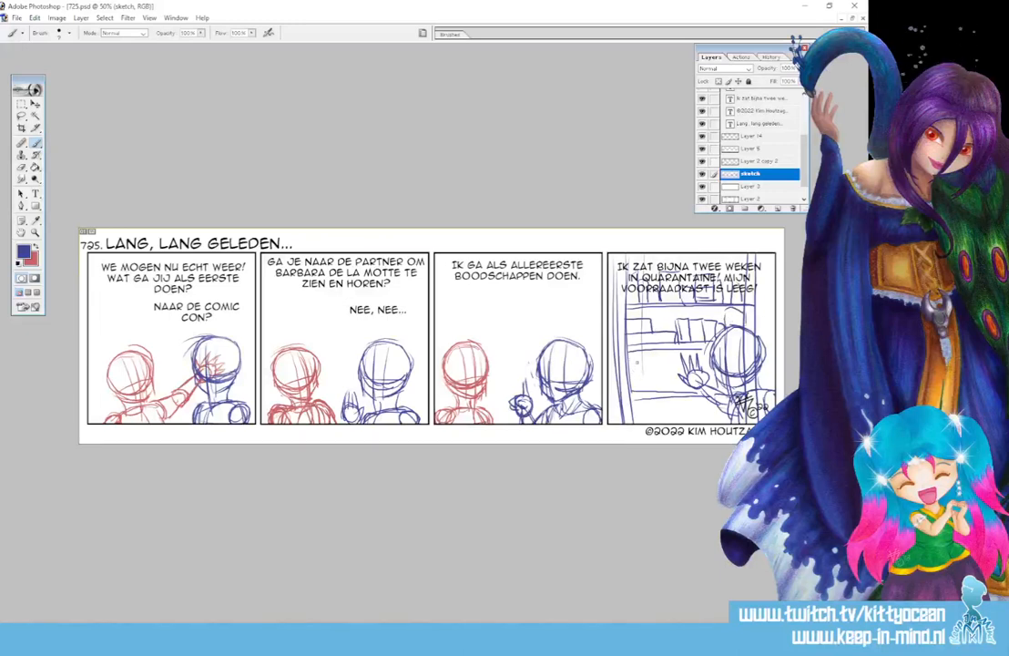
{"action": "mouse_move", "coordinate": [630, 360]}
{"action": "left_mouse_down"}
{"action": "mouse_move", "coordinate": [657, 361]}
{"action": "mouse_move", "coordinate": [657, 392]}
{"action": "mouse_move", "coordinate": [654, 371]}
{"action": "left_mouse_up"}
{"action": "mouse_move", "coordinate": [632, 381]}
{"action": "left_mouse_down"}
{"action": "mouse_move", "coordinate": [656, 380]}
{"action": "mouse_move", "coordinate": [673, 354]}
{"action": "mouse_move", "coordinate": [674, 389]}
{"action": "left_mouse_up"}
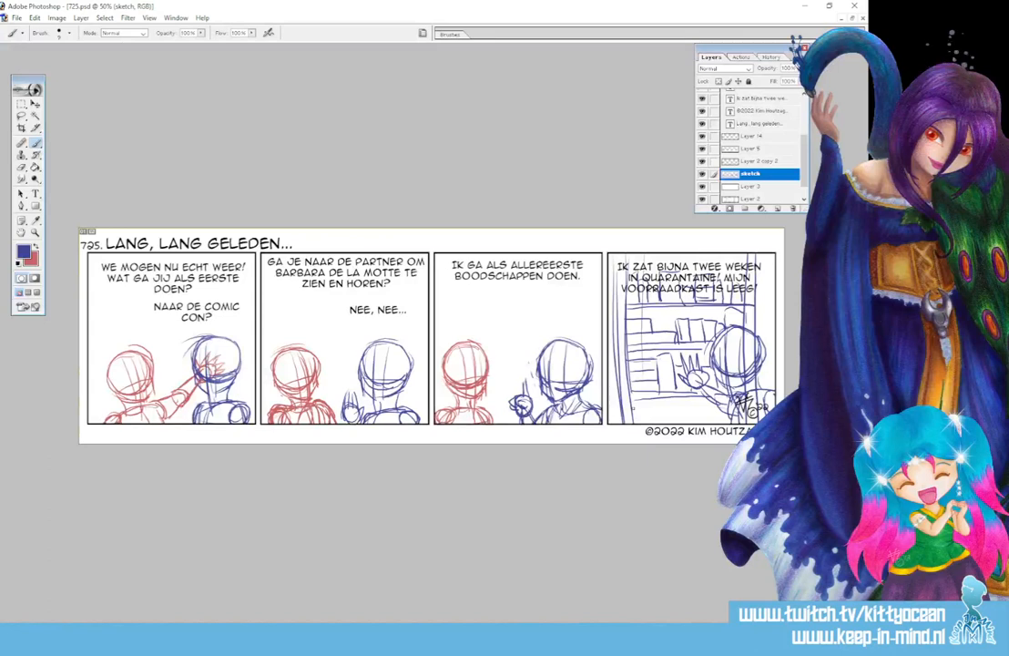
{"action": "mouse_move", "coordinate": [634, 409]}
{"action": "left_mouse_down"}
{"action": "mouse_move", "coordinate": [651, 423]}
{"action": "mouse_move", "coordinate": [688, 423]}
{"action": "left_mouse_up"}
{"action": "mouse_move", "coordinate": [689, 405]}
{"action": "left_mouse_down"}
{"action": "mouse_move", "coordinate": [711, 424]}
{"action": "mouse_move", "coordinate": [723, 416]}
{"action": "mouse_move", "coordinate": [720, 423]}
{"action": "left_mouse_up"}
Snip the comic strip area, then close Snipping Tool without saving the snip
{"action": "left_click", "coordinate": [455, 640]}
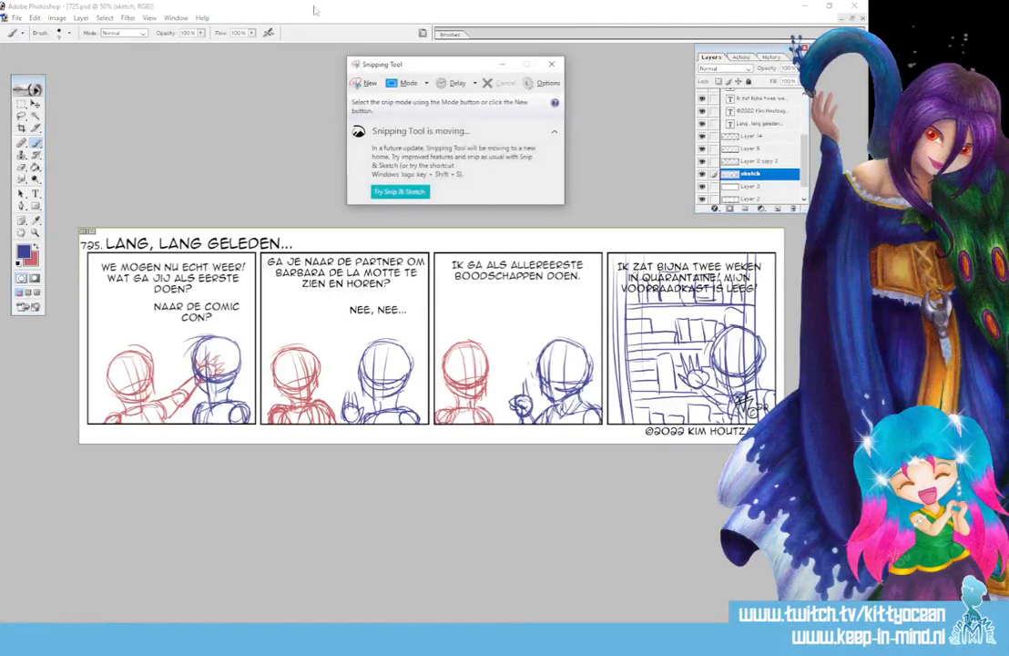
{"action": "left_click", "coordinate": [358, 83]}
{"action": "left_click_drag", "start_coordinate": [70, 221], "coordinate": [797, 460]}
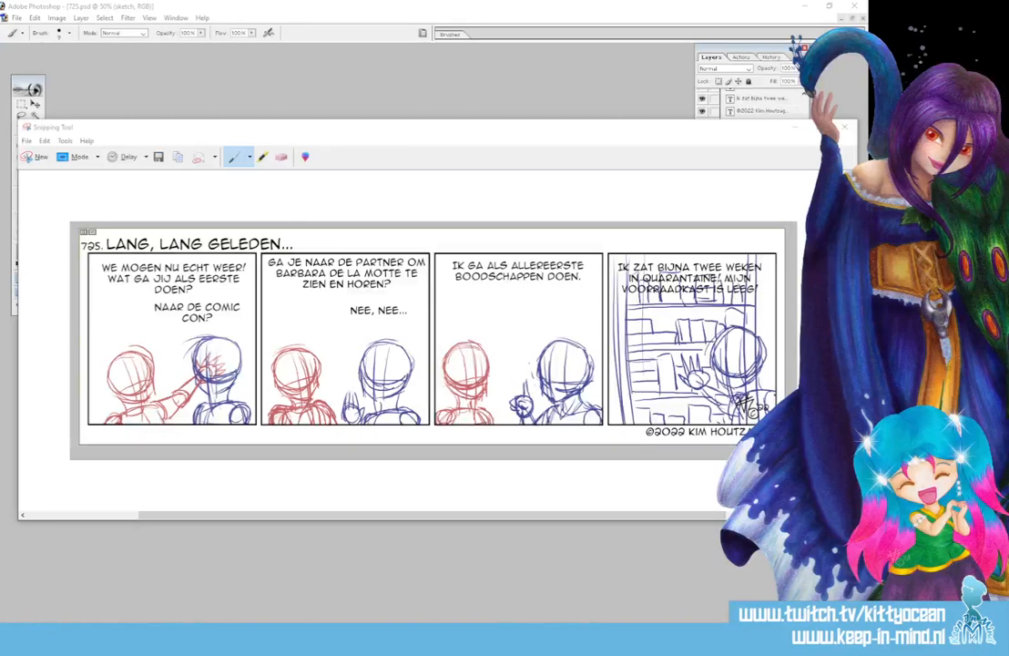
{"action": "left_click", "coordinate": [844, 127]}
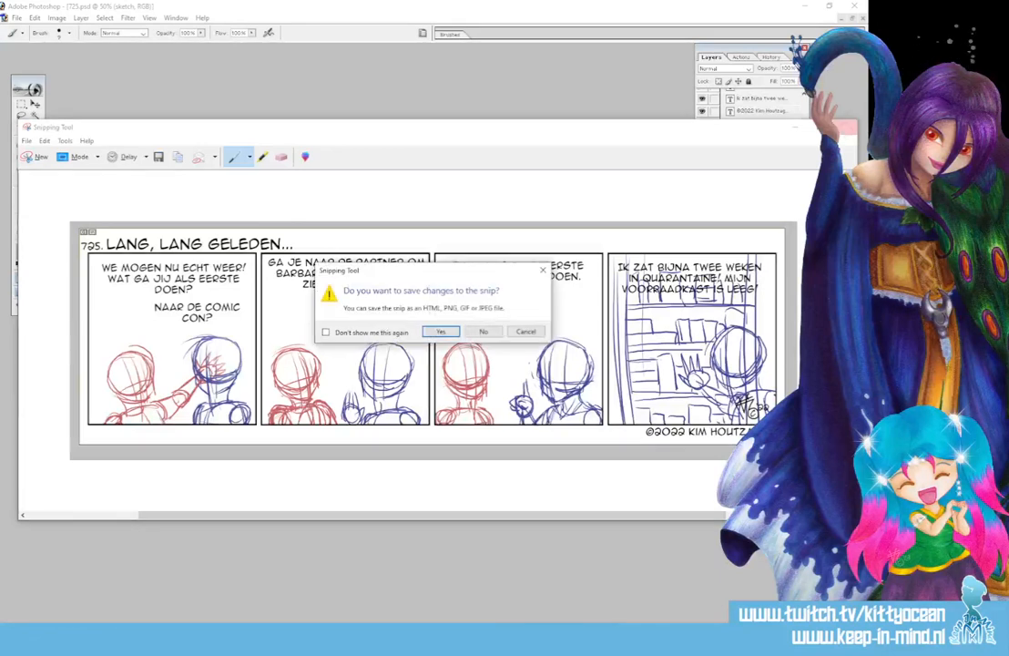
{"action": "left_click", "coordinate": [473, 333]}
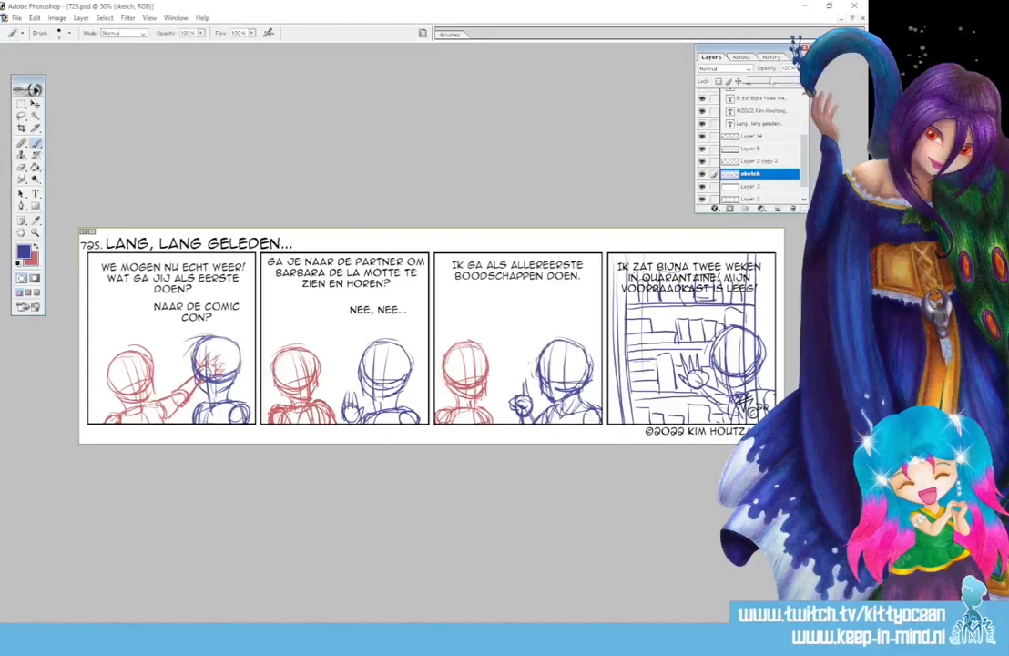
Fade the sketch layer to about 32% opacity and hide all comic text and title layers
{"action": "left_click_drag", "start_coordinate": [799, 69], "coordinate": [766, 82]}
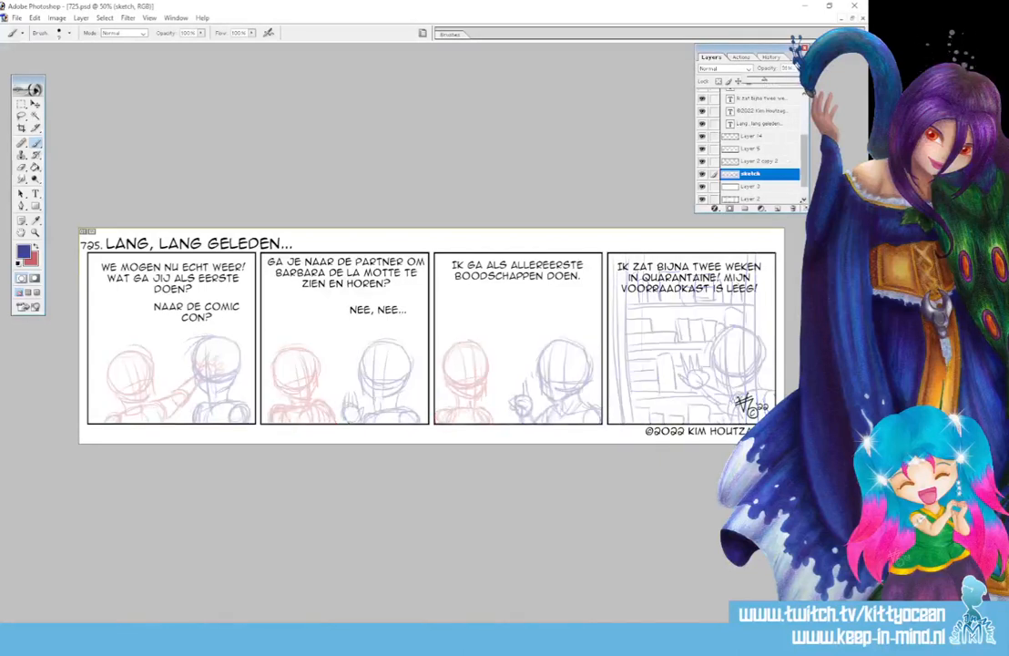
{"action": "left_click", "coordinate": [806, 211]}
{"action": "left_click_drag", "start_coordinate": [806, 210], "coordinate": [806, 388]}
{"action": "left_click_drag", "start_coordinate": [701, 94], "coordinate": [701, 194]}
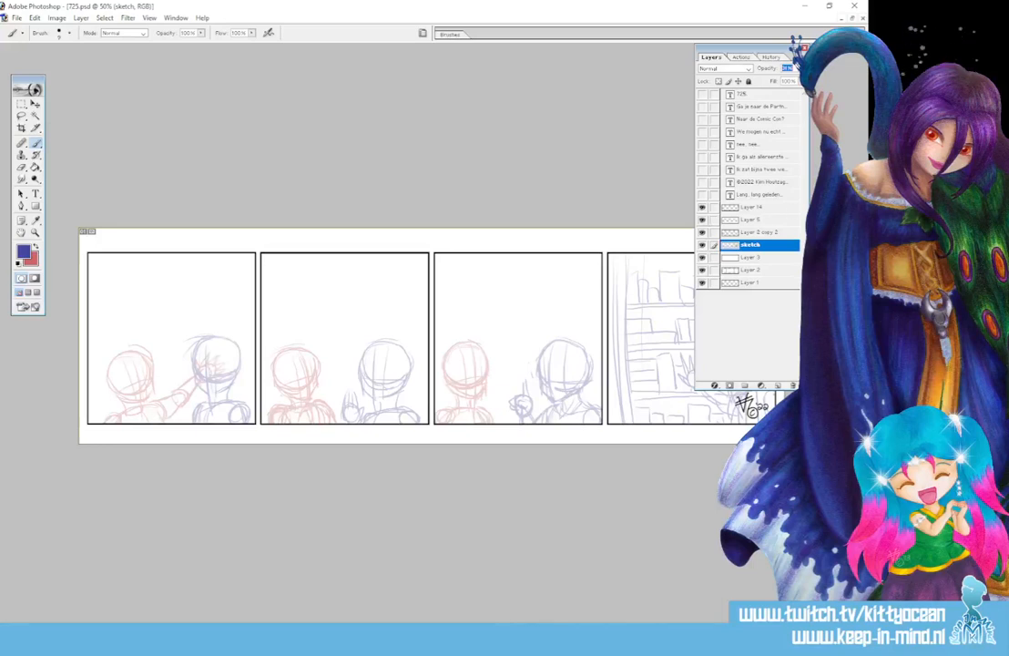
Add a new empty layer above the sketch and name it 'line'
{"action": "left_click_drag", "start_coordinate": [798, 388], "coordinate": [798, 246]}
{"action": "left_click_drag", "start_coordinate": [805, 189], "coordinate": [805, 221]}
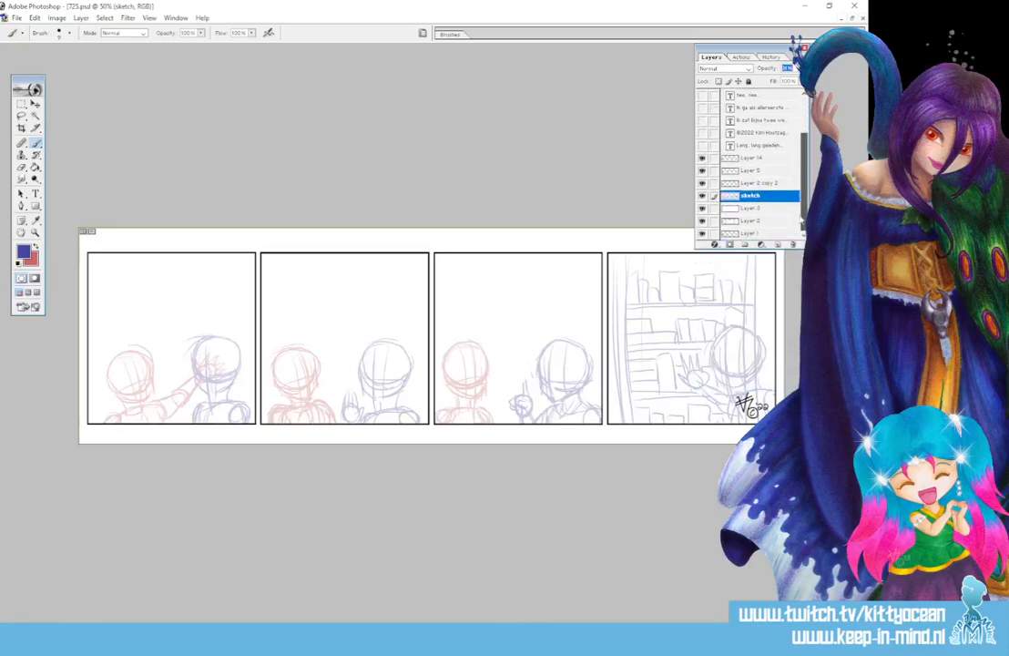
{"action": "left_click", "coordinate": [778, 243]}
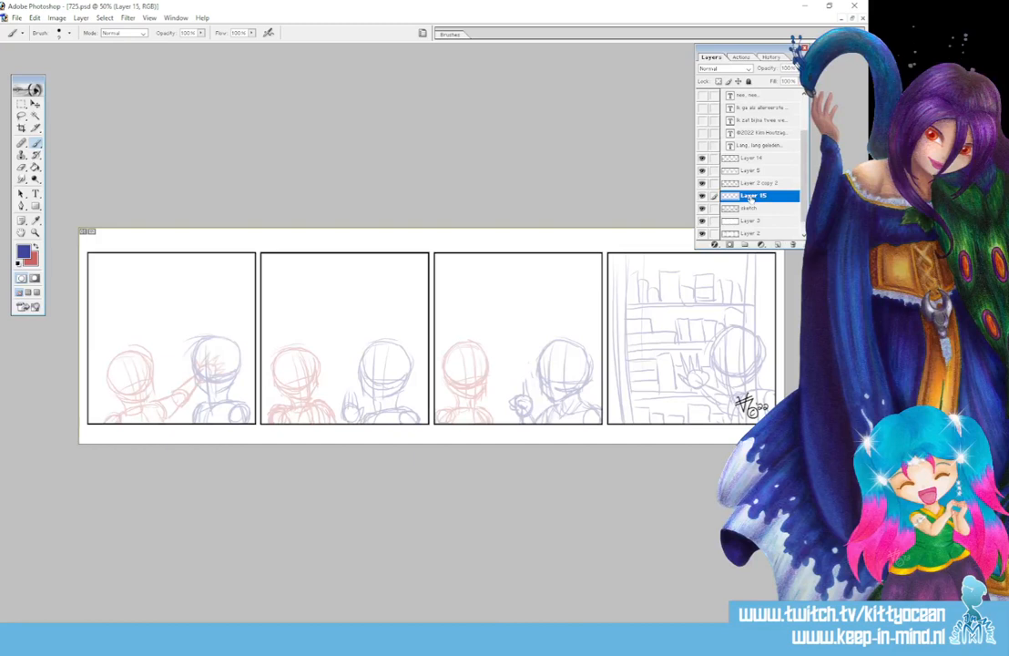
{"action": "double_click", "coordinate": [750, 196]}
{"action": "type", "text": "line"}
{"action": "key", "text": "Return"}
Reset colours to black and white, choose a small hard round brush, and zoom to 200%
{"action": "left_click", "coordinate": [18, 264]}
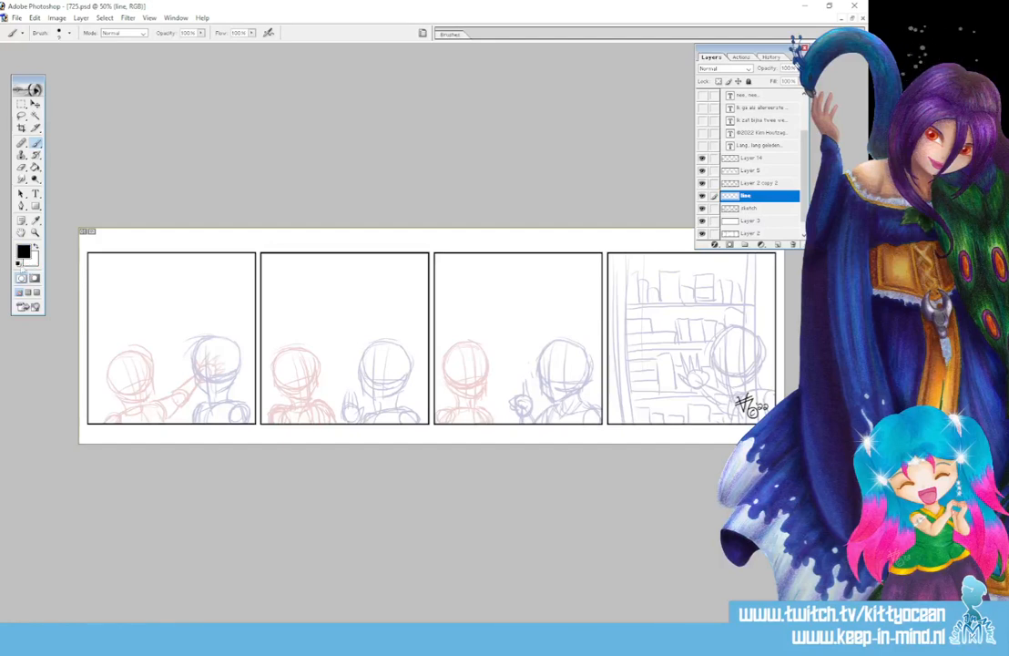
{"action": "left_click", "coordinate": [450, 35]}
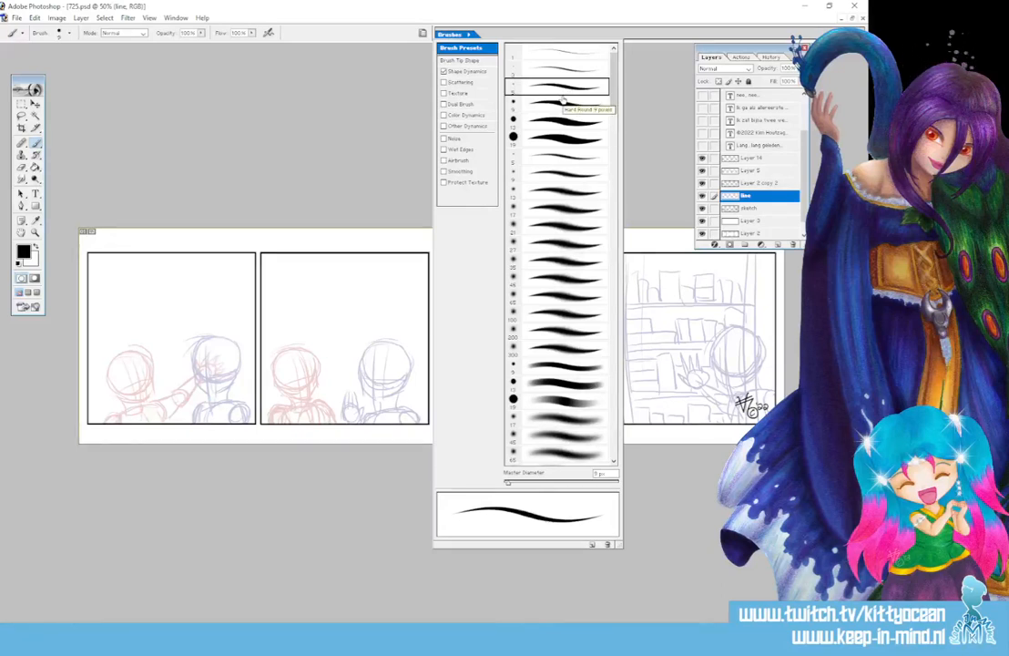
{"action": "left_click", "coordinate": [369, 31]}
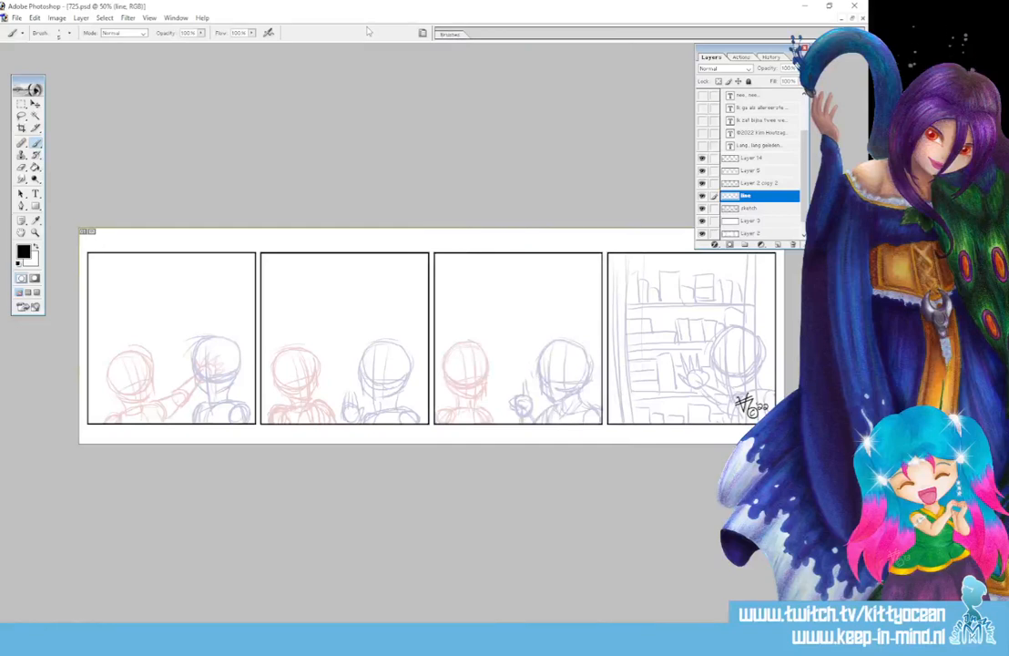
{"action": "key", "text": "ctrl+plus"}
{"action": "key", "text": "ctrl+plus"}
{"action": "key", "text": "ctrl+plus"}
Zoom to 300% on the red face and ink its closed eyes, lash ticks and eyebrows
{"action": "scroll", "coordinate": [337, 287], "scroll_direction": "right", "scroll_amount": 3}
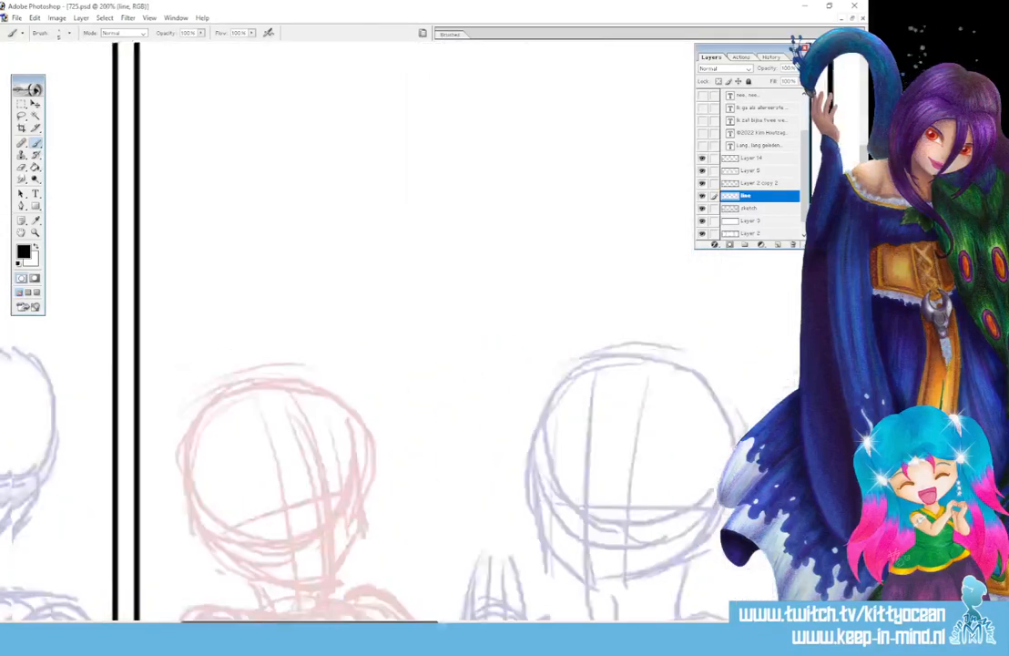
{"action": "left_click_drag", "start_coordinate": [314, 622], "coordinate": [174, 622]}
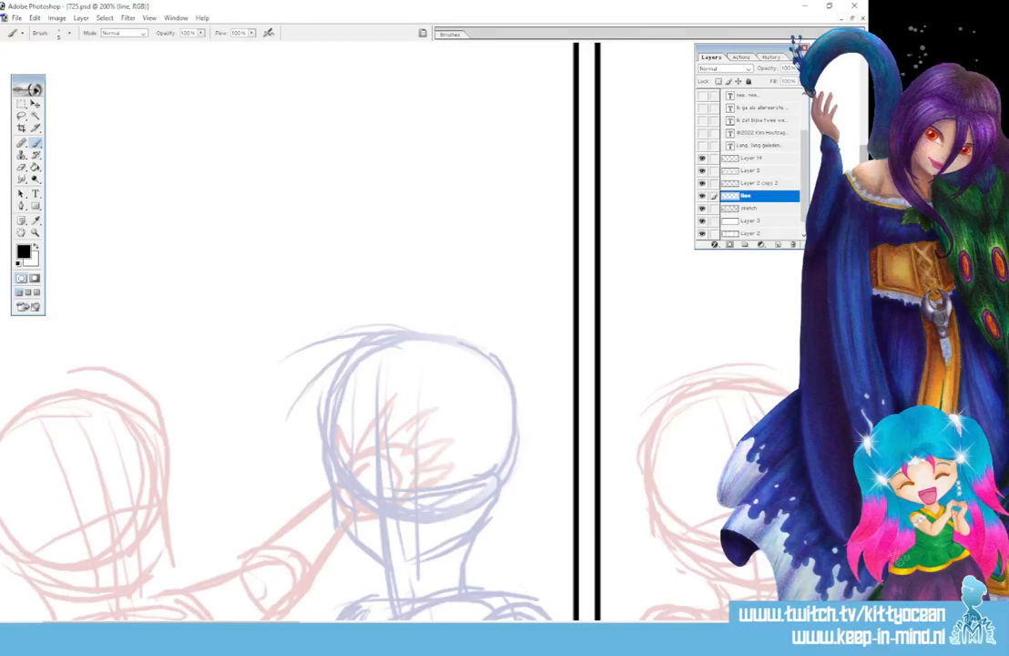
{"action": "scroll", "coordinate": [176, 617], "scroll_direction": "down", "scroll_amount": 5}
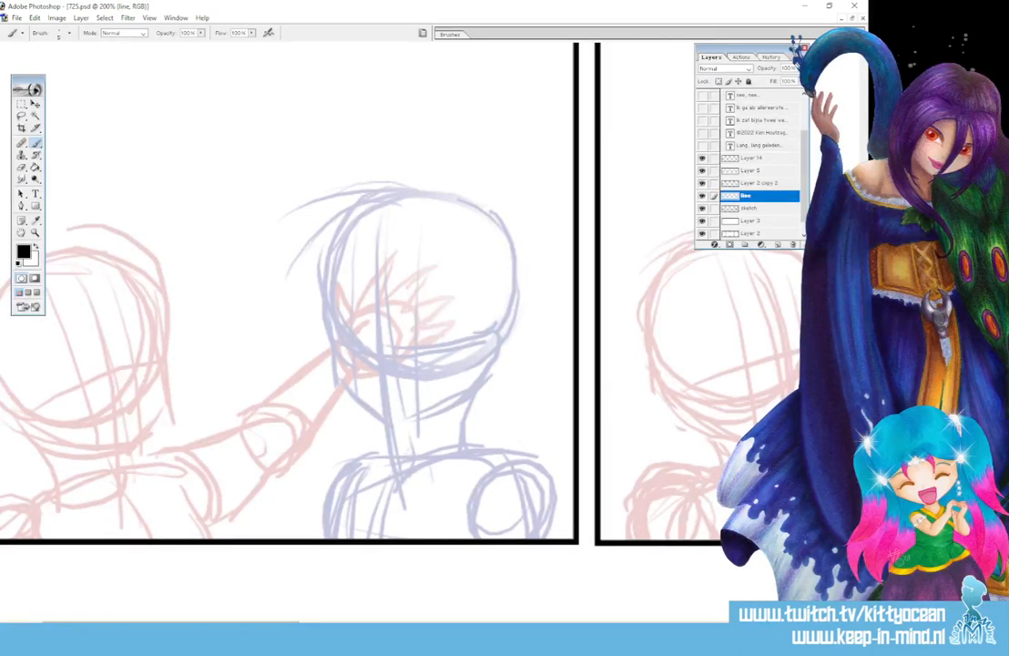
{"action": "scroll", "coordinate": [348, 288], "scroll_direction": "left", "scroll_amount": 5}
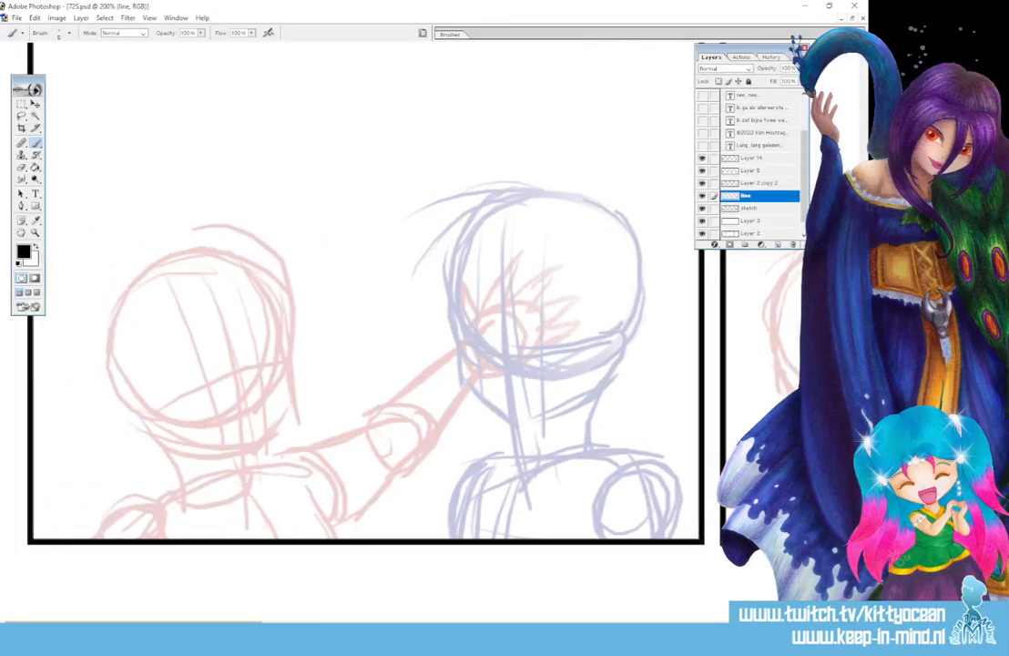
{"action": "key", "text": "ctrl+plus"}
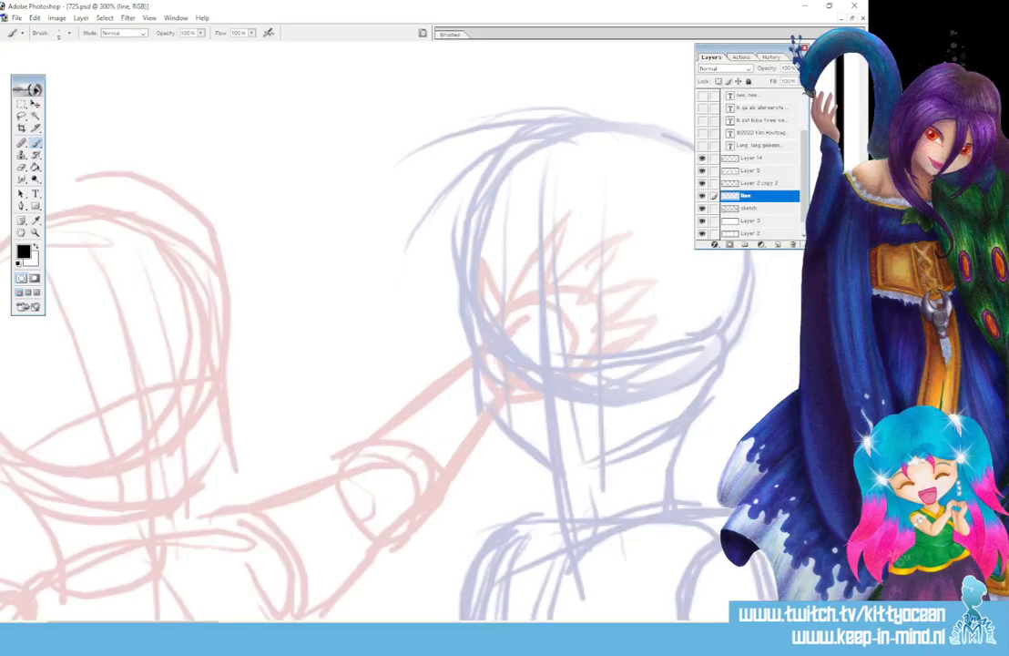
{"action": "scroll", "coordinate": [294, 398], "scroll_direction": "left", "scroll_amount": 8}
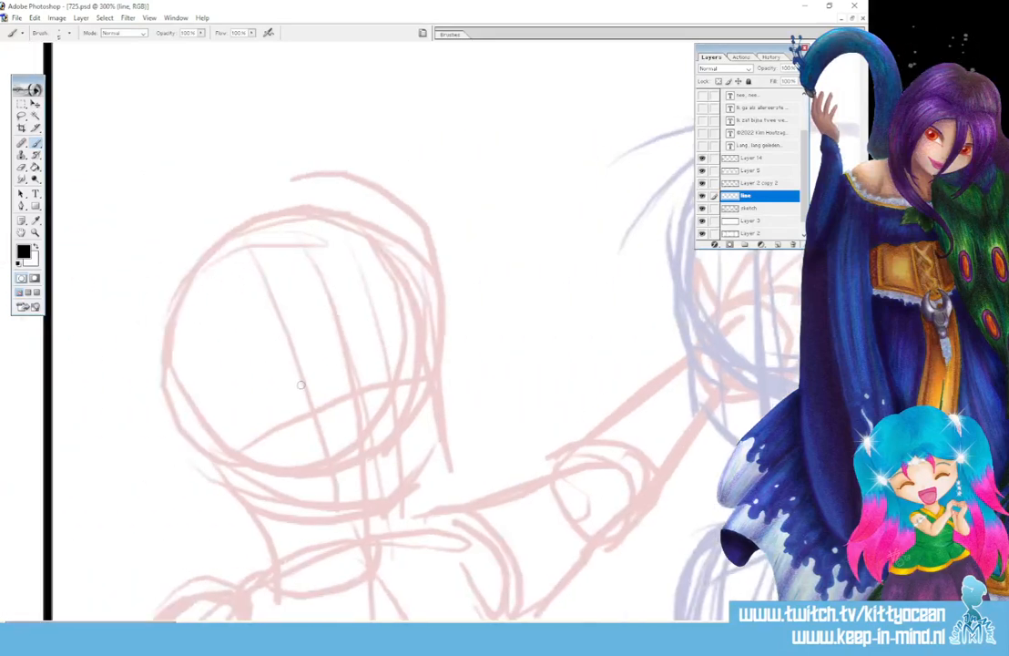
{"action": "left_click_drag", "start_coordinate": [293, 401], "coordinate": [325, 395]}
{"action": "mouse_move", "coordinate": [382, 376]}
{"action": "left_mouse_down"}
{"action": "mouse_move", "coordinate": [391, 364]}
{"action": "mouse_move", "coordinate": [410, 374]}
{"action": "left_mouse_up"}
{"action": "left_click_drag", "start_coordinate": [288, 403], "coordinate": [294, 399]}
{"action": "left_click_drag", "start_coordinate": [407, 373], "coordinate": [413, 368]}
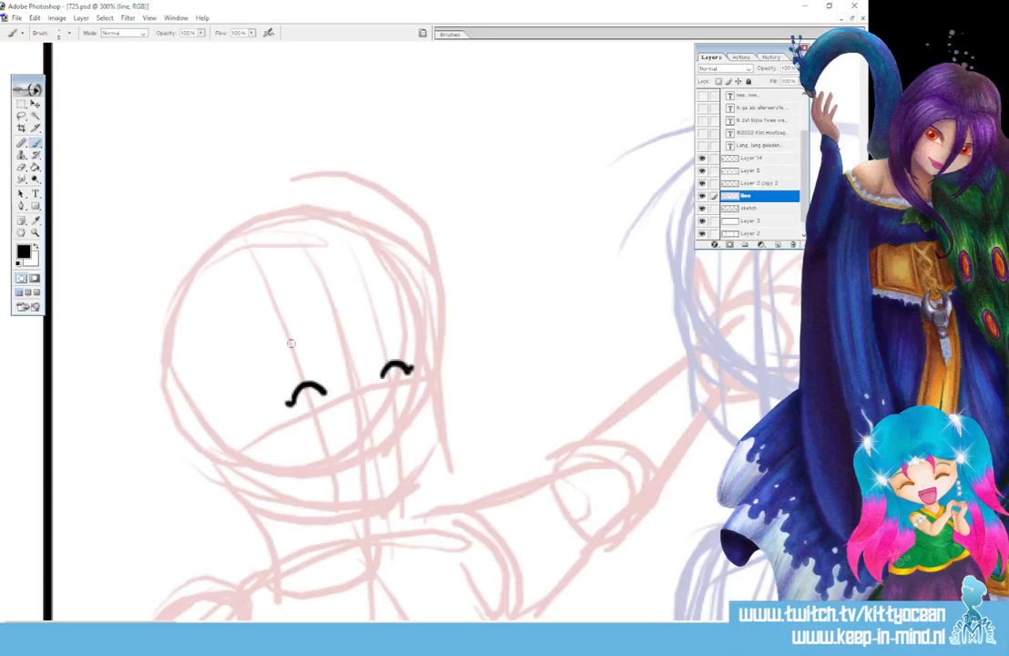
{"action": "left_click_drag", "start_coordinate": [258, 365], "coordinate": [289, 347]}
{"action": "left_click_drag", "start_coordinate": [378, 336], "coordinate": [412, 334]}
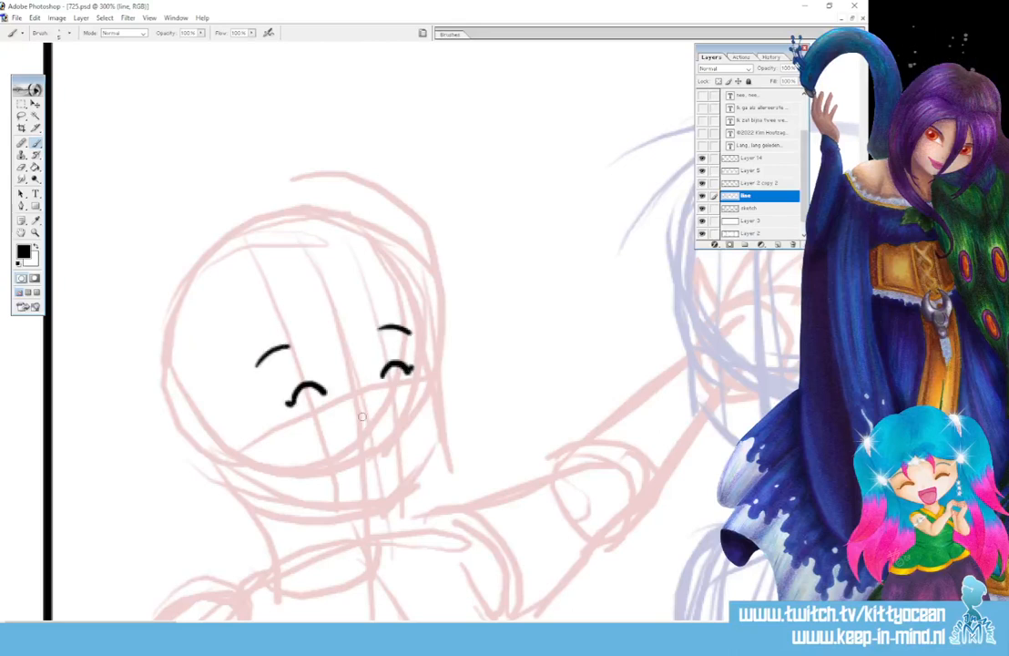
Ink the nose and the open laughing mouth, redrawing the mouth after one undo
{"action": "mouse_move", "coordinate": [361, 417]}
{"action": "left_mouse_down"}
{"action": "mouse_move", "coordinate": [348, 444]}
{"action": "mouse_move", "coordinate": [391, 436]}
{"action": "left_mouse_up"}
{"action": "mouse_move", "coordinate": [335, 453]}
{"action": "left_mouse_down"}
{"action": "mouse_move", "coordinate": [374, 490]}
{"action": "mouse_move", "coordinate": [391, 433]}
{"action": "left_mouse_up"}
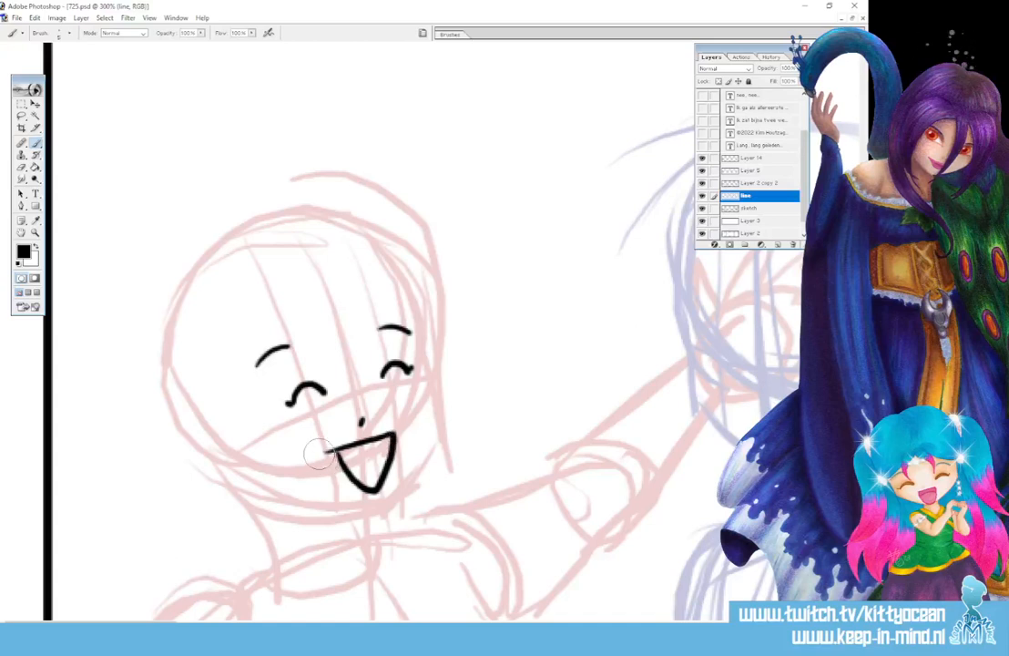
{"action": "key", "text": "ctrl+alt+z"}
{"action": "key", "text": "ctrl+alt+z"}
{"action": "key", "text": "ctrl+alt+z"}
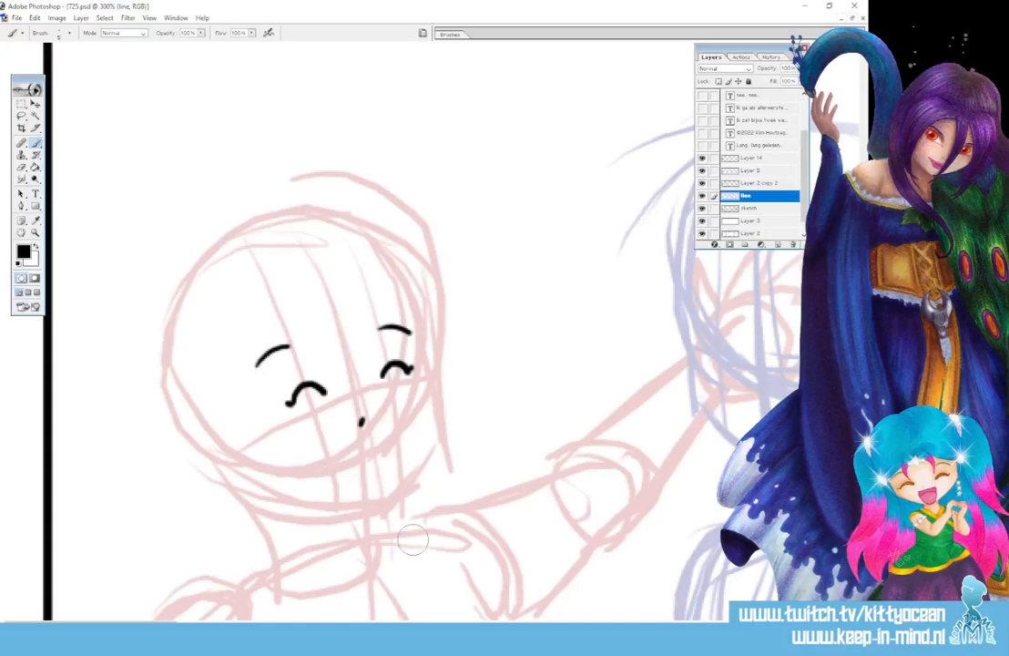
{"action": "mouse_move", "coordinate": [333, 450]}
{"action": "left_mouse_down"}
{"action": "mouse_move", "coordinate": [393, 434]}
{"action": "mouse_move", "coordinate": [342, 474]}
{"action": "mouse_move", "coordinate": [375, 501]}
{"action": "mouse_move", "coordinate": [394, 436]}
{"action": "left_mouse_up"}
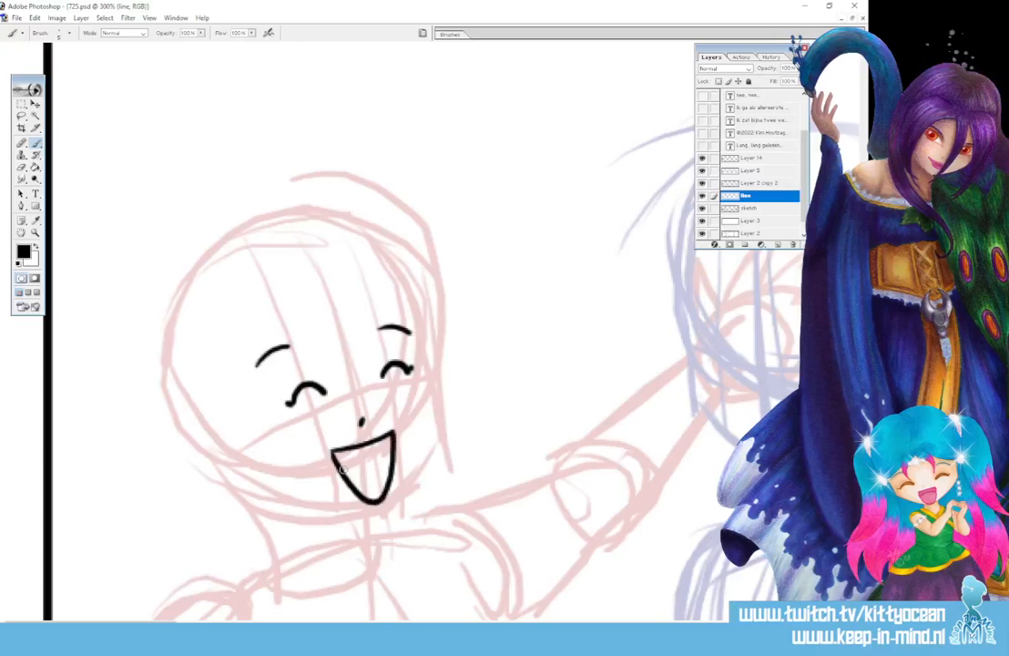
{"action": "left_click_drag", "start_coordinate": [340, 465], "coordinate": [389, 455]}
Ink the bang strands and long side hair strands, erasing the curl at the left tip
{"action": "mouse_move", "coordinate": [317, 314]}
{"action": "left_mouse_down"}
{"action": "mouse_move", "coordinate": [326, 377]}
{"action": "mouse_move", "coordinate": [357, 386]}
{"action": "left_mouse_up"}
{"action": "left_click_drag", "start_coordinate": [354, 304], "coordinate": [367, 382]}
{"action": "mouse_move", "coordinate": [318, 310]}
{"action": "left_mouse_down"}
{"action": "mouse_move", "coordinate": [297, 330]}
{"action": "mouse_move", "coordinate": [314, 581]}
{"action": "left_mouse_up"}
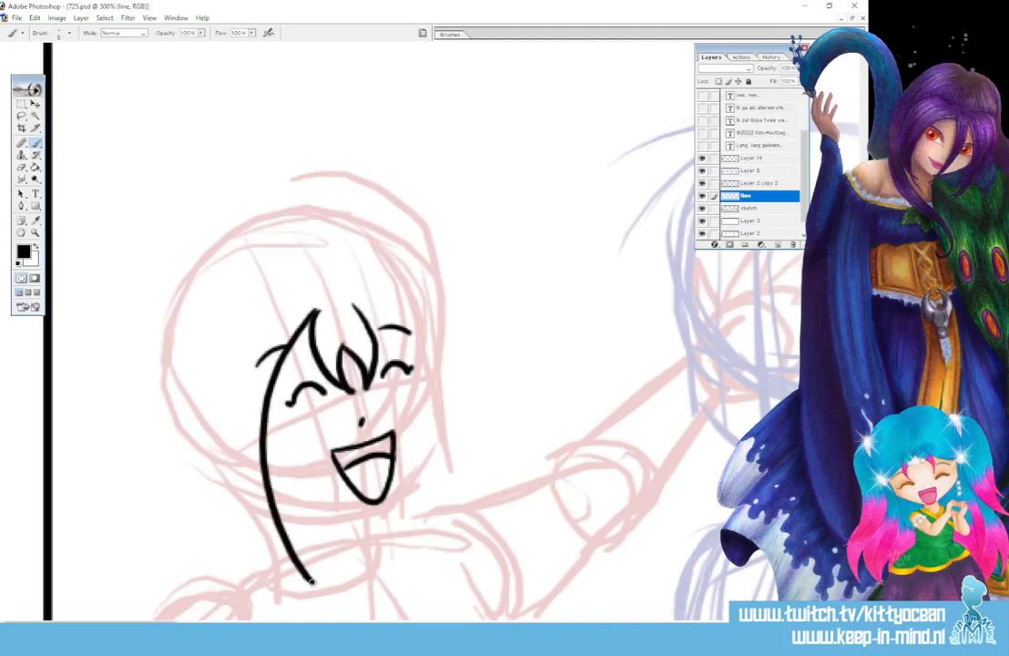
{"action": "mouse_move", "coordinate": [217, 317]}
{"action": "left_mouse_down"}
{"action": "mouse_move", "coordinate": [210, 383]}
{"action": "mouse_move", "coordinate": [281, 556]}
{"action": "mouse_move", "coordinate": [333, 584]}
{"action": "left_mouse_up"}
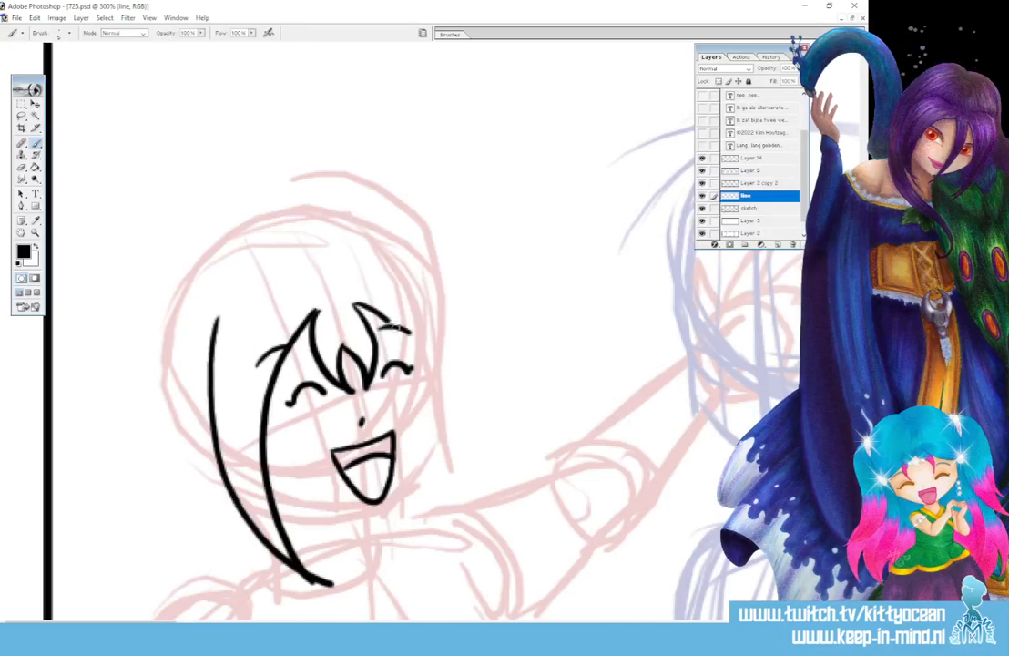
{"action": "left_click_drag", "start_coordinate": [357, 306], "coordinate": [428, 567]}
{"action": "mouse_move", "coordinate": [403, 281]}
{"action": "left_mouse_down"}
{"action": "mouse_move", "coordinate": [465, 401]}
{"action": "mouse_move", "coordinate": [426, 567]}
{"action": "left_mouse_up"}
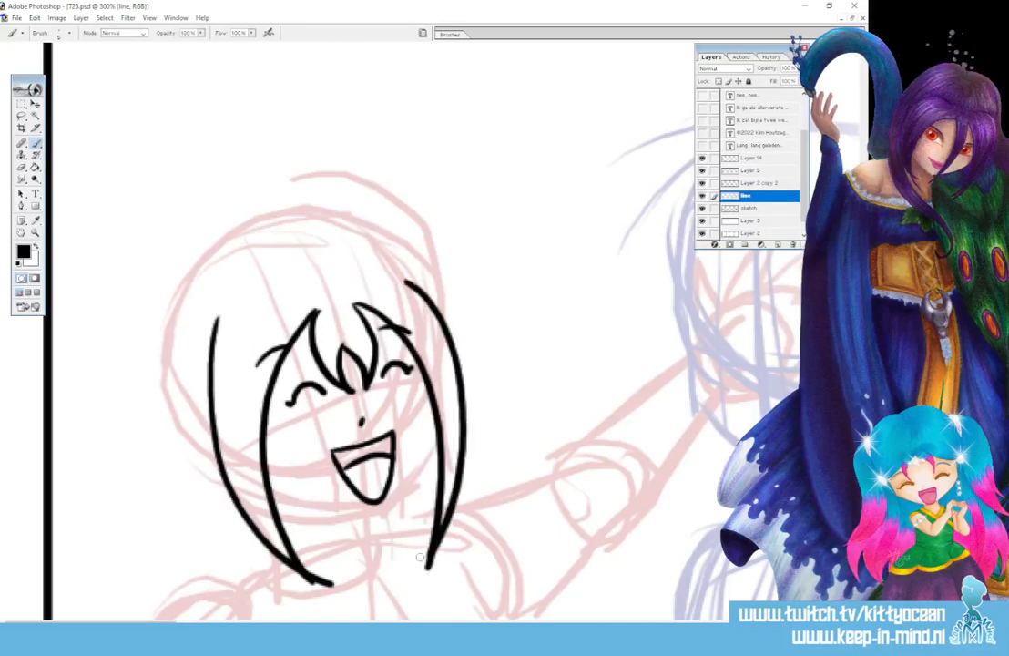
{"action": "left_click_drag", "start_coordinate": [333, 580], "coordinate": [325, 575]}
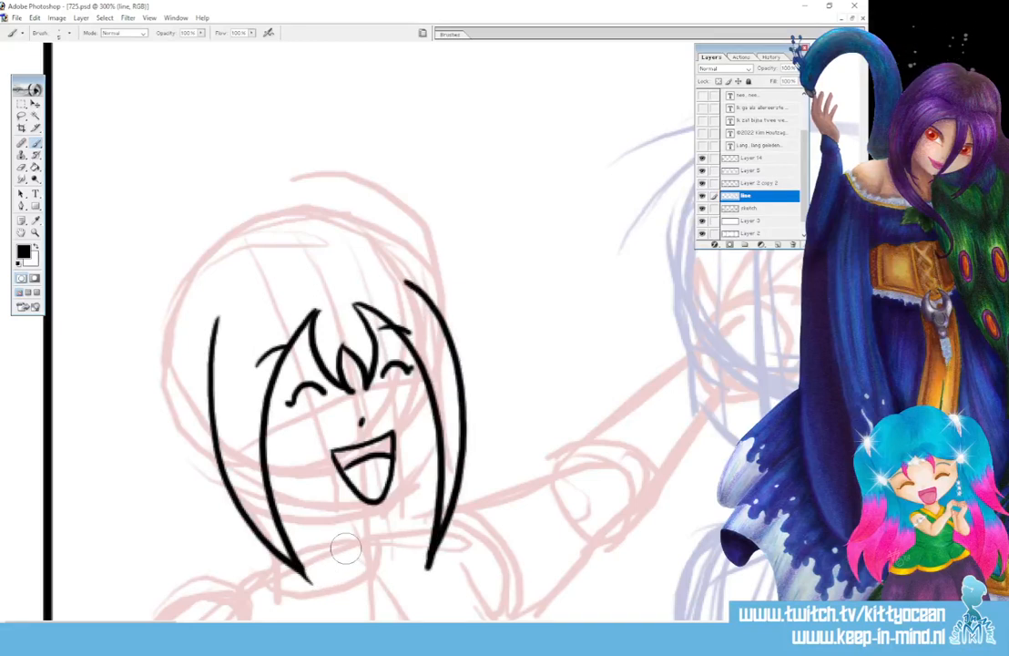
{"action": "key", "text": "b"}
Ink arched tufts atop the left and right hair, redoing the left one larger
{"action": "left_click_drag", "start_coordinate": [235, 314], "coordinate": [193, 363]}
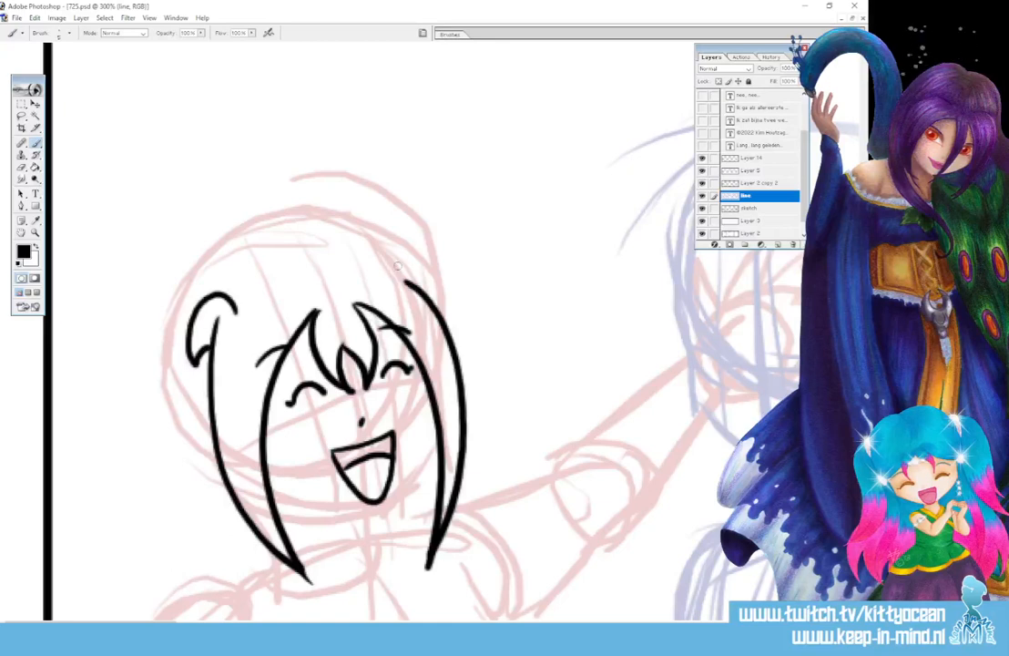
{"action": "key", "text": "ctrl+z"}
{"action": "mouse_move", "coordinate": [255, 301]}
{"action": "left_mouse_down"}
{"action": "mouse_move", "coordinate": [191, 317]}
{"action": "mouse_move", "coordinate": [182, 400]}
{"action": "left_mouse_up"}
{"action": "mouse_move", "coordinate": [373, 275]}
{"action": "left_mouse_down"}
{"action": "mouse_move", "coordinate": [449, 280]}
{"action": "mouse_move", "coordinate": [466, 342]}
{"action": "left_mouse_up"}
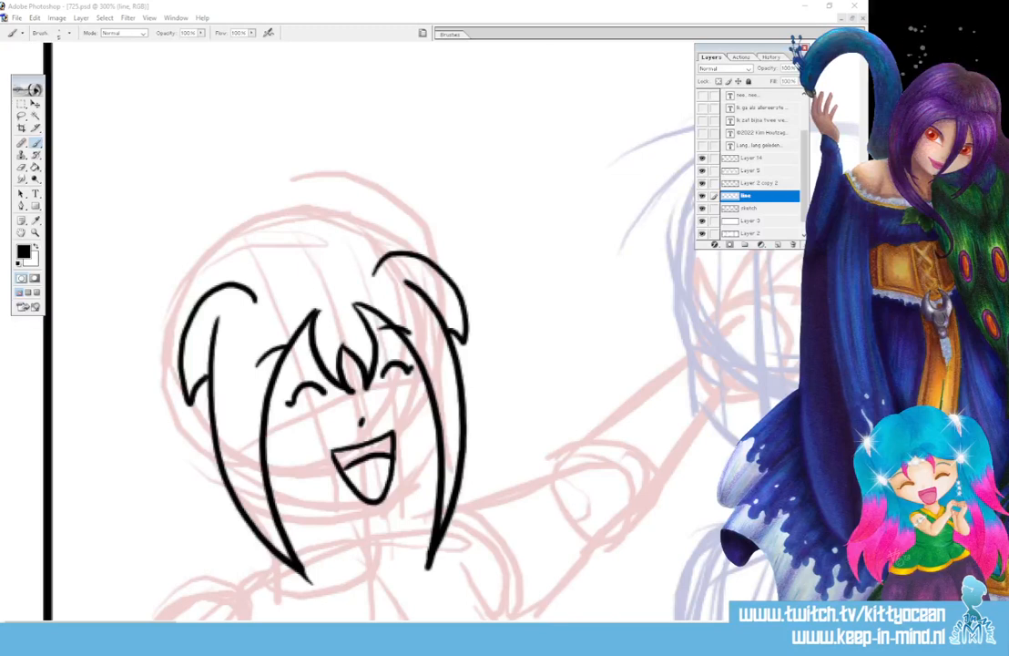
Ink the right cheek, jawline, neck and the folded collar outline
{"action": "scroll", "coordinate": [429, 356], "scroll_direction": "down", "scroll_amount": 3}
{"action": "left_click_drag", "start_coordinate": [434, 339], "coordinate": [381, 415]}
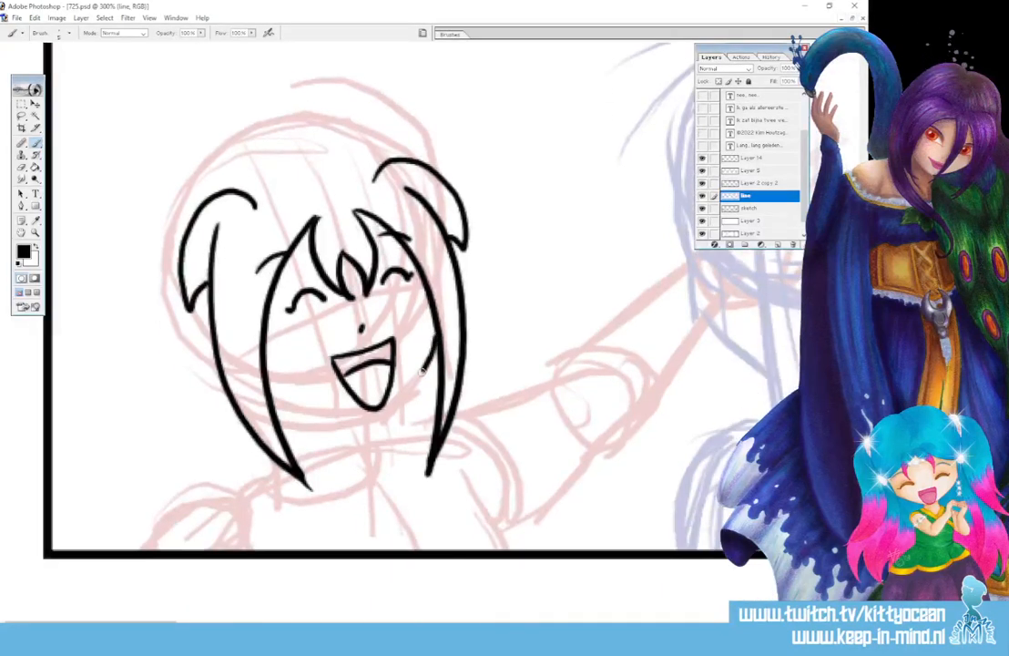
{"action": "mouse_move", "coordinate": [276, 421]}
{"action": "left_mouse_down"}
{"action": "mouse_move", "coordinate": [375, 420]}
{"action": "mouse_move", "coordinate": [419, 386]}
{"action": "mouse_move", "coordinate": [357, 434]}
{"action": "left_mouse_up"}
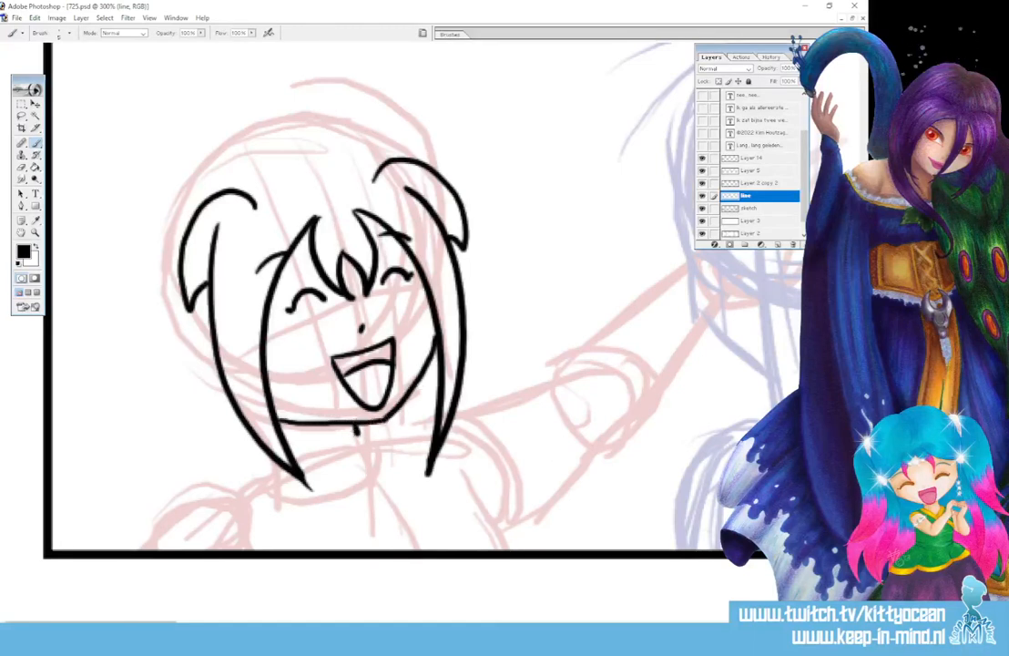
{"action": "left_click_drag", "start_coordinate": [292, 448], "coordinate": [358, 432]}
{"action": "left_click_drag", "start_coordinate": [363, 428], "coordinate": [346, 453]}
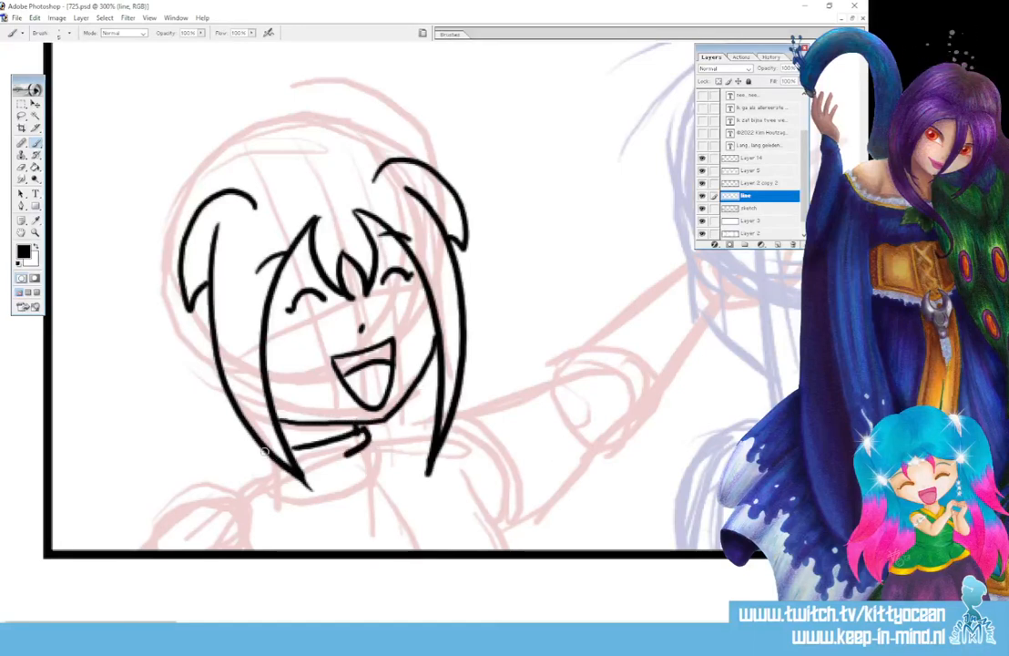
{"action": "mouse_move", "coordinate": [265, 453]}
{"action": "left_mouse_down"}
{"action": "mouse_move", "coordinate": [273, 461]}
{"action": "mouse_move", "coordinate": [260, 476]}
{"action": "mouse_move", "coordinate": [380, 490]}
{"action": "left_mouse_up"}
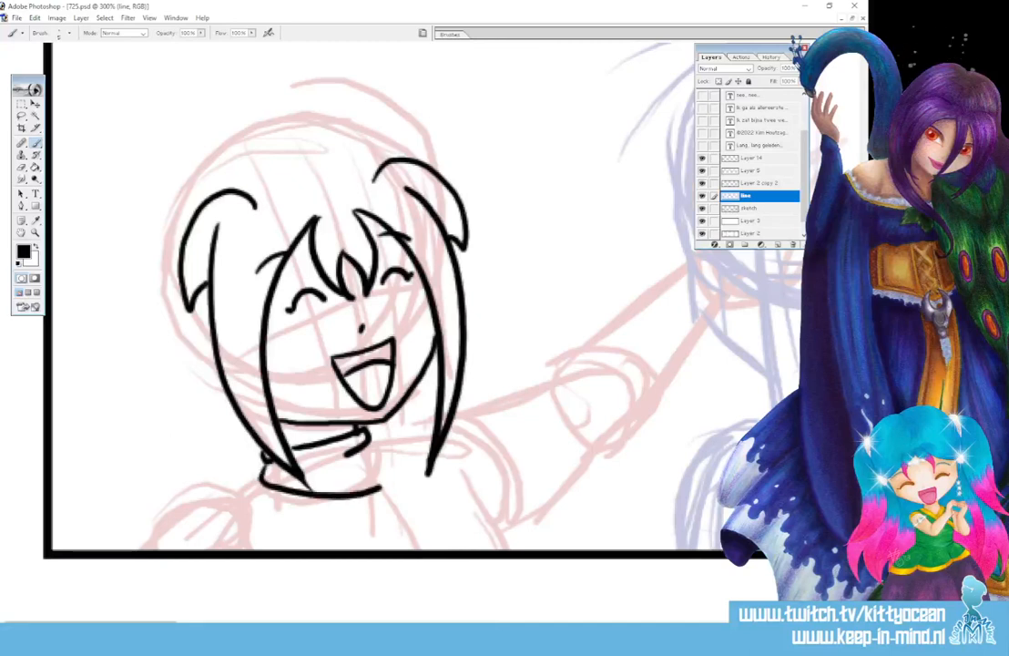
{"action": "mouse_move", "coordinate": [369, 442]}
{"action": "left_mouse_down"}
{"action": "mouse_move", "coordinate": [380, 452]}
{"action": "mouse_move", "coordinate": [379, 486]}
{"action": "left_mouse_up"}
{"action": "left_click_drag", "start_coordinate": [370, 469], "coordinate": [354, 481]}
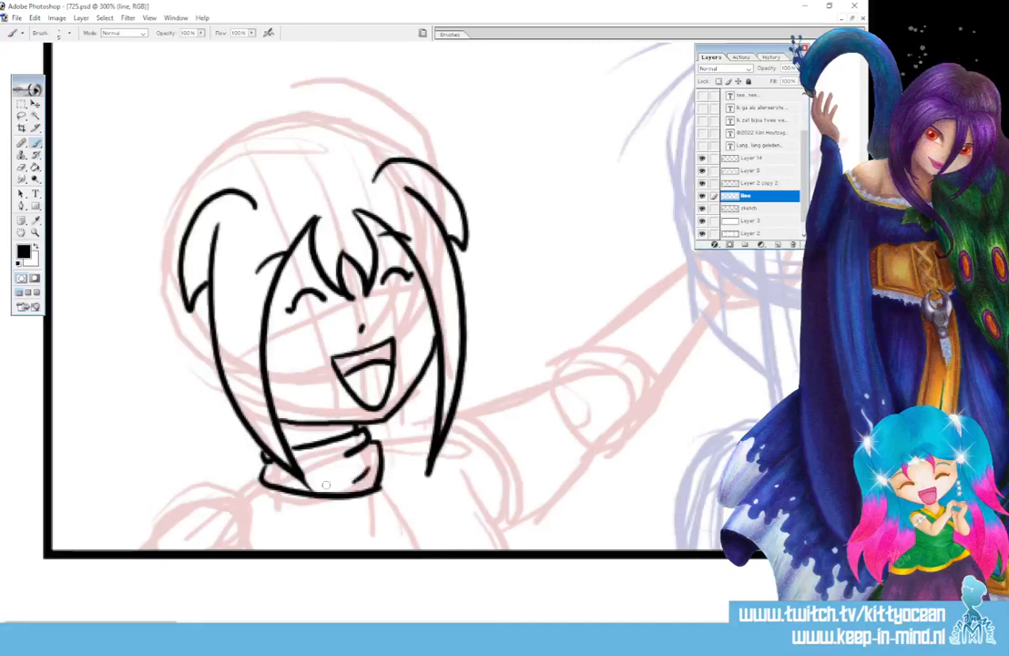
Draw the round left hair bun and the arc over the top of the head
{"action": "mouse_move", "coordinate": [169, 217]}
{"action": "left_mouse_down"}
{"action": "mouse_move", "coordinate": [99, 246]}
{"action": "mouse_move", "coordinate": [107, 314]}
{"action": "left_mouse_up"}
{"action": "left_click_drag", "start_coordinate": [185, 278], "coordinate": [212, 389]}
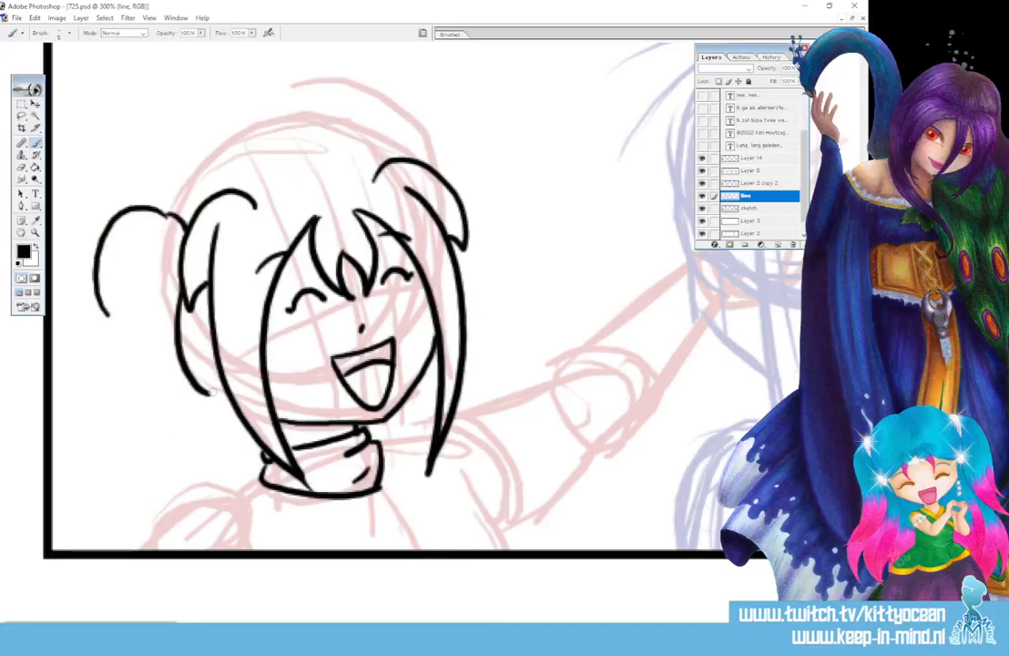
{"action": "left_click_drag", "start_coordinate": [153, 317], "coordinate": [210, 390]}
{"action": "mouse_move", "coordinate": [119, 277]}
{"action": "left_mouse_down"}
{"action": "mouse_move", "coordinate": [162, 372]}
{"action": "mouse_move", "coordinate": [195, 380]}
{"action": "left_mouse_up"}
{"action": "left_click_drag", "start_coordinate": [108, 313], "coordinate": [115, 324]}
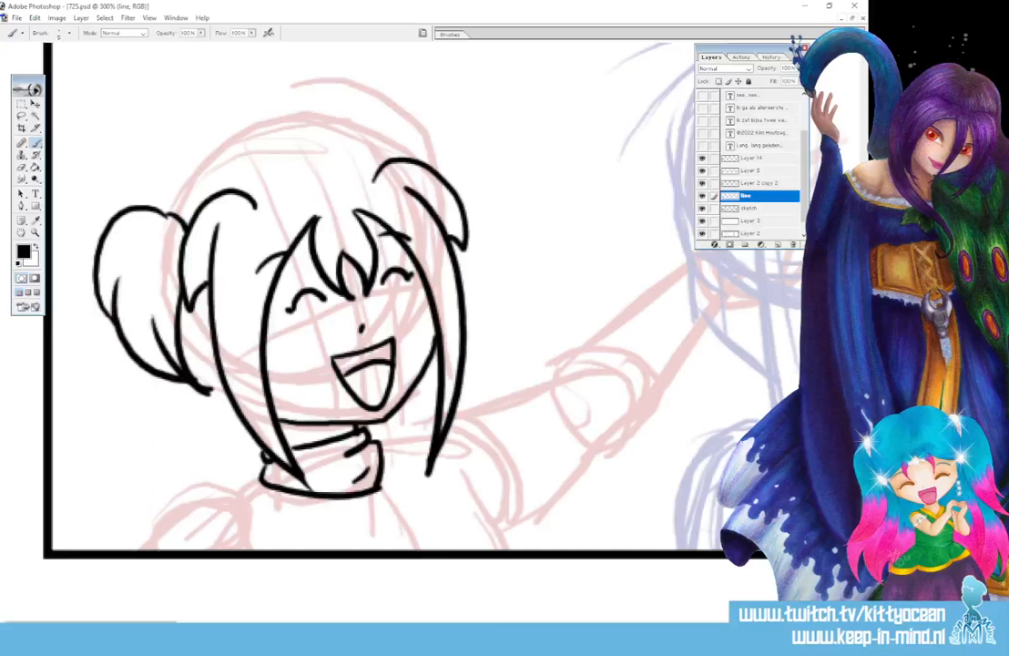
{"action": "mouse_move", "coordinate": [166, 208]}
{"action": "left_mouse_down"}
{"action": "mouse_move", "coordinate": [210, 155]}
{"action": "mouse_move", "coordinate": [271, 143]}
{"action": "mouse_move", "coordinate": [313, 121]}
{"action": "mouse_move", "coordinate": [364, 133]}
{"action": "mouse_move", "coordinate": [398, 157]}
{"action": "left_mouse_up"}
Continue the head outline into the right bun, left hanging hair and right cheek curve
{"action": "mouse_move", "coordinate": [354, 124]}
{"action": "left_mouse_down"}
{"action": "mouse_move", "coordinate": [380, 107]}
{"action": "mouse_move", "coordinate": [461, 193]}
{"action": "left_mouse_up"}
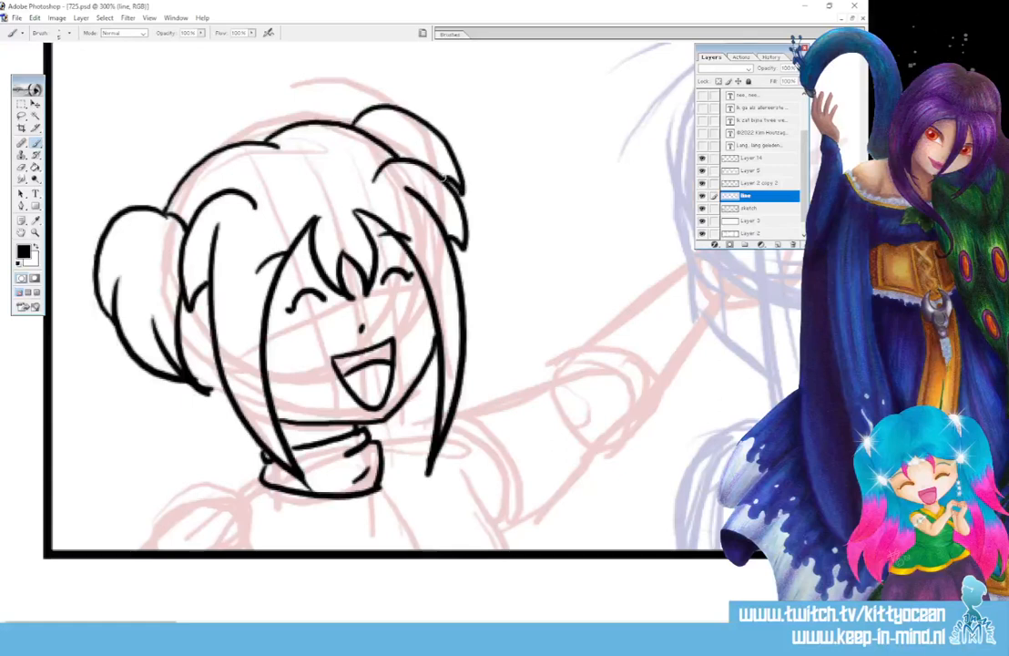
{"action": "mouse_move", "coordinate": [202, 386]}
{"action": "left_mouse_down"}
{"action": "mouse_move", "coordinate": [137, 442]}
{"action": "mouse_move", "coordinate": [145, 509]}
{"action": "mouse_move", "coordinate": [179, 507]}
{"action": "left_mouse_up"}
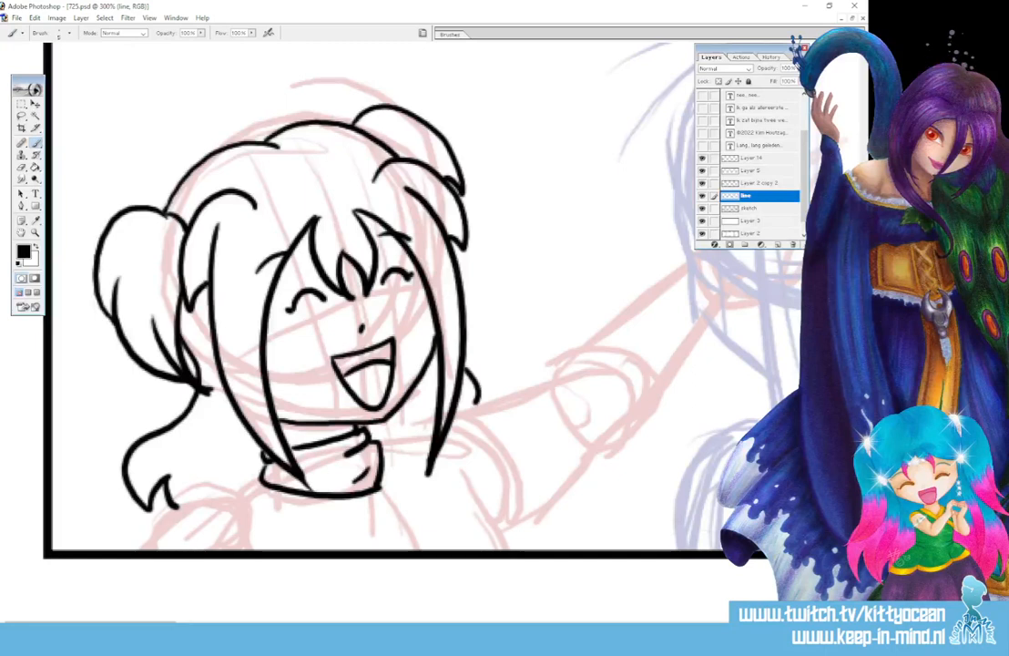
{"action": "left_click_drag", "start_coordinate": [466, 365], "coordinate": [468, 409]}
{"action": "scroll", "coordinate": [374, 301], "scroll_direction": "down", "scroll_amount": 2}
{"action": "mouse_move", "coordinate": [264, 427]}
{"action": "left_mouse_down"}
{"action": "mouse_move", "coordinate": [250, 440]}
{"action": "mouse_move", "coordinate": [238, 437]}
{"action": "mouse_move", "coordinate": [249, 442]}
{"action": "left_mouse_up"}
{"action": "key", "text": "ctrl+z"}
{"action": "mouse_move", "coordinate": [237, 438]}
{"action": "left_mouse_down"}
{"action": "mouse_move", "coordinate": [227, 439]}
{"action": "mouse_move", "coordinate": [248, 497]}
{"action": "left_mouse_up"}
Ink the shoulders with their folds and the chest curve down to the panel edge
{"action": "mouse_move", "coordinate": [380, 389]}
{"action": "left_mouse_down"}
{"action": "mouse_move", "coordinate": [395, 386]}
{"action": "mouse_move", "coordinate": [408, 401]}
{"action": "mouse_move", "coordinate": [428, 384]}
{"action": "mouse_move", "coordinate": [471, 432]}
{"action": "mouse_move", "coordinate": [501, 500]}
{"action": "left_mouse_up"}
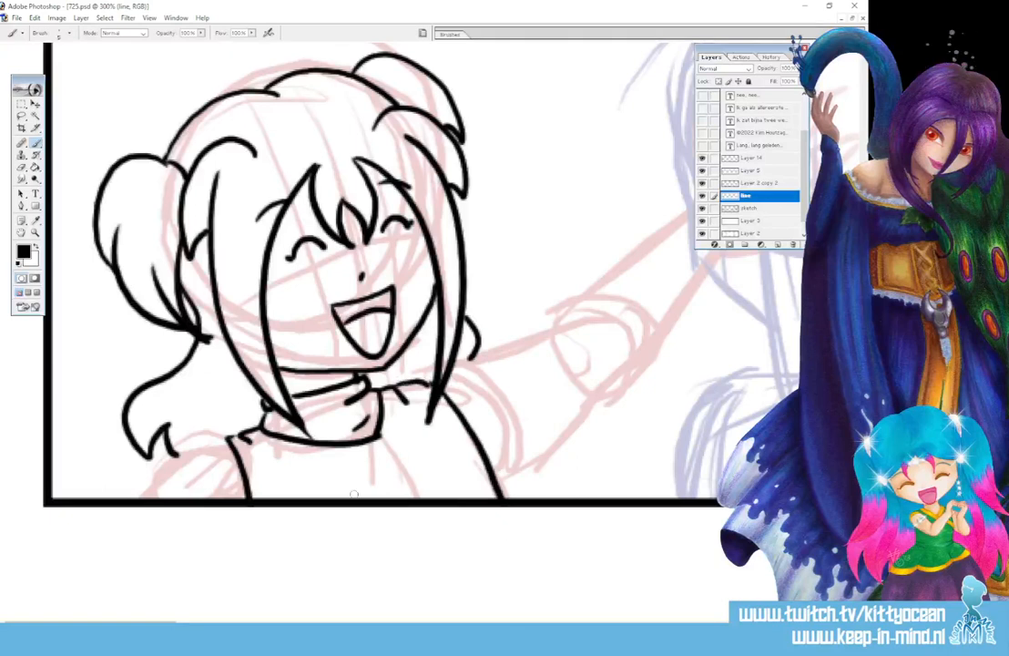
{"action": "mouse_move", "coordinate": [369, 499]}
{"action": "left_mouse_down"}
{"action": "mouse_move", "coordinate": [399, 488]}
{"action": "mouse_move", "coordinate": [428, 499]}
{"action": "left_mouse_up"}
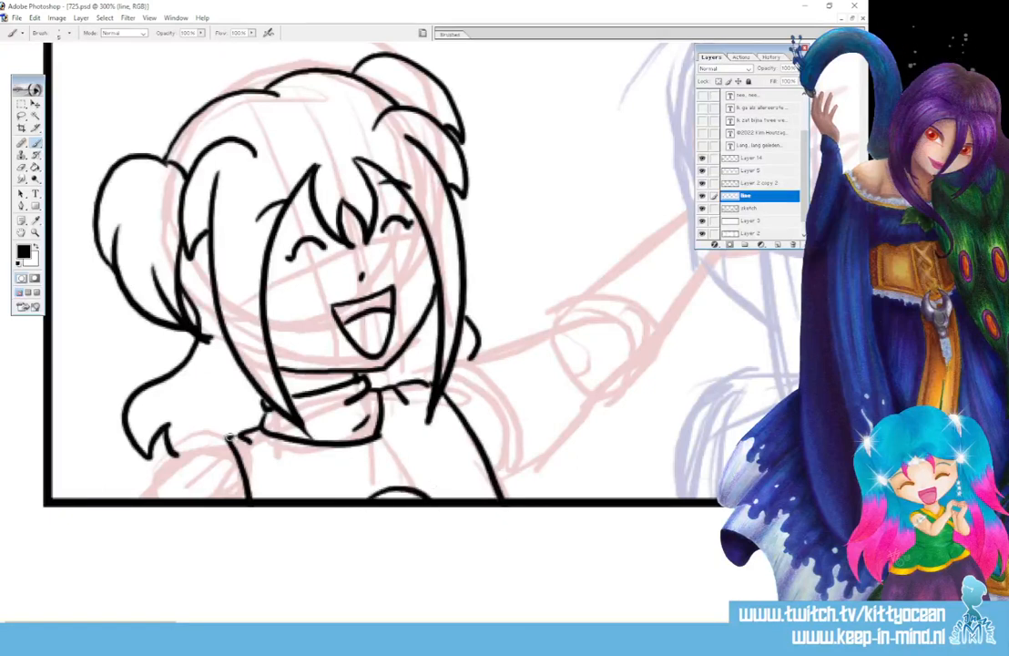
{"action": "left_click_drag", "start_coordinate": [173, 446], "coordinate": [152, 497]}
{"action": "left_click_drag", "start_coordinate": [190, 462], "coordinate": [205, 466]}
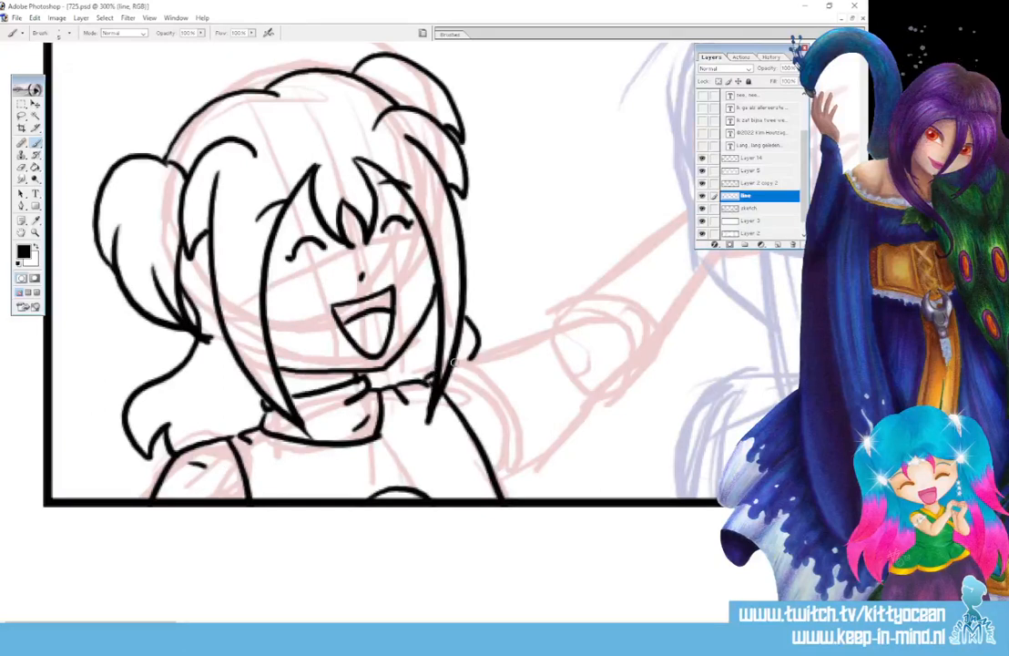
Ink the outstretched arm and sleeve cuff, then pan right to the blue sketch
{"action": "mouse_move", "coordinate": [453, 365]}
{"action": "left_mouse_down"}
{"action": "mouse_move", "coordinate": [562, 339]}
{"action": "mouse_move", "coordinate": [571, 319]}
{"action": "left_mouse_up"}
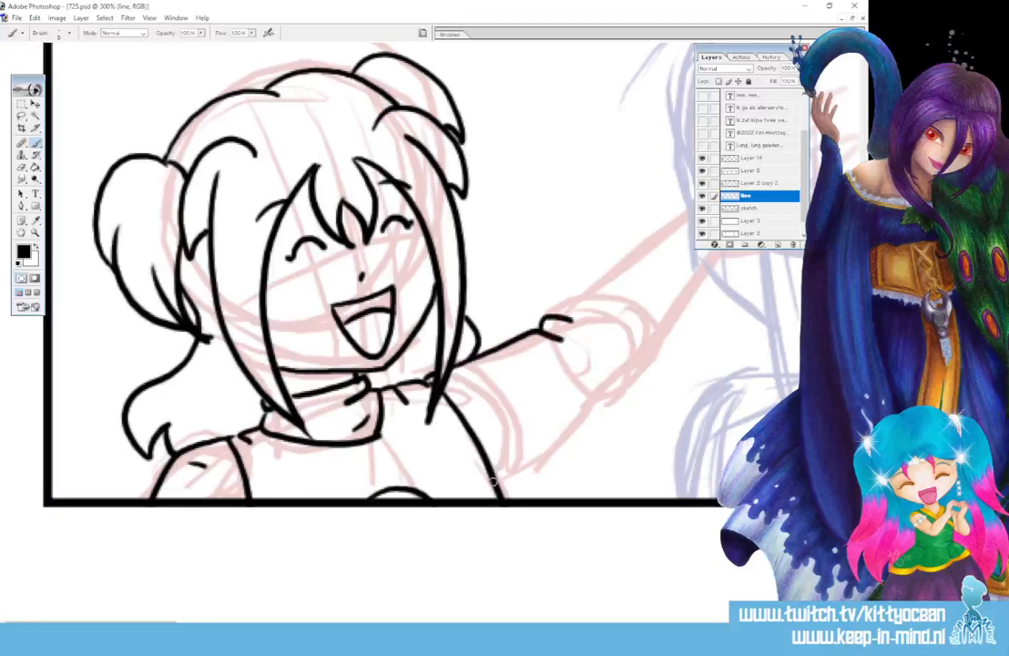
{"action": "mouse_move", "coordinate": [499, 487]}
{"action": "left_mouse_down"}
{"action": "mouse_move", "coordinate": [582, 425]}
{"action": "mouse_move", "coordinate": [641, 360]}
{"action": "left_mouse_up"}
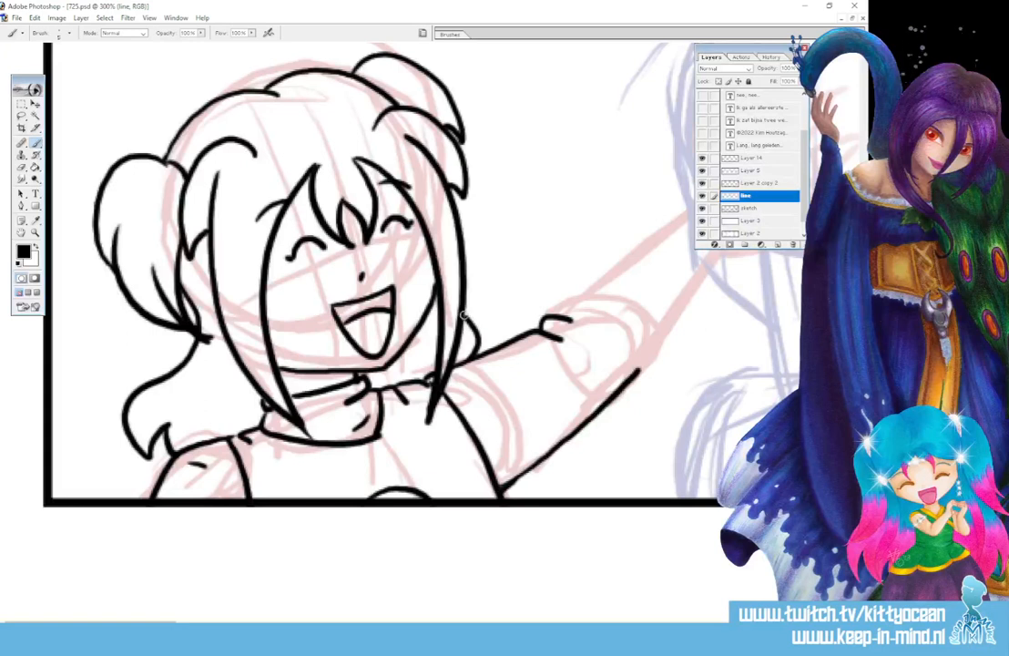
{"action": "left_click_drag", "start_coordinate": [91, 622], "coordinate": [166, 622]}
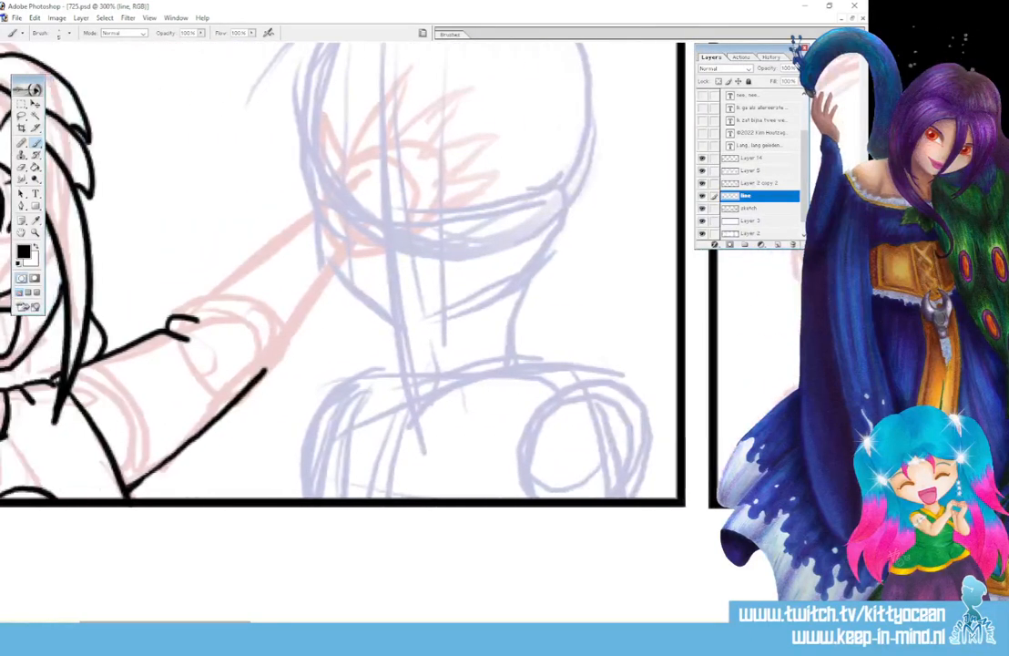
Ink the blue figure's open eyes with pupils, upper lid, lash tick and arched brows
{"action": "left_click_drag", "start_coordinate": [862, 365], "coordinate": [861, 343]}
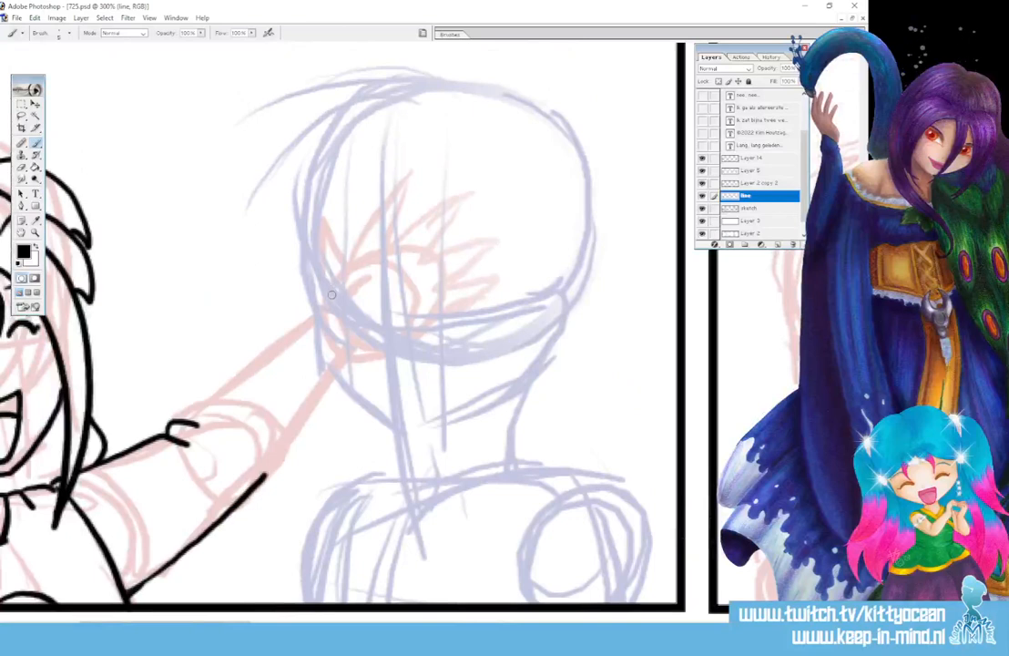
{"action": "left_click_drag", "start_coordinate": [339, 296], "coordinate": [340, 325]}
{"action": "mouse_move", "coordinate": [444, 296]}
{"action": "left_mouse_down"}
{"action": "mouse_move", "coordinate": [447, 334]}
{"action": "mouse_move", "coordinate": [450, 295]}
{"action": "left_mouse_up"}
{"action": "left_click_drag", "start_coordinate": [337, 312], "coordinate": [344, 312]}
{"action": "left_click_drag", "start_coordinate": [441, 318], "coordinate": [471, 298]}
{"action": "left_click_drag", "start_coordinate": [324, 296], "coordinate": [345, 293]}
{"action": "left_click_drag", "start_coordinate": [468, 299], "coordinate": [470, 267]}
{"action": "left_click_drag", "start_coordinate": [321, 266], "coordinate": [345, 264]}
Dot in the nose, draw the small mouth and add the forehead hair strands
{"action": "left_click", "coordinate": [385, 352]}
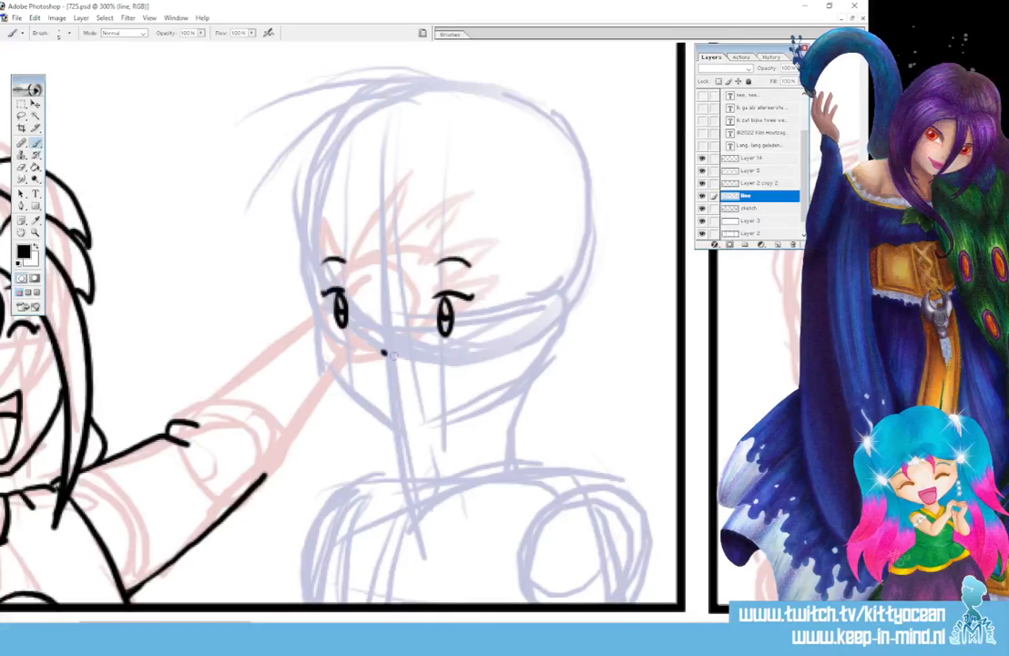
{"action": "left_click", "coordinate": [388, 382]}
{"action": "left_click_drag", "start_coordinate": [408, 381], "coordinate": [448, 372]}
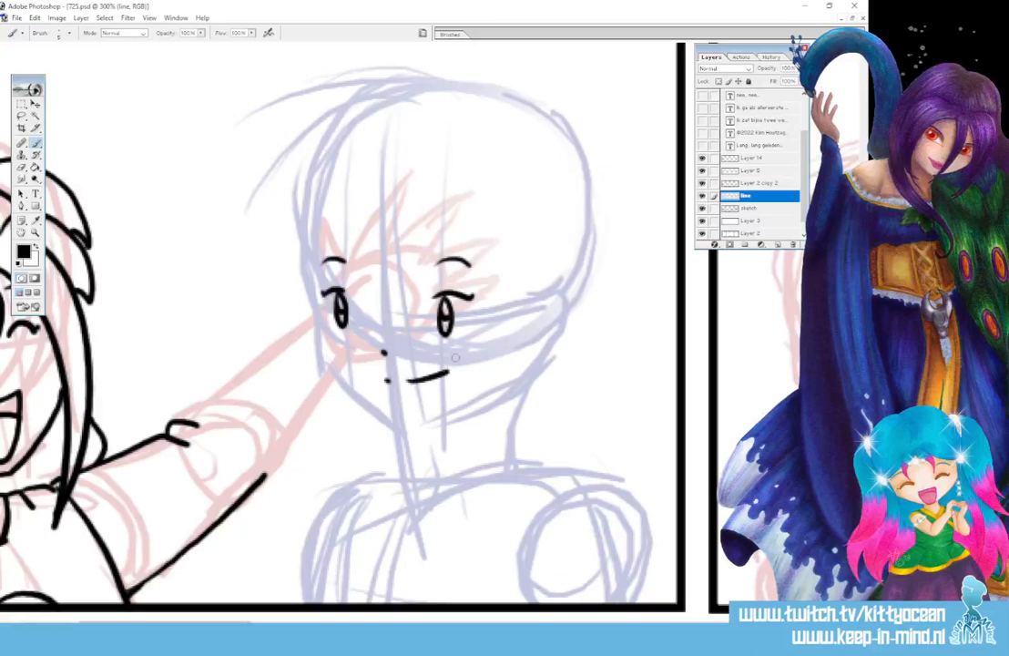
{"action": "mouse_move", "coordinate": [374, 224]}
{"action": "left_mouse_down"}
{"action": "mouse_move", "coordinate": [364, 269]}
{"action": "mouse_move", "coordinate": [382, 286]}
{"action": "left_mouse_up"}
{"action": "mouse_move", "coordinate": [386, 255]}
{"action": "left_mouse_down"}
{"action": "mouse_move", "coordinate": [381, 286]}
{"action": "mouse_move", "coordinate": [394, 287]}
{"action": "left_mouse_up"}
{"action": "left_click_drag", "start_coordinate": [401, 229], "coordinate": [395, 287]}
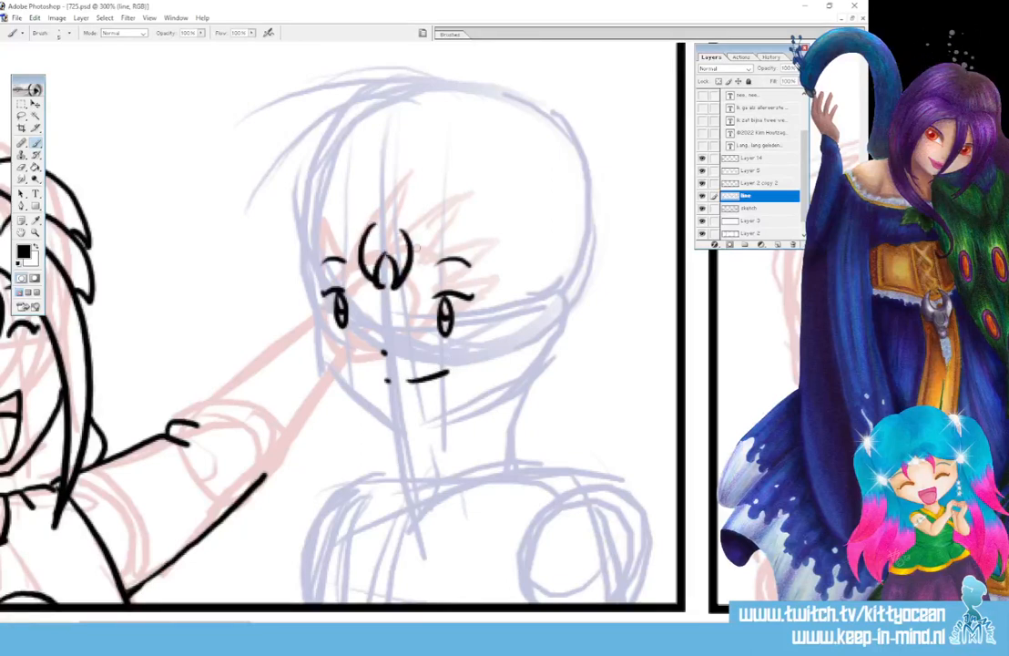
Draw two long parallel hair strands right of the face, undoing the earlier failed attempts
{"action": "left_click_drag", "start_coordinate": [401, 232], "coordinate": [456, 476]}
{"action": "mouse_move", "coordinate": [498, 219]}
{"action": "left_mouse_down"}
{"action": "mouse_move", "coordinate": [523, 342]}
{"action": "mouse_move", "coordinate": [457, 473]}
{"action": "left_mouse_up"}
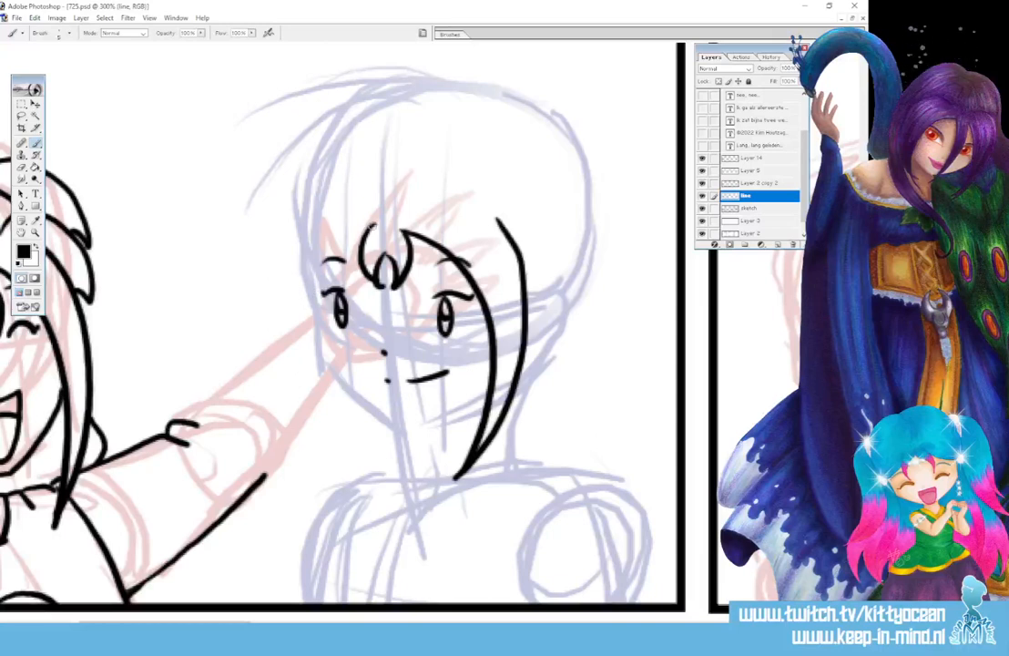
{"action": "key", "text": "ctrl+alt+z"}
{"action": "key", "text": "ctrl+alt+z"}
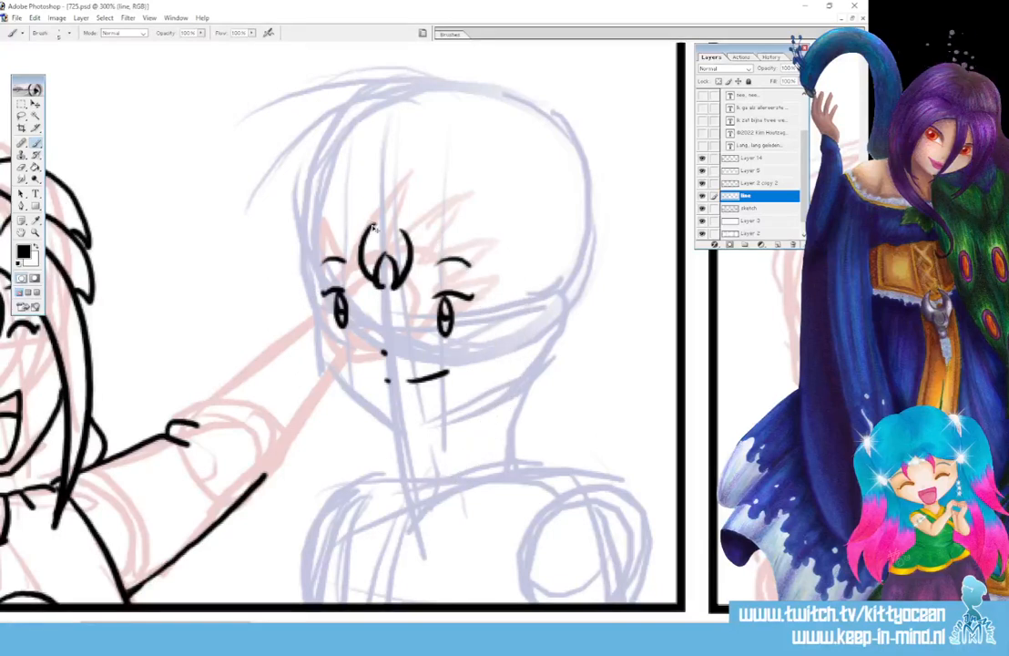
{"action": "left_click_drag", "start_coordinate": [402, 231], "coordinate": [464, 469]}
{"action": "key", "text": "ctrl+alt+z"}
{"action": "key", "text": "ctrl+alt+z"}
{"action": "key", "text": "ctrl+alt+z"}
{"action": "key", "text": "ctrl+alt+z"}
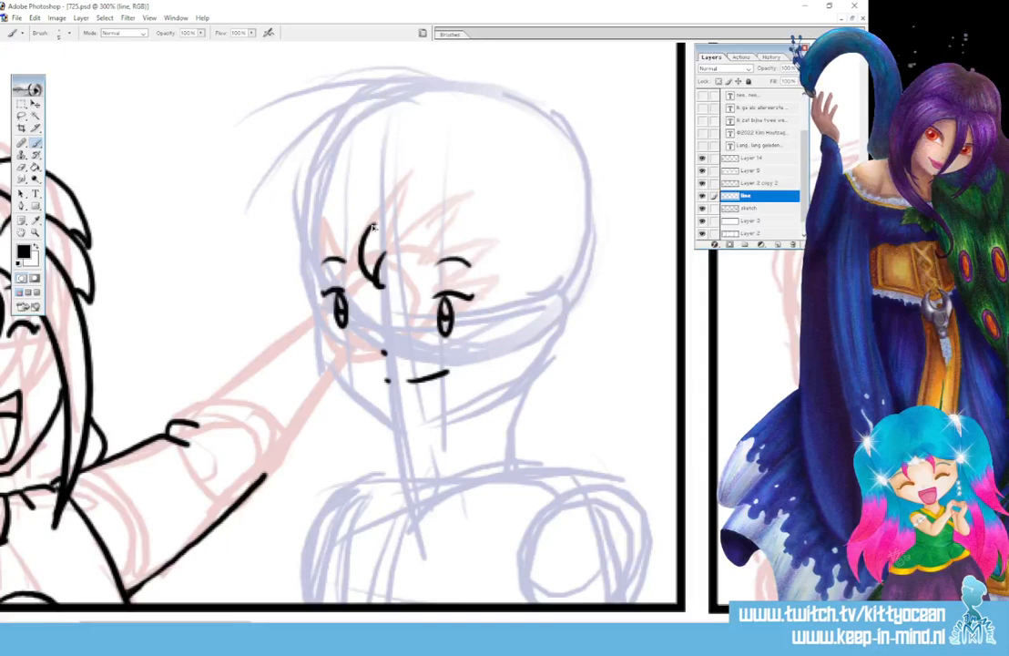
{"action": "key", "text": "ctrl+alt+z"}
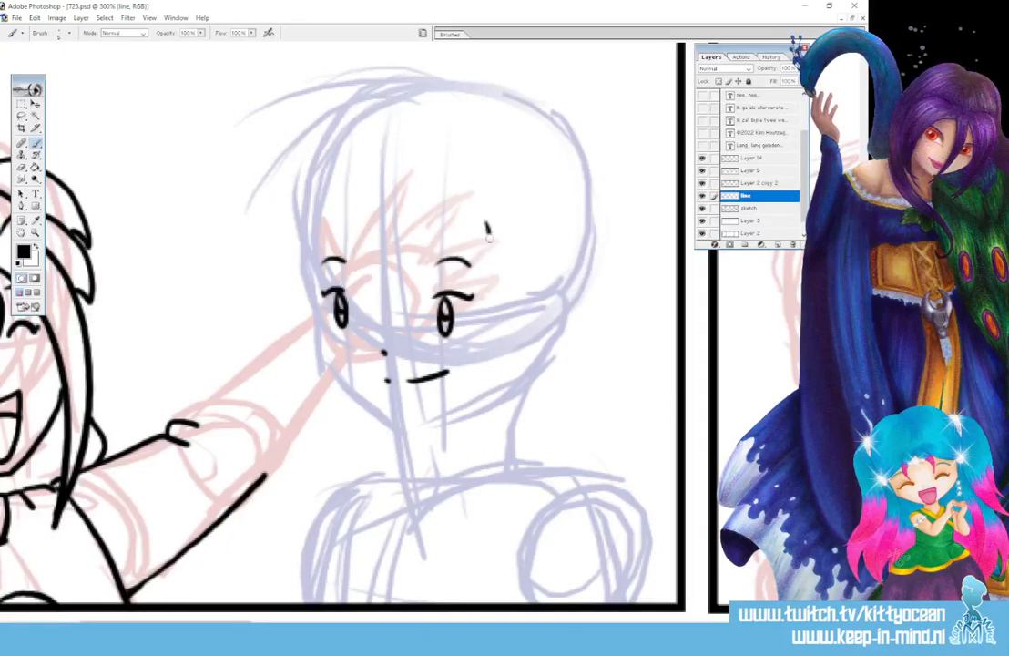
{"action": "left_click_drag", "start_coordinate": [487, 222], "coordinate": [455, 601]}
{"action": "left_click_drag", "start_coordinate": [540, 229], "coordinate": [479, 601]}
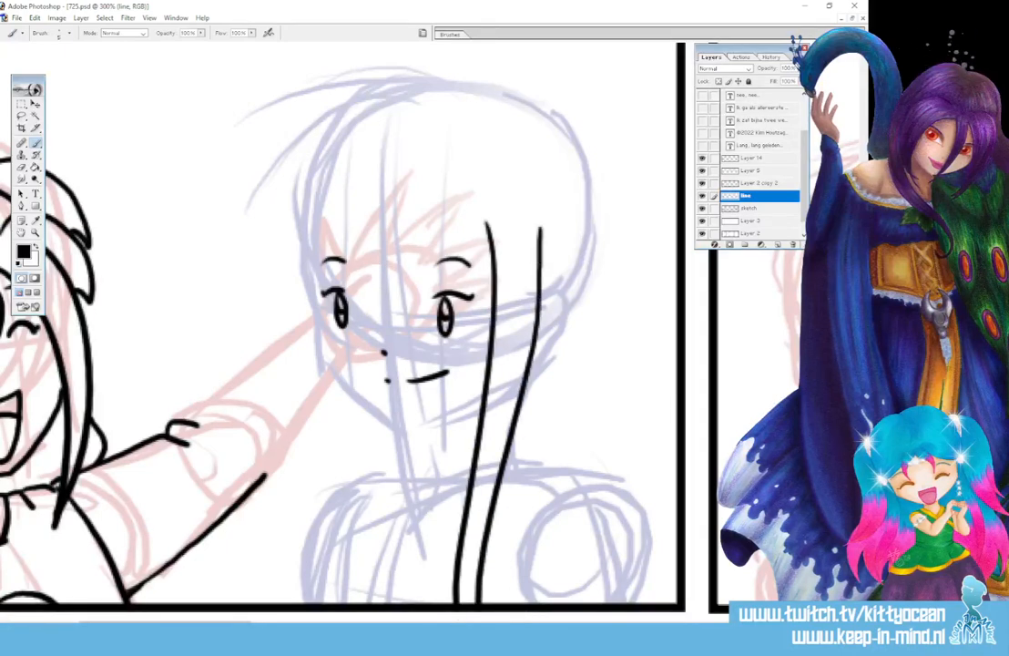
{"action": "left_click_drag", "start_coordinate": [472, 263], "coordinate": [494, 290]}
Ink the curved fringe, long hair left of the face, jawline, neck start and head top
{"action": "left_click_drag", "start_coordinate": [380, 211], "coordinate": [491, 271]}
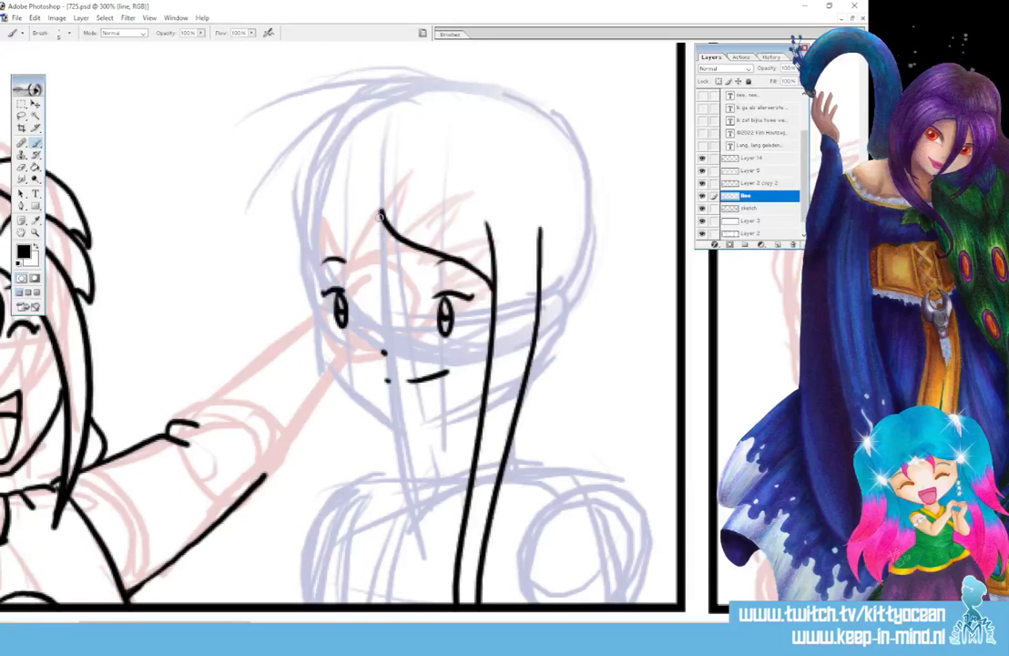
{"action": "mouse_move", "coordinate": [380, 212]}
{"action": "left_mouse_down"}
{"action": "mouse_move", "coordinate": [323, 260]}
{"action": "mouse_move", "coordinate": [333, 239]}
{"action": "mouse_move", "coordinate": [353, 551]}
{"action": "left_mouse_up"}
{"action": "mouse_move", "coordinate": [308, 221]}
{"action": "left_mouse_down"}
{"action": "mouse_move", "coordinate": [310, 457]}
{"action": "mouse_move", "coordinate": [348, 597]}
{"action": "left_mouse_up"}
{"action": "left_click_drag", "start_coordinate": [351, 549], "coordinate": [350, 601]}
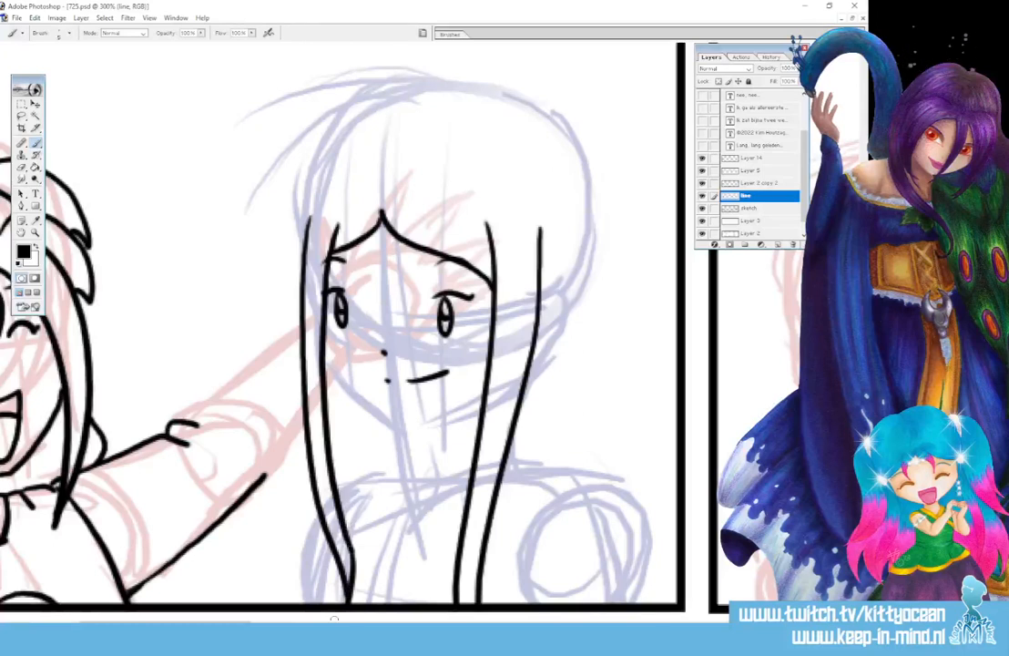
{"action": "mouse_move", "coordinate": [323, 347]}
{"action": "left_mouse_down"}
{"action": "mouse_move", "coordinate": [357, 394]}
{"action": "mouse_move", "coordinate": [401, 425]}
{"action": "mouse_move", "coordinate": [442, 415]}
{"action": "mouse_move", "coordinate": [483, 385]}
{"action": "left_mouse_up"}
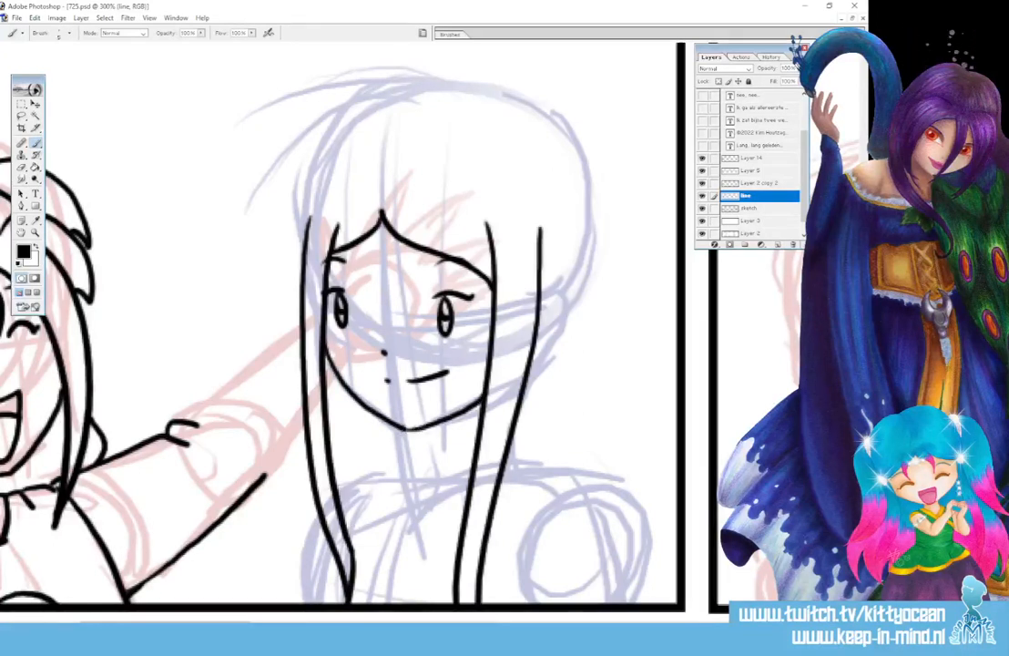
{"action": "left_click_drag", "start_coordinate": [419, 429], "coordinate": [419, 446]}
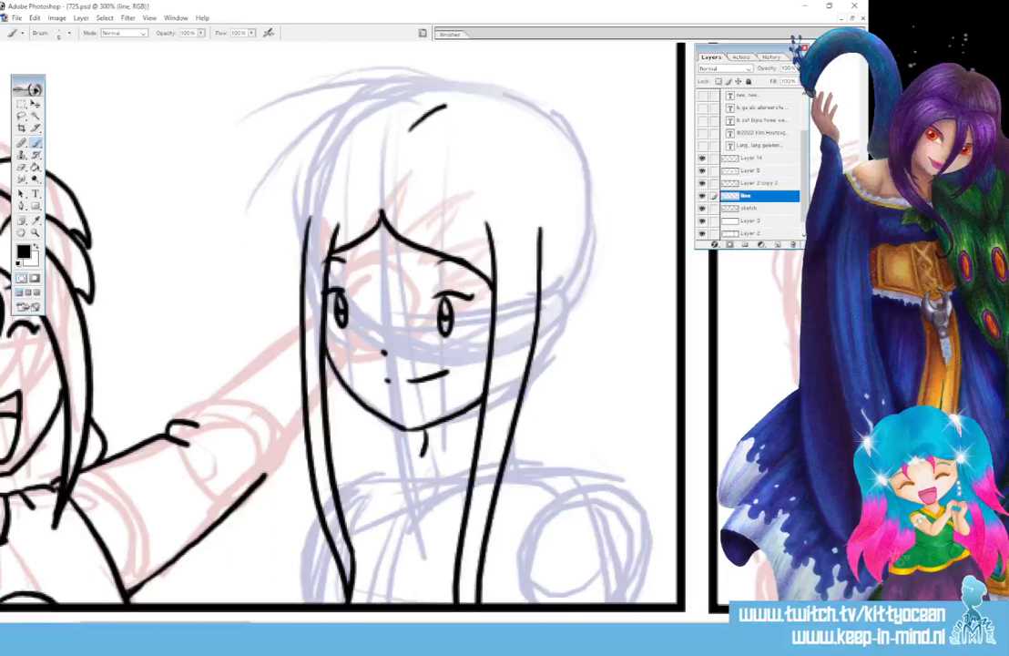
{"action": "mouse_move", "coordinate": [409, 130]}
{"action": "left_mouse_down"}
{"action": "mouse_move", "coordinate": [534, 112]}
{"action": "mouse_move", "coordinate": [594, 235]}
{"action": "mouse_move", "coordinate": [612, 346]}
{"action": "mouse_move", "coordinate": [643, 397]}
{"action": "left_mouse_up"}
Ink the hair falling lower right, the shoulder with fold dashes and the upper arm
{"action": "scroll", "coordinate": [643, 397], "scroll_direction": "down", "scroll_amount": 3}
{"action": "left_click_drag", "start_coordinate": [621, 293], "coordinate": [669, 460]}
{"action": "left_click_drag", "start_coordinate": [626, 387], "coordinate": [662, 492]}
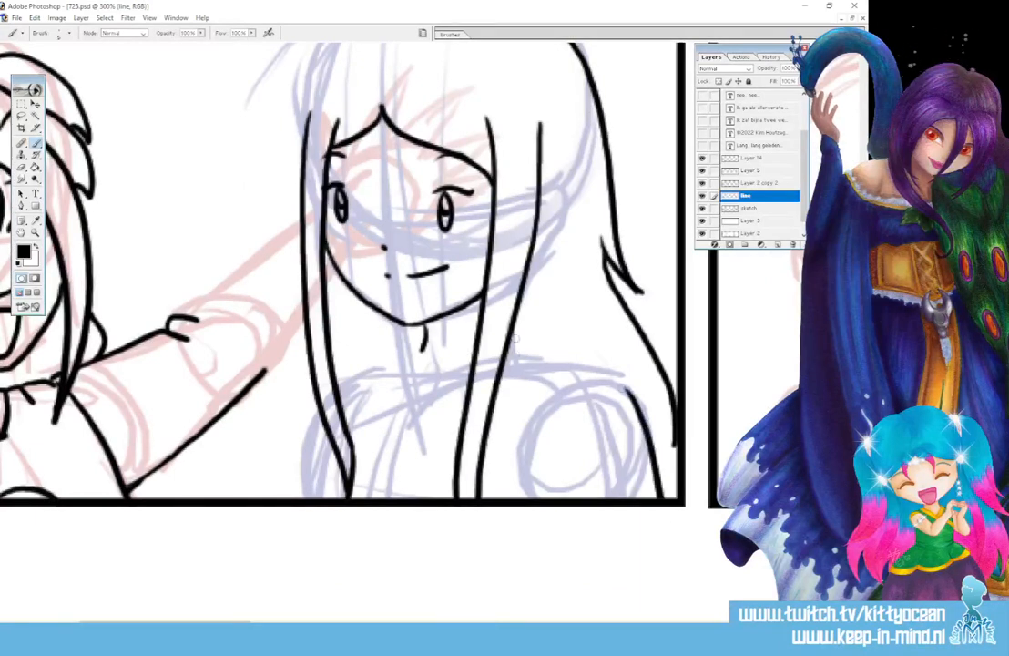
{"action": "mouse_move", "coordinate": [516, 338]}
{"action": "left_mouse_down"}
{"action": "mouse_move", "coordinate": [522, 363]}
{"action": "mouse_move", "coordinate": [583, 370]}
{"action": "mouse_move", "coordinate": [634, 401]}
{"action": "left_mouse_up"}
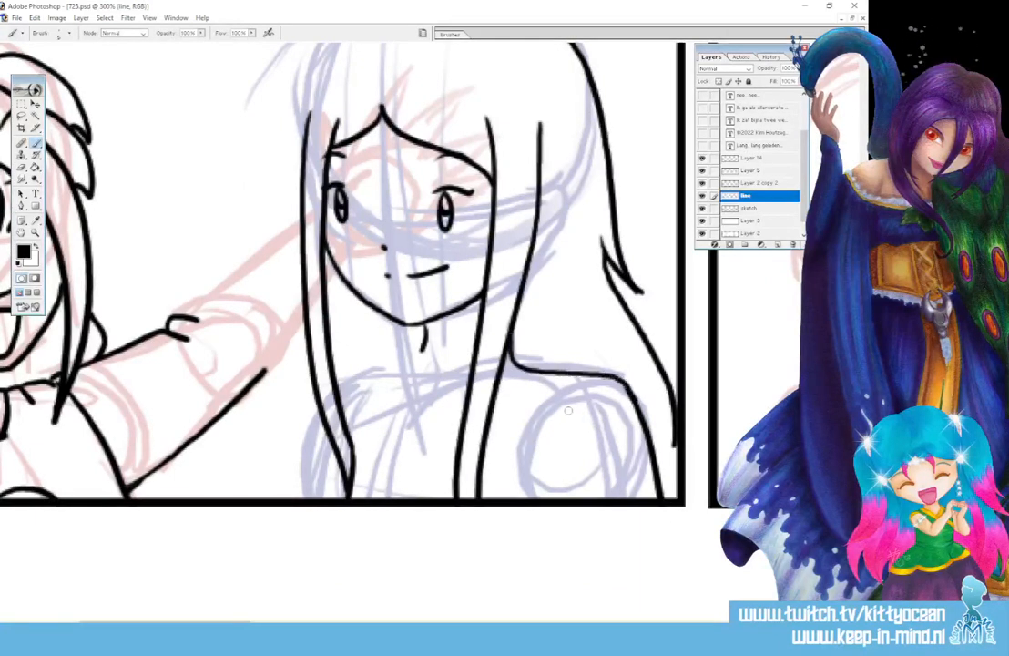
{"action": "left_click_drag", "start_coordinate": [568, 413], "coordinate": [575, 406]}
{"action": "left_click_drag", "start_coordinate": [602, 391], "coordinate": [616, 388]}
{"action": "left_click_drag", "start_coordinate": [543, 407], "coordinate": [530, 499]}
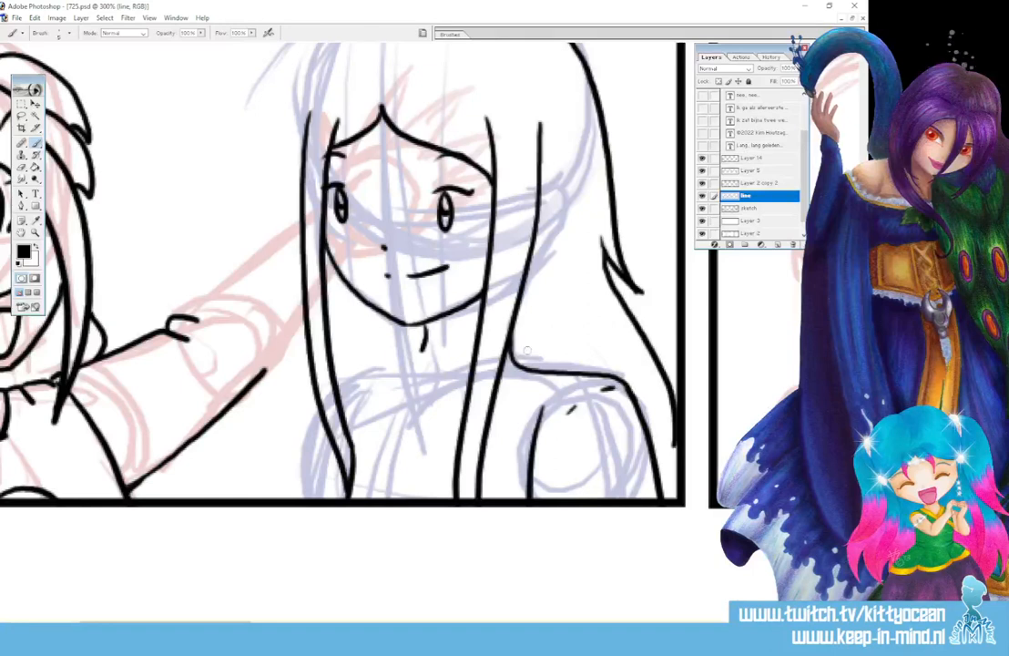
{"action": "left_click_drag", "start_coordinate": [527, 354], "coordinate": [507, 380]}
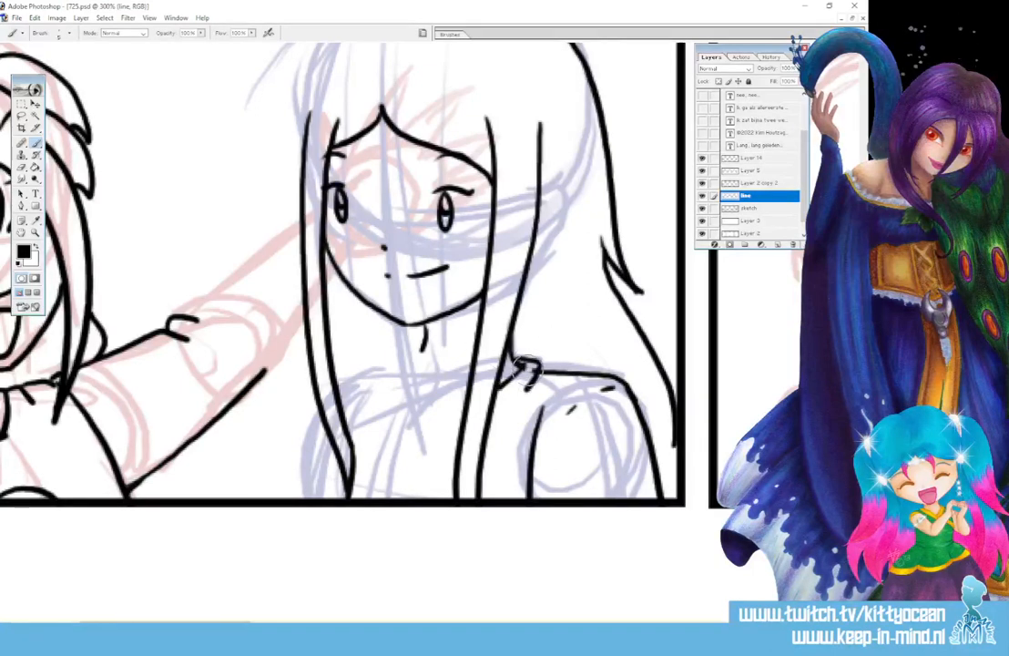
Ink the collar, neckline, left shoulder, outer arm and sleeve
{"action": "left_click_drag", "start_coordinate": [534, 364], "coordinate": [489, 412]}
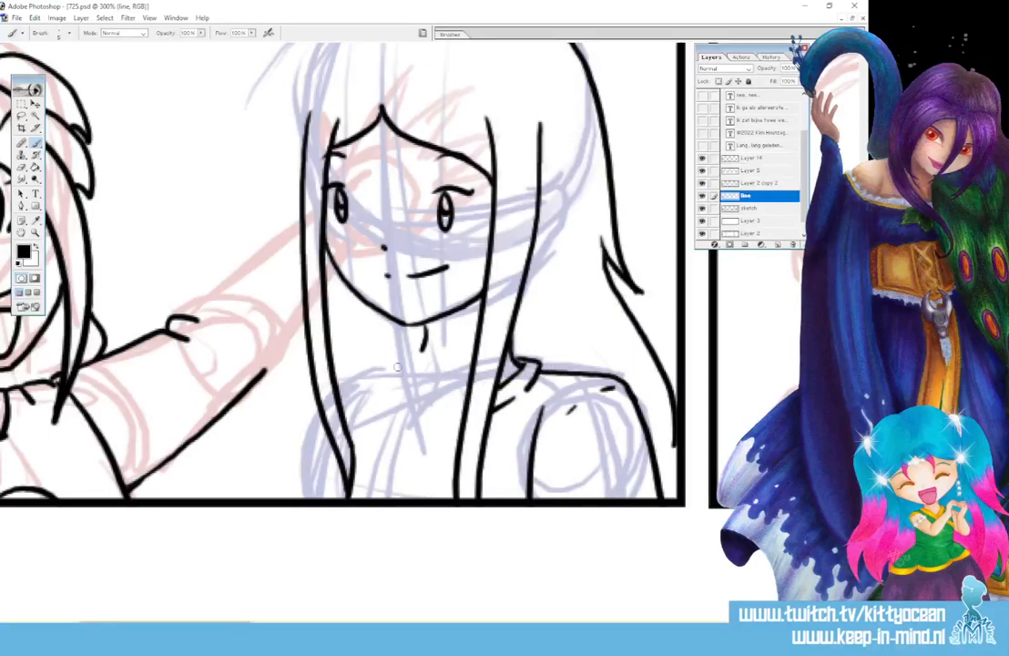
{"action": "left_click_drag", "start_coordinate": [398, 368], "coordinate": [463, 395]}
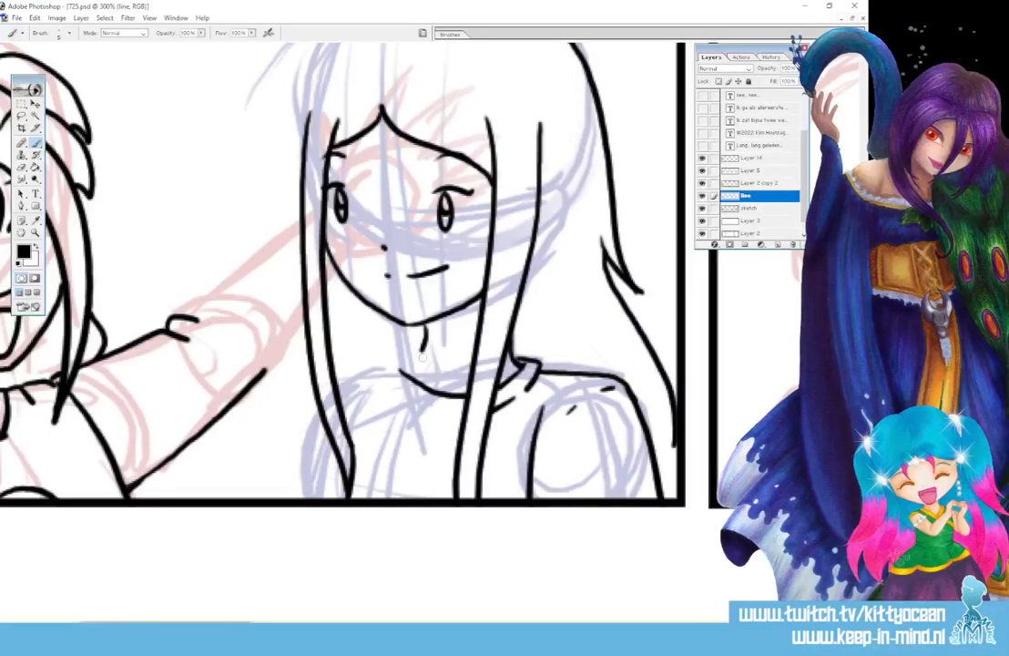
{"action": "left_click_drag", "start_coordinate": [425, 329], "coordinate": [410, 387]}
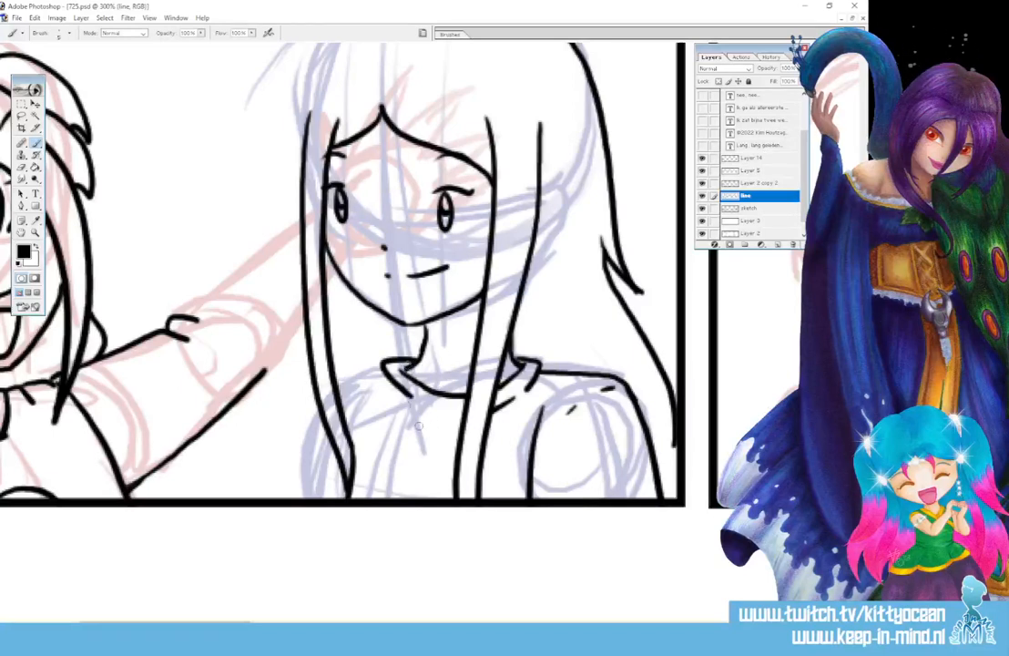
{"action": "mouse_move", "coordinate": [383, 365]}
{"action": "left_mouse_down"}
{"action": "mouse_move", "coordinate": [338, 386]}
{"action": "mouse_move", "coordinate": [310, 439]}
{"action": "mouse_move", "coordinate": [299, 499]}
{"action": "left_mouse_up"}
{"action": "left_click_drag", "start_coordinate": [369, 401], "coordinate": [326, 499]}
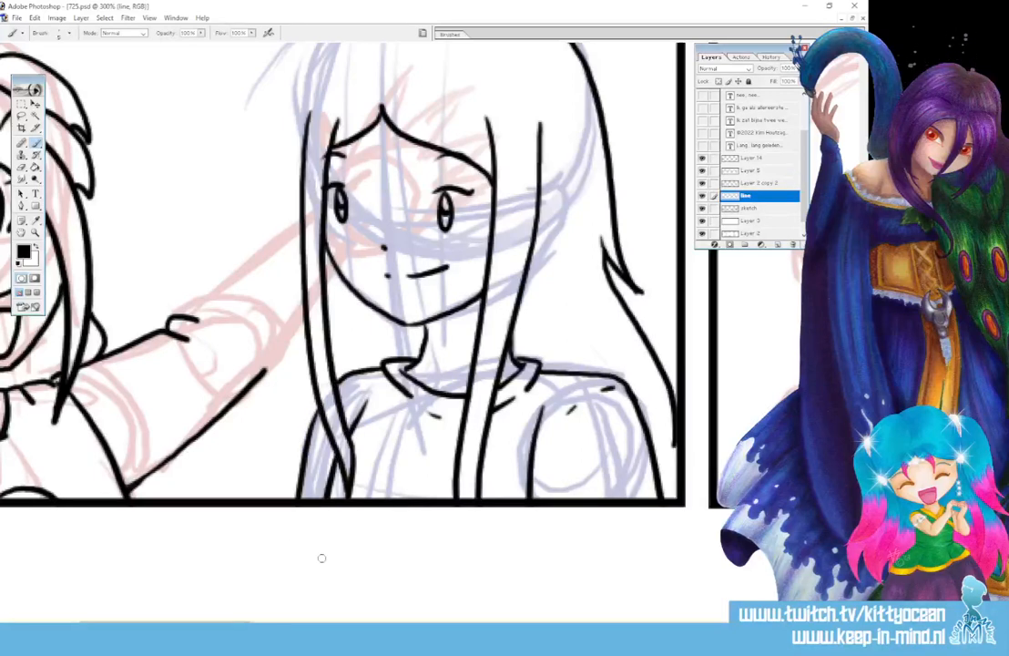
Trace the long hair's left outline to the border and the reaching arm's upper and lower contours
{"action": "scroll", "coordinate": [383, 51], "scroll_direction": "up", "scroll_amount": 3}
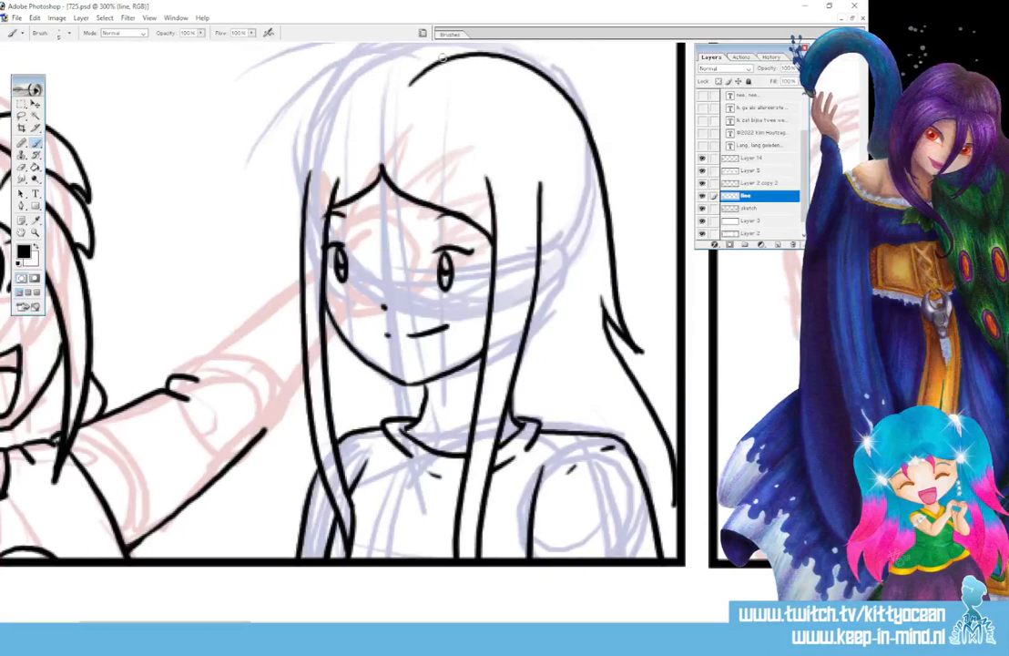
{"action": "mouse_move", "coordinate": [443, 58]}
{"action": "left_mouse_down"}
{"action": "mouse_move", "coordinate": [393, 50]}
{"action": "mouse_move", "coordinate": [308, 137]}
{"action": "mouse_move", "coordinate": [293, 240]}
{"action": "mouse_move", "coordinate": [302, 346]}
{"action": "mouse_move", "coordinate": [253, 553]}
{"action": "left_mouse_up"}
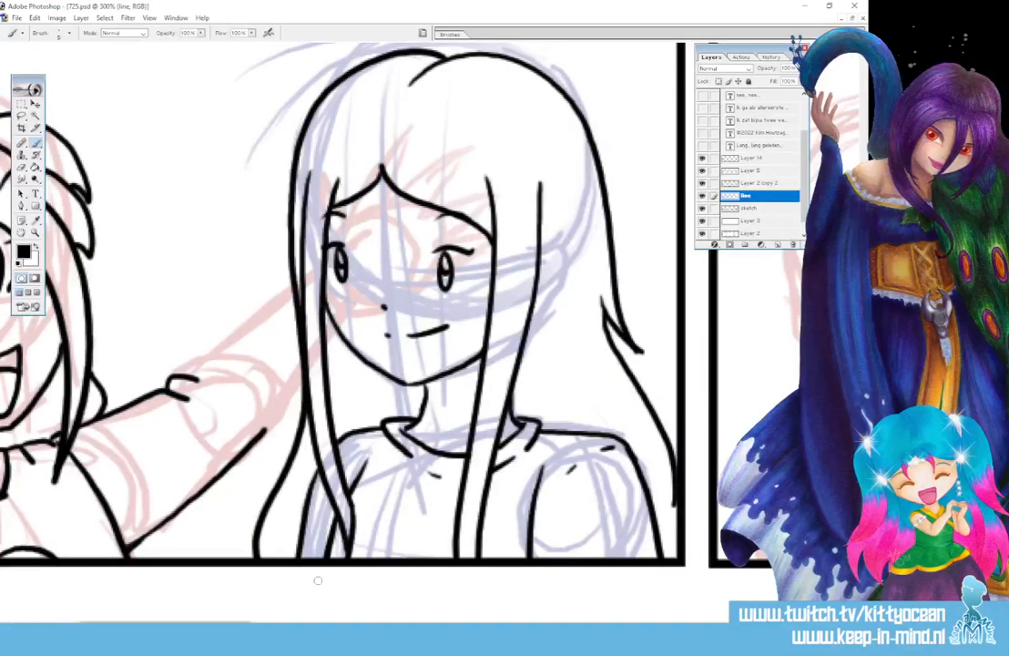
{"action": "left_click_drag", "start_coordinate": [355, 434], "coordinate": [371, 430]}
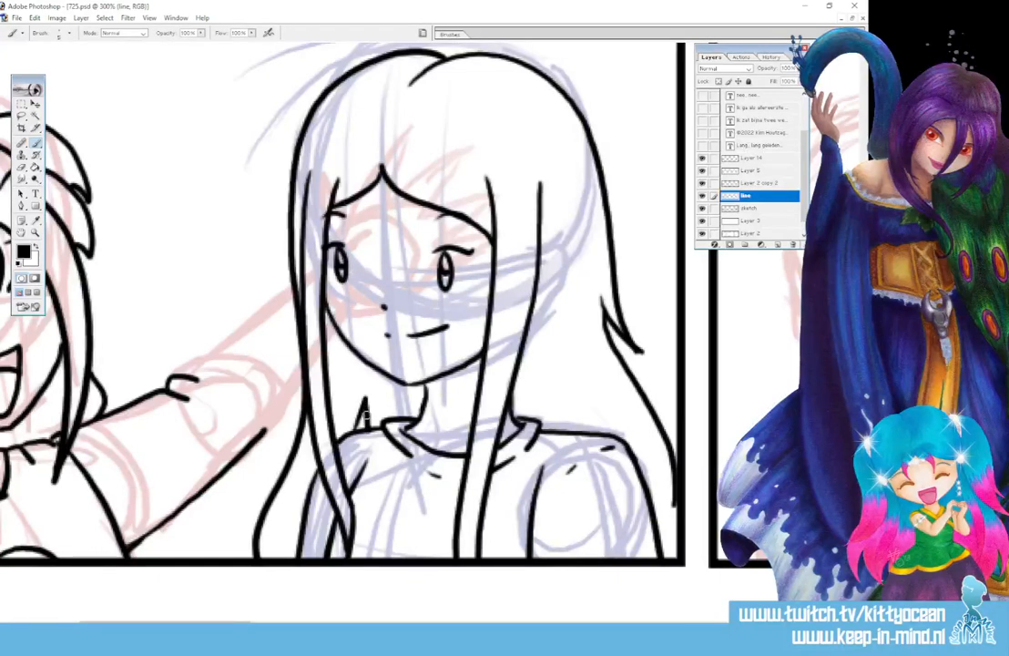
{"action": "left_click_drag", "start_coordinate": [177, 382], "coordinate": [290, 290]}
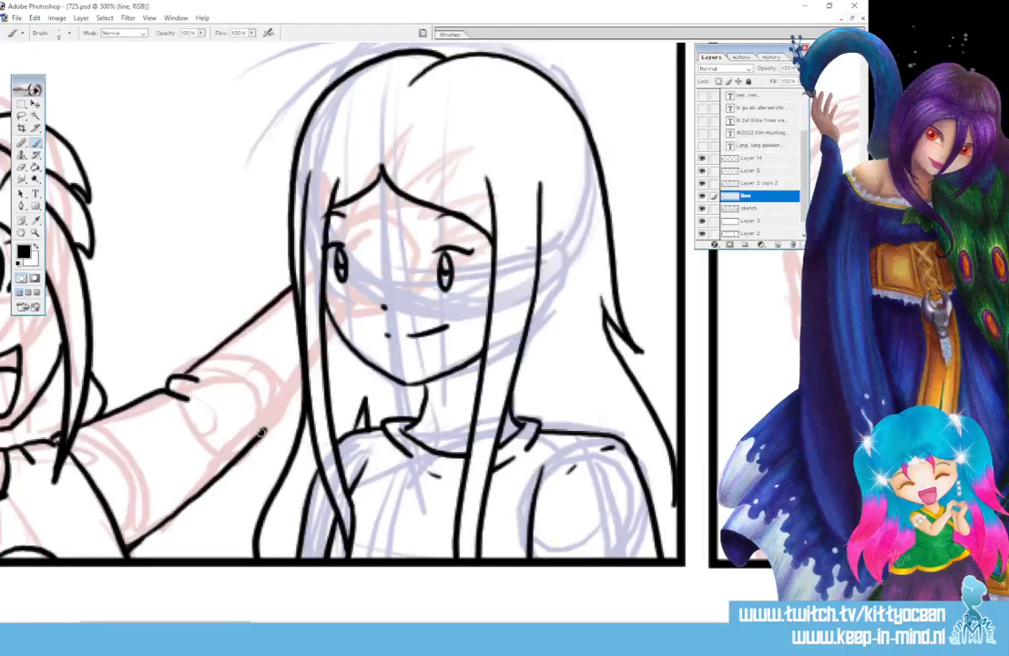
{"action": "mouse_move", "coordinate": [261, 431]}
{"action": "left_mouse_down"}
{"action": "mouse_move", "coordinate": [264, 335]}
{"action": "mouse_move", "coordinate": [295, 290]}
{"action": "left_mouse_up"}
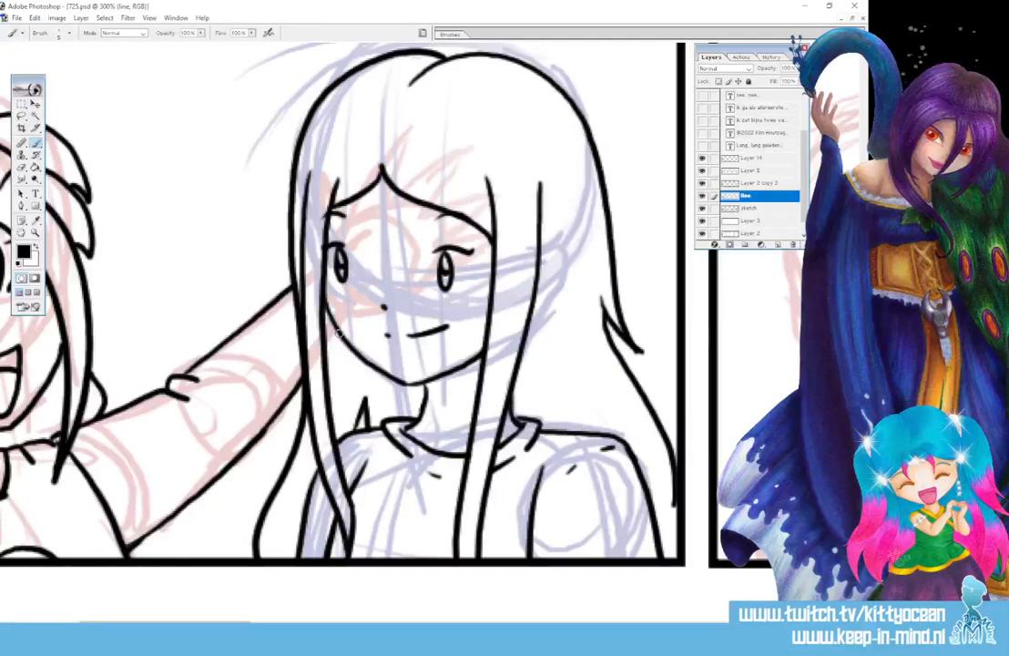
Draw a star outline beside the laughing girl's left pigtail
{"action": "left_click_drag", "start_coordinate": [216, 624], "coordinate": [144, 624]}
{"action": "mouse_move", "coordinate": [81, 176]}
{"action": "left_mouse_down"}
{"action": "mouse_move", "coordinate": [96, 164]}
{"action": "mouse_move", "coordinate": [89, 140]}
{"action": "left_mouse_up"}
{"action": "left_click_drag", "start_coordinate": [89, 139], "coordinate": [109, 152]}
{"action": "mouse_move", "coordinate": [109, 152]}
{"action": "left_mouse_down"}
{"action": "mouse_move", "coordinate": [126, 143]}
{"action": "mouse_move", "coordinate": [133, 156]}
{"action": "left_mouse_up"}
{"action": "mouse_move", "coordinate": [81, 177]}
{"action": "left_mouse_down"}
{"action": "mouse_move", "coordinate": [95, 183]}
{"action": "mouse_move", "coordinate": [102, 173]}
{"action": "mouse_move", "coordinate": [114, 197]}
{"action": "mouse_move", "coordinate": [127, 146]}
{"action": "mouse_move", "coordinate": [148, 169]}
{"action": "left_mouse_up"}
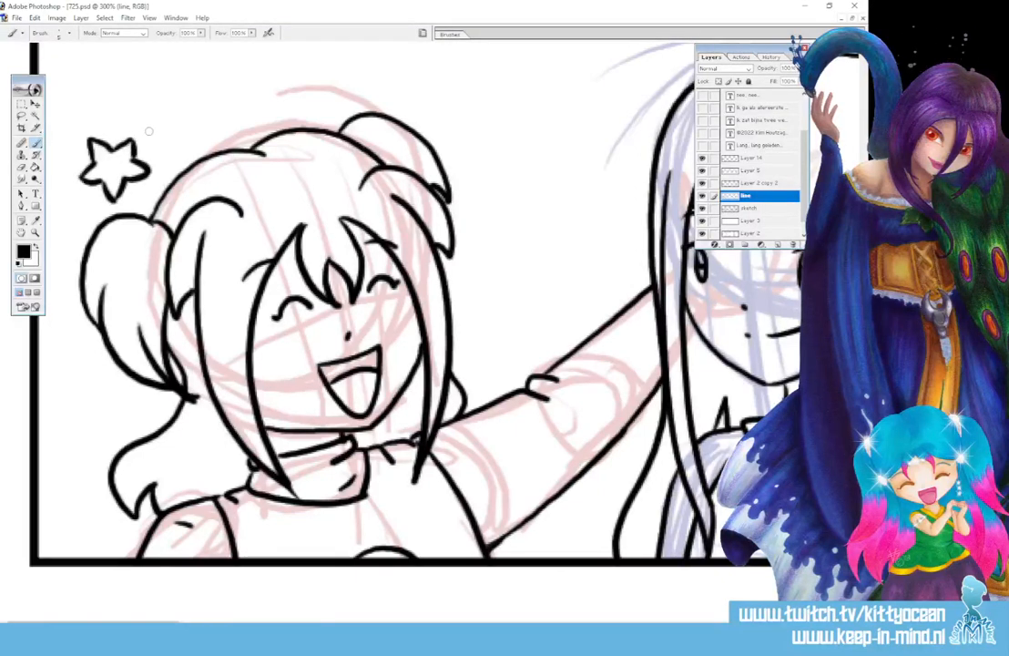
Outline a star above the right hair bun, then pan right to the next panel's red sketch
{"action": "scroll", "coordinate": [148, 130], "scroll_direction": "up", "scroll_amount": 2}
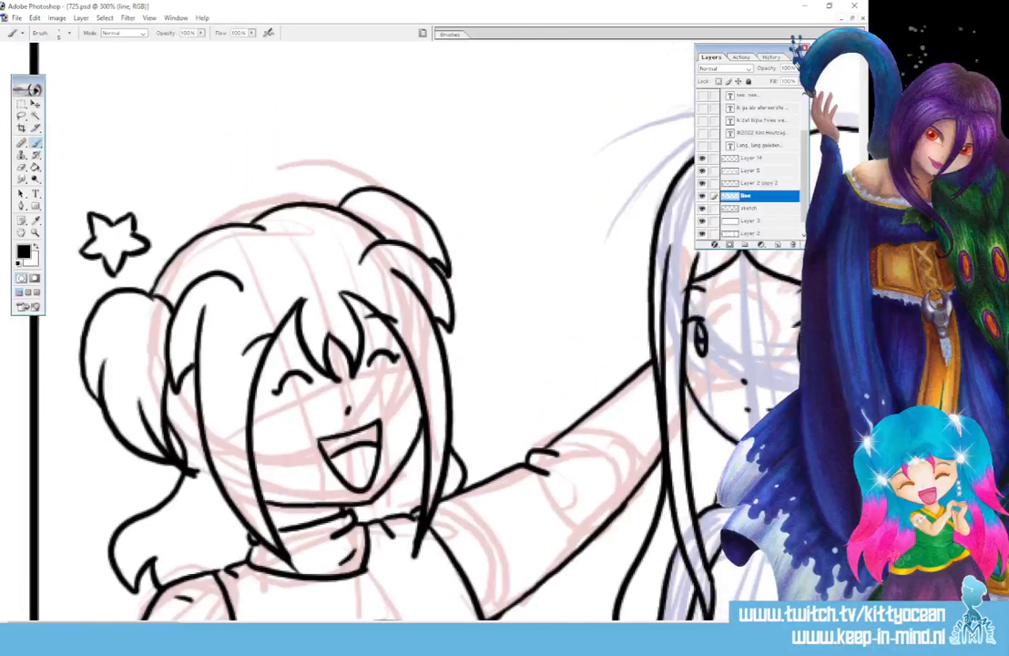
{"action": "mouse_move", "coordinate": [421, 181]}
{"action": "left_mouse_down"}
{"action": "mouse_move", "coordinate": [442, 182]}
{"action": "mouse_move", "coordinate": [466, 161]}
{"action": "mouse_move", "coordinate": [471, 186]}
{"action": "mouse_move", "coordinate": [432, 203]}
{"action": "mouse_move", "coordinate": [430, 224]}
{"action": "mouse_move", "coordinate": [479, 233]}
{"action": "left_mouse_up"}
{"action": "left_click_drag", "start_coordinate": [477, 211], "coordinate": [482, 216]}
{"action": "left_click_drag", "start_coordinate": [474, 187], "coordinate": [500, 195]}
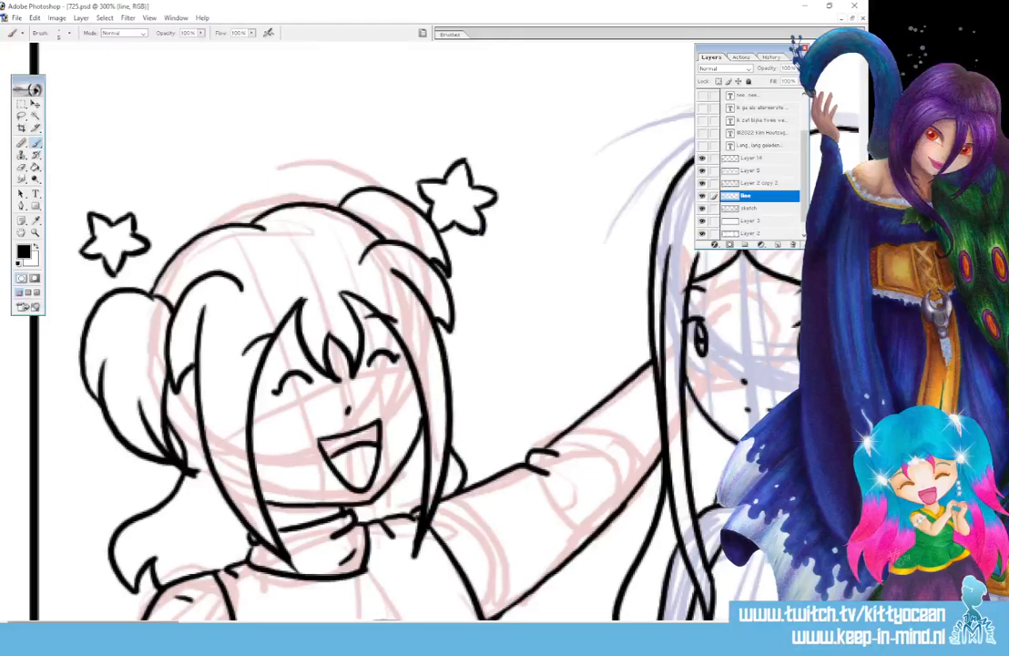
{"action": "left_click_drag", "start_coordinate": [102, 621], "coordinate": [301, 621]}
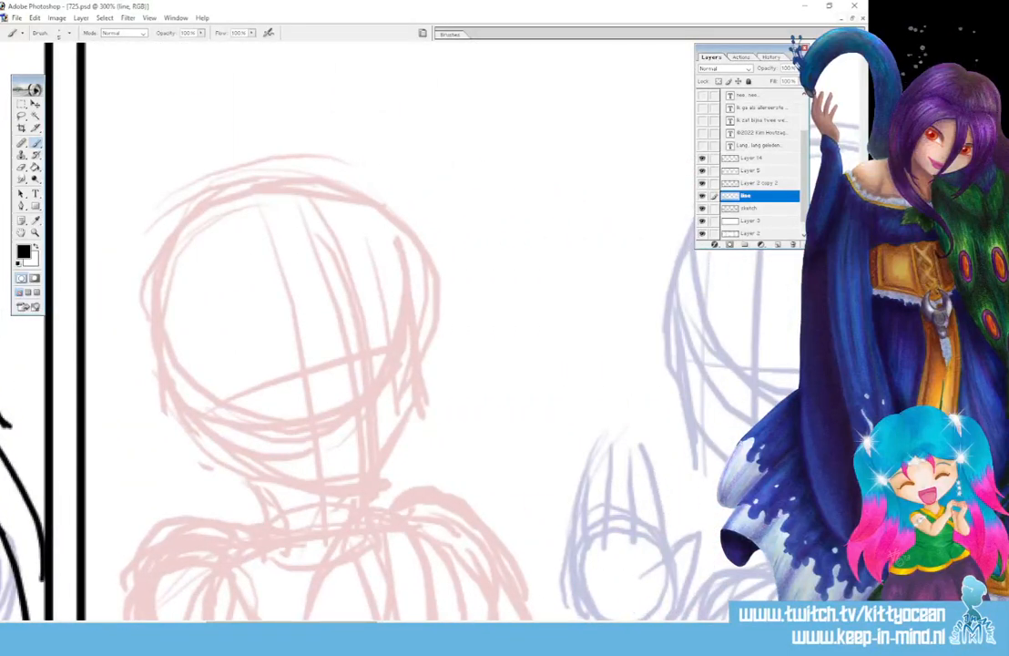
Ink the girl's clasped hands and fingers in black, redrawing the right-side finger lines
{"action": "scroll", "coordinate": [401, 301], "scroll_direction": "down", "scroll_amount": 3}
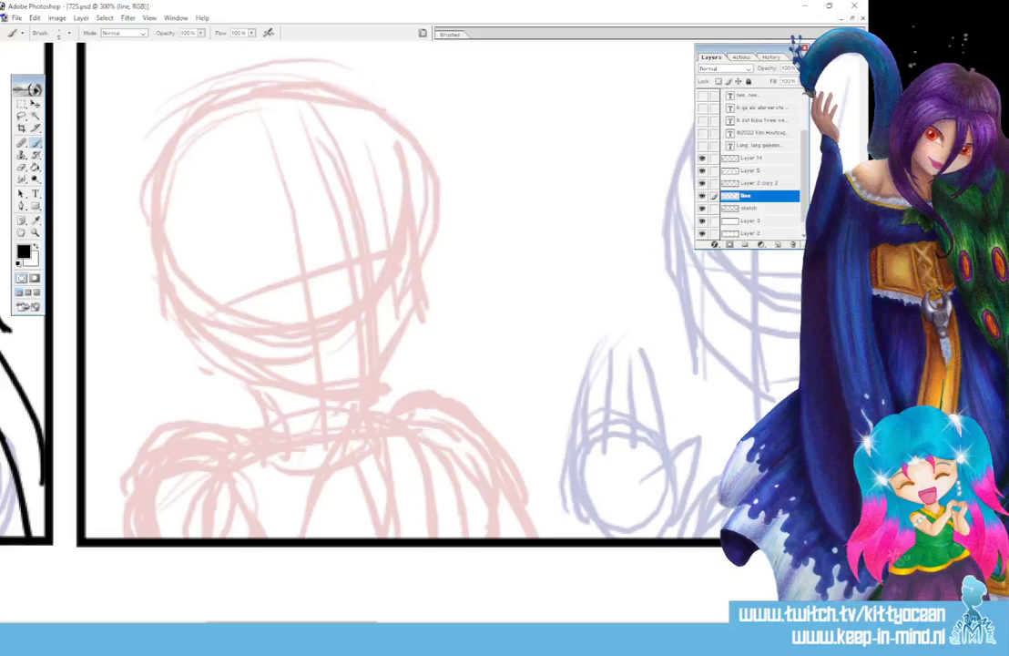
{"action": "mouse_move", "coordinate": [383, 538]}
{"action": "left_mouse_down"}
{"action": "mouse_move", "coordinate": [396, 473]}
{"action": "mouse_move", "coordinate": [388, 459]}
{"action": "mouse_move", "coordinate": [394, 474]}
{"action": "mouse_move", "coordinate": [365, 464]}
{"action": "mouse_move", "coordinate": [384, 417]}
{"action": "left_mouse_up"}
{"action": "left_click_drag", "start_coordinate": [389, 462], "coordinate": [383, 416]}
{"action": "mouse_move", "coordinate": [342, 474]}
{"action": "left_mouse_down"}
{"action": "mouse_move", "coordinate": [368, 398]}
{"action": "mouse_move", "coordinate": [383, 444]}
{"action": "left_mouse_up"}
{"action": "mouse_move", "coordinate": [307, 537]}
{"action": "left_mouse_down"}
{"action": "mouse_move", "coordinate": [315, 490]}
{"action": "mouse_move", "coordinate": [350, 426]}
{"action": "left_mouse_up"}
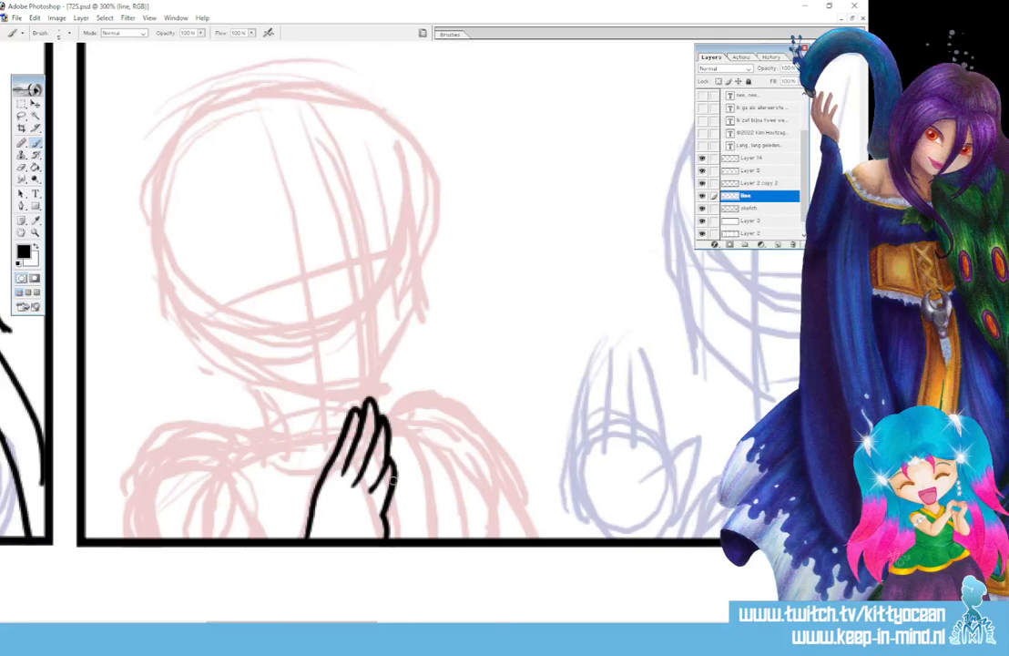
{"action": "mouse_move", "coordinate": [392, 474]}
{"action": "left_mouse_down"}
{"action": "mouse_move", "coordinate": [408, 507]}
{"action": "mouse_move", "coordinate": [401, 537]}
{"action": "left_mouse_up"}
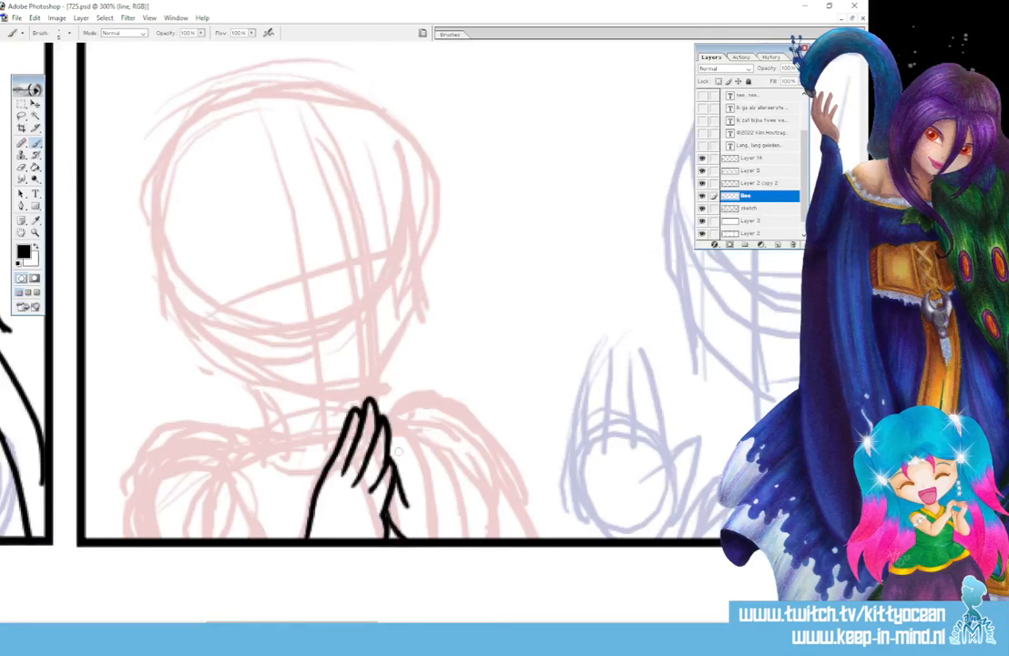
{"action": "left_click_drag", "start_coordinate": [387, 420], "coordinate": [415, 480]}
{"action": "left_click_drag", "start_coordinate": [380, 399], "coordinate": [419, 456]}
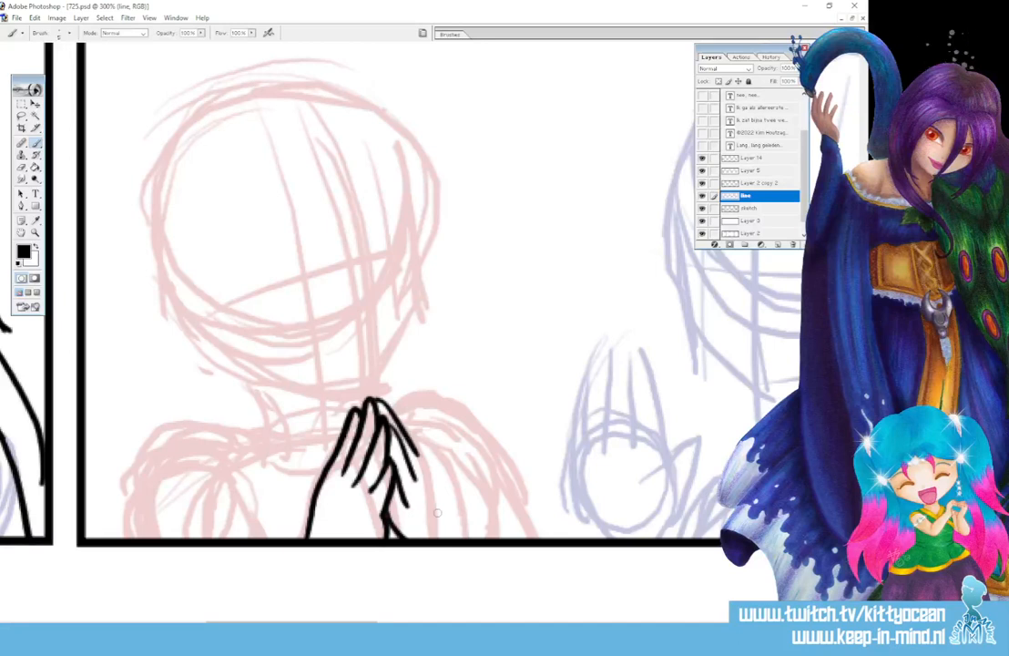
{"action": "mouse_move", "coordinate": [398, 416]}
{"action": "left_mouse_down"}
{"action": "mouse_move", "coordinate": [413, 479]}
{"action": "mouse_move", "coordinate": [420, 463]}
{"action": "left_mouse_up"}
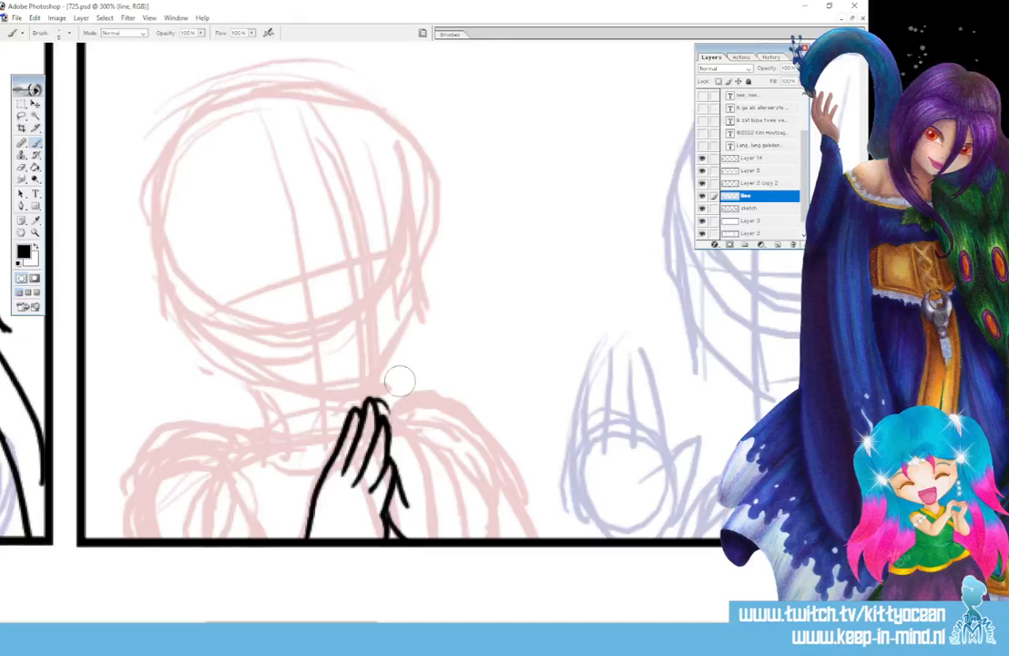
{"action": "left_click_drag", "start_coordinate": [386, 417], "coordinate": [420, 495]}
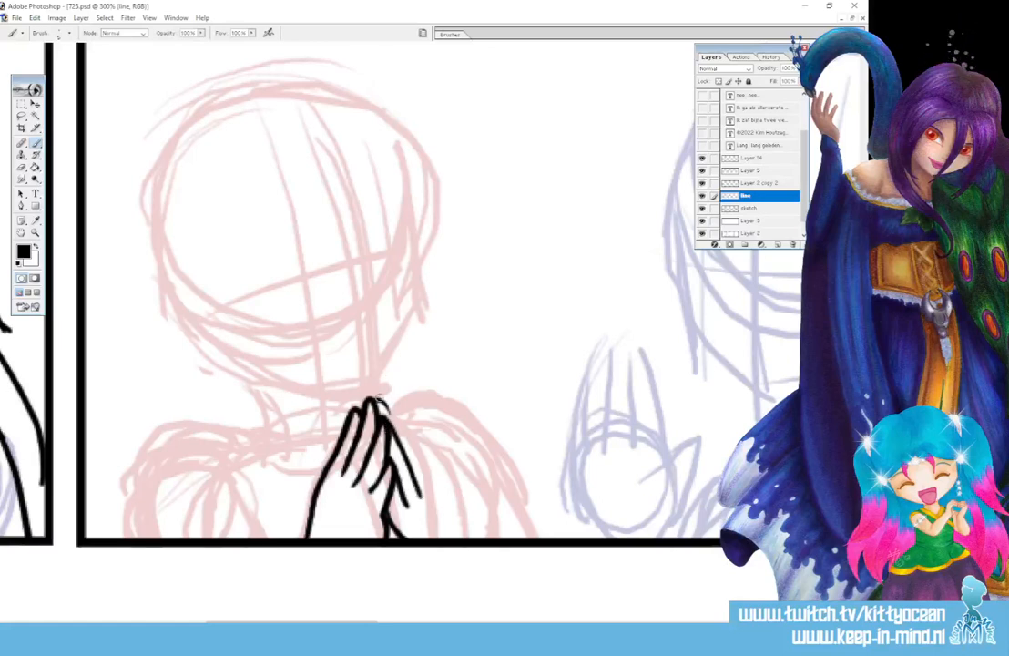
{"action": "left_click_drag", "start_coordinate": [379, 399], "coordinate": [462, 536]}
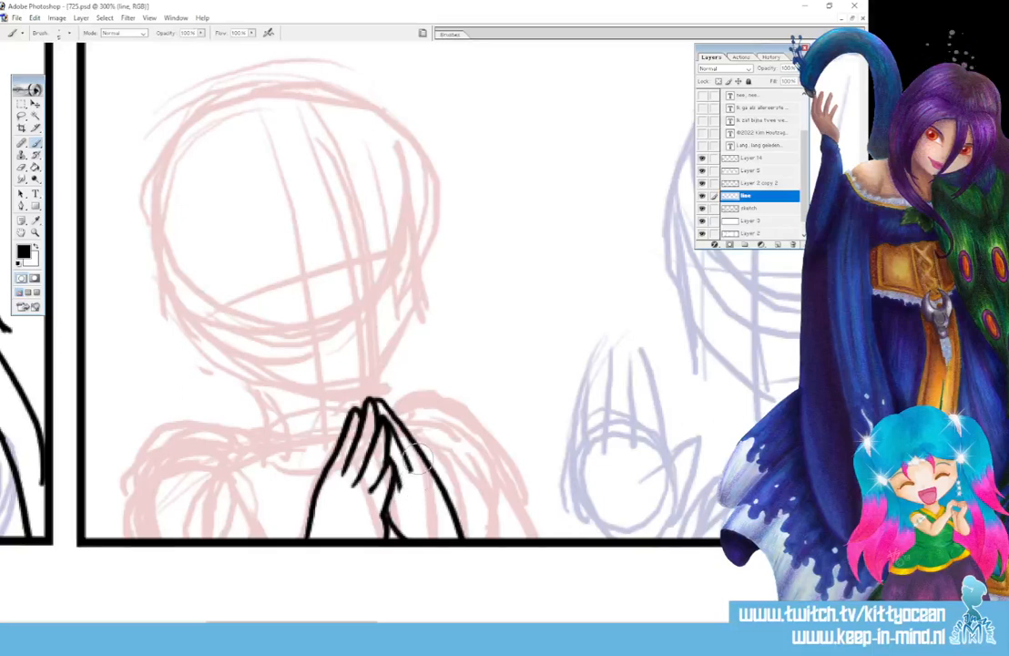
Draw the laughing face: two closed-eye arcs, both eyebrows, nose and open mouth
{"action": "mouse_move", "coordinate": [281, 289]}
{"action": "left_mouse_down"}
{"action": "mouse_move", "coordinate": [288, 267]}
{"action": "mouse_move", "coordinate": [319, 279]}
{"action": "left_mouse_up"}
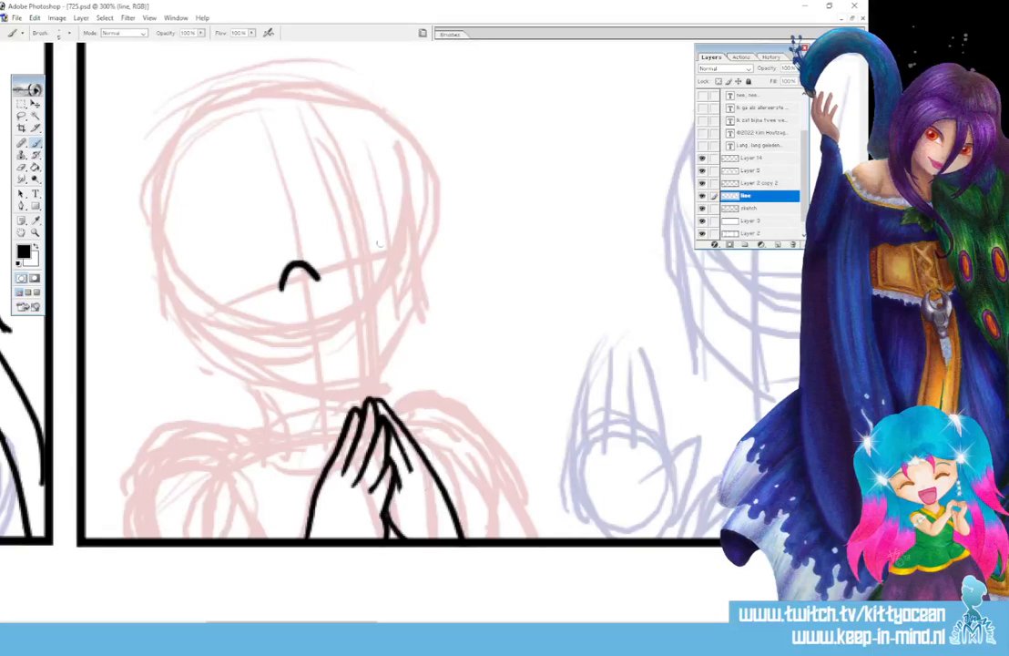
{"action": "left_click_drag", "start_coordinate": [385, 263], "coordinate": [410, 255]}
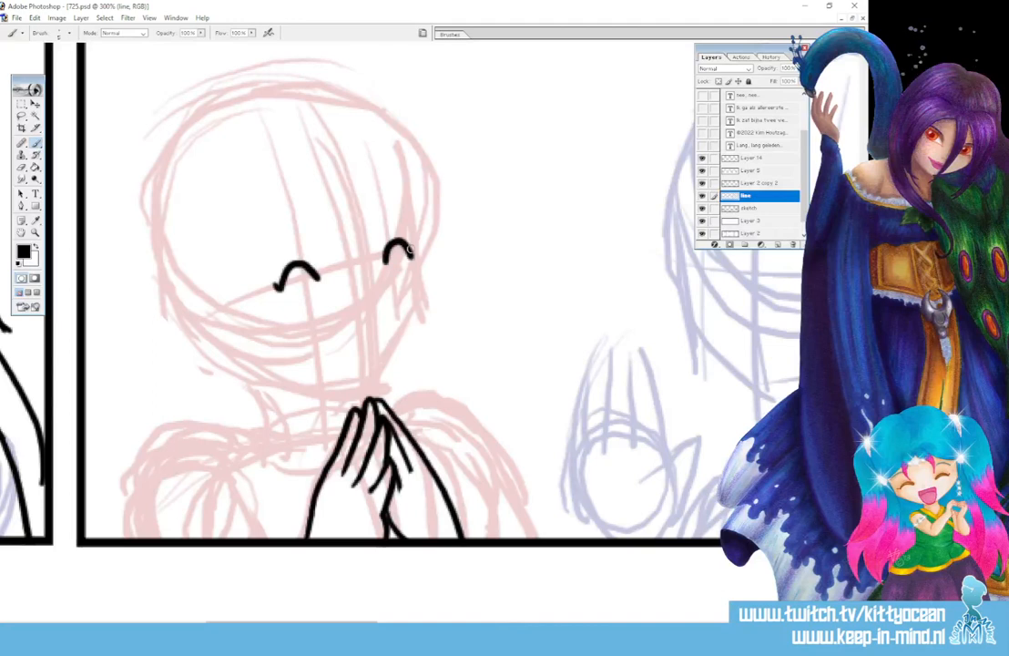
{"action": "left_click_drag", "start_coordinate": [256, 249], "coordinate": [285, 224]}
{"action": "left_click_drag", "start_coordinate": [388, 215], "coordinate": [417, 221]}
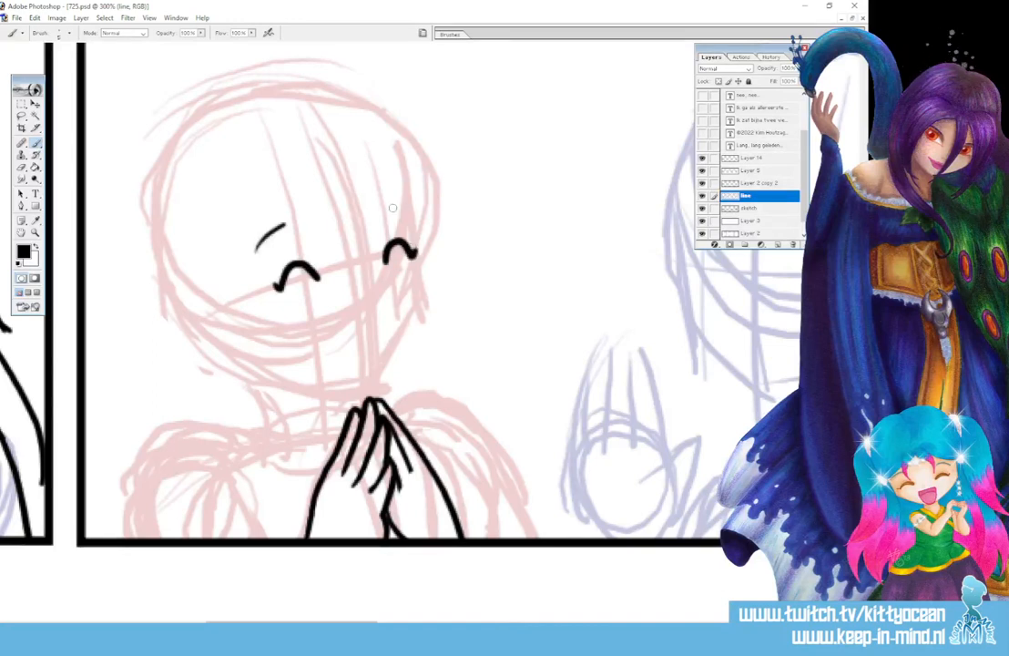
{"action": "mouse_move", "coordinate": [360, 293]}
{"action": "left_mouse_down"}
{"action": "mouse_move", "coordinate": [372, 378]}
{"action": "mouse_move", "coordinate": [379, 311]}
{"action": "mouse_move", "coordinate": [384, 346]}
{"action": "mouse_move", "coordinate": [368, 370]}
{"action": "mouse_move", "coordinate": [384, 335]}
{"action": "left_mouse_up"}
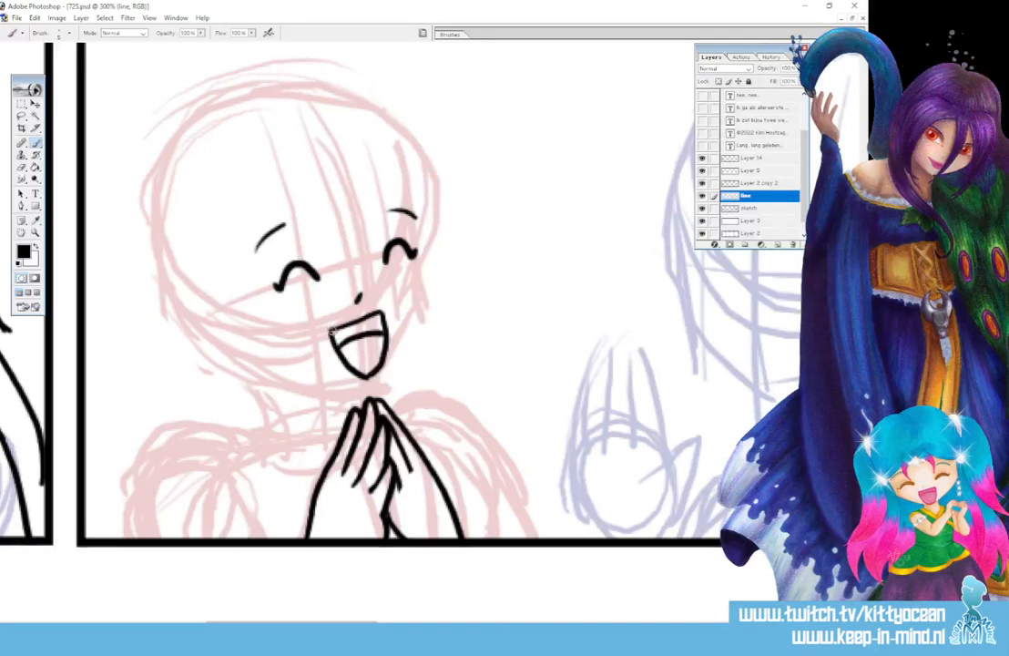
Ink the fringe locks across the forehead and long hair strands down both sides of the face
{"action": "mouse_move", "coordinate": [327, 189]}
{"action": "left_mouse_down"}
{"action": "mouse_move", "coordinate": [342, 250]}
{"action": "mouse_move", "coordinate": [352, 247]}
{"action": "left_mouse_up"}
{"action": "left_click_drag", "start_coordinate": [345, 215], "coordinate": [366, 250]}
{"action": "left_click_drag", "start_coordinate": [359, 185], "coordinate": [361, 252]}
{"action": "mouse_move", "coordinate": [323, 189]}
{"action": "left_mouse_down"}
{"action": "mouse_move", "coordinate": [291, 211]}
{"action": "mouse_move", "coordinate": [293, 442]}
{"action": "left_mouse_up"}
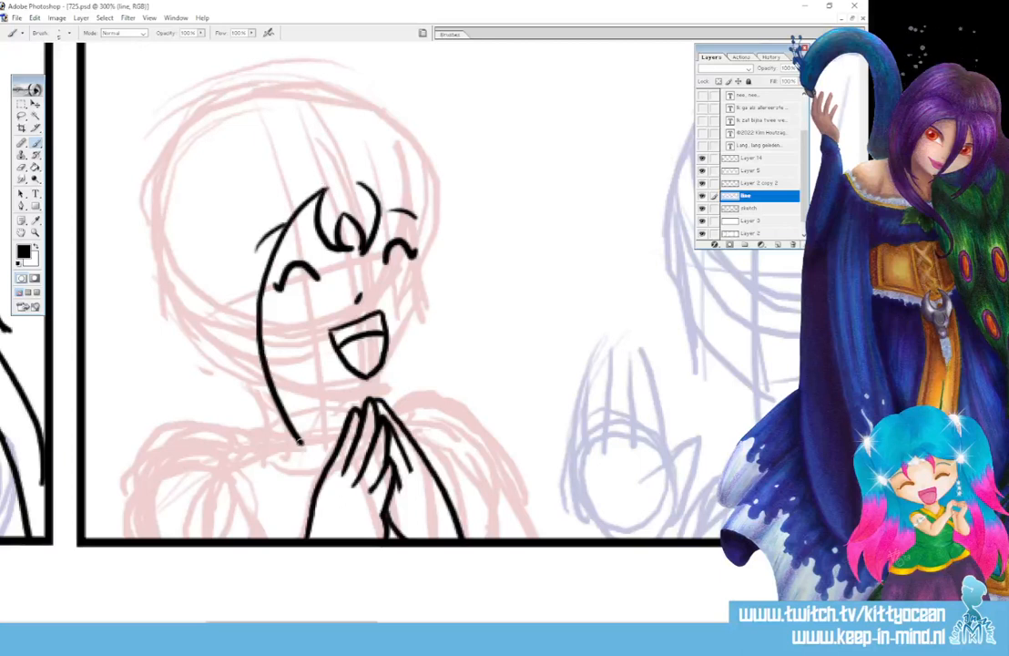
{"action": "mouse_move", "coordinate": [241, 196]}
{"action": "left_mouse_down"}
{"action": "mouse_move", "coordinate": [228, 221]}
{"action": "mouse_move", "coordinate": [257, 395]}
{"action": "mouse_move", "coordinate": [304, 447]}
{"action": "left_mouse_up"}
{"action": "mouse_move", "coordinate": [361, 185]}
{"action": "left_mouse_down"}
{"action": "mouse_move", "coordinate": [425, 339]}
{"action": "mouse_move", "coordinate": [412, 415]}
{"action": "left_mouse_up"}
{"action": "mouse_move", "coordinate": [412, 178]}
{"action": "left_mouse_down"}
{"action": "mouse_move", "coordinate": [438, 226]}
{"action": "mouse_move", "coordinate": [443, 350]}
{"action": "left_mouse_up"}
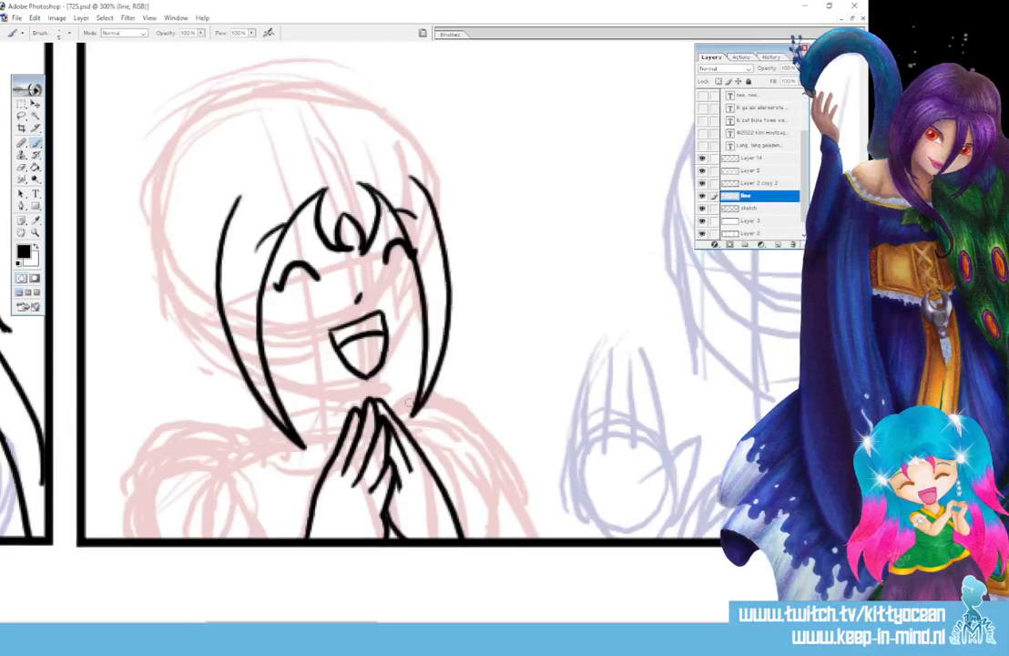
Add the side hair tufts, jawline, collar and the first curves of the left pigtail
{"action": "left_click_drag", "start_coordinate": [231, 191], "coordinate": [204, 284]}
{"action": "left_click_drag", "start_coordinate": [389, 164], "coordinate": [453, 229]}
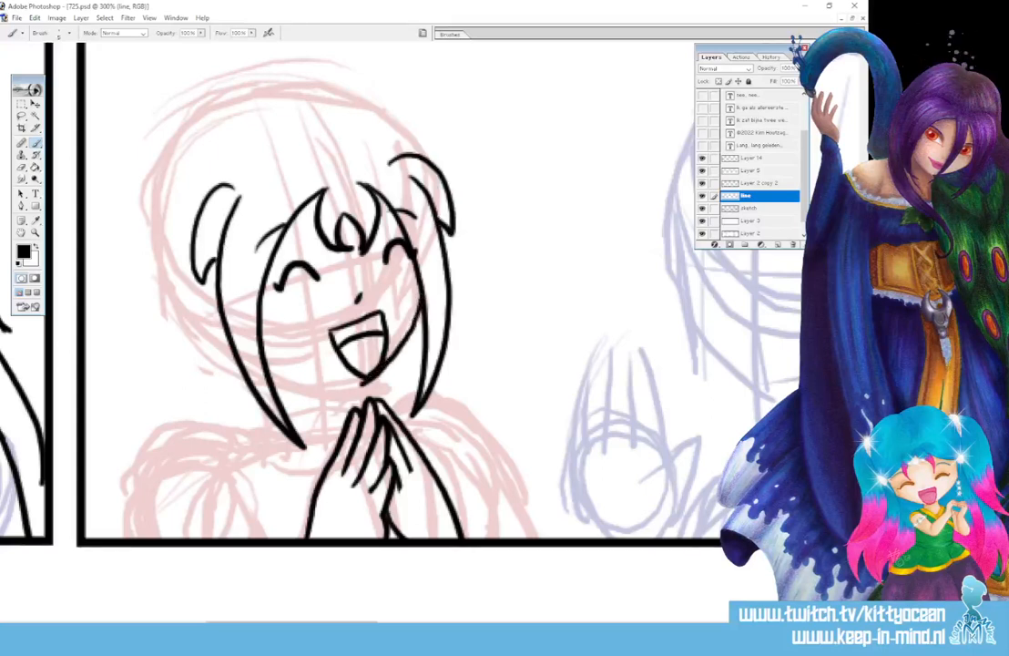
{"action": "left_click_drag", "start_coordinate": [275, 382], "coordinate": [358, 384]}
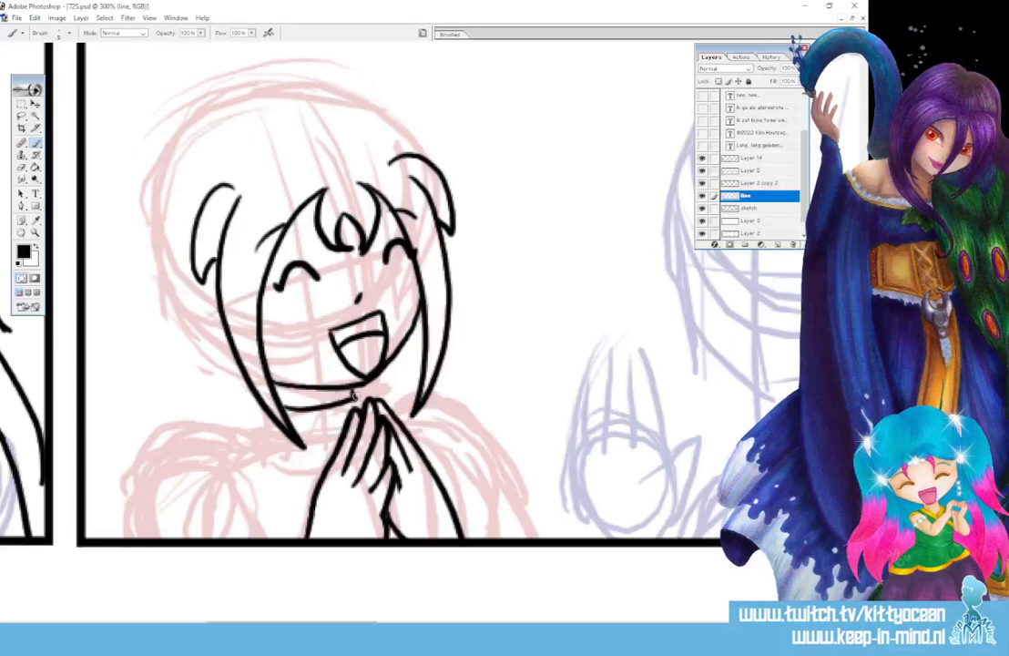
{"action": "mouse_move", "coordinate": [256, 418]}
{"action": "left_mouse_down"}
{"action": "mouse_move", "coordinate": [273, 444]}
{"action": "mouse_move", "coordinate": [301, 445]}
{"action": "left_mouse_up"}
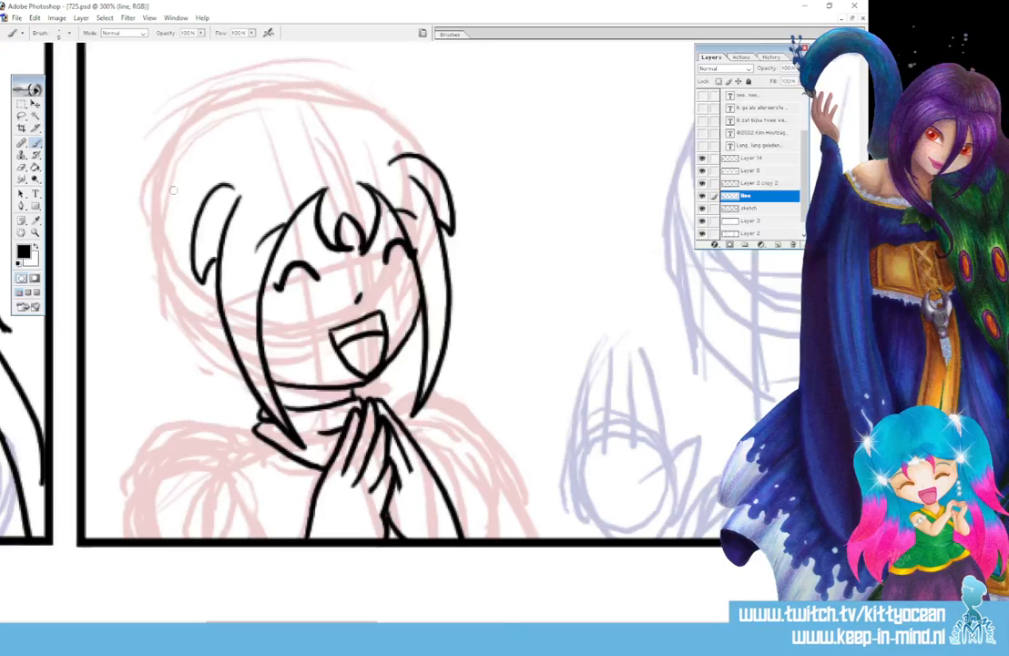
{"action": "left_click_drag", "start_coordinate": [146, 181], "coordinate": [115, 235]}
{"action": "left_click_drag", "start_coordinate": [136, 180], "coordinate": [194, 195]}
{"action": "mouse_move", "coordinate": [187, 202]}
{"action": "left_mouse_down"}
{"action": "mouse_move", "coordinate": [183, 236]}
{"action": "mouse_move", "coordinate": [150, 351]}
{"action": "left_mouse_up"}
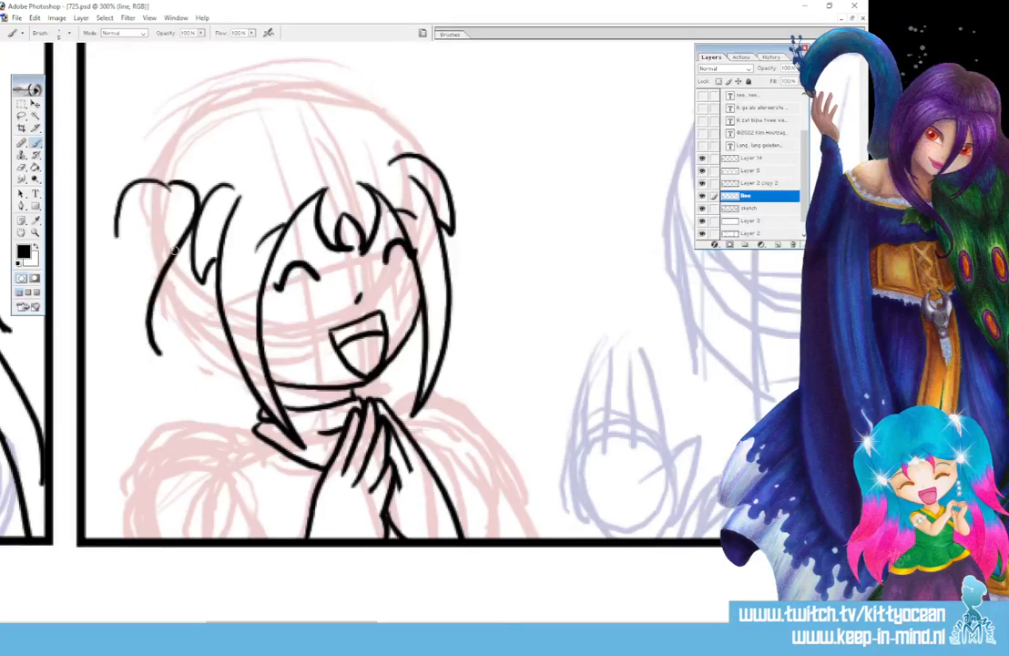
Undo the two left pigtail strokes and redraw the left pigtail with new curves
{"action": "key", "text": "ctrl+alt+z"}
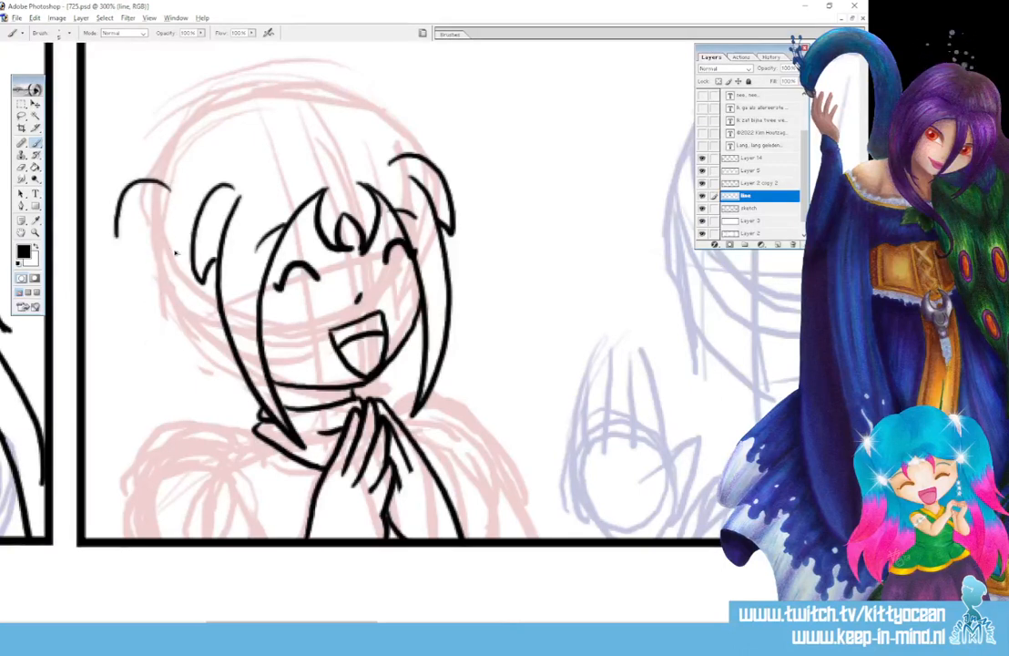
{"action": "key", "text": "ctrl+alt+z"}
{"action": "mouse_move", "coordinate": [151, 180]}
{"action": "left_mouse_down"}
{"action": "mouse_move", "coordinate": [179, 187]}
{"action": "mouse_move", "coordinate": [167, 352]}
{"action": "left_mouse_up"}
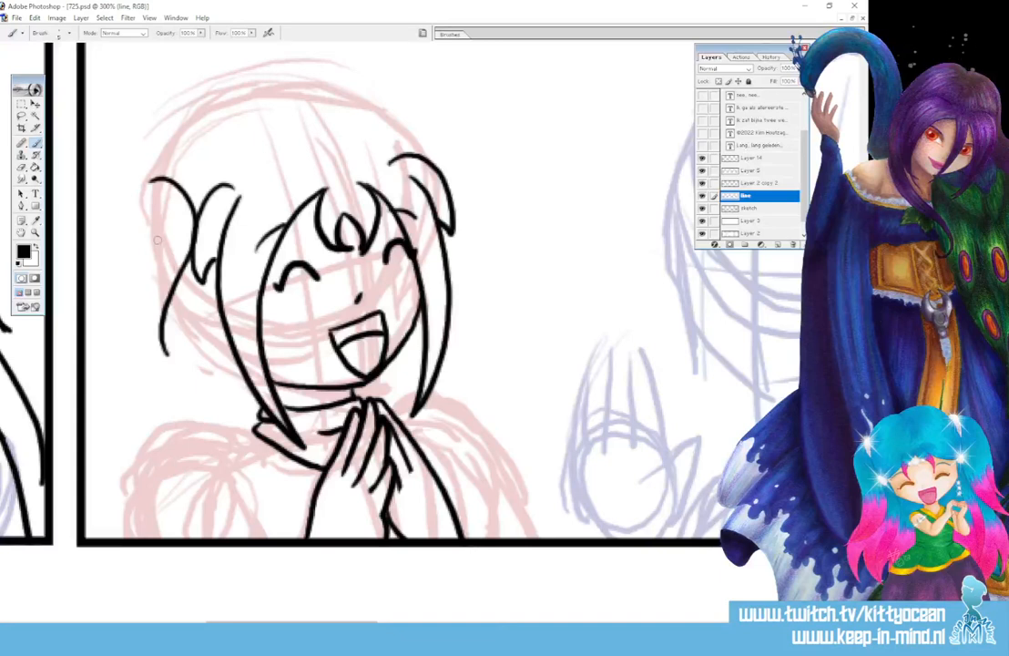
{"action": "left_click_drag", "start_coordinate": [156, 245], "coordinate": [166, 347]}
{"action": "mouse_move", "coordinate": [171, 178]}
{"action": "left_mouse_down"}
{"action": "mouse_move", "coordinate": [155, 168]}
{"action": "mouse_move", "coordinate": [116, 234]}
{"action": "mouse_move", "coordinate": [139, 287]}
{"action": "left_mouse_up"}
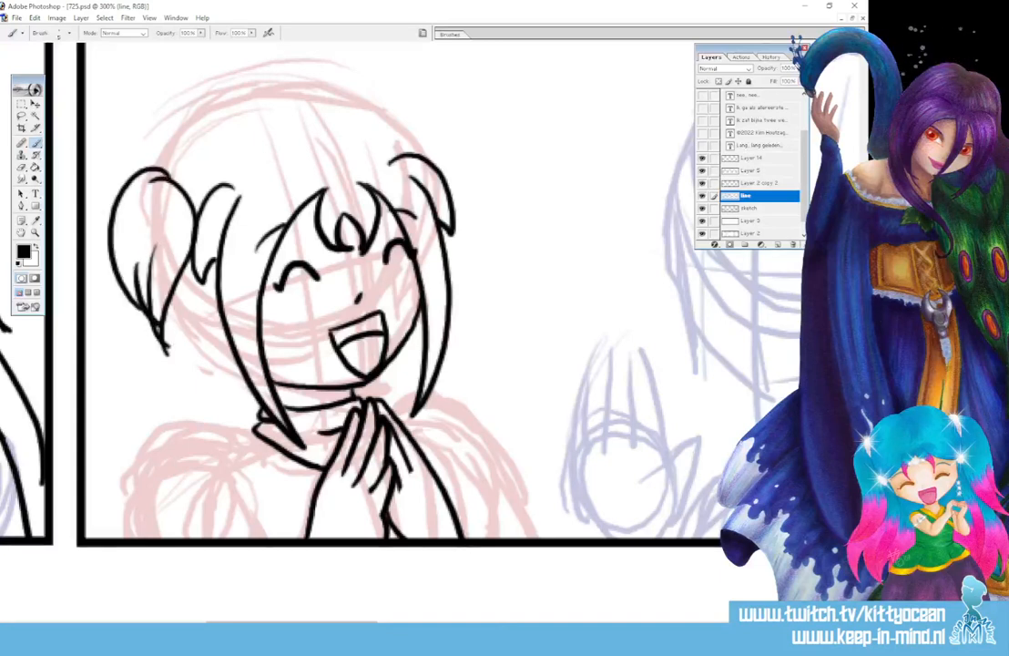
Ink the hair line across the top of the head and outline the right bun
{"action": "mouse_move", "coordinate": [166, 170]}
{"action": "left_mouse_down"}
{"action": "mouse_move", "coordinate": [195, 146]}
{"action": "mouse_move", "coordinate": [268, 133]}
{"action": "left_mouse_up"}
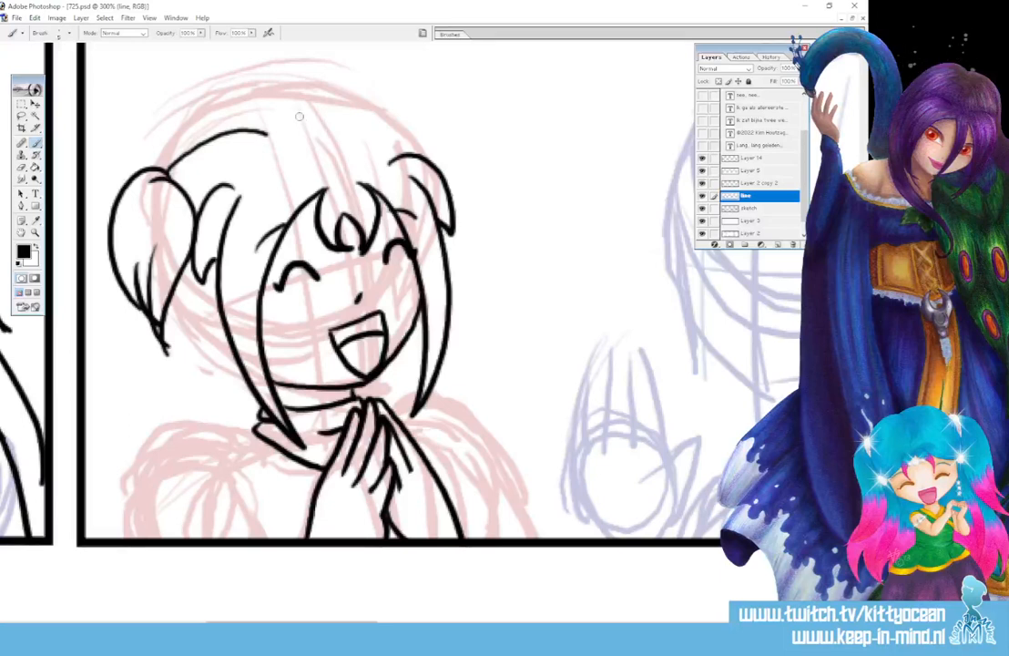
{"action": "key", "text": "ctrl+z"}
{"action": "mouse_move", "coordinate": [312, 127]}
{"action": "left_mouse_down"}
{"action": "mouse_move", "coordinate": [243, 117]}
{"action": "mouse_move", "coordinate": [151, 157]}
{"action": "left_mouse_up"}
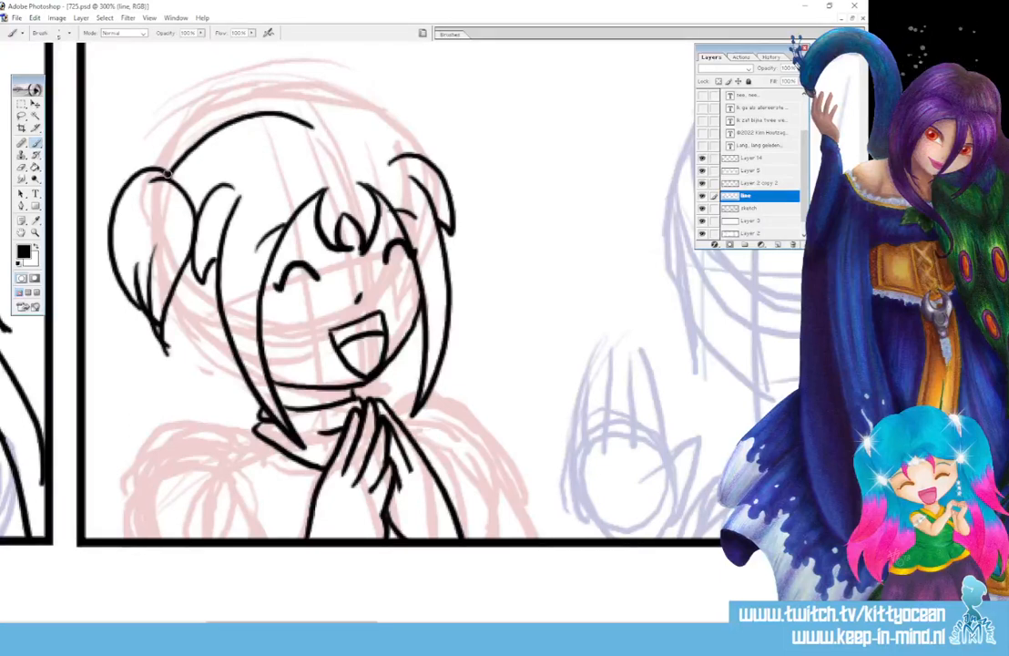
{"action": "mouse_move", "coordinate": [303, 108]}
{"action": "left_mouse_down"}
{"action": "mouse_move", "coordinate": [353, 107]}
{"action": "mouse_move", "coordinate": [414, 155]}
{"action": "left_mouse_up"}
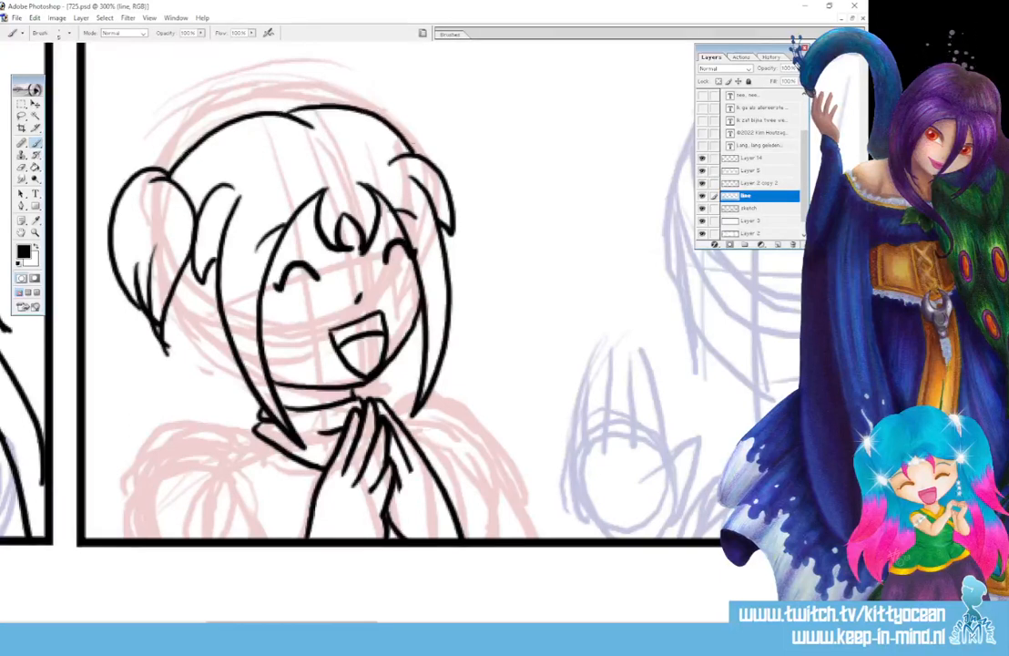
{"action": "mouse_move", "coordinate": [368, 109]}
{"action": "left_mouse_down"}
{"action": "mouse_move", "coordinate": [375, 94]}
{"action": "mouse_move", "coordinate": [456, 144]}
{"action": "mouse_move", "coordinate": [457, 233]}
{"action": "left_mouse_up"}
{"action": "left_click_drag", "start_coordinate": [453, 187], "coordinate": [459, 228]}
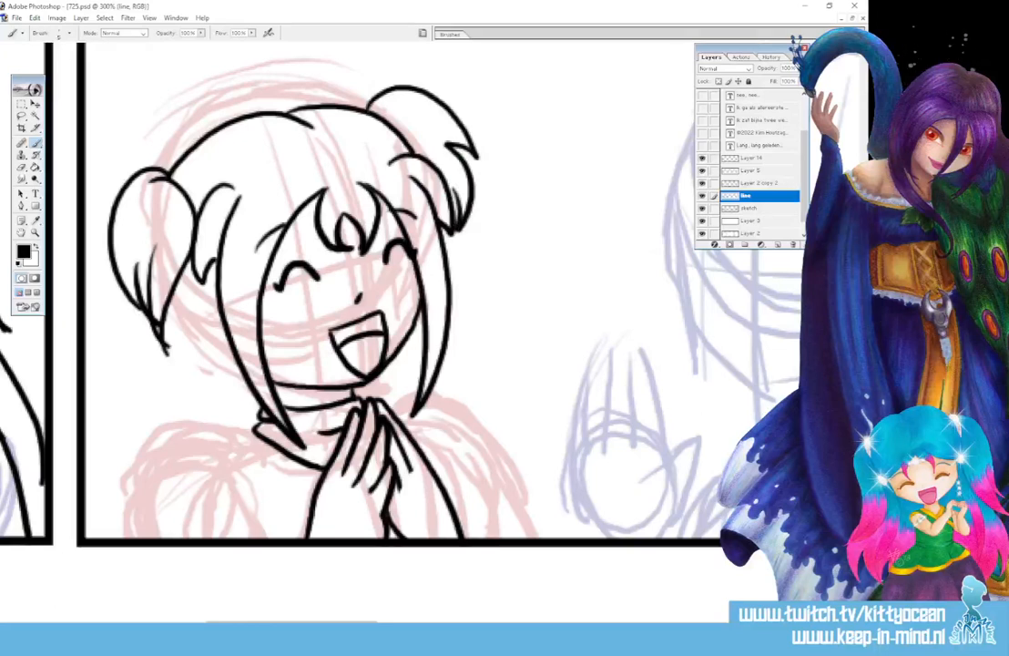
Erase and redraw the left pigtail's lower curves and outer edge, extending a hanging hair line
{"action": "left_click_drag", "start_coordinate": [152, 241], "coordinate": [170, 361]}
{"action": "mouse_move", "coordinate": [205, 394]}
{"action": "left_mouse_down"}
{"action": "mouse_move", "coordinate": [129, 237]}
{"action": "mouse_move", "coordinate": [109, 281]}
{"action": "mouse_move", "coordinate": [128, 333]}
{"action": "left_mouse_up"}
{"action": "left_click_drag", "start_coordinate": [190, 254], "coordinate": [185, 336]}
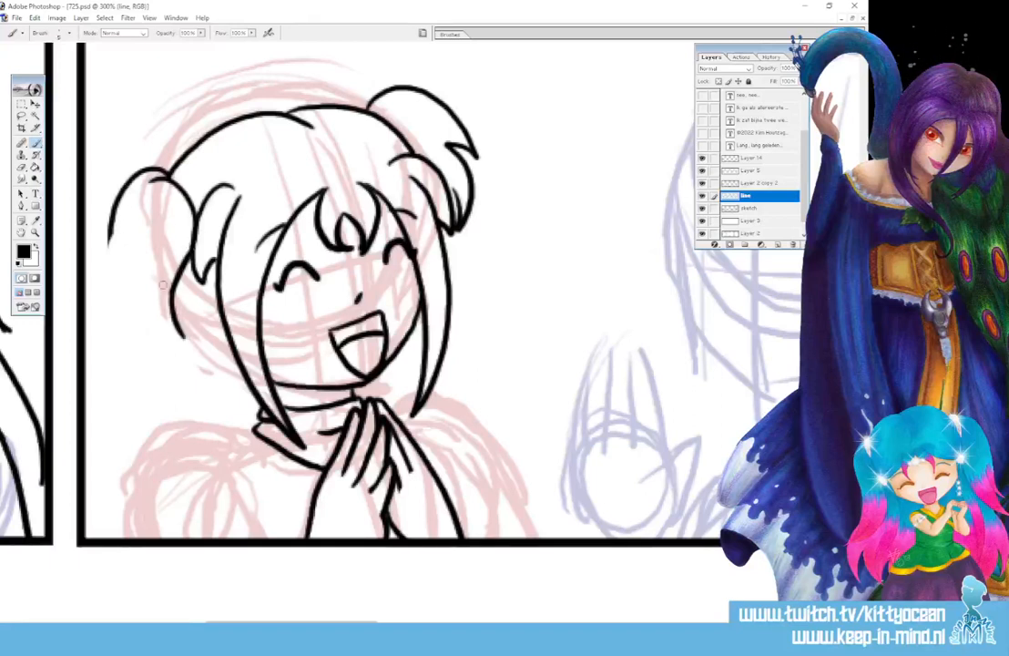
{"action": "mouse_move", "coordinate": [156, 252]}
{"action": "left_mouse_down"}
{"action": "mouse_move", "coordinate": [148, 315]}
{"action": "mouse_move", "coordinate": [184, 337]}
{"action": "left_mouse_up"}
{"action": "left_click_drag", "start_coordinate": [110, 217], "coordinate": [152, 373]}
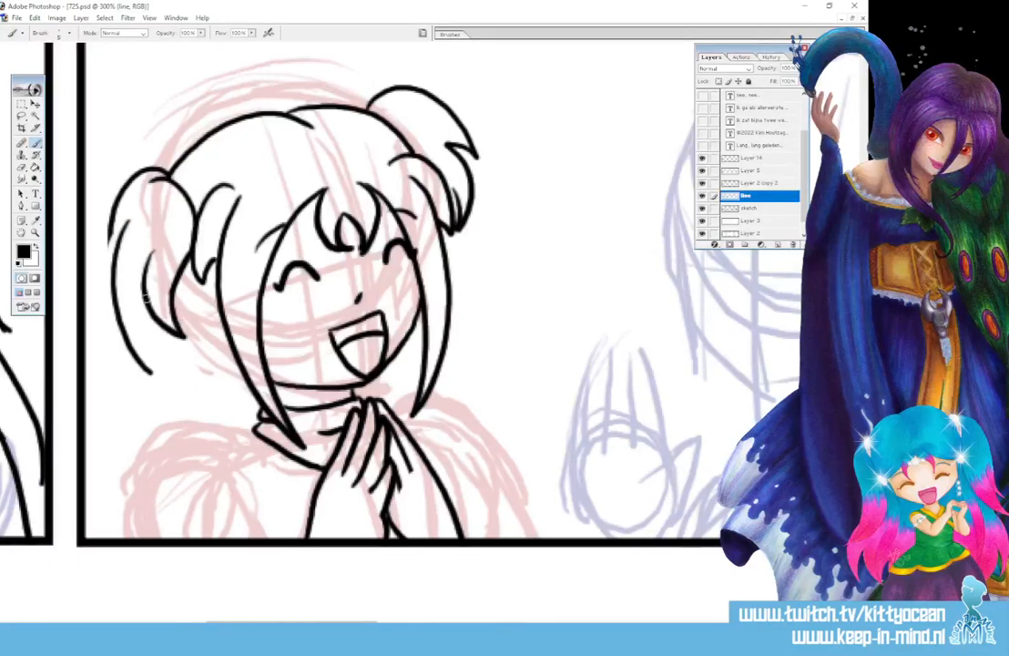
{"action": "key", "text": "ctrl+z"}
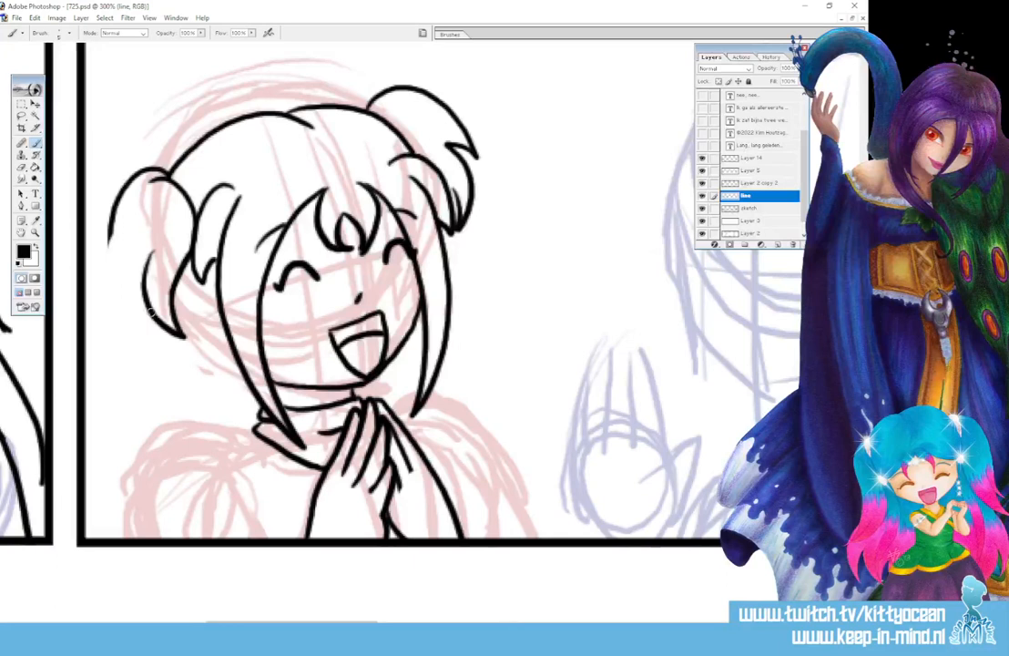
{"action": "mouse_move", "coordinate": [113, 205]}
{"action": "left_mouse_down"}
{"action": "mouse_move", "coordinate": [138, 308]}
{"action": "mouse_move", "coordinate": [164, 344]}
{"action": "mouse_move", "coordinate": [114, 285]}
{"action": "mouse_move", "coordinate": [115, 261]}
{"action": "left_mouse_up"}
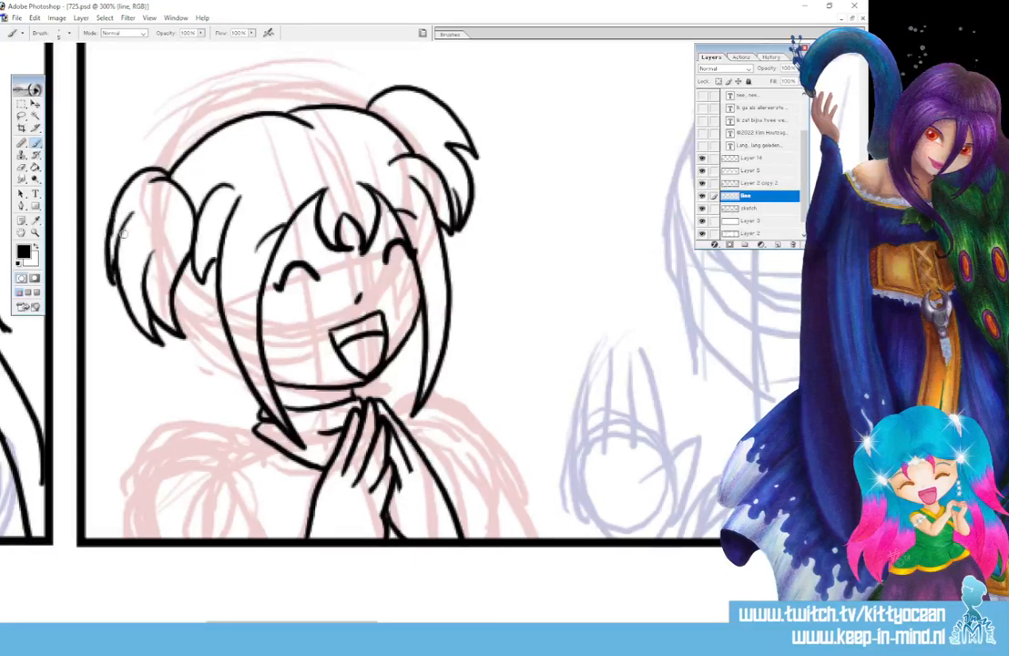
{"action": "mouse_move", "coordinate": [185, 345]}
{"action": "left_mouse_down"}
{"action": "mouse_move", "coordinate": [140, 442]}
{"action": "mouse_move", "coordinate": [202, 400]}
{"action": "left_mouse_up"}
Ink both shoulder outlines, the body's sides down to the border and a collar line
{"action": "scroll", "coordinate": [392, 292], "scroll_direction": "down", "scroll_amount": 2}
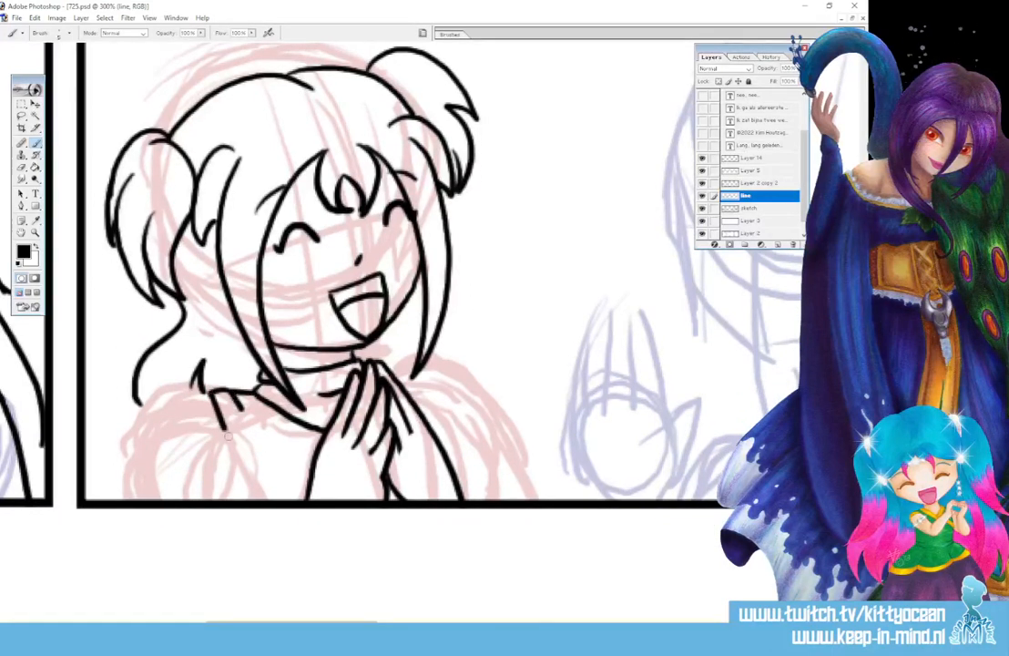
{"action": "left_click_drag", "start_coordinate": [206, 389], "coordinate": [261, 499]}
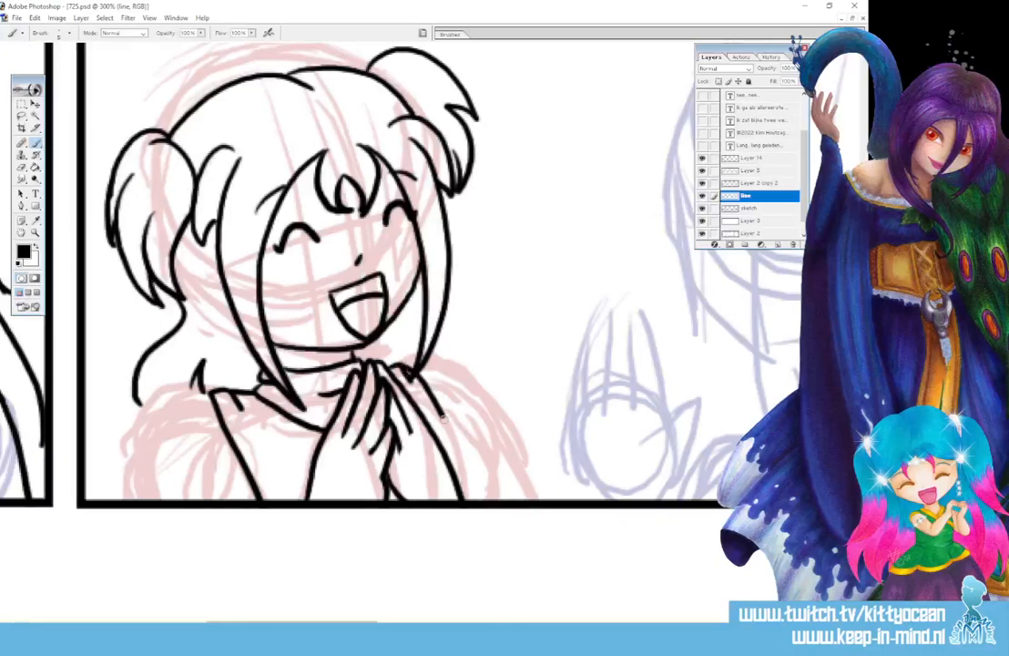
{"action": "left_click_drag", "start_coordinate": [412, 364], "coordinate": [480, 500]}
{"action": "left_click_drag", "start_coordinate": [199, 386], "coordinate": [129, 490]}
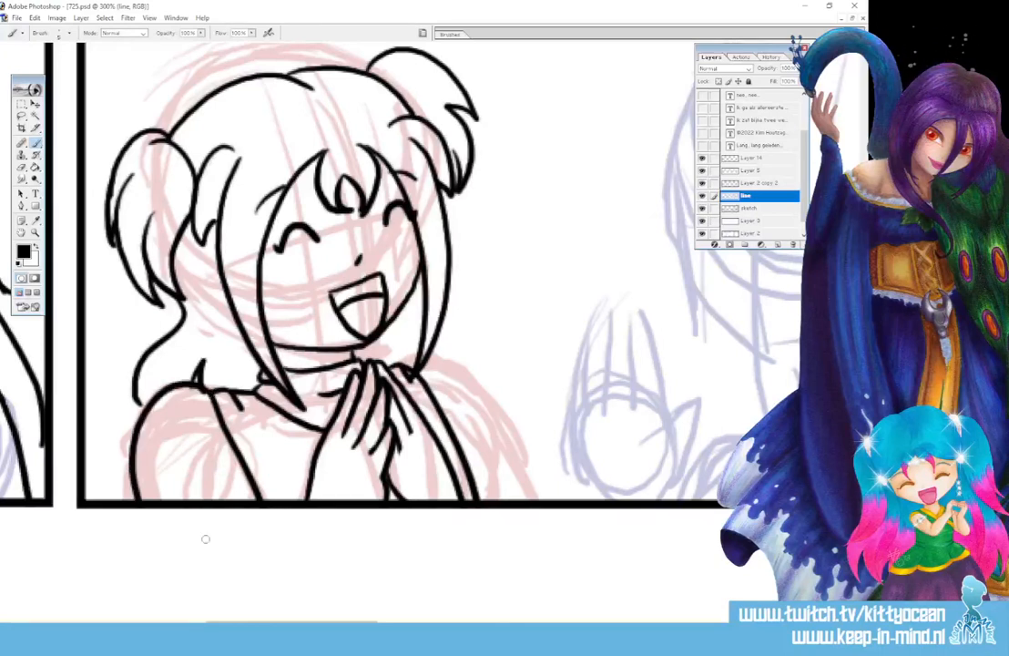
{"action": "left_click_drag", "start_coordinate": [412, 365], "coordinate": [528, 497]}
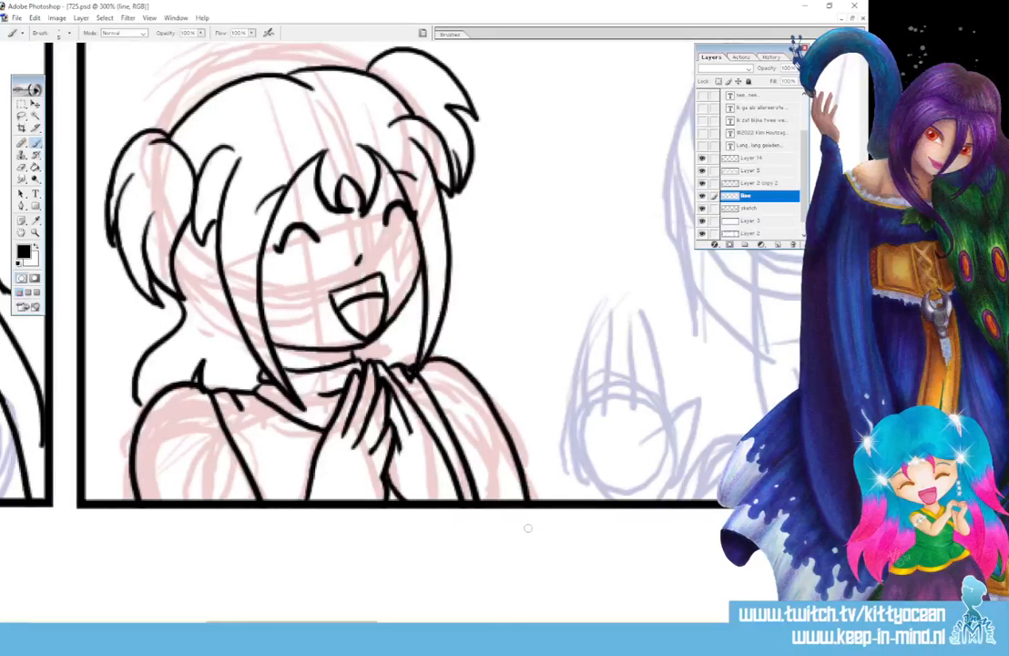
{"action": "left_click_drag", "start_coordinate": [446, 330], "coordinate": [455, 358]}
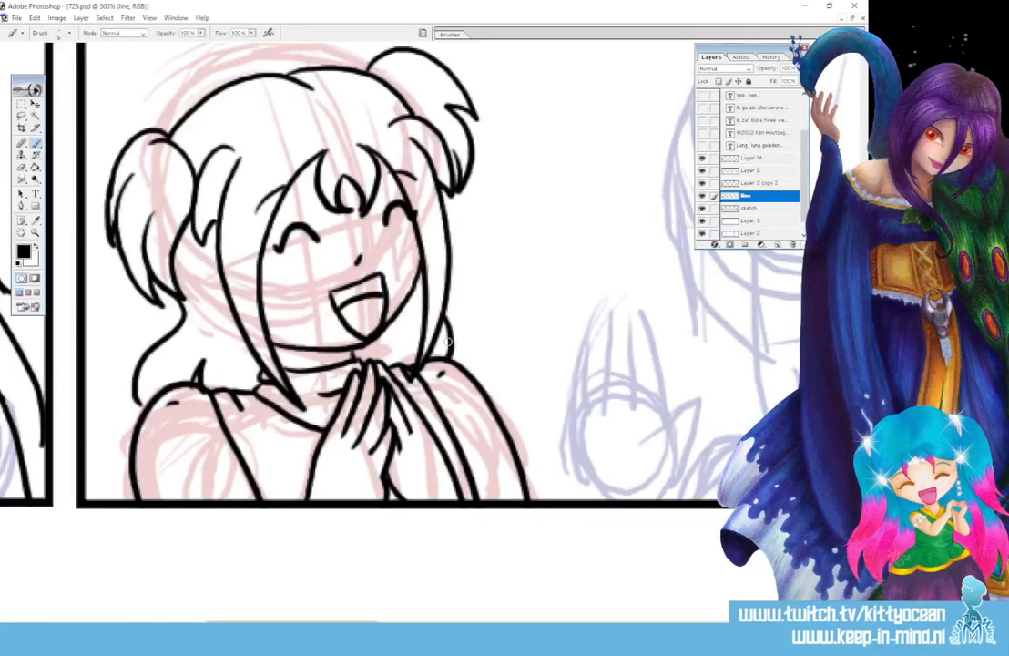
Draw a music note above the right bun and a small heart above the left pigtail
{"action": "scroll", "coordinate": [364, 274], "scroll_direction": "up", "scroll_amount": 5}
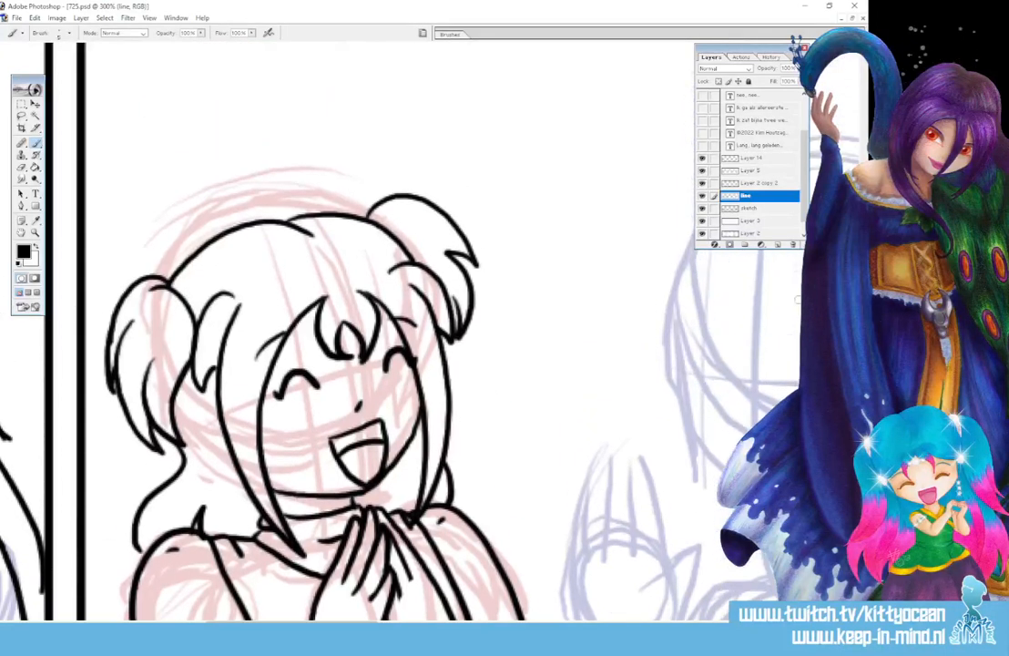
{"action": "mouse_move", "coordinate": [460, 162]}
{"action": "left_mouse_down"}
{"action": "mouse_move", "coordinate": [468, 217]}
{"action": "mouse_move", "coordinate": [512, 180]}
{"action": "left_mouse_up"}
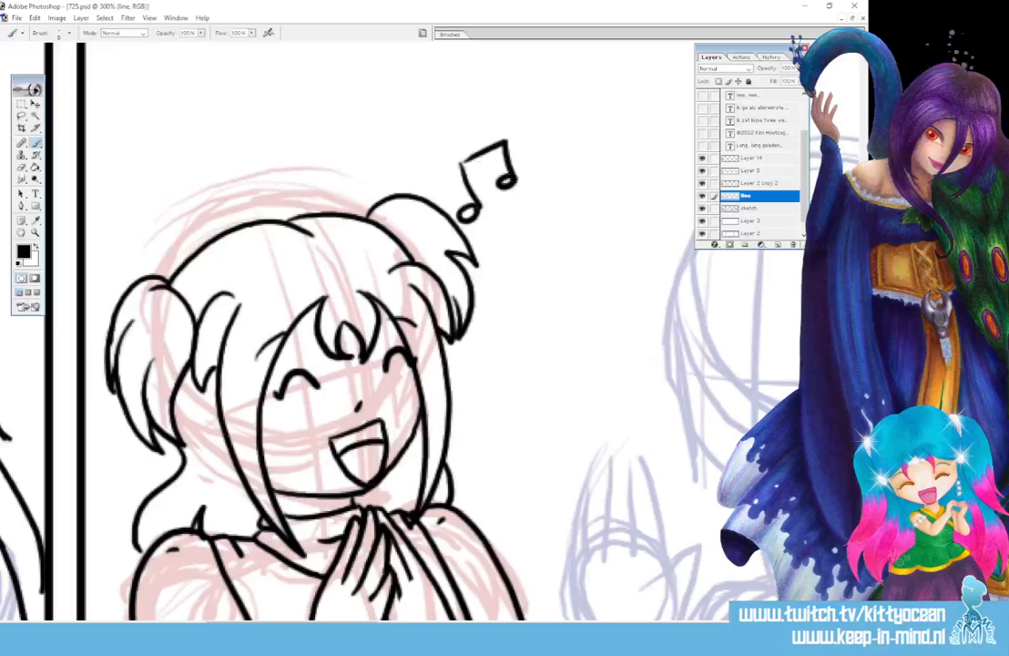
{"action": "mouse_move", "coordinate": [108, 232]}
{"action": "left_mouse_down"}
{"action": "mouse_move", "coordinate": [148, 263]}
{"action": "mouse_move", "coordinate": [121, 236]}
{"action": "mouse_move", "coordinate": [151, 226]}
{"action": "mouse_move", "coordinate": [143, 262]}
{"action": "left_mouse_up"}
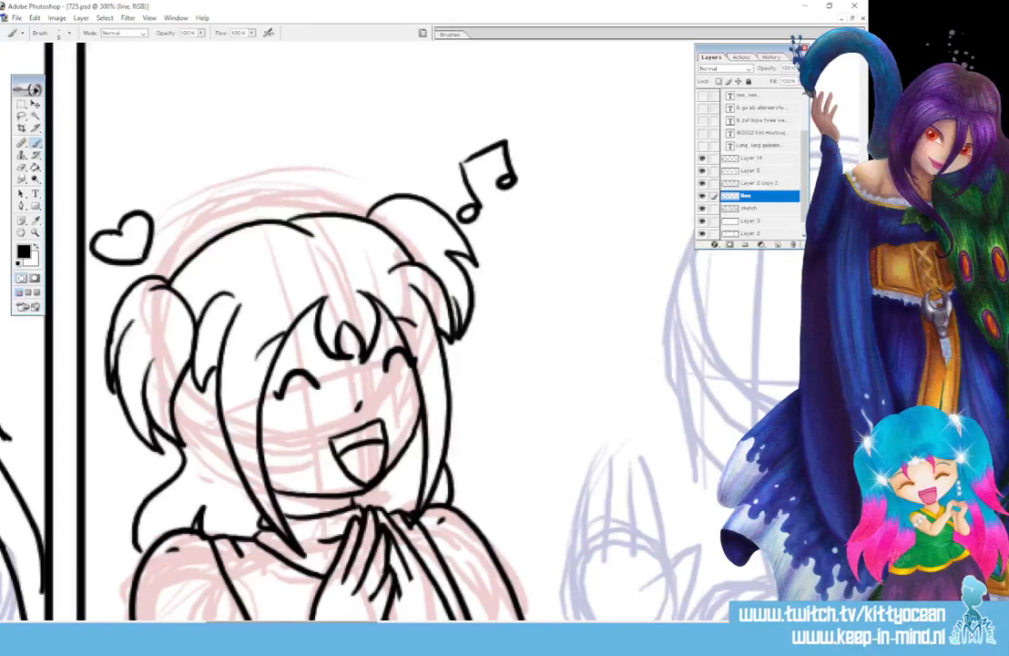
{"action": "left_click_drag", "start_coordinate": [353, 626], "coordinate": [409, 626]}
Ink the blue-sketched girl's closed eyes, lash tick, upper eyelids, nose dot and small mouth
{"action": "scroll", "coordinate": [410, 346], "scroll_direction": "down", "scroll_amount": 1}
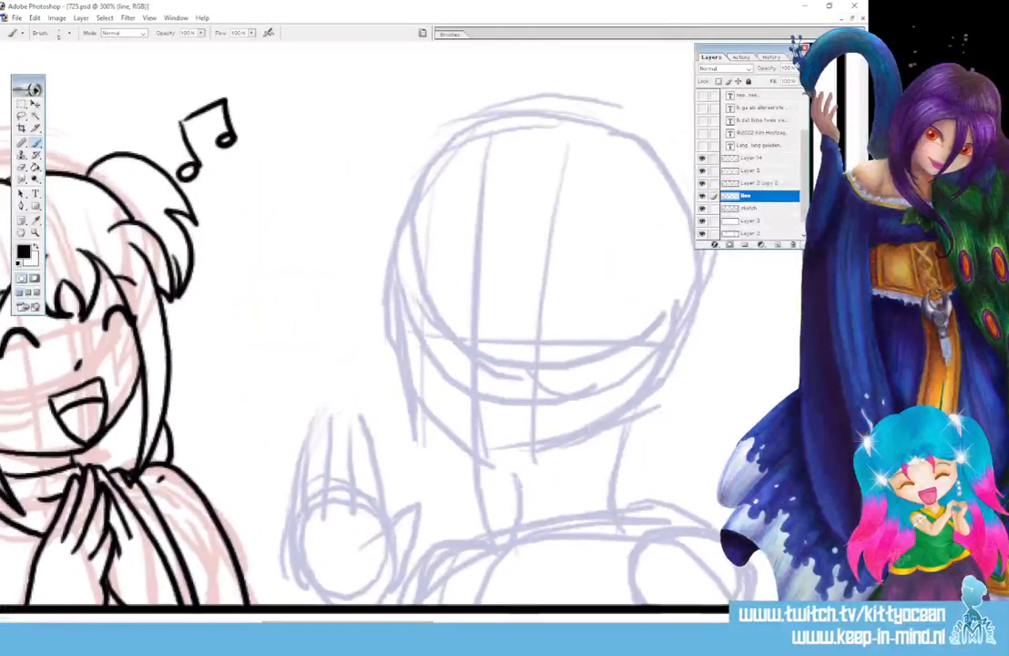
{"action": "left_click_drag", "start_coordinate": [416, 325], "coordinate": [450, 331]}
{"action": "left_click_drag", "start_coordinate": [524, 334], "coordinate": [574, 330]}
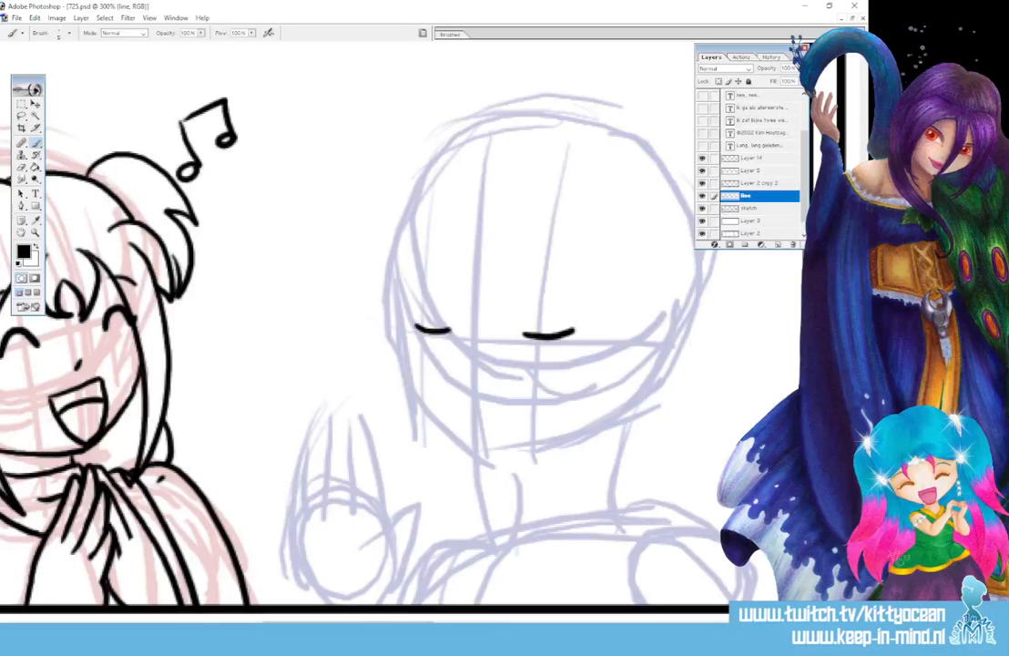
{"action": "left_click_drag", "start_coordinate": [421, 328], "coordinate": [421, 316]}
{"action": "left_click_drag", "start_coordinate": [530, 273], "coordinate": [580, 280]}
{"action": "left_click_drag", "start_coordinate": [418, 265], "coordinate": [451, 264]}
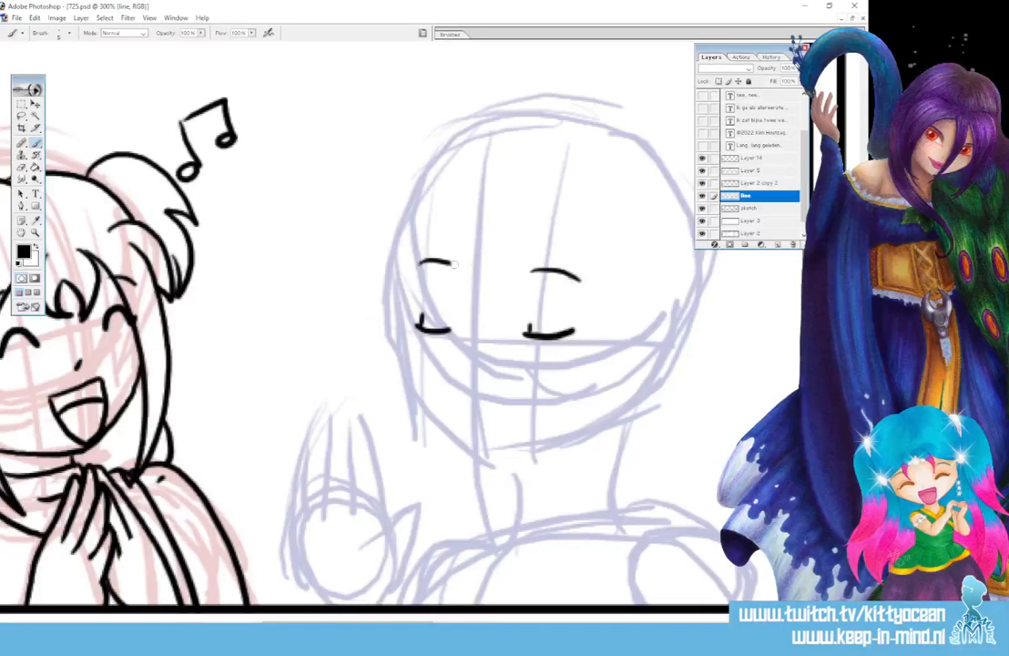
{"action": "left_click", "coordinate": [472, 368]}
{"action": "left_click_drag", "start_coordinate": [502, 407], "coordinate": [526, 398]}
Ink long hair strands on both sides and the fringe parting, erasing overlapping lower-left strokes
{"action": "scroll", "coordinate": [364, 318], "scroll_direction": "down", "scroll_amount": 2}
{"action": "left_click_drag", "start_coordinate": [620, 219], "coordinate": [564, 563]}
{"action": "left_click_drag", "start_coordinate": [665, 224], "coordinate": [592, 563]}
{"action": "mouse_move", "coordinate": [614, 258]}
{"action": "left_mouse_down"}
{"action": "mouse_move", "coordinate": [425, 212]}
{"action": "mouse_move", "coordinate": [440, 489]}
{"action": "left_mouse_up"}
{"action": "mouse_move", "coordinate": [406, 179]}
{"action": "left_mouse_down"}
{"action": "mouse_move", "coordinate": [399, 404]}
{"action": "mouse_move", "coordinate": [433, 565]}
{"action": "left_mouse_up"}
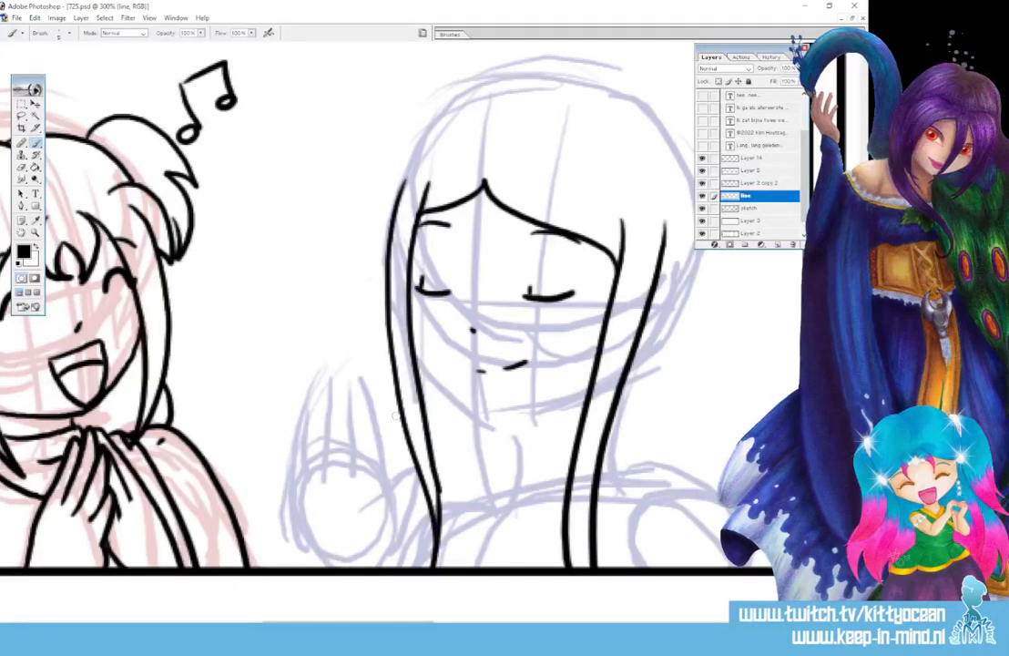
{"action": "left_click_drag", "start_coordinate": [399, 395], "coordinate": [431, 565]}
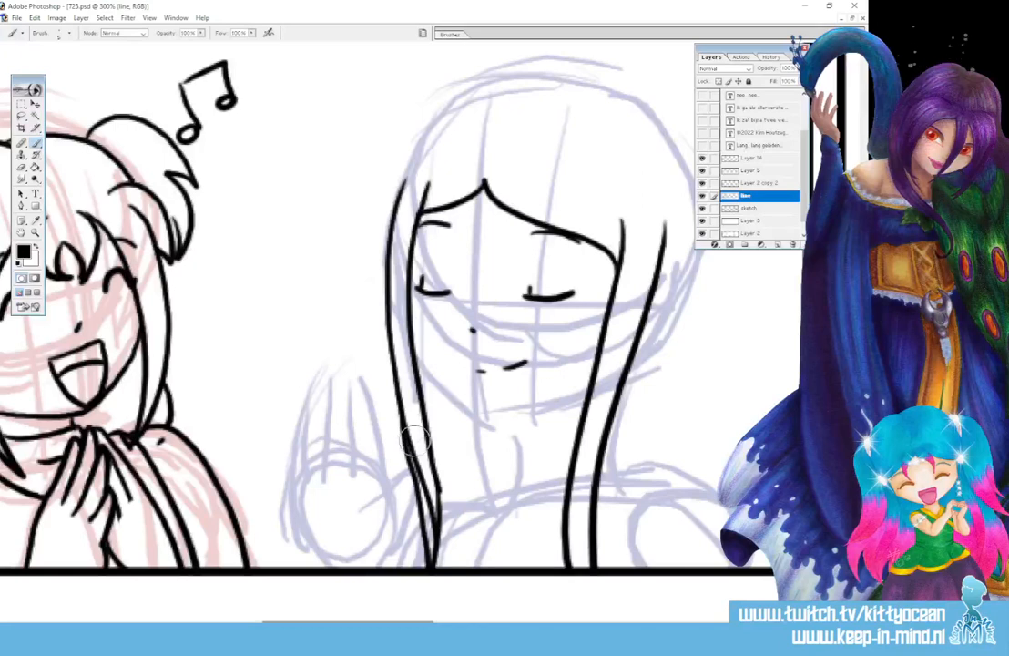
{"action": "left_click_drag", "start_coordinate": [415, 440], "coordinate": [432, 558]}
{"action": "left_click_drag", "start_coordinate": [407, 413], "coordinate": [428, 530]}
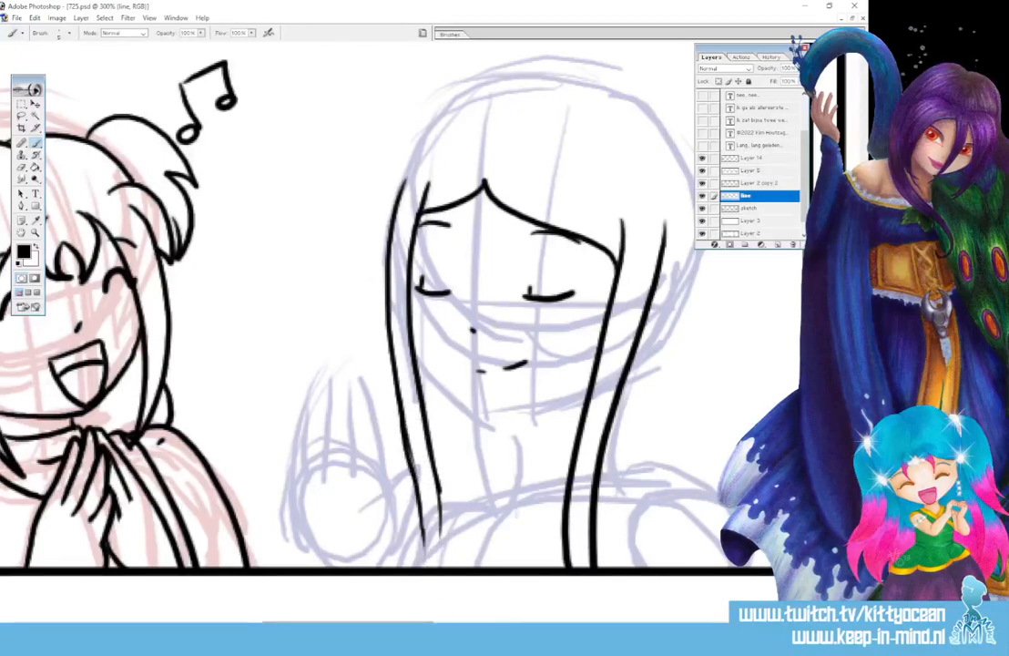
{"action": "left_click_drag", "start_coordinate": [437, 485], "coordinate": [424, 572]}
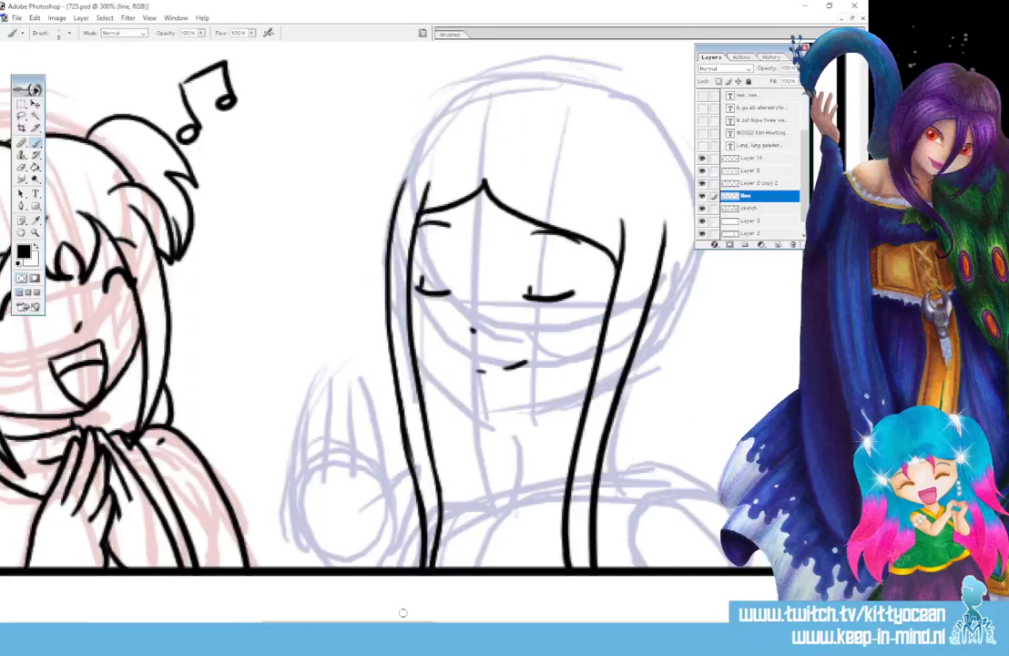
Outline the top and right of the hair, add converging strands and draw the shoulder line
{"action": "left_click_drag", "start_coordinate": [403, 613], "coordinate": [443, 612]}
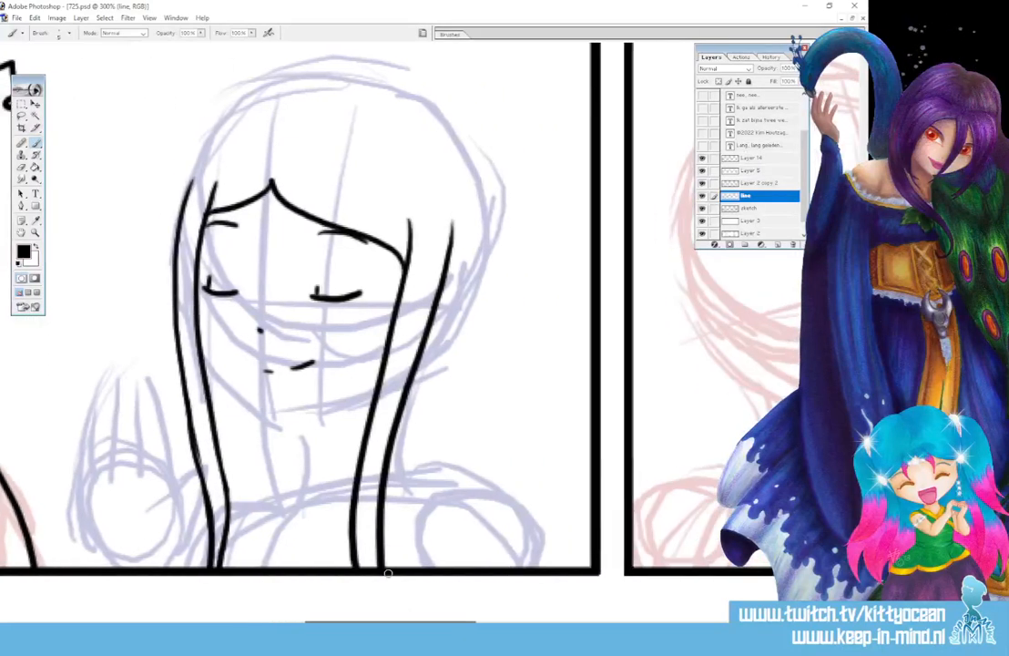
{"action": "mouse_move", "coordinate": [301, 118]}
{"action": "left_mouse_down"}
{"action": "mouse_move", "coordinate": [335, 100]}
{"action": "mouse_move", "coordinate": [451, 116]}
{"action": "mouse_move", "coordinate": [497, 283]}
{"action": "mouse_move", "coordinate": [482, 462]}
{"action": "left_mouse_up"}
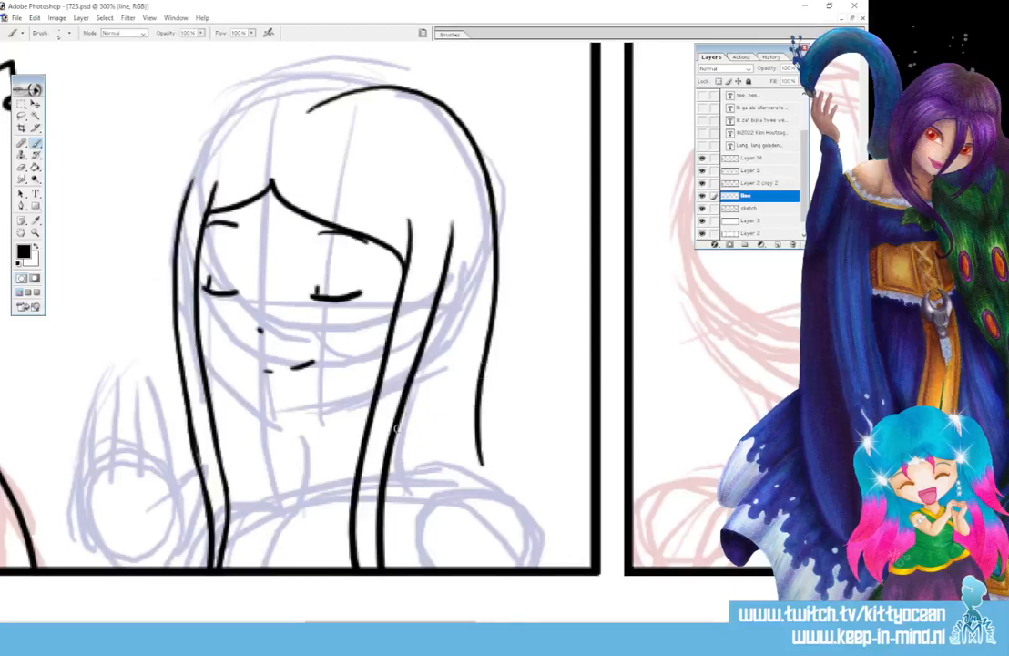
{"action": "left_click_drag", "start_coordinate": [398, 428], "coordinate": [407, 566]}
{"action": "left_click_drag", "start_coordinate": [426, 457], "coordinate": [412, 566]}
{"action": "left_click_drag", "start_coordinate": [401, 438], "coordinate": [398, 427]}
{"action": "mouse_move", "coordinate": [428, 476]}
{"action": "left_mouse_down"}
{"action": "mouse_move", "coordinate": [451, 477]}
{"action": "mouse_move", "coordinate": [551, 567]}
{"action": "left_mouse_up"}
{"action": "left_click_drag", "start_coordinate": [439, 524], "coordinate": [453, 510]}
{"action": "left_click_drag", "start_coordinate": [473, 491], "coordinate": [487, 485]}
{"action": "left_click_drag", "start_coordinate": [417, 544], "coordinate": [421, 569]}
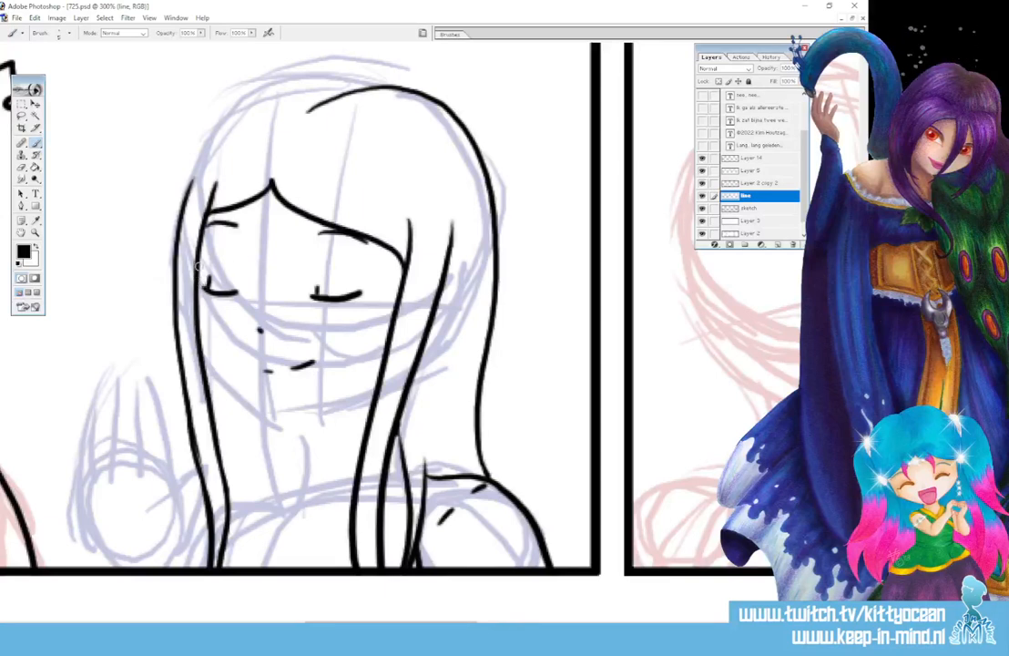
Ink the left face contour down to the chin, the neck, a small collar and the shoulder line
{"action": "mouse_move", "coordinate": [202, 279]}
{"action": "left_mouse_down"}
{"action": "mouse_move", "coordinate": [206, 355]}
{"action": "mouse_move", "coordinate": [257, 411]}
{"action": "mouse_move", "coordinate": [315, 411]}
{"action": "mouse_move", "coordinate": [378, 391]}
{"action": "left_mouse_up"}
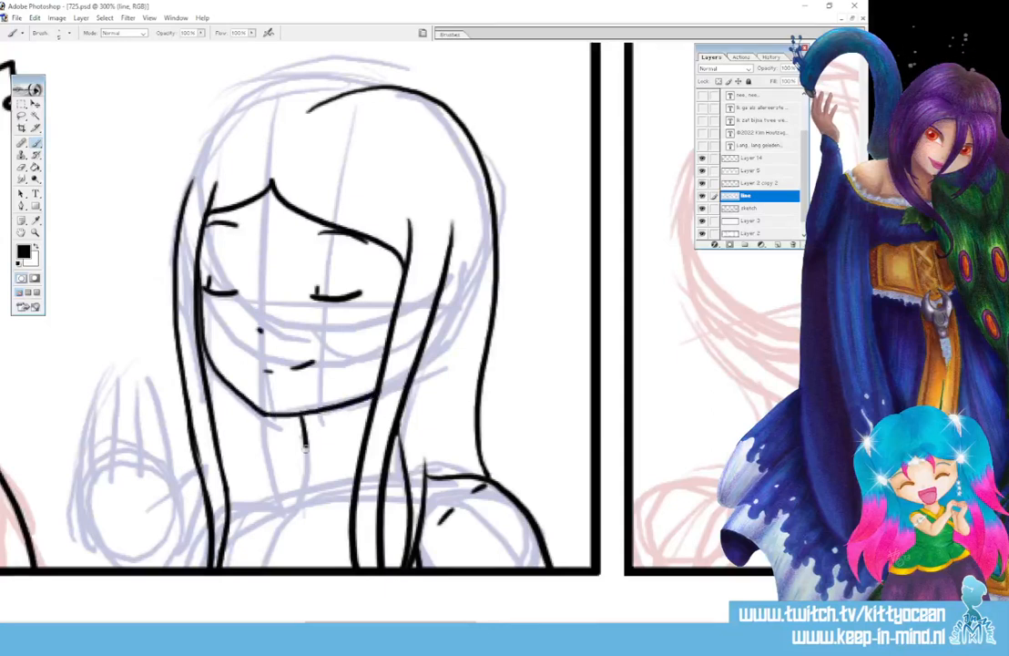
{"action": "mouse_move", "coordinate": [305, 447]}
{"action": "left_mouse_down"}
{"action": "mouse_move", "coordinate": [298, 484]}
{"action": "mouse_move", "coordinate": [354, 497]}
{"action": "left_mouse_up"}
{"action": "mouse_move", "coordinate": [299, 477]}
{"action": "left_mouse_down"}
{"action": "mouse_move", "coordinate": [271, 483]}
{"action": "mouse_move", "coordinate": [294, 517]}
{"action": "mouse_move", "coordinate": [215, 565]}
{"action": "left_mouse_up"}
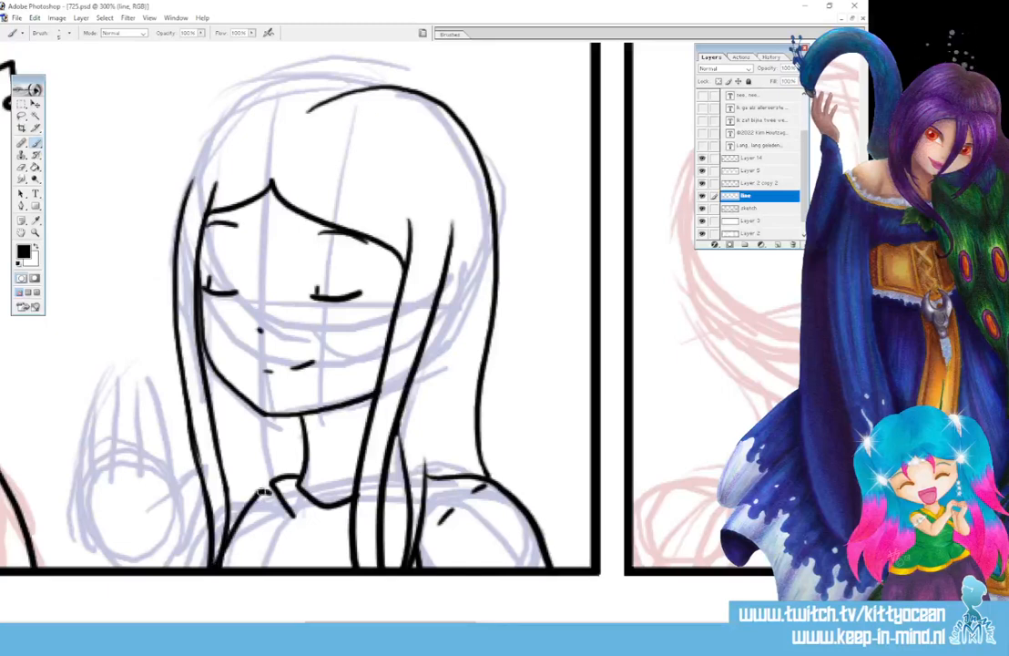
{"action": "left_click_drag", "start_coordinate": [271, 488], "coordinate": [224, 492]}
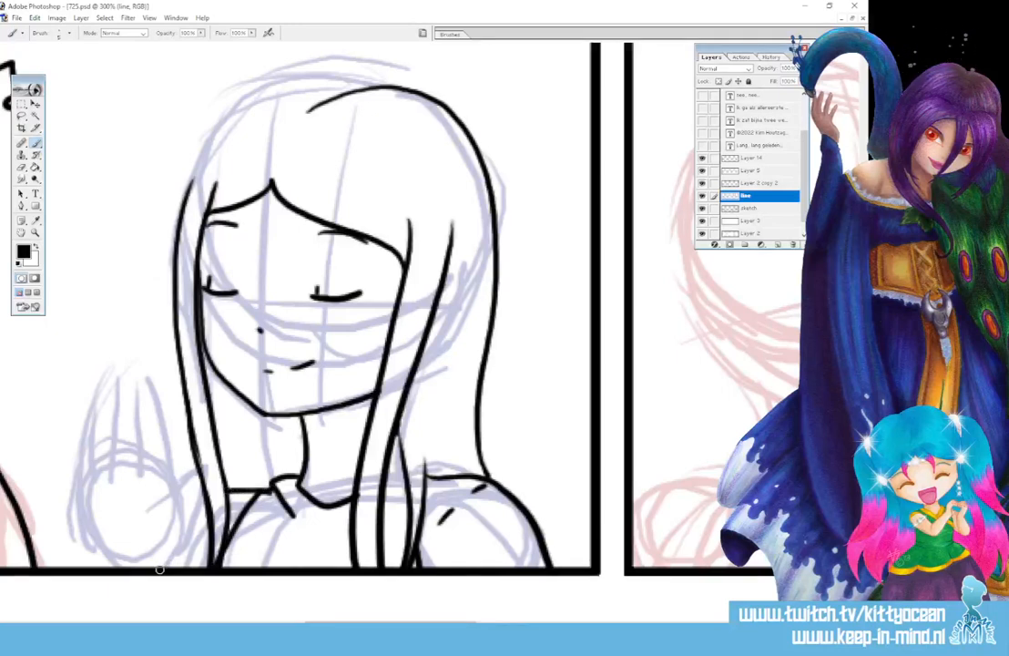
Outline the raised waving hand with thumb, fingers and palm crease, erasing to fix the fingertip and wrist
{"action": "mouse_move", "coordinate": [161, 570]}
{"action": "left_mouse_down"}
{"action": "mouse_move", "coordinate": [188, 544]}
{"action": "mouse_move", "coordinate": [213, 466]}
{"action": "left_mouse_up"}
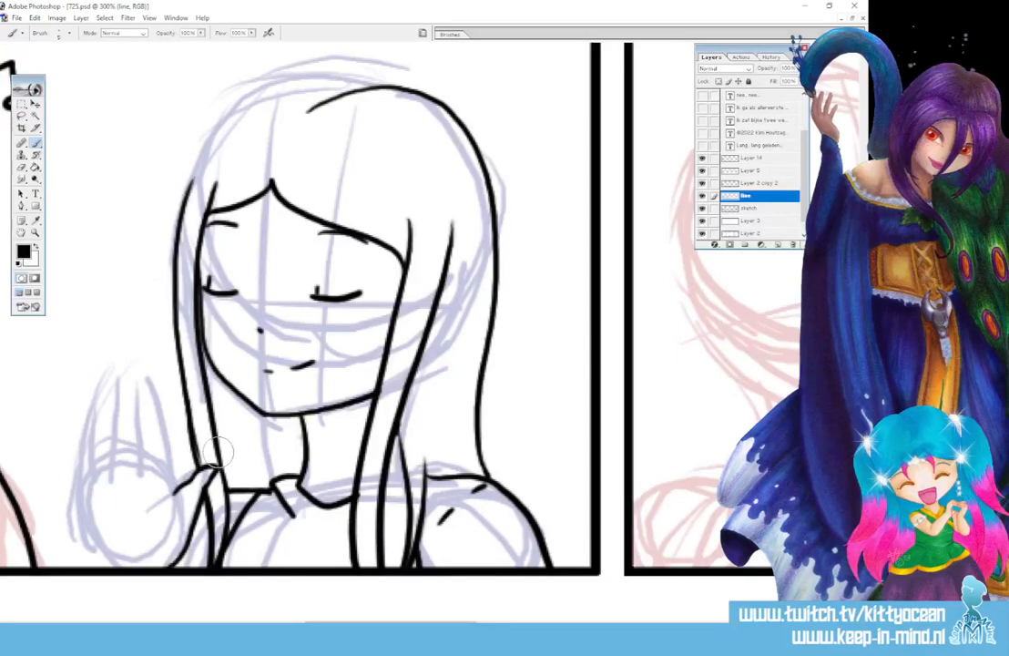
{"action": "left_click_drag", "start_coordinate": [176, 491], "coordinate": [162, 392]}
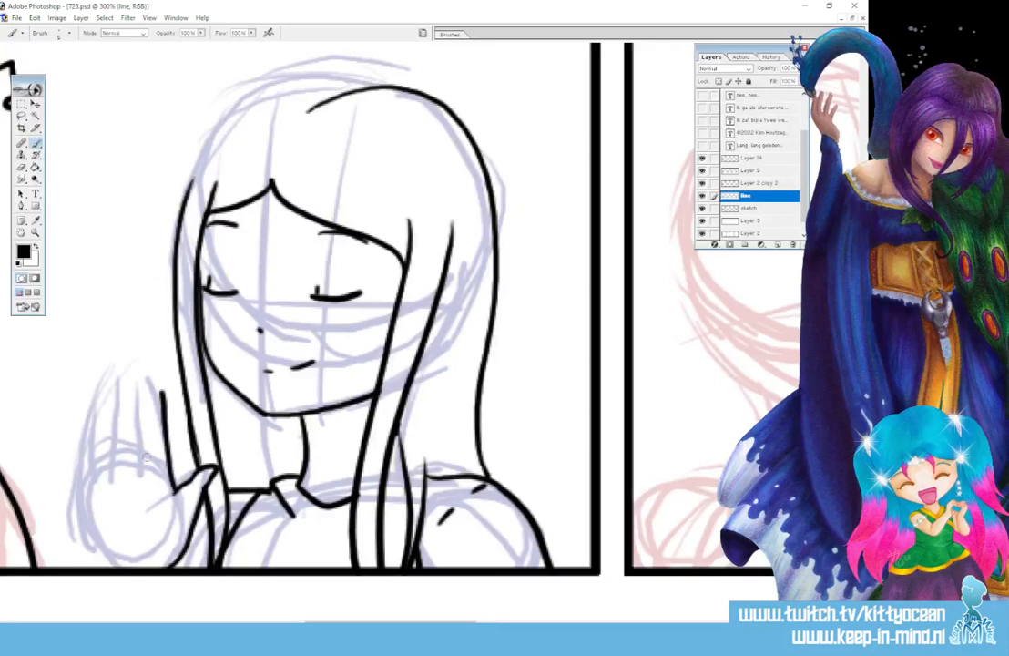
{"action": "mouse_move", "coordinate": [144, 465]}
{"action": "left_mouse_down"}
{"action": "mouse_move", "coordinate": [152, 377]}
{"action": "mouse_move", "coordinate": [162, 394]}
{"action": "left_mouse_up"}
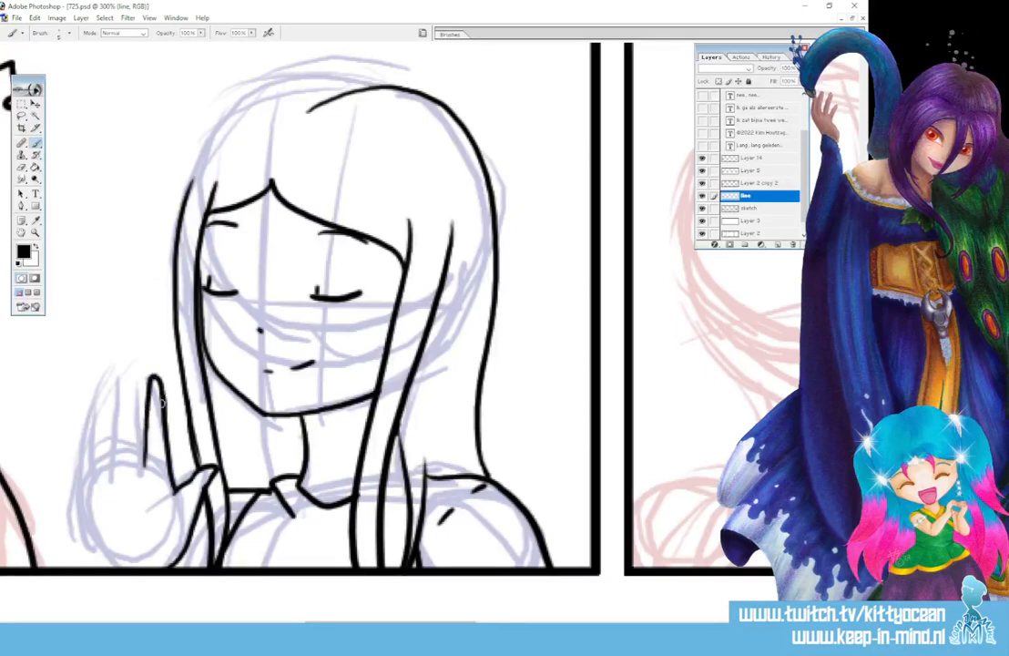
{"action": "mouse_move", "coordinate": [115, 462]}
{"action": "left_mouse_down"}
{"action": "mouse_move", "coordinate": [125, 366]}
{"action": "mouse_move", "coordinate": [142, 462]}
{"action": "mouse_move", "coordinate": [115, 442]}
{"action": "mouse_move", "coordinate": [105, 380]}
{"action": "mouse_move", "coordinate": [95, 460]}
{"action": "left_mouse_up"}
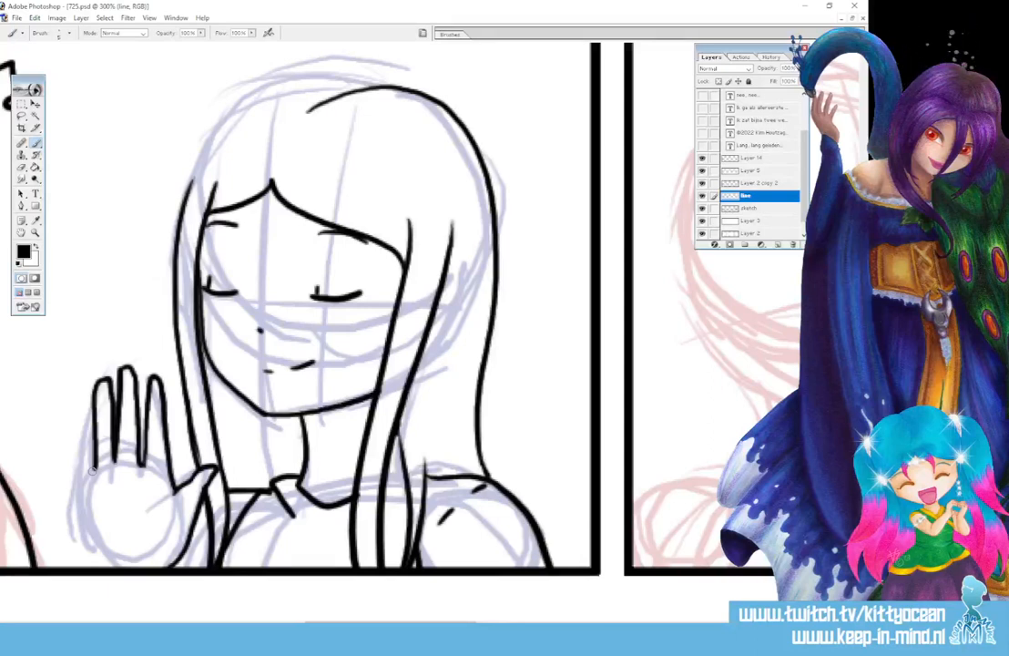
{"action": "mouse_move", "coordinate": [116, 559]}
{"action": "left_mouse_down"}
{"action": "mouse_move", "coordinate": [92, 533]}
{"action": "mouse_move", "coordinate": [76, 415]}
{"action": "mouse_move", "coordinate": [84, 410]}
{"action": "left_mouse_up"}
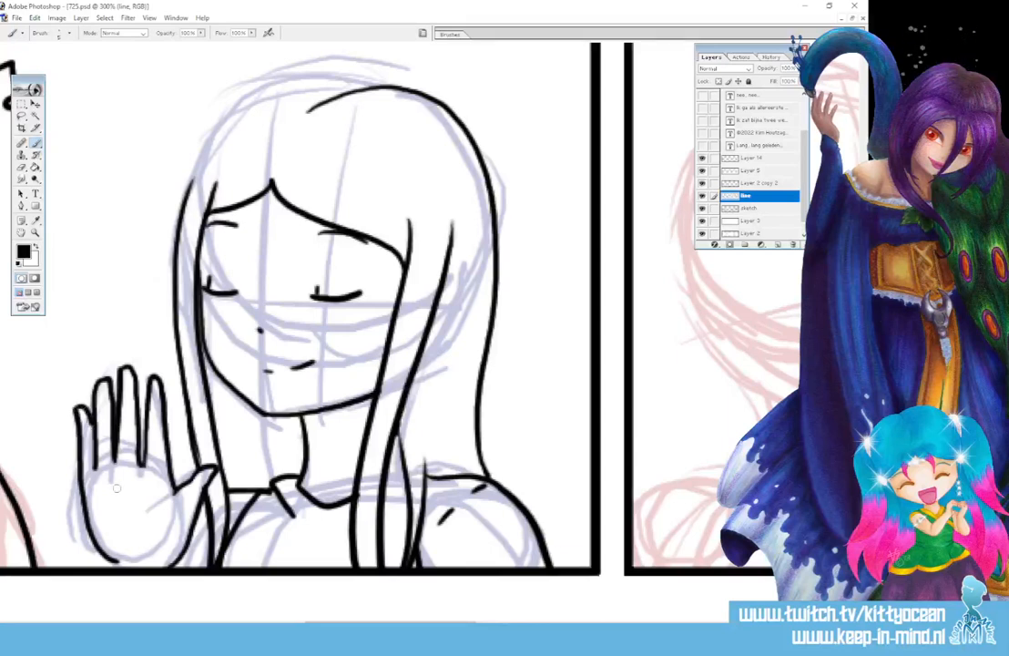
{"action": "left_click_drag", "start_coordinate": [108, 484], "coordinate": [147, 481]}
{"action": "left_click_drag", "start_coordinate": [78, 401], "coordinate": [79, 456]}
{"action": "key", "text": "b"}
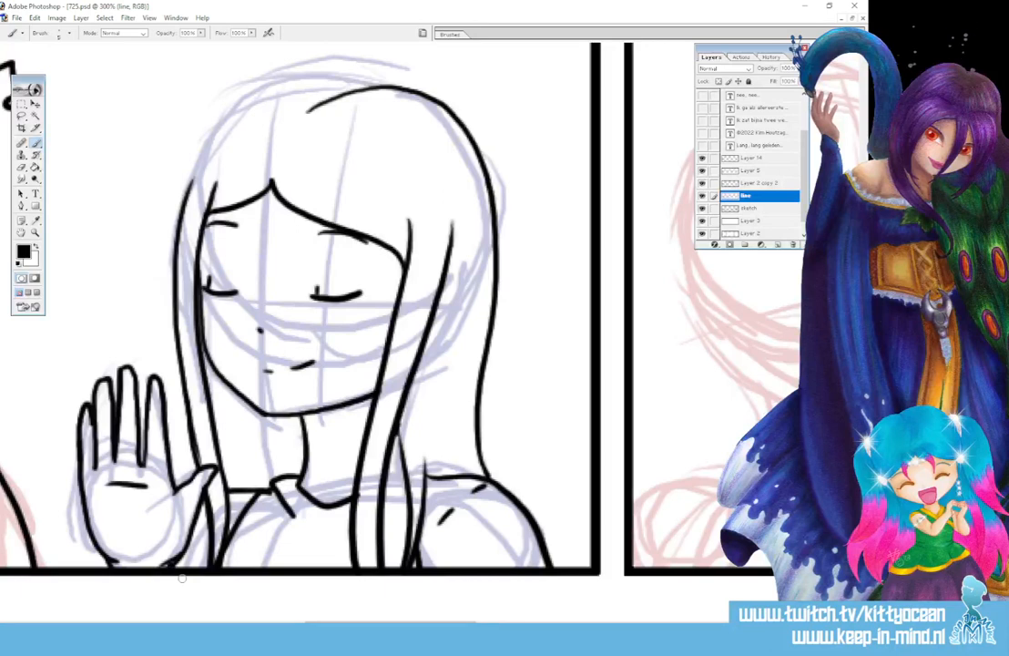
{"action": "key", "text": "e"}
{"action": "left_click_drag", "start_coordinate": [173, 575], "coordinate": [119, 576]}
{"action": "left_click_drag", "start_coordinate": [178, 554], "coordinate": [176, 568]}
Ink the hair outline over the top of the head and both sides of the neck
{"action": "mouse_move", "coordinate": [310, 81]}
{"action": "left_mouse_down"}
{"action": "mouse_move", "coordinate": [272, 89]}
{"action": "mouse_move", "coordinate": [202, 135]}
{"action": "mouse_move", "coordinate": [177, 219]}
{"action": "left_mouse_up"}
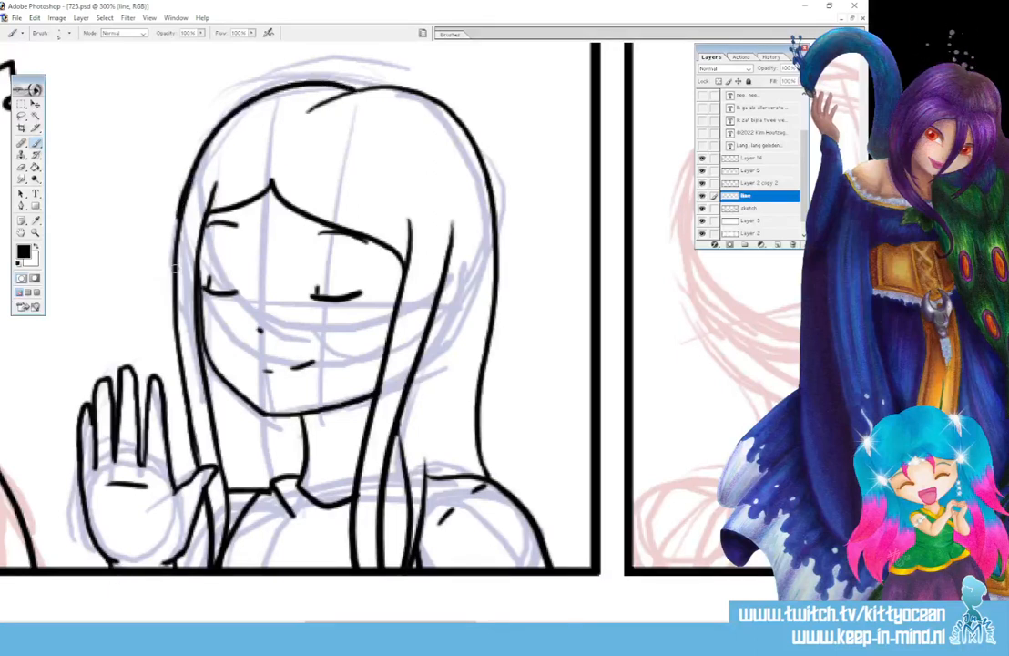
{"action": "left_click_drag", "start_coordinate": [254, 447], "coordinate": [258, 485]}
{"action": "left_click_drag", "start_coordinate": [311, 464], "coordinate": [317, 498]}
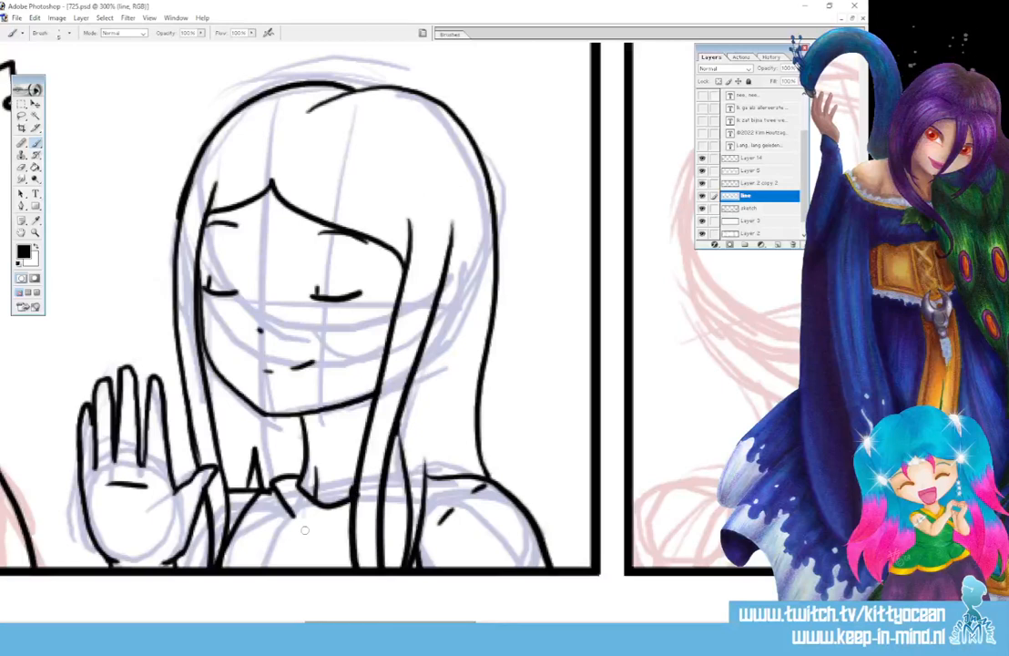
{"action": "left_click_drag", "start_coordinate": [384, 619], "coordinate": [357, 620]}
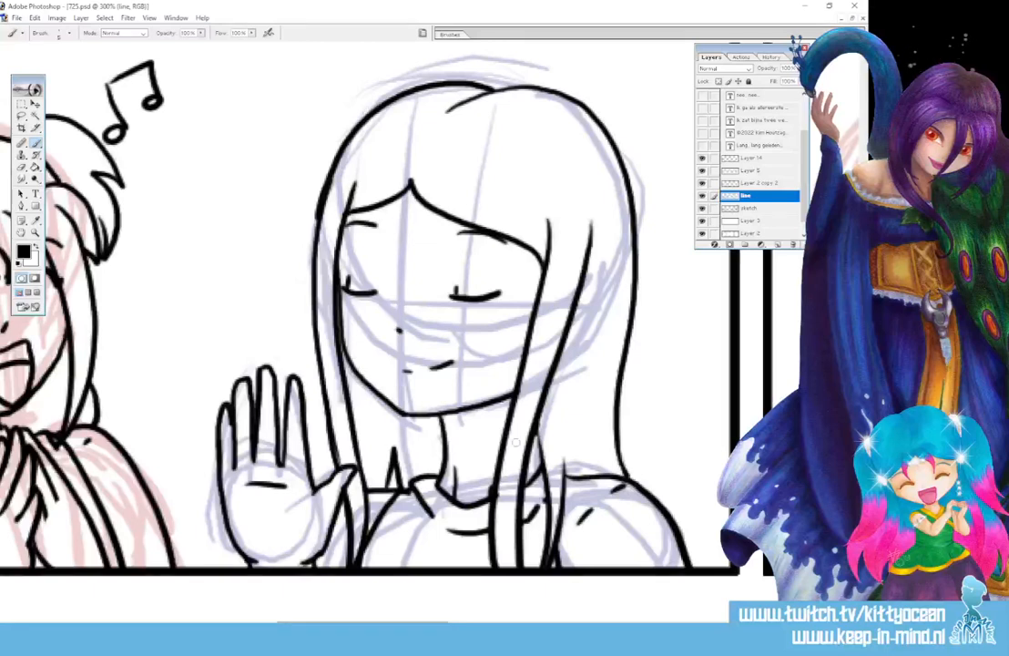
Add a short stroke inside the first girl's neck opening, then pan right to the pink sketch panel
{"action": "left_click_drag", "start_coordinate": [391, 622], "coordinate": [219, 622]}
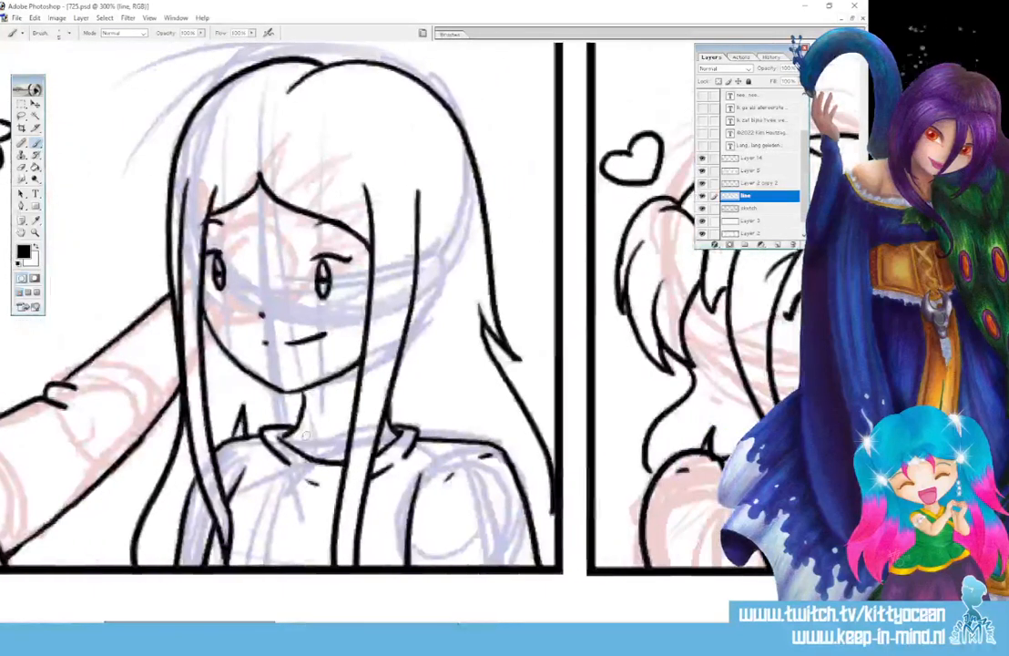
{"action": "left_click_drag", "start_coordinate": [307, 435], "coordinate": [309, 447]}
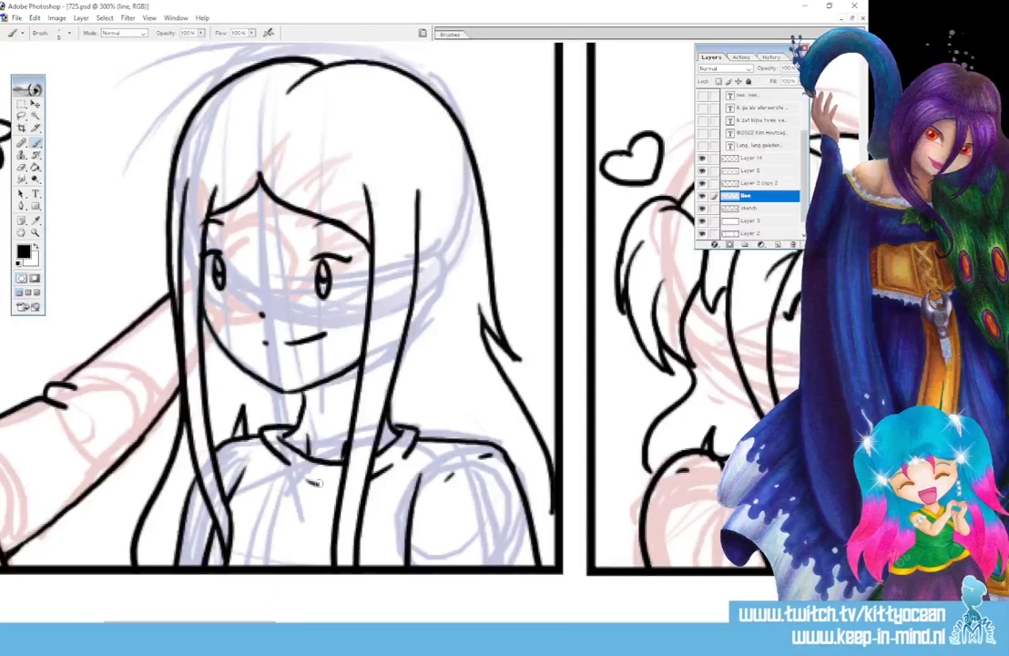
{"action": "left_click_drag", "start_coordinate": [219, 622], "coordinate": [465, 623]}
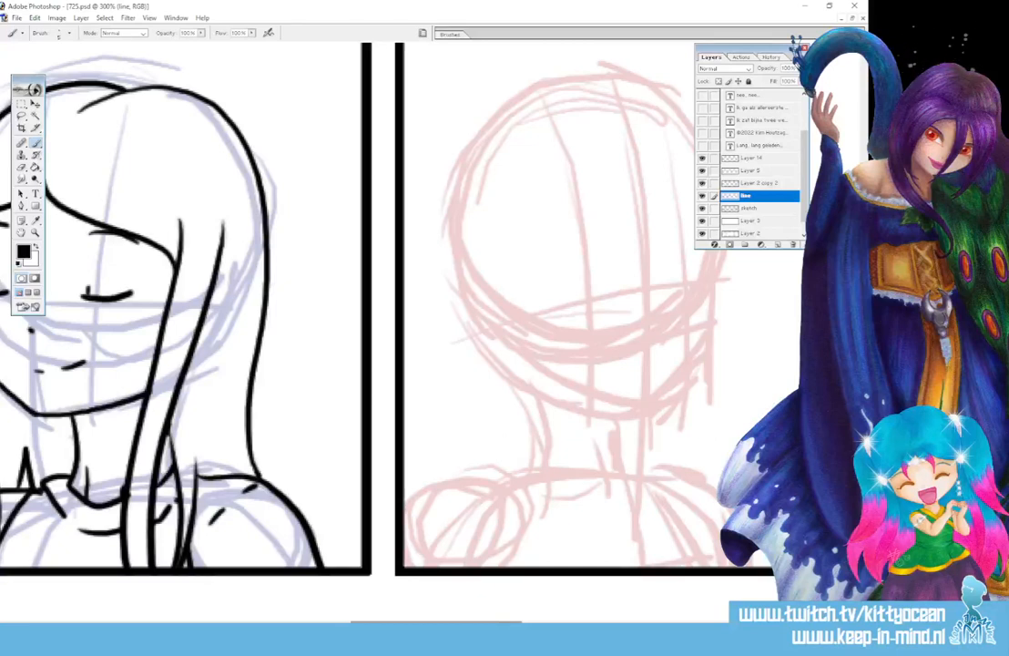
Ink the surprised girl's dot eyes, right eyelid, both eyebrows and small open mouth, redoing the right eye
{"action": "scroll", "coordinate": [346, 301], "scroll_direction": "right", "scroll_amount": 5}
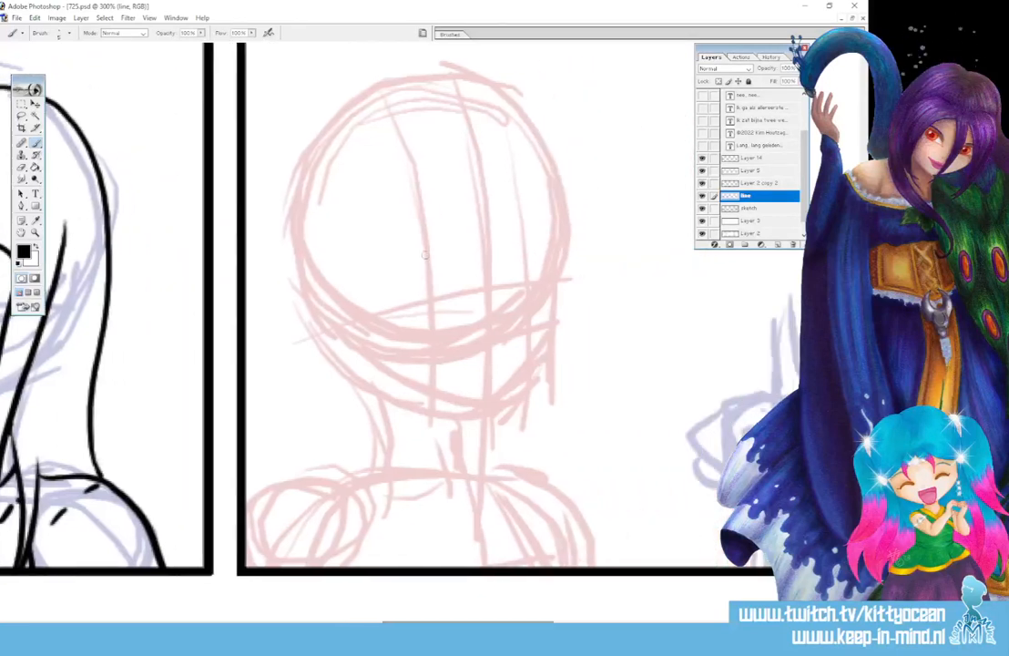
{"action": "mouse_move", "coordinate": [429, 269]}
{"action": "left_mouse_down"}
{"action": "mouse_move", "coordinate": [425, 304]}
{"action": "mouse_move", "coordinate": [434, 273]}
{"action": "left_mouse_up"}
{"action": "mouse_move", "coordinate": [524, 264]}
{"action": "left_mouse_down"}
{"action": "mouse_move", "coordinate": [520, 293]}
{"action": "mouse_move", "coordinate": [531, 271]}
{"action": "left_mouse_up"}
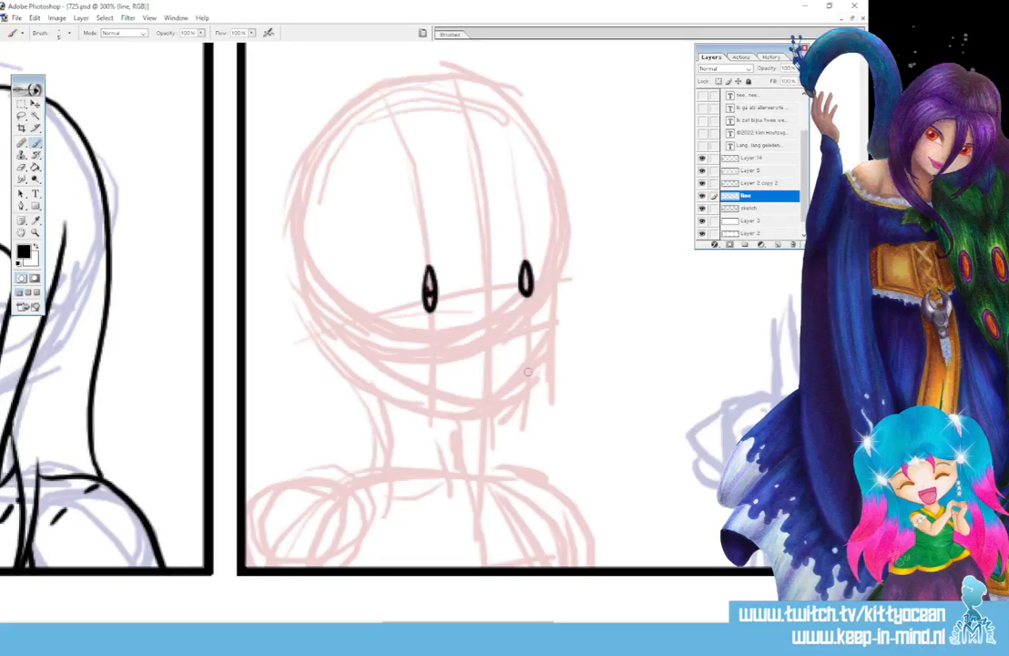
{"action": "key", "text": "ctrl+z"}
{"action": "mouse_move", "coordinate": [526, 263]}
{"action": "left_mouse_down"}
{"action": "mouse_move", "coordinate": [521, 296]}
{"action": "mouse_move", "coordinate": [527, 263]}
{"action": "mouse_move", "coordinate": [531, 283]}
{"action": "left_mouse_up"}
{"action": "mouse_move", "coordinate": [425, 292]}
{"action": "left_mouse_down"}
{"action": "mouse_move", "coordinate": [433, 289]}
{"action": "mouse_move", "coordinate": [421, 297]}
{"action": "mouse_move", "coordinate": [427, 311]}
{"action": "mouse_move", "coordinate": [434, 271]}
{"action": "left_mouse_up"}
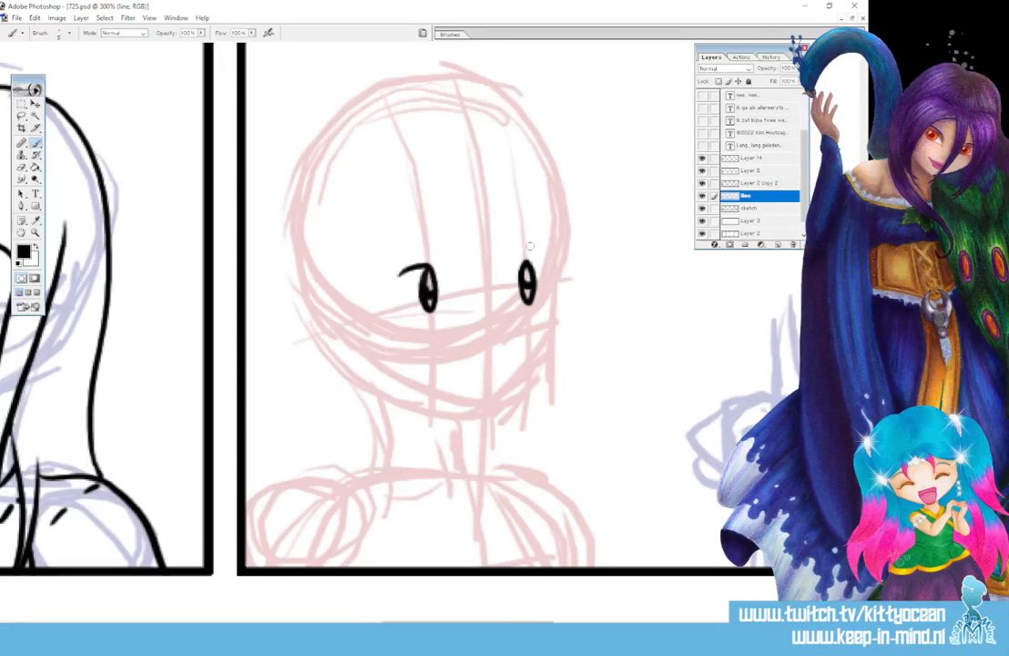
{"action": "left_click_drag", "start_coordinate": [518, 266], "coordinate": [548, 258]}
{"action": "left_click_drag", "start_coordinate": [380, 256], "coordinate": [421, 237]}
{"action": "left_click_drag", "start_coordinate": [519, 234], "coordinate": [538, 233]}
{"action": "left_click_drag", "start_coordinate": [486, 367], "coordinate": [488, 379]}
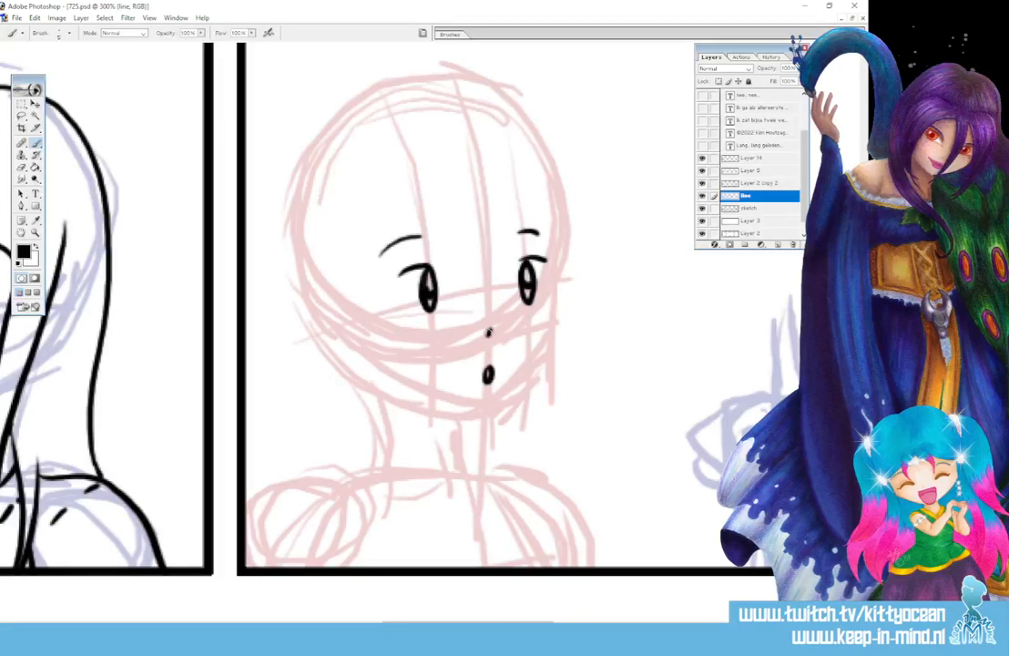
Ink the bangs, long side hair strands and curled locks at the top-left and top-right of the head
{"action": "mouse_move", "coordinate": [458, 211]}
{"action": "left_mouse_down"}
{"action": "mouse_move", "coordinate": [456, 259]}
{"action": "mouse_move", "coordinate": [492, 278]}
{"action": "mouse_move", "coordinate": [510, 202]}
{"action": "mouse_move", "coordinate": [415, 337]}
{"action": "mouse_move", "coordinate": [430, 483]}
{"action": "left_mouse_up"}
{"action": "mouse_move", "coordinate": [375, 212]}
{"action": "left_mouse_down"}
{"action": "mouse_move", "coordinate": [361, 241]}
{"action": "mouse_move", "coordinate": [398, 452]}
{"action": "mouse_move", "coordinate": [462, 484]}
{"action": "mouse_move", "coordinate": [430, 485]}
{"action": "left_mouse_up"}
{"action": "mouse_move", "coordinate": [500, 202]}
{"action": "left_mouse_down"}
{"action": "mouse_move", "coordinate": [532, 236]}
{"action": "mouse_move", "coordinate": [541, 438]}
{"action": "mouse_move", "coordinate": [523, 487]}
{"action": "left_mouse_up"}
{"action": "mouse_move", "coordinate": [542, 193]}
{"action": "left_mouse_down"}
{"action": "mouse_move", "coordinate": [571, 261]}
{"action": "mouse_move", "coordinate": [572, 359]}
{"action": "mouse_move", "coordinate": [523, 488]}
{"action": "left_mouse_up"}
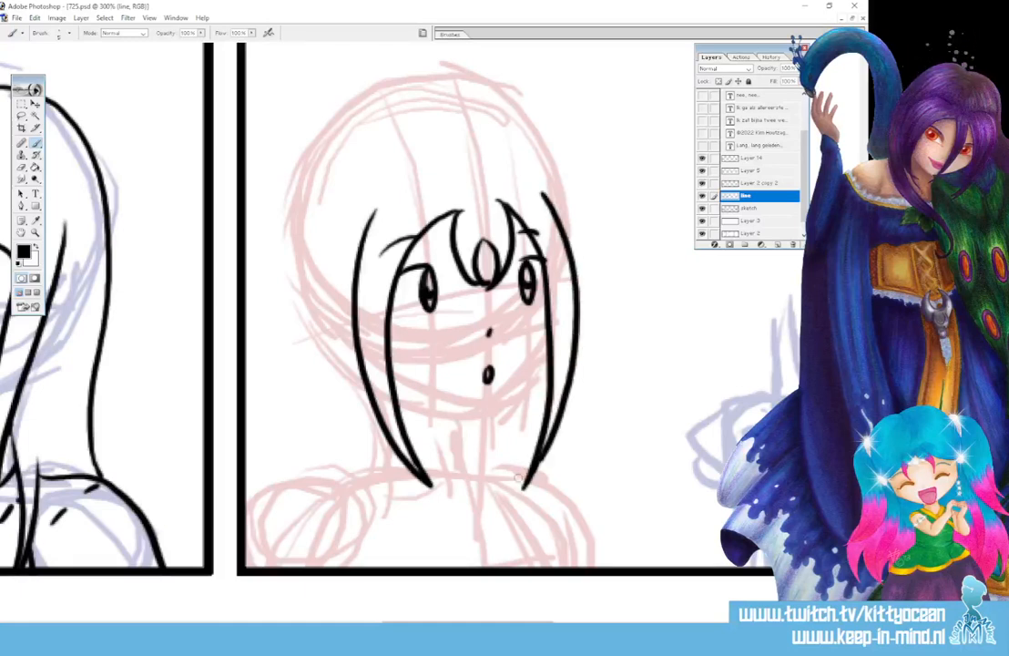
{"action": "left_click_drag", "start_coordinate": [510, 491], "coordinate": [535, 492]}
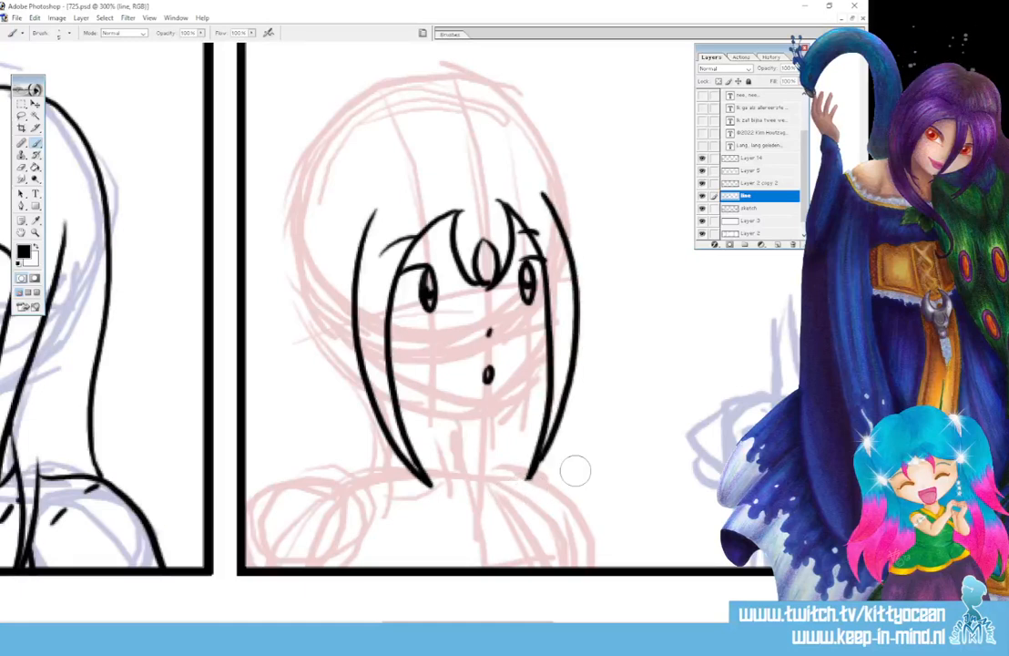
{"action": "mouse_move", "coordinate": [389, 194]}
{"action": "left_mouse_down"}
{"action": "mouse_move", "coordinate": [357, 208]}
{"action": "mouse_move", "coordinate": [339, 266]}
{"action": "left_mouse_up"}
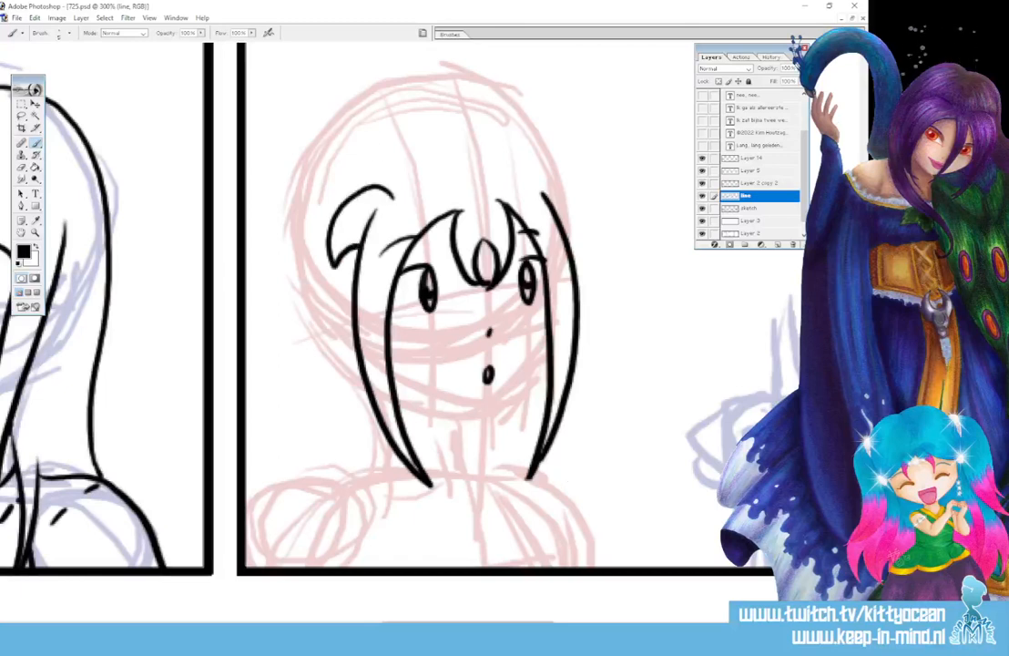
{"action": "mouse_move", "coordinate": [527, 180]}
{"action": "left_mouse_down"}
{"action": "mouse_move", "coordinate": [557, 180]}
{"action": "mouse_move", "coordinate": [583, 255]}
{"action": "left_mouse_up"}
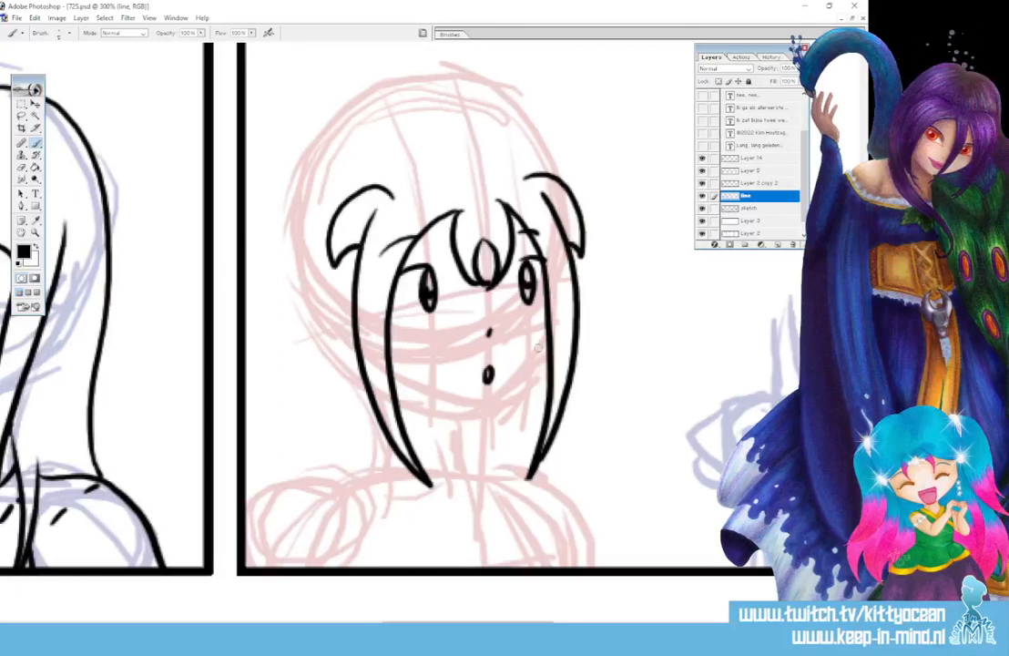
Ink the jawline between the hair strands and the collar below the chin
{"action": "mouse_move", "coordinate": [545, 342]}
{"action": "left_mouse_down"}
{"action": "mouse_move", "coordinate": [494, 403]}
{"action": "mouse_move", "coordinate": [426, 405]}
{"action": "mouse_move", "coordinate": [488, 408]}
{"action": "mouse_move", "coordinate": [417, 444]}
{"action": "mouse_move", "coordinate": [461, 466]}
{"action": "left_mouse_up"}
{"action": "mouse_move", "coordinate": [480, 456]}
{"action": "left_mouse_down"}
{"action": "mouse_move", "coordinate": [490, 461]}
{"action": "mouse_move", "coordinate": [466, 502]}
{"action": "left_mouse_up"}
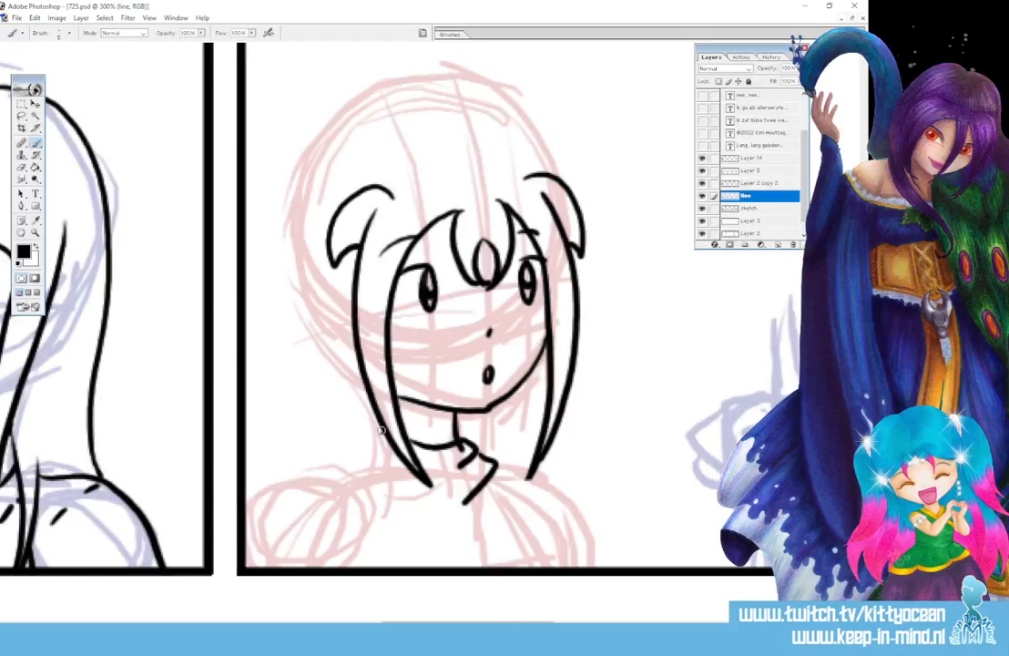
{"action": "mouse_move", "coordinate": [375, 436]}
{"action": "left_mouse_down"}
{"action": "mouse_move", "coordinate": [453, 494]}
{"action": "mouse_move", "coordinate": [475, 493]}
{"action": "left_mouse_up"}
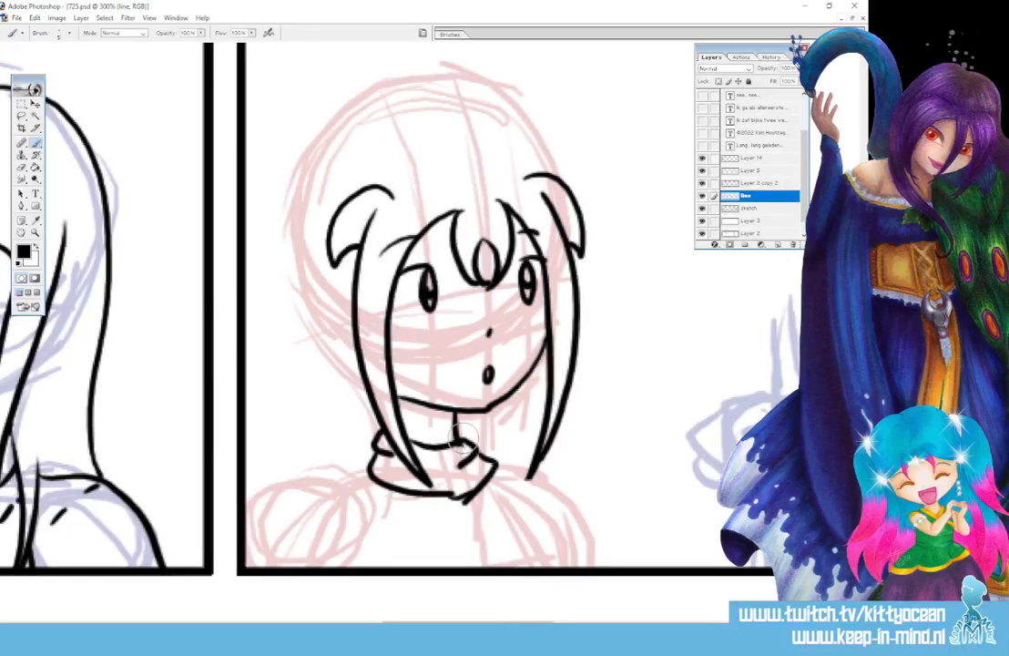
Ink the left hair bun and strand, then the top-of-head hair outline, redrawing a misplaced stroke
{"action": "mouse_move", "coordinate": [252, 205]}
{"action": "left_mouse_down"}
{"action": "mouse_move", "coordinate": [281, 169]}
{"action": "mouse_move", "coordinate": [338, 211]}
{"action": "mouse_move", "coordinate": [301, 365]}
{"action": "left_mouse_up"}
{"action": "left_click_drag", "start_coordinate": [292, 261], "coordinate": [298, 363]}
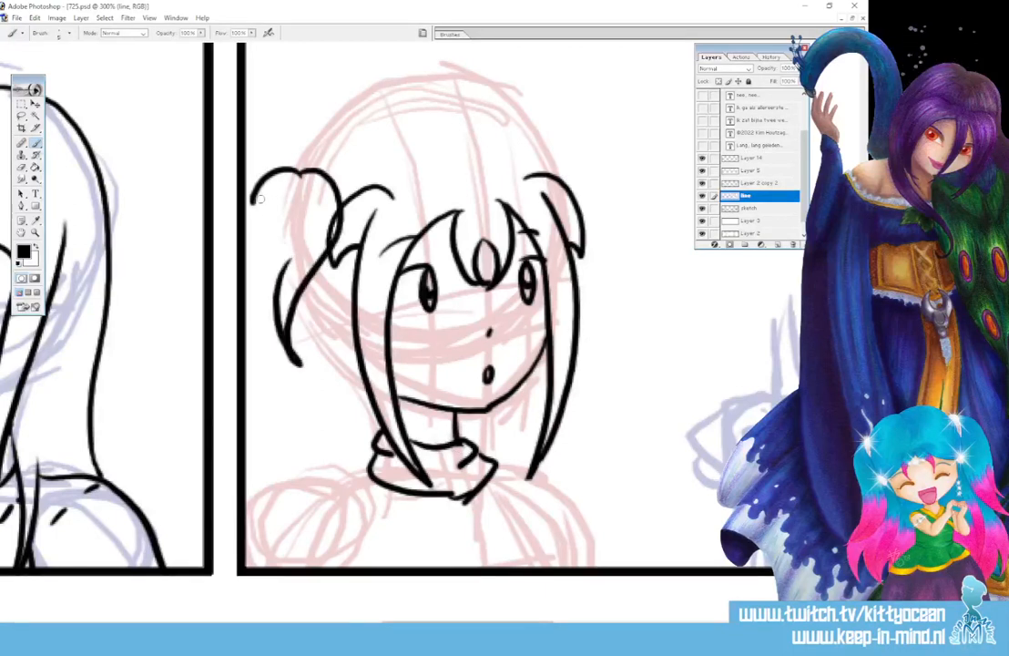
{"action": "mouse_move", "coordinate": [266, 205]}
{"action": "left_mouse_down"}
{"action": "mouse_move", "coordinate": [249, 264]}
{"action": "mouse_move", "coordinate": [274, 316]}
{"action": "mouse_move", "coordinate": [244, 235]}
{"action": "left_mouse_up"}
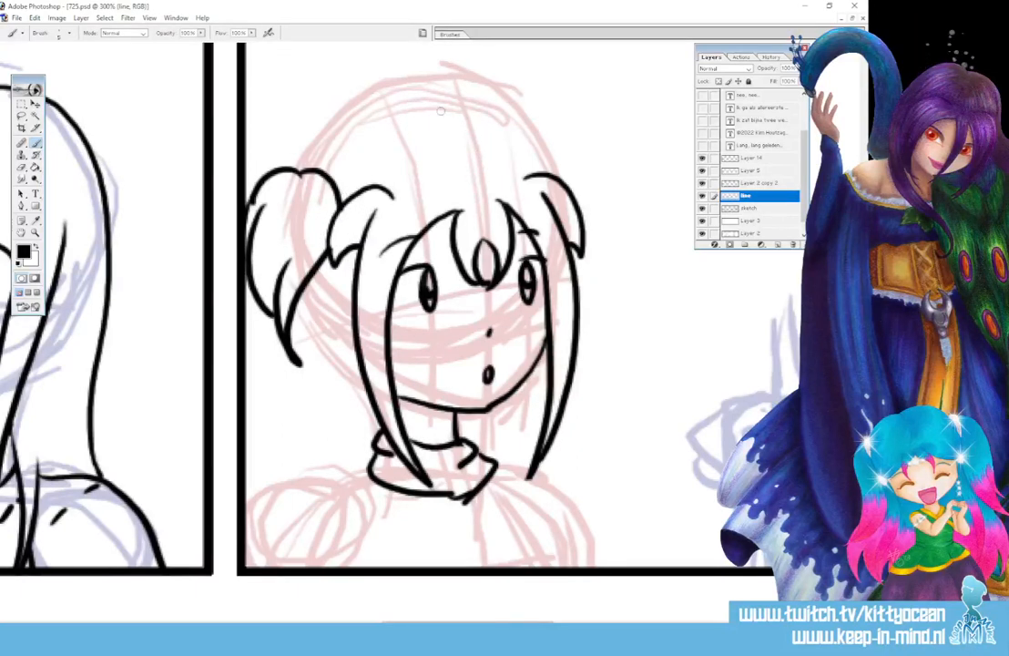
{"action": "mouse_move", "coordinate": [456, 110]}
{"action": "left_mouse_down"}
{"action": "mouse_move", "coordinate": [422, 103]}
{"action": "mouse_move", "coordinate": [360, 119]}
{"action": "mouse_move", "coordinate": [305, 169]}
{"action": "left_mouse_up"}
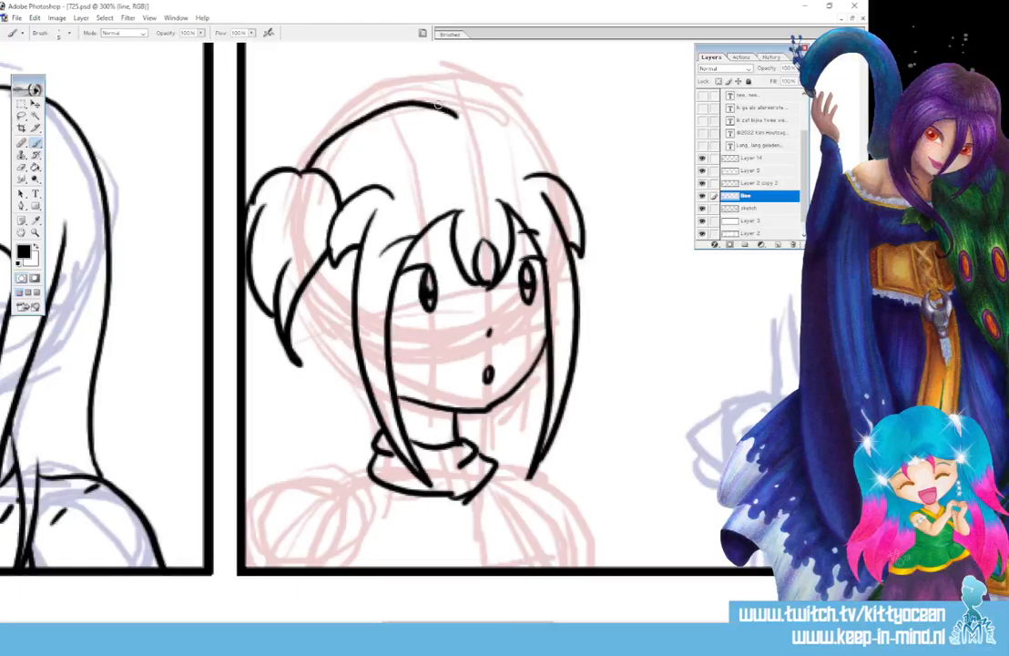
{"action": "left_click_drag", "start_coordinate": [437, 105], "coordinate": [558, 167]}
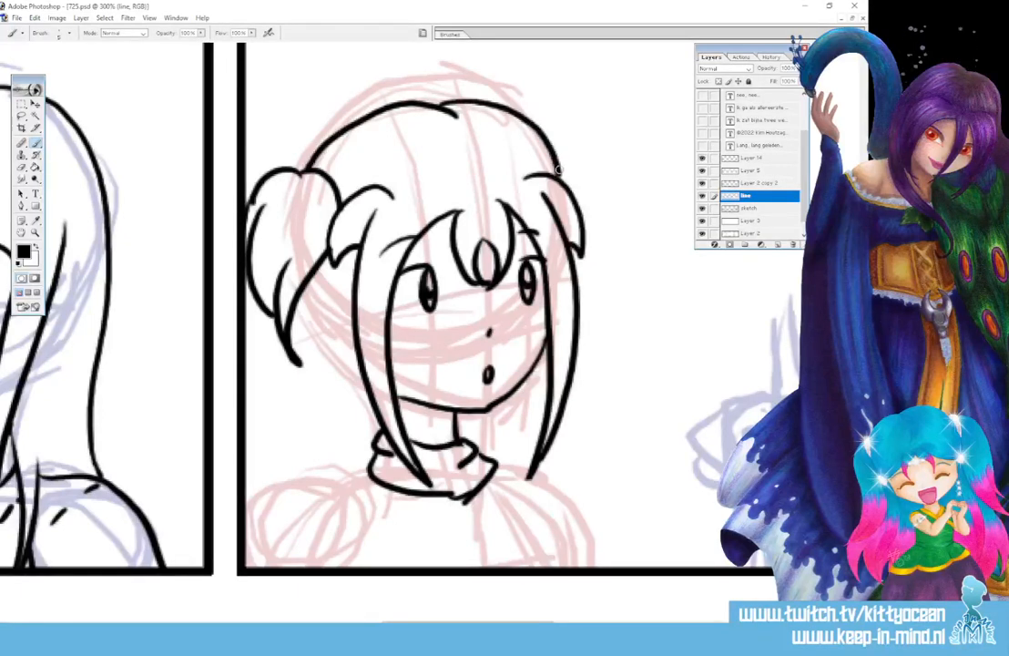
{"action": "key", "text": "ctrl+z"}
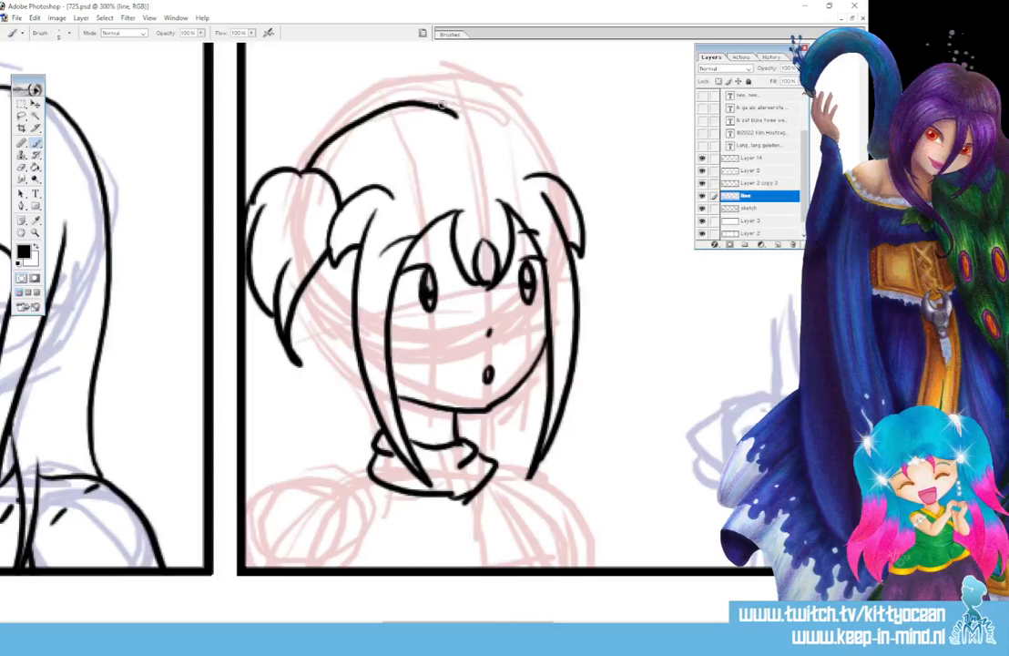
{"action": "mouse_move", "coordinate": [441, 107]}
{"action": "left_mouse_down"}
{"action": "mouse_move", "coordinate": [499, 109]}
{"action": "mouse_move", "coordinate": [576, 170]}
{"action": "mouse_move", "coordinate": [589, 212]}
{"action": "left_mouse_up"}
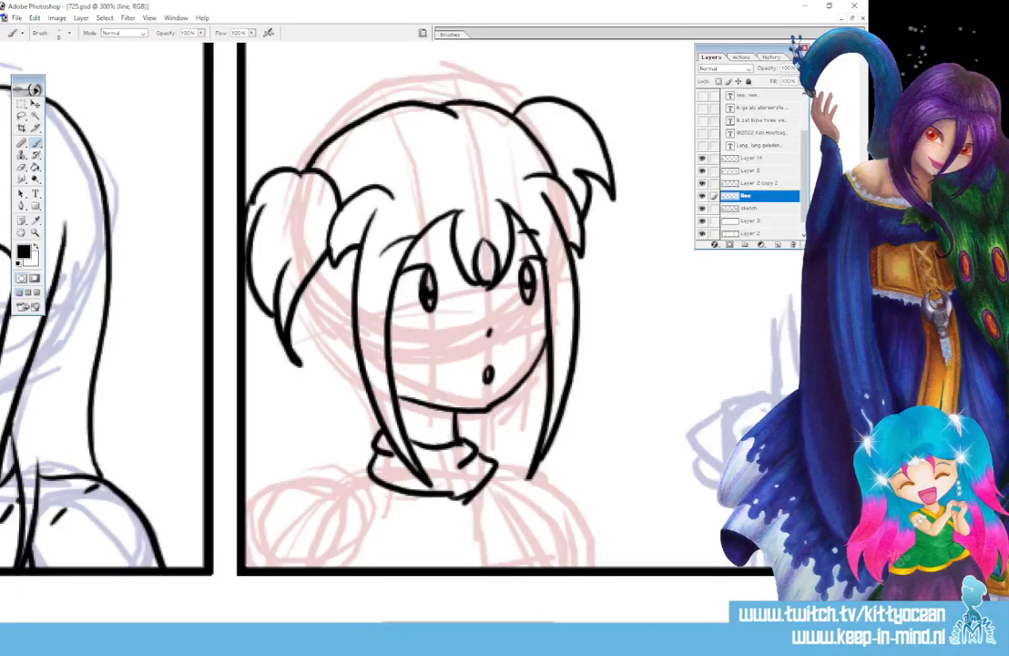
Ink the long hair strands below the left bun and beside the collar, hooking the left curve's end
{"action": "scroll", "coordinate": [492, 310], "scroll_direction": "down", "scroll_amount": 5}
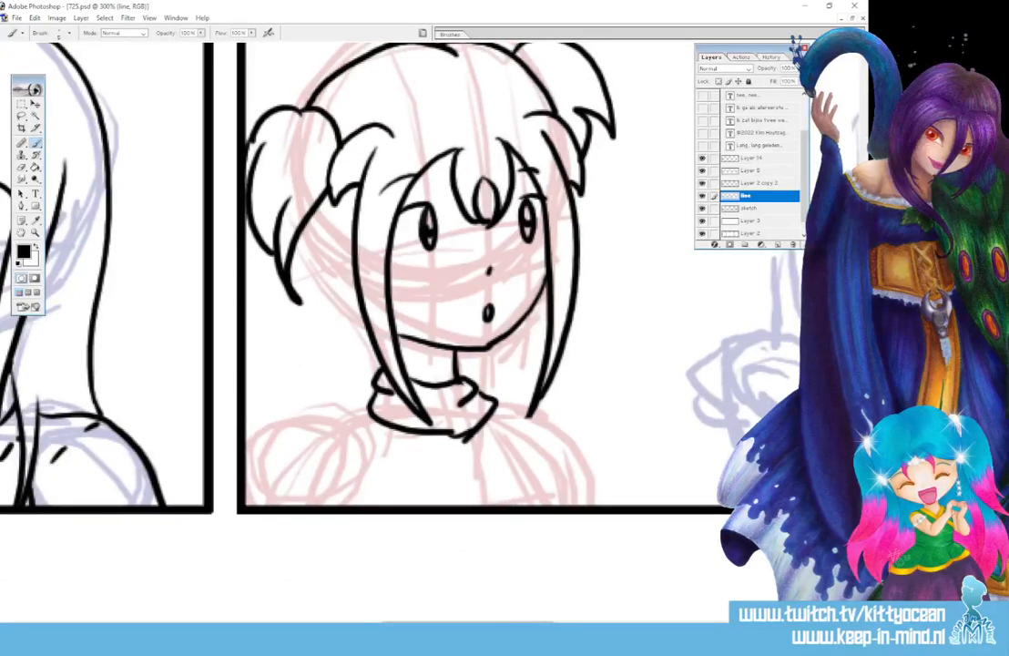
{"action": "mouse_move", "coordinate": [298, 235]}
{"action": "left_mouse_down"}
{"action": "mouse_move", "coordinate": [323, 321]}
{"action": "mouse_move", "coordinate": [316, 344]}
{"action": "left_mouse_up"}
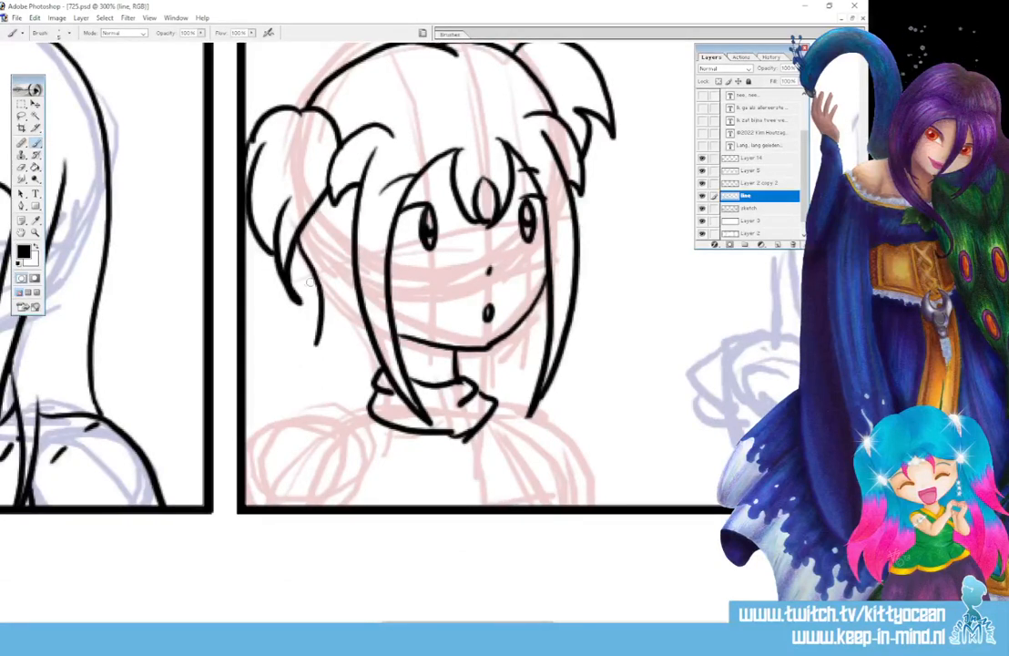
{"action": "mouse_move", "coordinate": [309, 266]}
{"action": "left_mouse_down"}
{"action": "mouse_move", "coordinate": [318, 299]}
{"action": "mouse_move", "coordinate": [272, 412]}
{"action": "left_mouse_up"}
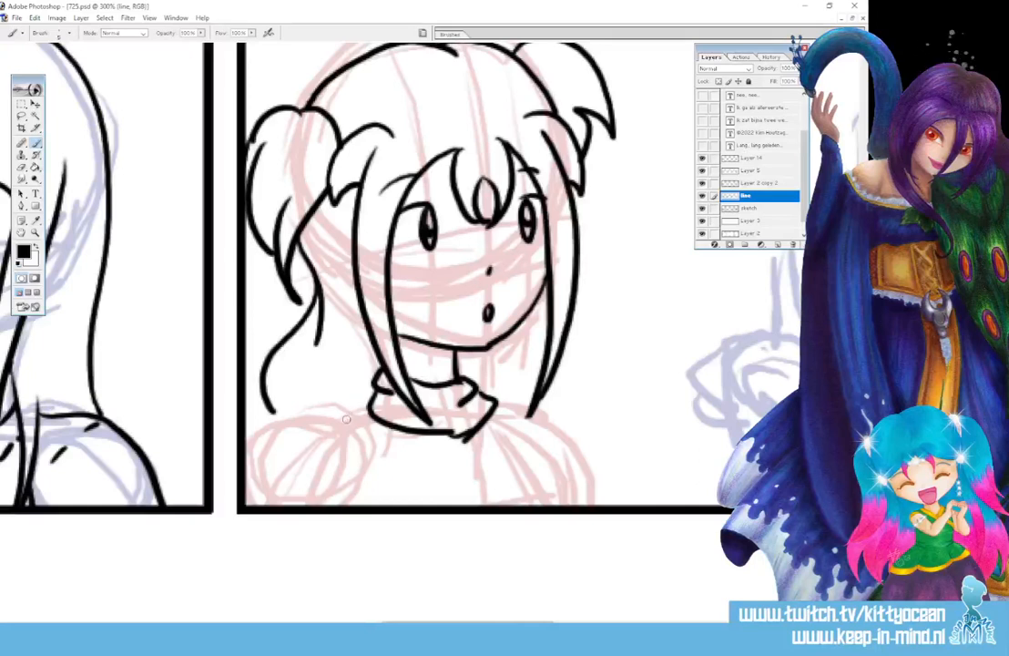
{"action": "mouse_move", "coordinate": [371, 402]}
{"action": "left_mouse_down"}
{"action": "mouse_move", "coordinate": [351, 419]}
{"action": "mouse_move", "coordinate": [321, 420]}
{"action": "mouse_move", "coordinate": [347, 382]}
{"action": "left_mouse_up"}
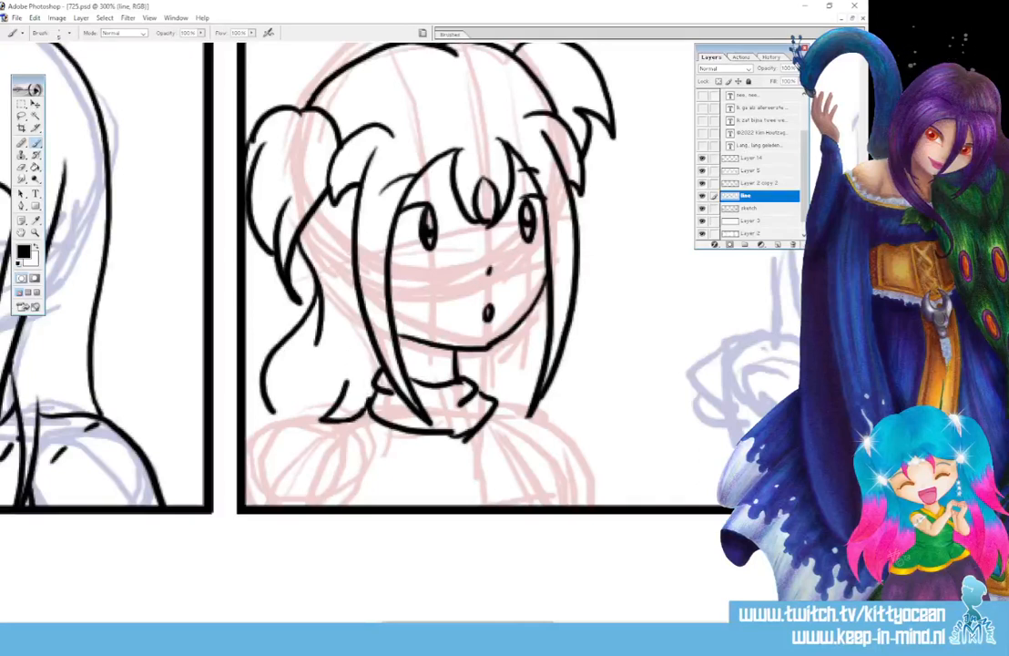
{"action": "left_click_drag", "start_coordinate": [263, 400], "coordinate": [283, 418]}
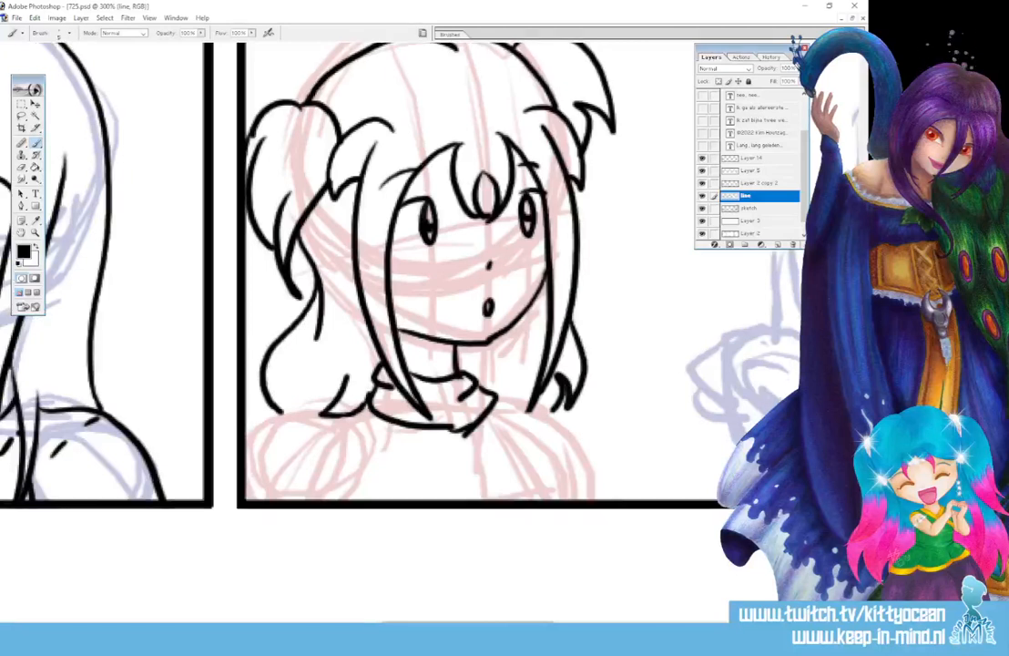
Ink the left shoulder and arm, the right collar fold, arm and shoulder, plus a shoulder fold line
{"action": "left_click_drag", "start_coordinate": [325, 413], "coordinate": [245, 445]}
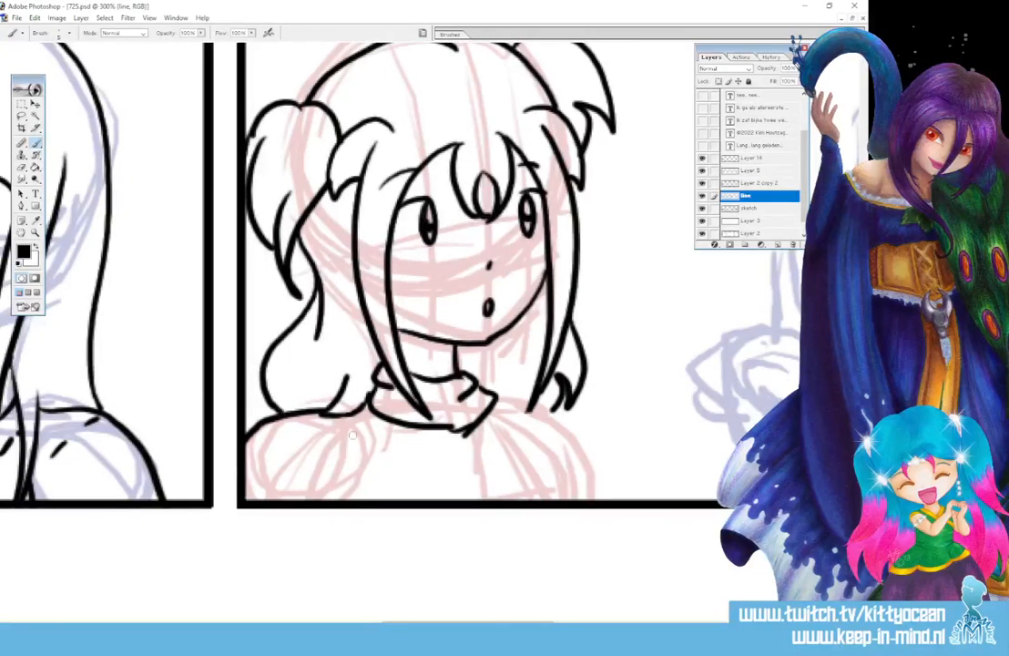
{"action": "mouse_move", "coordinate": [343, 417]}
{"action": "left_mouse_down"}
{"action": "mouse_move", "coordinate": [354, 500]}
{"action": "mouse_move", "coordinate": [380, 465]}
{"action": "left_mouse_up"}
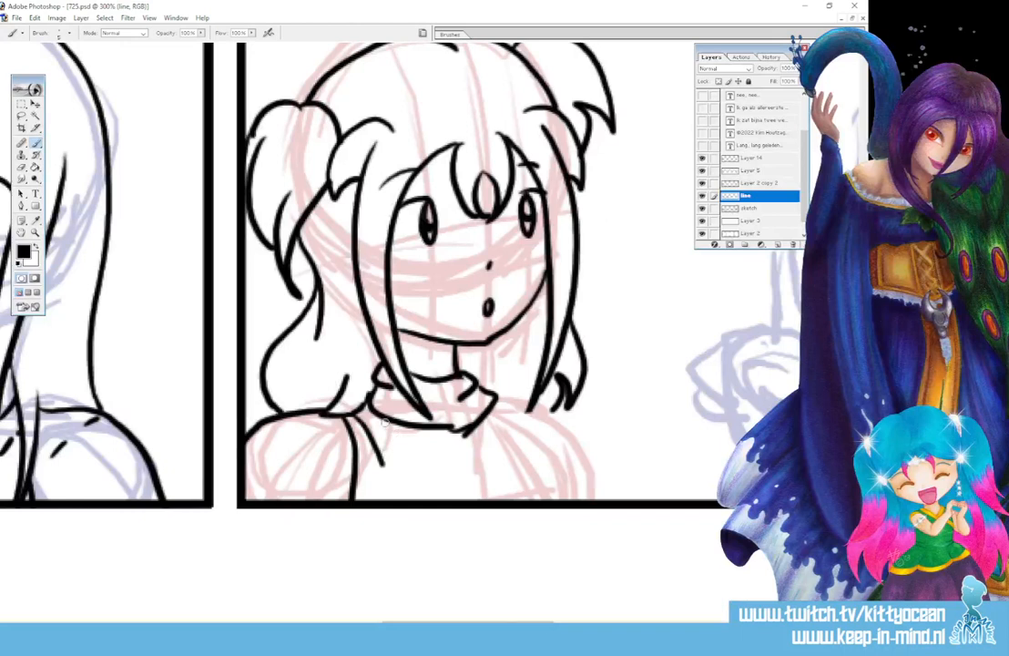
{"action": "mouse_move", "coordinate": [494, 394]}
{"action": "left_mouse_down"}
{"action": "mouse_move", "coordinate": [573, 498]}
{"action": "mouse_move", "coordinate": [532, 406]}
{"action": "mouse_move", "coordinate": [556, 417]}
{"action": "mouse_move", "coordinate": [601, 499]}
{"action": "left_mouse_up"}
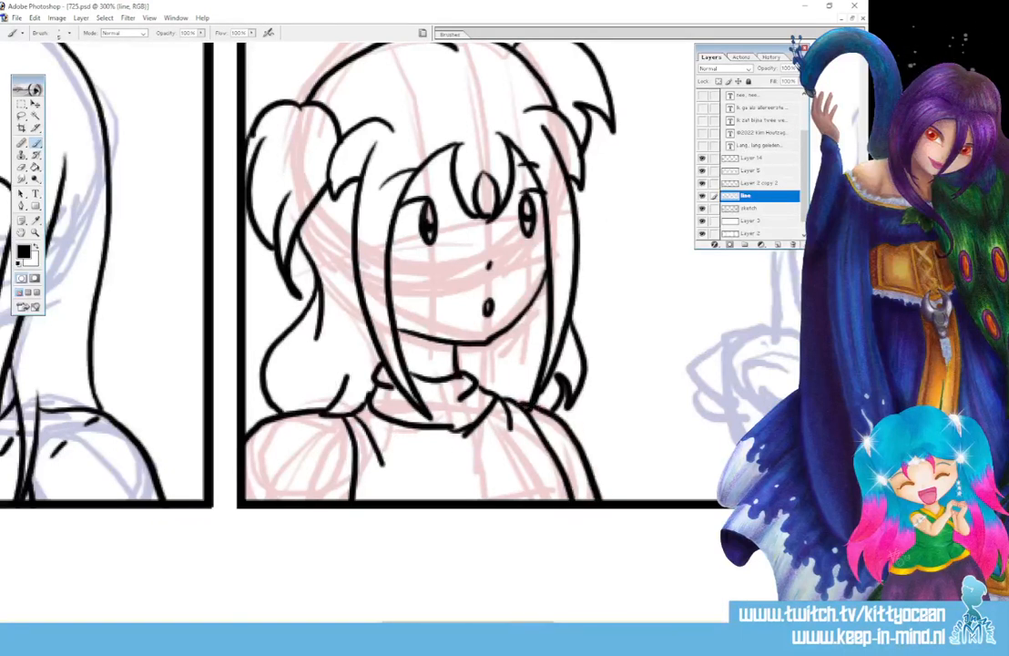
{"action": "left_click_drag", "start_coordinate": [288, 425], "coordinate": [315, 434]}
Ink the laughing girl's closed smiling eyes, both eyebrows and open mouth
{"action": "left_click_drag", "start_coordinate": [508, 622], "coordinate": [627, 595]}
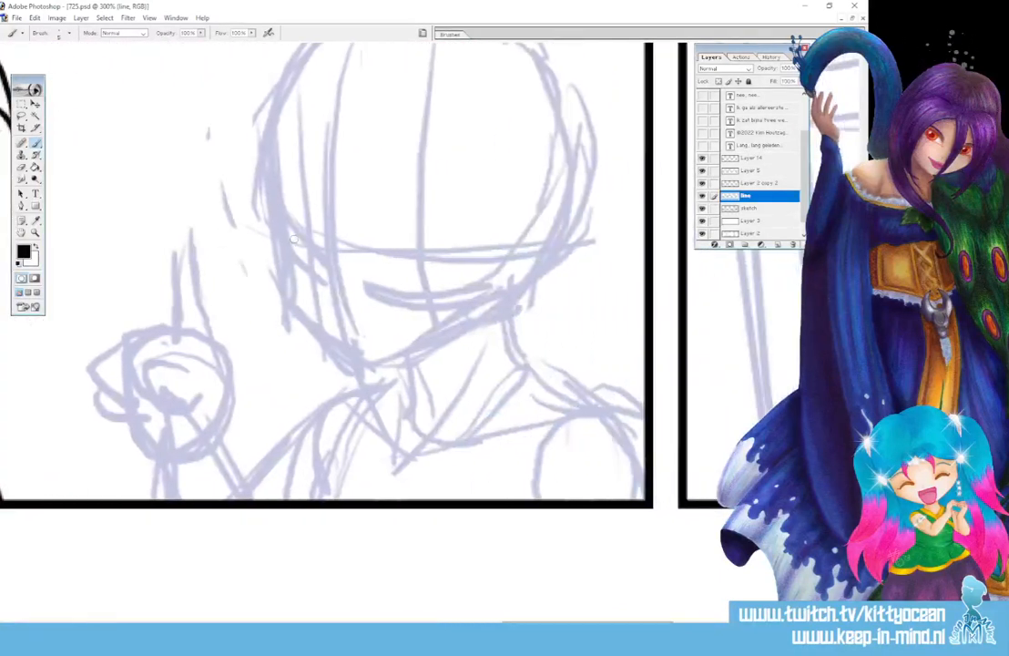
{"action": "left_click_drag", "start_coordinate": [293, 245], "coordinate": [320, 246]}
{"action": "left_click_drag", "start_coordinate": [395, 246], "coordinate": [438, 244]}
{"action": "left_click_drag", "start_coordinate": [293, 244], "coordinate": [321, 241]}
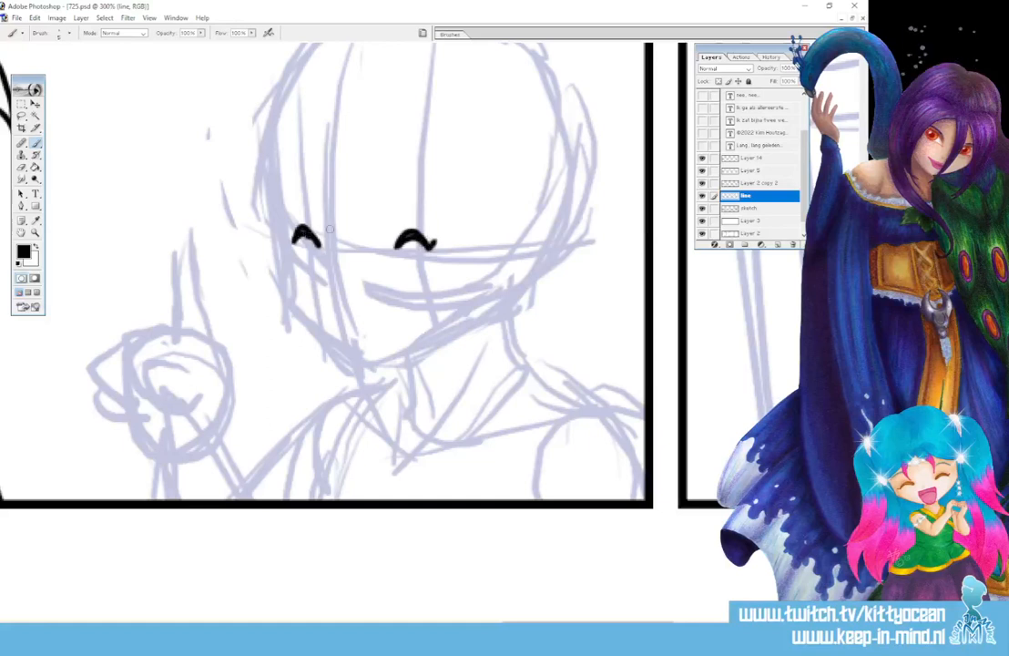
{"action": "left_click_drag", "start_coordinate": [410, 186], "coordinate": [444, 191]}
{"action": "left_click_drag", "start_coordinate": [289, 195], "coordinate": [321, 193]}
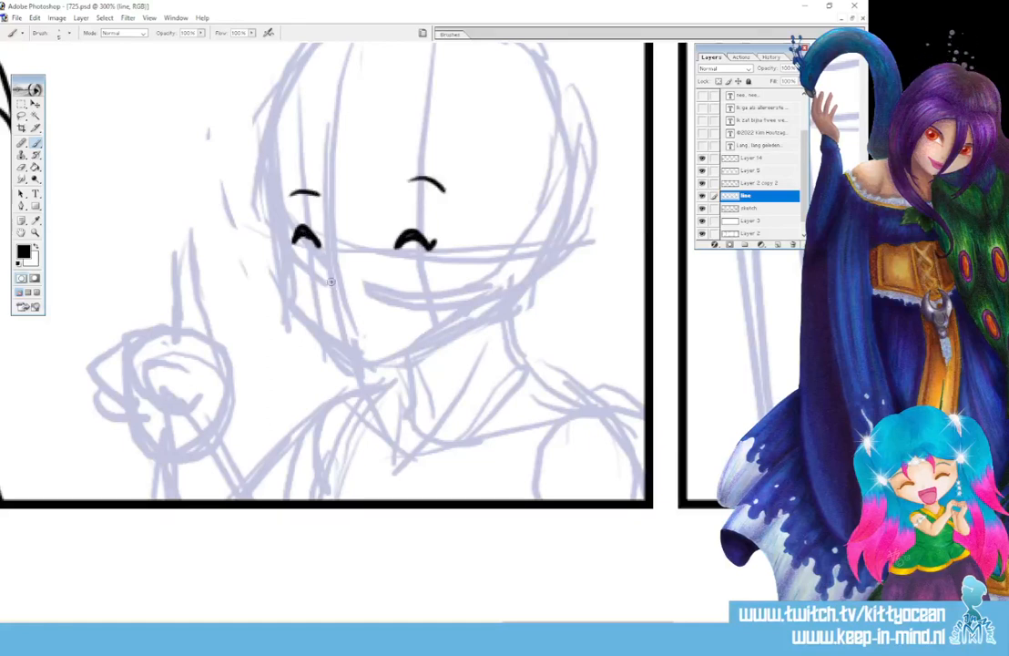
{"action": "mouse_move", "coordinate": [329, 282]}
{"action": "left_mouse_down"}
{"action": "mouse_move", "coordinate": [382, 295]}
{"action": "mouse_move", "coordinate": [413, 318]}
{"action": "mouse_move", "coordinate": [397, 344]}
{"action": "left_mouse_up"}
{"action": "left_click_drag", "start_coordinate": [368, 324], "coordinate": [392, 321]}
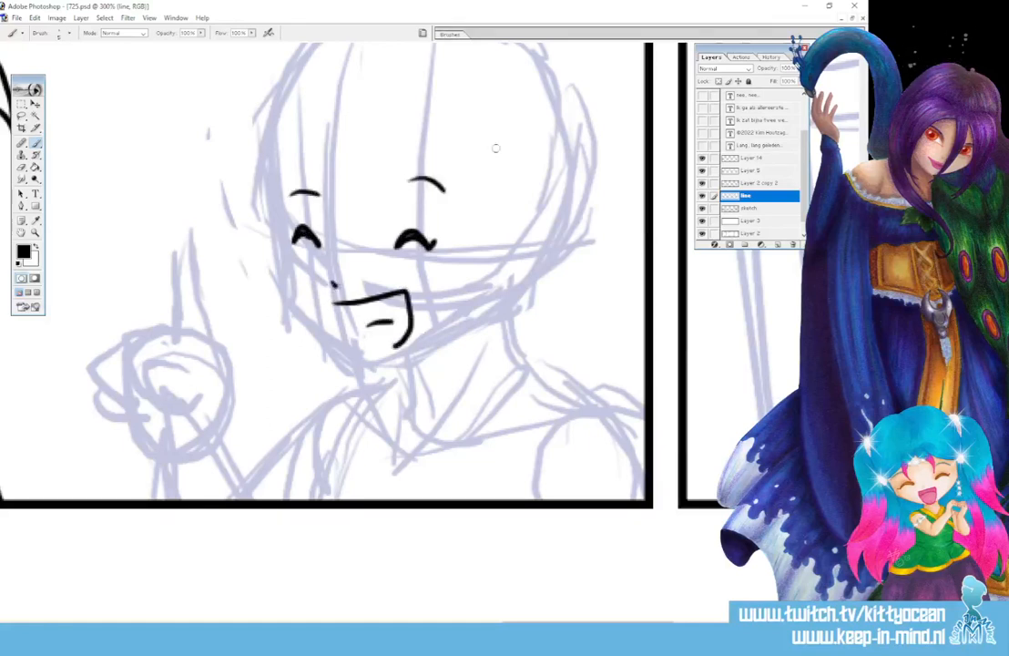
Ink long hair strands down both sides to the panel bottom, redrawing the outer left strand
{"action": "mouse_move", "coordinate": [483, 138]}
{"action": "left_mouse_down"}
{"action": "mouse_move", "coordinate": [489, 221]}
{"action": "mouse_move", "coordinate": [449, 496]}
{"action": "left_mouse_up"}
{"action": "mouse_move", "coordinate": [534, 127]}
{"action": "left_mouse_down"}
{"action": "mouse_move", "coordinate": [538, 214]}
{"action": "mouse_move", "coordinate": [488, 499]}
{"action": "left_mouse_up"}
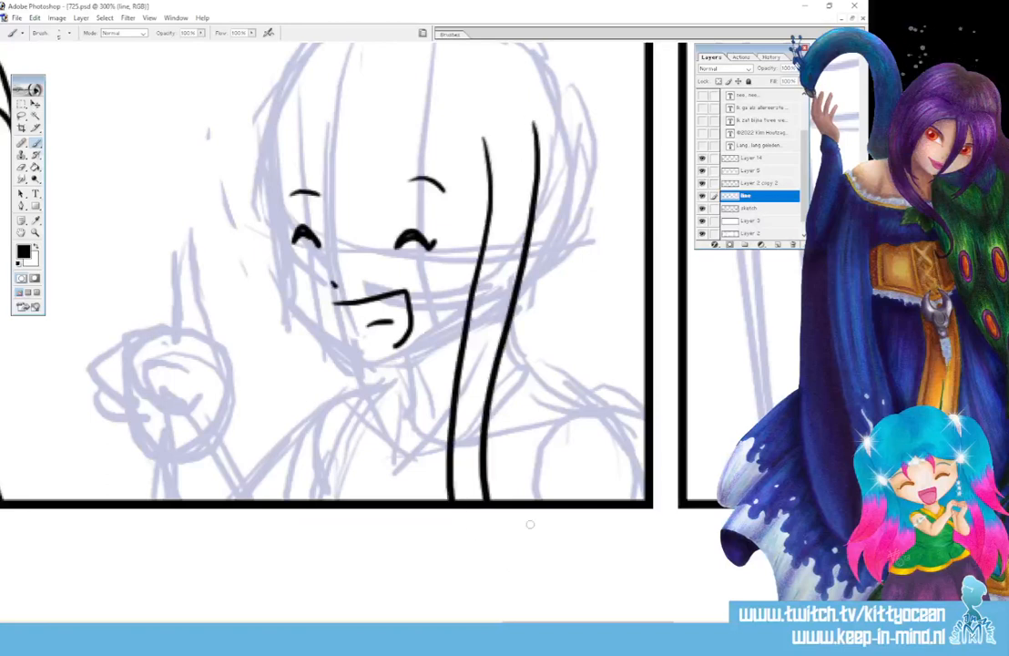
{"action": "mouse_move", "coordinate": [272, 148]}
{"action": "left_mouse_down"}
{"action": "mouse_move", "coordinate": [262, 195]}
{"action": "mouse_move", "coordinate": [312, 497]}
{"action": "left_mouse_up"}
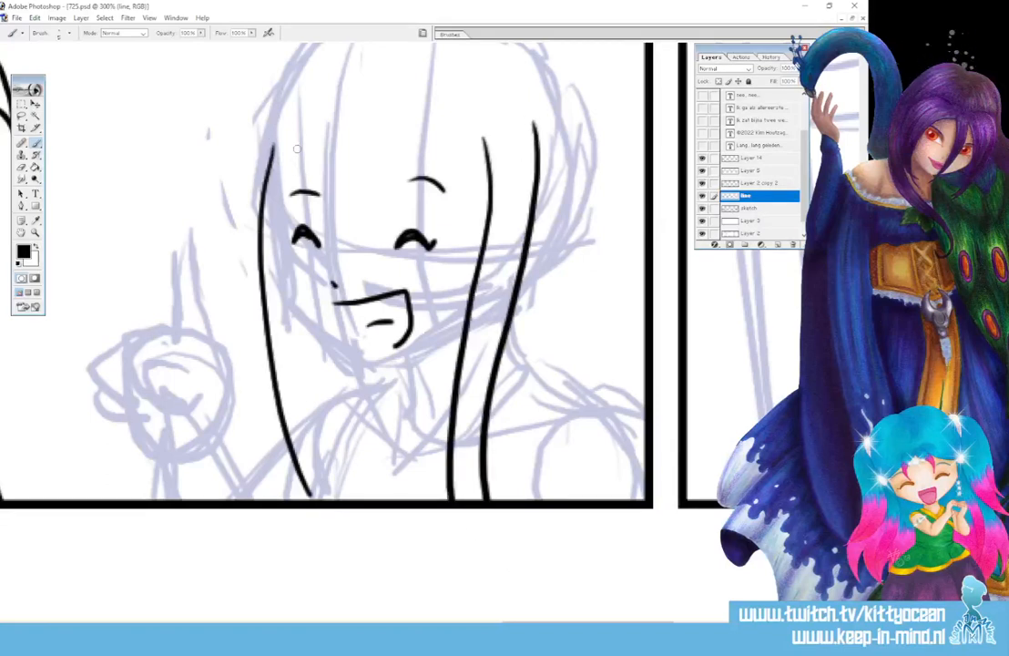
{"action": "left_click_drag", "start_coordinate": [288, 151], "coordinate": [326, 497]}
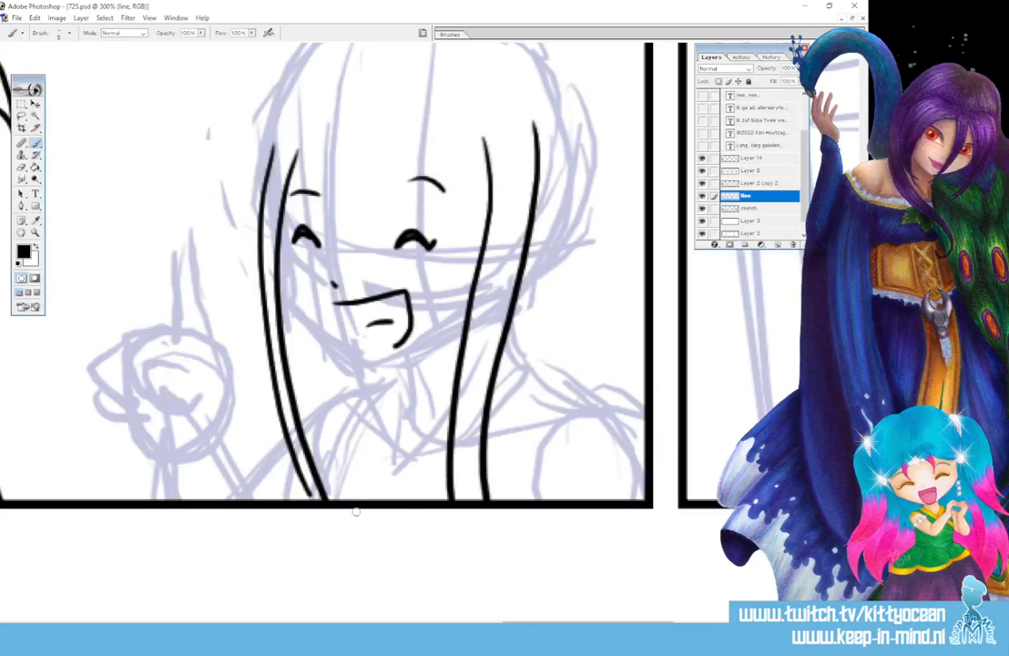
{"action": "key", "text": "ctrl+z"}
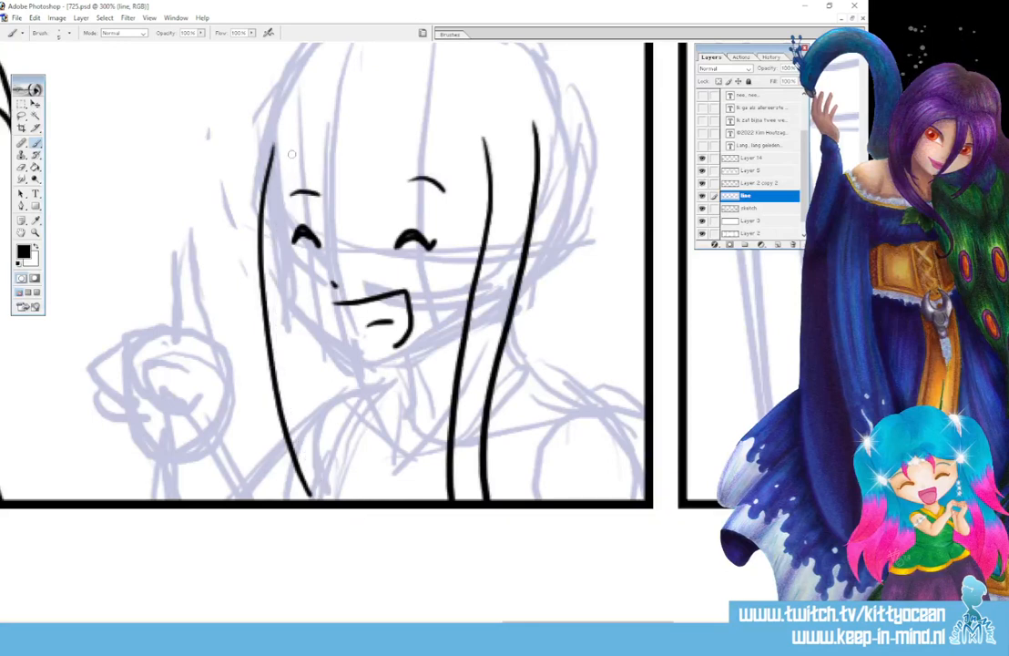
{"action": "mouse_move", "coordinate": [252, 133]}
{"action": "left_mouse_down"}
{"action": "mouse_move", "coordinate": [255, 287]}
{"action": "mouse_move", "coordinate": [312, 496]}
{"action": "left_mouse_up"}
Ink the cheek and chin contour and the neck line, redoing a misplaced neck stroke
{"action": "mouse_move", "coordinate": [276, 197]}
{"action": "left_mouse_down"}
{"action": "mouse_move", "coordinate": [294, 307]}
{"action": "mouse_move", "coordinate": [347, 351]}
{"action": "mouse_move", "coordinate": [370, 361]}
{"action": "mouse_move", "coordinate": [422, 350]}
{"action": "mouse_move", "coordinate": [466, 319]}
{"action": "left_mouse_up"}
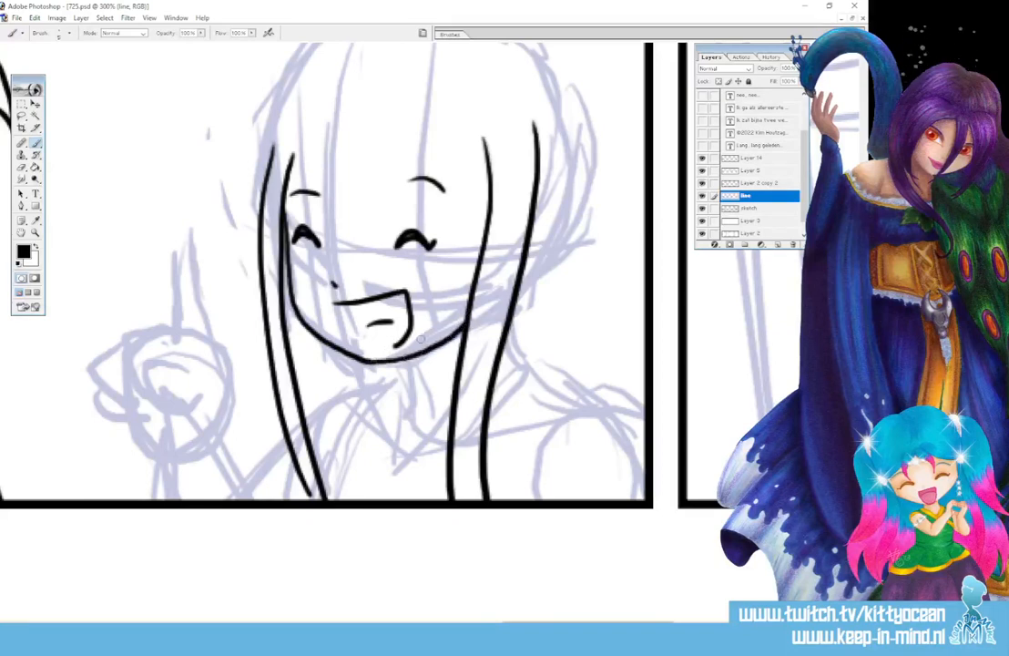
{"action": "mouse_move", "coordinate": [406, 361]}
{"action": "left_mouse_down"}
{"action": "mouse_move", "coordinate": [422, 393]}
{"action": "mouse_move", "coordinate": [453, 384]}
{"action": "left_mouse_up"}
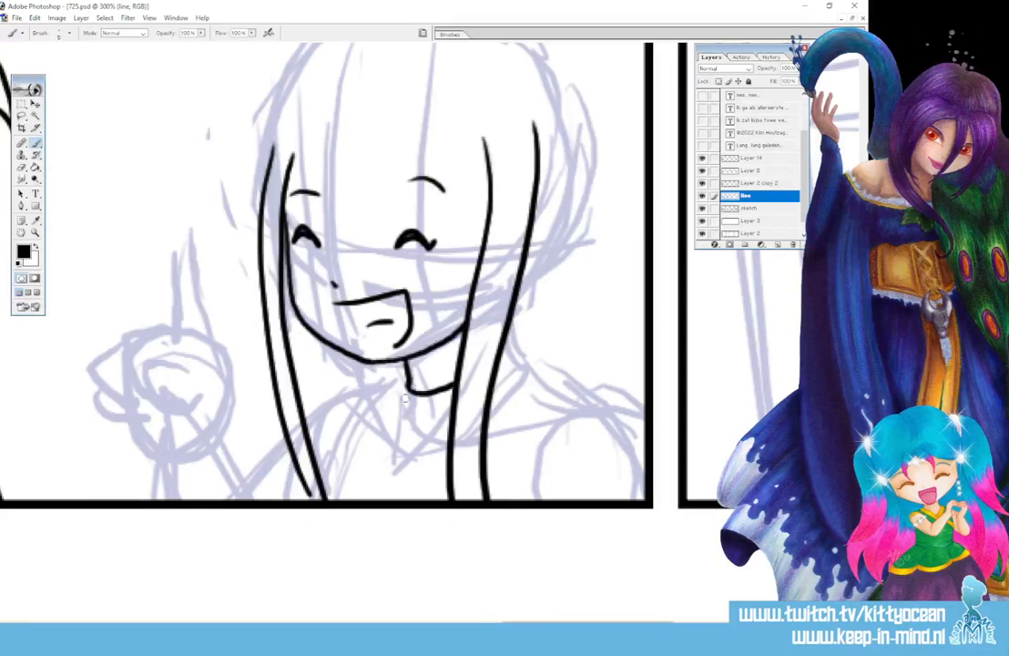
{"action": "key", "text": "ctrl+z"}
{"action": "mouse_move", "coordinate": [406, 365]}
{"action": "left_mouse_down"}
{"action": "mouse_move", "coordinate": [399, 417]}
{"action": "mouse_move", "coordinate": [383, 382]}
{"action": "mouse_move", "coordinate": [381, 416]}
{"action": "mouse_move", "coordinate": [433, 460]}
{"action": "left_mouse_up"}
{"action": "left_click_drag", "start_coordinate": [401, 417], "coordinate": [448, 432]}
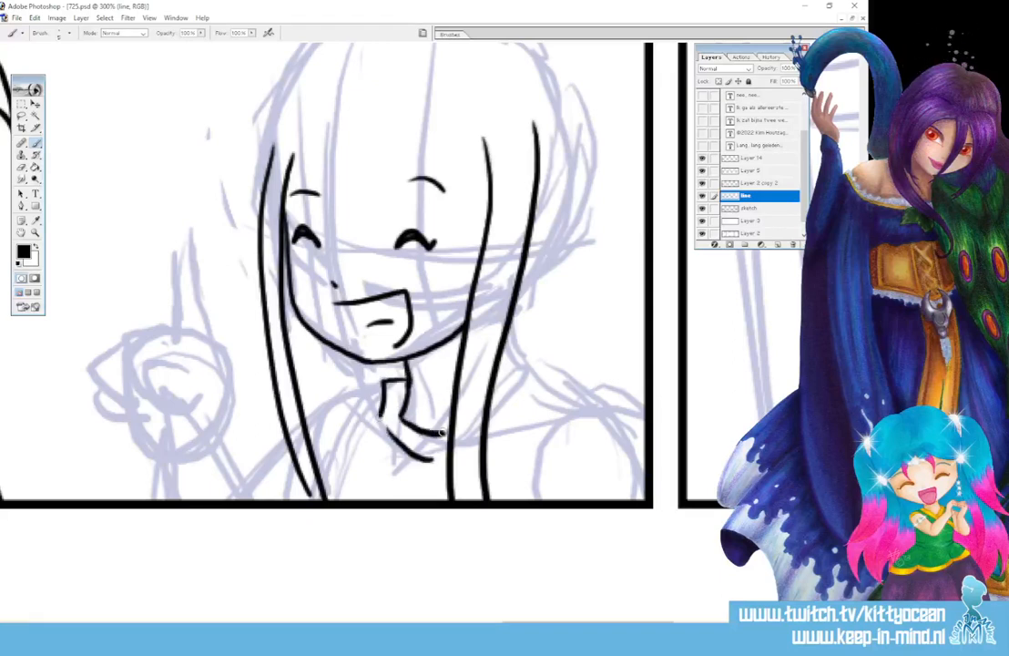
Ink the right hair strand, the collar on both sides, the right shoulder and two fold dashes
{"action": "mouse_move", "coordinate": [511, 317]}
{"action": "left_mouse_down"}
{"action": "mouse_move", "coordinate": [521, 382]}
{"action": "mouse_move", "coordinate": [580, 410]}
{"action": "mouse_move", "coordinate": [554, 389]}
{"action": "mouse_move", "coordinate": [600, 403]}
{"action": "left_mouse_up"}
{"action": "left_click_drag", "start_coordinate": [488, 410], "coordinate": [522, 388]}
{"action": "mouse_move", "coordinate": [489, 440]}
{"action": "left_mouse_down"}
{"action": "mouse_move", "coordinate": [528, 401]}
{"action": "mouse_move", "coordinate": [645, 423]}
{"action": "left_mouse_up"}
{"action": "left_click_drag", "start_coordinate": [550, 438], "coordinate": [536, 492]}
{"action": "left_click_drag", "start_coordinate": [580, 433], "coordinate": [603, 427]}
{"action": "left_click_drag", "start_coordinate": [617, 424], "coordinate": [626, 426]}
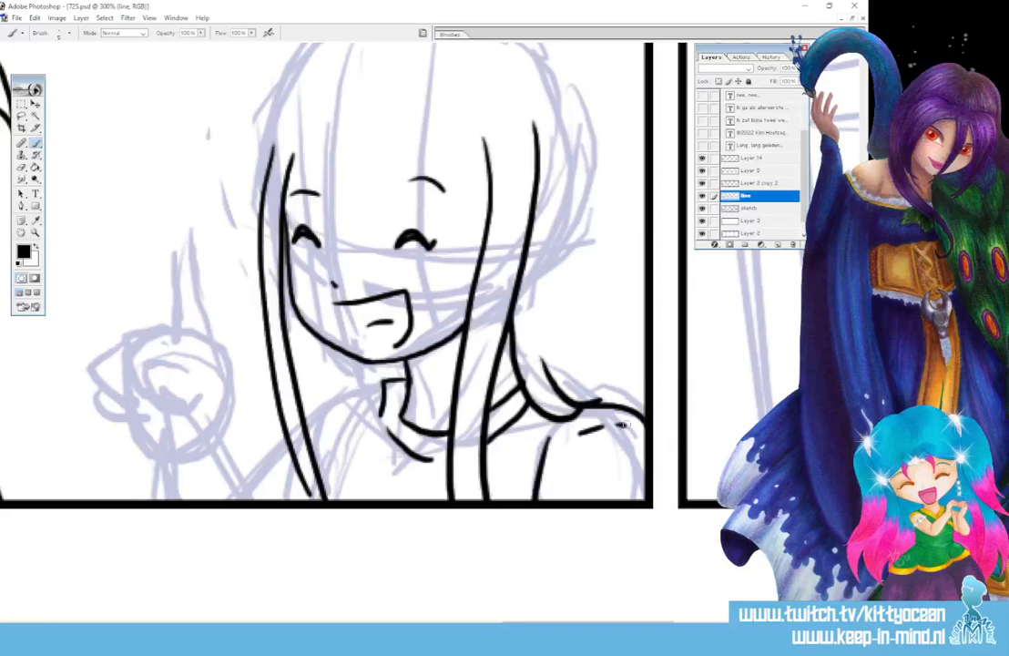
{"action": "mouse_move", "coordinate": [384, 383]}
{"action": "left_mouse_down"}
{"action": "mouse_move", "coordinate": [351, 389]}
{"action": "mouse_move", "coordinate": [320, 443]}
{"action": "left_mouse_up"}
{"action": "mouse_move", "coordinate": [353, 388]}
{"action": "left_mouse_down"}
{"action": "mouse_move", "coordinate": [306, 417]}
{"action": "mouse_move", "coordinate": [347, 435]}
{"action": "mouse_move", "coordinate": [335, 426]}
{"action": "left_mouse_up"}
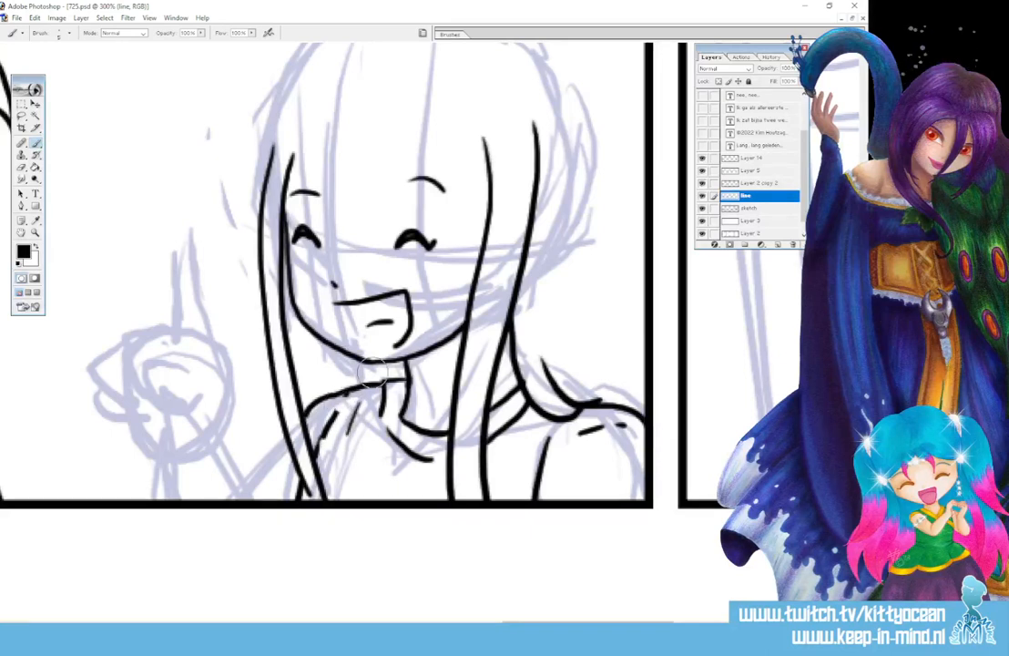
Ink the raised arm's sleeve line and wrist cuff, erasing and redrawing its edges
{"action": "left_click_drag", "start_coordinate": [221, 437], "coordinate": [258, 501]}
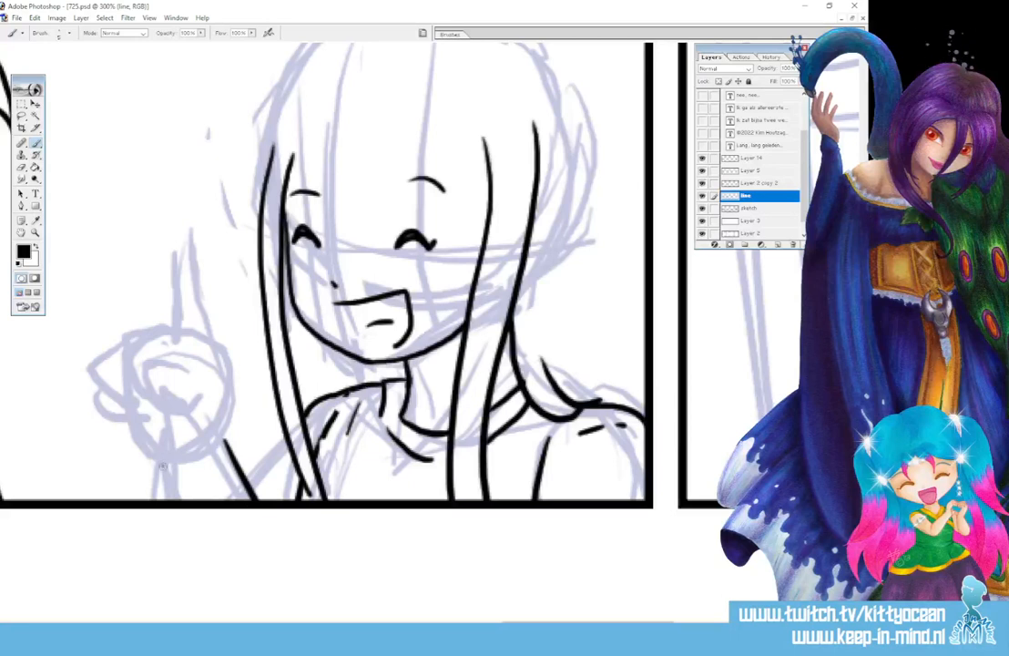
{"action": "mouse_move", "coordinate": [162, 470]}
{"action": "left_mouse_down"}
{"action": "mouse_move", "coordinate": [217, 455]}
{"action": "mouse_move", "coordinate": [160, 468]}
{"action": "mouse_move", "coordinate": [195, 485]}
{"action": "left_mouse_up"}
{"action": "mouse_move", "coordinate": [227, 442]}
{"action": "left_mouse_down"}
{"action": "mouse_move", "coordinate": [237, 448]}
{"action": "mouse_move", "coordinate": [232, 467]}
{"action": "left_mouse_up"}
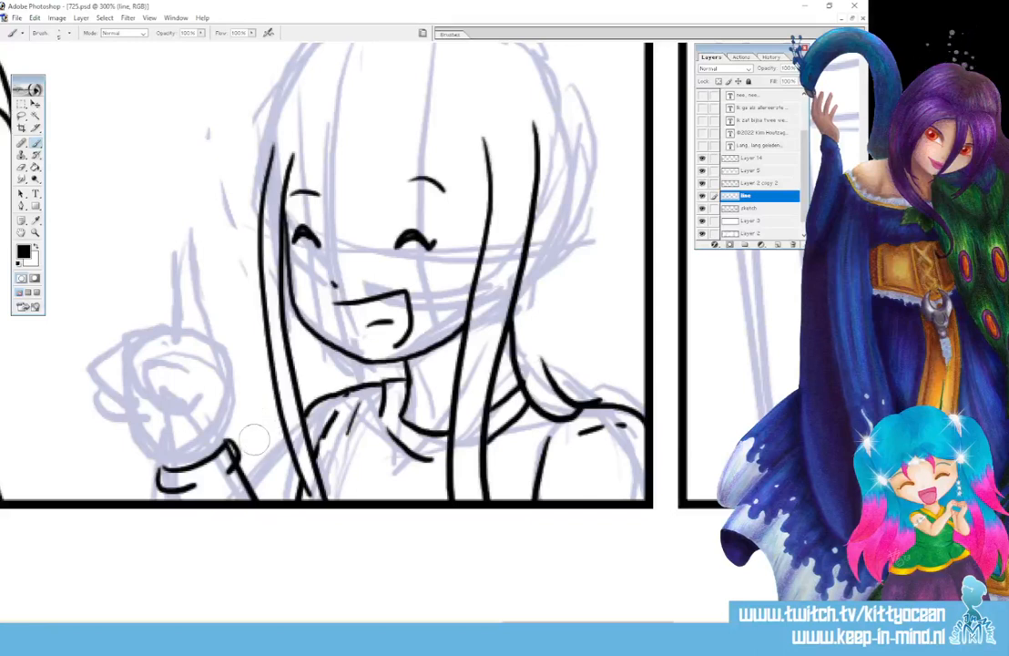
{"action": "mouse_move", "coordinate": [228, 450]}
{"action": "left_mouse_down"}
{"action": "mouse_move", "coordinate": [238, 438]}
{"action": "mouse_move", "coordinate": [233, 459]}
{"action": "left_mouse_up"}
{"action": "left_click_drag", "start_coordinate": [169, 491], "coordinate": [173, 500]}
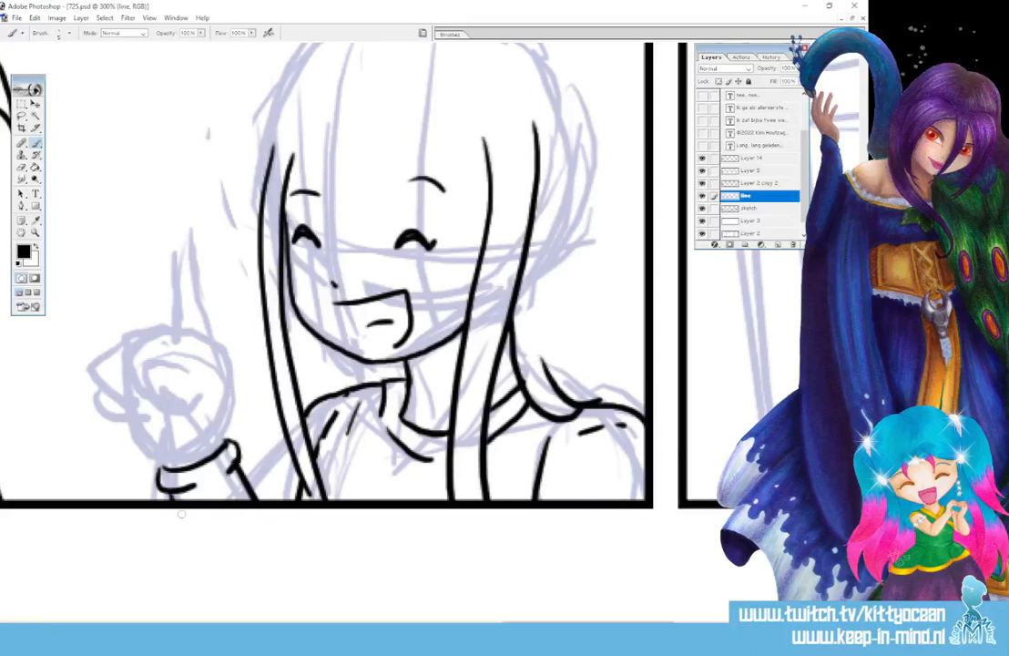
{"action": "left_click_drag", "start_coordinate": [285, 438], "coordinate": [252, 496]}
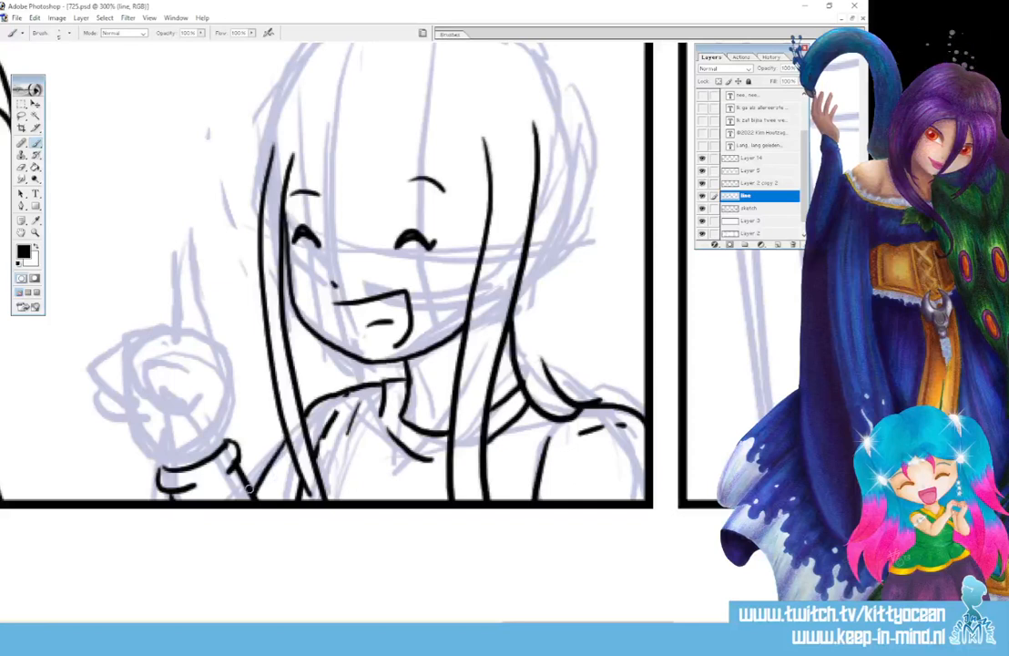
Ink the raised fist with the index finger pointing up, knuckles, thumb and a crease
{"action": "mouse_move", "coordinate": [228, 428]}
{"action": "left_mouse_down"}
{"action": "mouse_move", "coordinate": [198, 362]}
{"action": "mouse_move", "coordinate": [153, 387]}
{"action": "mouse_move", "coordinate": [187, 395]}
{"action": "left_mouse_up"}
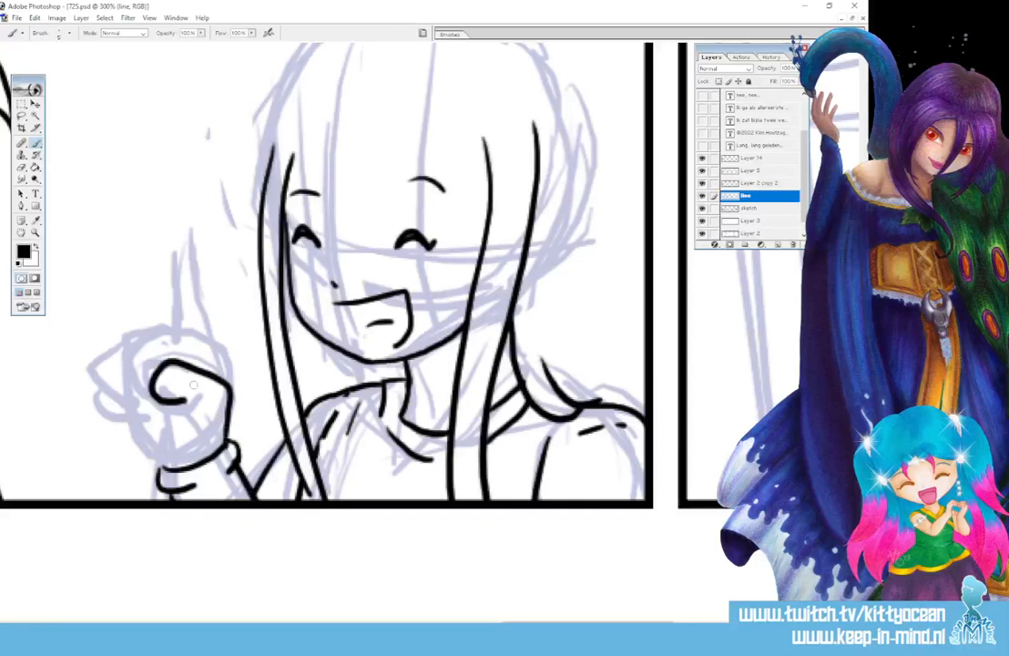
{"action": "left_click_drag", "start_coordinate": [189, 258], "coordinate": [221, 364]}
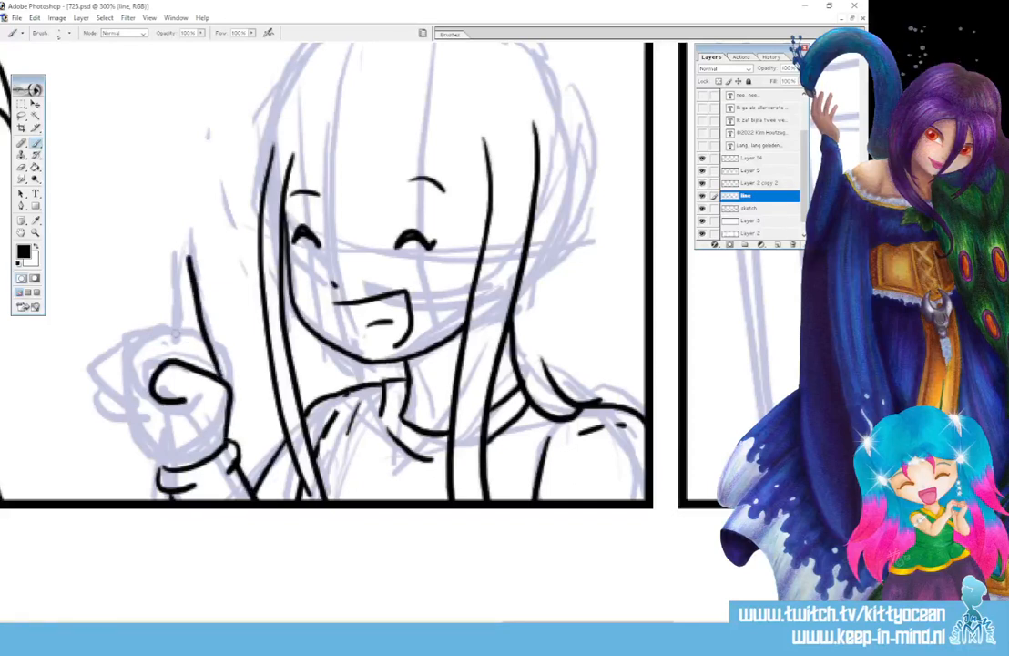
{"action": "mouse_move", "coordinate": [171, 255]}
{"action": "left_mouse_down"}
{"action": "mouse_move", "coordinate": [174, 337]}
{"action": "mouse_move", "coordinate": [189, 259]}
{"action": "left_mouse_up"}
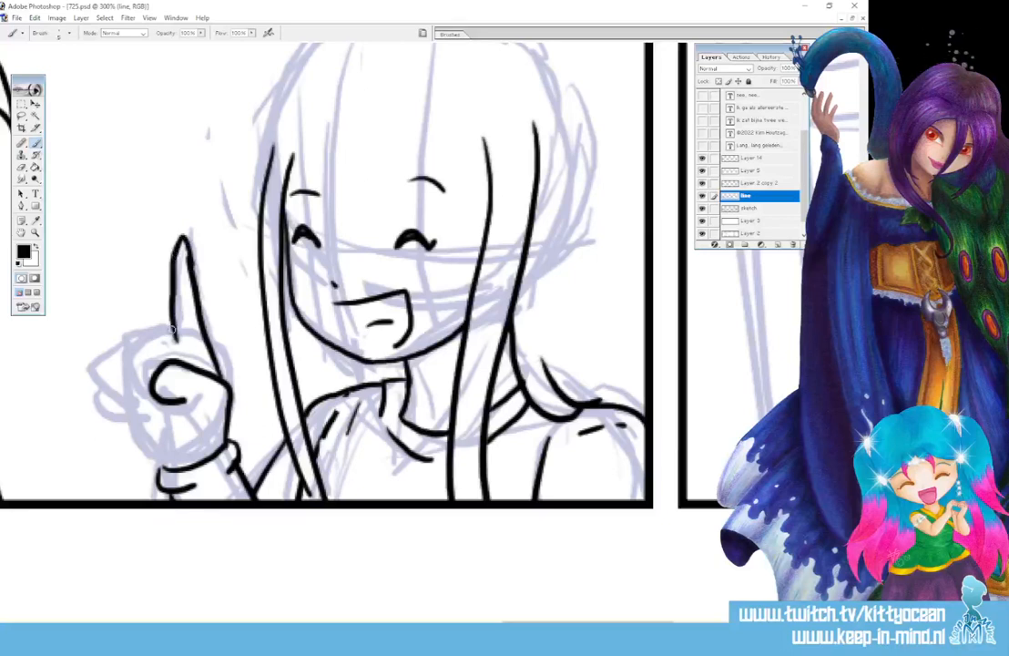
{"action": "mouse_move", "coordinate": [172, 333]}
{"action": "left_mouse_down"}
{"action": "mouse_move", "coordinate": [134, 335]}
{"action": "mouse_move", "coordinate": [127, 369]}
{"action": "mouse_move", "coordinate": [153, 398]}
{"action": "left_mouse_up"}
{"action": "mouse_move", "coordinate": [158, 356]}
{"action": "left_mouse_down"}
{"action": "mouse_move", "coordinate": [127, 345]}
{"action": "mouse_move", "coordinate": [96, 369]}
{"action": "mouse_move", "coordinate": [123, 407]}
{"action": "mouse_move", "coordinate": [136, 408]}
{"action": "mouse_move", "coordinate": [99, 405]}
{"action": "mouse_move", "coordinate": [132, 429]}
{"action": "mouse_move", "coordinate": [138, 406]}
{"action": "mouse_move", "coordinate": [164, 442]}
{"action": "mouse_move", "coordinate": [124, 438]}
{"action": "mouse_move", "coordinate": [123, 426]}
{"action": "mouse_move", "coordinate": [169, 467]}
{"action": "left_mouse_up"}
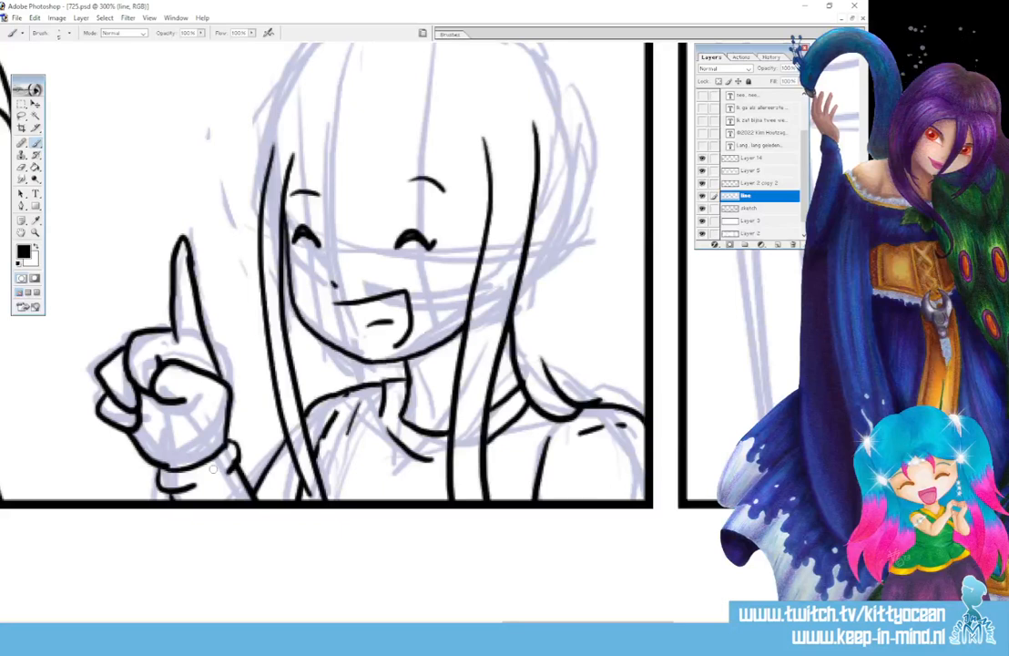
Ink the right eyebrow, the fringe line and the hair outline down both sides, then pan right
{"action": "scroll", "coordinate": [213, 468], "scroll_direction": "up", "scroll_amount": 3}
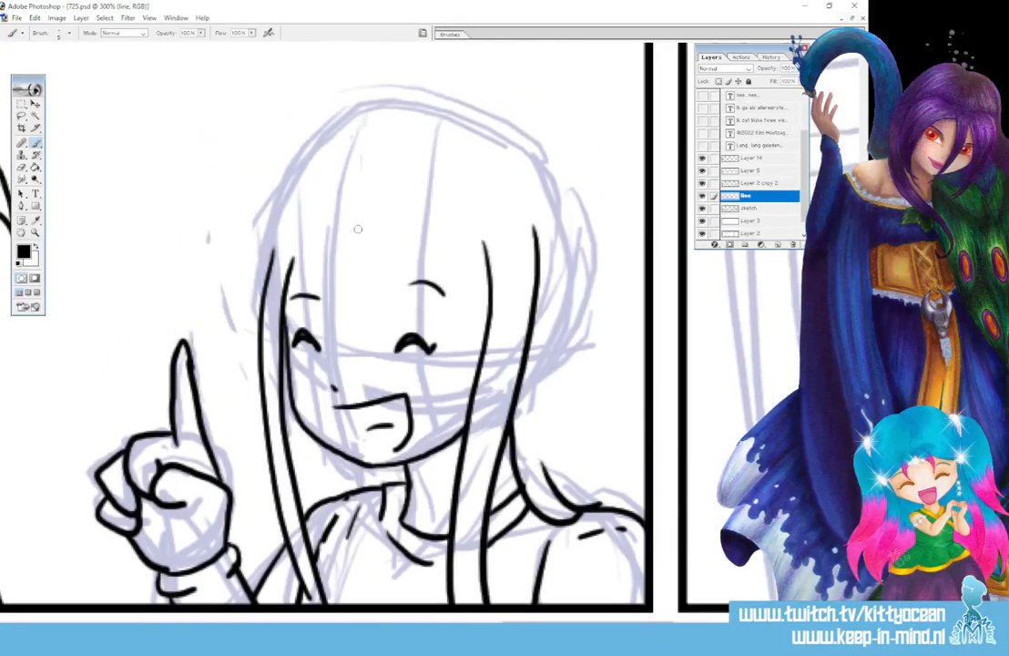
{"action": "mouse_move", "coordinate": [356, 228]}
{"action": "left_mouse_down"}
{"action": "mouse_move", "coordinate": [399, 257]}
{"action": "mouse_move", "coordinate": [485, 275]}
{"action": "left_mouse_up"}
{"action": "left_click_drag", "start_coordinate": [292, 274], "coordinate": [360, 230]}
{"action": "mouse_move", "coordinate": [377, 138]}
{"action": "left_mouse_down"}
{"action": "mouse_move", "coordinate": [428, 118]}
{"action": "mouse_move", "coordinate": [507, 130]}
{"action": "mouse_move", "coordinate": [570, 190]}
{"action": "mouse_move", "coordinate": [592, 326]}
{"action": "mouse_move", "coordinate": [648, 452]}
{"action": "left_mouse_up"}
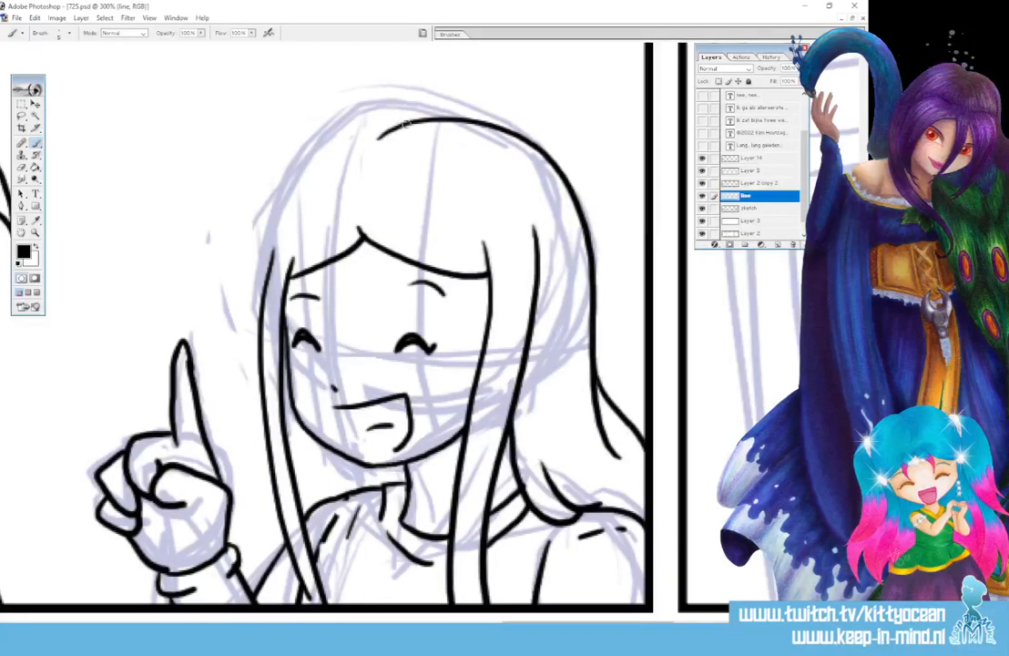
{"action": "mouse_move", "coordinate": [378, 135]}
{"action": "left_mouse_down"}
{"action": "mouse_move", "coordinate": [256, 288]}
{"action": "mouse_move", "coordinate": [253, 325]}
{"action": "left_mouse_up"}
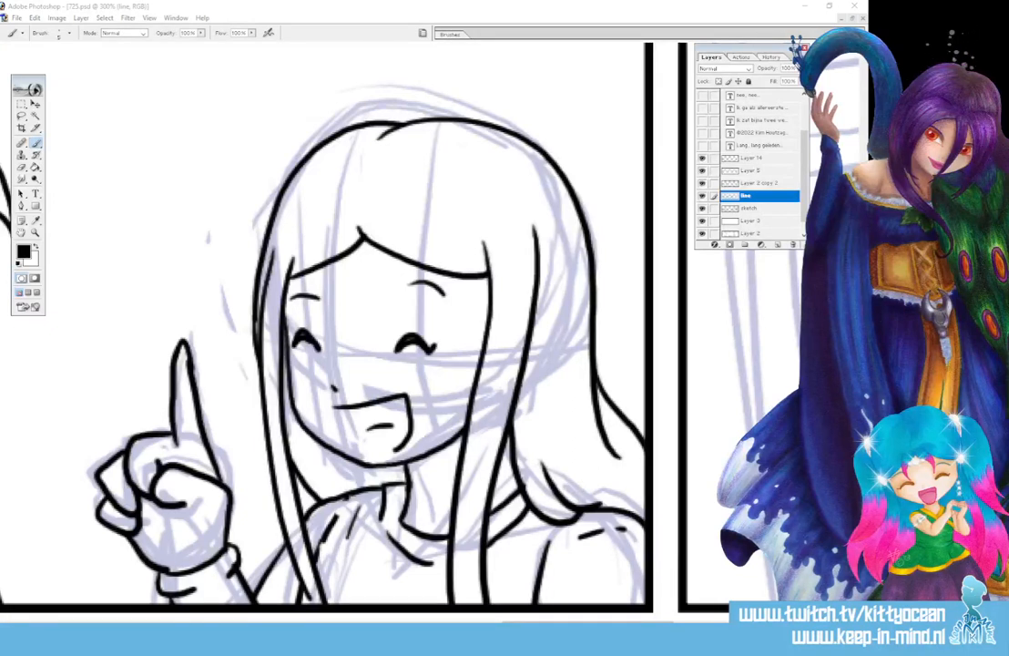
{"action": "left_click_drag", "start_coordinate": [588, 626], "coordinate": [762, 625]}
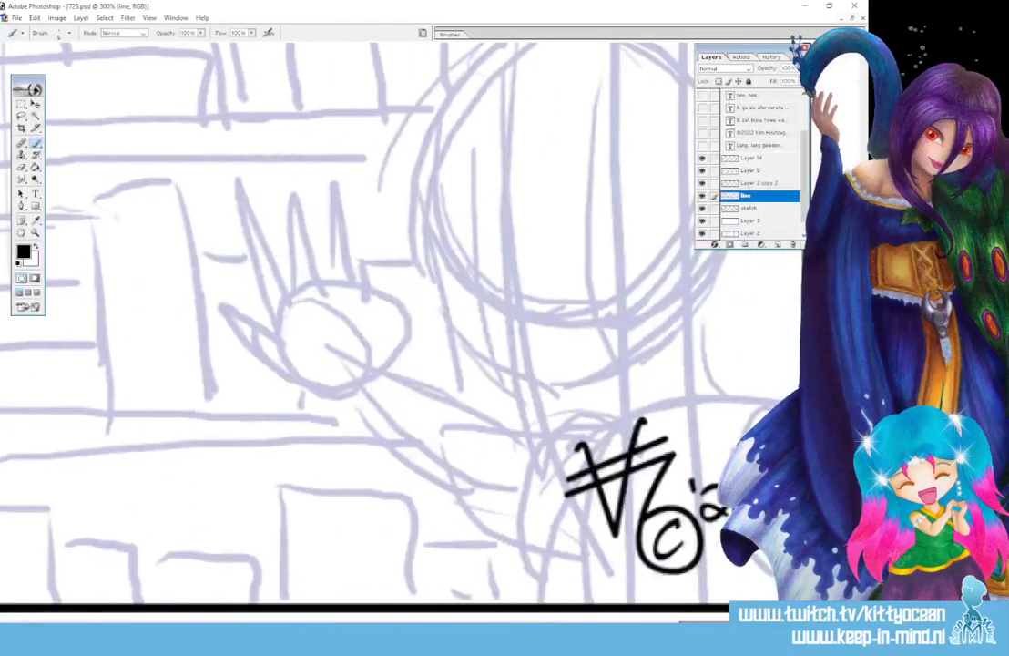
Ink the frowning girl's eyes with eyelids, erasing and redrawing the left eye
{"action": "scroll", "coordinate": [365, 328], "scroll_direction": "up", "scroll_amount": 4}
{"action": "mouse_move", "coordinate": [469, 365]}
{"action": "left_mouse_down"}
{"action": "mouse_move", "coordinate": [473, 349]}
{"action": "mouse_move", "coordinate": [477, 375]}
{"action": "left_mouse_up"}
{"action": "left_click_drag", "start_coordinate": [583, 351], "coordinate": [586, 388]}
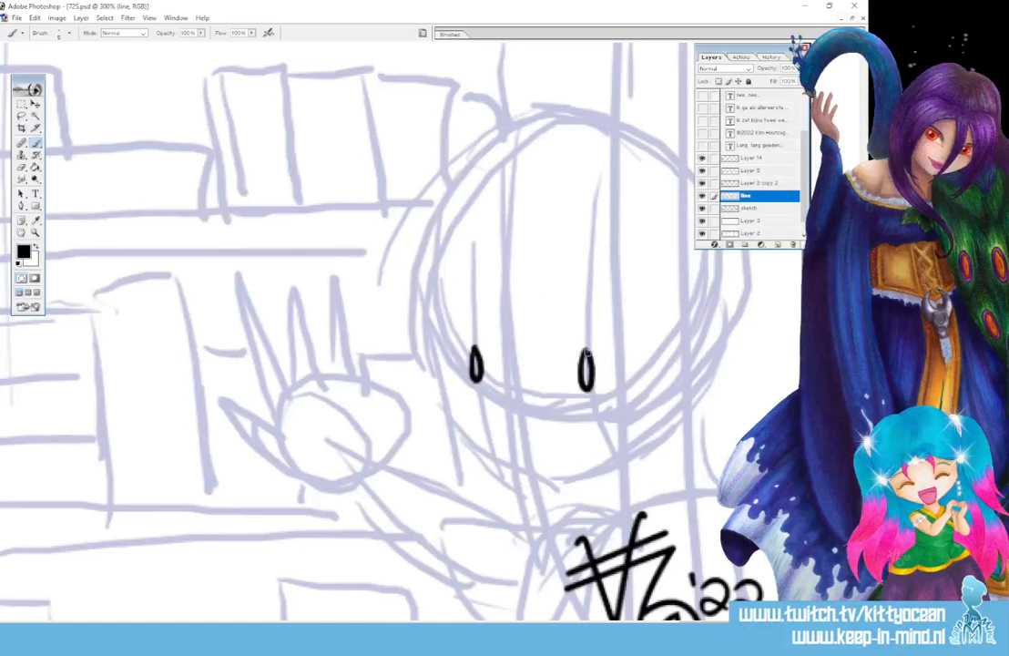
{"action": "left_click_drag", "start_coordinate": [470, 338], "coordinate": [467, 384]}
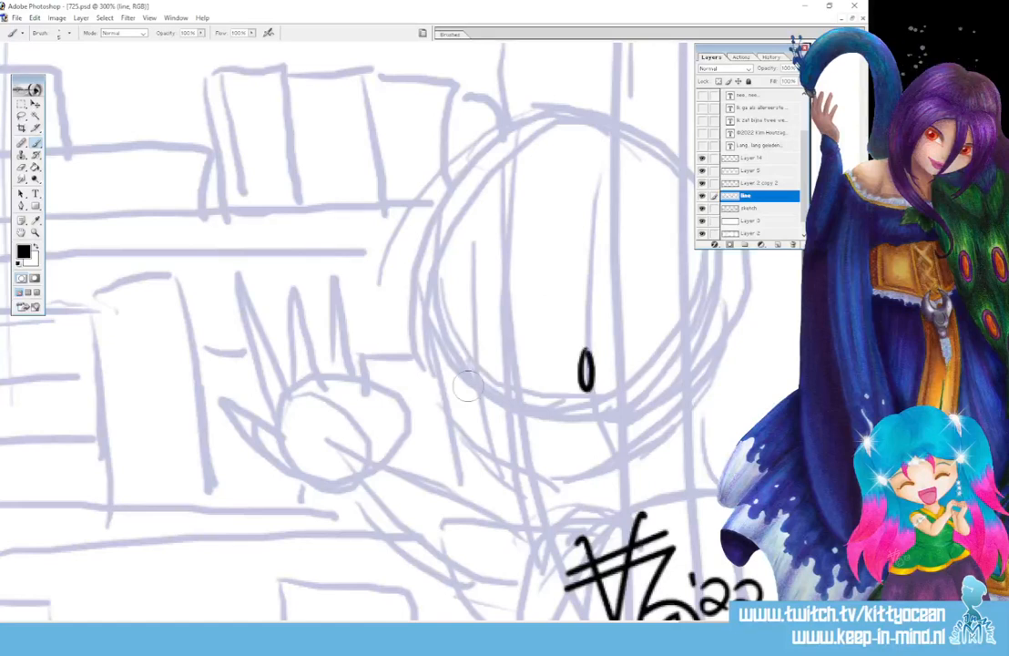
{"action": "mouse_move", "coordinate": [472, 339]}
{"action": "left_mouse_down"}
{"action": "mouse_move", "coordinate": [472, 351]}
{"action": "mouse_move", "coordinate": [483, 309]}
{"action": "mouse_move", "coordinate": [470, 372]}
{"action": "mouse_move", "coordinate": [480, 373]}
{"action": "mouse_move", "coordinate": [475, 348]}
{"action": "left_mouse_up"}
{"action": "key", "text": "e"}
{"action": "key", "text": "b"}
{"action": "left_click_drag", "start_coordinate": [569, 351], "coordinate": [602, 348]}
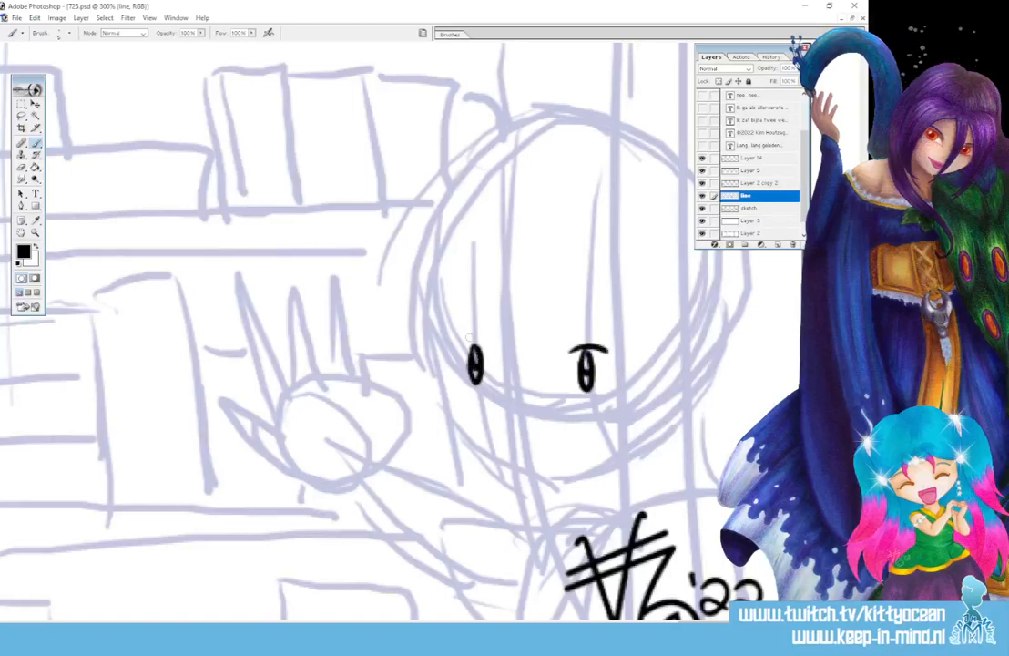
{"action": "left_click_drag", "start_coordinate": [459, 345], "coordinate": [487, 340]}
Ink the furrowed brows, a nose dot and the frowning mouth
{"action": "left_click_drag", "start_coordinate": [561, 329], "coordinate": [610, 301]}
{"action": "left_click_drag", "start_coordinate": [458, 325], "coordinate": [489, 330]}
{"action": "left_click", "coordinate": [517, 412]}
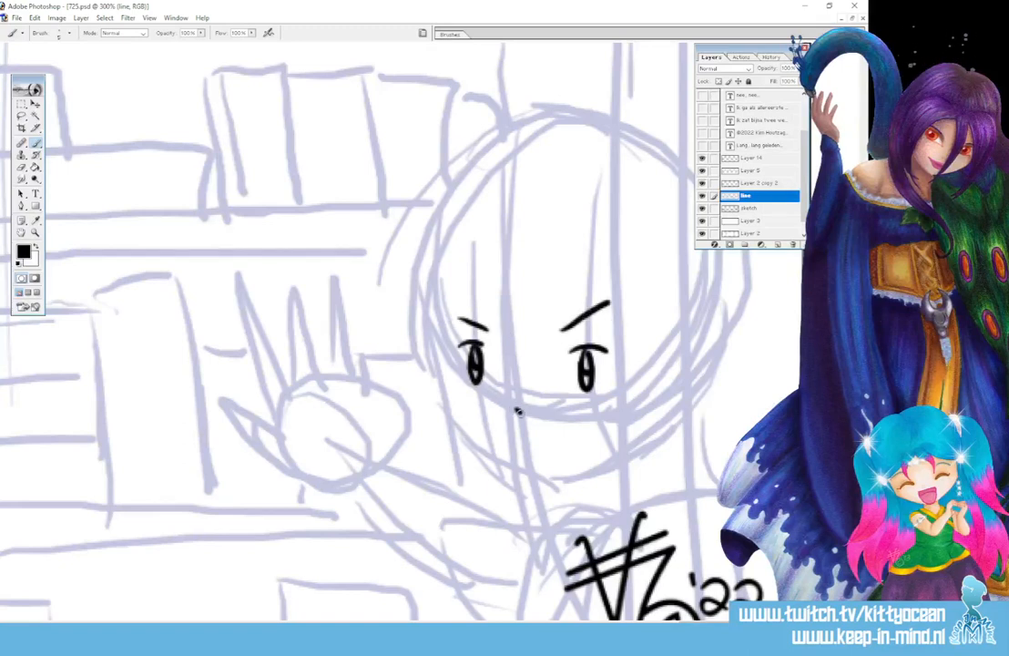
{"action": "mouse_move", "coordinate": [526, 445]}
{"action": "left_mouse_down"}
{"action": "mouse_move", "coordinate": [633, 428]}
{"action": "mouse_move", "coordinate": [612, 438]}
{"action": "left_mouse_up"}
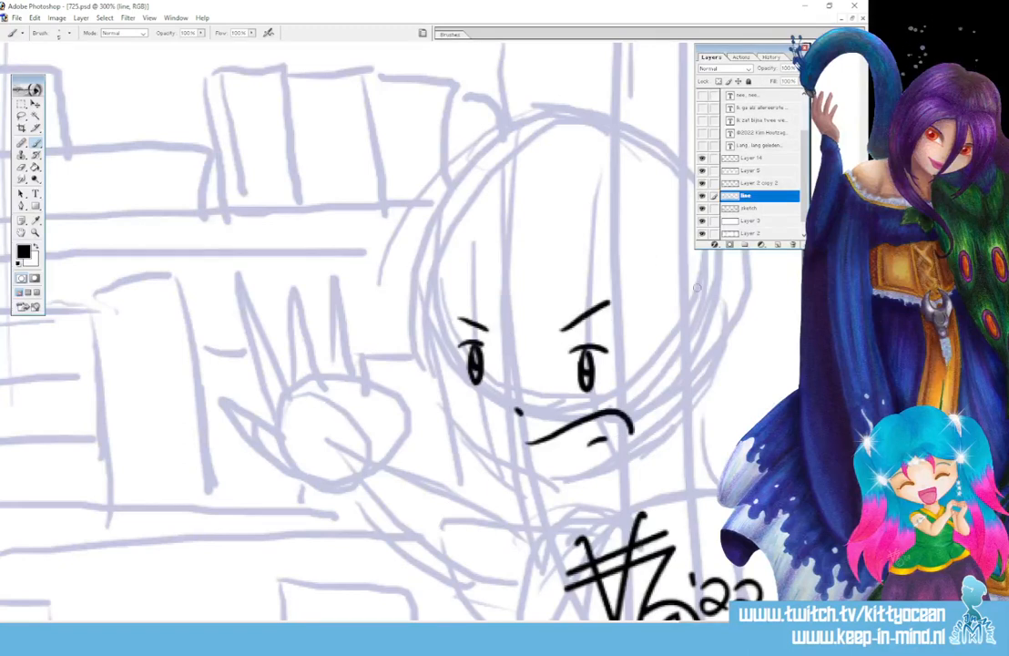
Ink long hair strands down both sides, the fringe parting and a pointed left strand tip
{"action": "scroll", "coordinate": [364, 328], "scroll_direction": "down", "scroll_amount": 2}
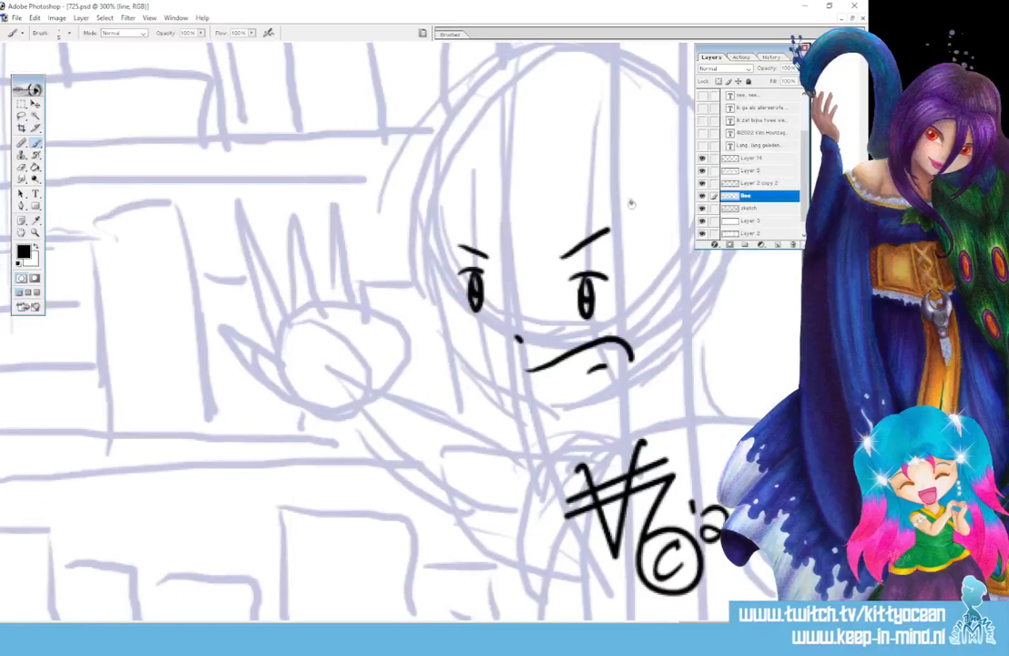
{"action": "left_click_drag", "start_coordinate": [630, 202], "coordinate": [642, 564]}
{"action": "left_click_drag", "start_coordinate": [674, 179], "coordinate": [678, 617]}
{"action": "mouse_move", "coordinate": [643, 264]}
{"action": "left_mouse_down"}
{"action": "mouse_move", "coordinate": [517, 191]}
{"action": "mouse_move", "coordinate": [515, 174]}
{"action": "mouse_move", "coordinate": [444, 235]}
{"action": "mouse_move", "coordinate": [483, 562]}
{"action": "left_mouse_up"}
{"action": "mouse_move", "coordinate": [442, 171]}
{"action": "left_mouse_down"}
{"action": "mouse_move", "coordinate": [417, 264]}
{"action": "mouse_move", "coordinate": [451, 487]}
{"action": "mouse_move", "coordinate": [461, 596]}
{"action": "mouse_move", "coordinate": [450, 607]}
{"action": "left_mouse_up"}
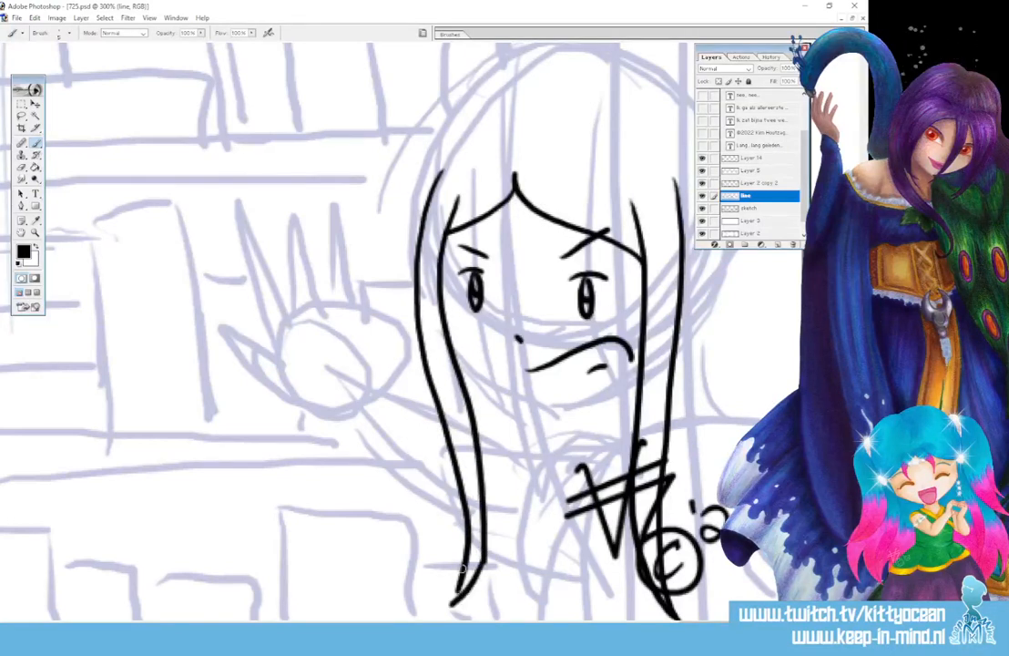
{"action": "left_click_drag", "start_coordinate": [464, 569], "coordinate": [449, 609]}
{"action": "mouse_move", "coordinate": [453, 199]}
{"action": "left_mouse_down"}
{"action": "mouse_move", "coordinate": [456, 316]}
{"action": "mouse_move", "coordinate": [480, 361]}
{"action": "mouse_move", "coordinate": [546, 404]}
{"action": "left_mouse_up"}
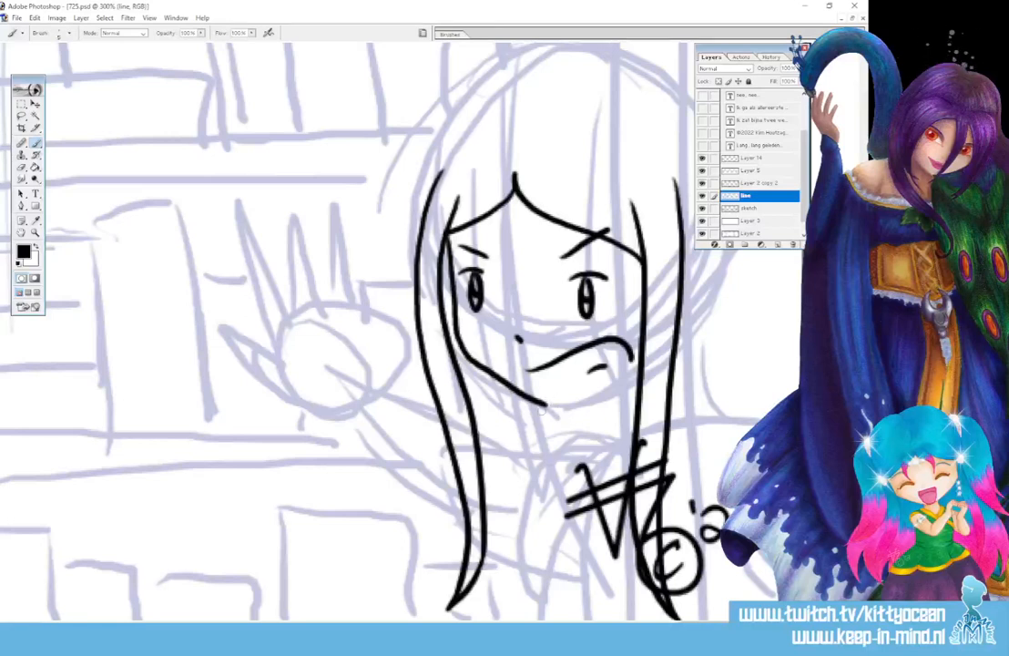
Ink the jaw curving to the chin, redoing it after an undo, and the neck below
{"action": "mouse_move", "coordinate": [446, 234]}
{"action": "left_mouse_down"}
{"action": "mouse_move", "coordinate": [459, 343]}
{"action": "mouse_move", "coordinate": [494, 386]}
{"action": "mouse_move", "coordinate": [551, 408]}
{"action": "mouse_move", "coordinate": [592, 406]}
{"action": "mouse_move", "coordinate": [641, 383]}
{"action": "left_mouse_up"}
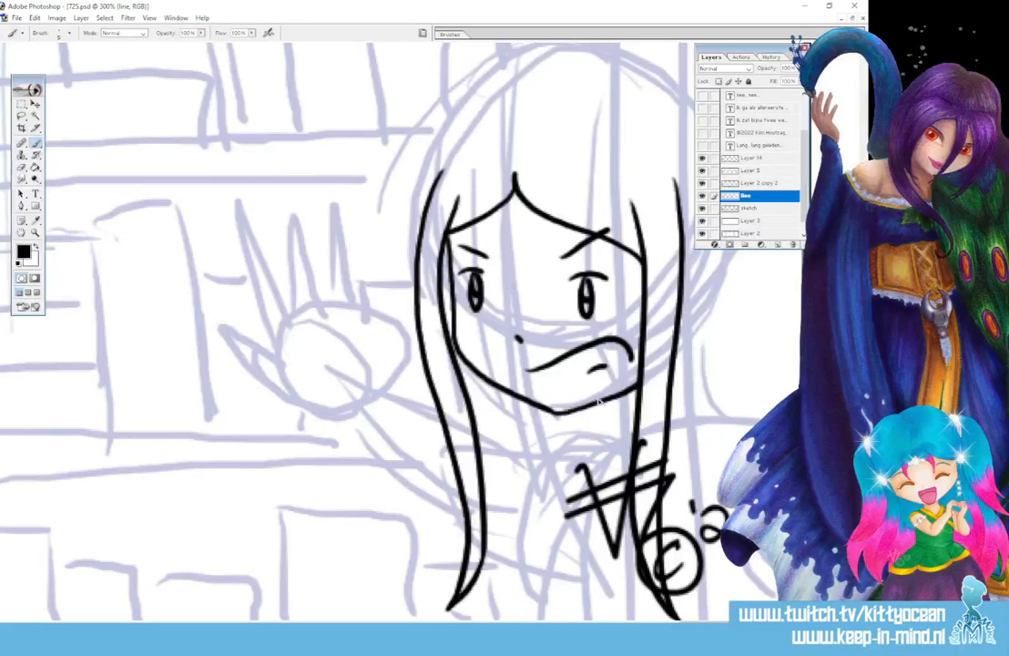
{"action": "key", "text": "ctrl+alt+z"}
{"action": "key", "text": "ctrl+alt+z"}
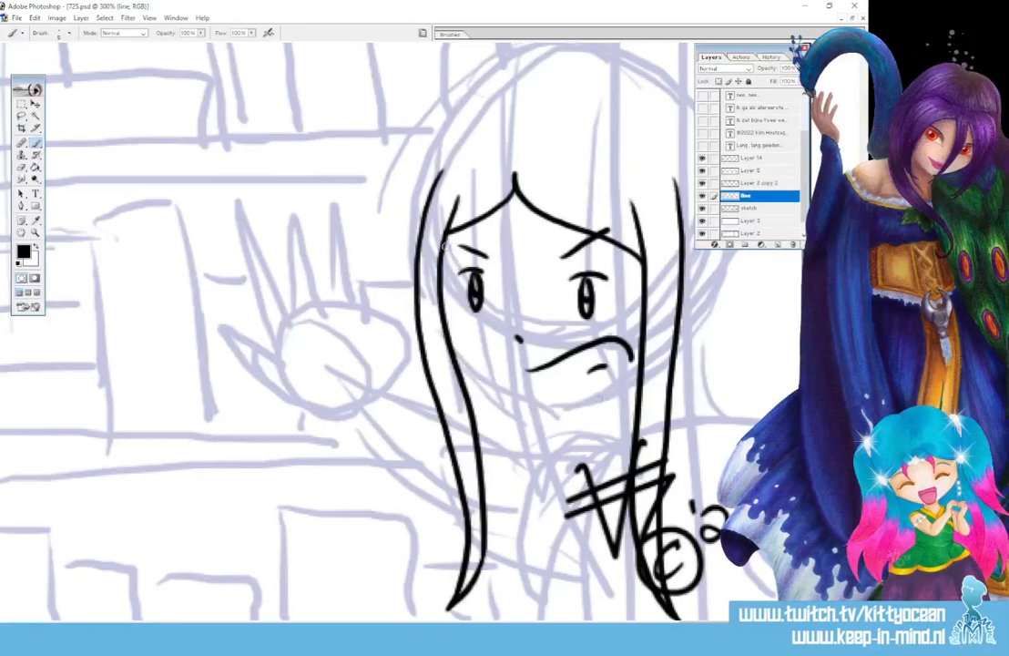
{"action": "mouse_move", "coordinate": [443, 244]}
{"action": "left_mouse_down"}
{"action": "mouse_move", "coordinate": [478, 372]}
{"action": "mouse_move", "coordinate": [579, 406]}
{"action": "mouse_move", "coordinate": [610, 395]}
{"action": "mouse_move", "coordinate": [629, 369]}
{"action": "left_mouse_up"}
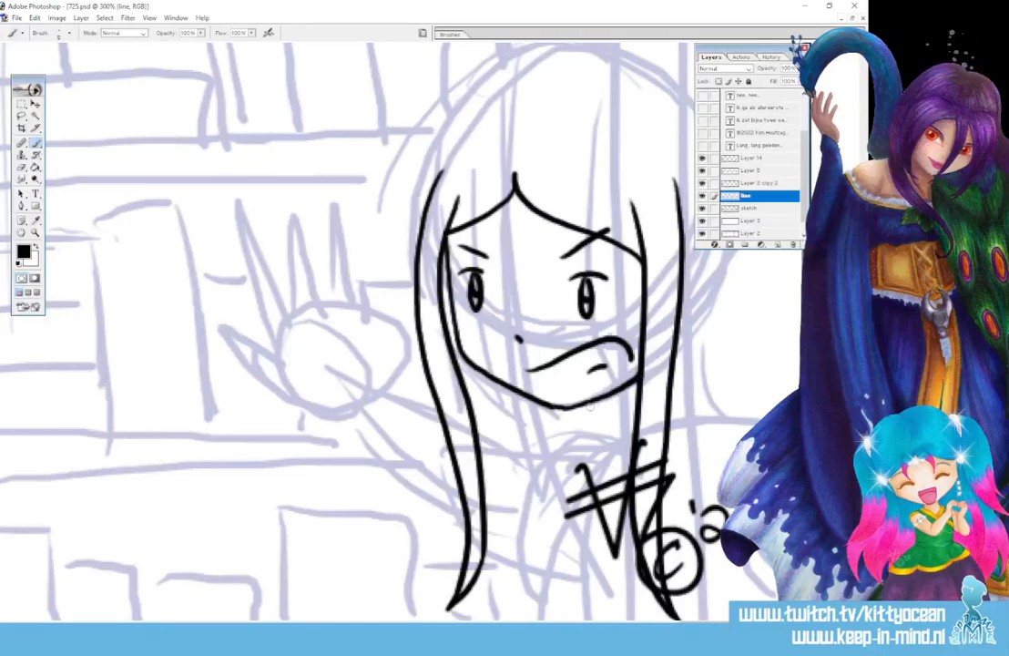
{"action": "left_click_drag", "start_coordinate": [591, 403], "coordinate": [597, 440]}
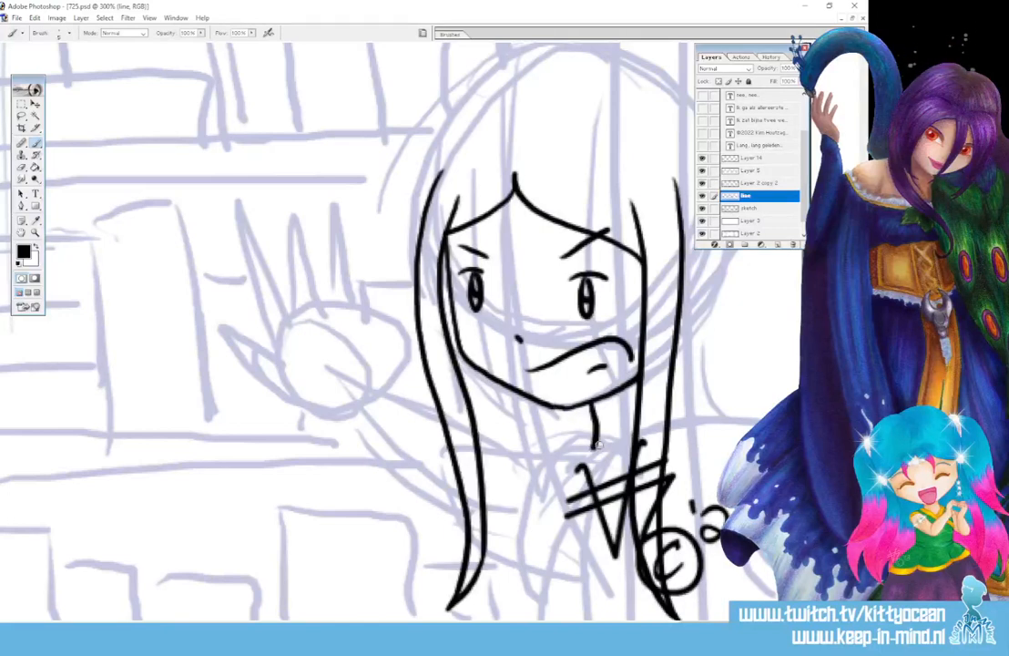
{"action": "scroll", "coordinate": [337, 286], "scroll_direction": "up", "scroll_amount": 3}
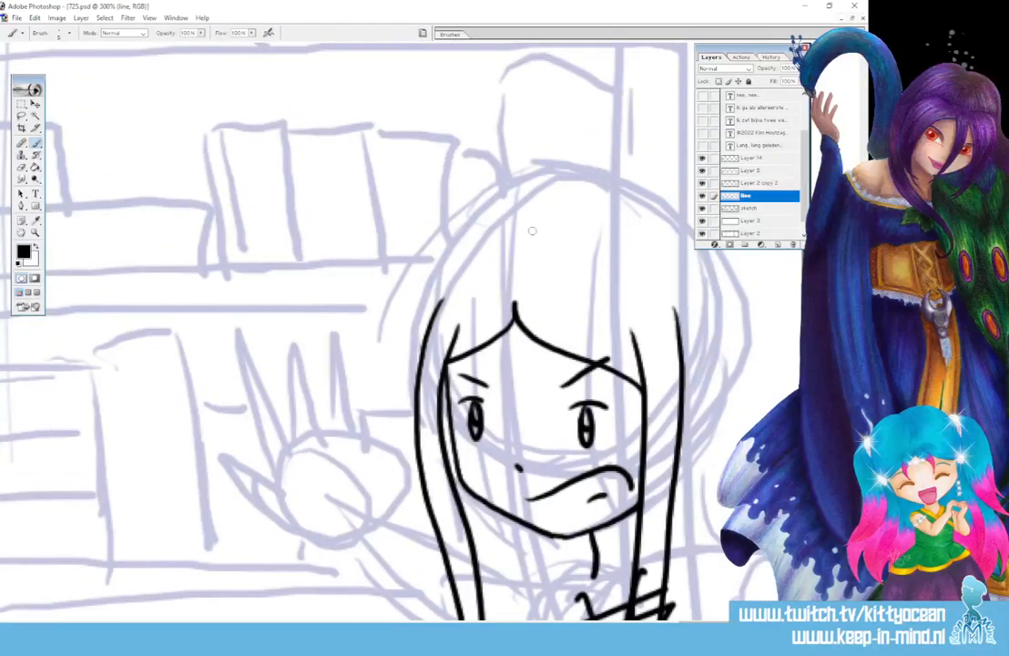
Ink the hair outline over the head and the hair flowing out to the right
{"action": "mouse_move", "coordinate": [532, 228]}
{"action": "left_mouse_down"}
{"action": "mouse_move", "coordinate": [638, 187]}
{"action": "mouse_move", "coordinate": [758, 423]}
{"action": "left_mouse_up"}
{"action": "scroll", "coordinate": [714, 397], "scroll_direction": "down", "scroll_amount": 4}
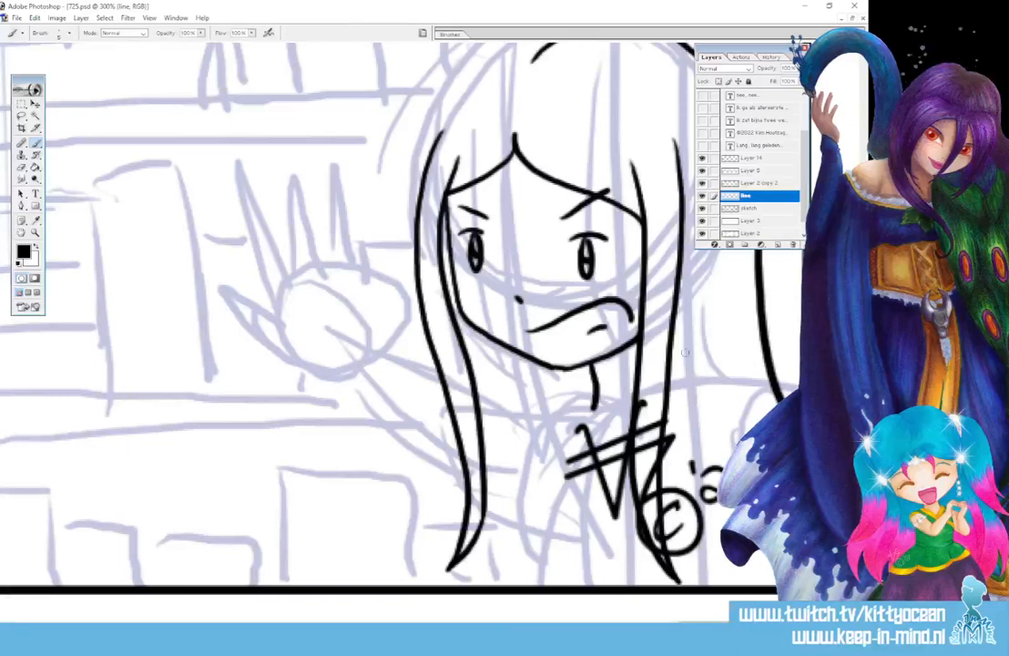
{"action": "left_click_drag", "start_coordinate": [676, 350], "coordinate": [789, 393]}
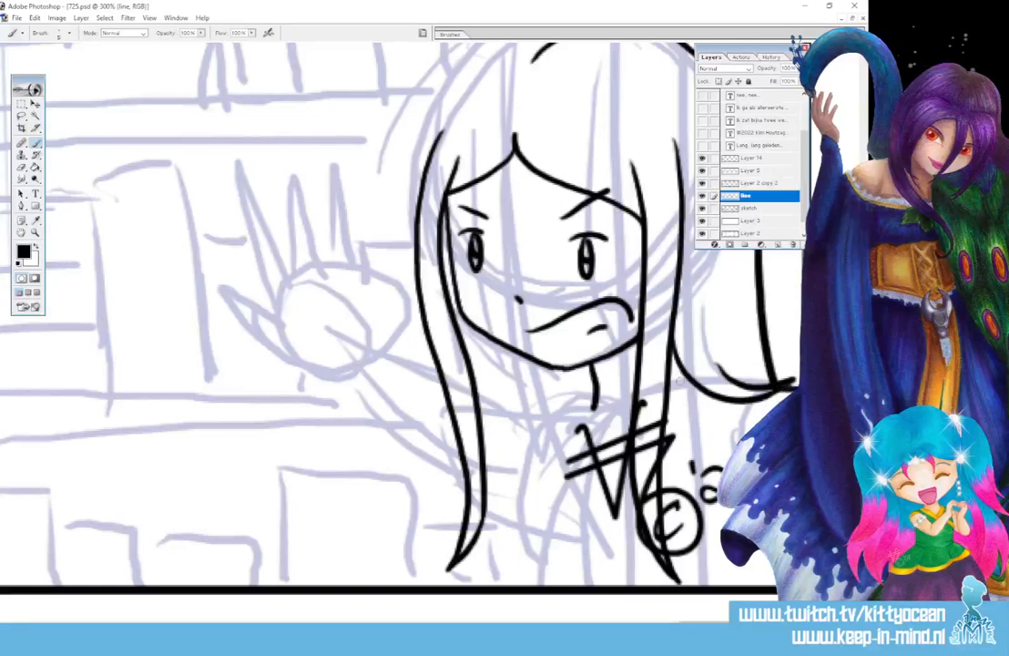
Ink the collar, right shoulder, body line and clothing folds, and start the raised arm's sleeve curve
{"action": "left_click_drag", "start_coordinate": [591, 410], "coordinate": [619, 438]}
{"action": "mouse_move", "coordinate": [670, 415]}
{"action": "left_mouse_down"}
{"action": "mouse_move", "coordinate": [695, 383]}
{"action": "mouse_move", "coordinate": [680, 431]}
{"action": "left_mouse_up"}
{"action": "mouse_move", "coordinate": [592, 403]}
{"action": "left_mouse_down"}
{"action": "mouse_move", "coordinate": [591, 419]}
{"action": "mouse_move", "coordinate": [570, 416]}
{"action": "mouse_move", "coordinate": [623, 462]}
{"action": "left_mouse_up"}
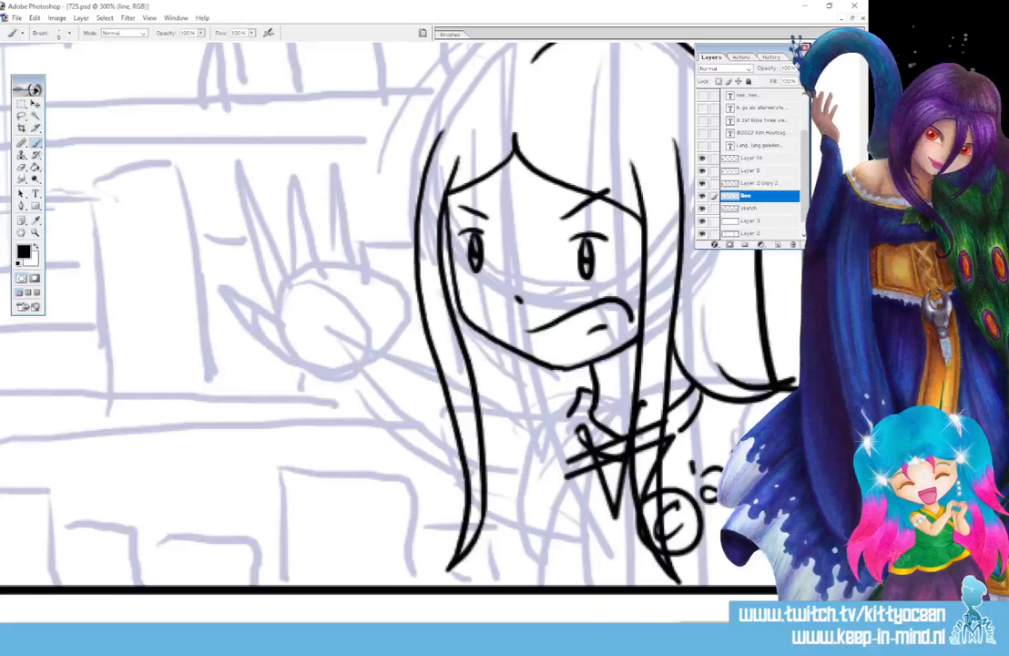
{"action": "mouse_move", "coordinate": [573, 393]}
{"action": "left_mouse_down"}
{"action": "mouse_move", "coordinate": [546, 425]}
{"action": "mouse_move", "coordinate": [569, 396]}
{"action": "mouse_move", "coordinate": [473, 395]}
{"action": "left_mouse_up"}
{"action": "left_click_drag", "start_coordinate": [554, 428], "coordinate": [521, 583]}
{"action": "left_click_drag", "start_coordinate": [574, 560], "coordinate": [638, 538]}
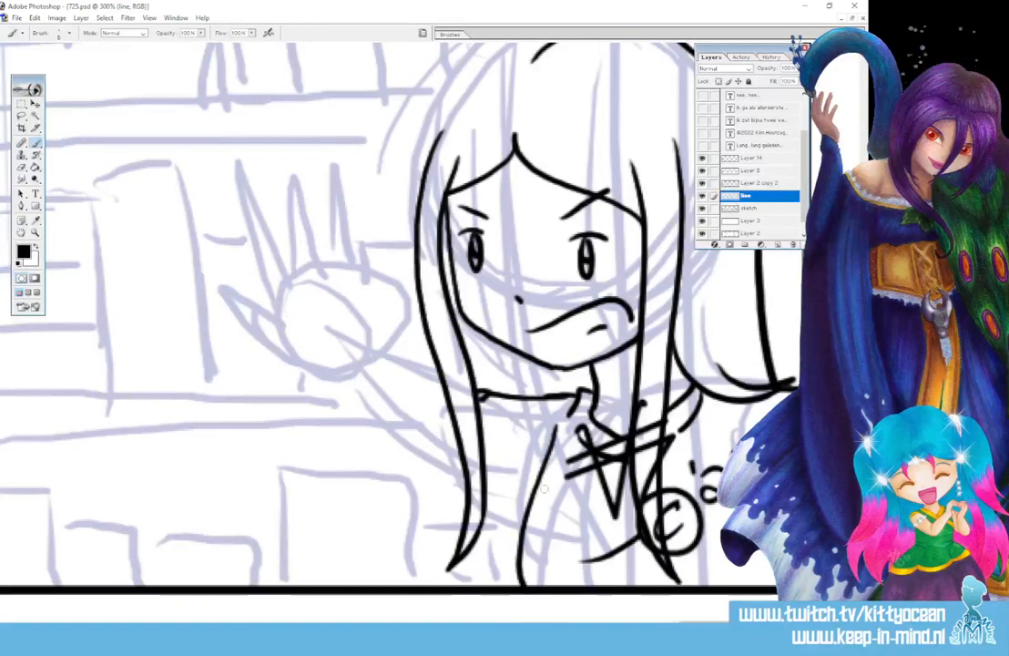
{"action": "left_click_drag", "start_coordinate": [522, 523], "coordinate": [487, 494]}
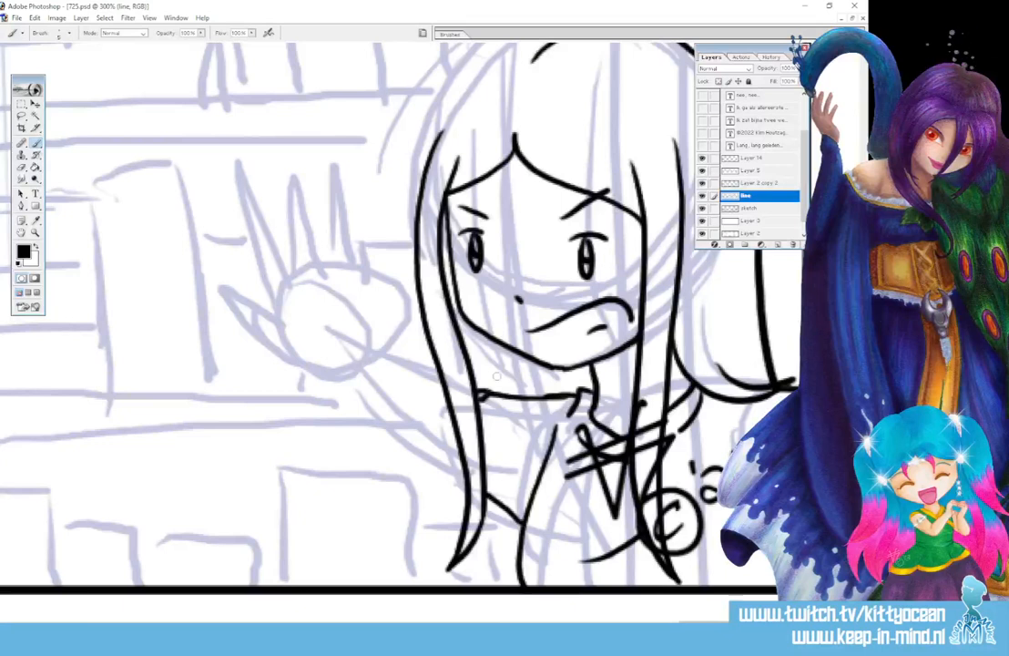
{"action": "mouse_move", "coordinate": [428, 366]}
{"action": "left_mouse_down"}
{"action": "mouse_move", "coordinate": [387, 350]}
{"action": "mouse_move", "coordinate": [351, 368]}
{"action": "mouse_move", "coordinate": [346, 391]}
{"action": "mouse_move", "coordinate": [407, 351]}
{"action": "left_mouse_up"}
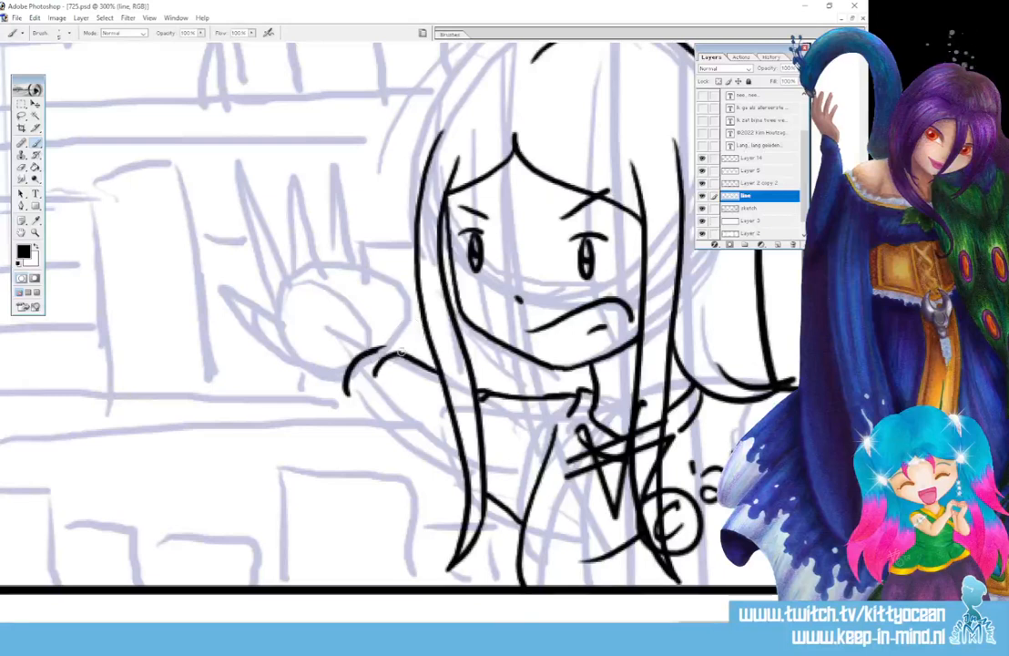
Ink the raised arm from the sleeve up to the hand and its fingers, undoing one doubled stroke
{"action": "left_click_drag", "start_coordinate": [375, 348], "coordinate": [400, 352]}
{"action": "mouse_move", "coordinate": [361, 385]}
{"action": "left_mouse_down"}
{"action": "mouse_move", "coordinate": [358, 404]}
{"action": "mouse_move", "coordinate": [408, 455]}
{"action": "mouse_move", "coordinate": [523, 516]}
{"action": "left_mouse_up"}
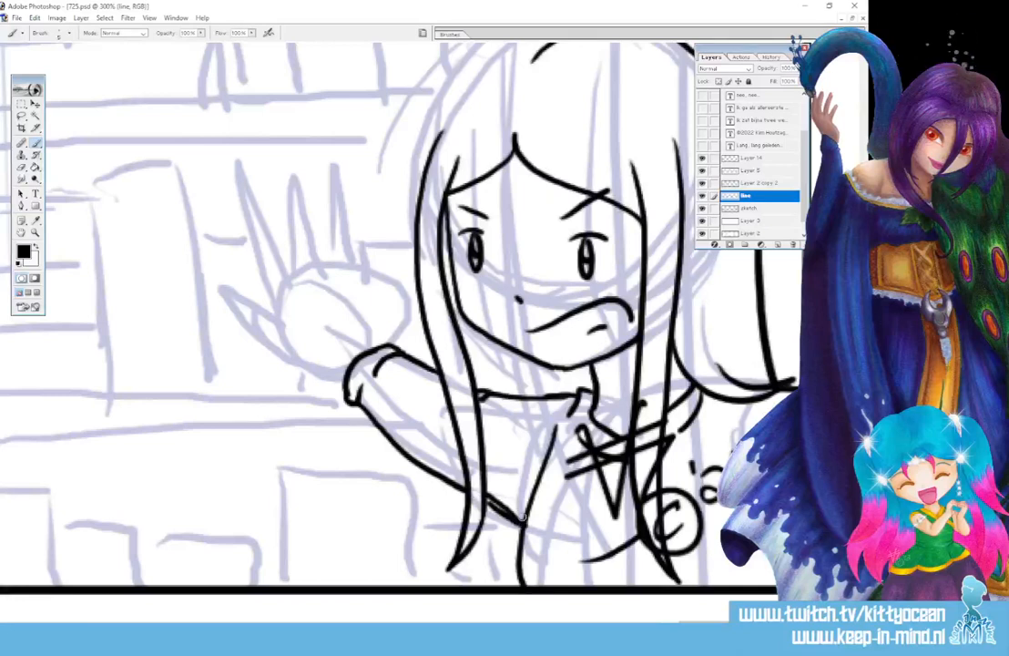
{"action": "key", "text": "ctrl+z"}
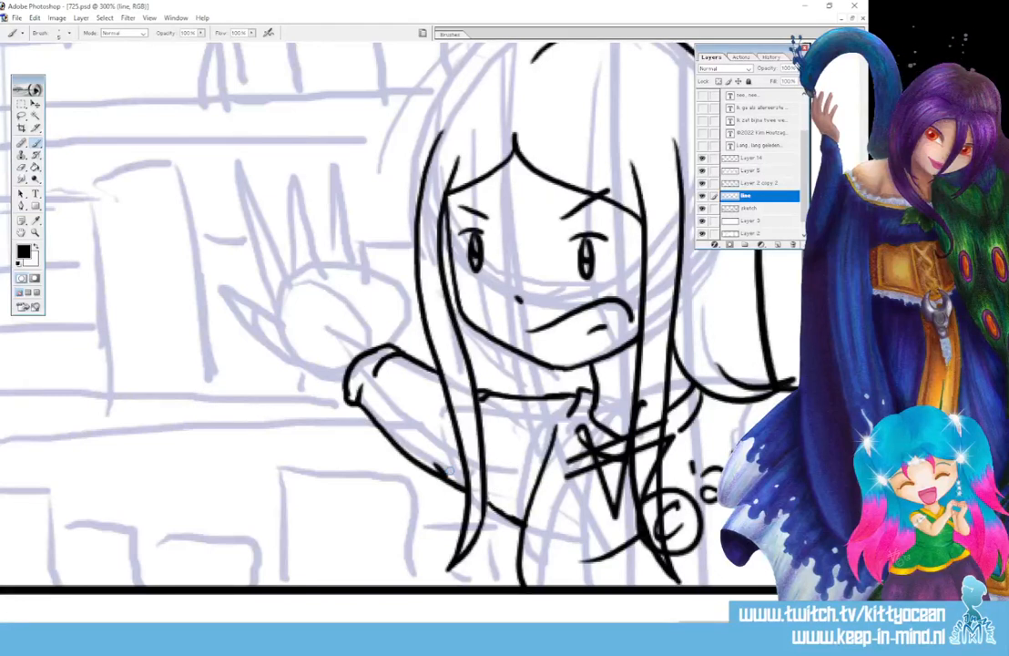
{"action": "mouse_move", "coordinate": [345, 374]}
{"action": "left_mouse_down"}
{"action": "mouse_move", "coordinate": [301, 362]}
{"action": "mouse_move", "coordinate": [238, 306]}
{"action": "mouse_move", "coordinate": [279, 311]}
{"action": "mouse_move", "coordinate": [249, 215]}
{"action": "mouse_move", "coordinate": [294, 275]}
{"action": "mouse_move", "coordinate": [290, 187]}
{"action": "mouse_move", "coordinate": [332, 259]}
{"action": "mouse_move", "coordinate": [325, 263]}
{"action": "mouse_move", "coordinate": [335, 184]}
{"action": "mouse_move", "coordinate": [360, 264]}
{"action": "left_mouse_up"}
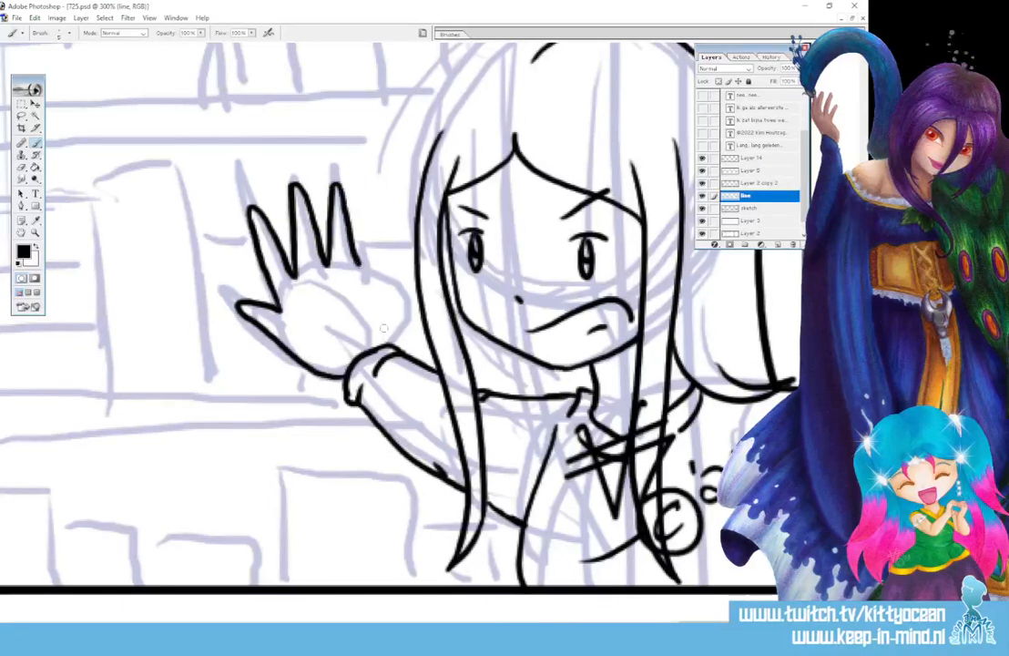
{"action": "left_click_drag", "start_coordinate": [390, 344], "coordinate": [368, 216]}
{"action": "mouse_move", "coordinate": [358, 264]}
{"action": "left_mouse_down"}
{"action": "mouse_move", "coordinate": [356, 241]}
{"action": "mouse_move", "coordinate": [367, 225]}
{"action": "left_mouse_up"}
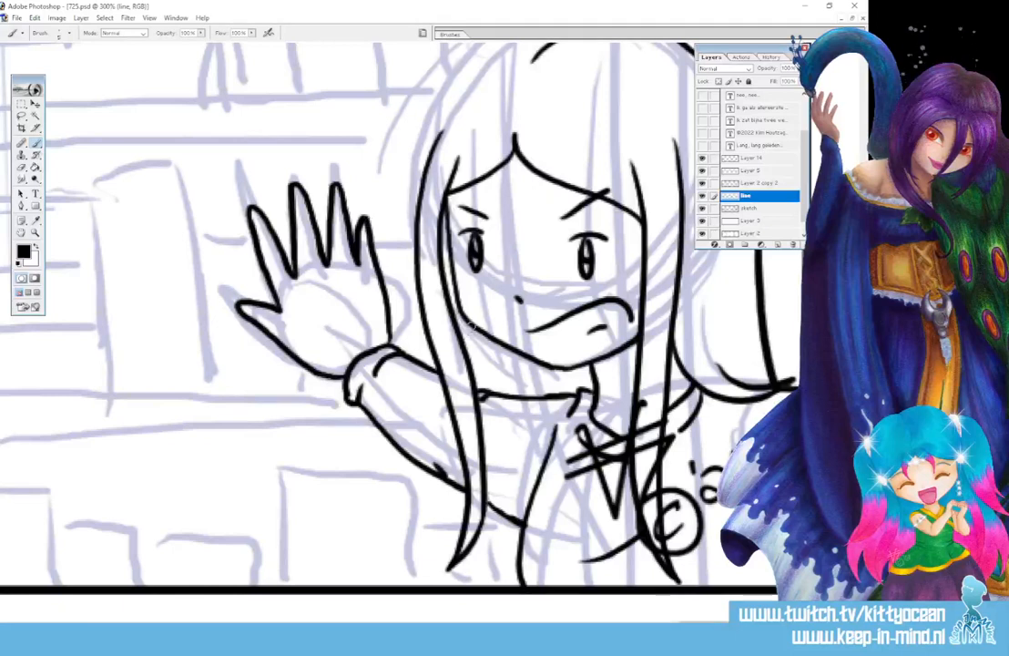
Ink the girl's neck line down to the collar and outline the top of her hair
{"action": "mouse_move", "coordinate": [471, 327]}
{"action": "left_mouse_down"}
{"action": "mouse_move", "coordinate": [505, 393]}
{"action": "mouse_move", "coordinate": [521, 371]}
{"action": "mouse_move", "coordinate": [552, 392]}
{"action": "mouse_move", "coordinate": [490, 346]}
{"action": "left_mouse_up"}
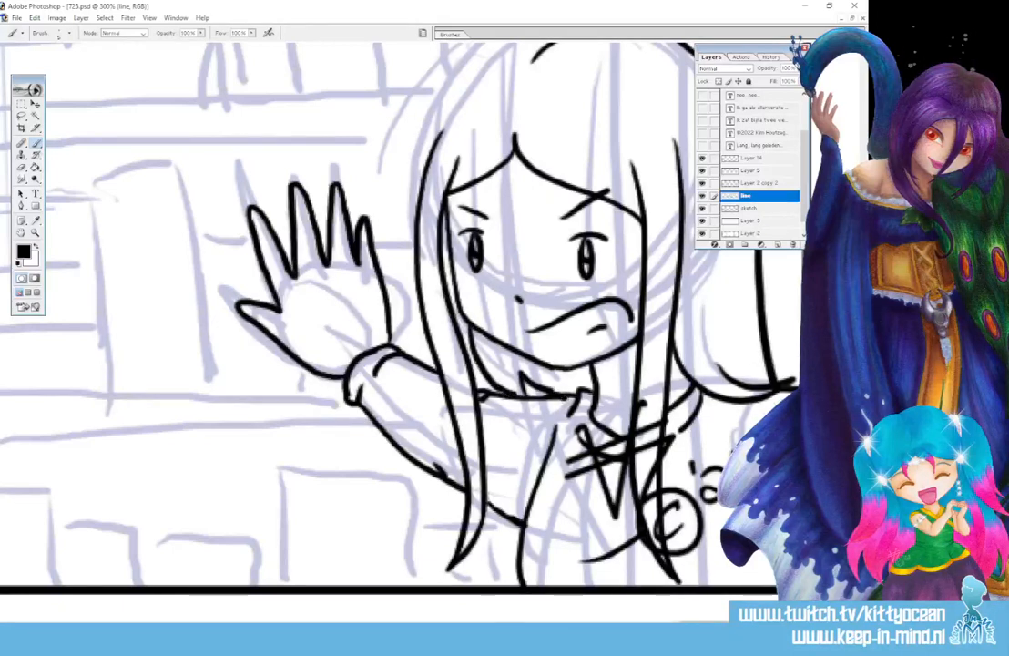
{"action": "scroll", "coordinate": [401, 332], "scroll_direction": "up", "scroll_amount": 5}
{"action": "mouse_move", "coordinate": [585, 203]}
{"action": "left_mouse_down"}
{"action": "mouse_move", "coordinate": [466, 259]}
{"action": "mouse_move", "coordinate": [432, 321]}
{"action": "mouse_move", "coordinate": [443, 366]}
{"action": "left_mouse_up"}
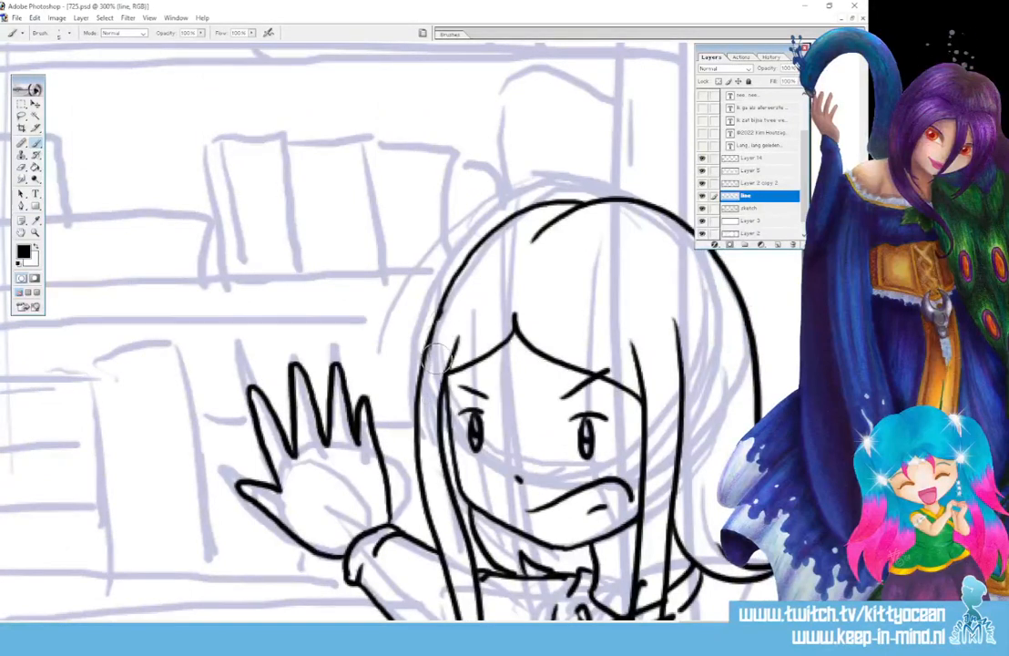
{"action": "key", "text": "b"}
{"action": "key", "text": "ctrl+minus"}
{"action": "key", "text": "ctrl+minus"}
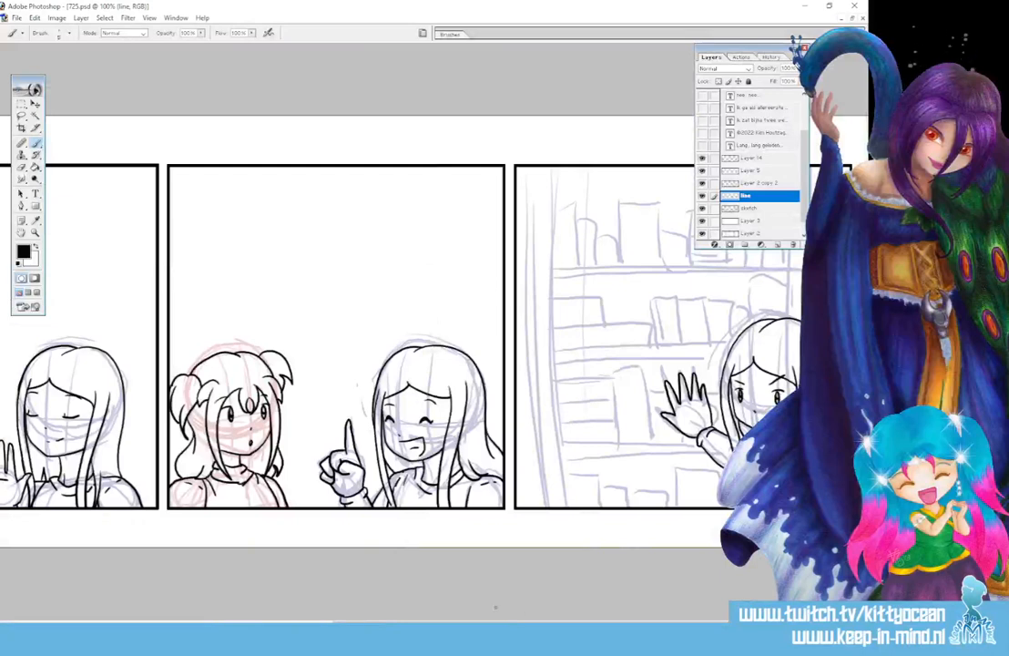
Move the Layers palette off the bookcase and choose a smaller brush preset
{"action": "left_click_drag", "start_coordinate": [729, 49], "coordinate": [316, 74]}
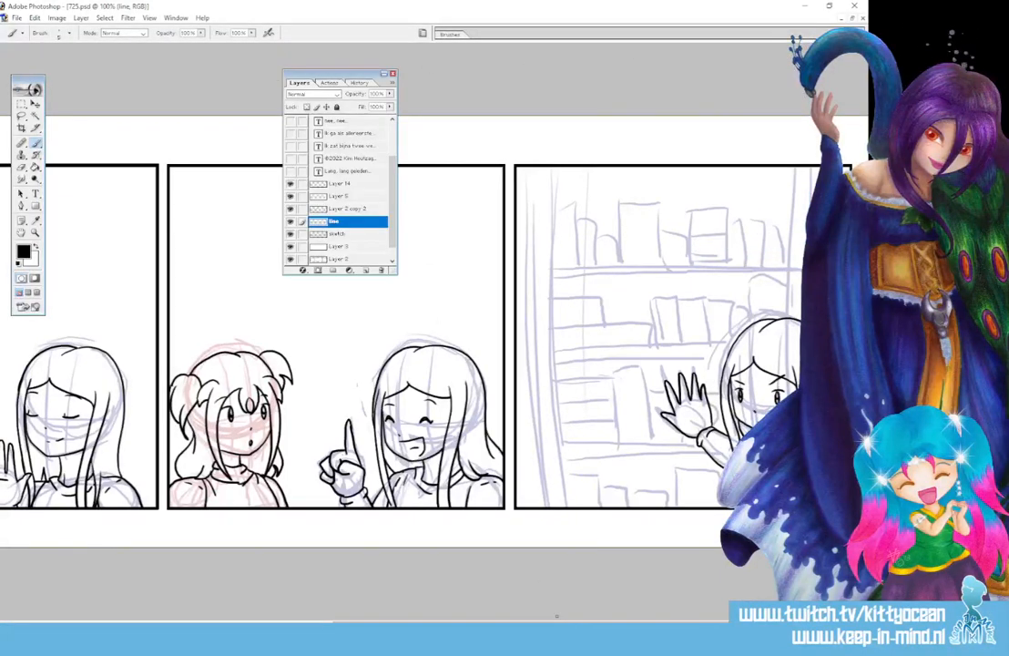
{"action": "left_click", "coordinate": [62, 33]}
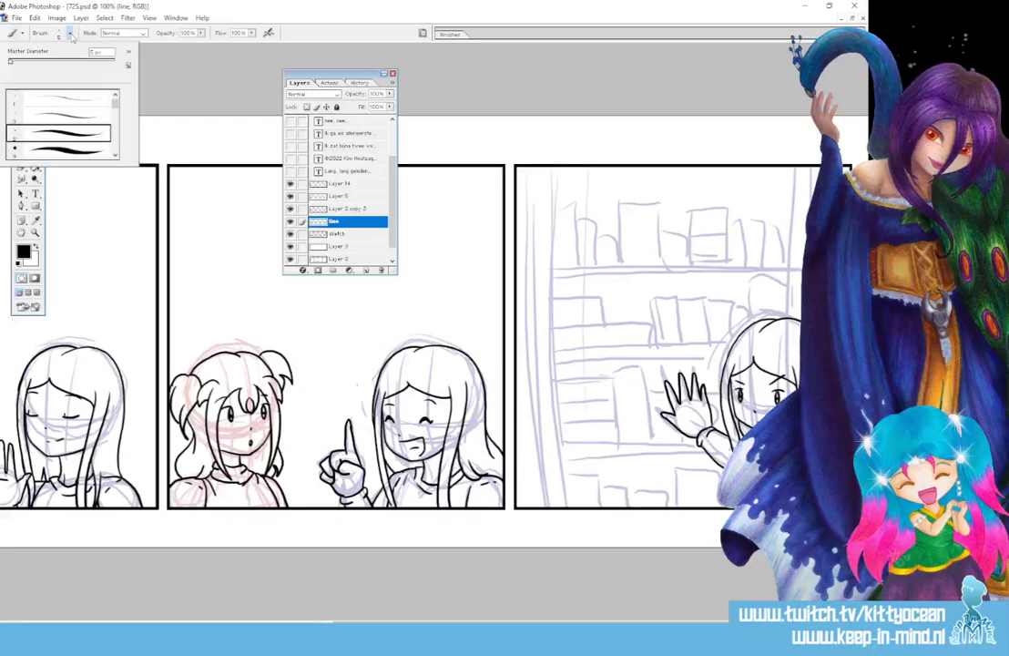
{"action": "left_click", "coordinate": [59, 115]}
{"action": "left_click", "coordinate": [171, 22]}
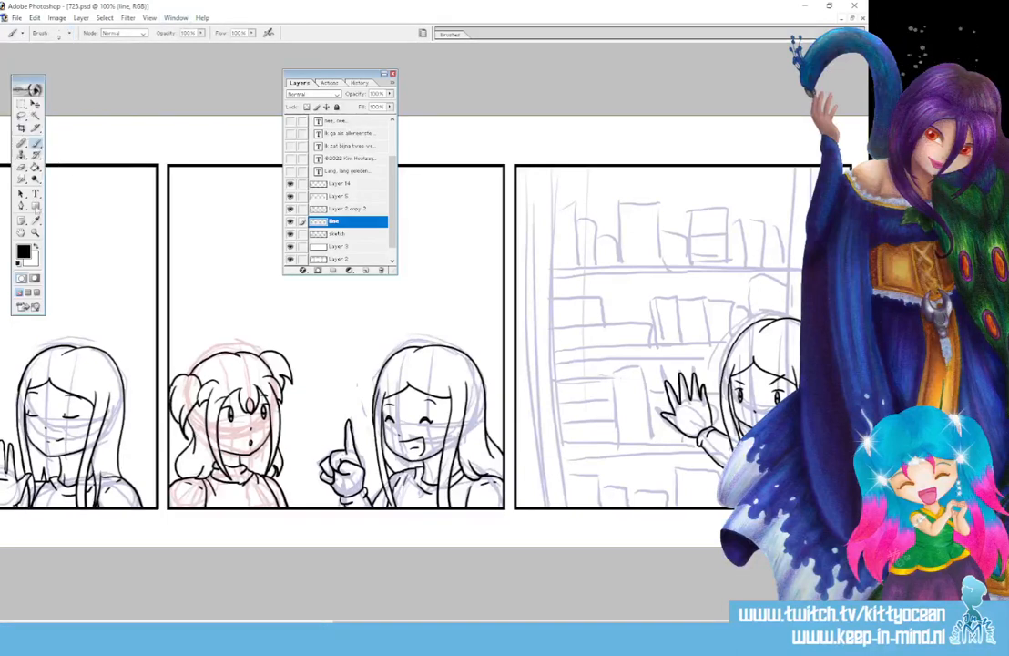
Draw rectangle paths for the bookcase's left and right sides and the top two shelf boards
{"action": "left_click", "coordinate": [37, 207]}
{"action": "left_click_drag", "start_coordinate": [526, 150], "coordinate": [552, 528]}
{"action": "left_click_drag", "start_coordinate": [791, 146], "coordinate": [810, 331]}
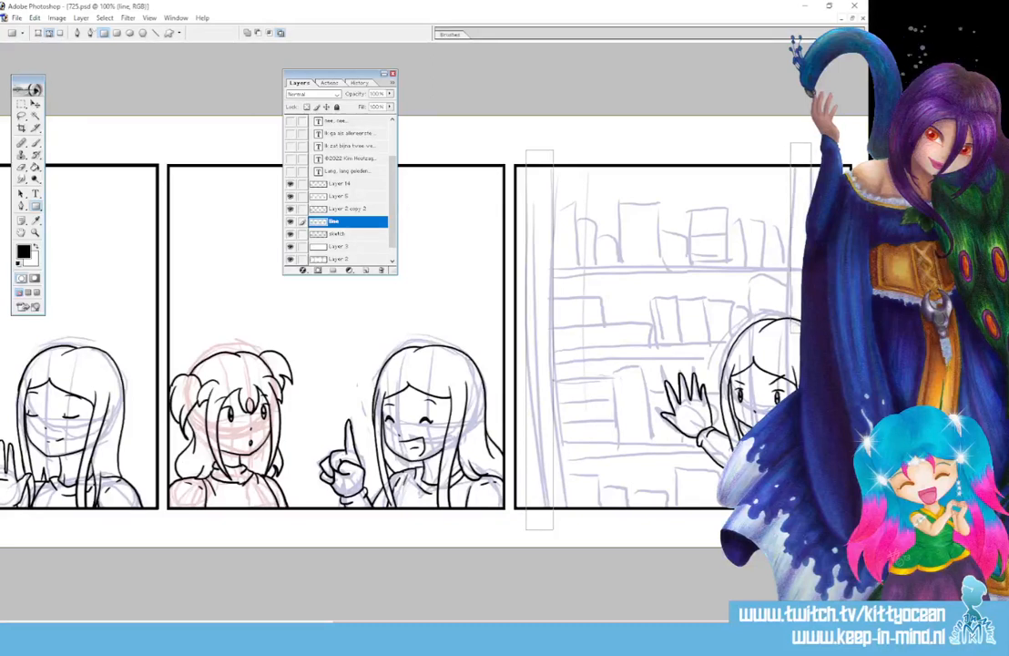
{"action": "left_click_drag", "start_coordinate": [553, 267], "coordinate": [791, 274]}
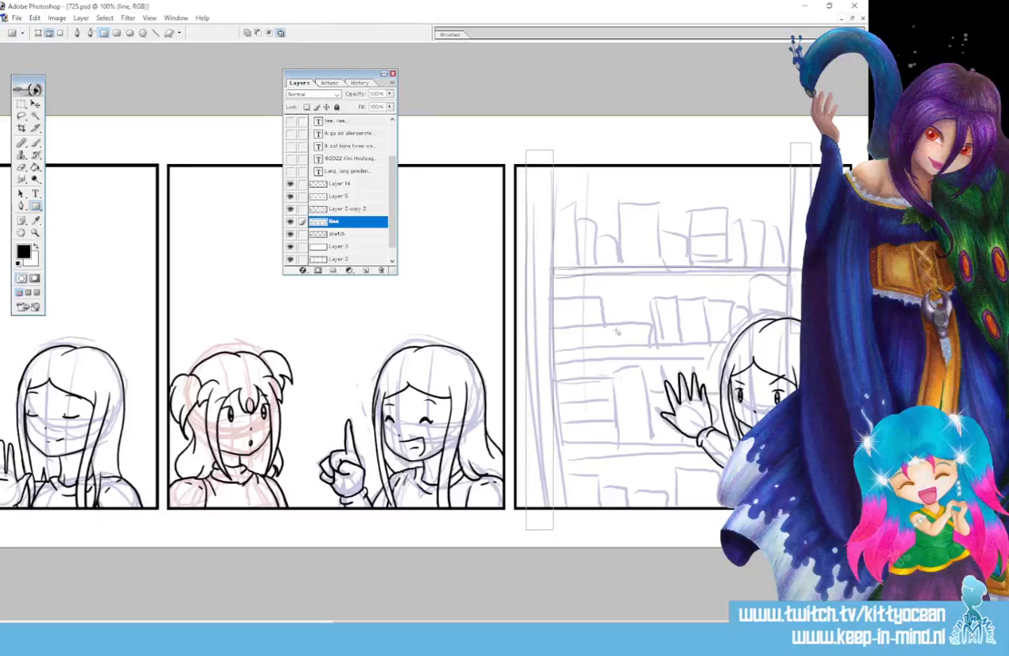
{"action": "left_click_drag", "start_coordinate": [553, 351], "coordinate": [726, 362]}
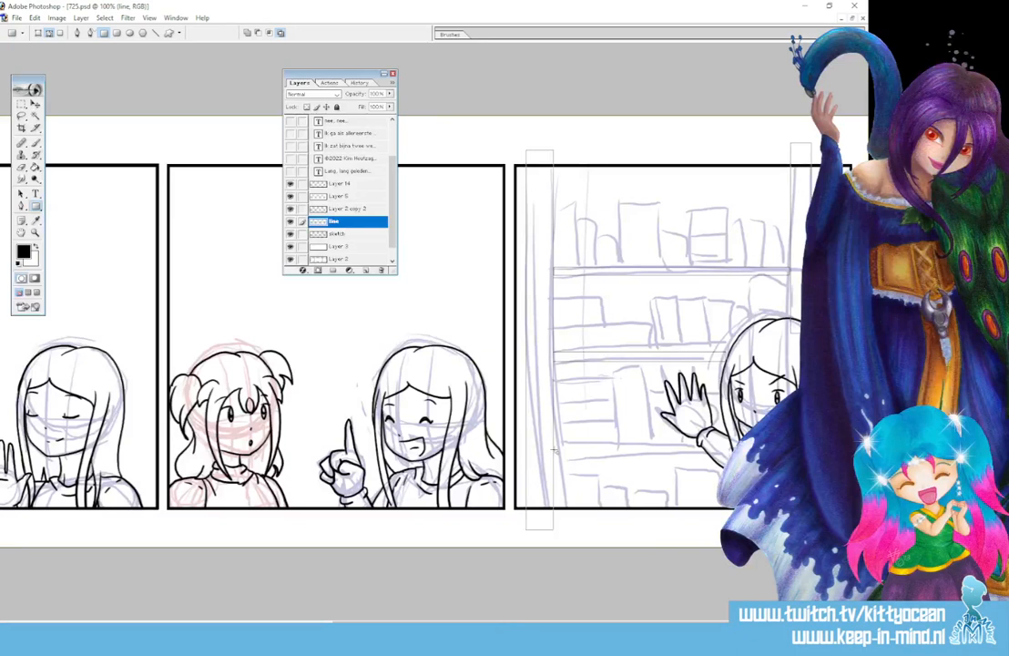
Outline the lower shelf board and the seven books on the top shelf with rectangle paths
{"action": "left_click_drag", "start_coordinate": [554, 444], "coordinate": [703, 456]}
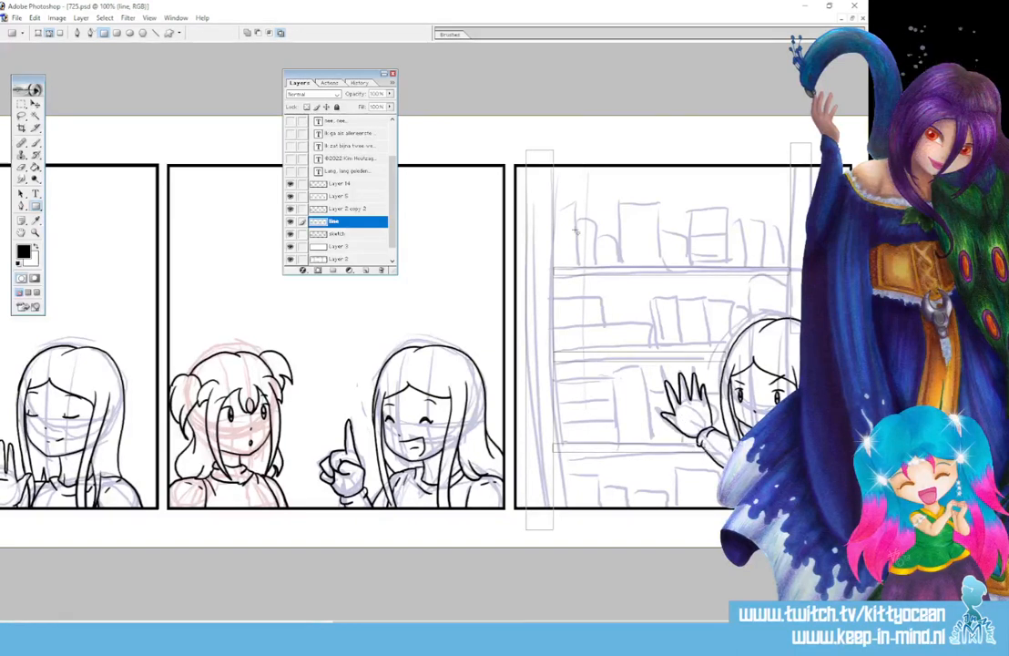
{"action": "left_click_drag", "start_coordinate": [553, 208], "coordinate": [579, 268]}
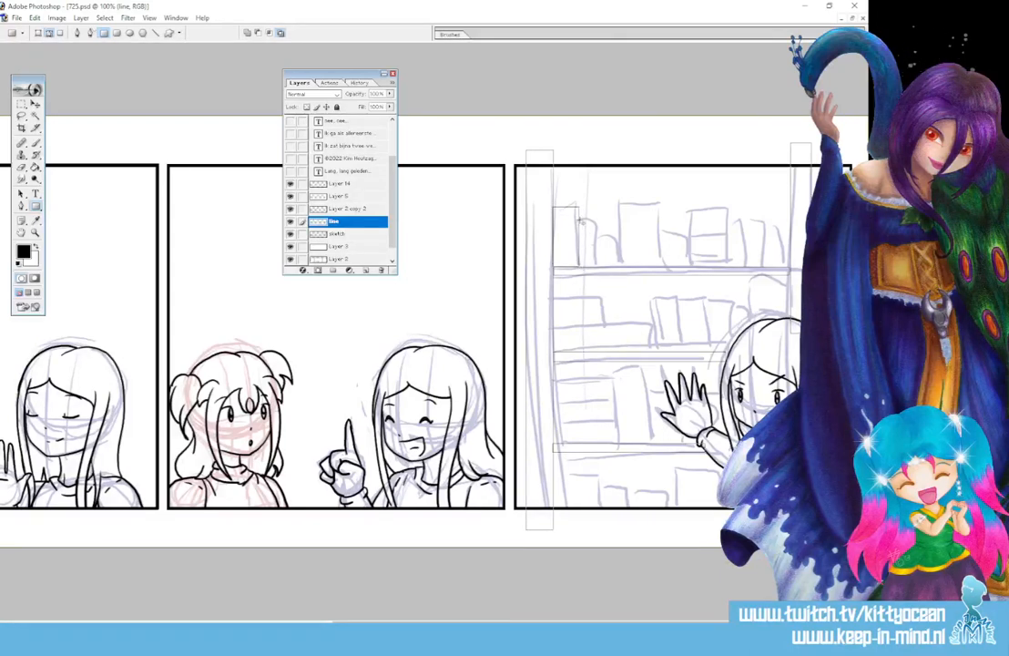
{"action": "mouse_move", "coordinate": [579, 220]}
{"action": "left_mouse_down"}
{"action": "mouse_move", "coordinate": [597, 267]}
{"action": "mouse_move", "coordinate": [619, 267]}
{"action": "left_mouse_up"}
{"action": "mouse_move", "coordinate": [621, 203]}
{"action": "left_mouse_down"}
{"action": "mouse_move", "coordinate": [622, 240]}
{"action": "mouse_move", "coordinate": [662, 266]}
{"action": "mouse_move", "coordinate": [691, 255]}
{"action": "mouse_move", "coordinate": [692, 266]}
{"action": "left_mouse_up"}
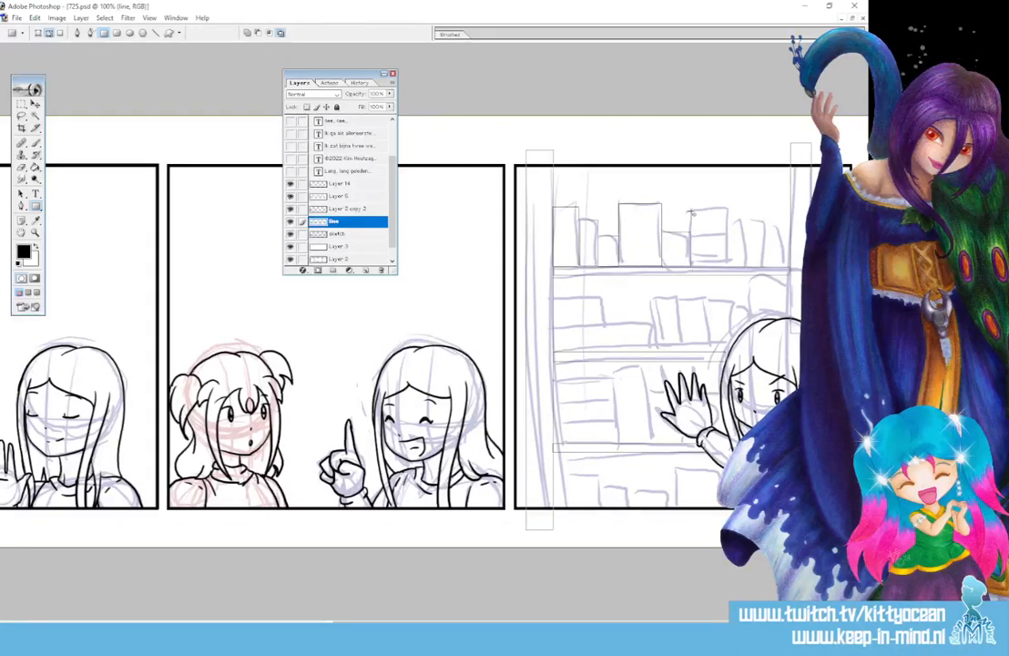
{"action": "left_click_drag", "start_coordinate": [691, 212], "coordinate": [729, 265]}
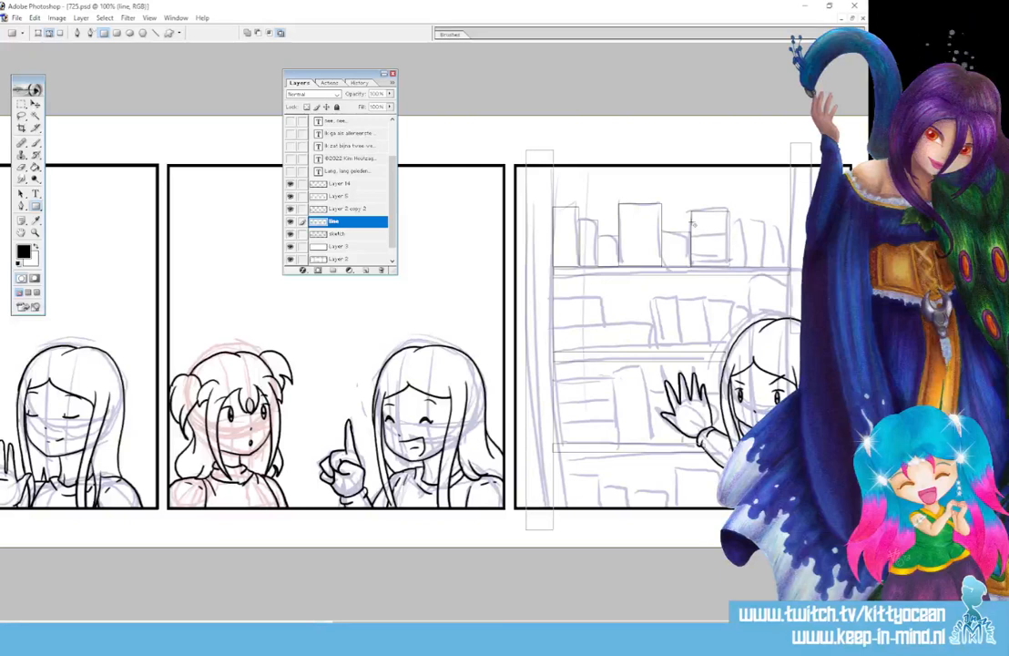
{"action": "left_click_drag", "start_coordinate": [692, 214], "coordinate": [750, 266]}
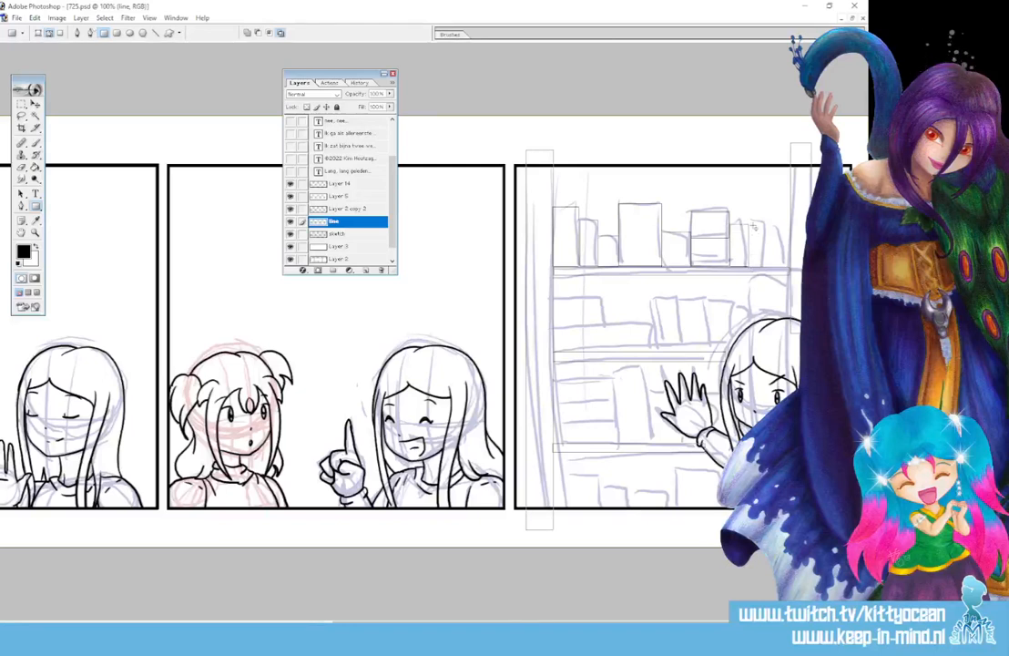
{"action": "left_click_drag", "start_coordinate": [750, 209], "coordinate": [771, 267]}
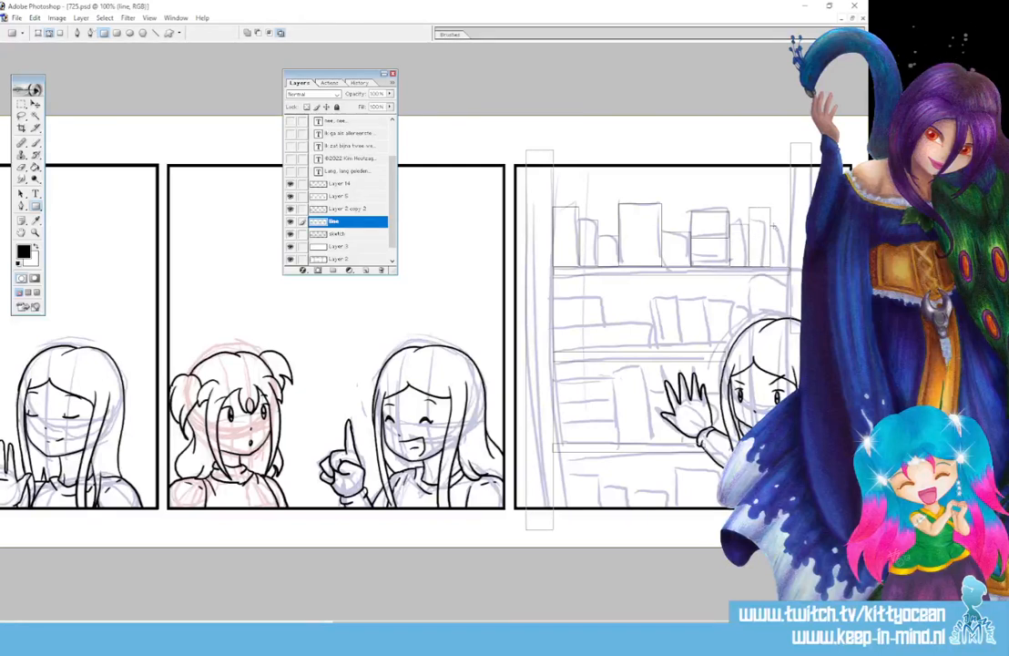
{"action": "left_click_drag", "start_coordinate": [773, 226], "coordinate": [782, 263]}
Outline the books on the middle, lower-left and bottom shelves with rectangle paths
{"action": "left_click_drag", "start_coordinate": [553, 293], "coordinate": [654, 352]}
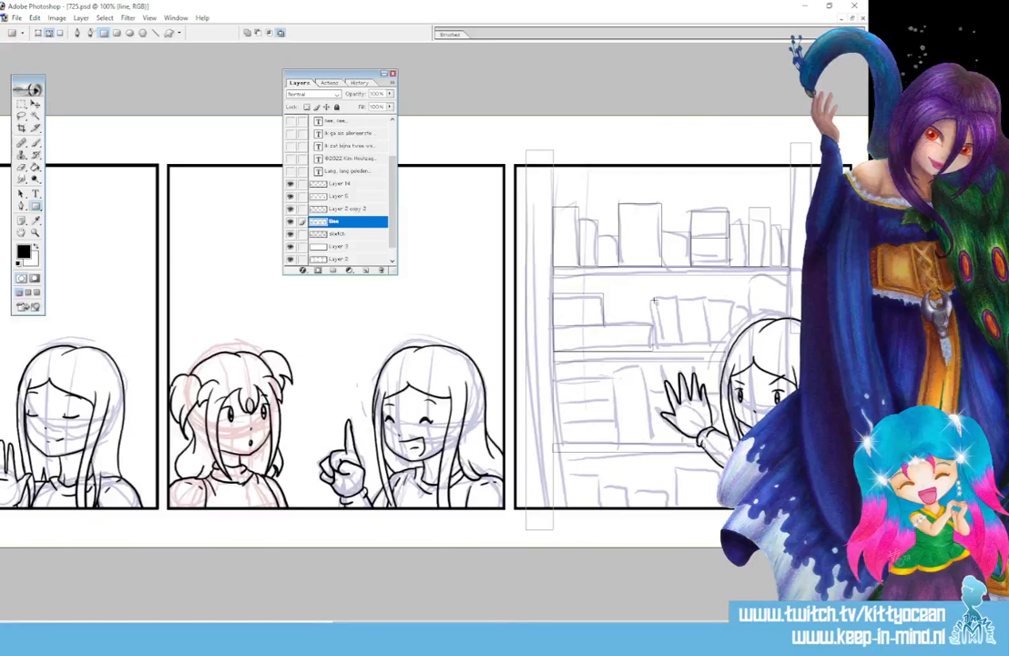
{"action": "left_click_drag", "start_coordinate": [653, 298], "coordinate": [676, 350]}
{"action": "left_click_drag", "start_coordinate": [678, 297], "coordinate": [704, 353]}
{"action": "left_click_drag", "start_coordinate": [702, 299], "coordinate": [730, 351]}
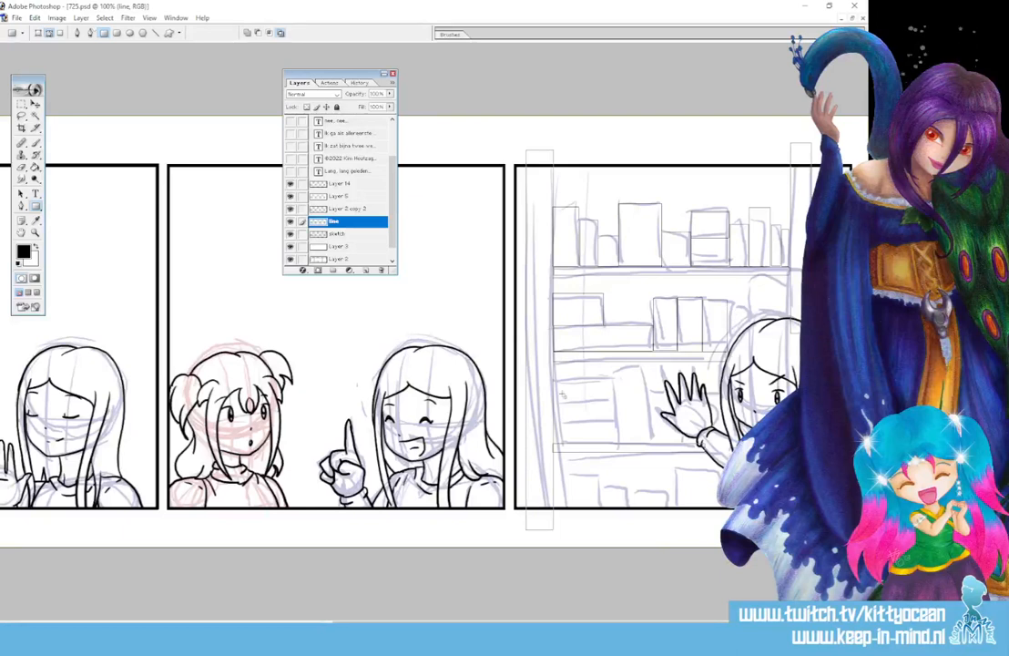
{"action": "left_click_drag", "start_coordinate": [552, 379], "coordinate": [621, 445]}
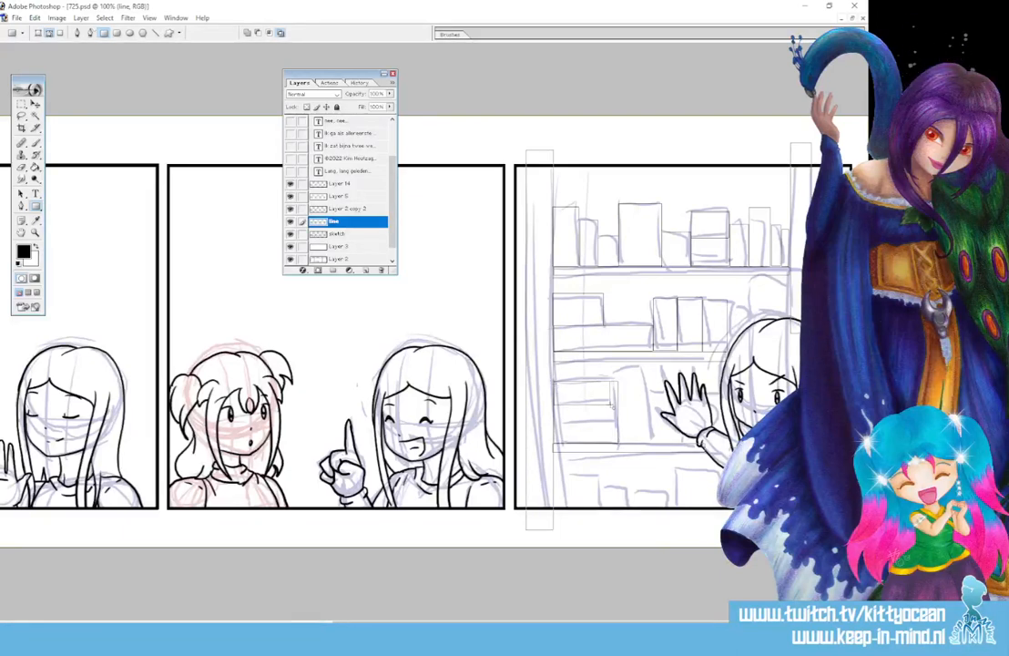
{"action": "left_click_drag", "start_coordinate": [552, 379], "coordinate": [621, 407]}
{"action": "left_click_drag", "start_coordinate": [555, 425], "coordinate": [621, 446]}
{"action": "left_click_drag", "start_coordinate": [620, 375], "coordinate": [652, 444]}
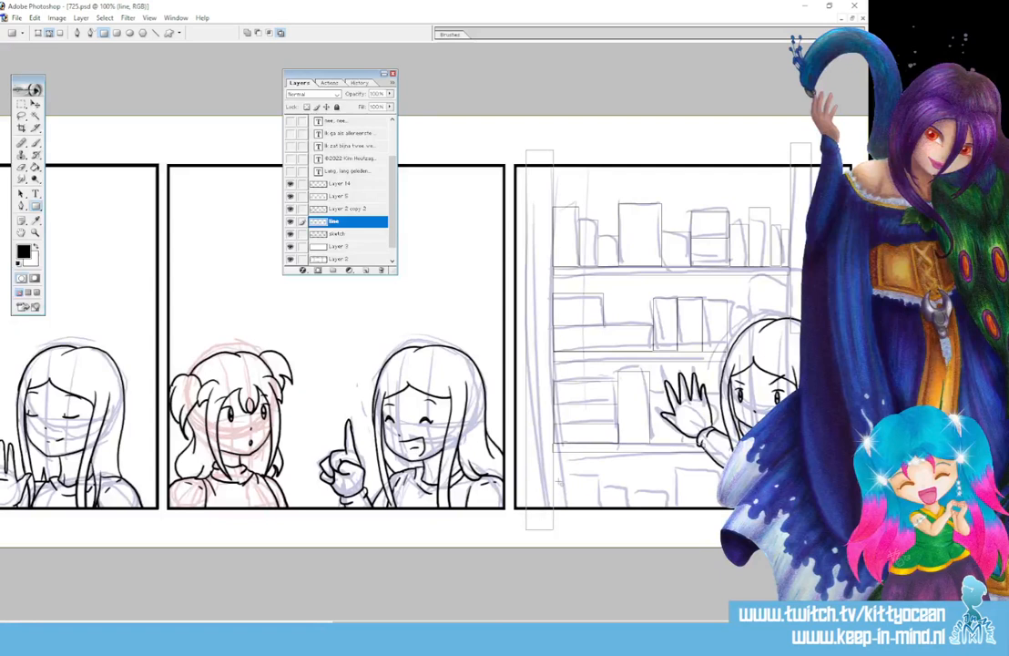
{"action": "left_click_drag", "start_coordinate": [554, 473], "coordinate": [676, 526]}
{"action": "left_click_drag", "start_coordinate": [678, 469], "coordinate": [716, 529]}
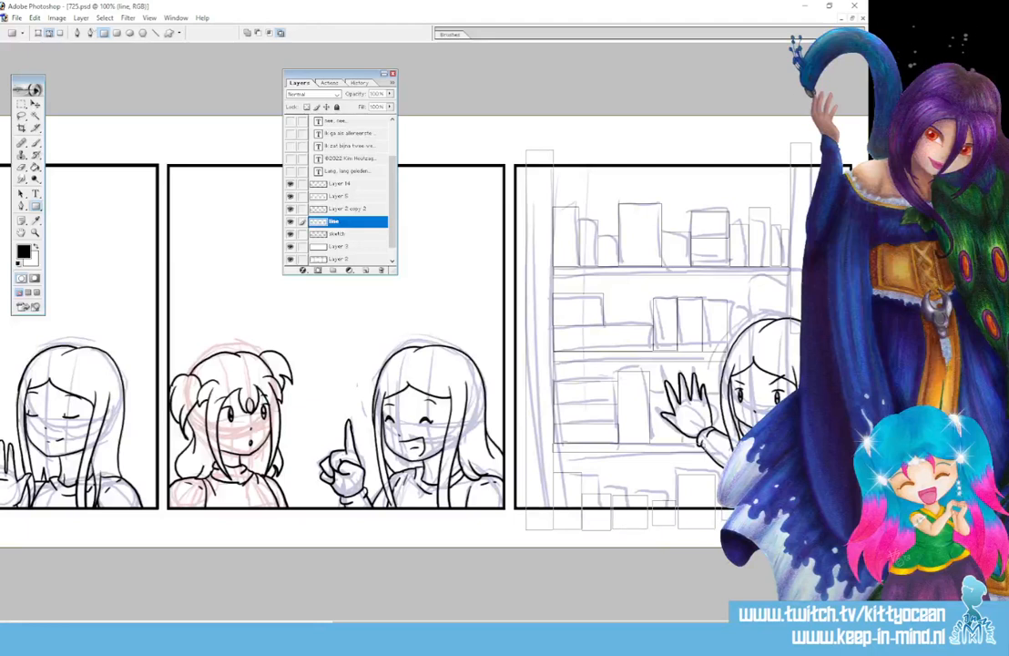
{"action": "left_click", "coordinate": [24, 208]}
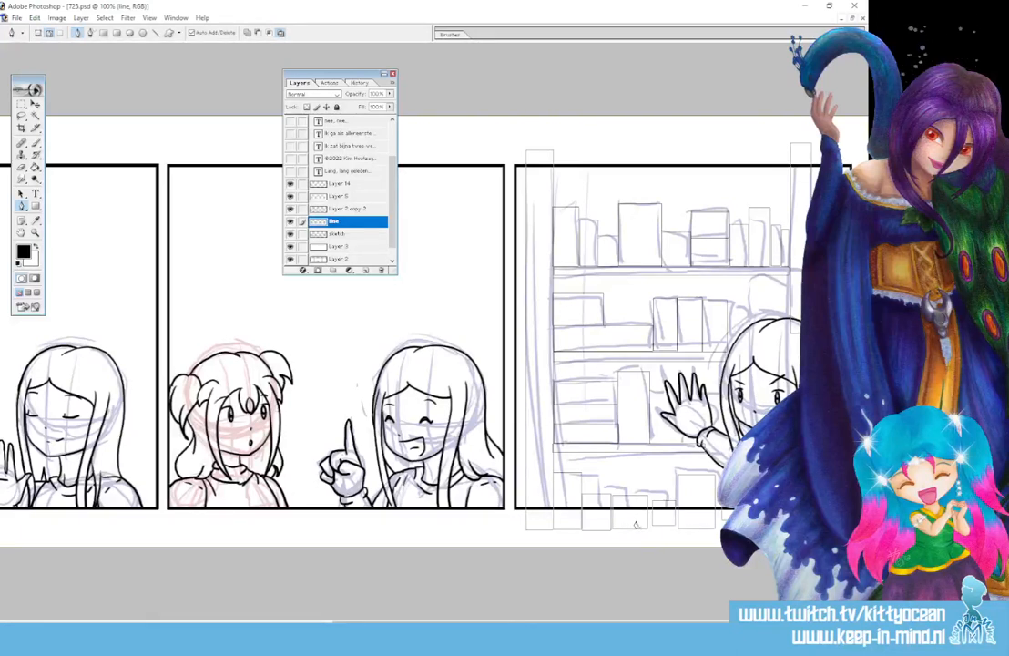
Stroke the bookcase and book rectangle paths as black ink, then delete the leftover paths
{"action": "right_click", "coordinate": [690, 517]}
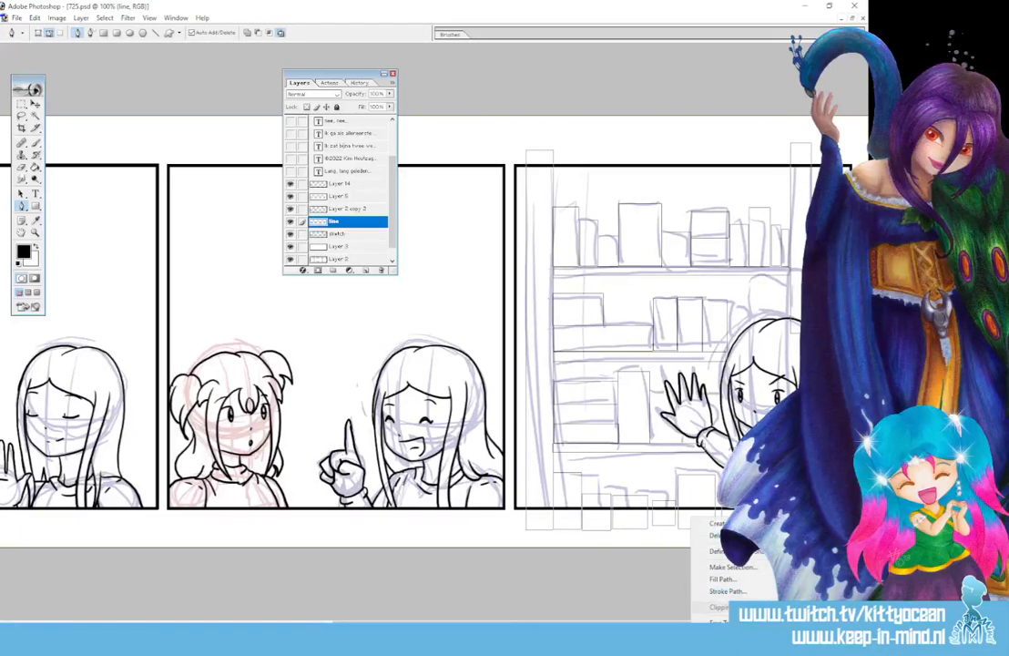
{"action": "left_click", "coordinate": [728, 591]}
{"action": "key", "text": "Return"}
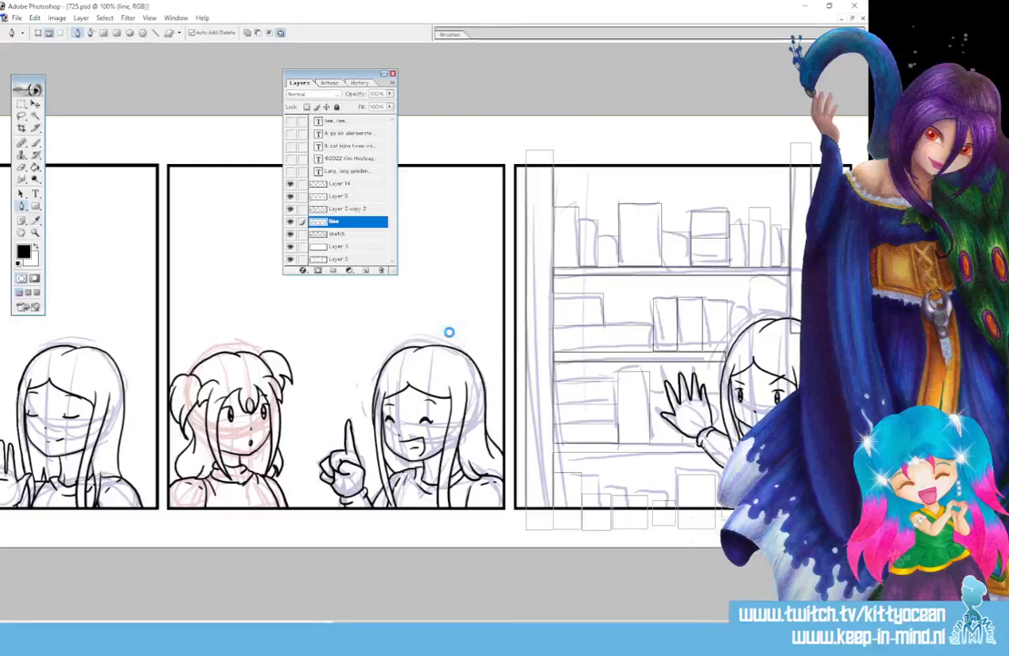
{"action": "right_click", "coordinate": [711, 486]}
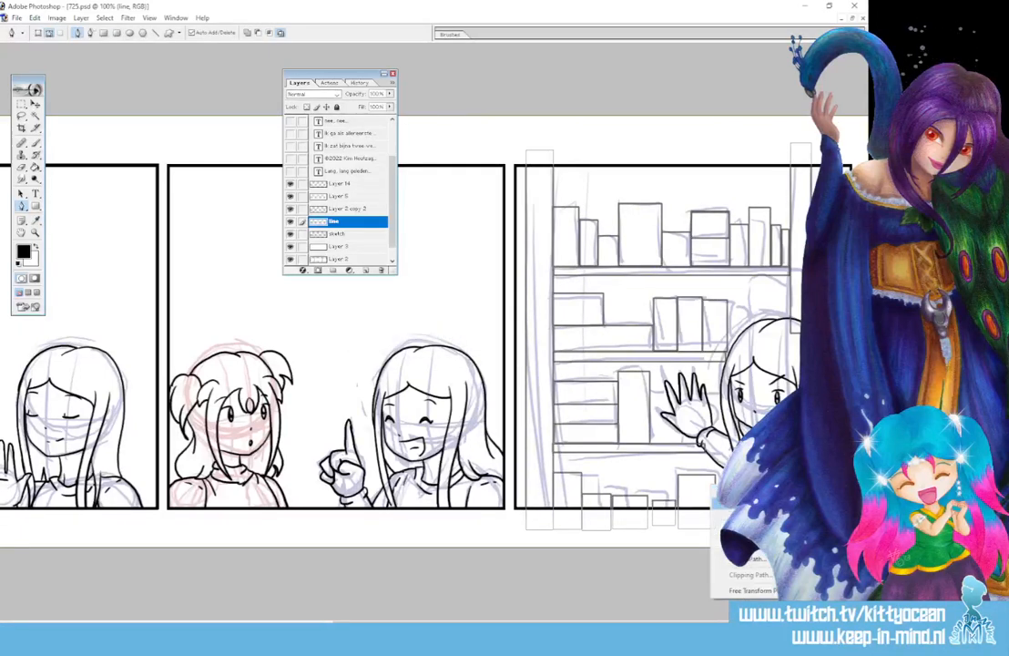
{"action": "left_click", "coordinate": [717, 525]}
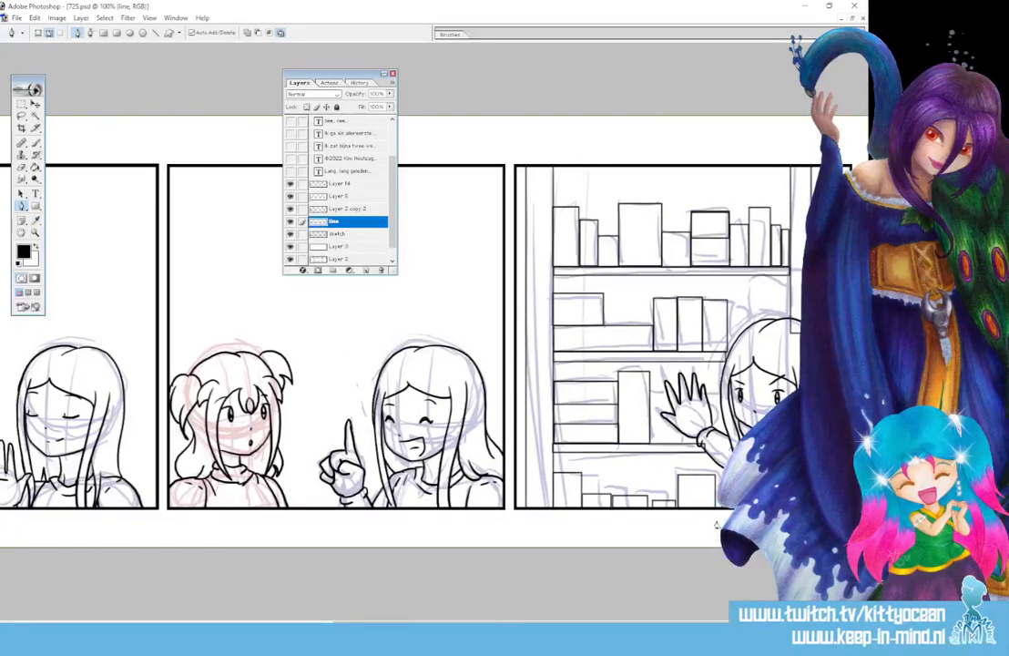
{"action": "key", "text": "ctrl+plus"}
{"action": "key", "text": "ctrl+plus"}
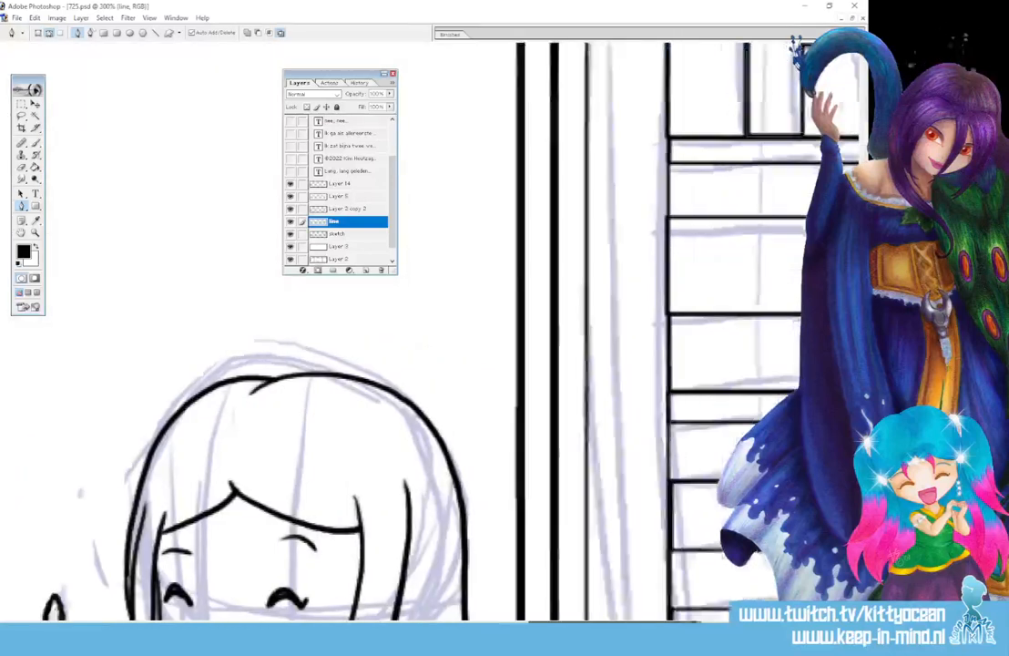
Erase the stray line inside the girl's hair and tidy the end of the sleeve cuff
{"action": "left_click_drag", "start_coordinate": [658, 625], "coordinate": [703, 625]}
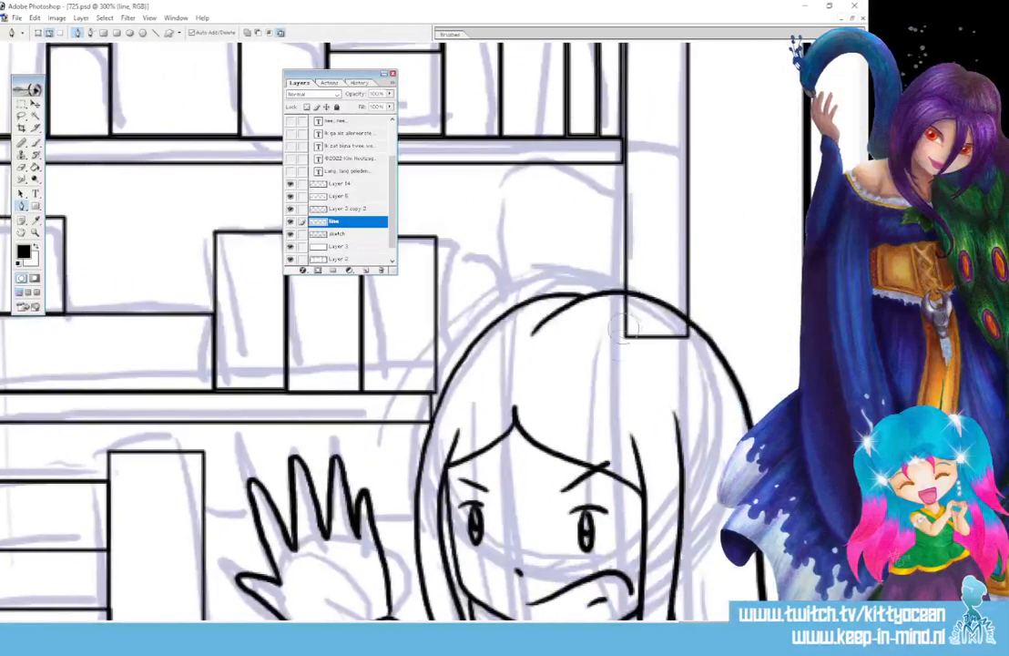
{"action": "mouse_move", "coordinate": [624, 332]}
{"action": "left_mouse_down"}
{"action": "mouse_move", "coordinate": [629, 336]}
{"action": "mouse_move", "coordinate": [680, 337]}
{"action": "left_mouse_up"}
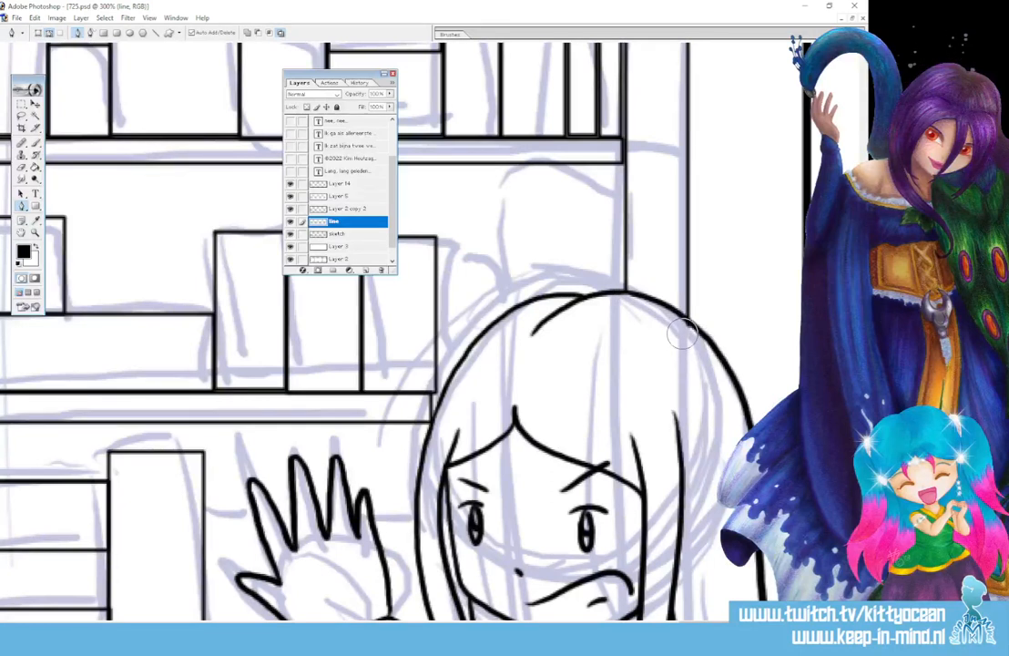
{"action": "scroll", "coordinate": [366, 360], "scroll_direction": "down", "scroll_amount": 5}
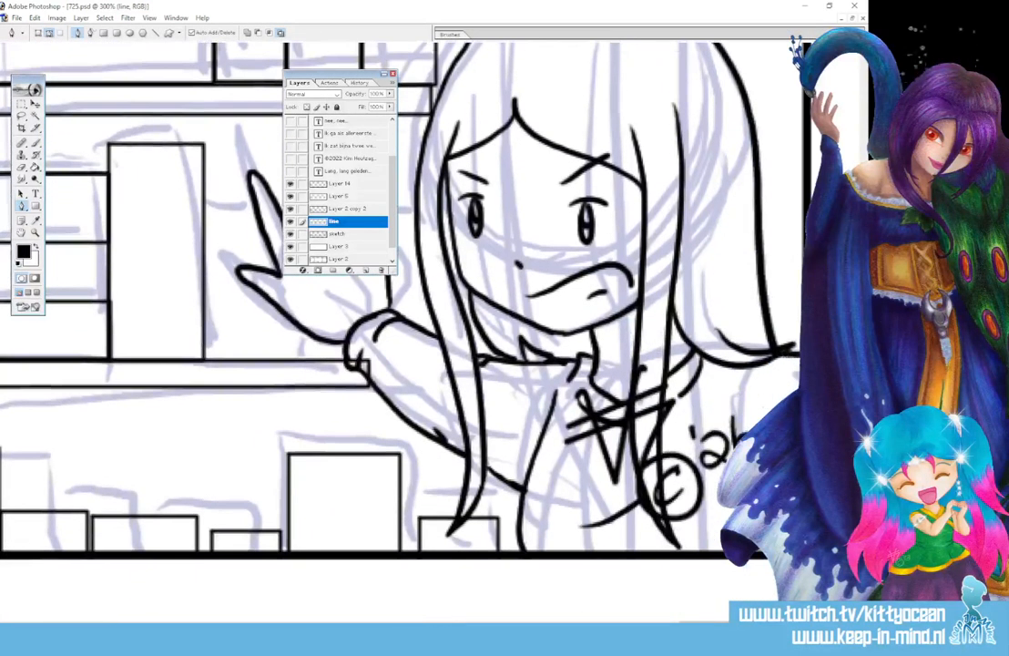
{"action": "left_click_drag", "start_coordinate": [371, 361], "coordinate": [354, 357]}
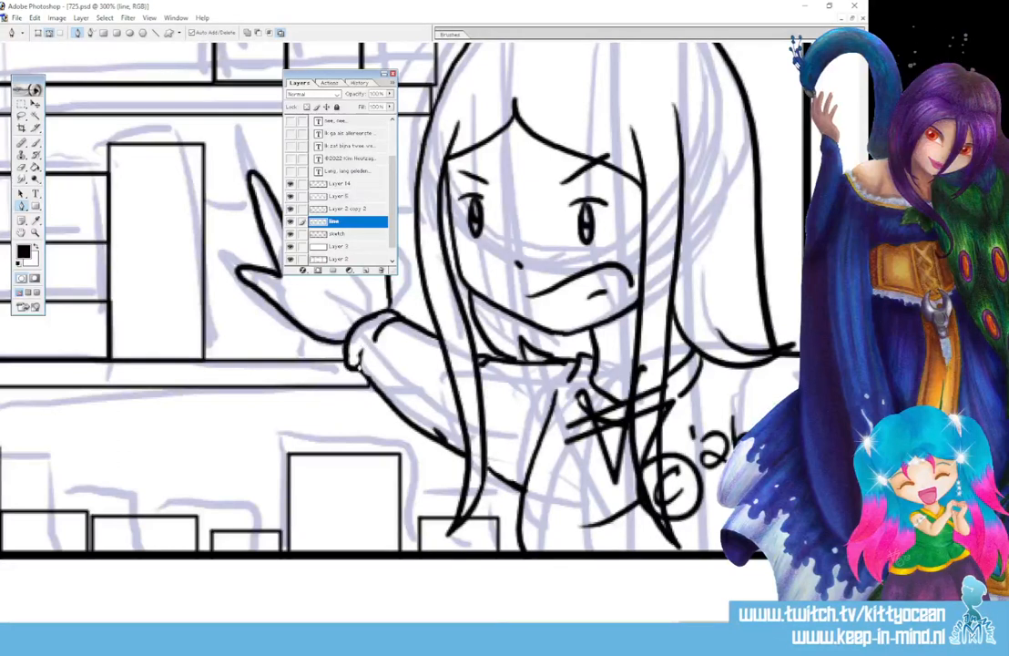
Switch to a 4 px brush and ink the top and side edges of the shelf box
{"action": "left_click", "coordinate": [35, 142]}
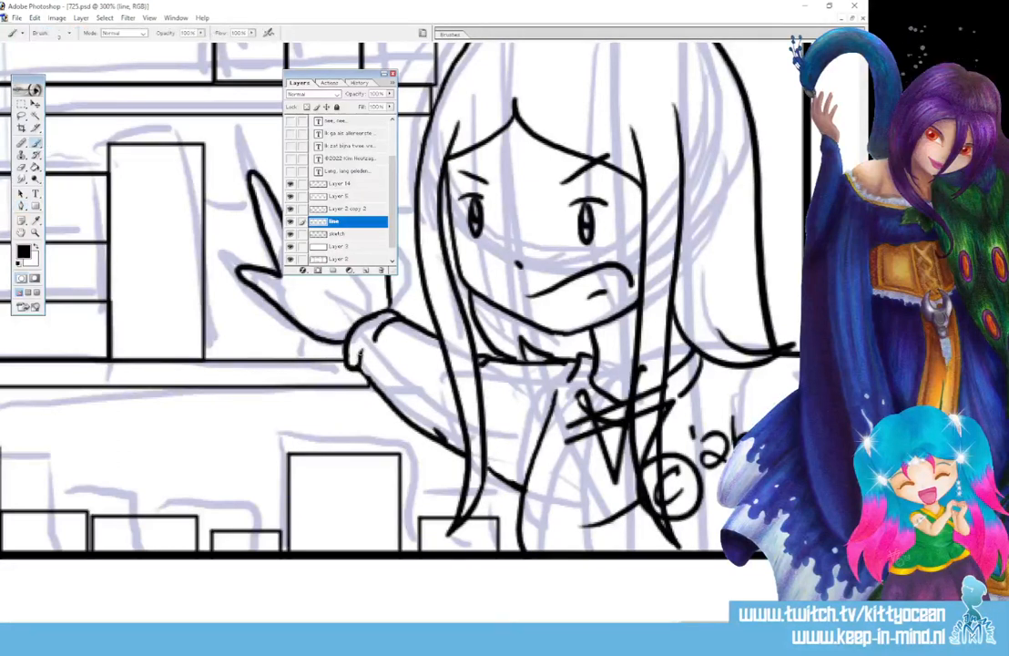
{"action": "left_click", "coordinate": [454, 37]}
{"action": "left_click", "coordinate": [542, 86]}
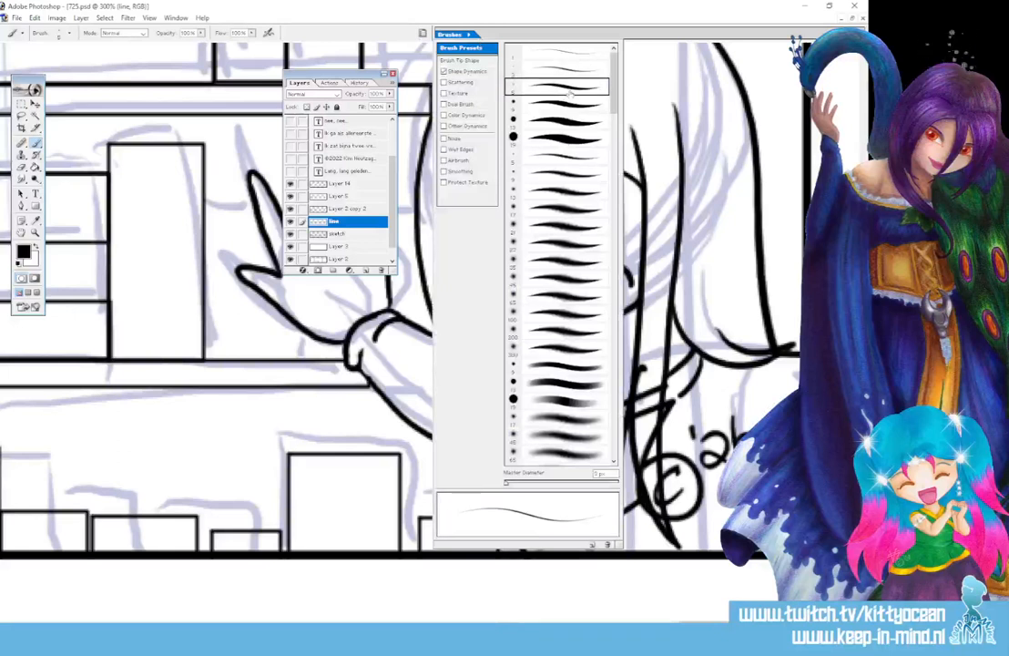
{"action": "scroll", "coordinate": [435, 302], "scroll_direction": "up", "scroll_amount": 5}
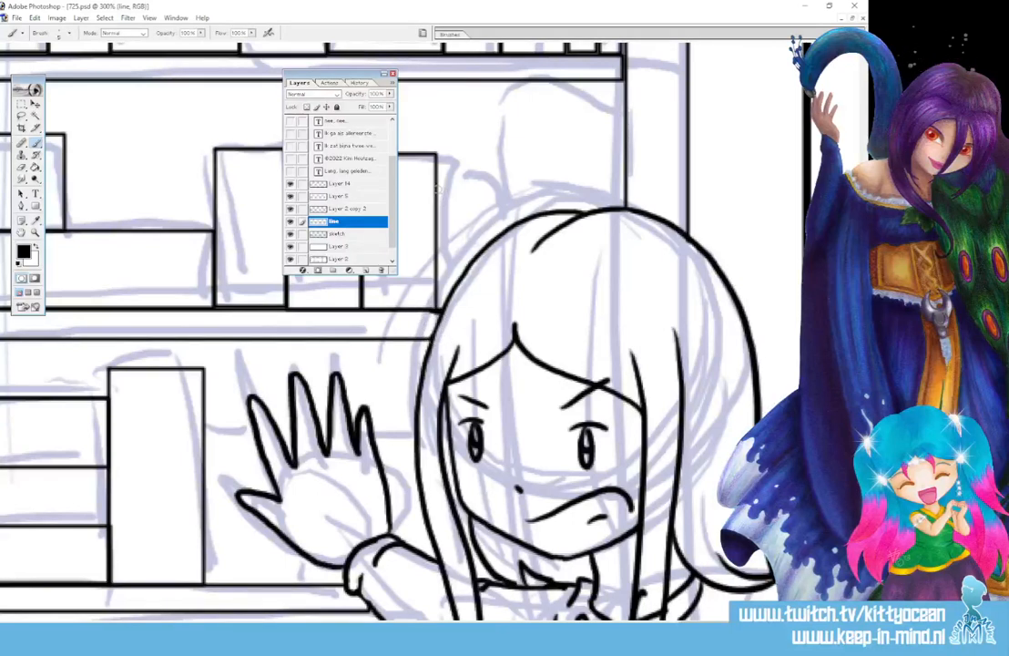
{"action": "left_click_drag", "start_coordinate": [438, 188], "coordinate": [501, 208]}
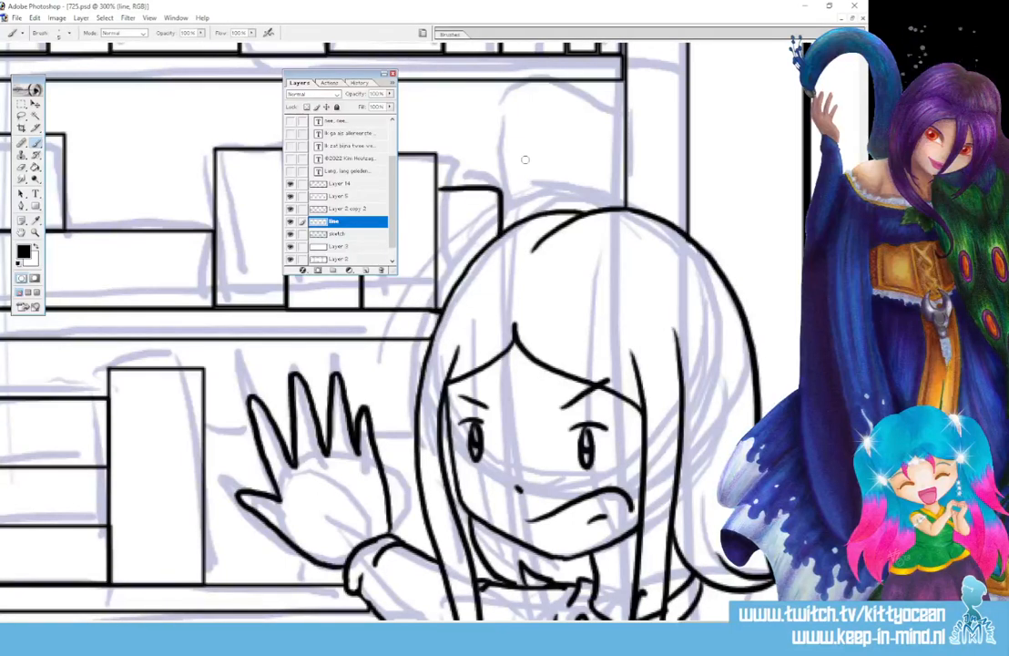
{"action": "left_click", "coordinate": [455, 36]}
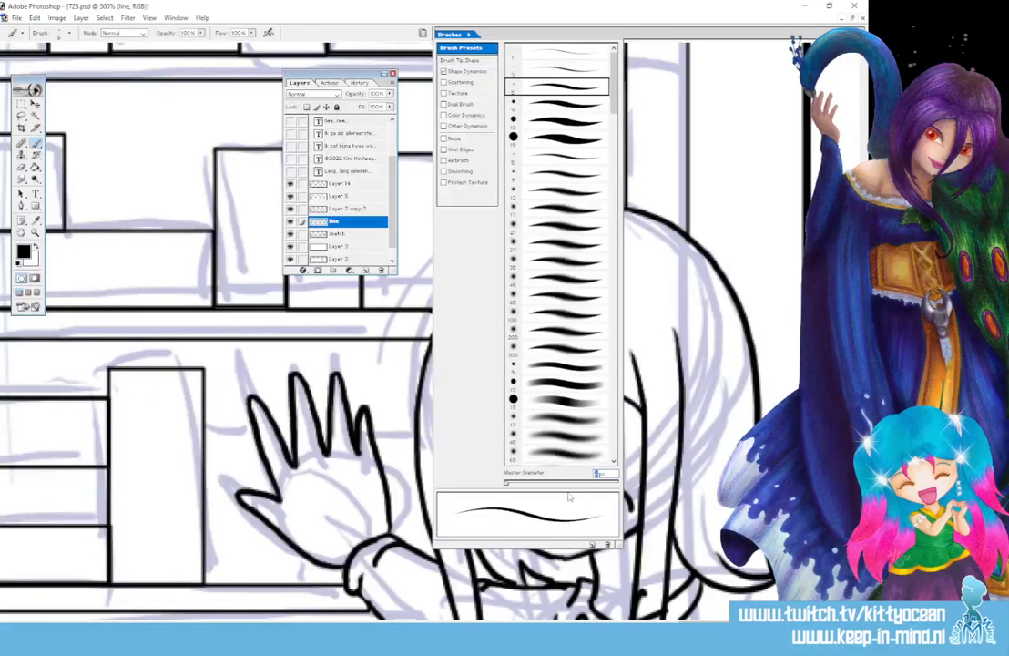
{"action": "type", "text": "4"}
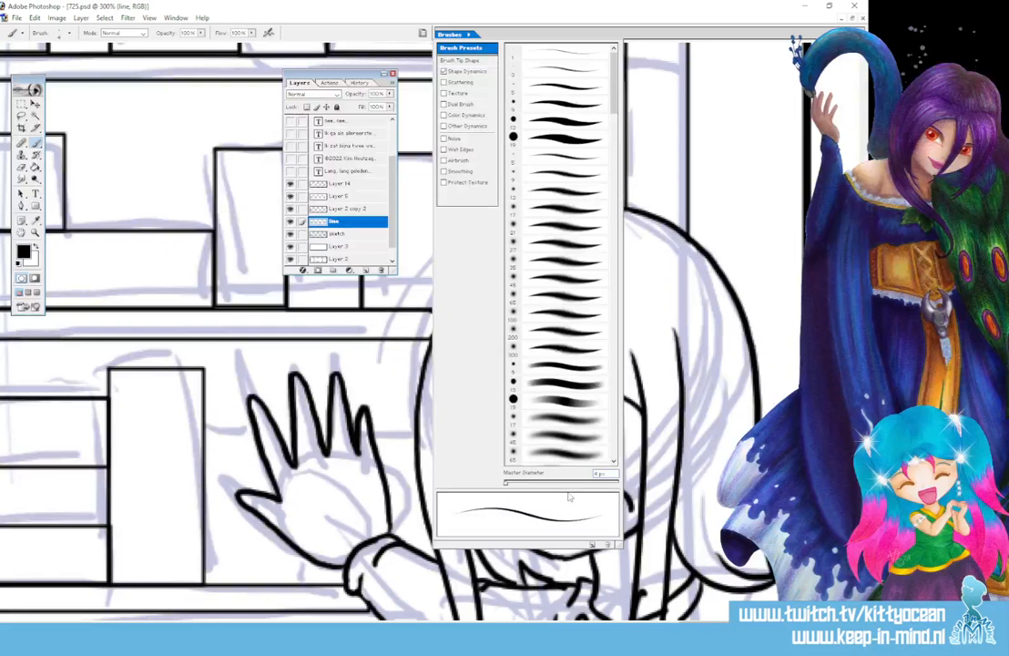
{"action": "left_click", "coordinate": [537, 17]}
{"action": "left_click_drag", "start_coordinate": [437, 195], "coordinate": [511, 195]}
{"action": "mouse_move", "coordinate": [512, 195]}
{"action": "left_mouse_down"}
{"action": "mouse_move", "coordinate": [512, 223]}
{"action": "mouse_move", "coordinate": [513, 207]}
{"action": "mouse_move", "coordinate": [620, 199]}
{"action": "left_mouse_up"}
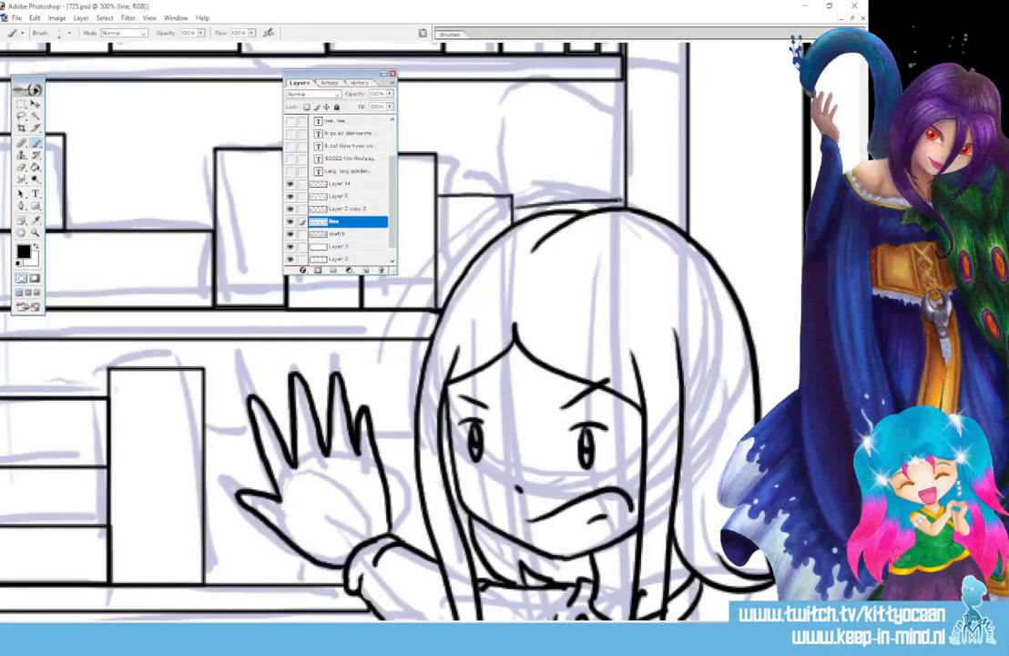
Ink the remaining shelf lines and lower book-box edges, and close the gap between the fingers
{"action": "scroll", "coordinate": [337, 328], "scroll_direction": "down", "scroll_amount": 4}
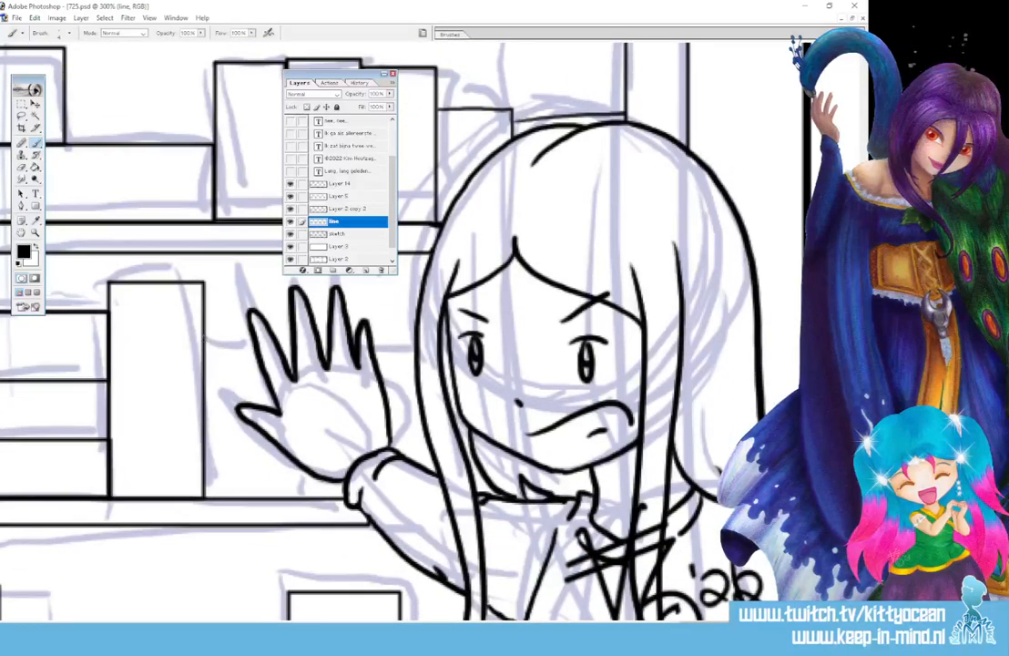
{"action": "left_click_drag", "start_coordinate": [204, 338], "coordinate": [257, 335]}
{"action": "left_click_drag", "start_coordinate": [304, 471], "coordinate": [306, 496]}
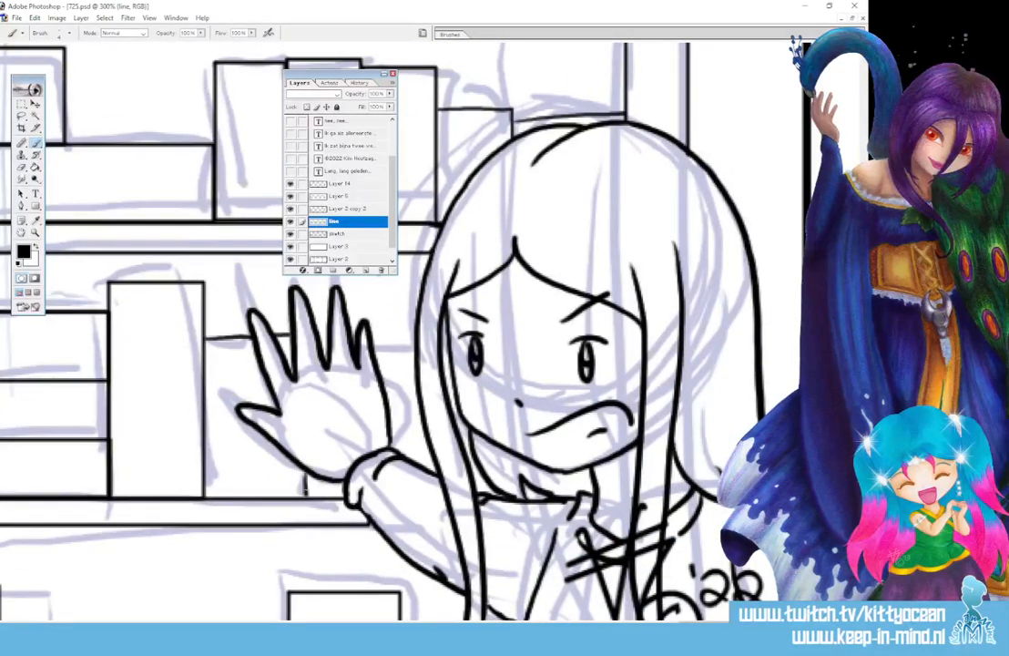
{"action": "mouse_move", "coordinate": [321, 348]}
{"action": "left_mouse_down"}
{"action": "mouse_move", "coordinate": [412, 350]}
{"action": "mouse_move", "coordinate": [407, 426]}
{"action": "left_mouse_up"}
{"action": "scroll", "coordinate": [401, 328], "scroll_direction": "down", "scroll_amount": 5}
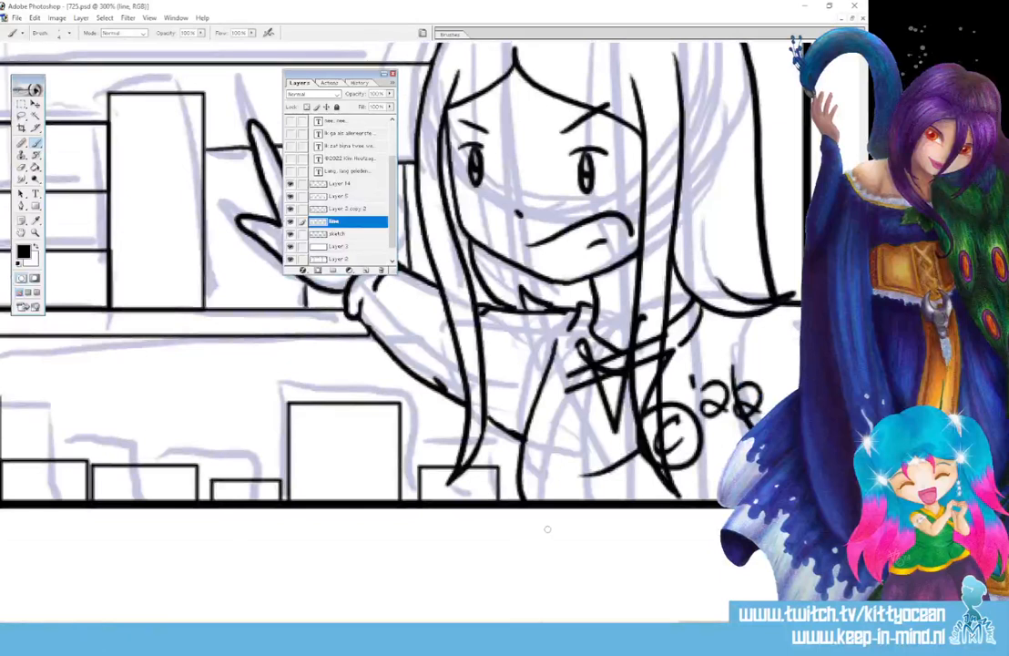
{"action": "left_click_drag", "start_coordinate": [702, 626], "coordinate": [662, 626]}
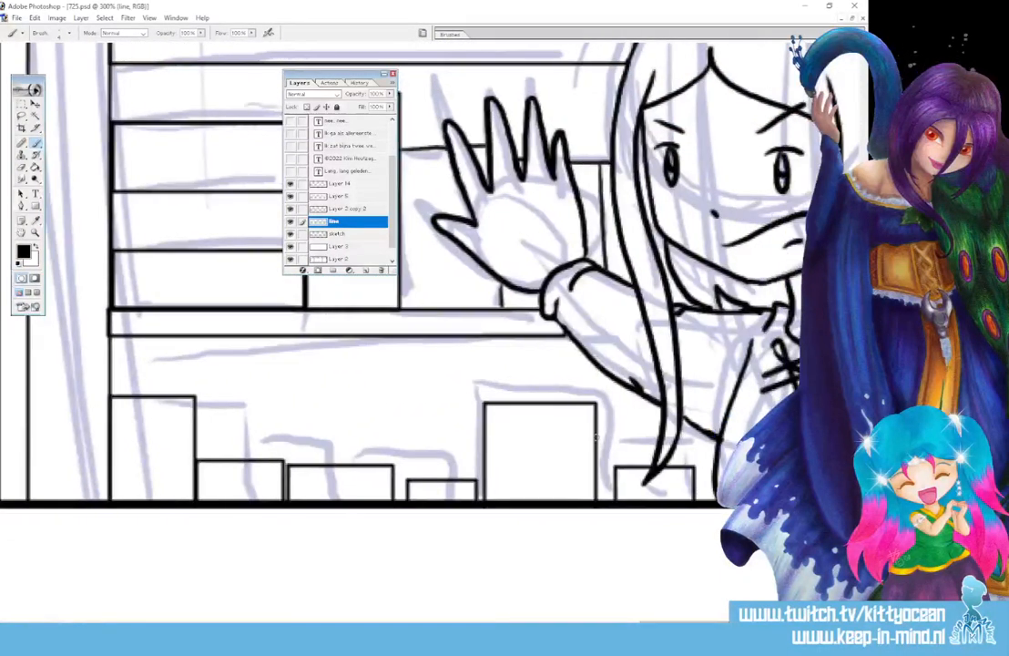
{"action": "mouse_move", "coordinate": [597, 438]}
{"action": "left_mouse_down"}
{"action": "mouse_move", "coordinate": [614, 439]}
{"action": "mouse_move", "coordinate": [614, 490]}
{"action": "left_mouse_up"}
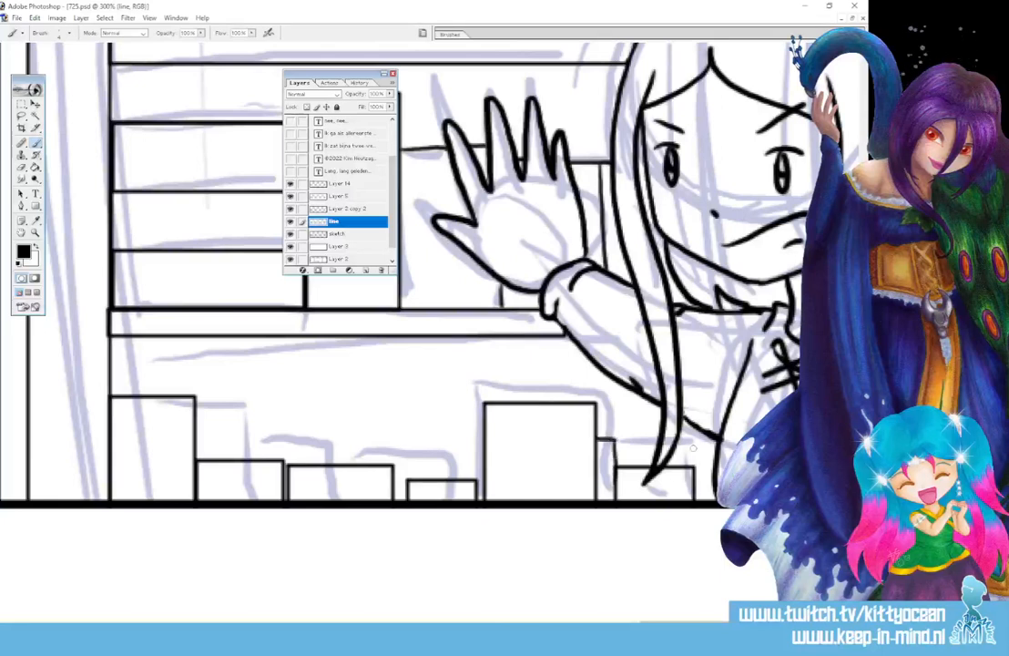
{"action": "left_click_drag", "start_coordinate": [603, 371], "coordinate": [603, 430]}
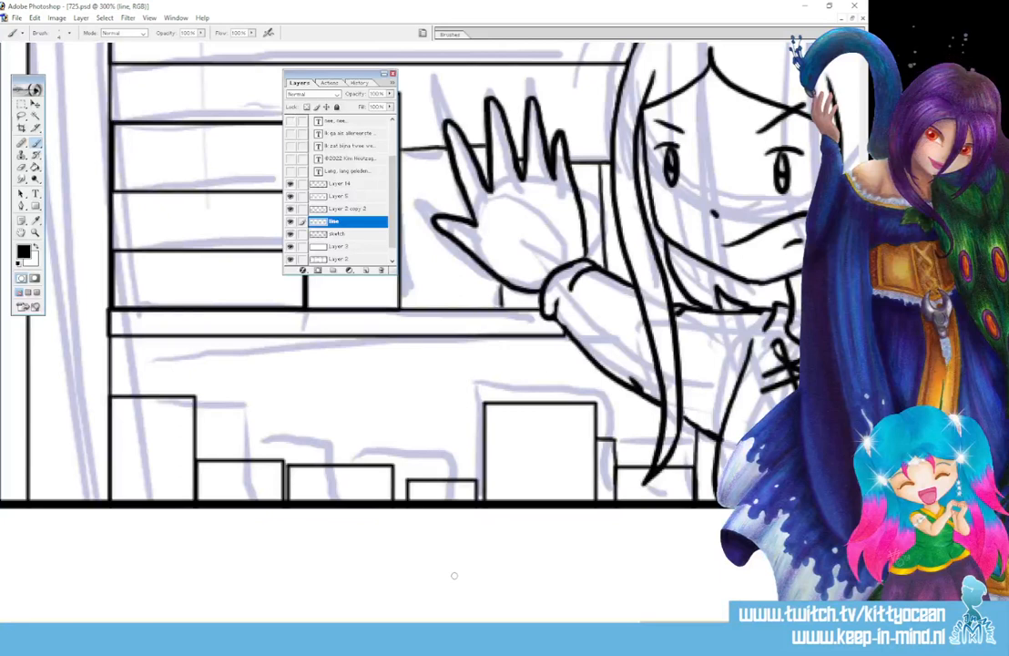
{"action": "key", "text": "ctrl+minus"}
{"action": "key", "text": "ctrl+minus"}
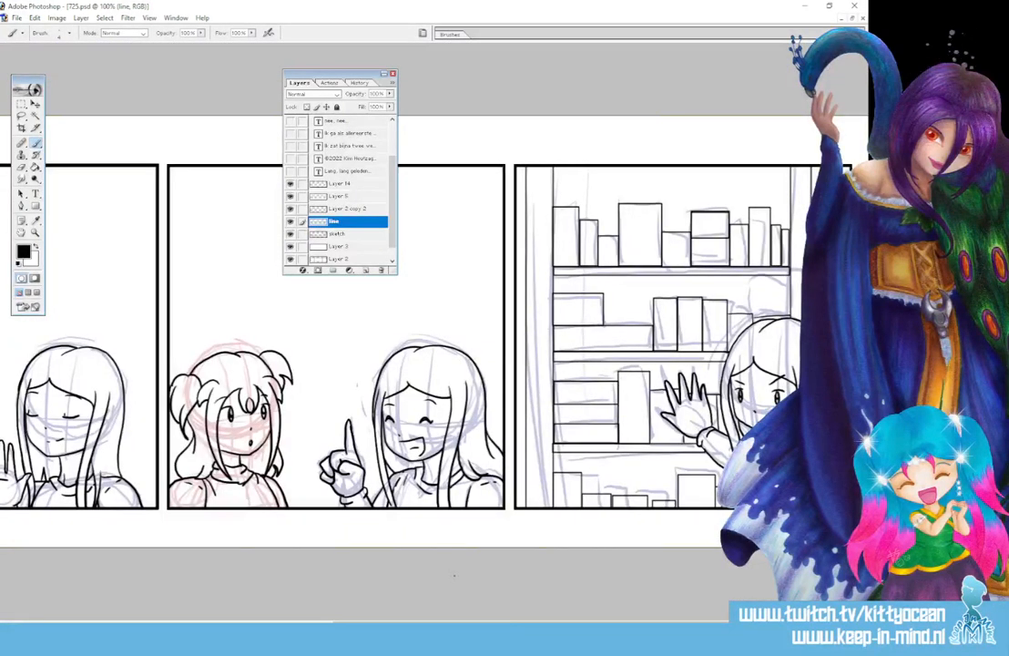
Hide the sketch layer and add Layer 15 and Layer 16 above the line art
{"action": "left_click", "coordinate": [290, 234]}
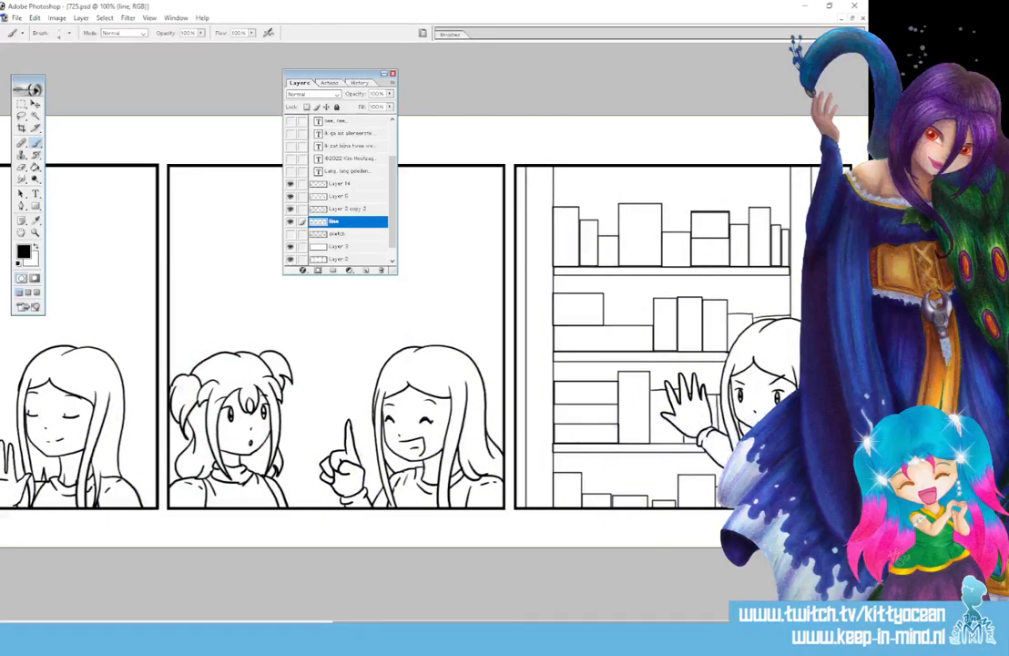
{"action": "left_click_drag", "start_coordinate": [629, 624], "coordinate": [300, 625]}
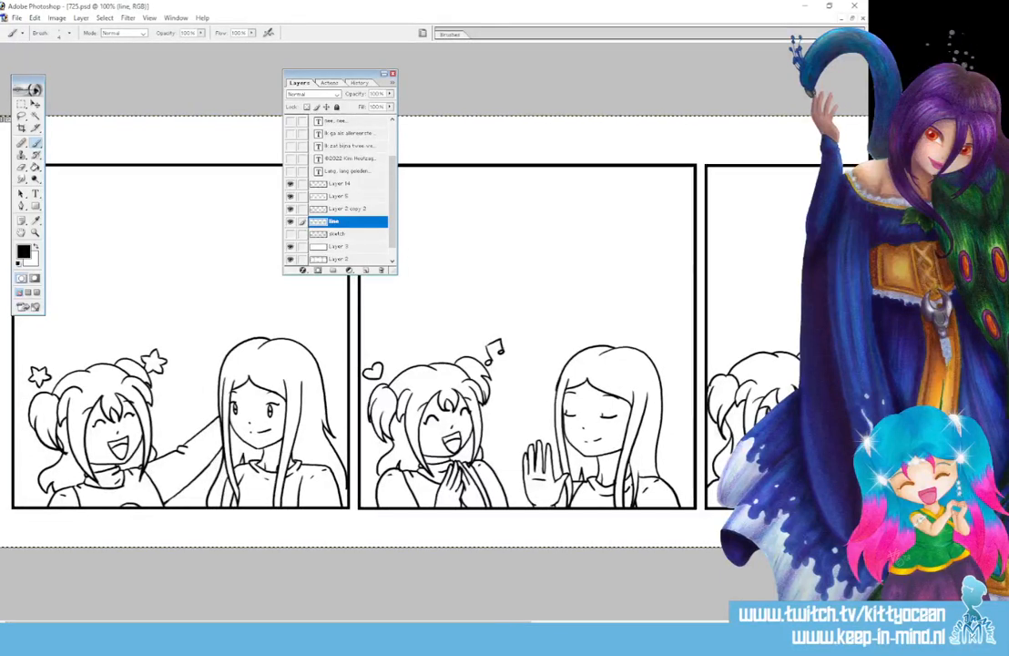
{"action": "left_click", "coordinate": [366, 270]}
{"action": "left_click", "coordinate": [366, 271]}
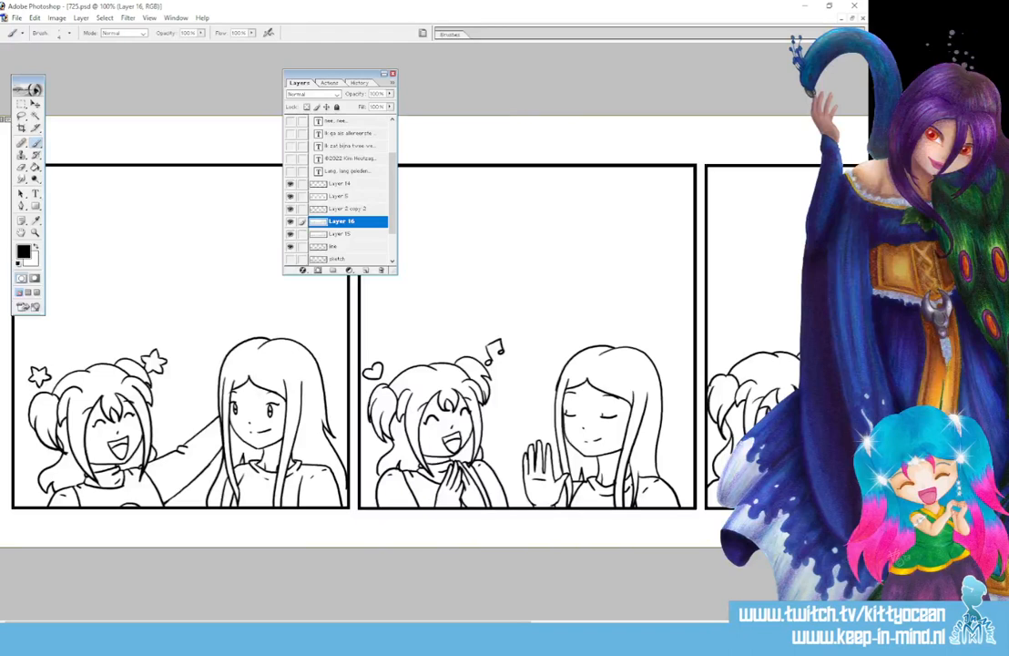
Set Layer 16 to Multiply, target Layer 15, and choose an orange foreground colour
{"action": "left_click", "coordinate": [312, 94]}
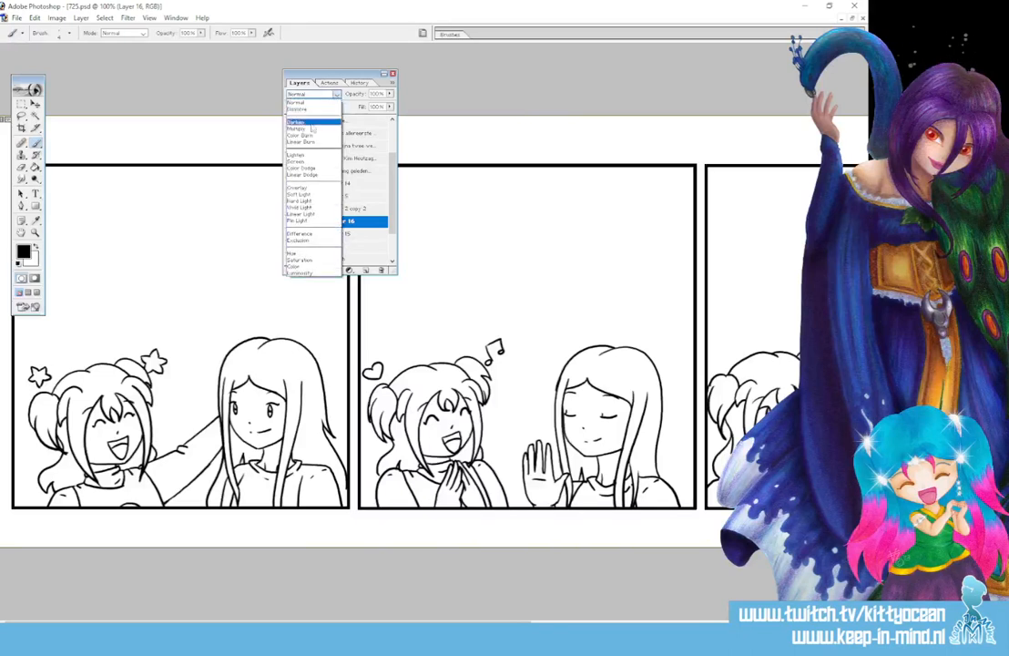
{"action": "left_click", "coordinate": [350, 234]}
{"action": "left_click", "coordinate": [350, 235]}
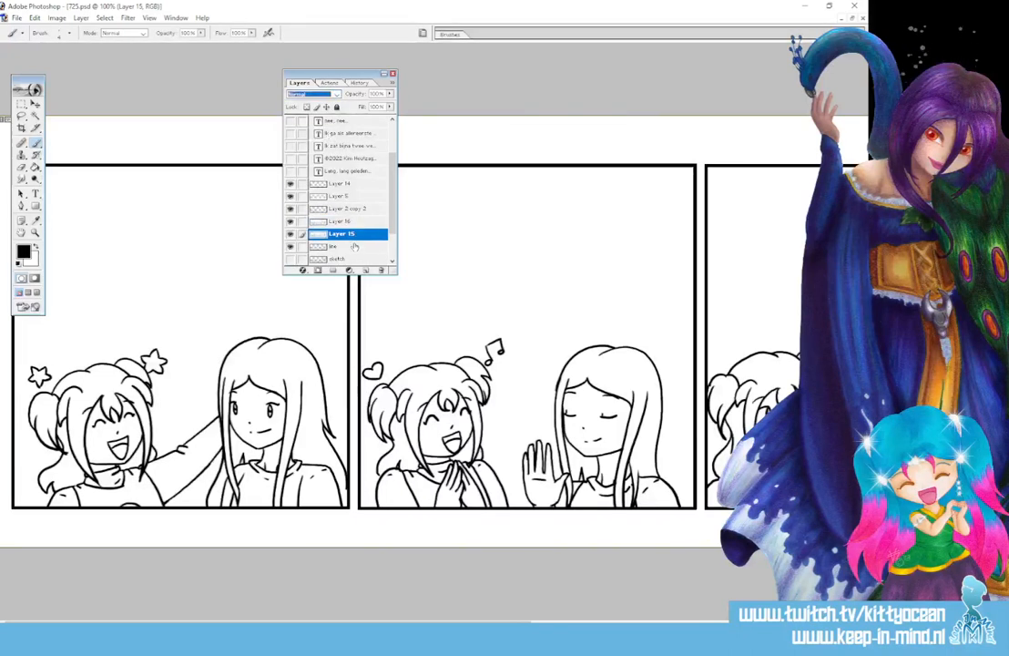
{"action": "left_click", "coordinate": [23, 252]}
{"action": "left_click", "coordinate": [173, 484]}
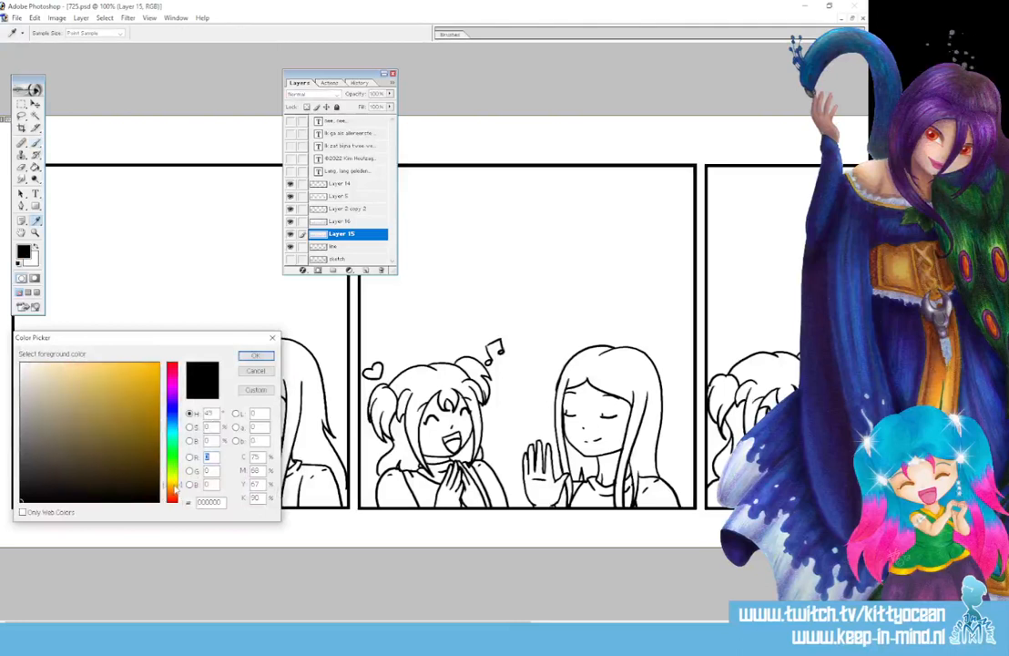
{"action": "left_click", "coordinate": [145, 391]}
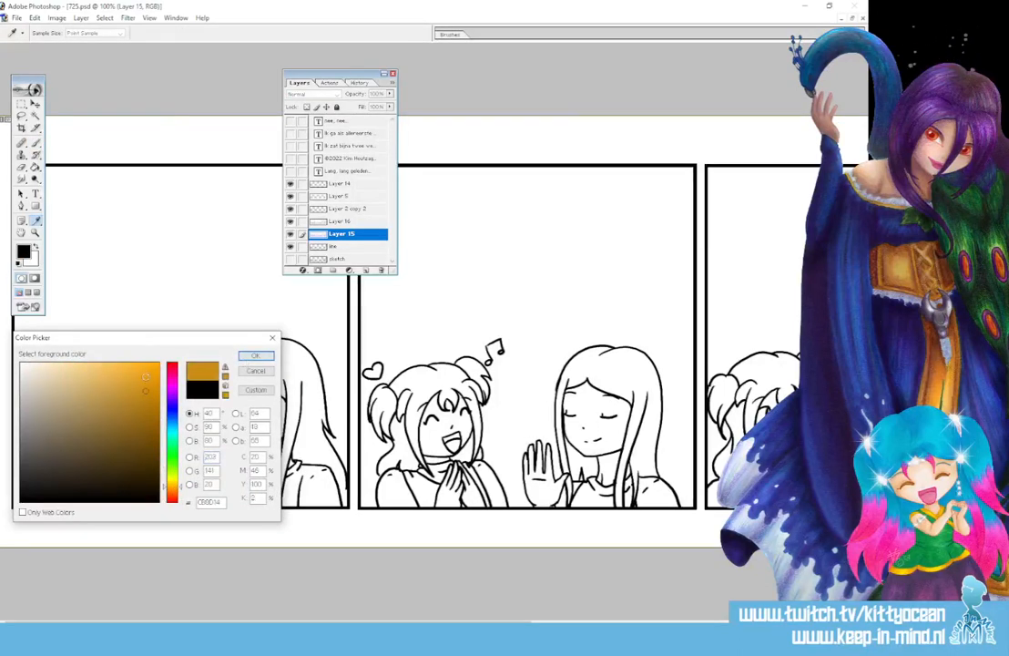
{"action": "left_click", "coordinate": [155, 380]}
{"action": "left_click", "coordinate": [250, 357]}
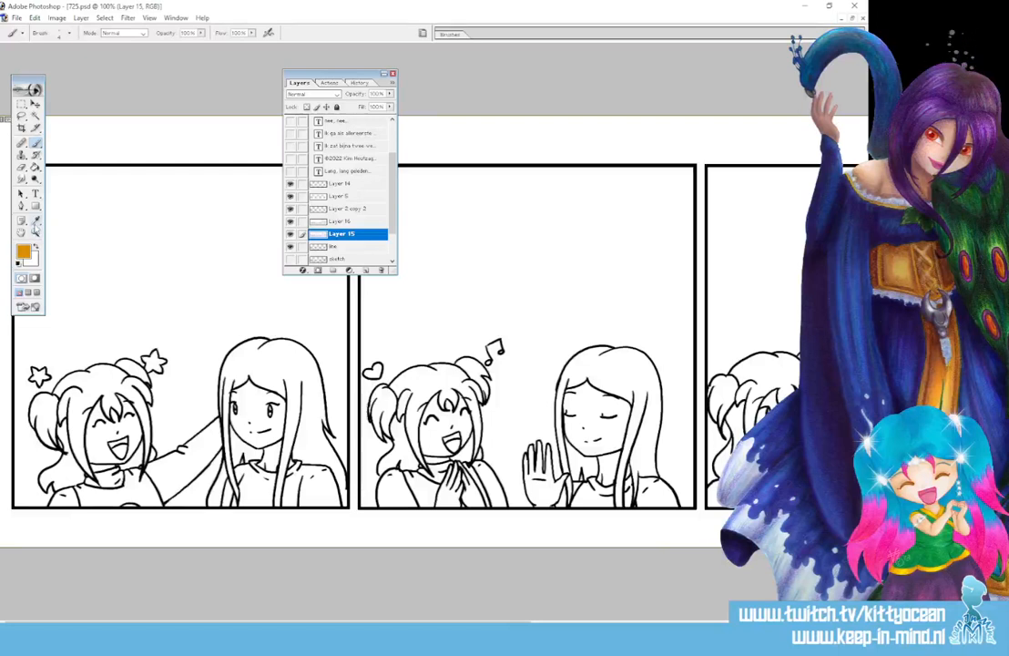
Bucket-fill the bun-haired girl's hair orange in the first and middle panels, undoing one leaked fill
{"action": "key", "text": "g"}
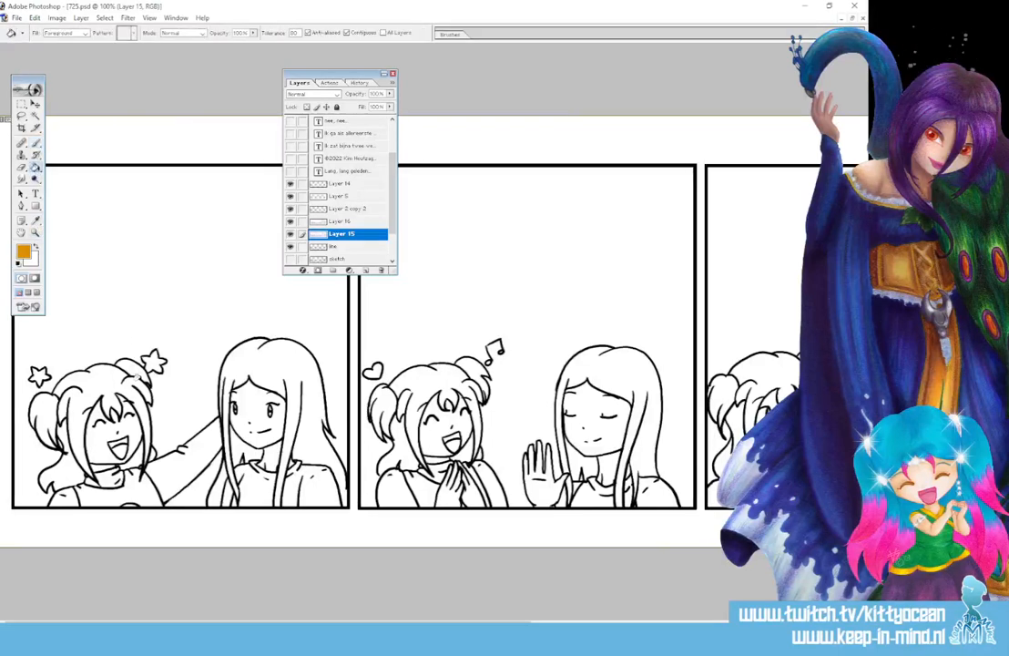
{"action": "left_click", "coordinate": [94, 390]}
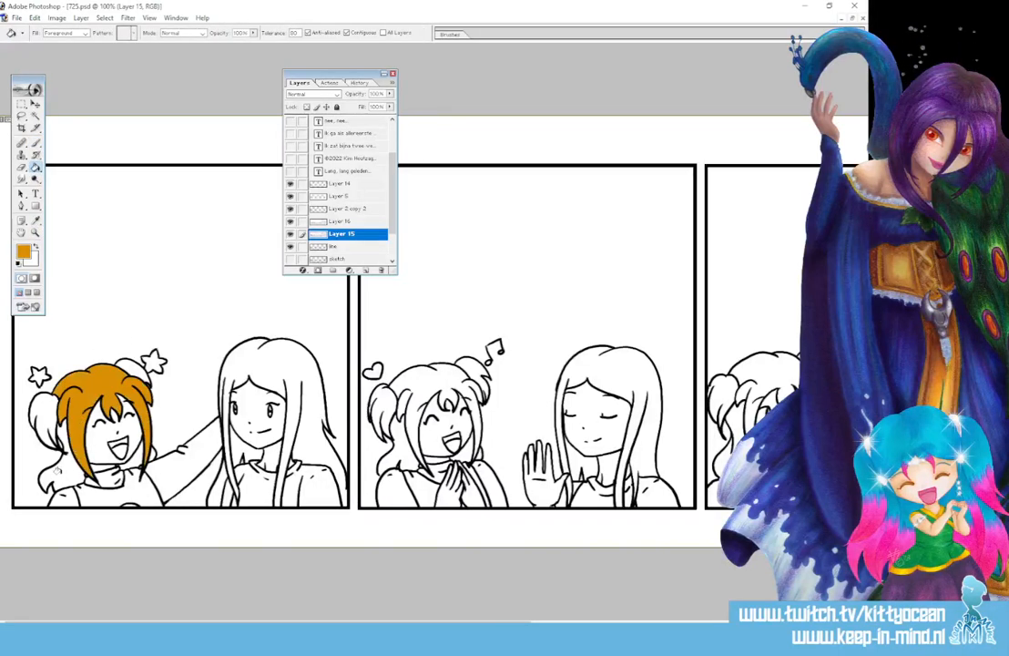
{"action": "left_click", "coordinate": [63, 471]}
{"action": "left_click", "coordinate": [45, 418]}
{"action": "left_click", "coordinate": [133, 368]}
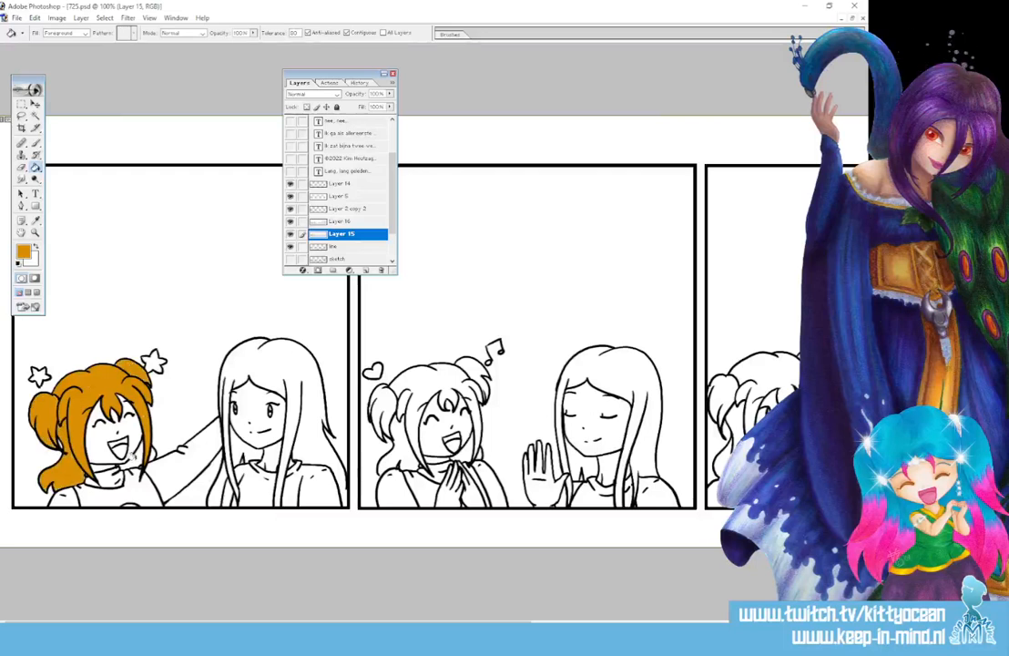
{"action": "left_click", "coordinate": [414, 401]}
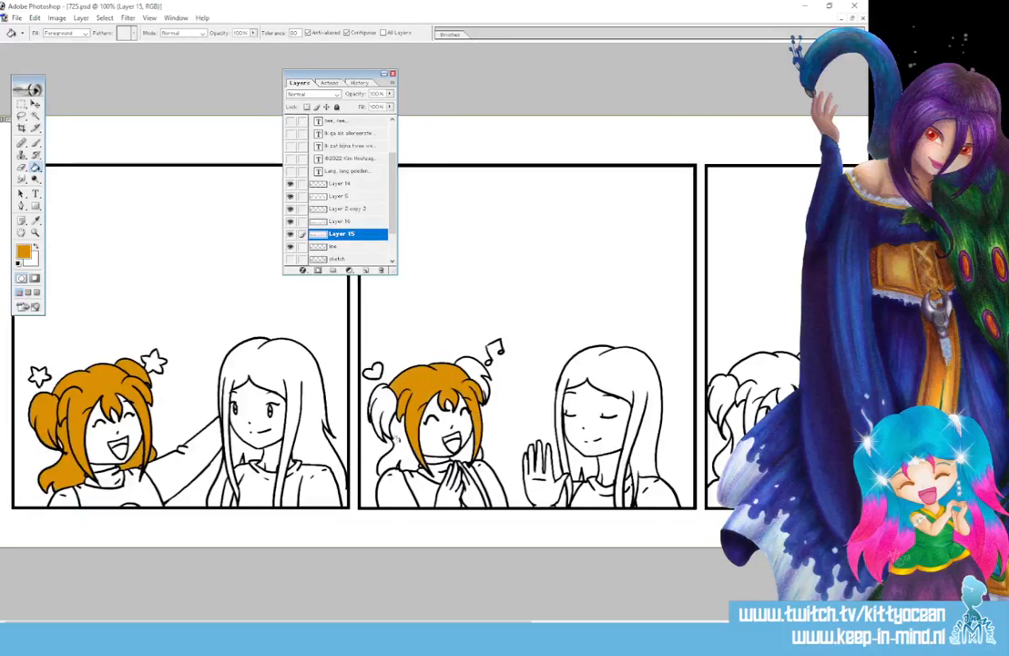
{"action": "left_click", "coordinate": [396, 441]}
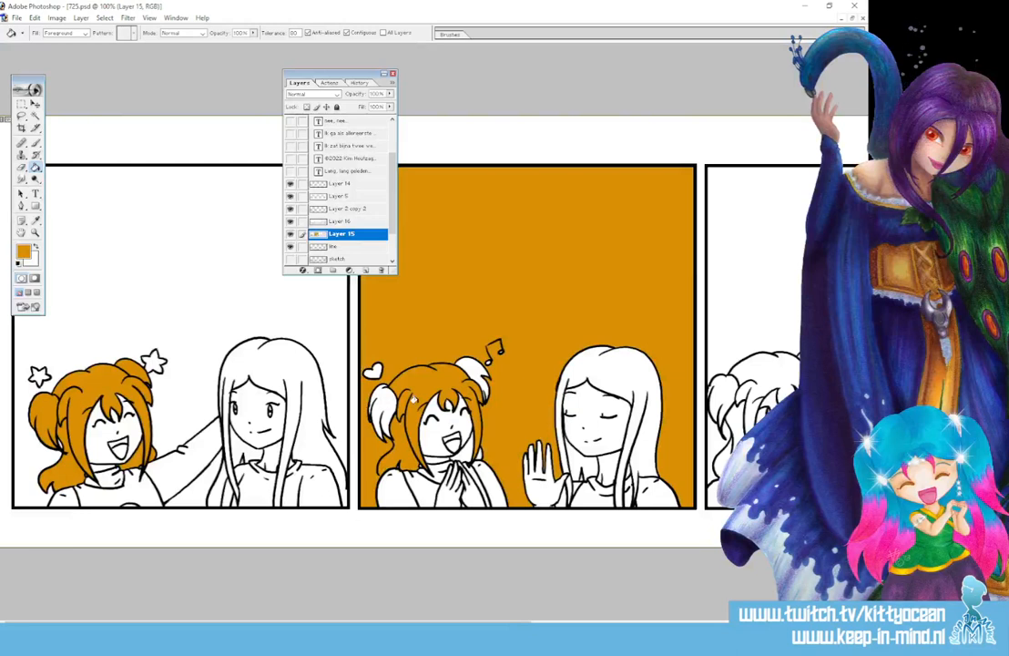
{"action": "key", "text": "ctrl+z"}
Restore orange as the active colour and fill the middle girl's left pigtail orange
{"action": "left_click", "coordinate": [23, 252]}
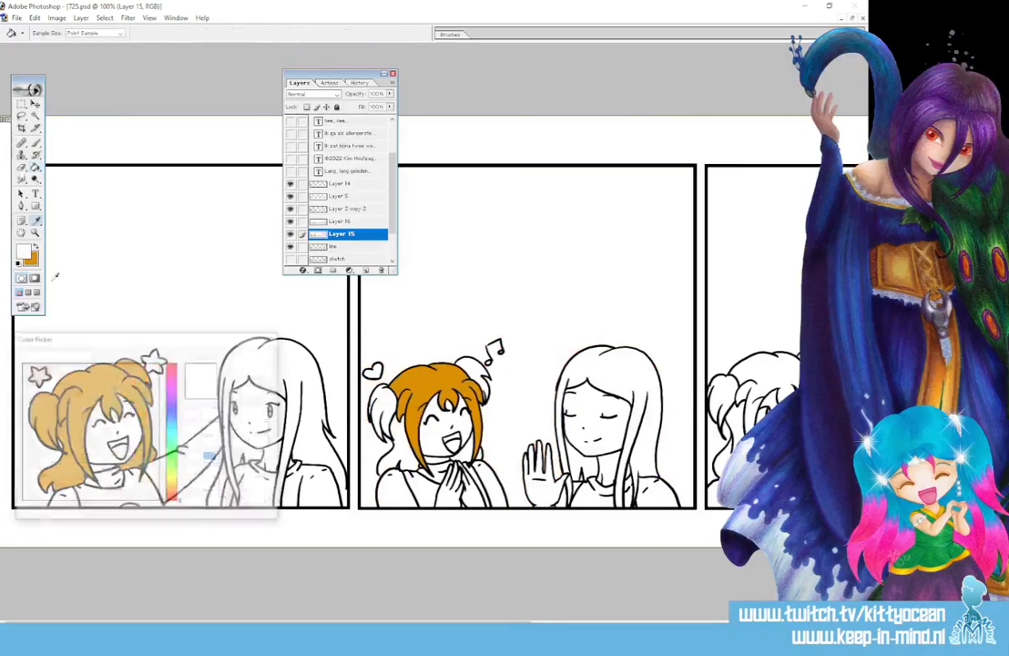
{"action": "left_click_drag", "start_coordinate": [171, 485], "coordinate": [173, 507]}
{"action": "left_click", "coordinate": [254, 356]}
{"action": "left_click", "coordinate": [38, 143]}
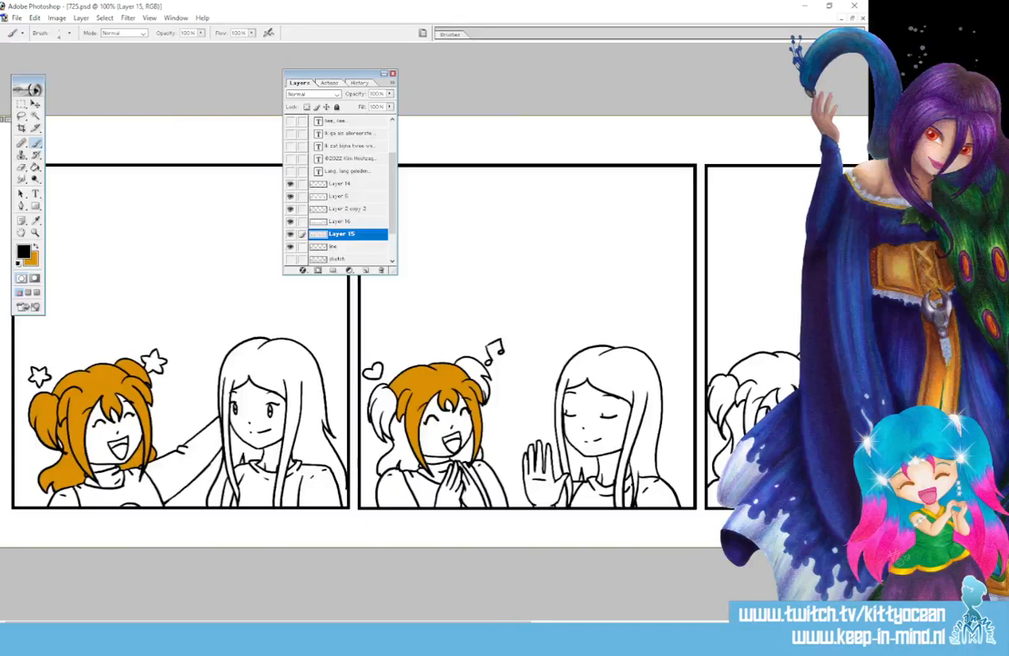
{"action": "left_click", "coordinate": [36, 246]}
{"action": "left_click", "coordinate": [36, 168]}
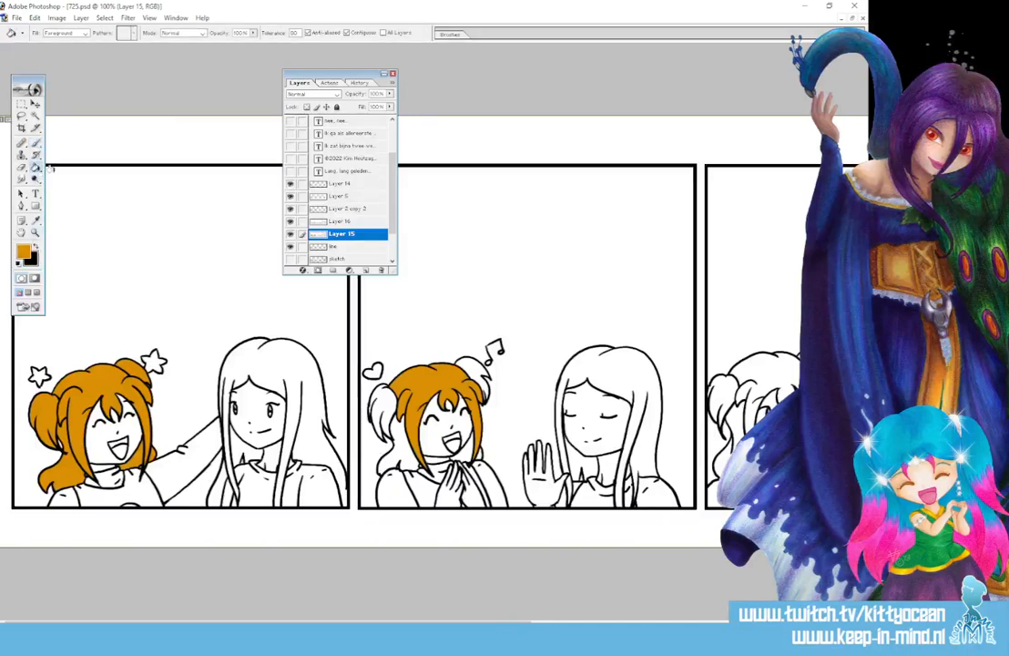
{"action": "left_click", "coordinate": [387, 429]}
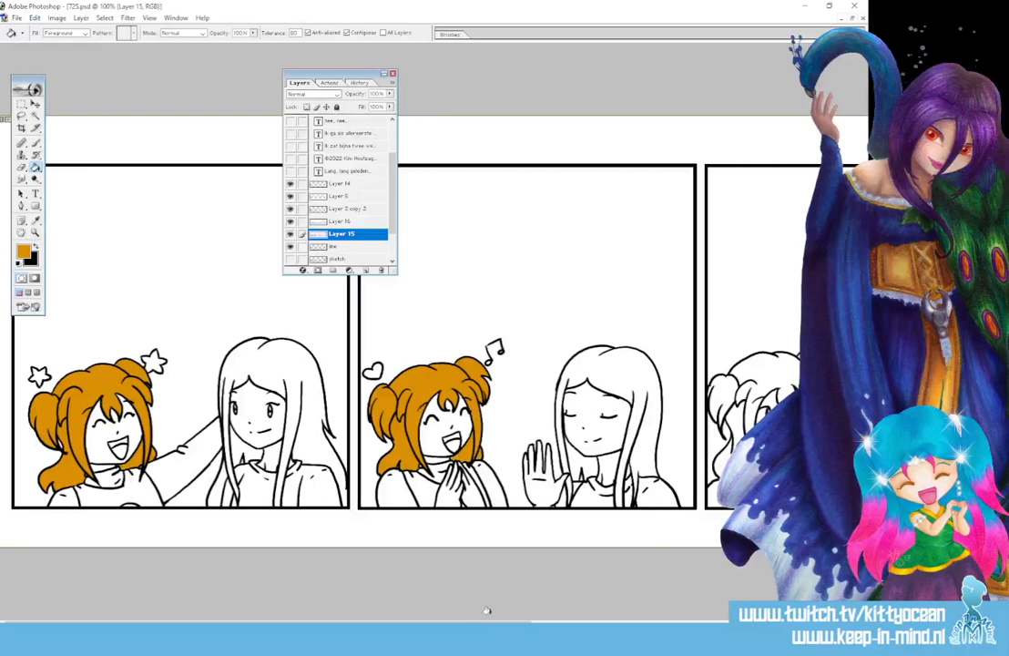
Fill the third-panel girl's hair, small gaps, left pigtail and top bun orange
{"action": "scroll", "coordinate": [487, 610], "scroll_direction": "right", "scroll_amount": 5}
{"action": "left_click", "coordinate": [517, 376]}
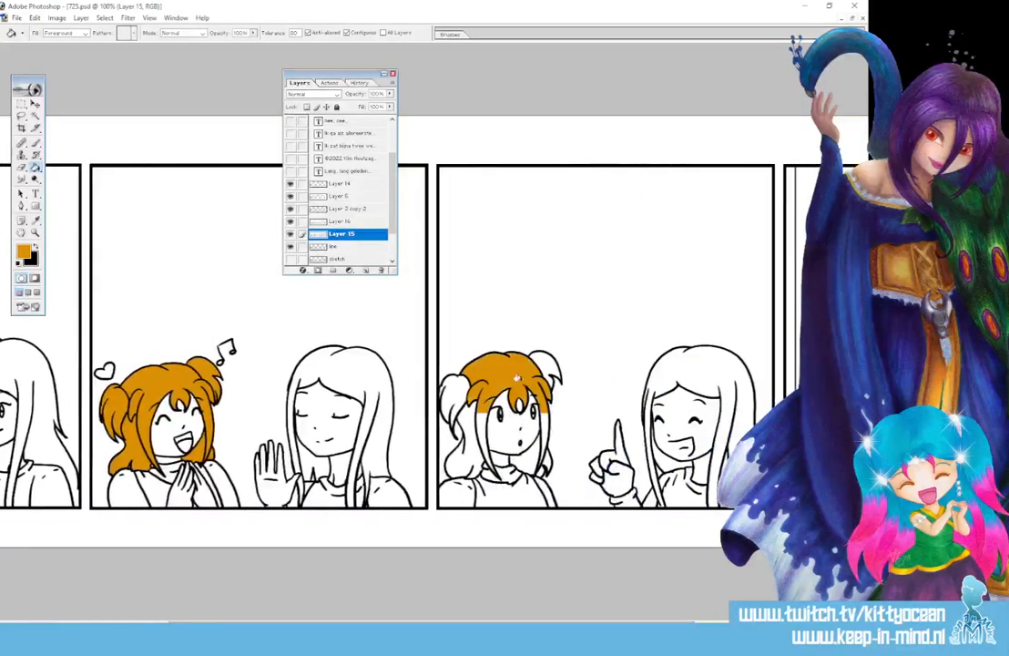
{"action": "left_click", "coordinate": [534, 465]}
{"action": "left_click", "coordinate": [546, 459]}
{"action": "left_click", "coordinate": [542, 472]}
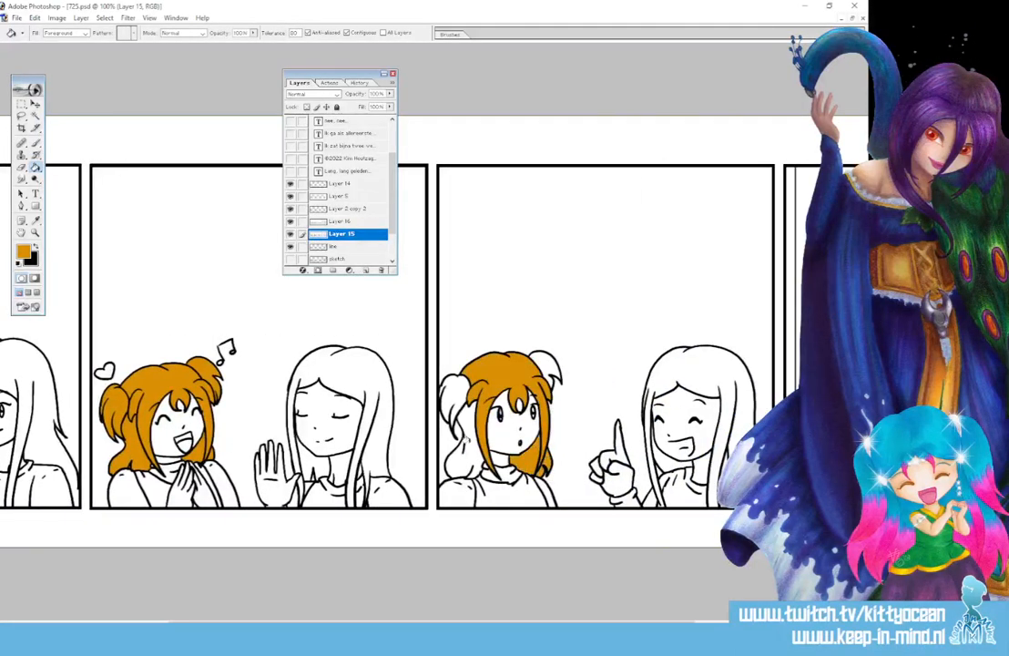
{"action": "left_click", "coordinate": [458, 430]}
{"action": "left_click", "coordinate": [542, 364]}
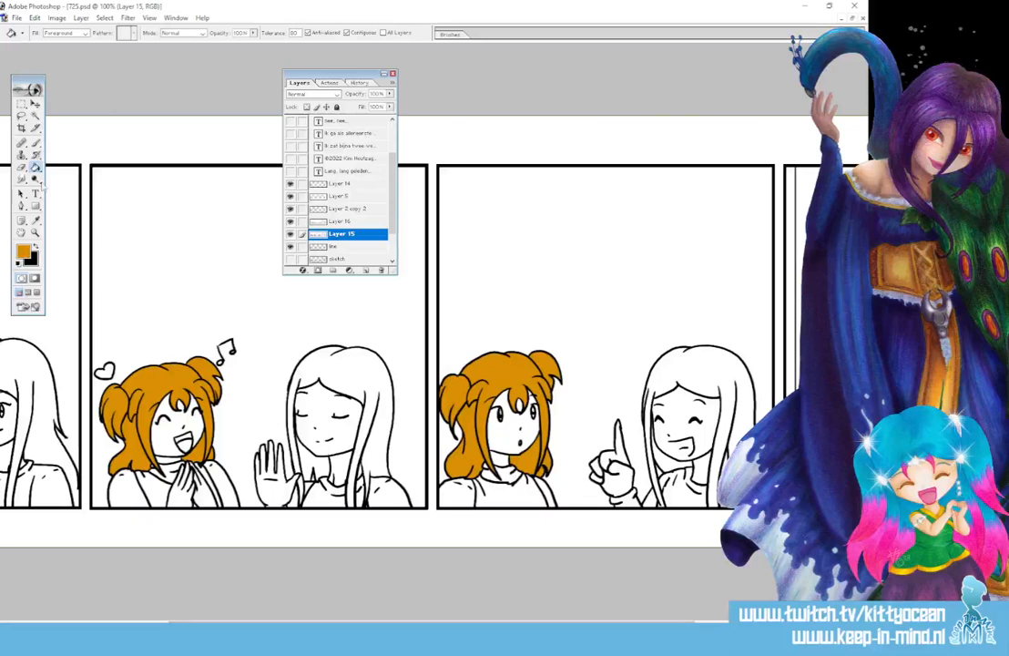
{"action": "key", "text": "x"}
{"action": "left_click", "coordinate": [36, 143]}
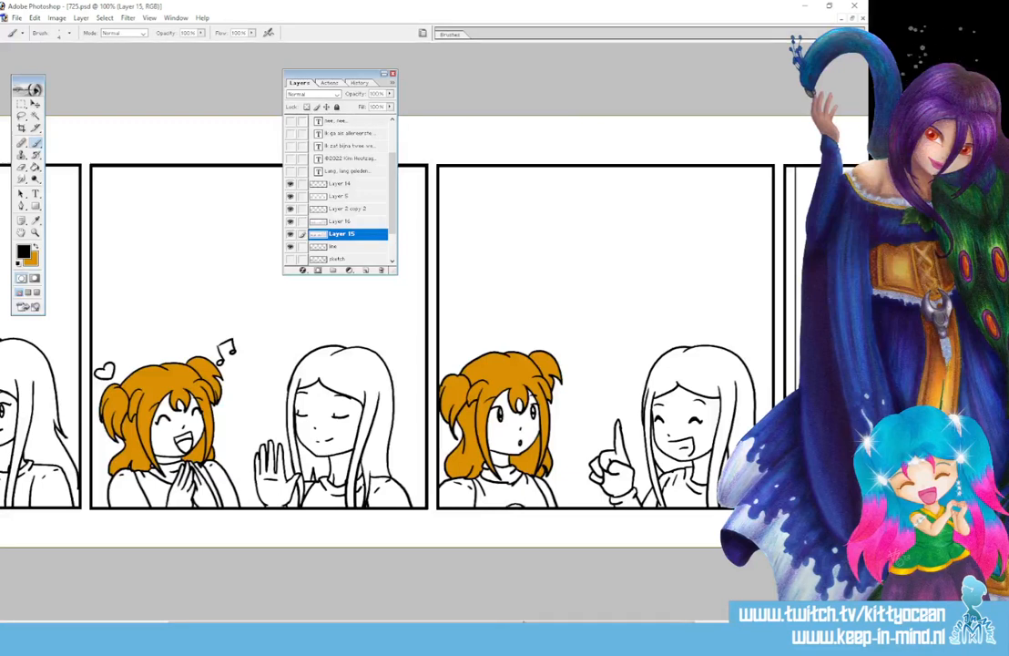
{"action": "left_click_drag", "start_coordinate": [524, 624], "coordinate": [473, 623]}
{"action": "left_click", "coordinate": [26, 251]}
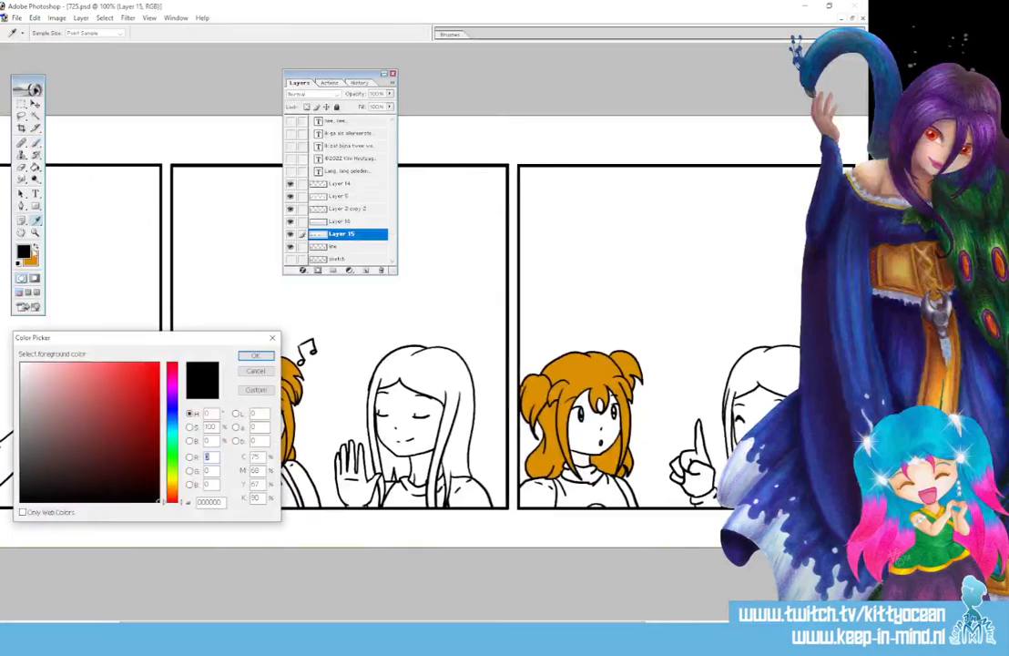
Choose a pale brown foreground colour in the Color Picker
{"action": "left_click", "coordinate": [172, 485]}
{"action": "left_click", "coordinate": [118, 418]}
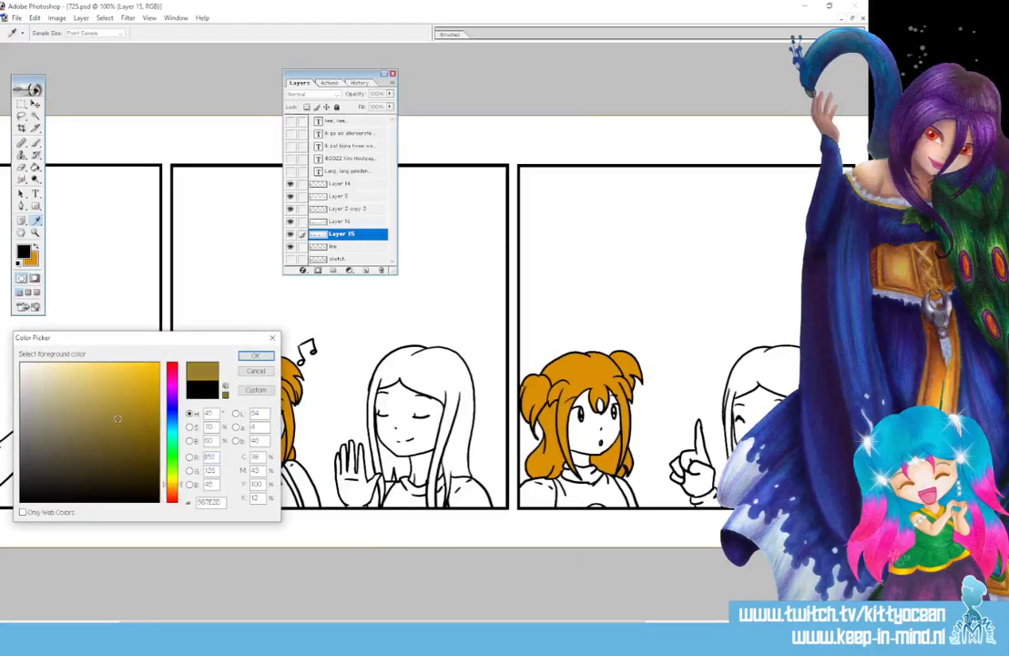
{"action": "left_click", "coordinate": [171, 489]}
{"action": "left_click", "coordinate": [172, 485]}
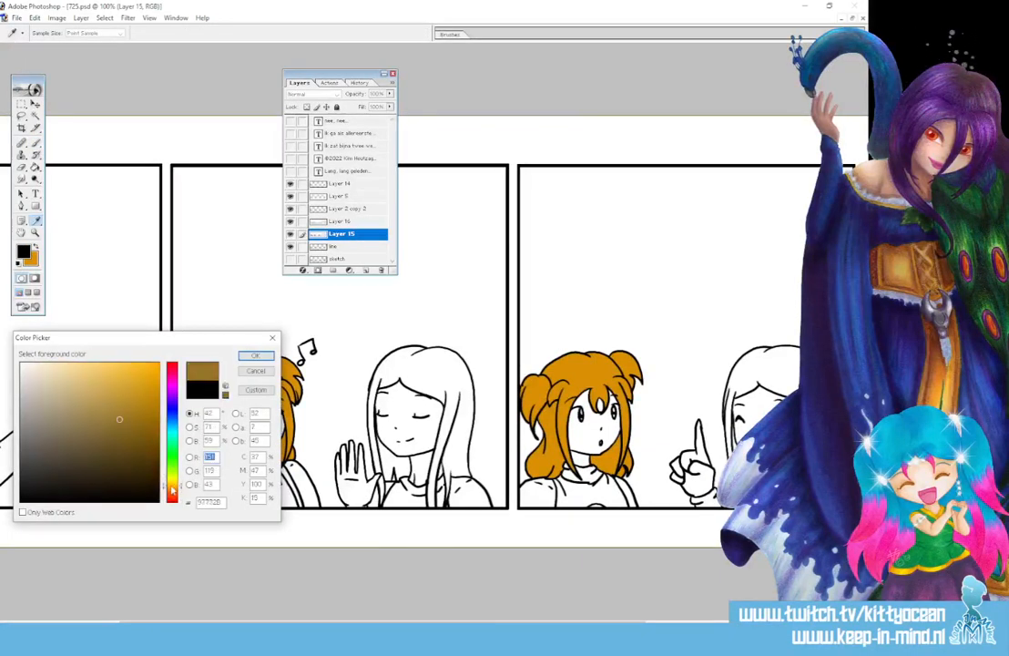
{"action": "left_click", "coordinate": [64, 413]}
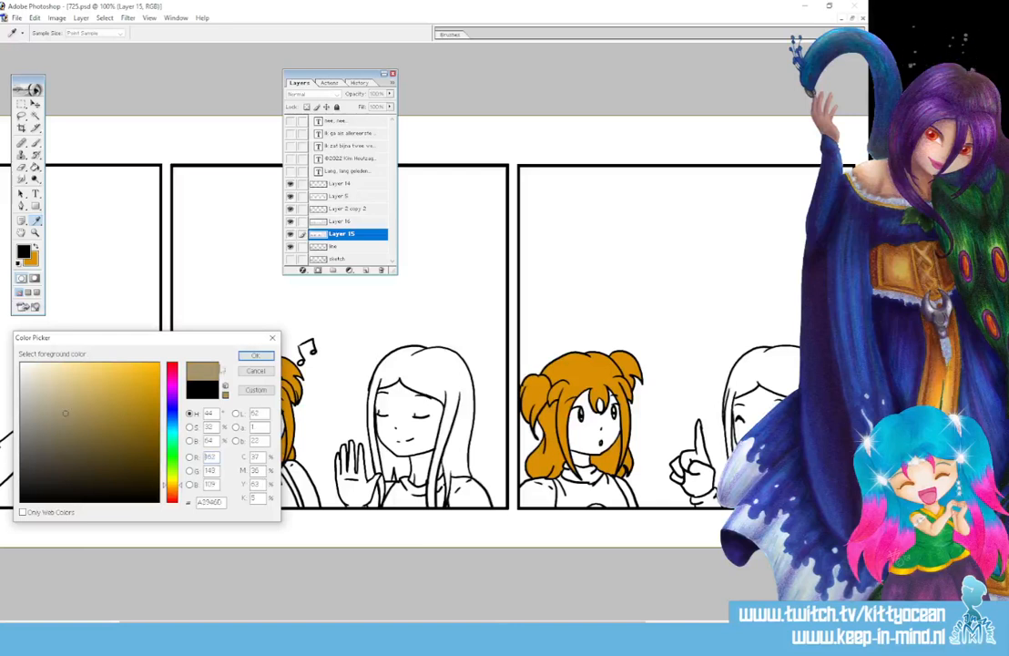
{"action": "left_click", "coordinate": [256, 356]}
Bucket-fill the long-haired girl's hair pale brown in the first, middle and bookshelf panels
{"action": "left_click", "coordinate": [37, 168]}
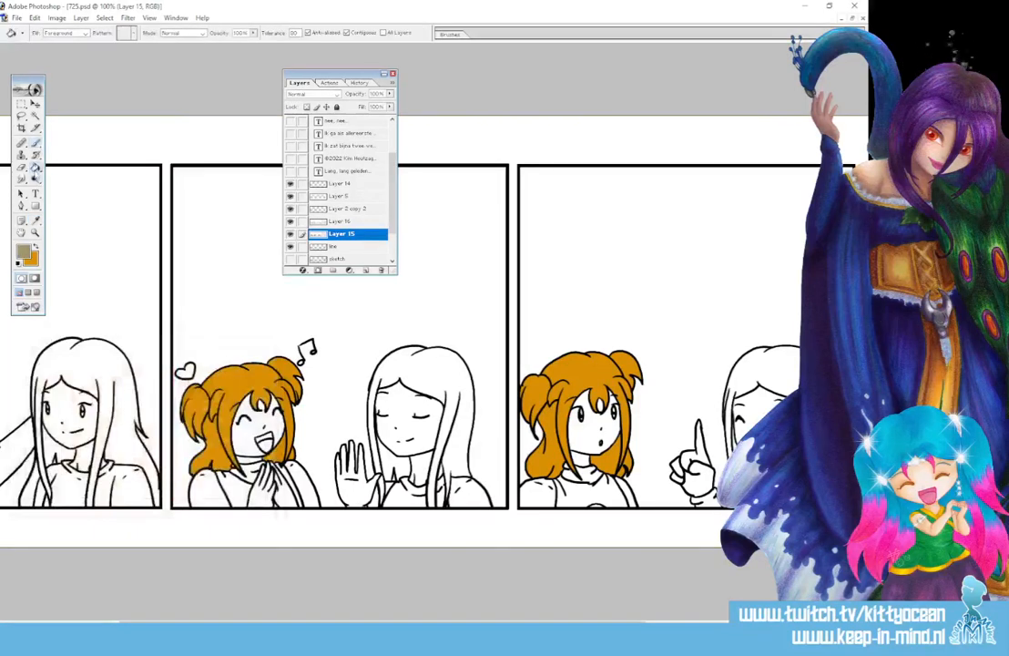
{"action": "left_click", "coordinate": [95, 357]}
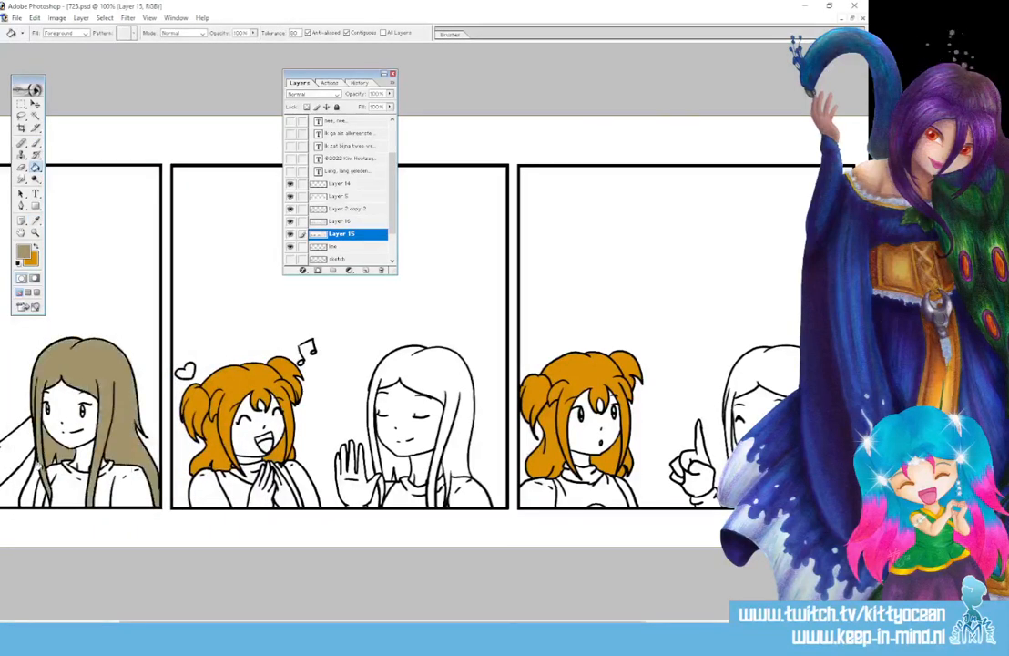
{"action": "left_click", "coordinate": [30, 472]}
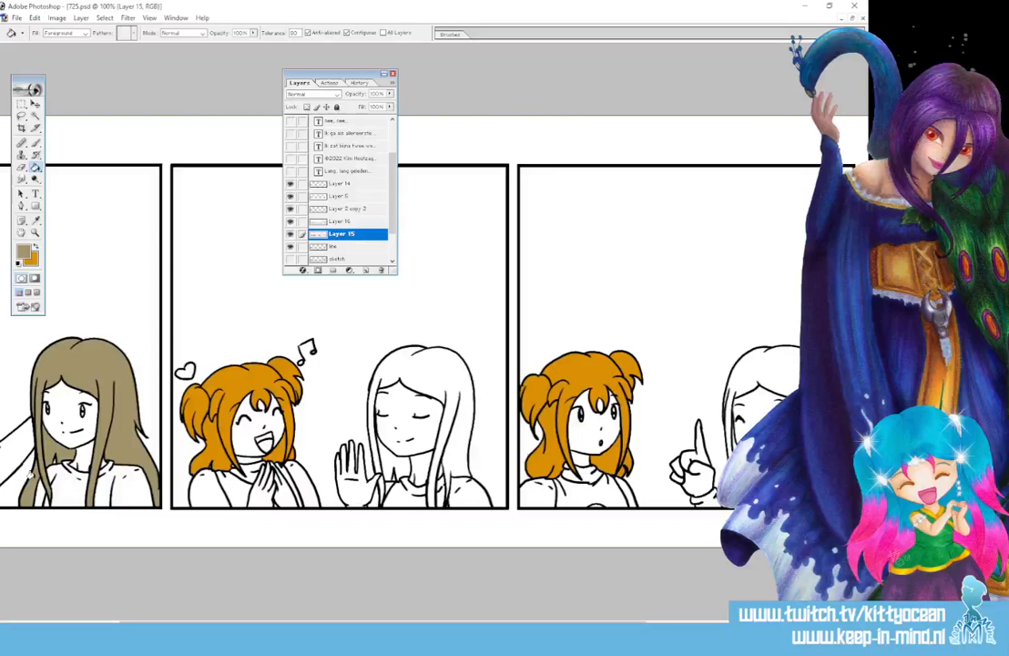
{"action": "left_click", "coordinate": [378, 378]}
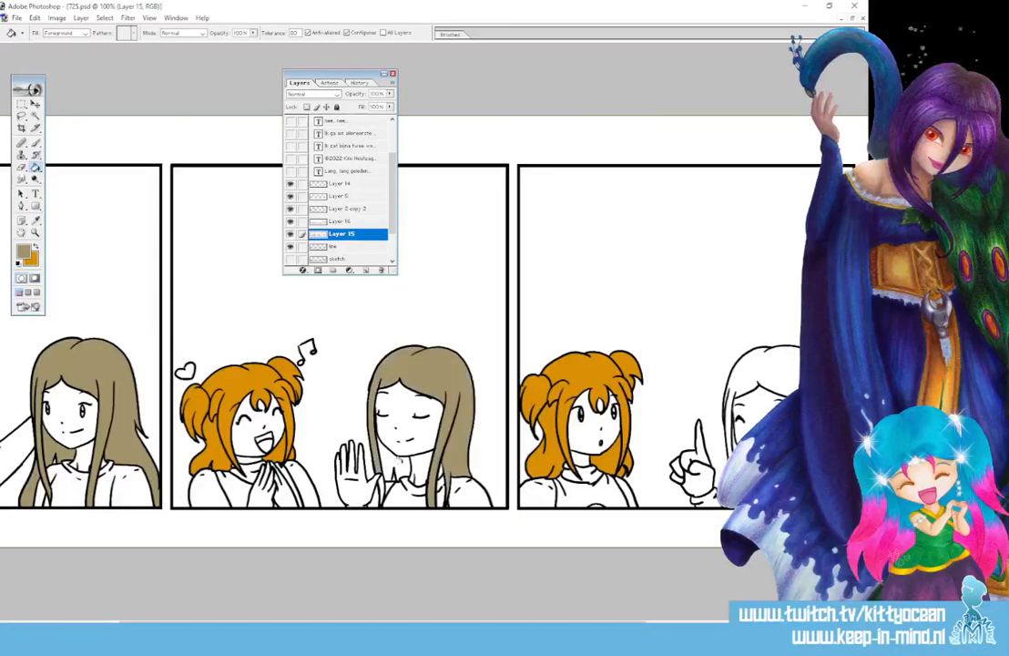
{"action": "left_click_drag", "start_coordinate": [389, 623], "coordinate": [587, 623]}
{"action": "left_click", "coordinate": [474, 371]}
{"action": "left_click", "coordinate": [776, 344]}
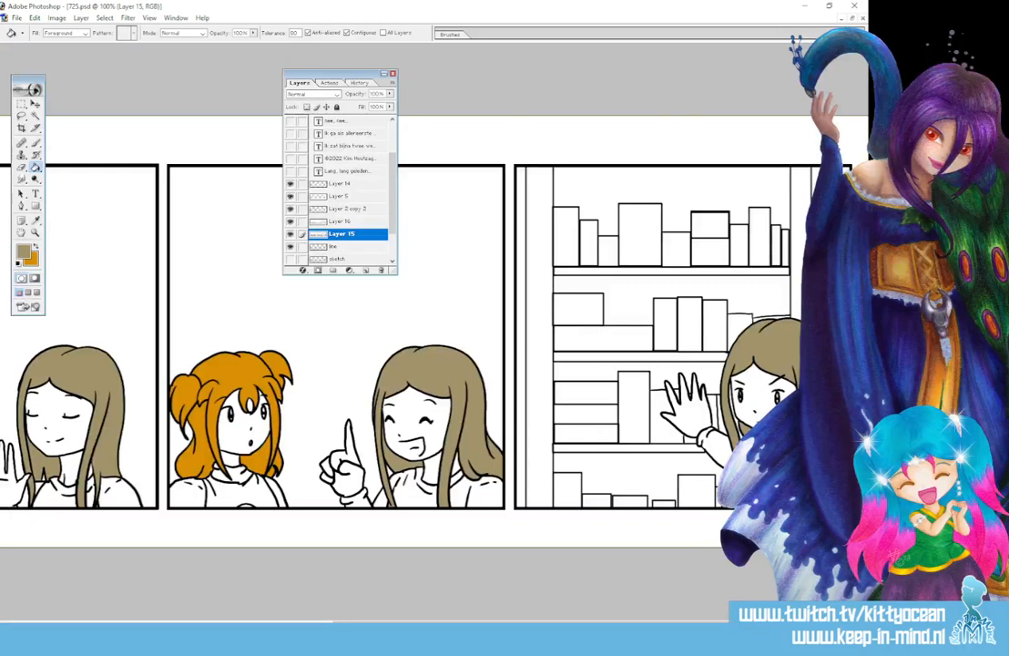
Set the foreground colour to a pale beige skin tone
{"action": "key", "text": "i"}
{"action": "left_click", "coordinate": [24, 252]}
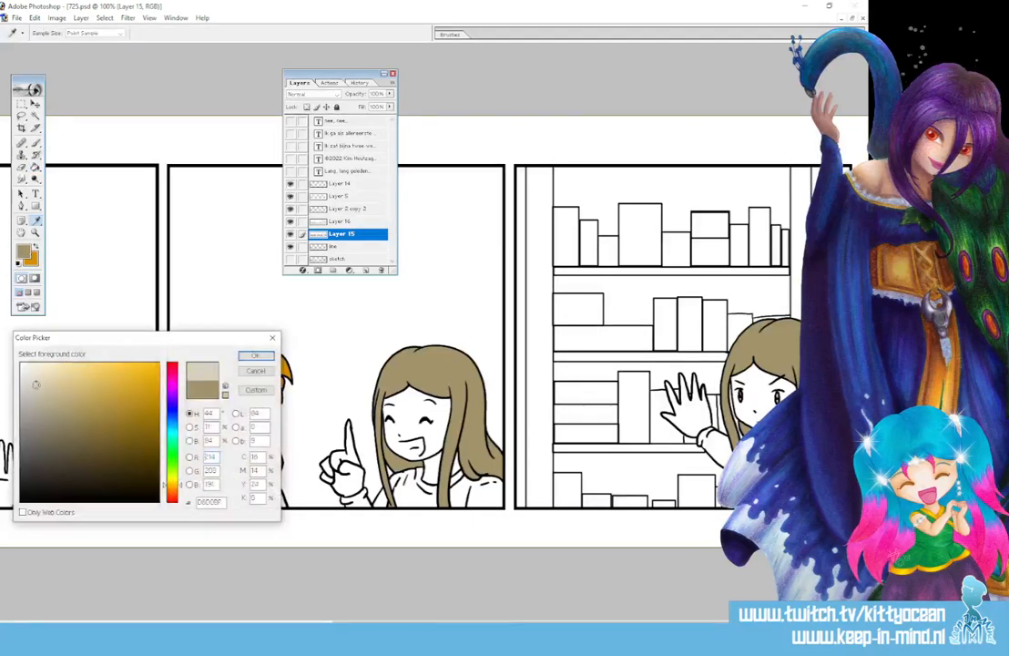
{"action": "left_click_drag", "start_coordinate": [36, 384], "coordinate": [39, 373]}
{"action": "left_click", "coordinate": [251, 357]}
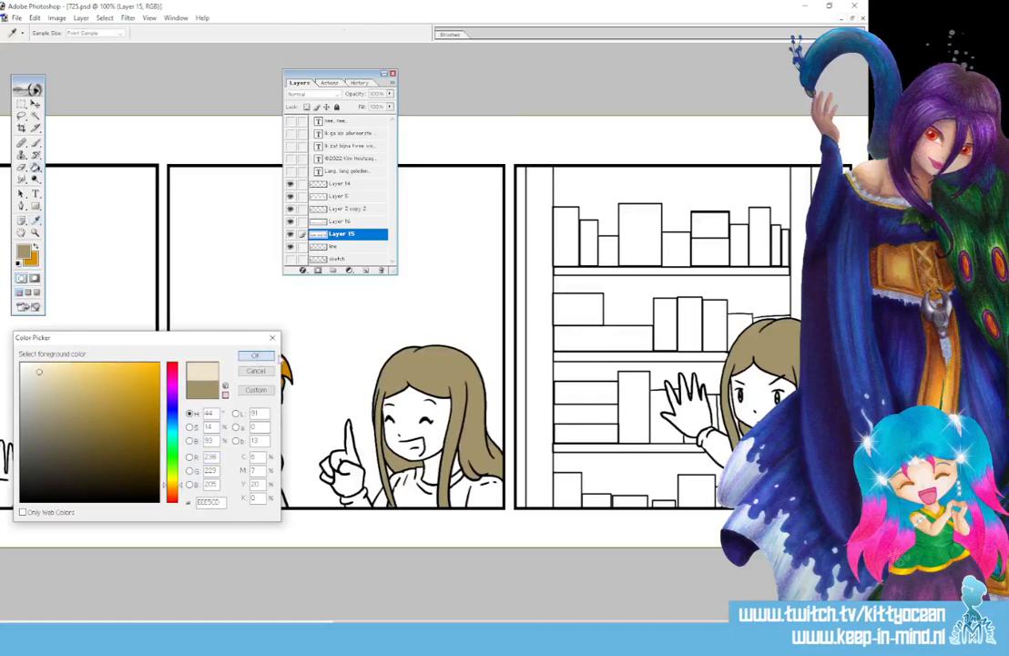
Bucket-fill the orange-haired girl's faces, neck and hands beige in every panel
{"action": "key", "text": "g"}
{"action": "left_click", "coordinate": [424, 401]}
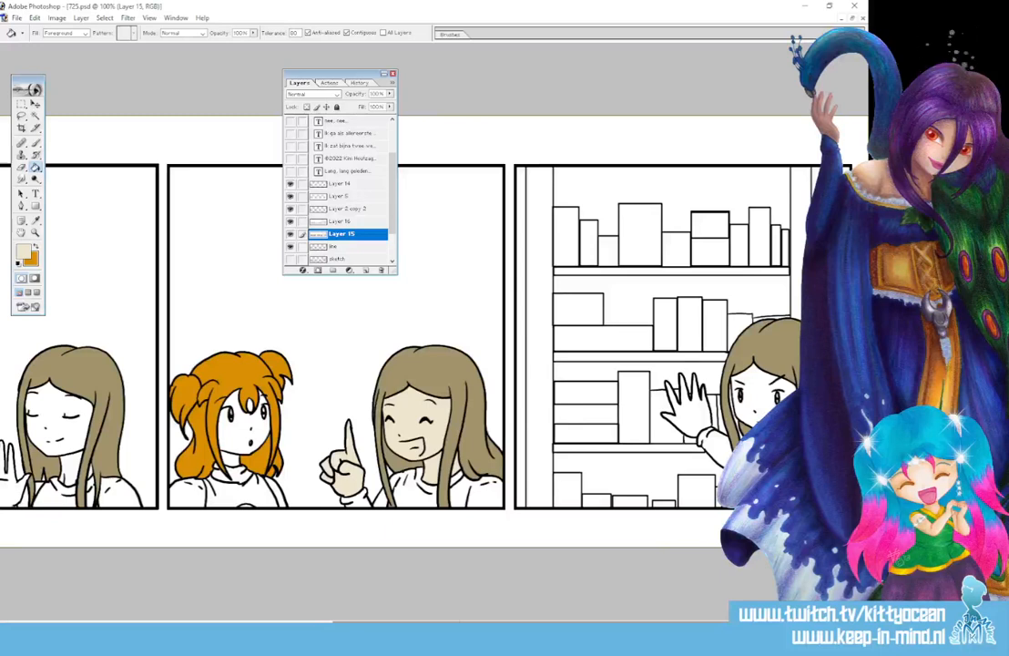
{"action": "left_click", "coordinate": [683, 420]}
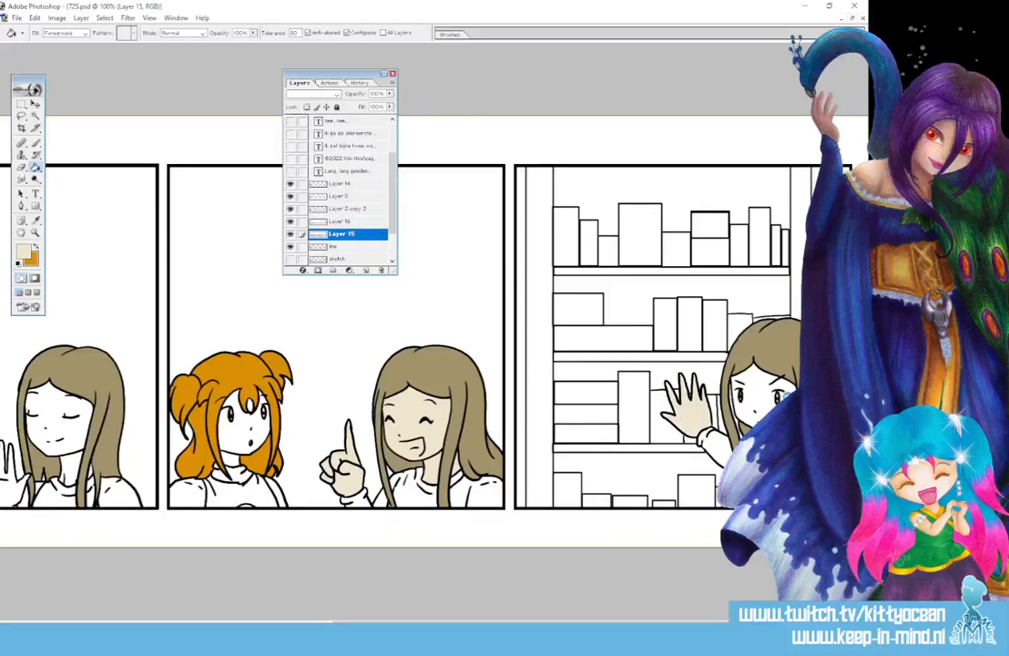
{"action": "left_click_drag", "start_coordinate": [546, 623], "coordinate": [312, 624]}
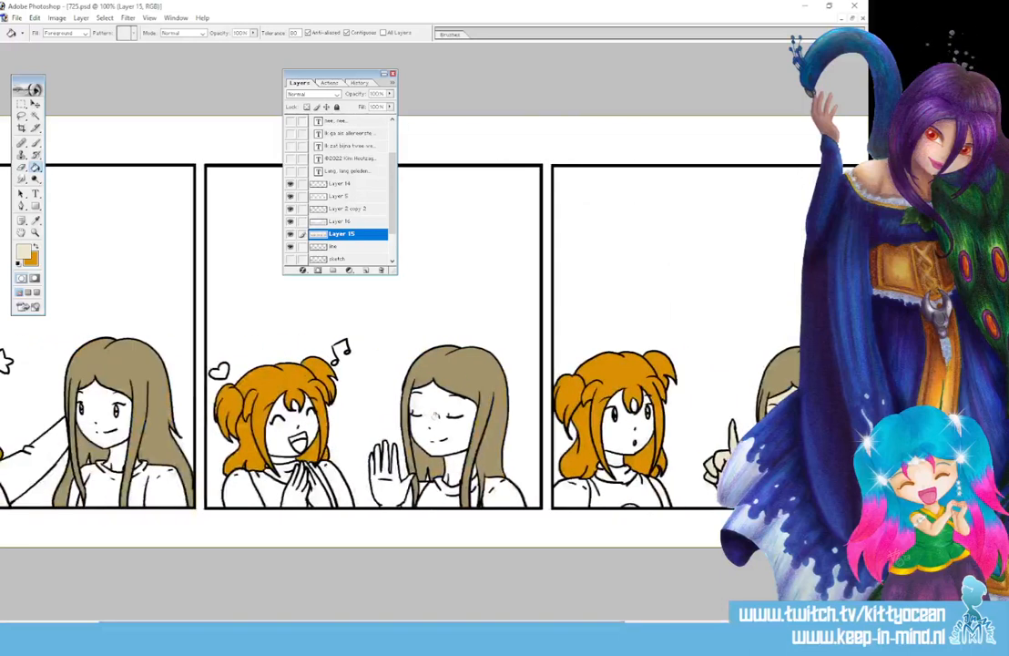
{"action": "left_click", "coordinate": [446, 430]}
{"action": "left_click", "coordinate": [452, 470]}
{"action": "left_click", "coordinate": [387, 486]}
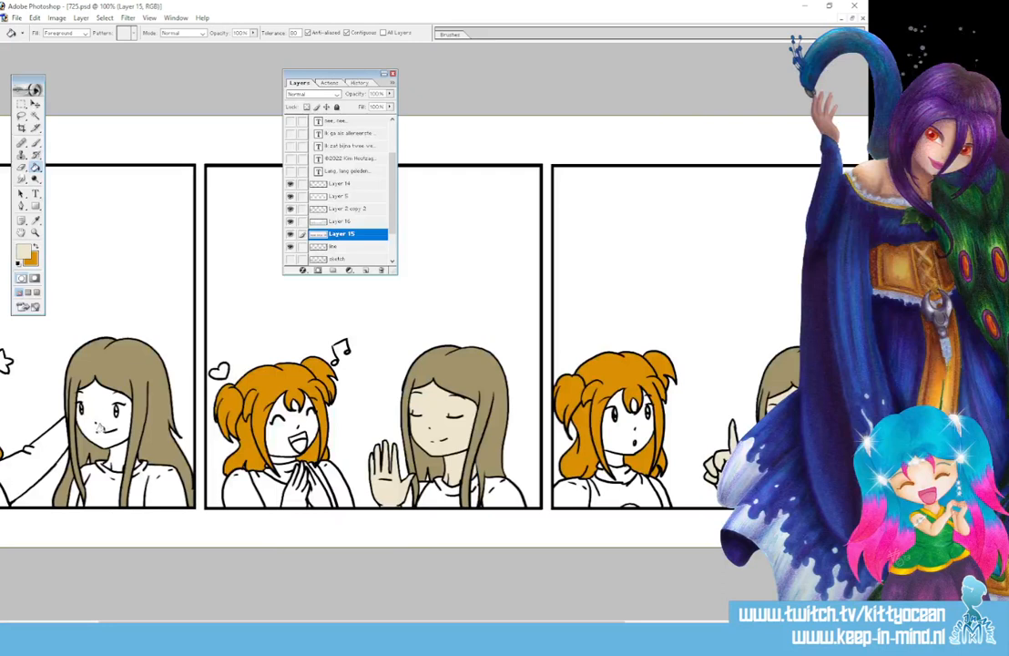
{"action": "left_click", "coordinate": [98, 401]}
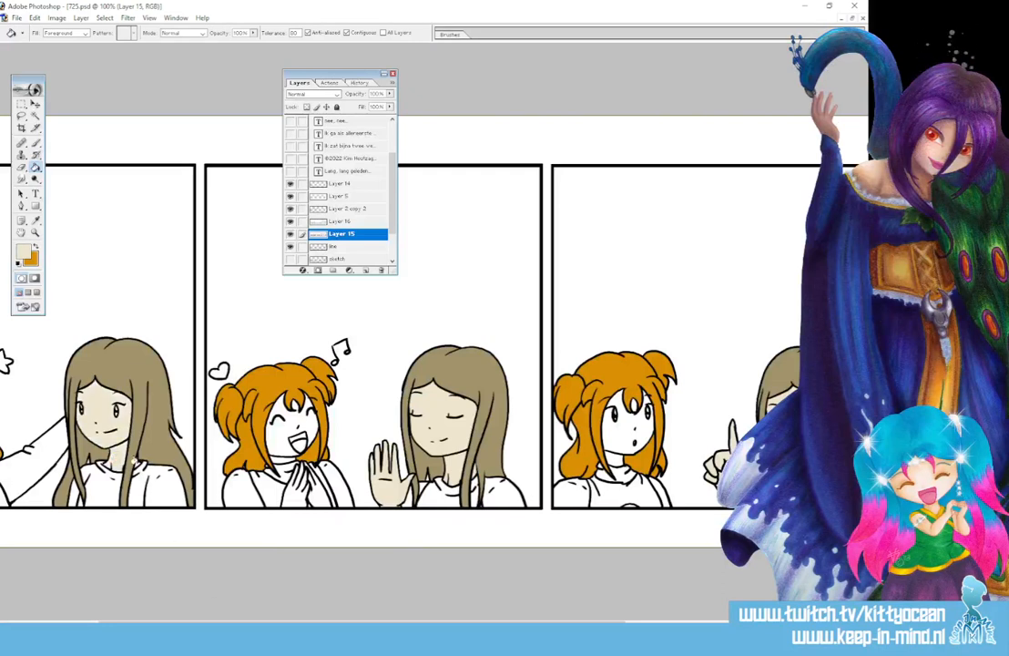
Choose a slightly warmer, darker beige for the pigtailed girl
{"action": "left_click", "coordinate": [37, 220]}
{"action": "left_click", "coordinate": [23, 253]}
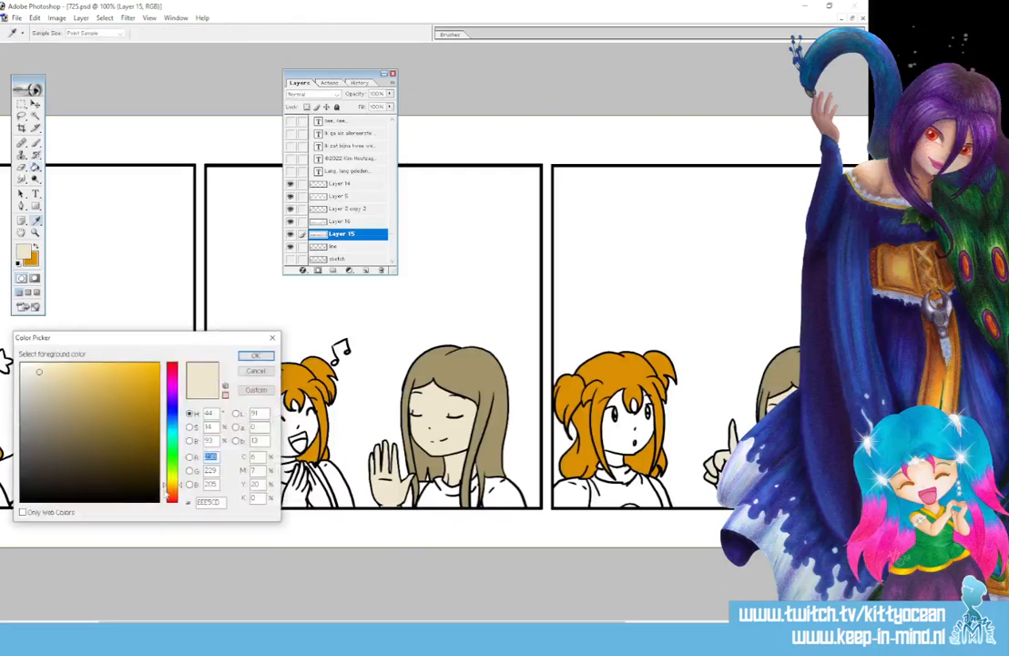
{"action": "left_click", "coordinate": [170, 488]}
{"action": "left_click", "coordinate": [40, 383]}
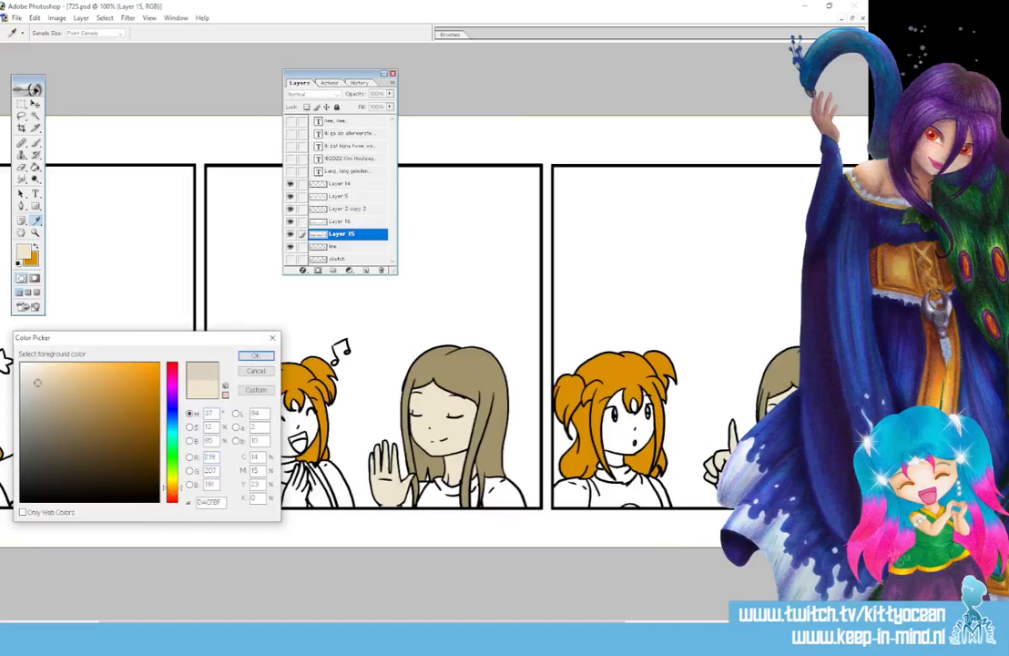
{"action": "left_click", "coordinate": [256, 355]}
Fill the pigtailed girl's faces and clasped hands with the darker beige across panels
{"action": "key", "text": "g"}
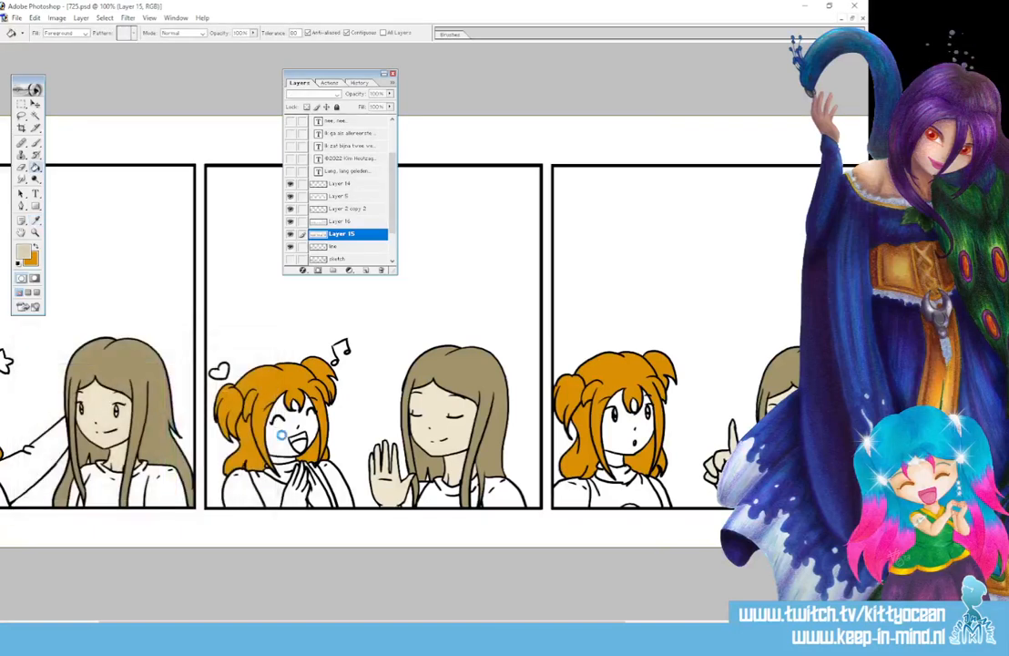
{"action": "left_click", "coordinate": [293, 418]}
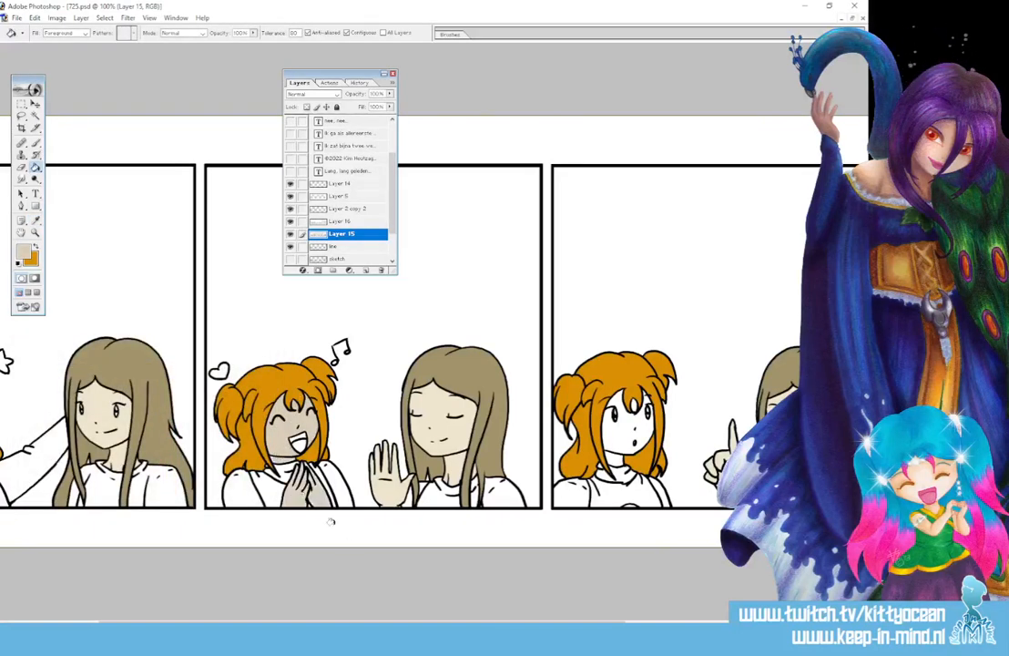
{"action": "left_click", "coordinate": [303, 470]}
{"action": "left_click", "coordinate": [620, 439]}
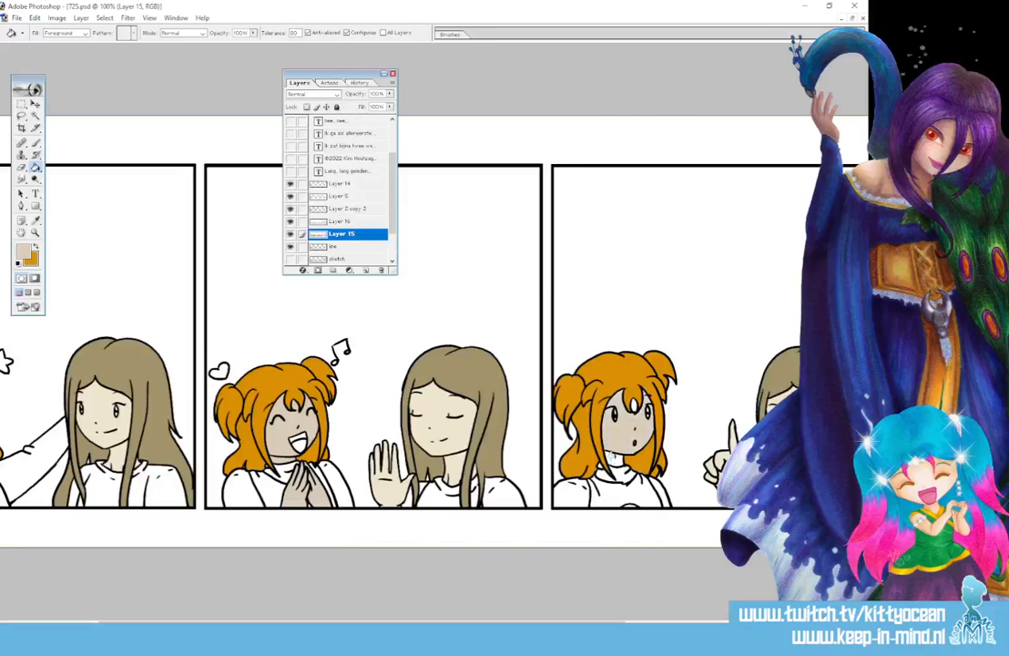
{"action": "left_click_drag", "start_coordinate": [595, 623], "coordinate": [464, 623]}
{"action": "left_click", "coordinate": [96, 435]}
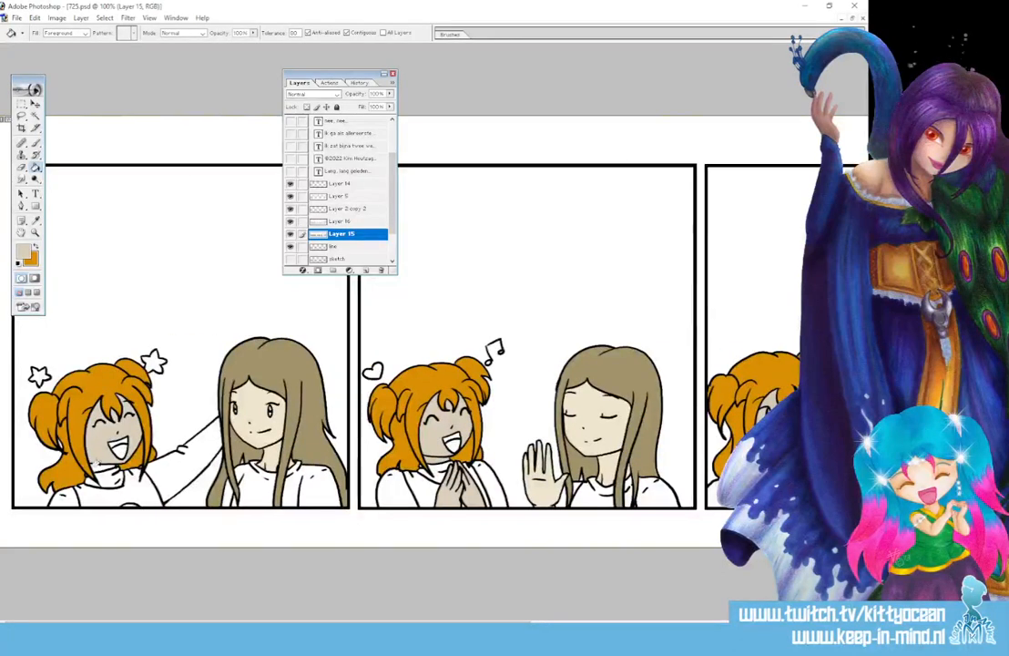
Fill the first-panel and clasped-hands girls' shirts with light blue
{"action": "left_click", "coordinate": [28, 253]}
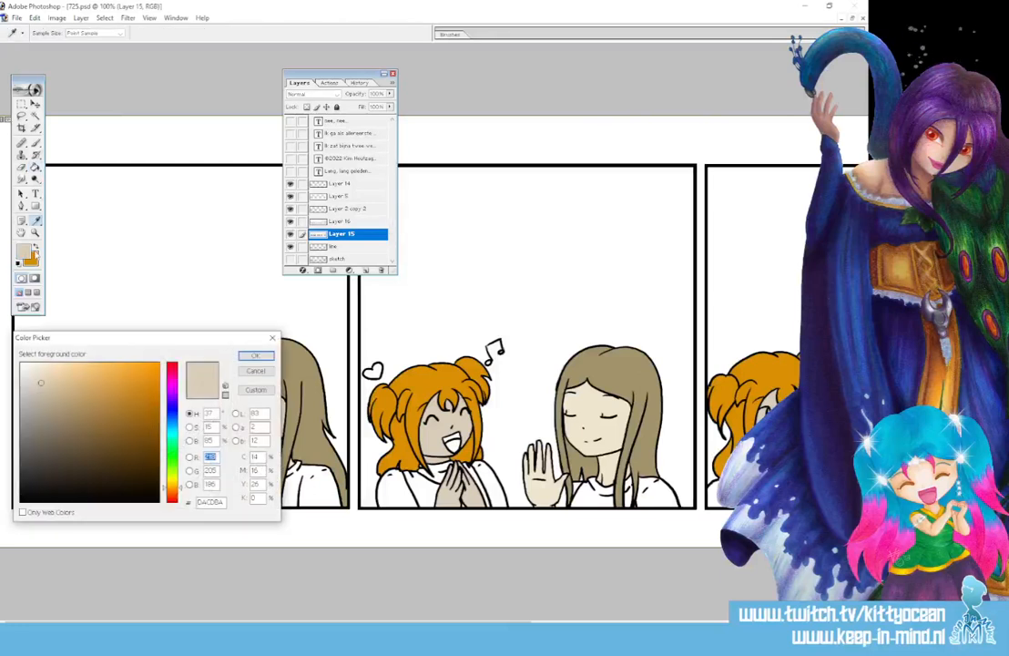
{"action": "left_click", "coordinate": [170, 434]}
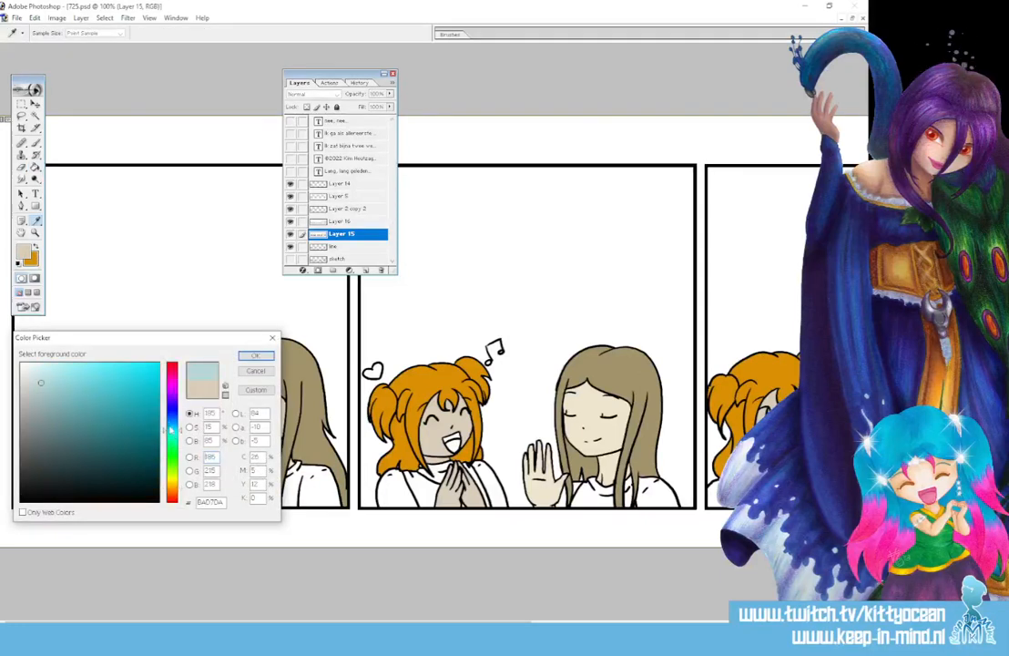
{"action": "left_click_drag", "start_coordinate": [170, 429], "coordinate": [166, 425]}
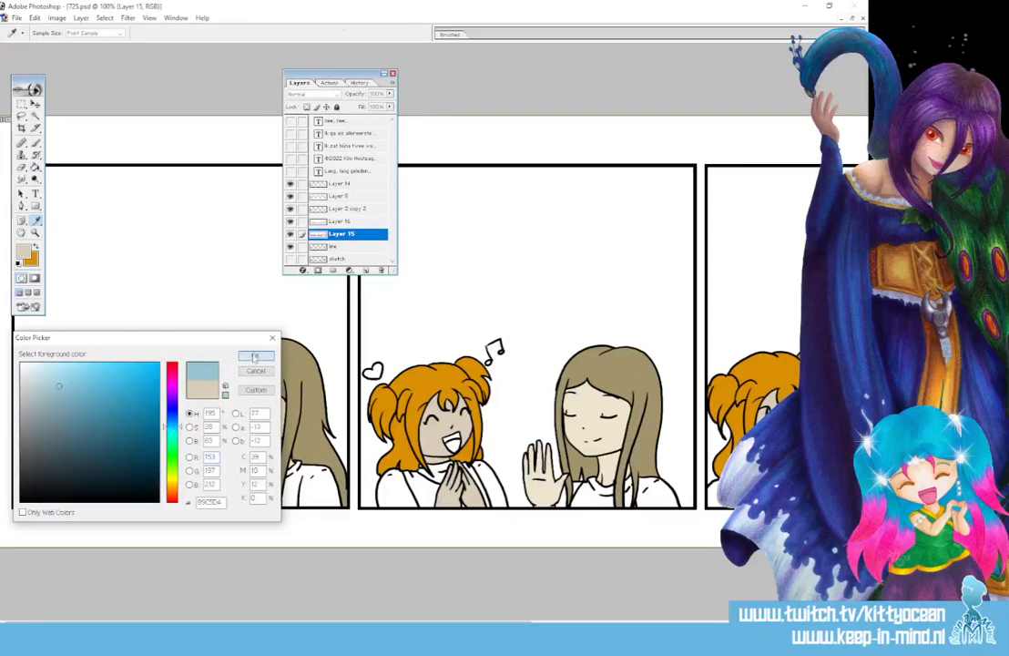
{"action": "key", "text": "Return"}
{"action": "key", "text": "g"}
{"action": "left_click", "coordinate": [139, 486]}
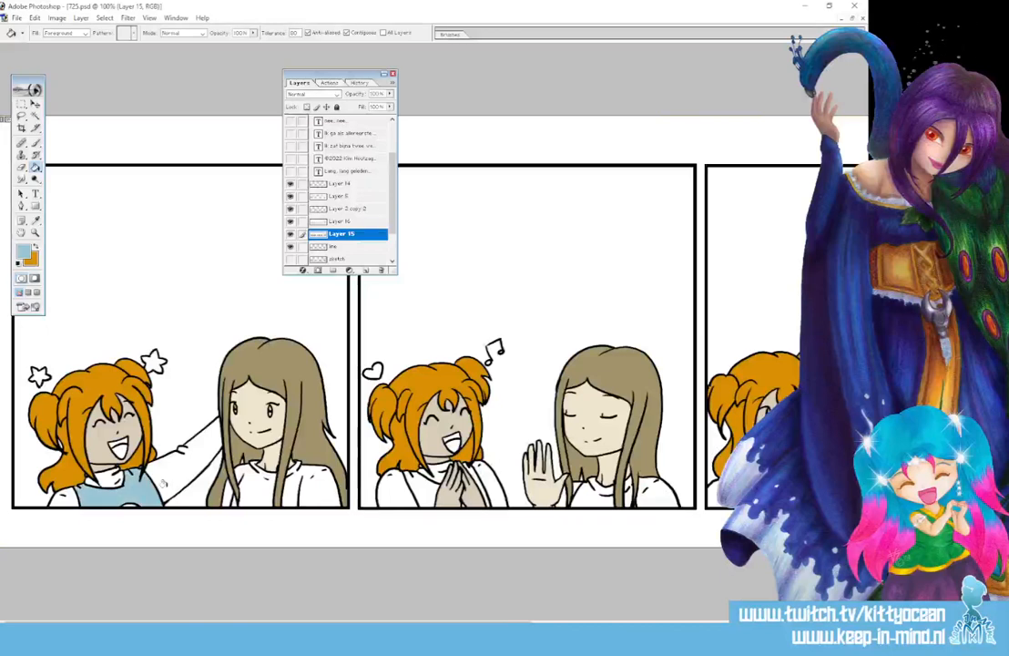
{"action": "left_click", "coordinate": [401, 484]}
{"action": "left_click", "coordinate": [475, 492]}
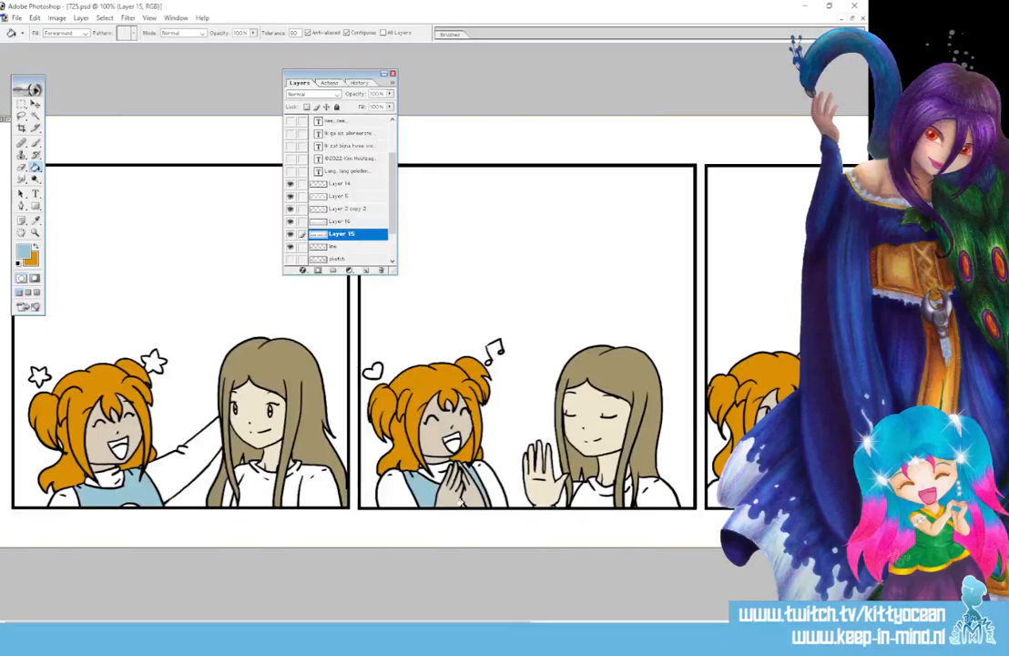
{"action": "left_click_drag", "start_coordinate": [483, 622], "coordinate": [682, 622]}
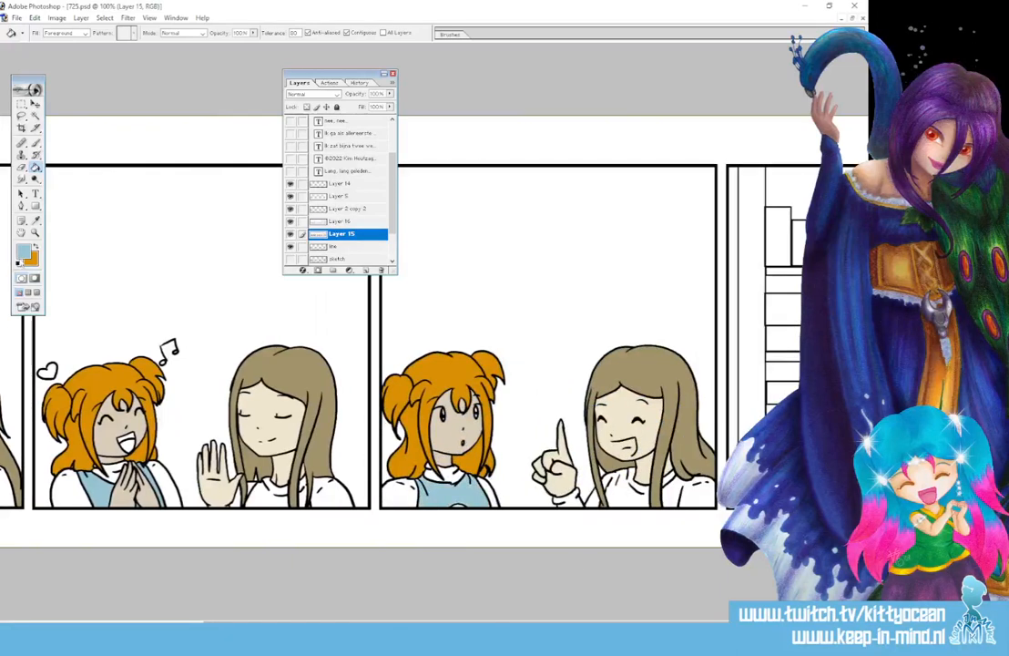
Shift the foreground colour toward yellow in the Color Picker
{"action": "left_click", "coordinate": [24, 255]}
{"action": "left_click", "coordinate": [171, 480]}
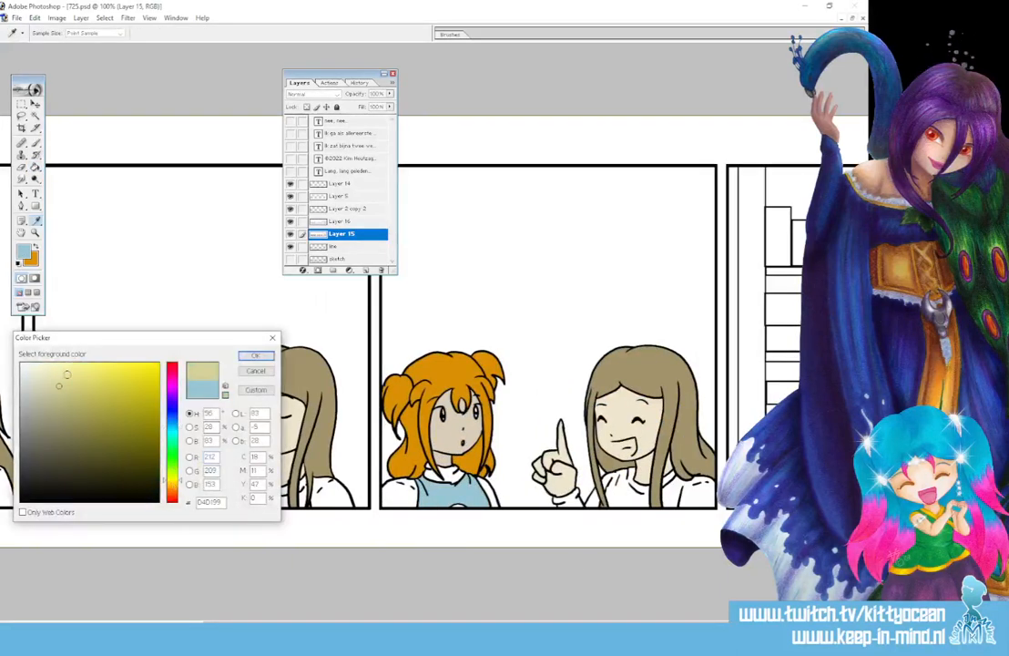
{"action": "key", "text": "Return"}
{"action": "key", "text": "g"}
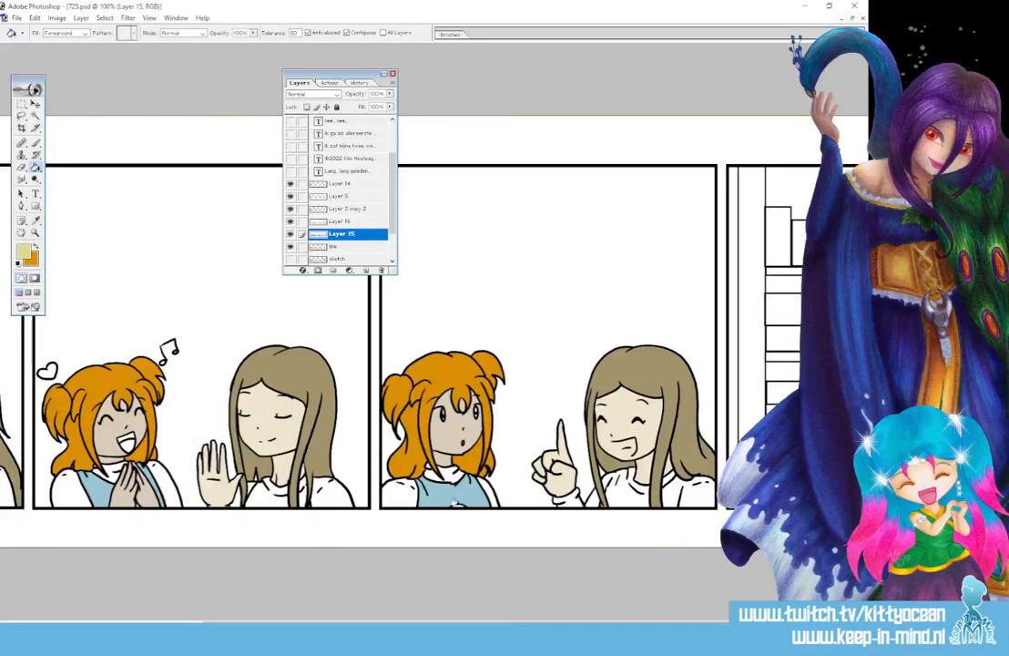
{"action": "scroll", "coordinate": [454, 502], "scroll_direction": "left", "scroll_amount": 5}
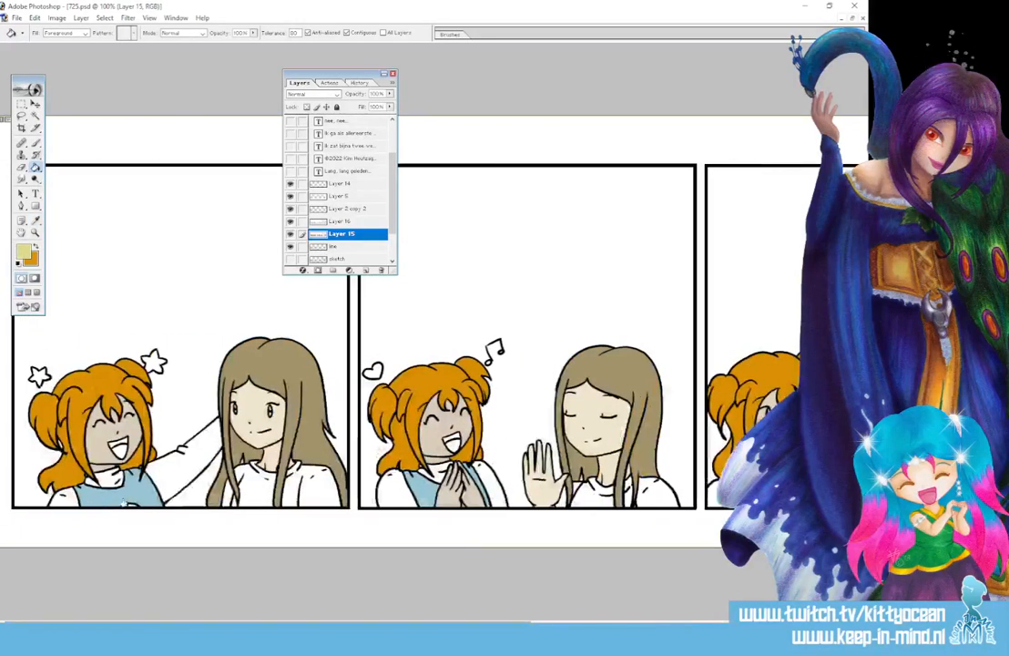
Fill the orange-haired girl's sleeves and collars dark purple in all three panels
{"action": "left_click", "coordinate": [24, 240]}
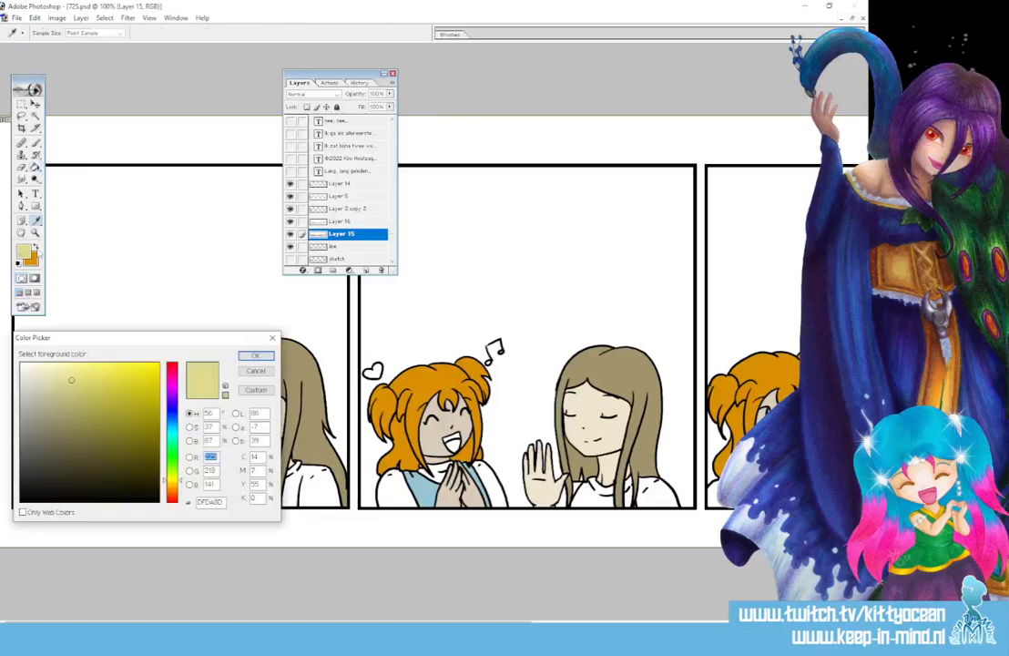
{"action": "left_click", "coordinate": [171, 394]}
{"action": "left_click", "coordinate": [82, 398]}
{"action": "left_click", "coordinate": [245, 357]}
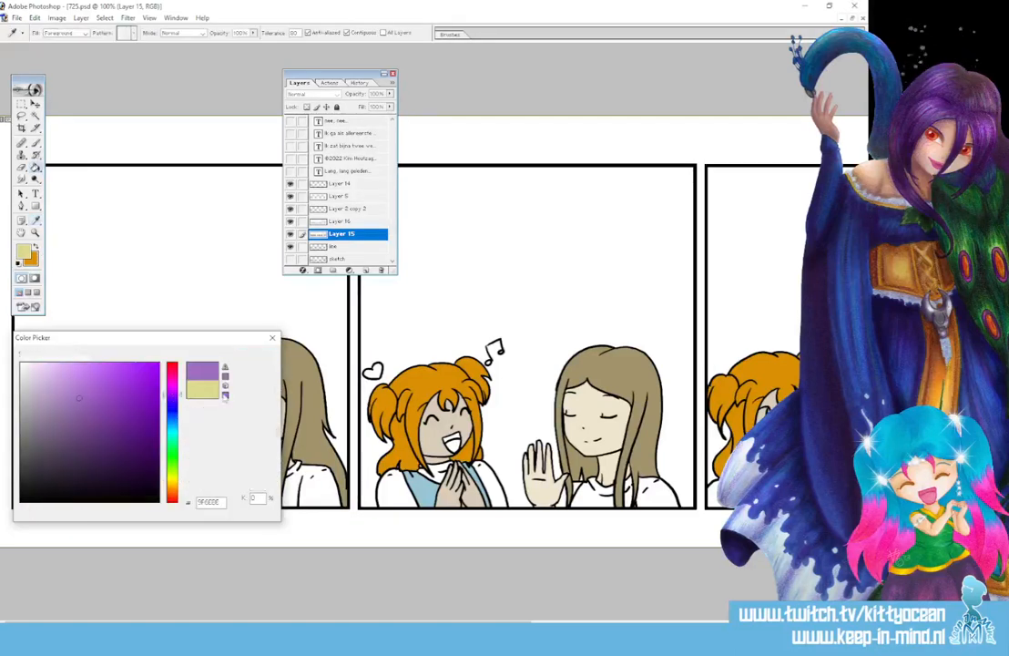
{"action": "left_click", "coordinate": [177, 466]}
{"action": "left_click", "coordinate": [107, 478]}
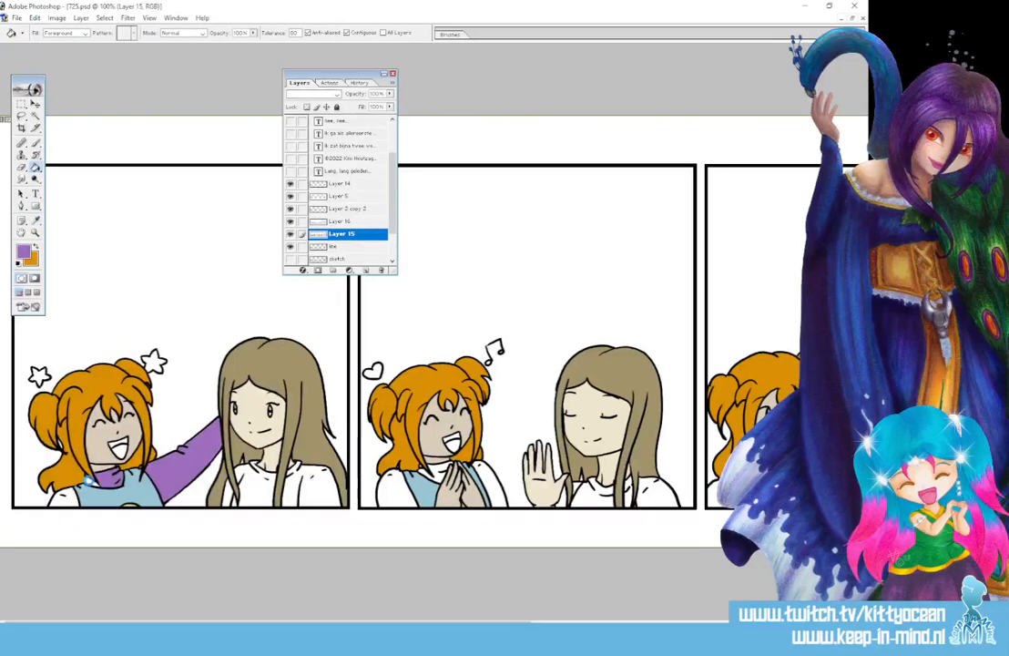
{"action": "left_click", "coordinate": [89, 481]}
{"action": "left_click", "coordinate": [64, 497]}
{"action": "left_click", "coordinate": [395, 488]}
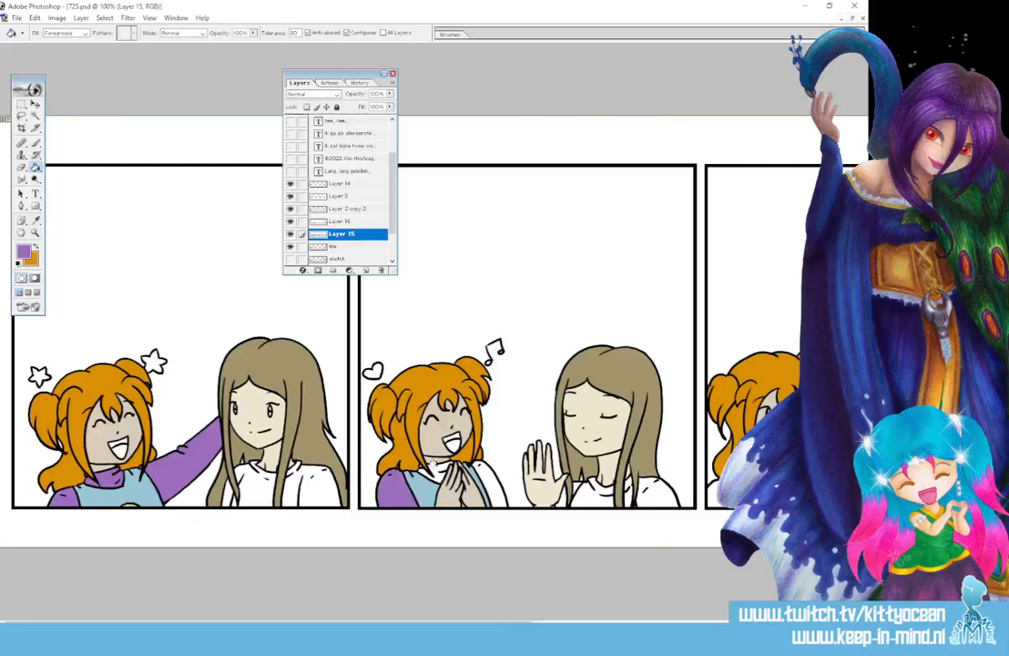
{"action": "left_click", "coordinate": [441, 471]}
{"action": "left_click", "coordinate": [482, 472]}
{"action": "left_click", "coordinate": [714, 494]}
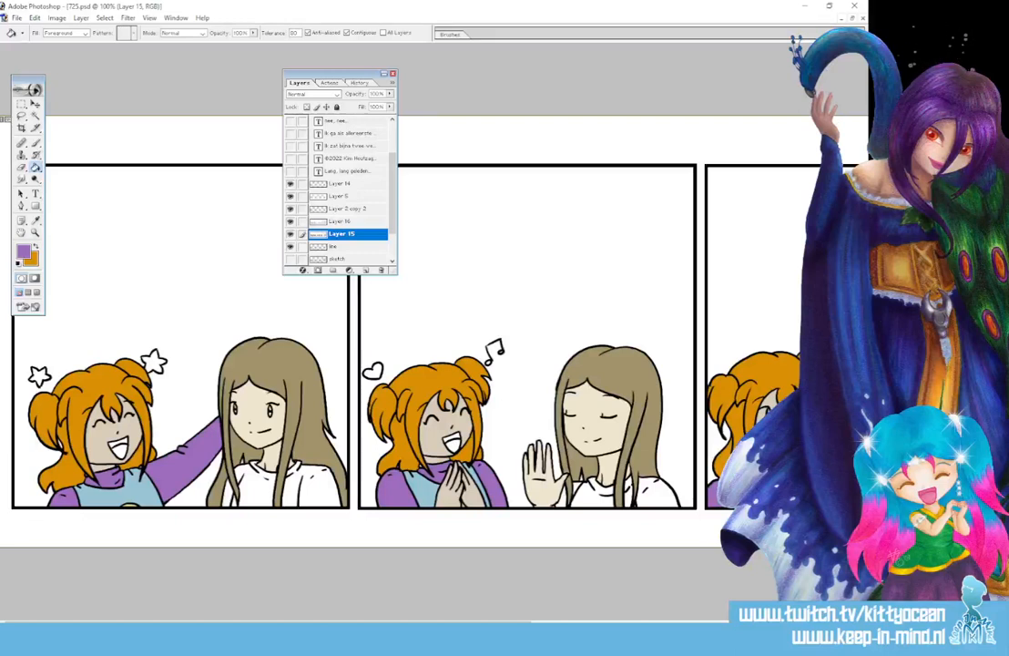
Fill the long-haired girl's sleeves, shirt front and gaps with saturated blue
{"action": "left_click", "coordinate": [25, 252]}
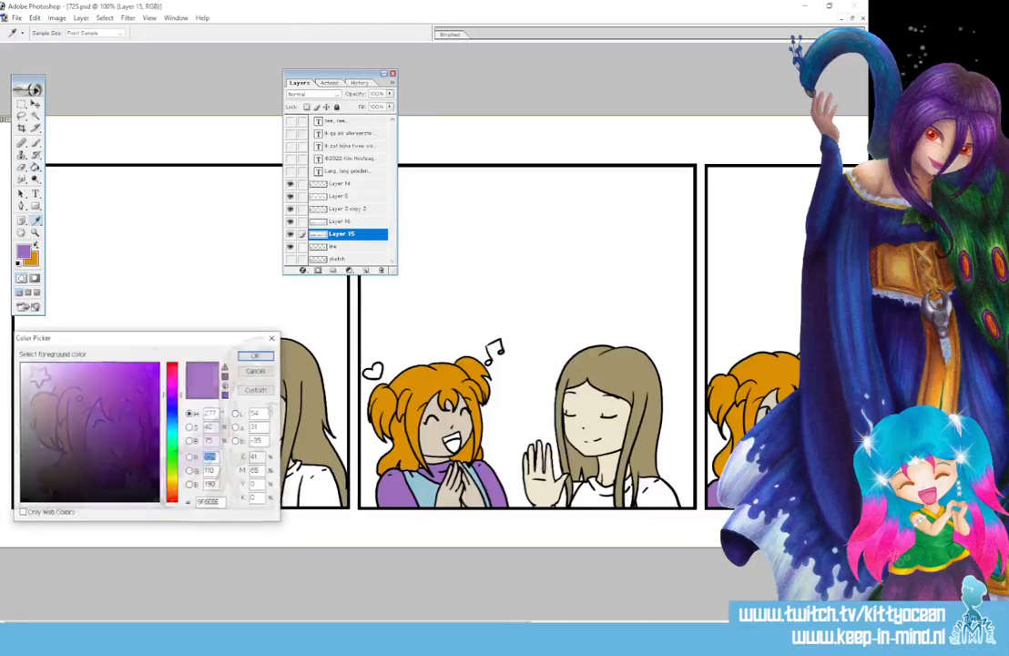
{"action": "left_click", "coordinate": [172, 417]}
{"action": "left_click", "coordinate": [103, 405]}
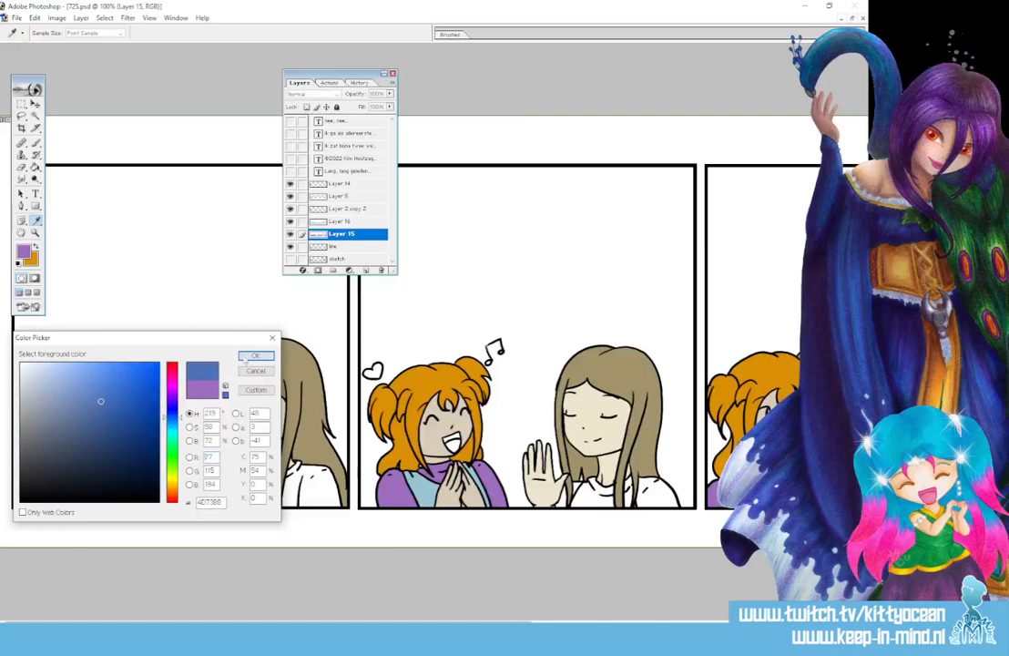
{"action": "left_click", "coordinate": [250, 357]}
{"action": "left_click", "coordinate": [296, 486]}
{"action": "left_click", "coordinate": [250, 489]}
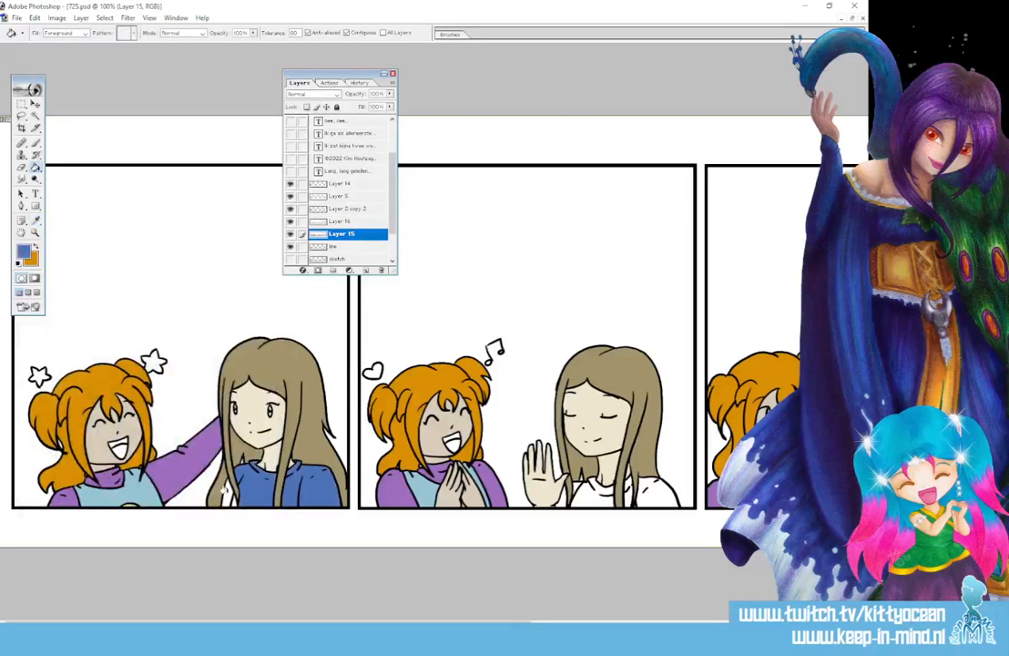
{"action": "scroll", "coordinate": [323, 421], "scroll_direction": "right", "scroll_amount": 5}
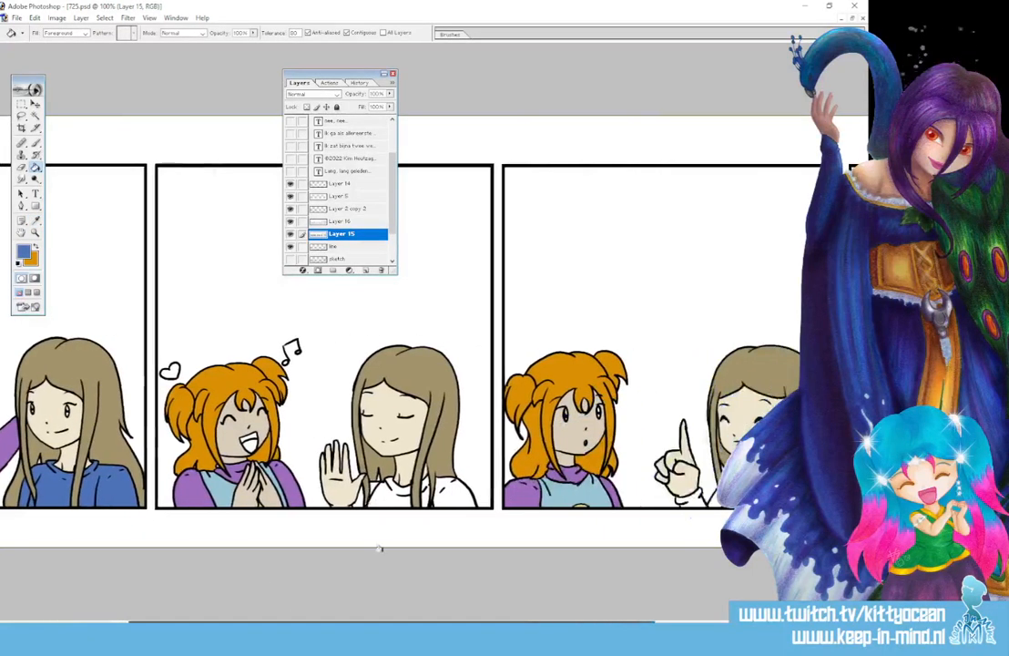
{"action": "left_click", "coordinate": [356, 498]}
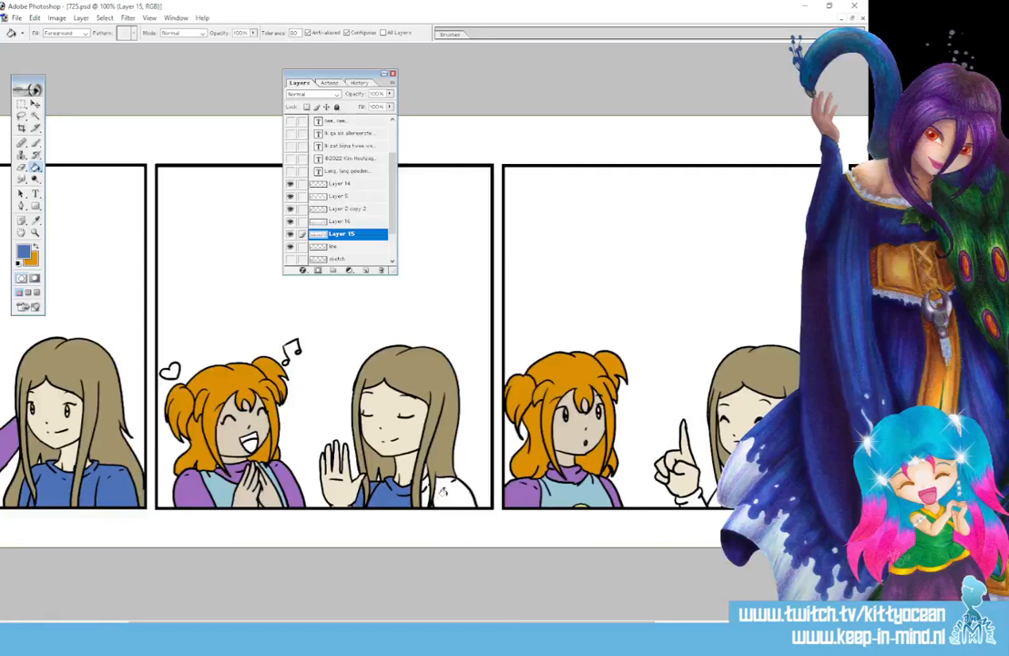
{"action": "left_click", "coordinate": [445, 496]}
{"action": "left_click", "coordinate": [425, 498]}
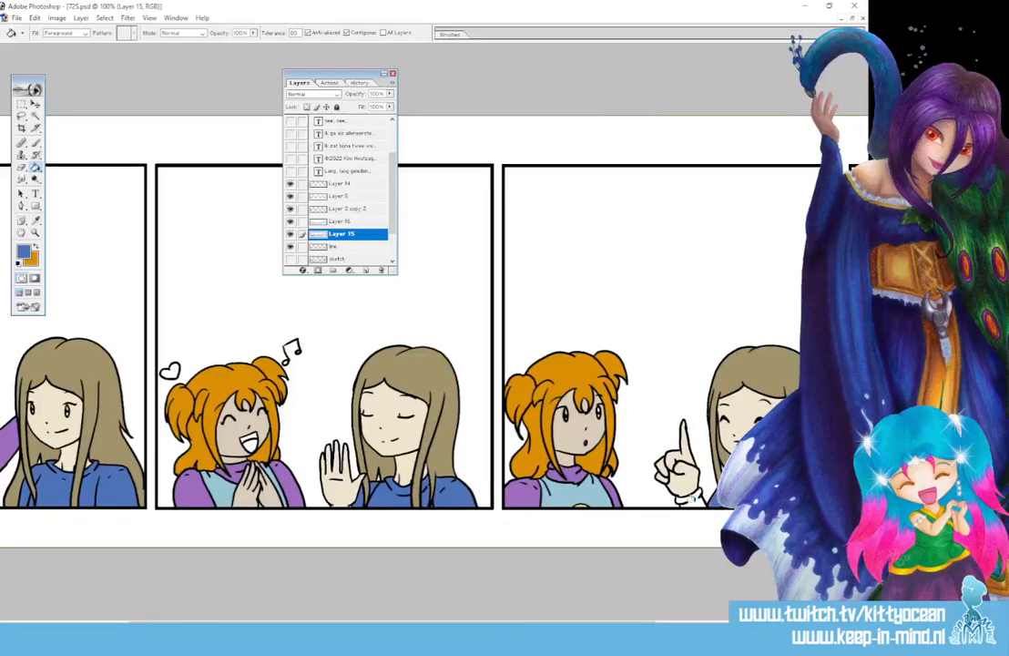
{"action": "scroll", "coordinate": [575, 518], "scroll_direction": "right", "scroll_amount": 8}
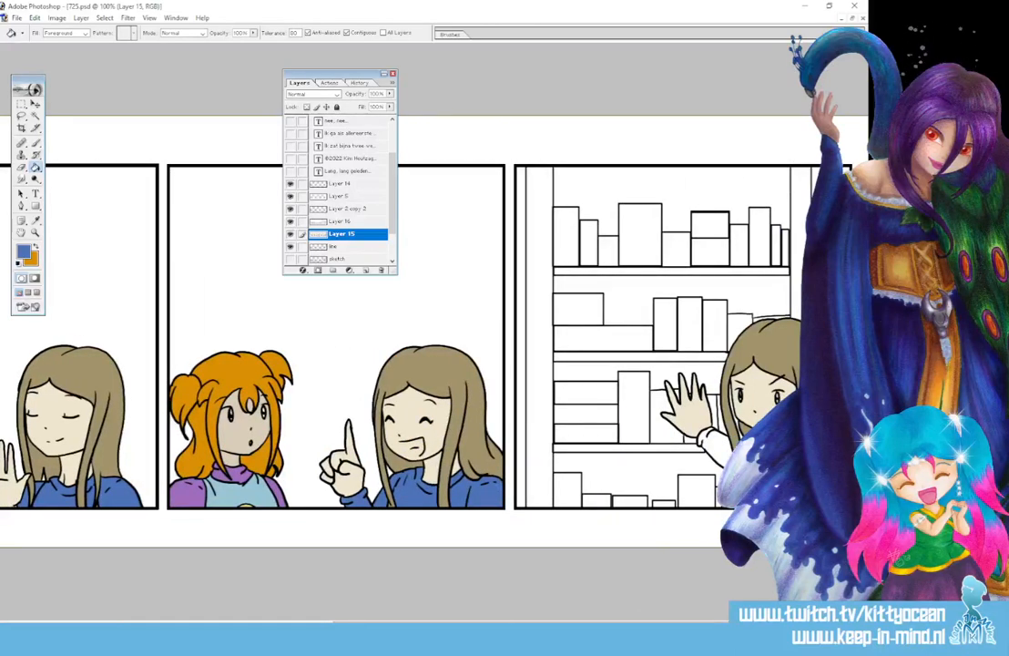
Resample the shirt blue and fill the waving sleeve in the bookshelf panel
{"action": "left_click", "coordinate": [37, 220]}
{"action": "left_click", "coordinate": [37, 167]}
{"action": "left_click", "coordinate": [36, 220]}
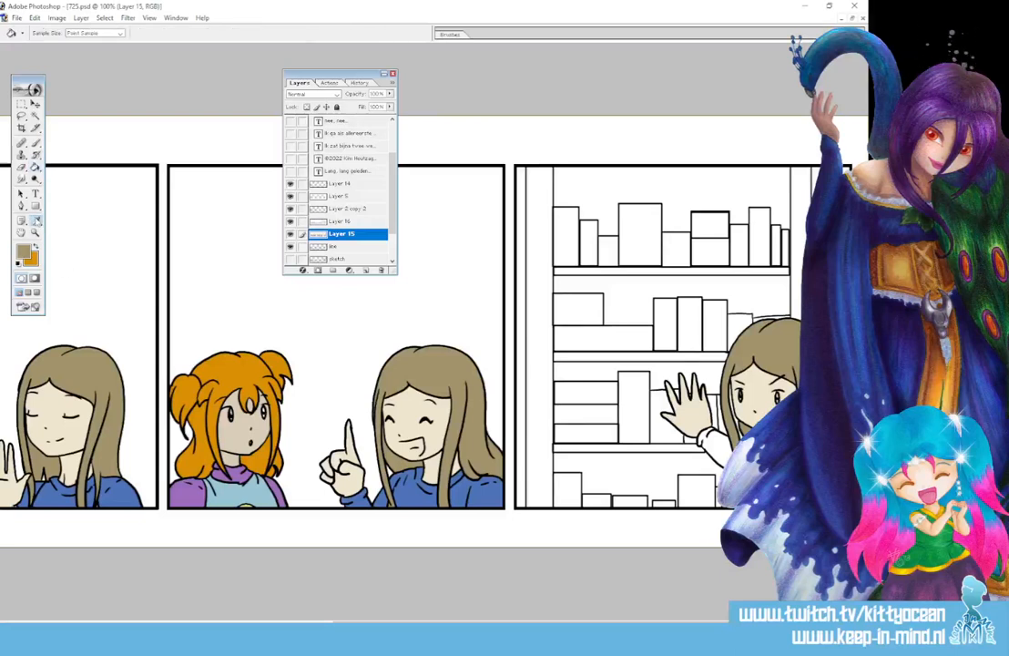
{"action": "left_click", "coordinate": [413, 497]}
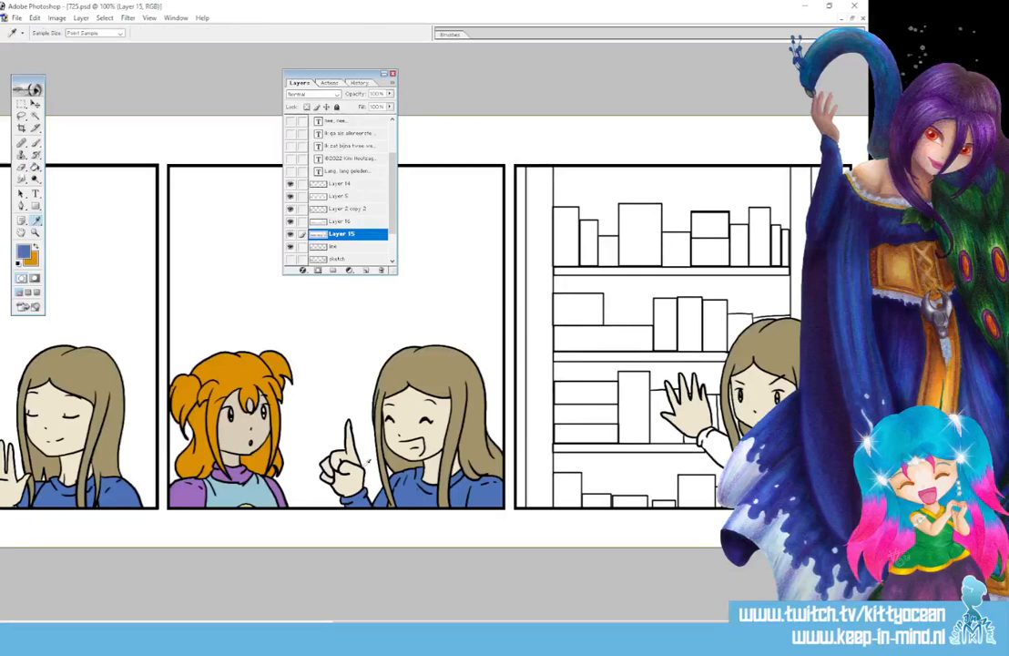
{"action": "left_click", "coordinate": [37, 167]}
{"action": "left_click", "coordinate": [720, 454]}
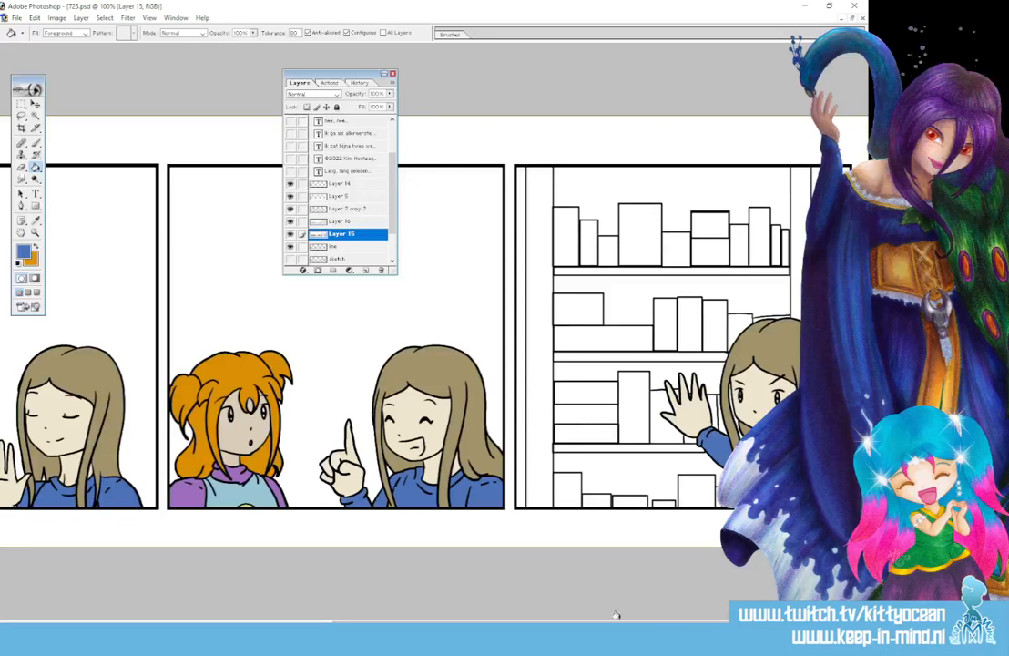
{"action": "left_click_drag", "start_coordinate": [427, 625], "coordinate": [418, 625]}
{"action": "left_click_drag", "start_coordinate": [344, 624], "coordinate": [114, 625]}
Fill the two first-panel stars pale yellow
{"action": "left_click", "coordinate": [24, 253]}
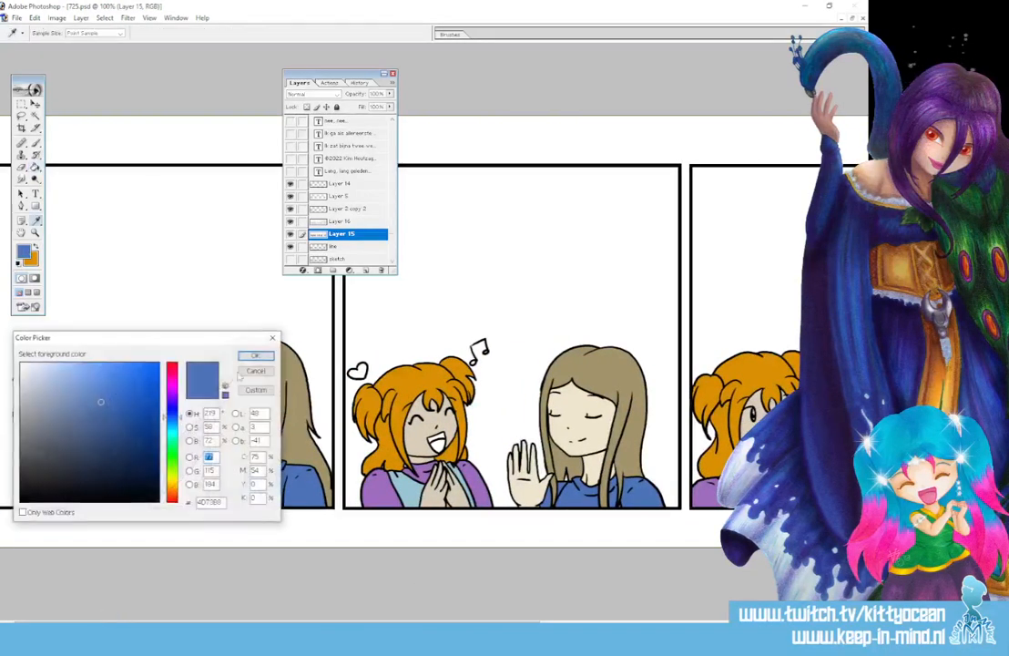
{"action": "left_click", "coordinate": [172, 478]}
{"action": "left_click", "coordinate": [256, 357]}
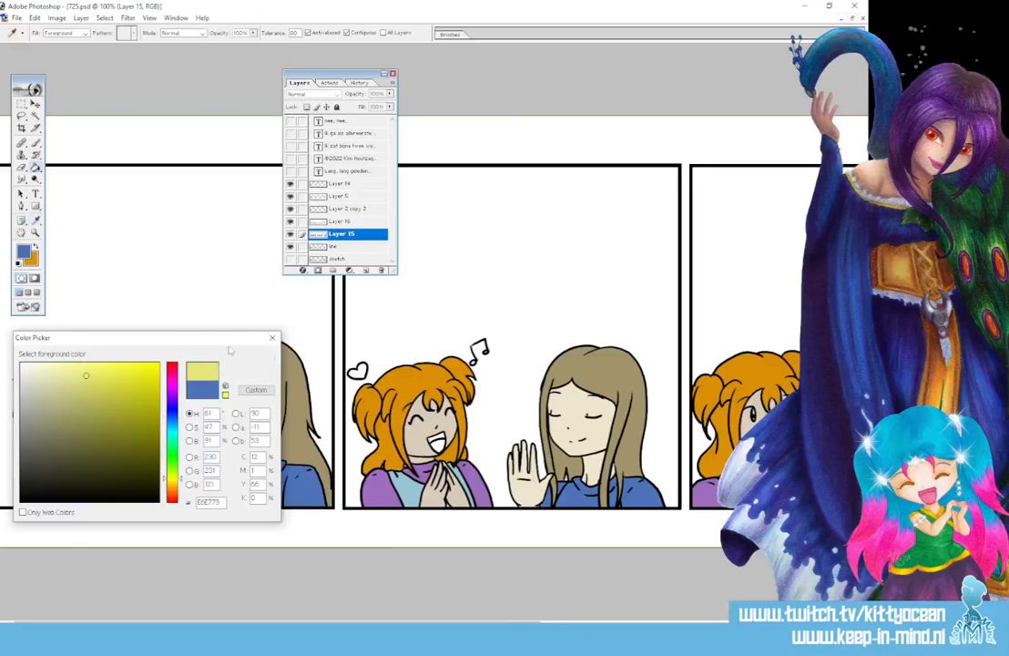
{"action": "left_click", "coordinate": [138, 363]}
{"action": "left_click", "coordinate": [24, 375]}
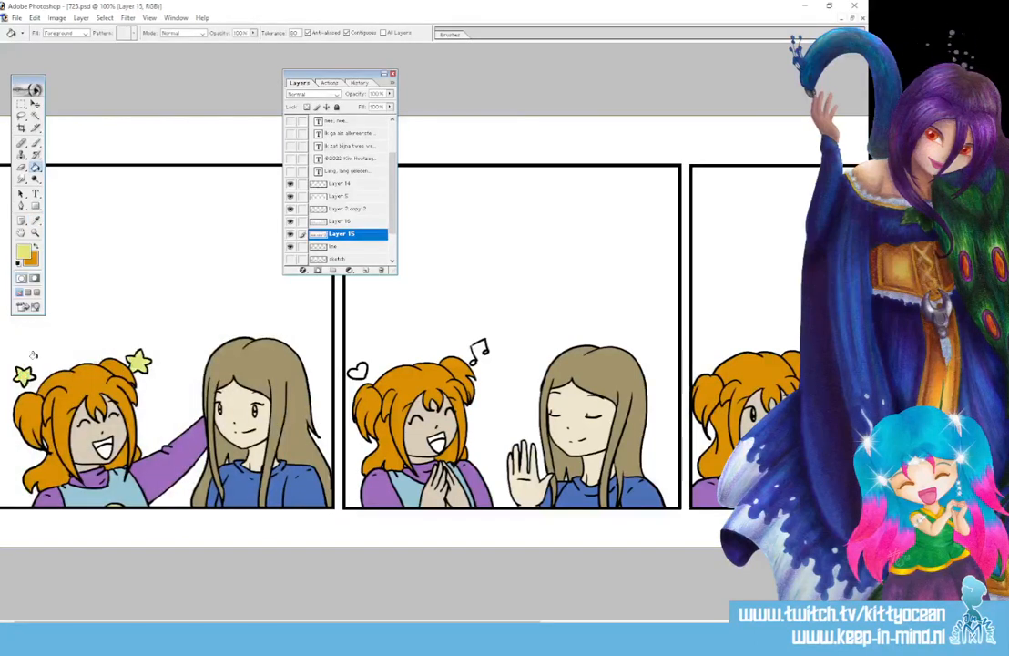
Fill the laughing girl's tongue with a dark magenta
{"action": "left_click", "coordinate": [37, 220]}
{"action": "left_click", "coordinate": [24, 253]}
{"action": "left_click", "coordinate": [172, 379]}
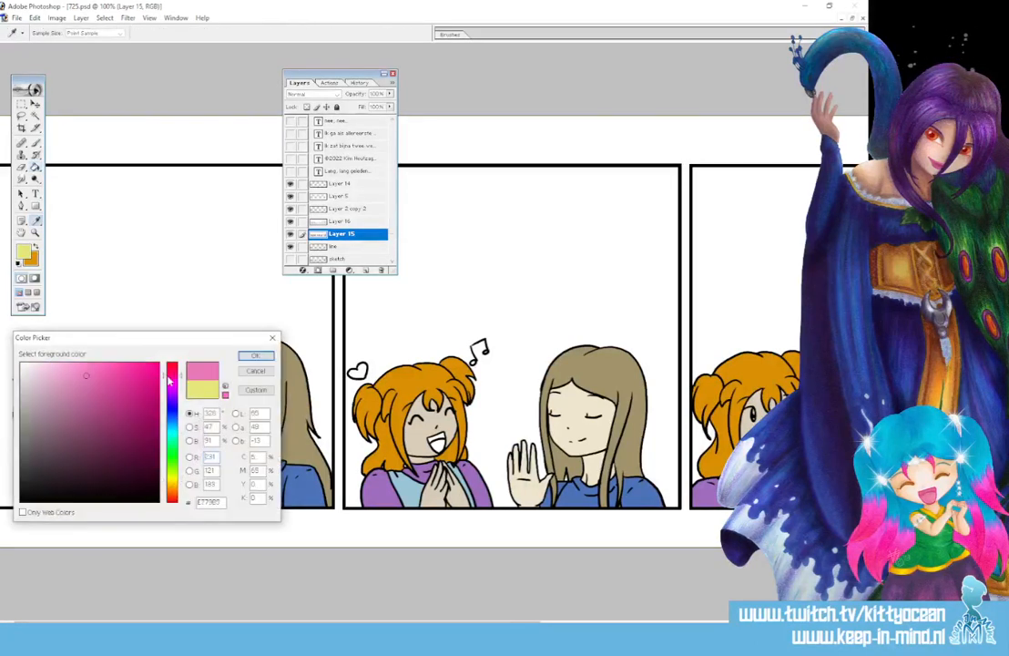
{"action": "left_click", "coordinate": [112, 410]}
{"action": "left_click", "coordinate": [256, 356]}
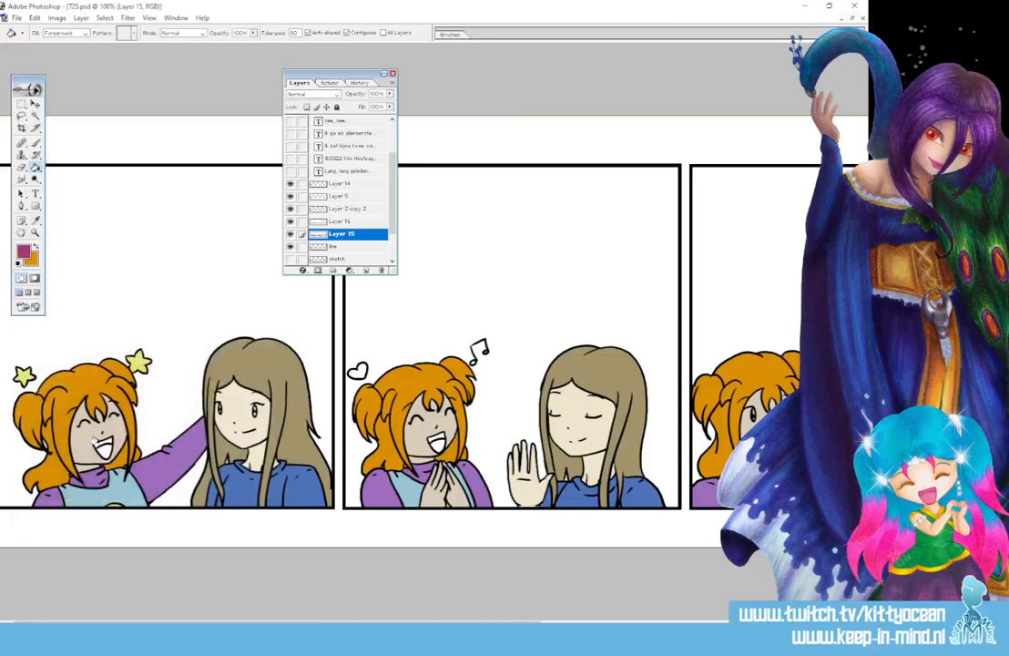
{"action": "left_click", "coordinate": [100, 446]}
Refill the tongue with a lighter pink
{"action": "left_click", "coordinate": [36, 219]}
{"action": "left_click", "coordinate": [24, 253]}
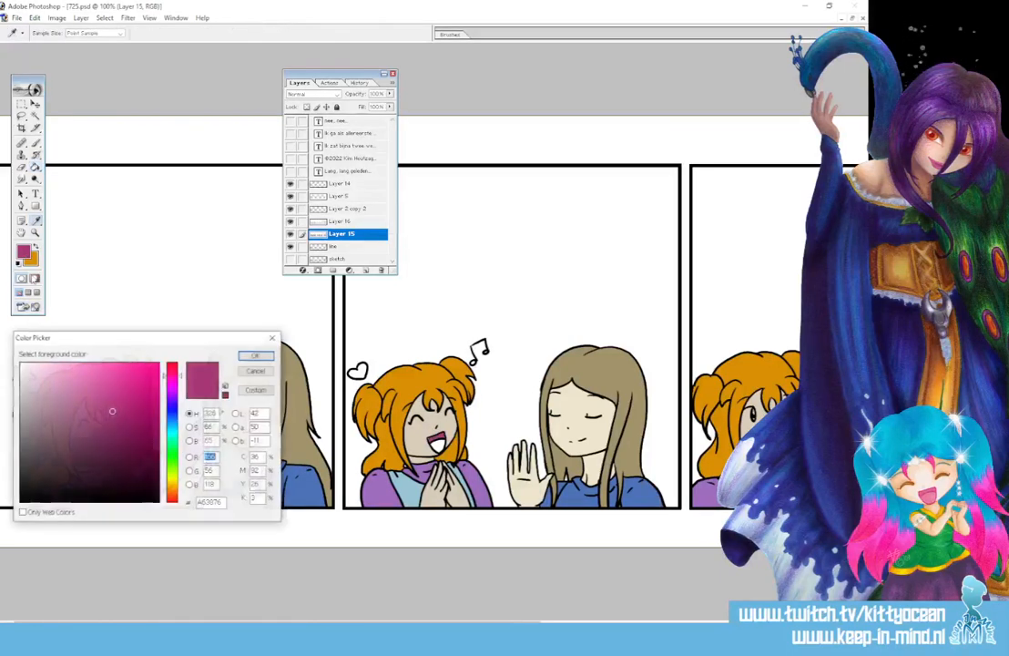
{"action": "left_click", "coordinate": [85, 397]}
{"action": "left_click", "coordinate": [255, 356]}
{"action": "left_click", "coordinate": [103, 450]}
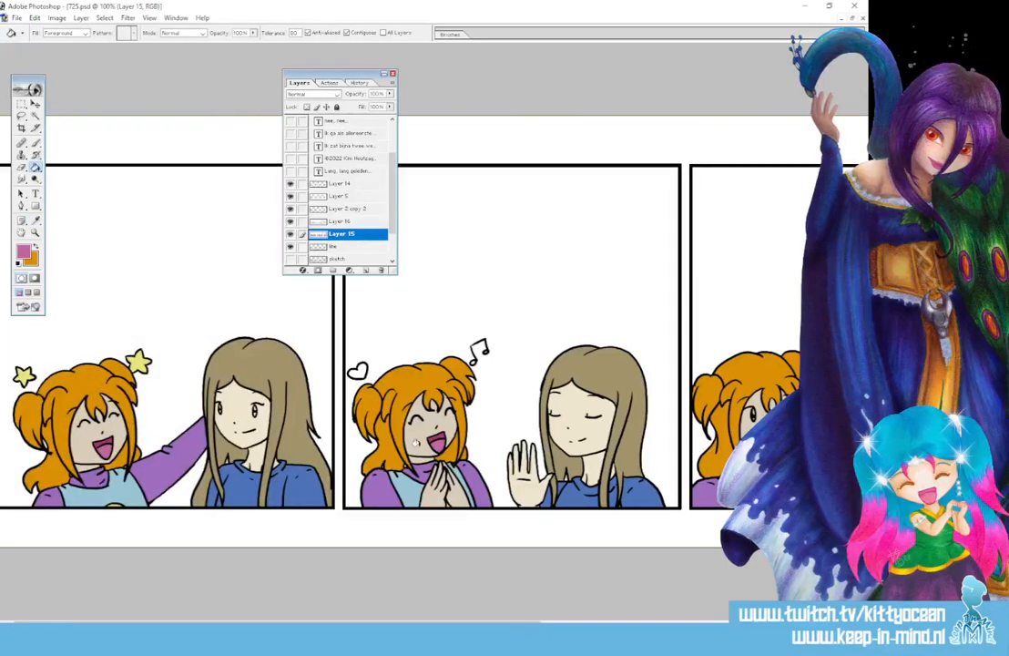
{"action": "left_click_drag", "start_coordinate": [318, 622], "coordinate": [408, 622]}
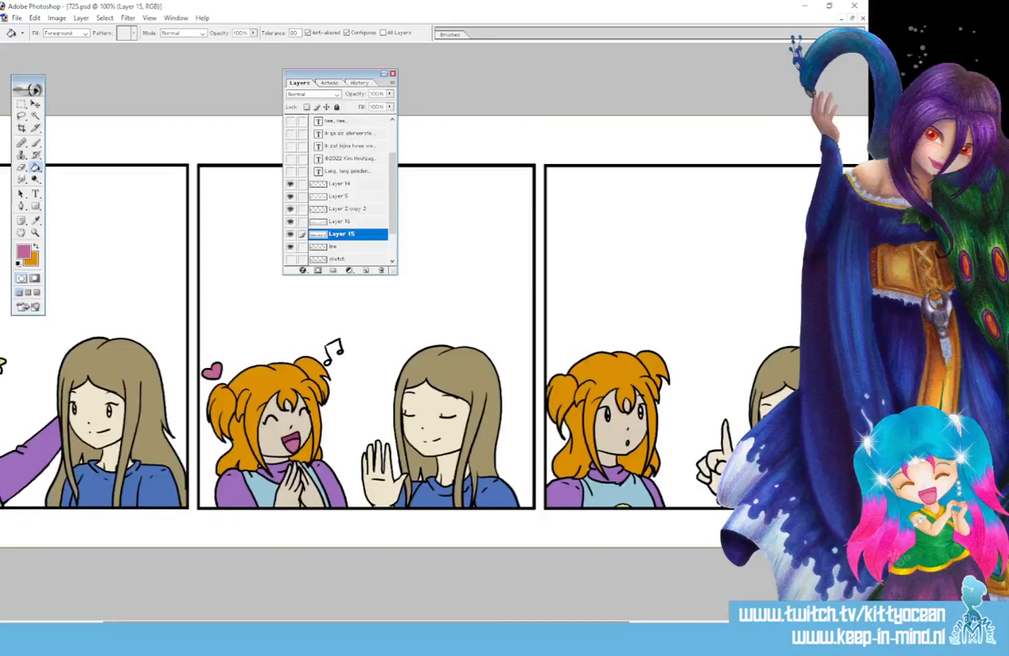
{"action": "left_click_drag", "start_coordinate": [390, 622], "coordinate": [620, 622]}
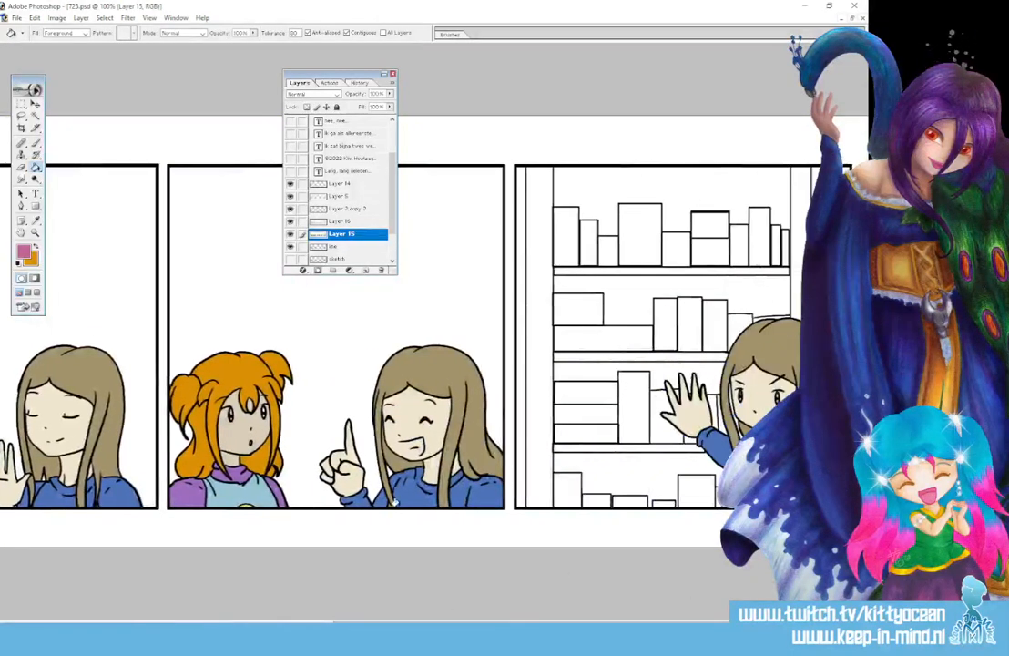
Fill the bookshelf's left strip with an orange-brown colour
{"action": "left_click", "coordinate": [35, 219]}
{"action": "left_click", "coordinate": [24, 250]}
{"action": "left_click", "coordinate": [172, 491]}
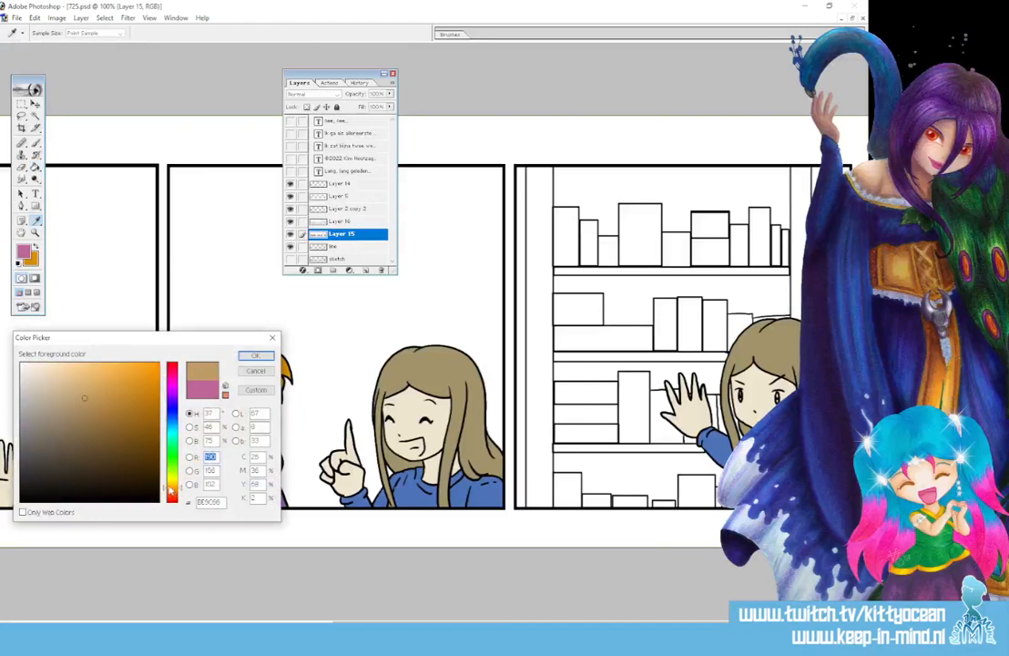
{"action": "key", "text": "Return"}
{"action": "left_click", "coordinate": [532, 300]}
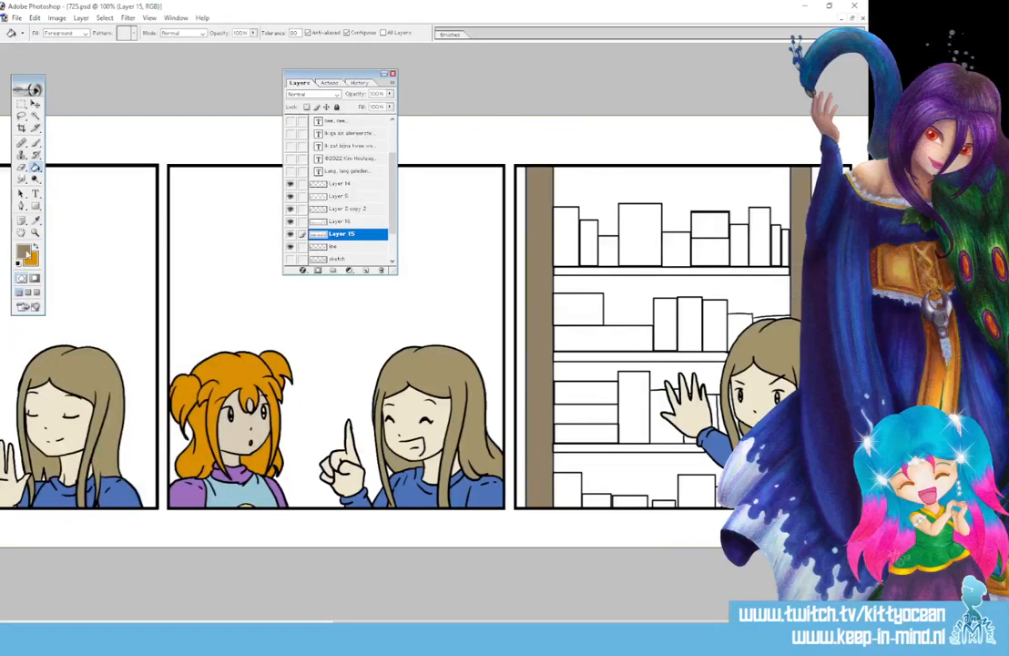
Fill the backgrounds of all four shelf compartments with a darker brown
{"action": "left_click", "coordinate": [36, 220]}
{"action": "left_click", "coordinate": [23, 250]}
{"action": "left_click", "coordinate": [61, 440]}
{"action": "left_click", "coordinate": [251, 357]}
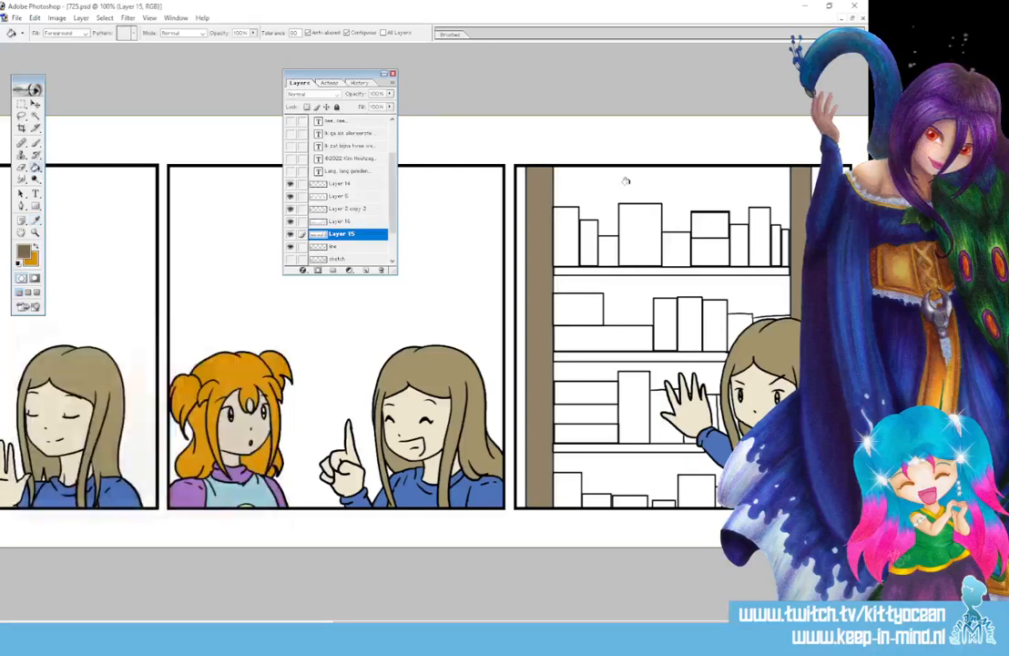
{"action": "left_click", "coordinate": [625, 181]}
{"action": "left_click", "coordinate": [627, 297]}
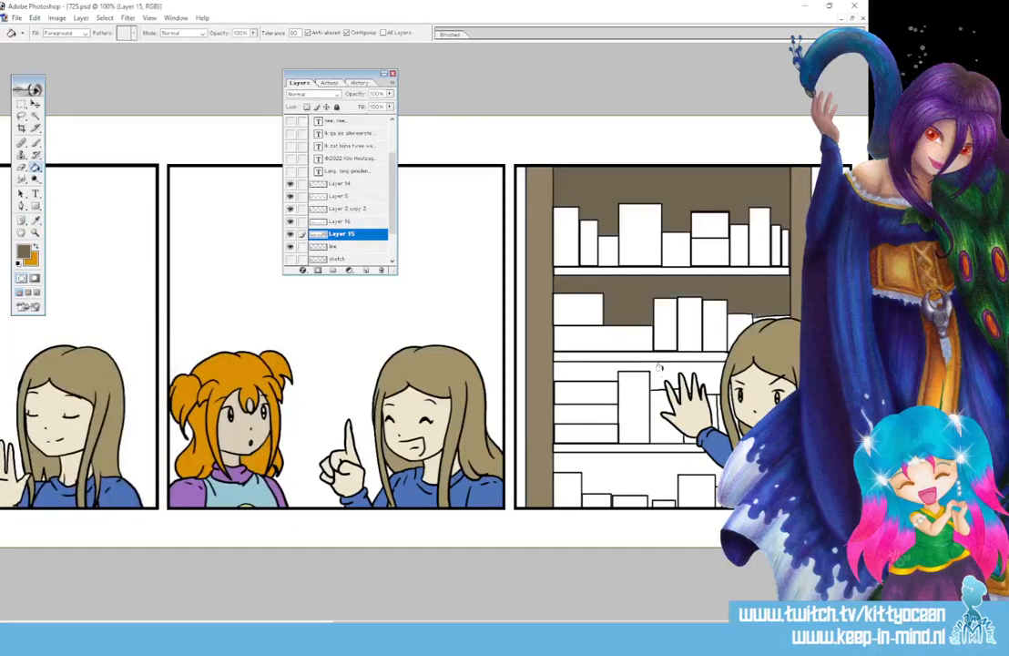
{"action": "left_click", "coordinate": [671, 442]}
{"action": "left_click", "coordinate": [667, 479]}
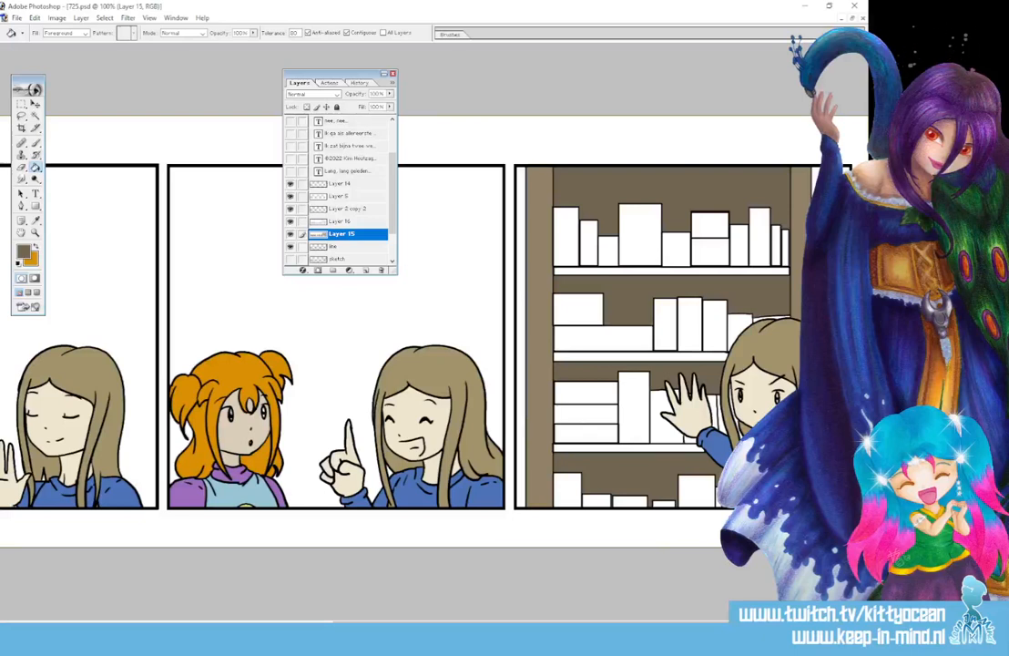
Fill the top, second and third shelf boards brown
{"action": "left_click", "coordinate": [36, 219]}
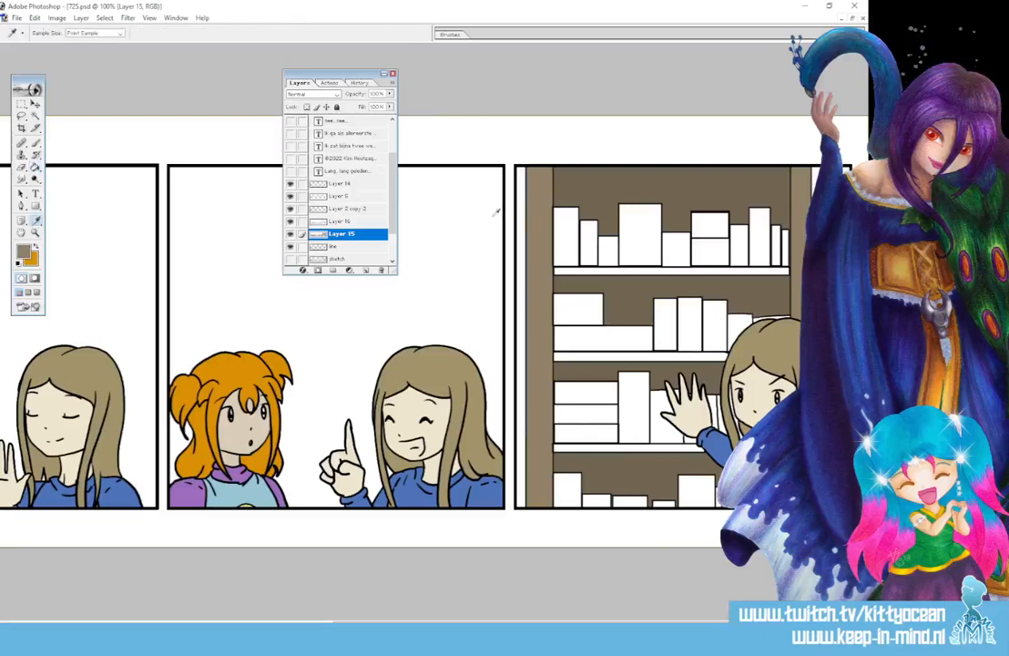
{"action": "left_click", "coordinate": [36, 165]}
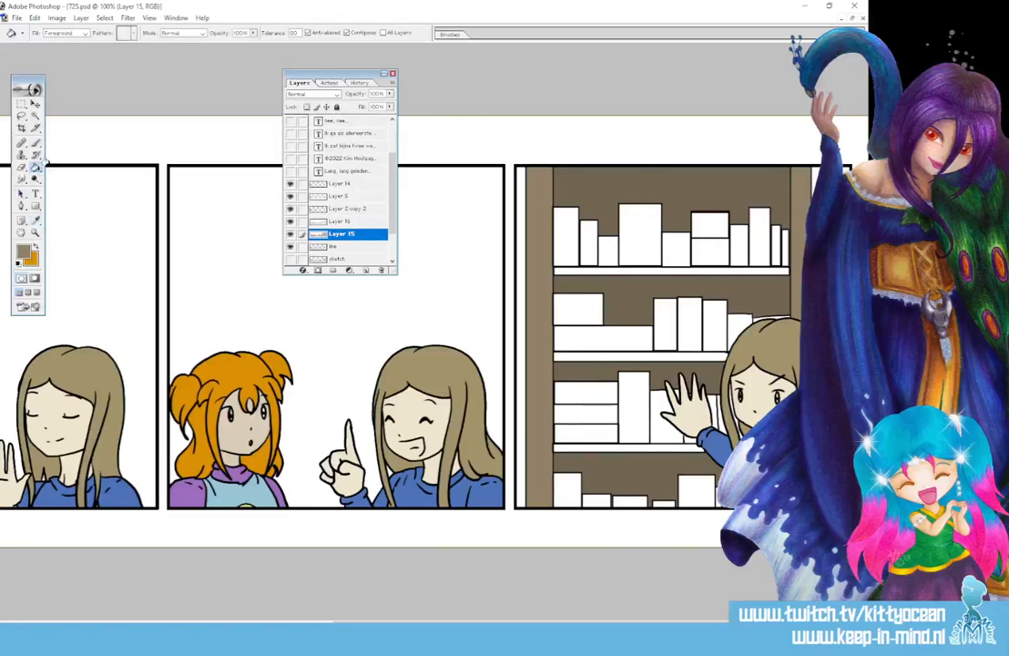
{"action": "left_click", "coordinate": [614, 270]}
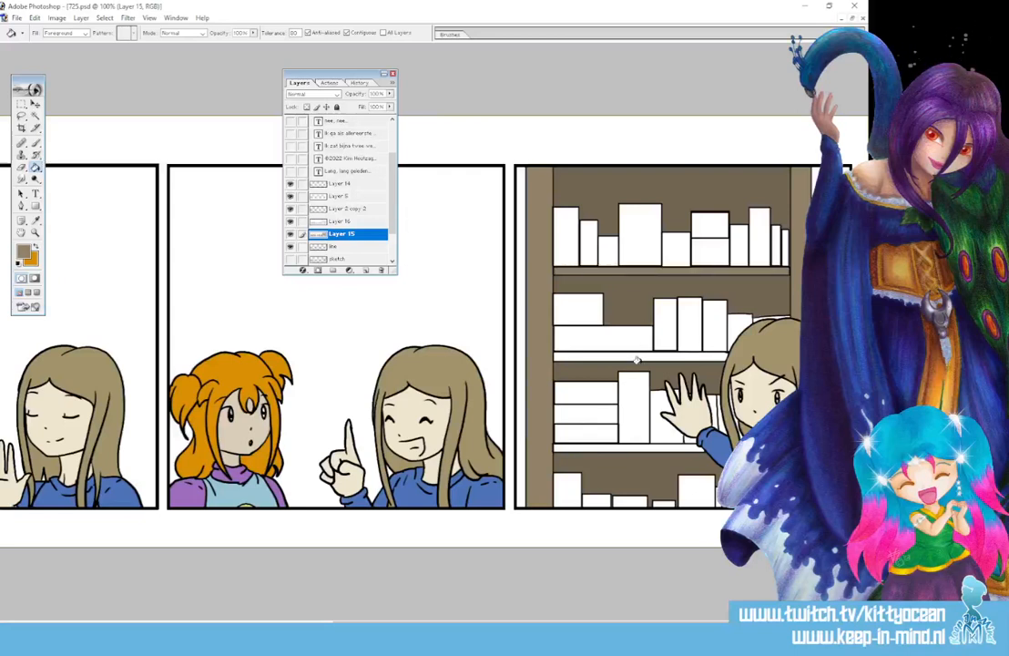
{"action": "left_click", "coordinate": [623, 356]}
{"action": "left_click", "coordinate": [626, 447]}
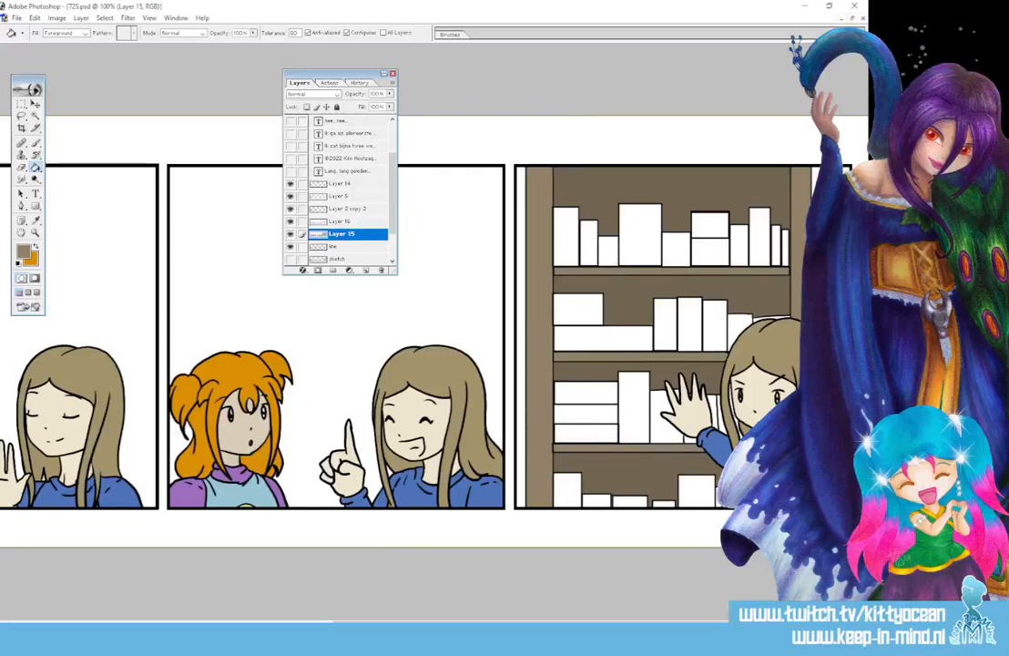
Colour seven books across the shelves light green
{"action": "left_click", "coordinate": [23, 251]}
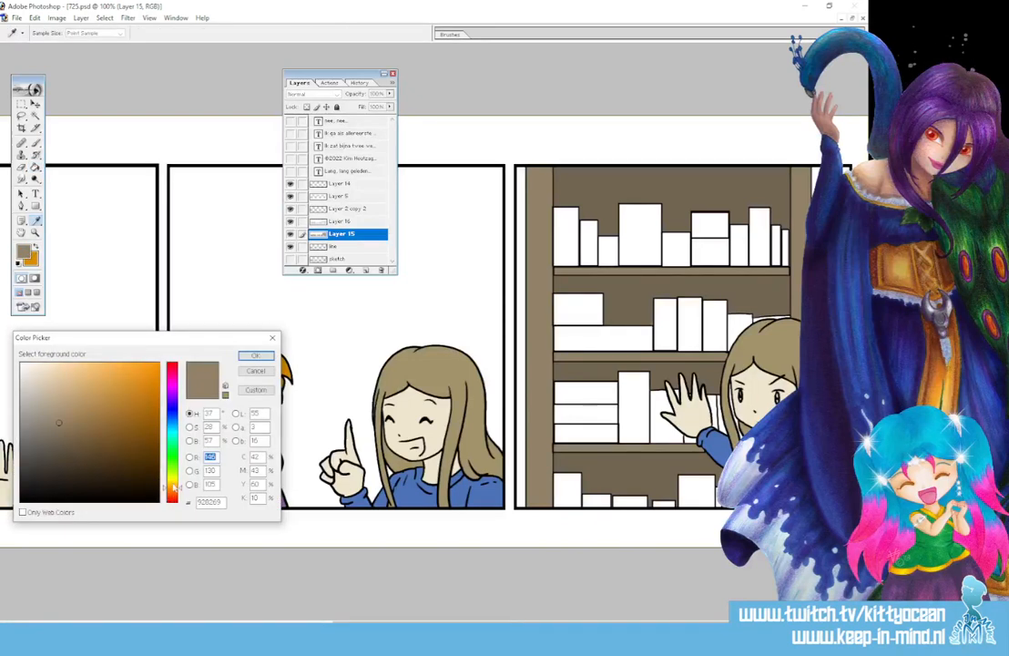
{"action": "left_click_drag", "start_coordinate": [170, 485], "coordinate": [171, 464]}
{"action": "left_click", "coordinate": [65, 395]}
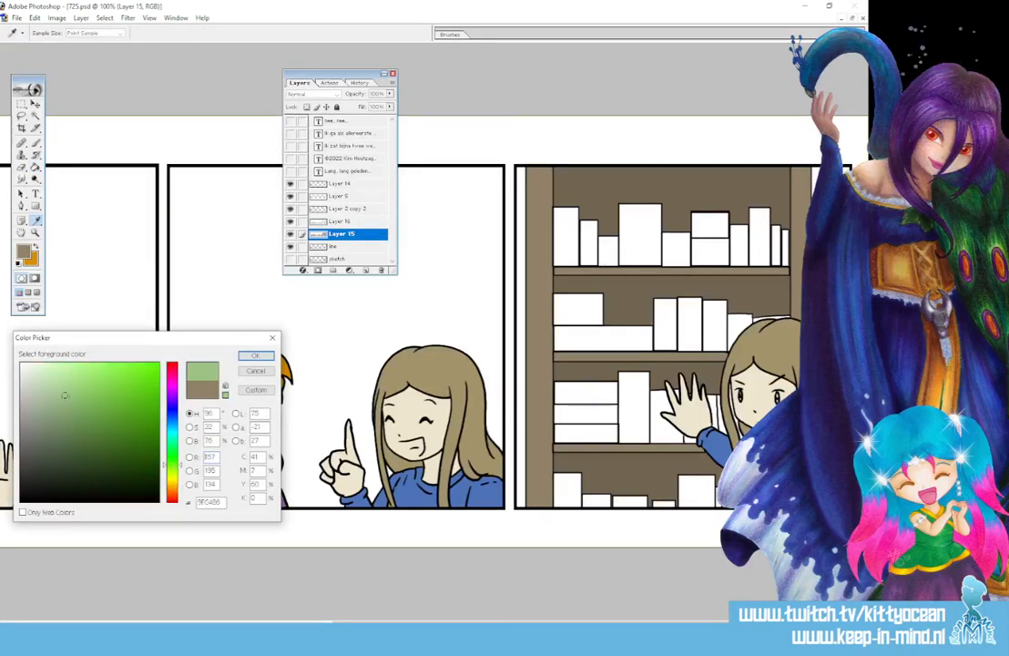
{"action": "left_click", "coordinate": [255, 356]}
{"action": "left_click", "coordinate": [581, 303]}
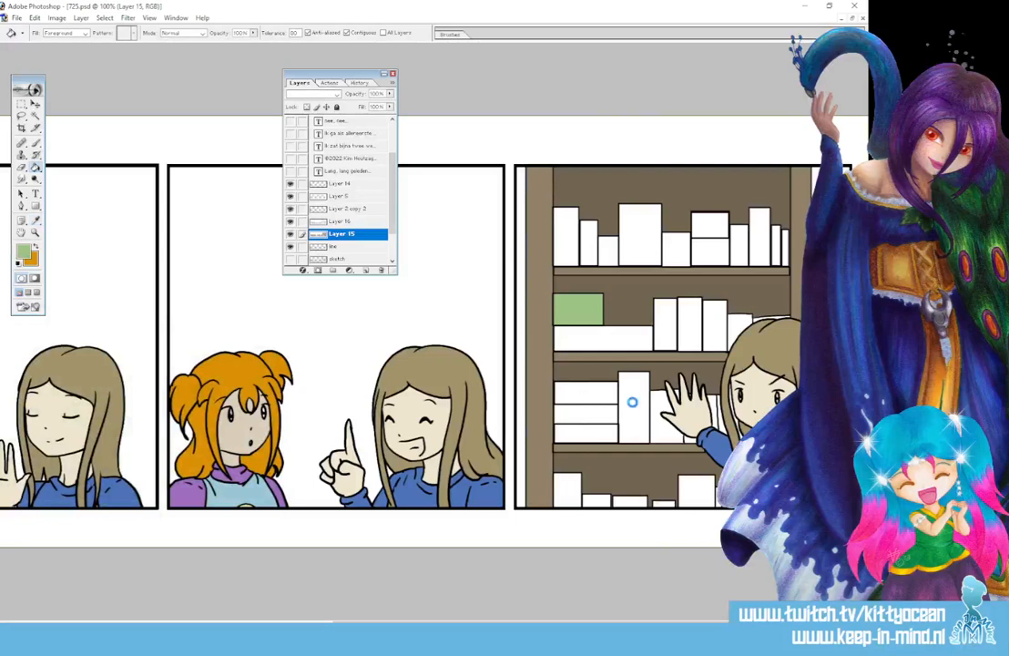
{"action": "left_click", "coordinate": [633, 401]}
{"action": "left_click", "coordinate": [692, 490]}
{"action": "left_click", "coordinate": [716, 310]}
{"action": "left_click", "coordinate": [675, 241]}
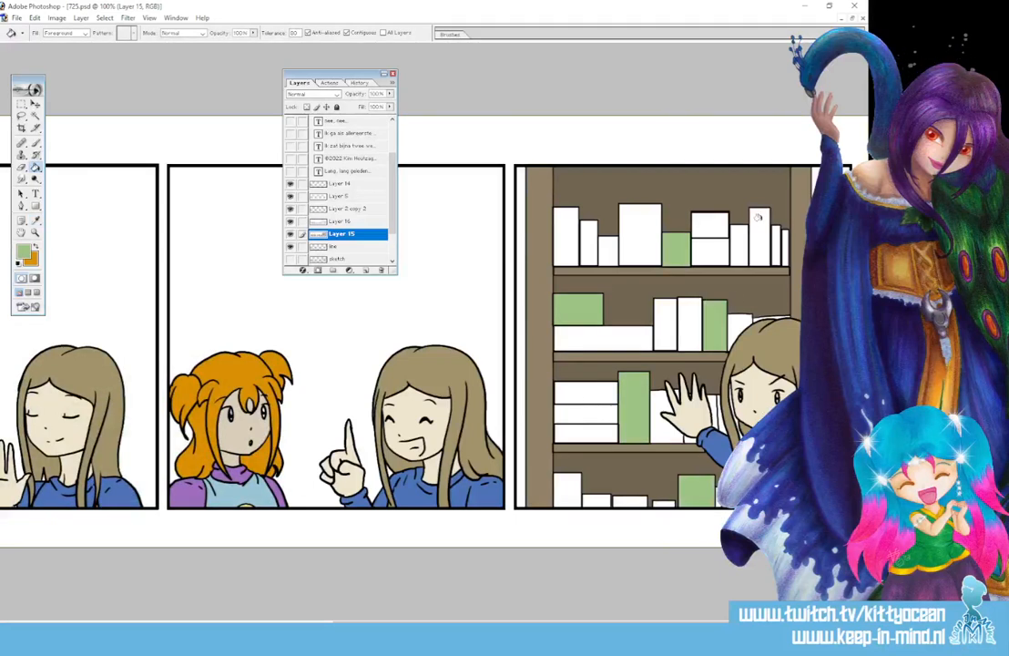
{"action": "left_click", "coordinate": [760, 218]}
{"action": "left_click", "coordinate": [564, 238]}
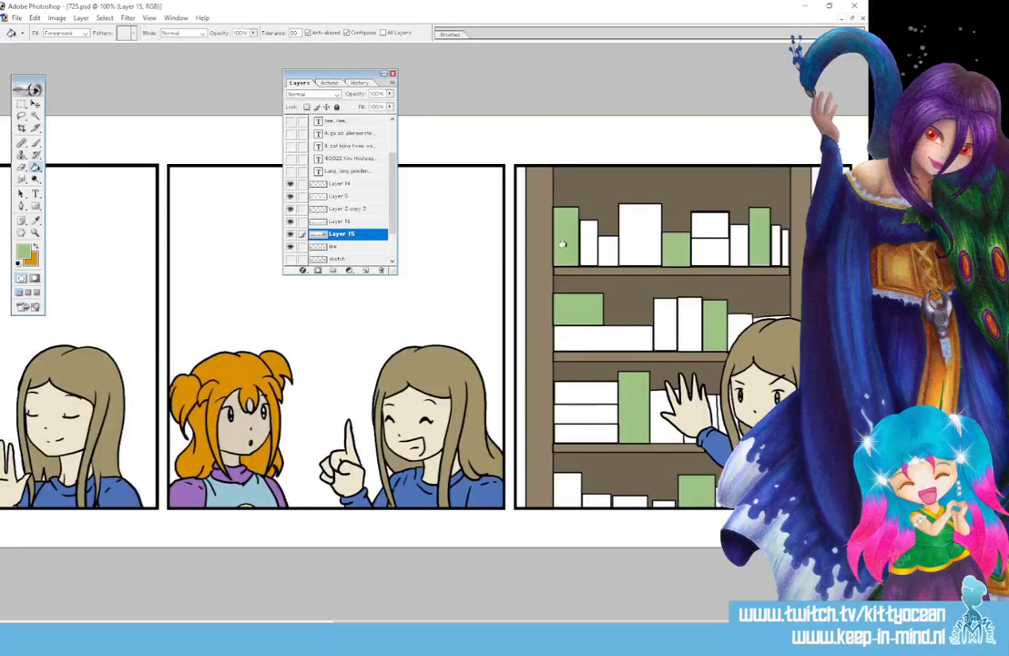
Colour five books on the top, middle, lower and bottom shelves tan
{"action": "left_click", "coordinate": [36, 219]}
{"action": "left_click", "coordinate": [24, 252]}
{"action": "left_click", "coordinate": [171, 488]}
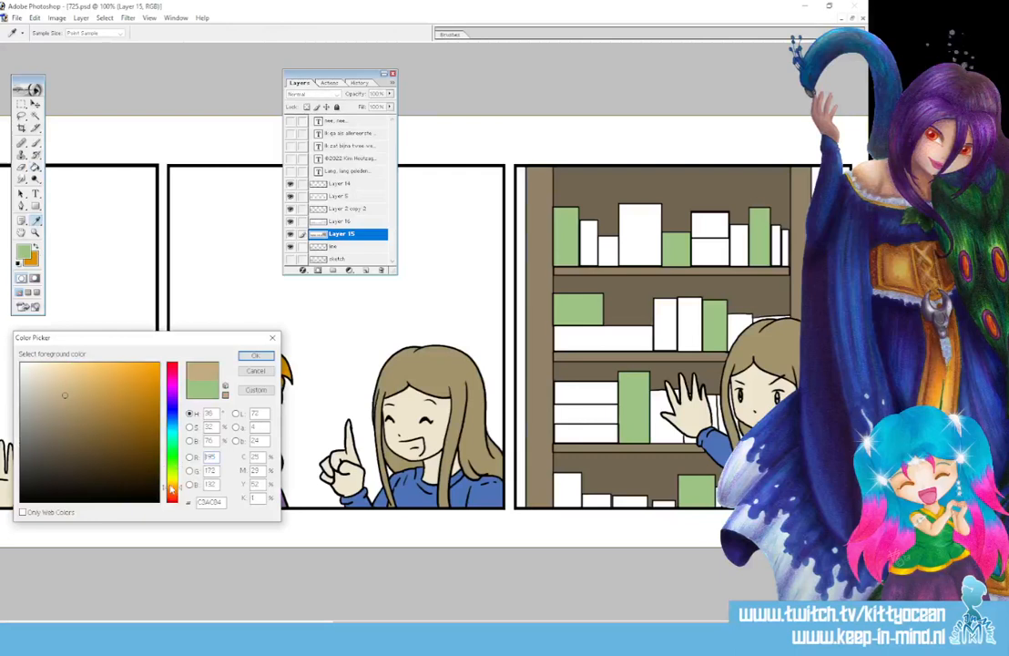
{"action": "left_click", "coordinate": [81, 399]}
{"action": "left_click", "coordinate": [249, 357]}
{"action": "left_click", "coordinate": [590, 246]}
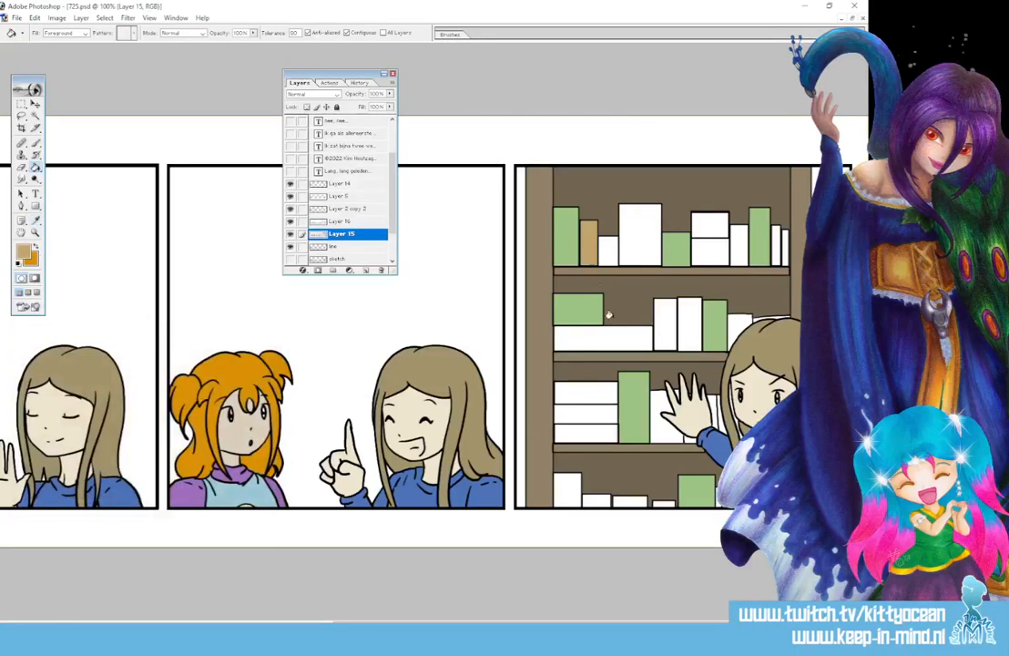
{"action": "left_click", "coordinate": [686, 337]}
{"action": "left_click", "coordinate": [583, 414]}
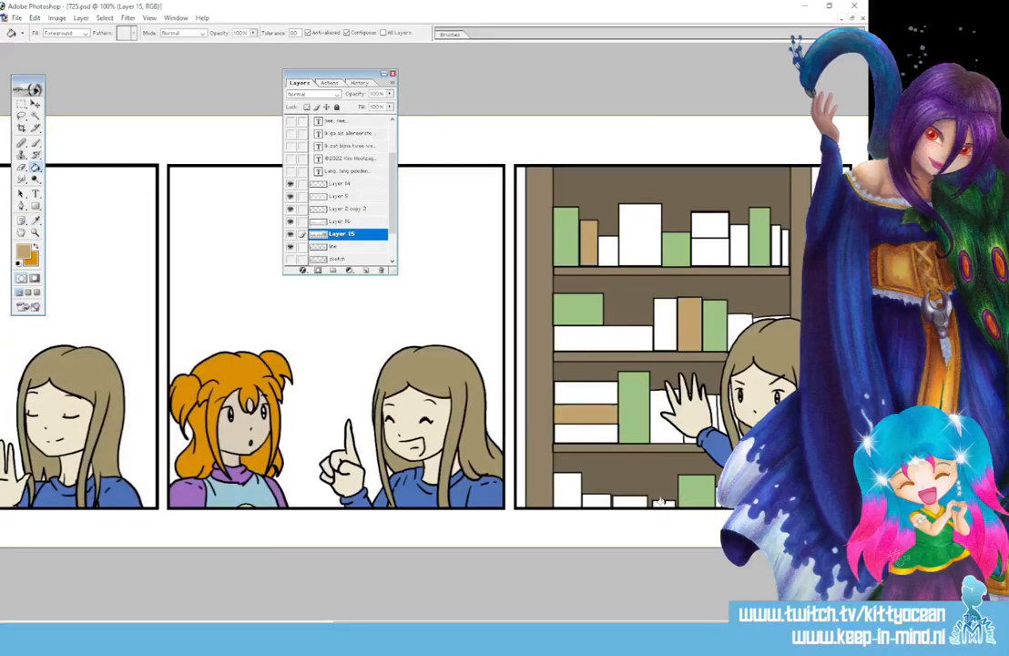
{"action": "left_click", "coordinate": [662, 501]}
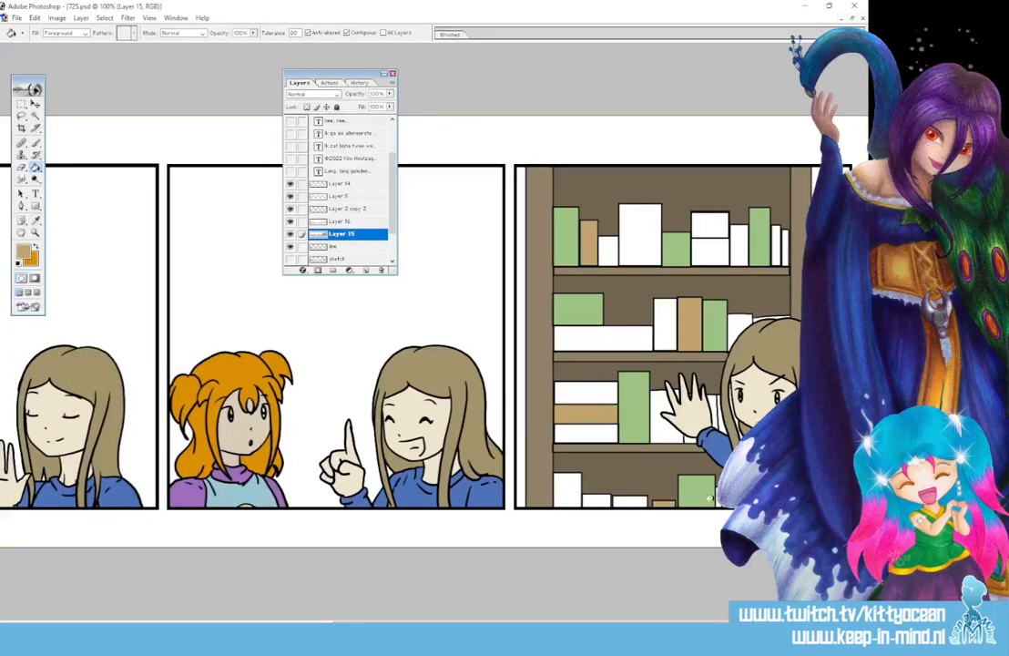
{"action": "left_click", "coordinate": [566, 490]}
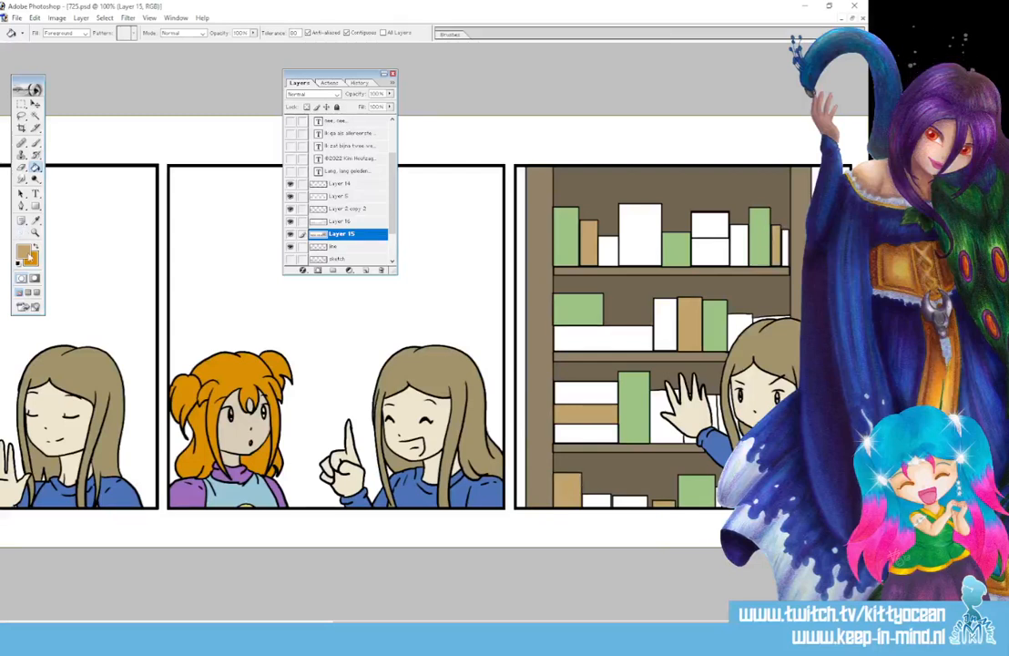
Colour six more books pale khaki, including the one behind the waving hand
{"action": "left_click", "coordinate": [24, 253]}
{"action": "left_click", "coordinate": [174, 483]}
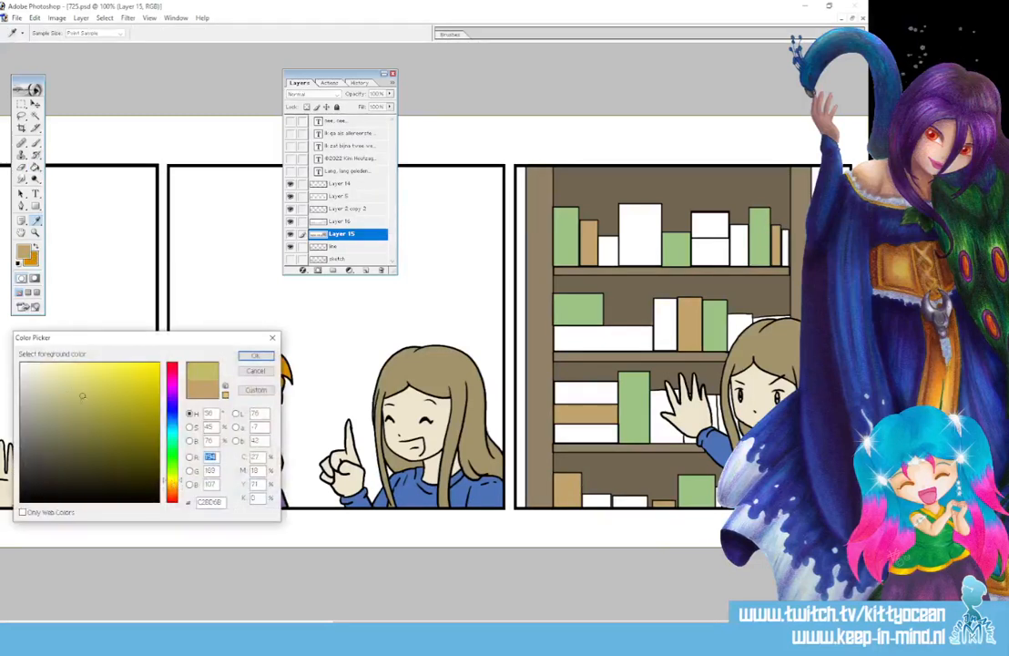
{"action": "left_click", "coordinate": [63, 387]}
{"action": "left_click", "coordinate": [255, 357]}
{"action": "left_click", "coordinate": [607, 254]}
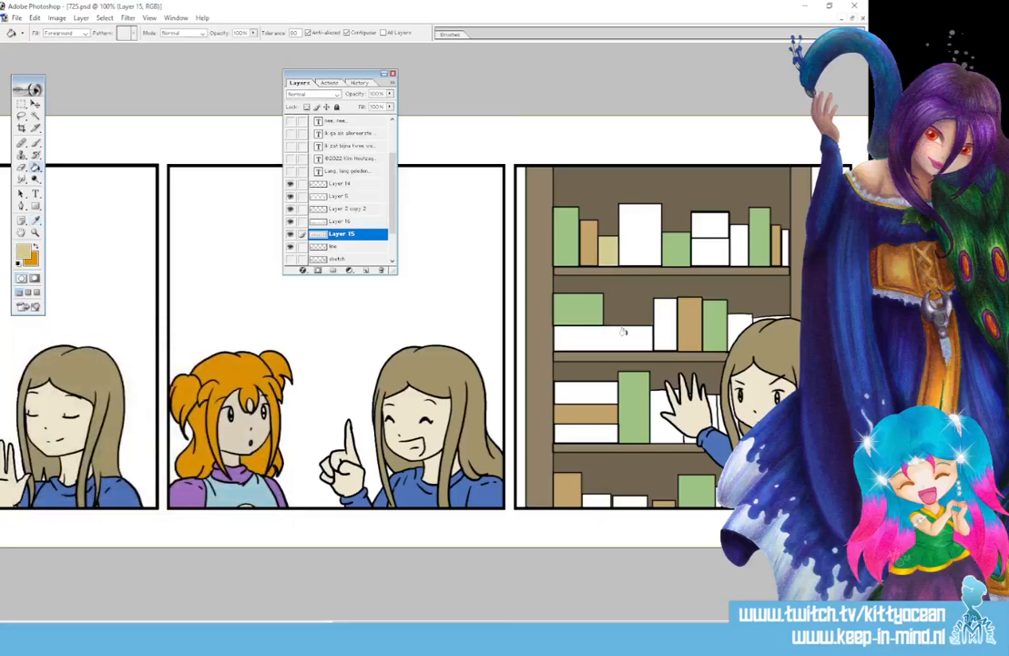
{"action": "left_click", "coordinate": [601, 338]}
{"action": "left_click", "coordinate": [664, 324]}
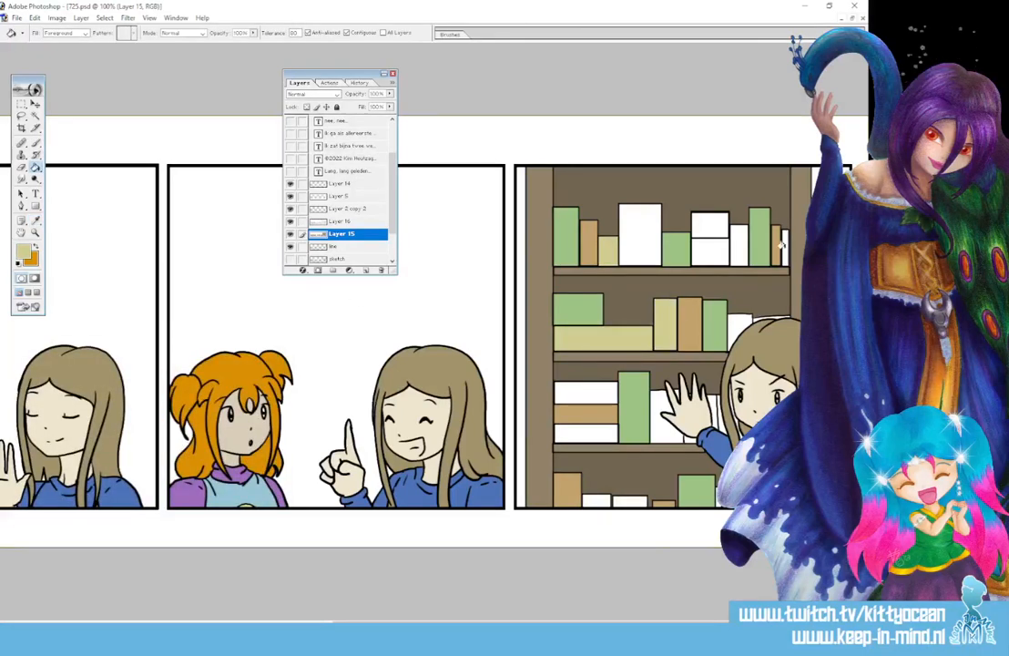
{"action": "left_click", "coordinate": [670, 400]}
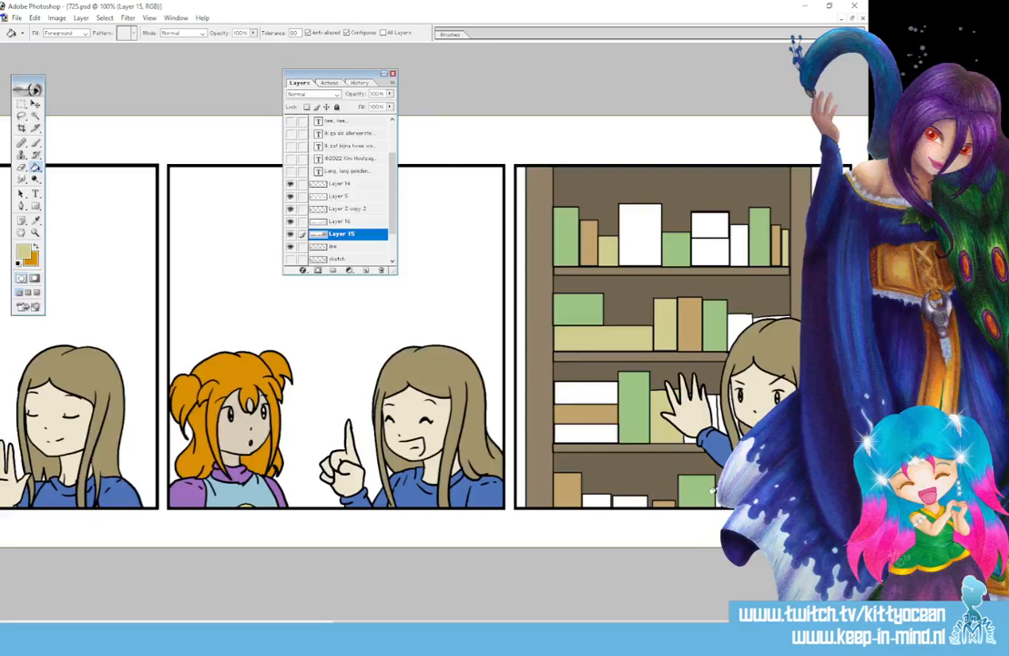
{"action": "left_click", "coordinate": [597, 500]}
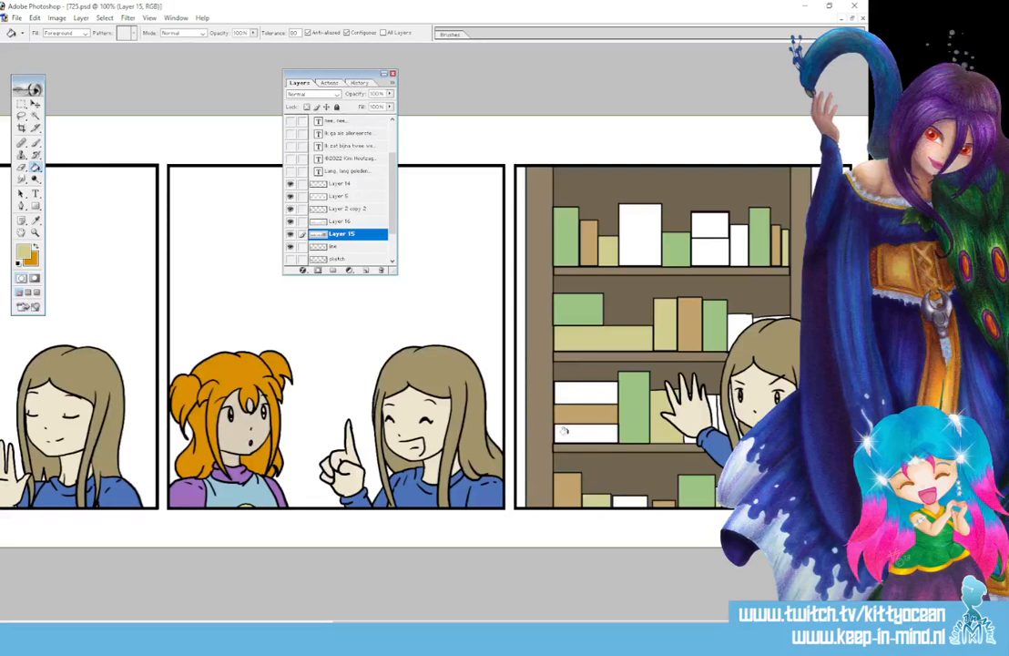
{"action": "left_click", "coordinate": [563, 430]}
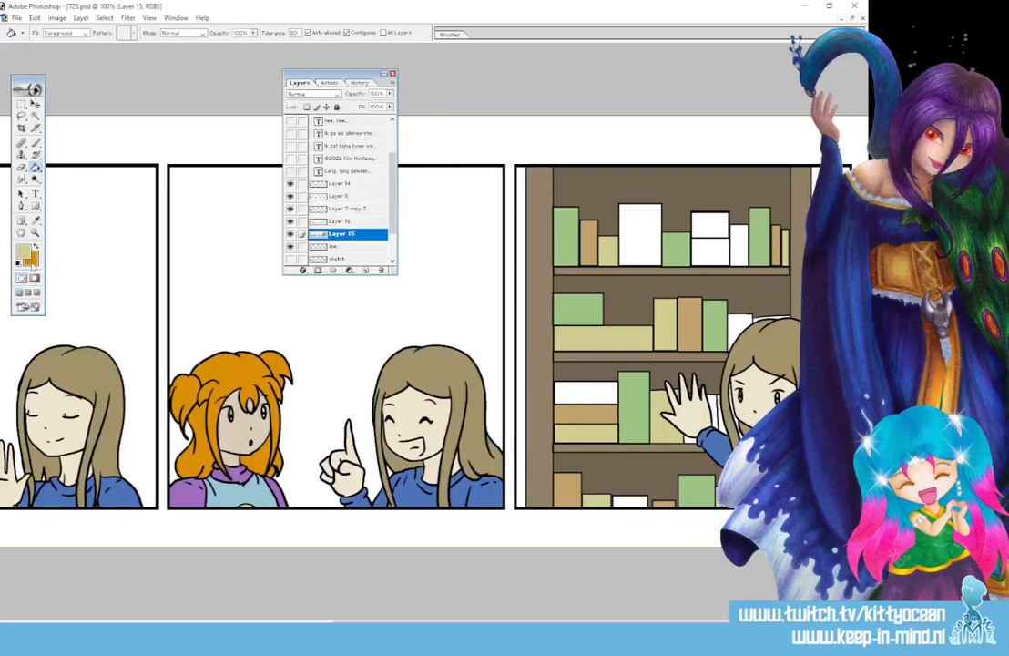
Colour the large top-shelf book, the book behind the girl's head and a bottom-shelf book teal
{"action": "left_click", "coordinate": [25, 257]}
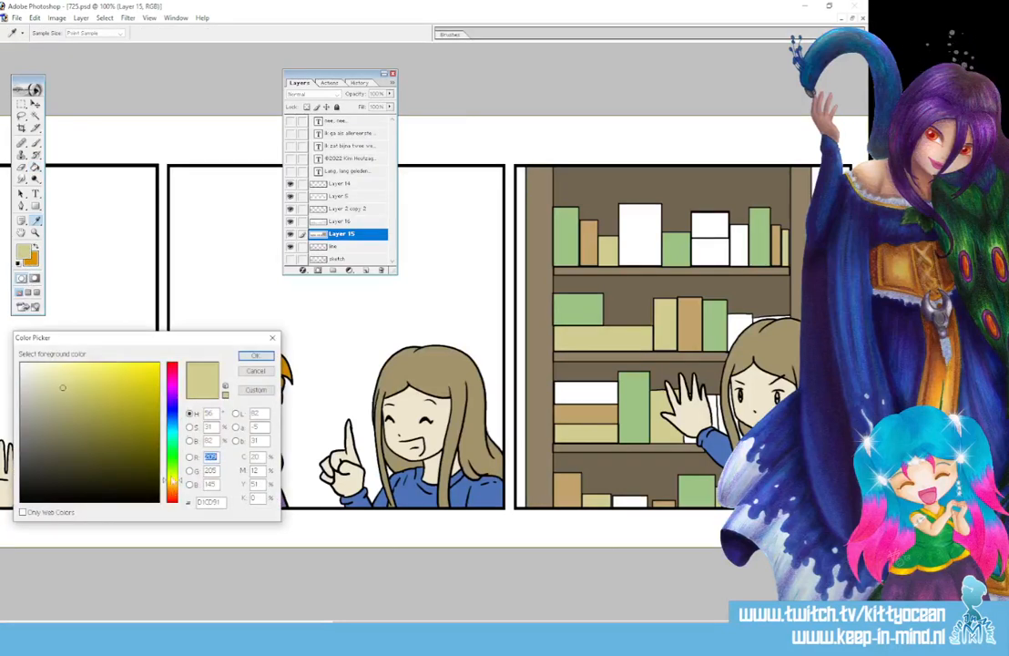
{"action": "left_click", "coordinate": [170, 441]}
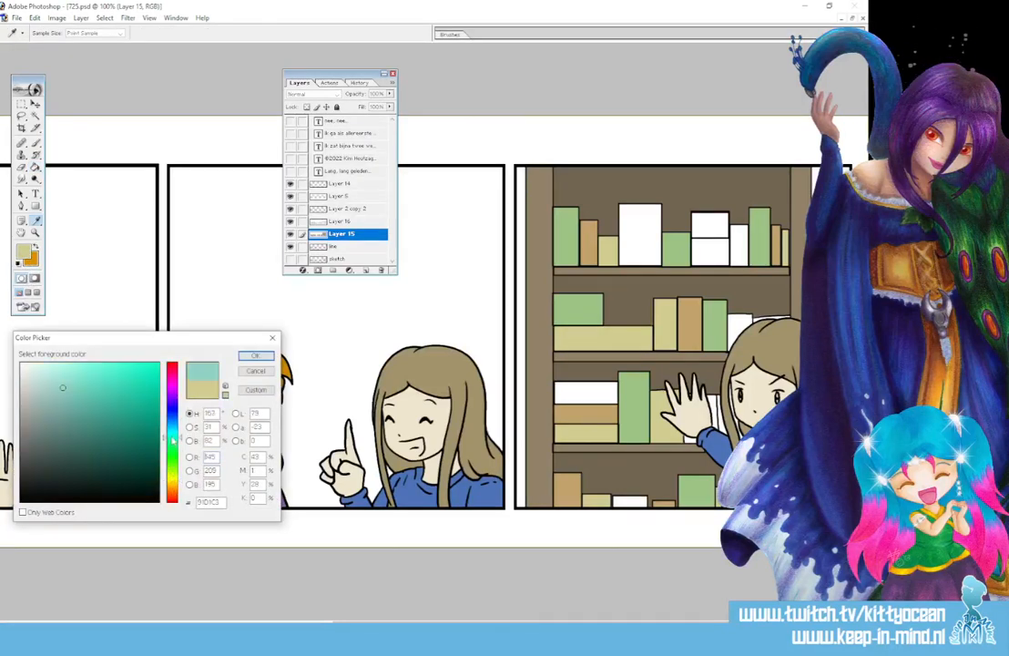
{"action": "left_click", "coordinate": [256, 357]}
{"action": "left_click", "coordinate": [643, 243]}
{"action": "left_click", "coordinate": [740, 330]}
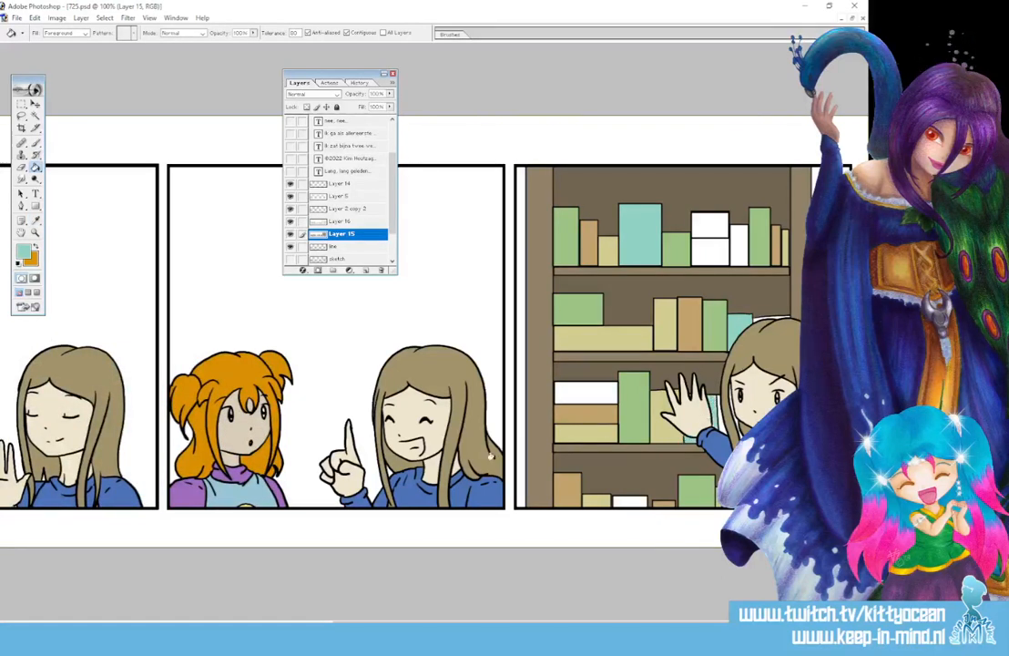
{"action": "left_click", "coordinate": [587, 391]}
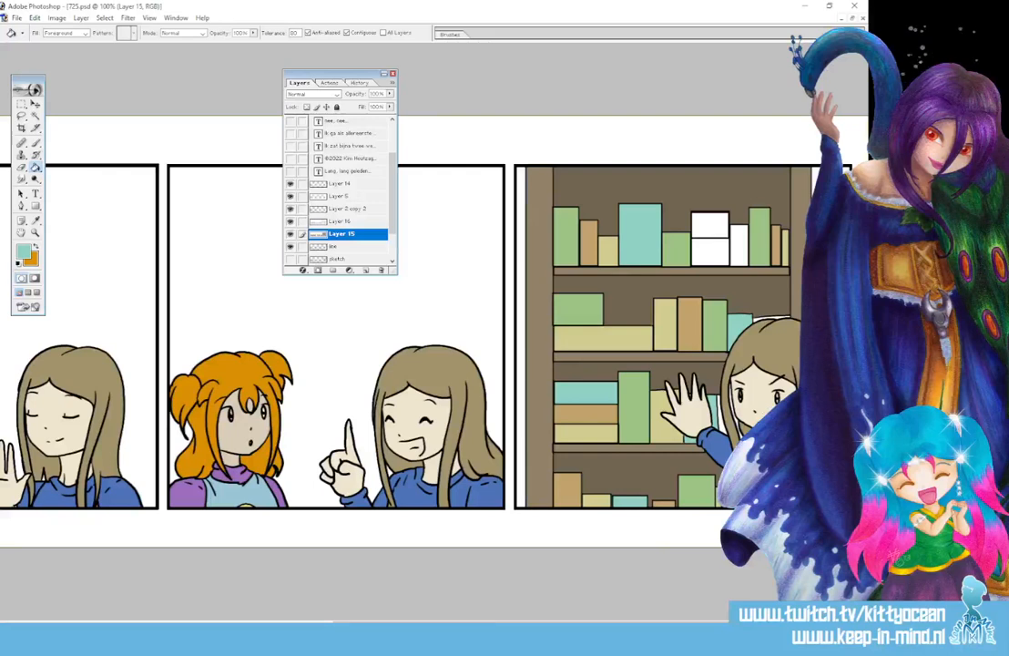
Colour the two stacked books blue
{"action": "left_click", "coordinate": [24, 252]}
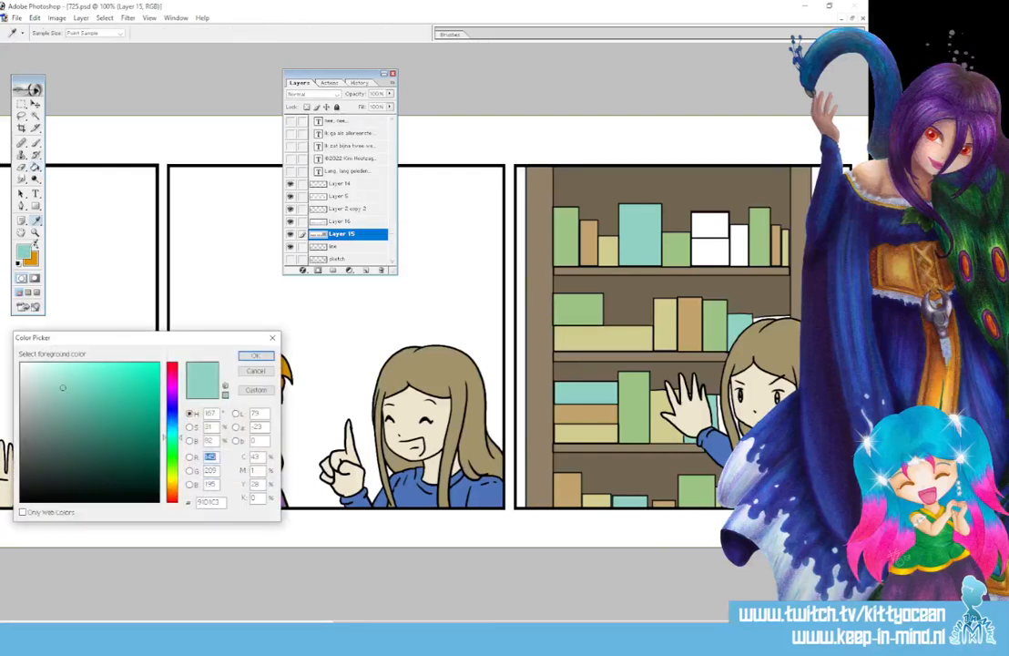
{"action": "left_click", "coordinate": [170, 426]}
{"action": "left_click", "coordinate": [255, 356]}
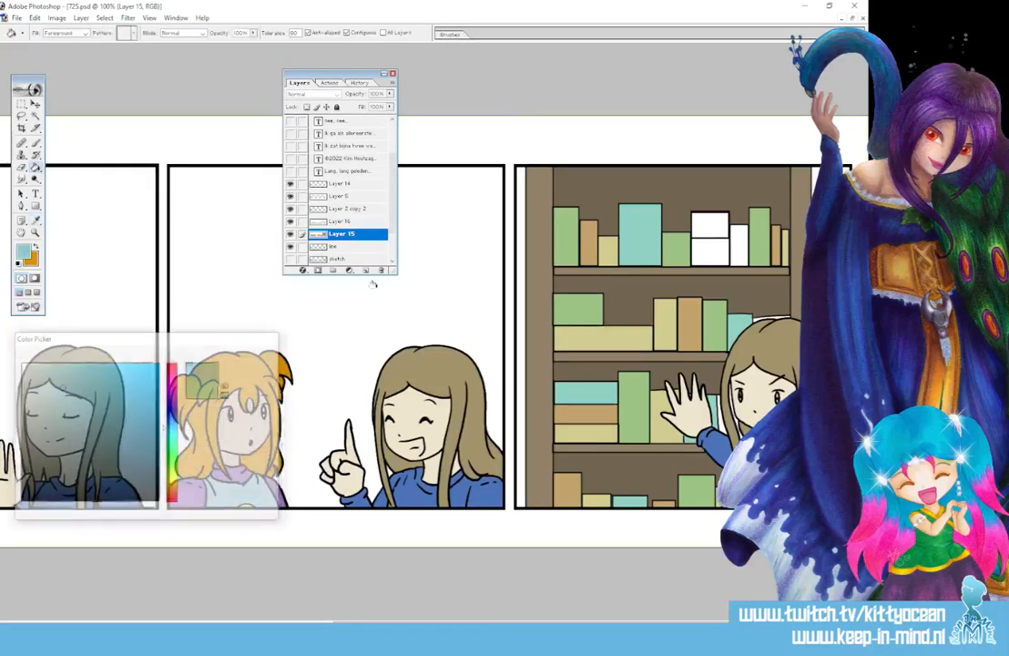
{"action": "left_click", "coordinate": [711, 229]}
{"action": "left_click", "coordinate": [708, 251]}
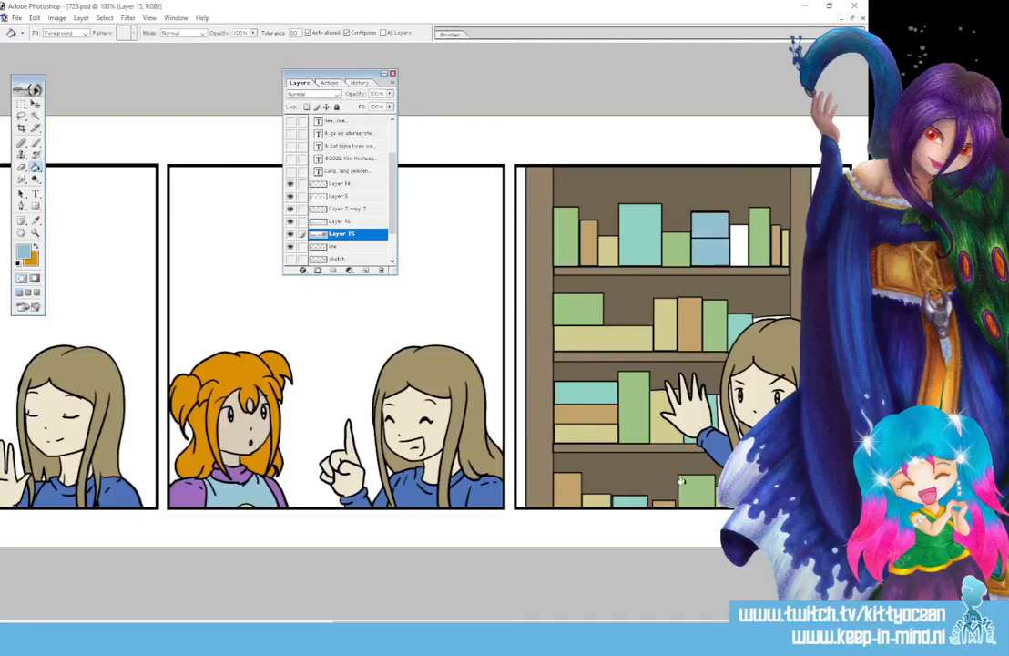
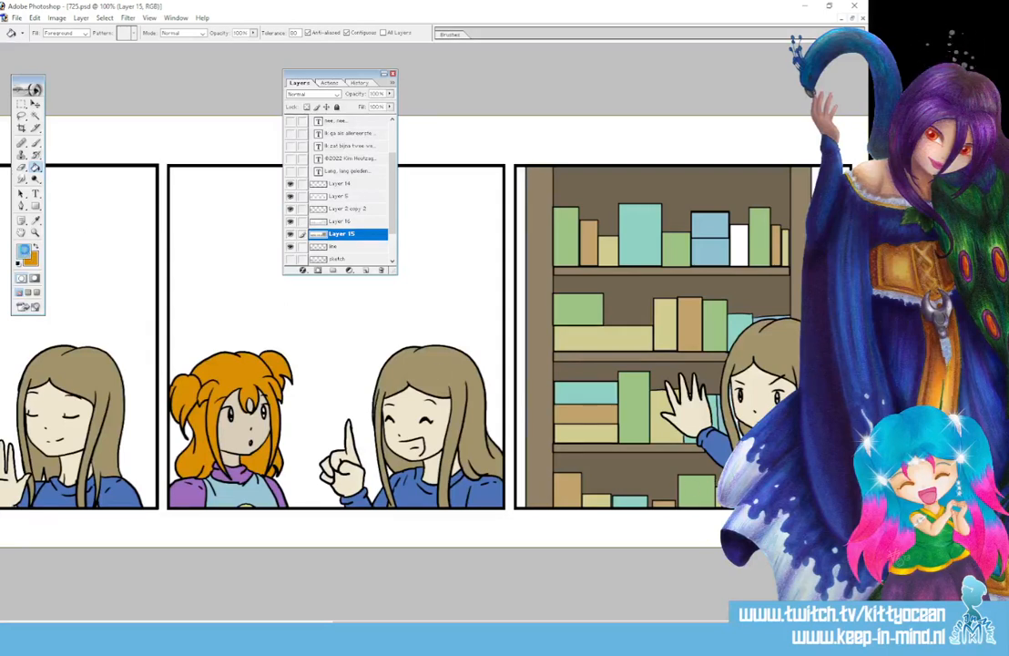
Set a purple paint colour and fill the white top-shelf book with it
{"action": "left_click", "coordinate": [24, 252]}
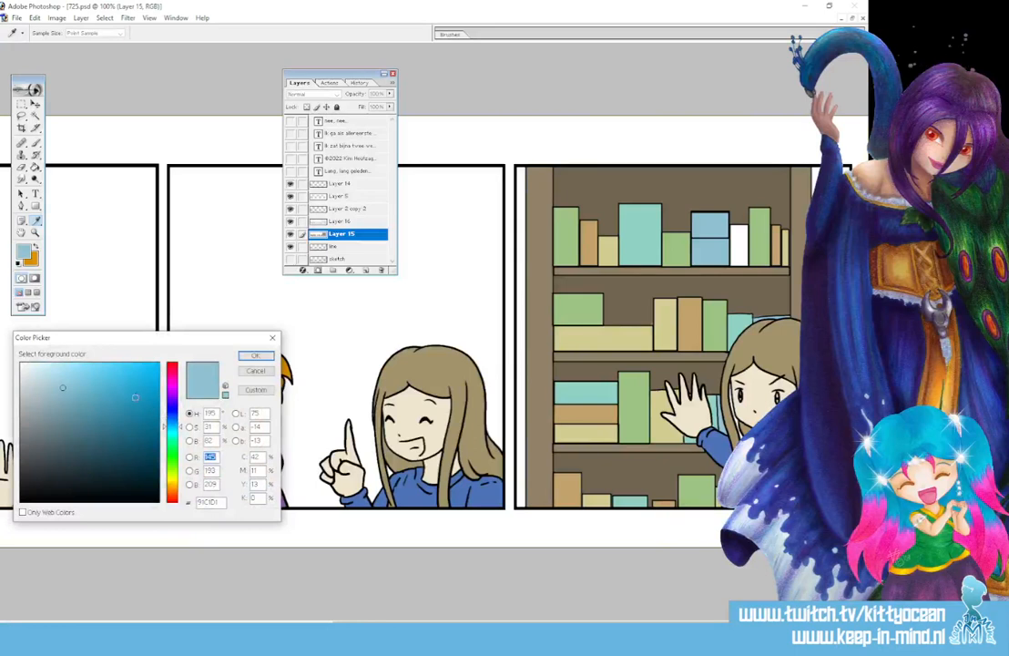
{"action": "left_click", "coordinate": [171, 401]}
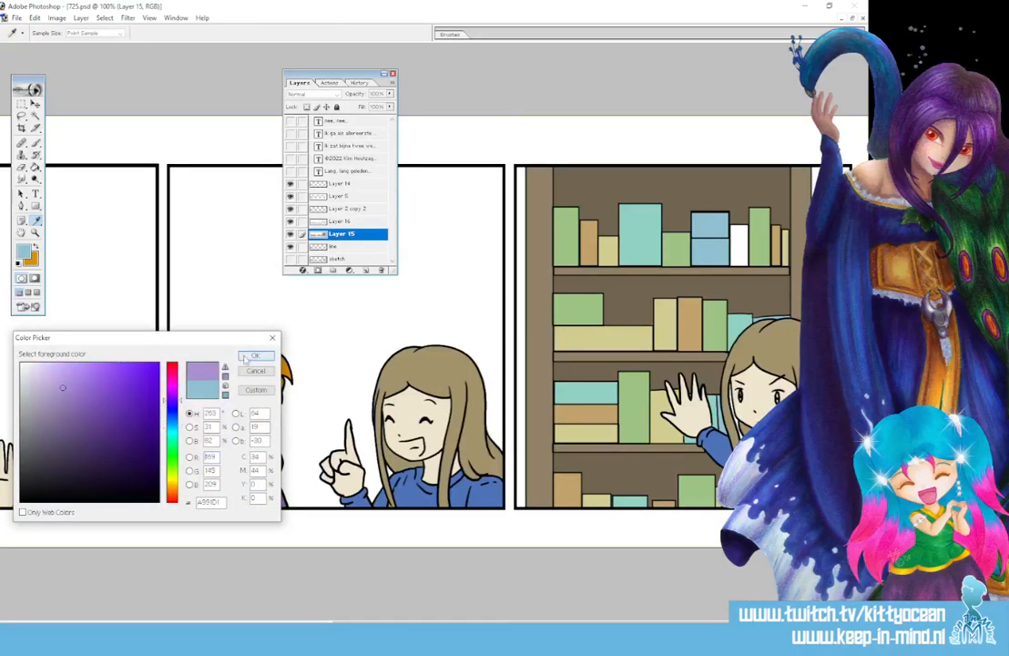
{"action": "left_click", "coordinate": [256, 355]}
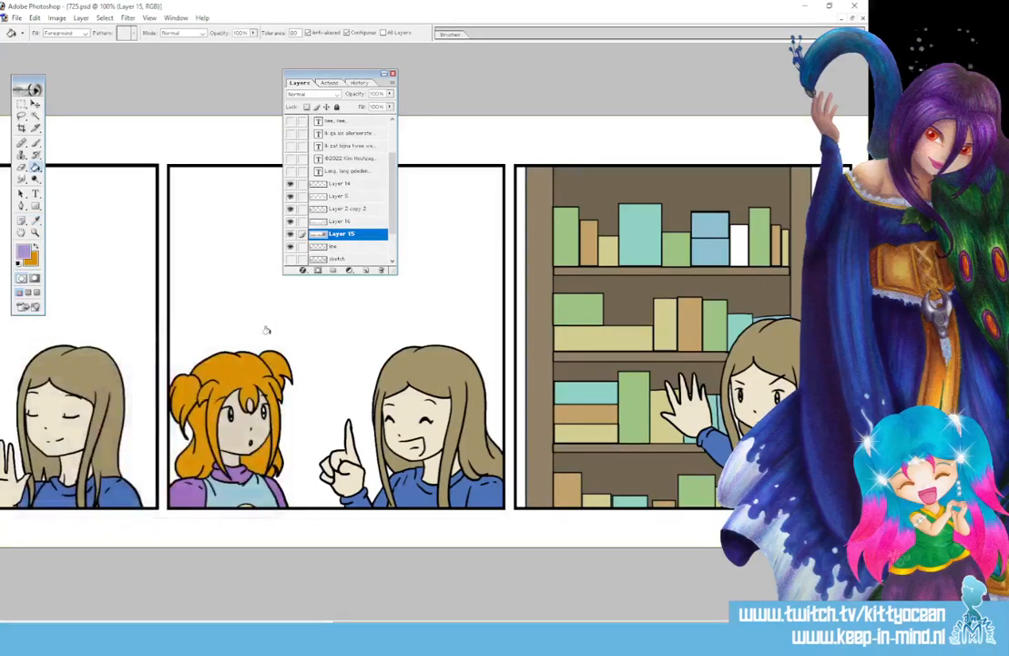
{"action": "left_click", "coordinate": [743, 248]}
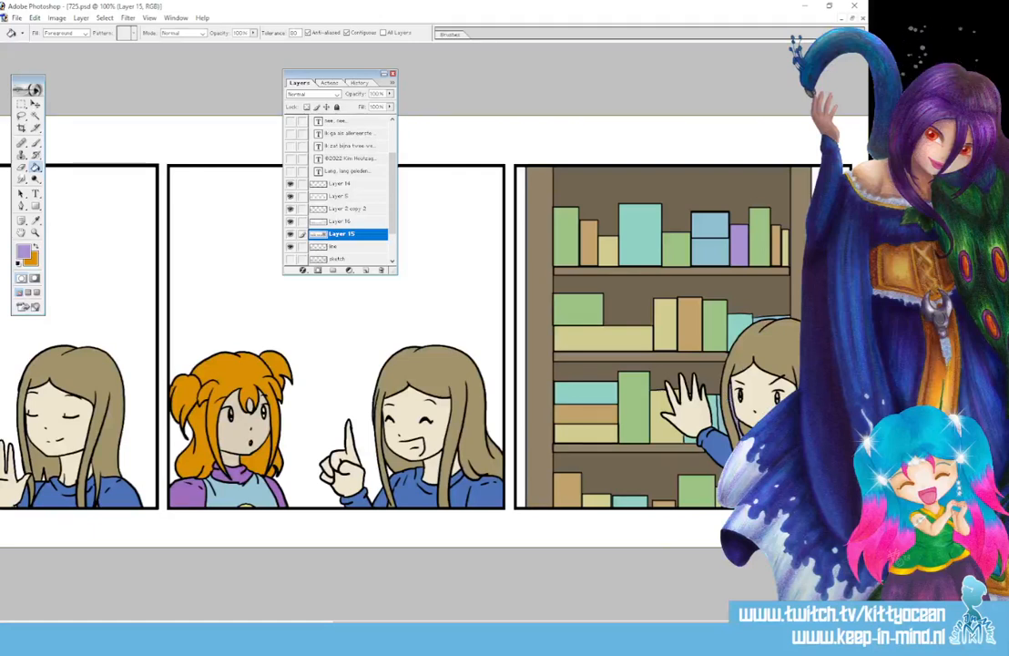
Choose a pale cream shade as the next foreground paint colour
{"action": "left_click", "coordinate": [24, 252]}
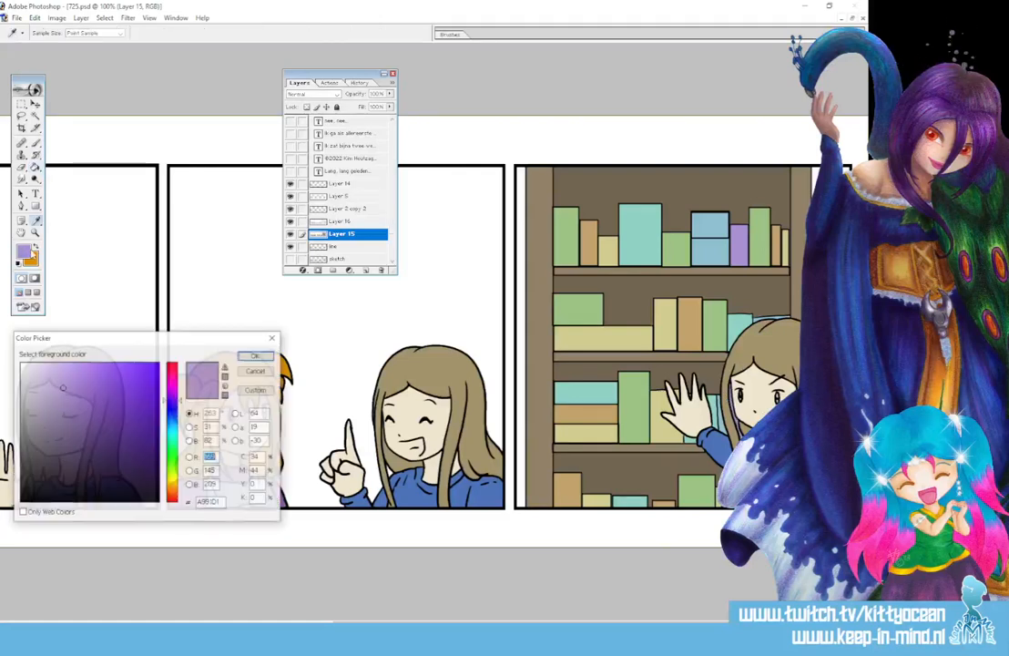
{"action": "left_click", "coordinate": [172, 480]}
{"action": "left_click", "coordinate": [37, 371]}
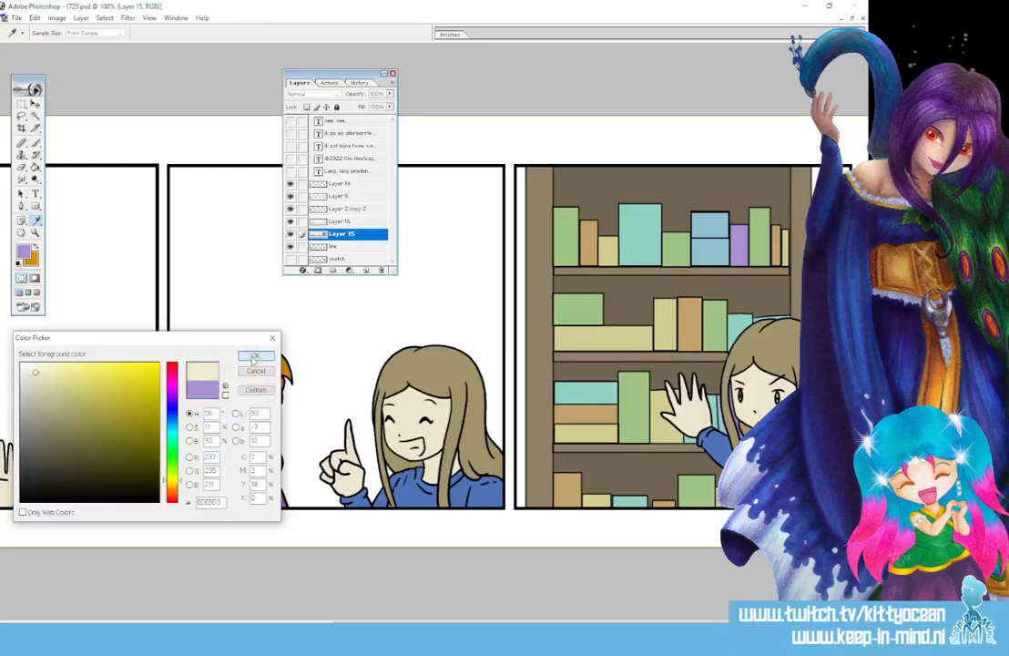
{"action": "left_click", "coordinate": [256, 356]}
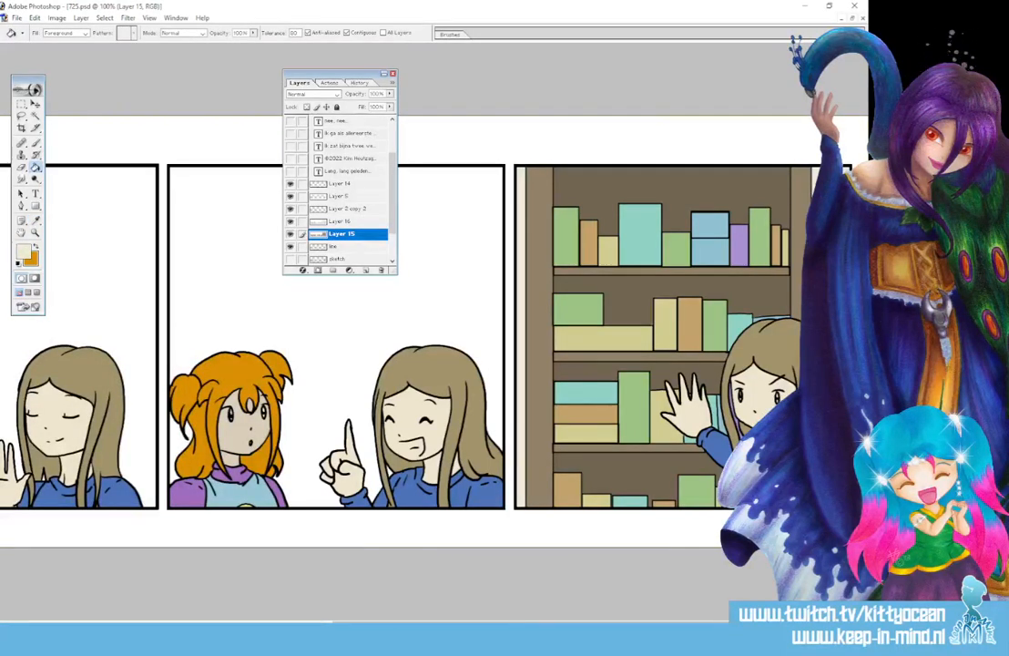
Zoom in on the middle panels and sample the collar's purple for brushing
{"action": "key", "text": "ctrl+plus"}
{"action": "key", "text": "ctrl+plus"}
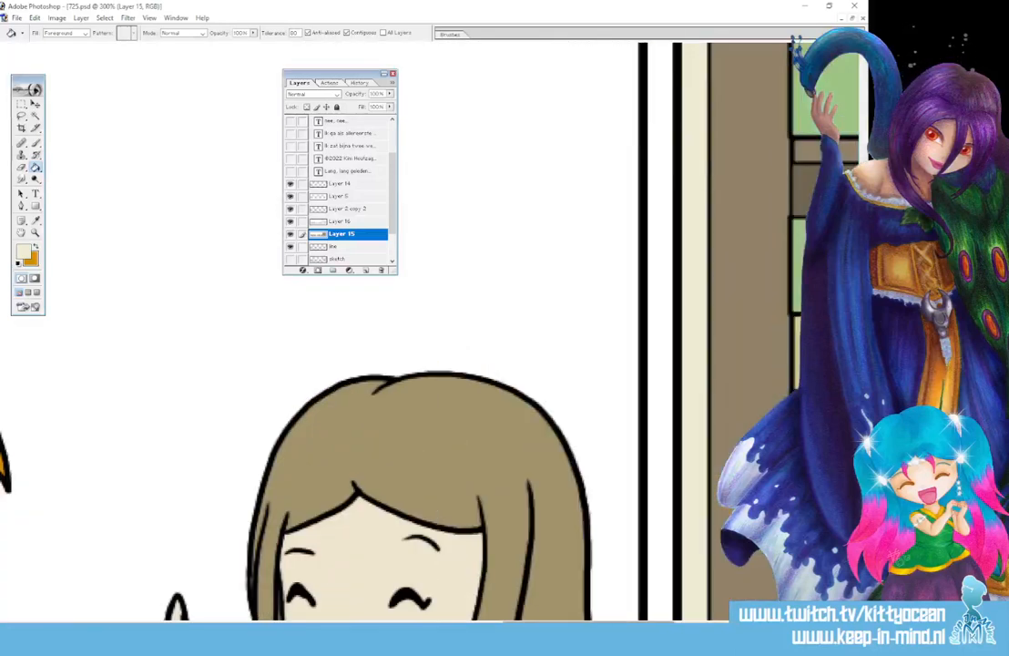
{"action": "left_click_drag", "start_coordinate": [592, 626], "coordinate": [120, 626]}
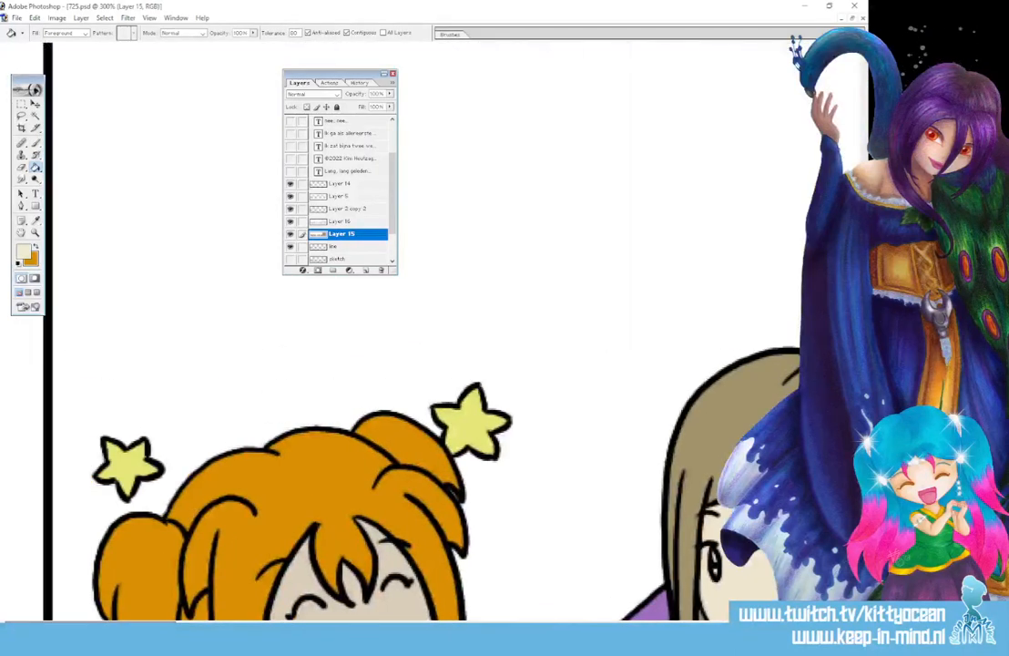
{"action": "scroll", "coordinate": [174, 273], "scroll_direction": "down", "scroll_amount": 6}
{"action": "scroll", "coordinate": [173, 274], "scroll_direction": "up", "scroll_amount": 2}
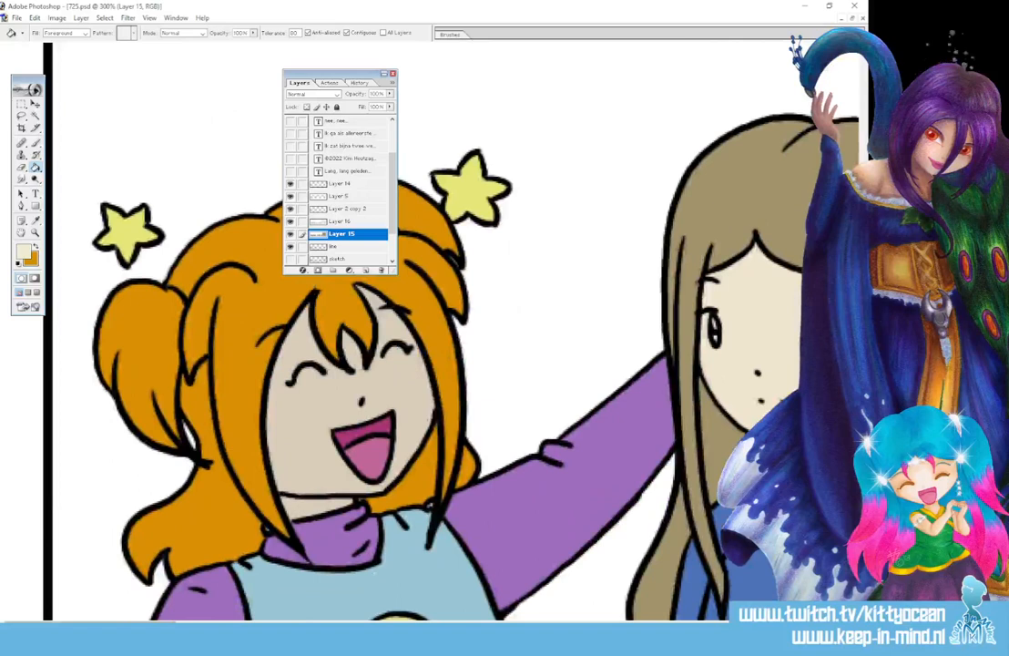
{"action": "left_click", "coordinate": [35, 221]}
{"action": "left_click", "coordinate": [330, 540]}
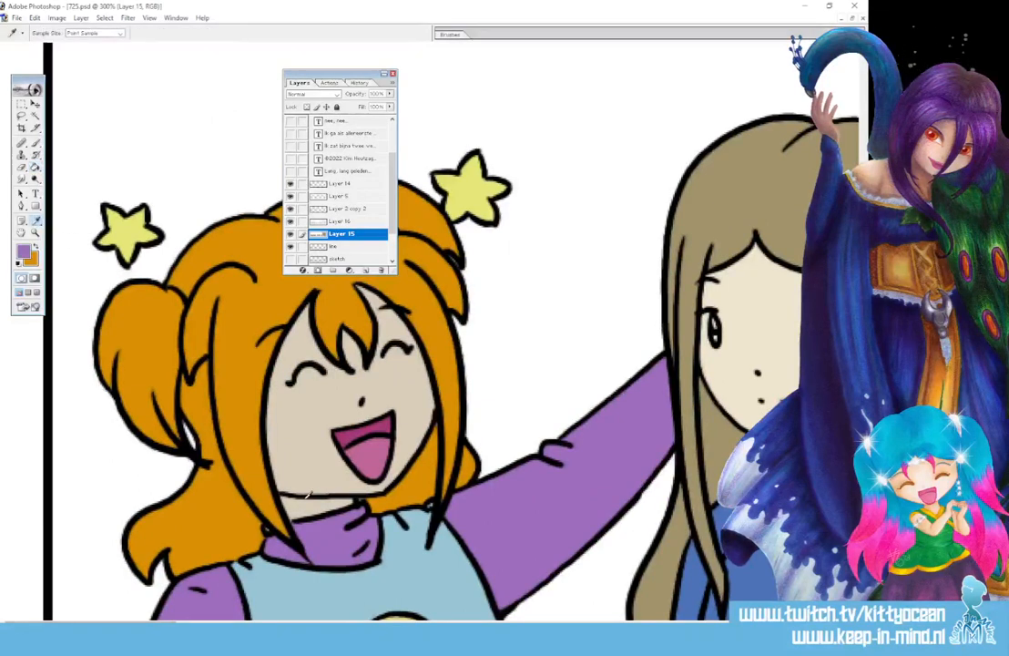
{"action": "key", "text": "b"}
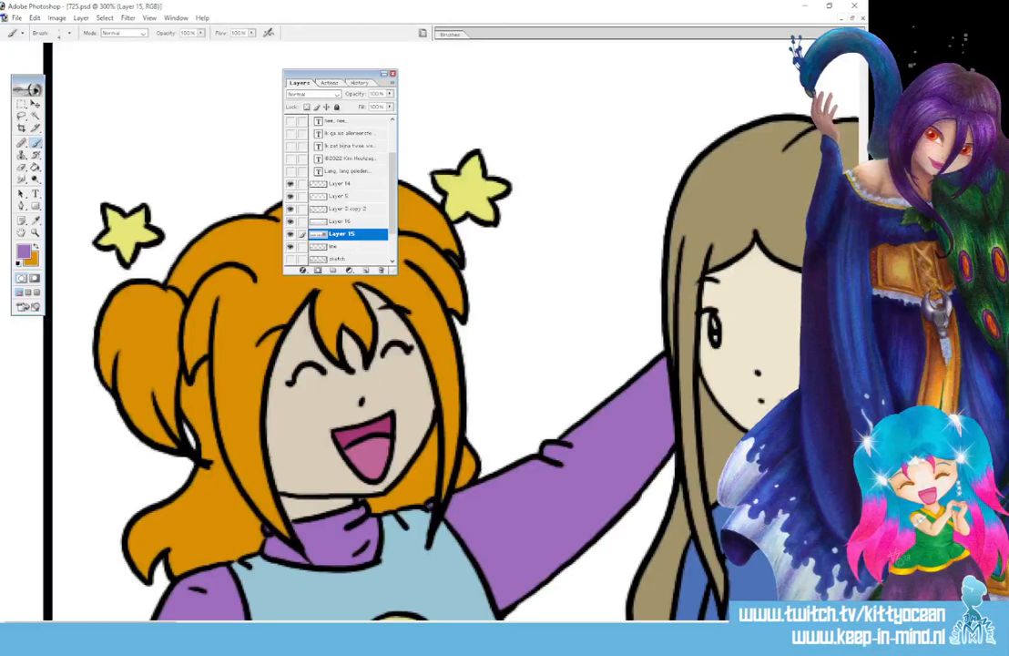
Reset the colours and set a mid grey as the paint colour
{"action": "left_click_drag", "start_coordinate": [351, 537], "coordinate": [348, 510]}
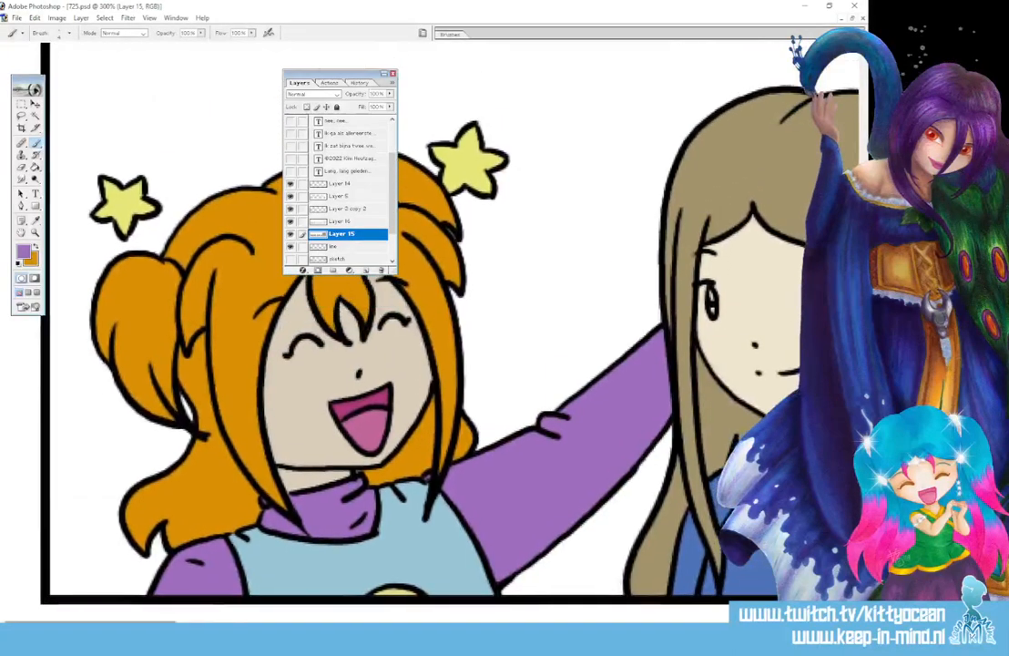
{"action": "left_click_drag", "start_coordinate": [91, 618], "coordinate": [183, 619]}
{"action": "left_click", "coordinate": [18, 264]}
{"action": "left_click", "coordinate": [36, 247]}
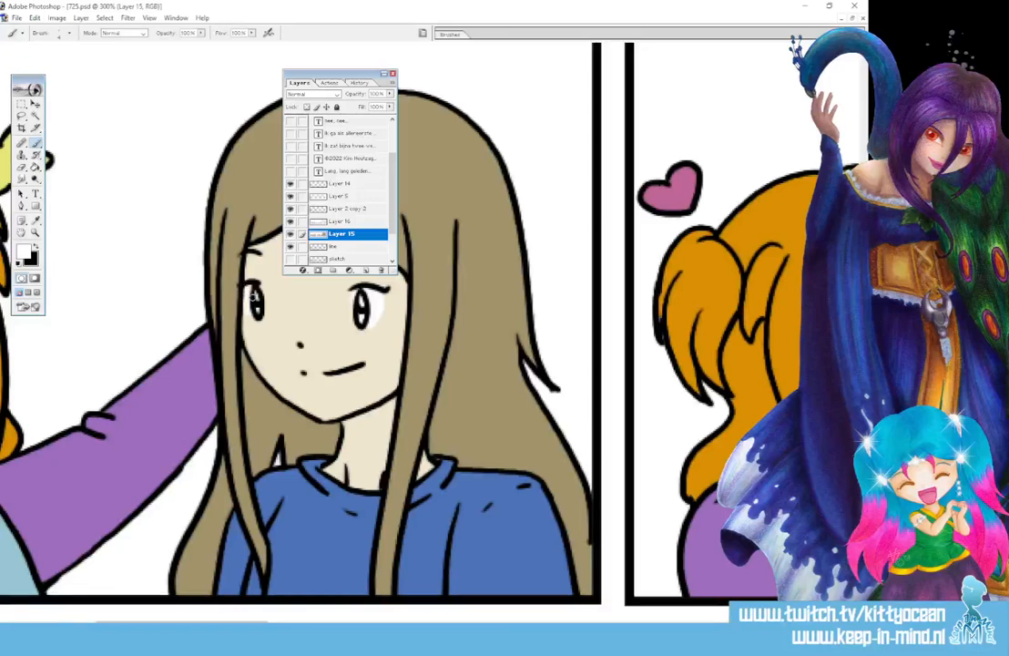
{"action": "left_click", "coordinate": [24, 252]}
{"action": "left_click", "coordinate": [20, 414]}
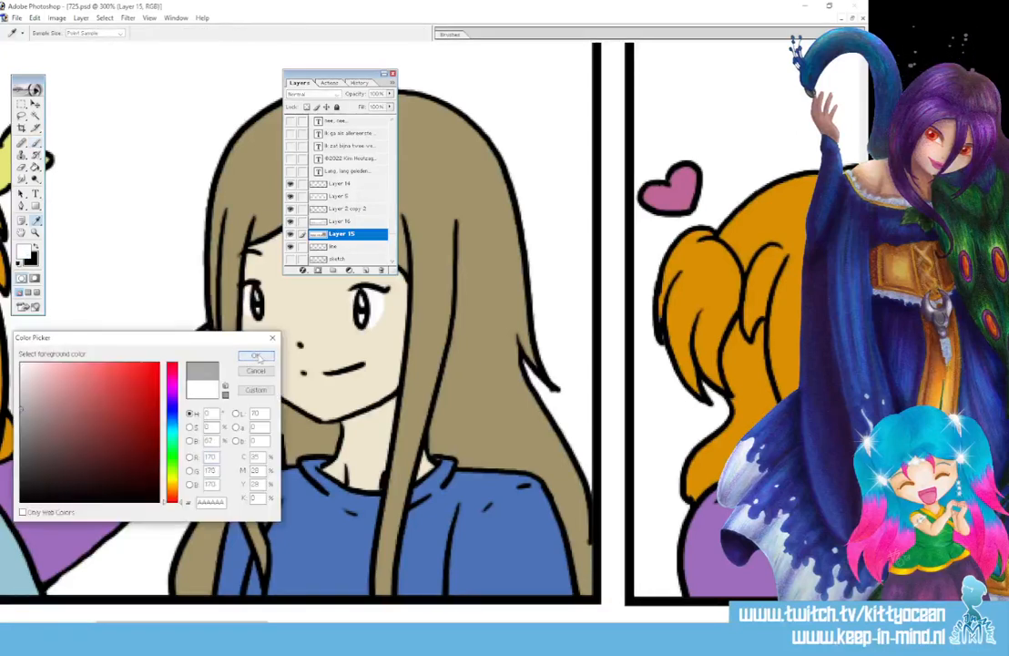
{"action": "left_click", "coordinate": [257, 354]}
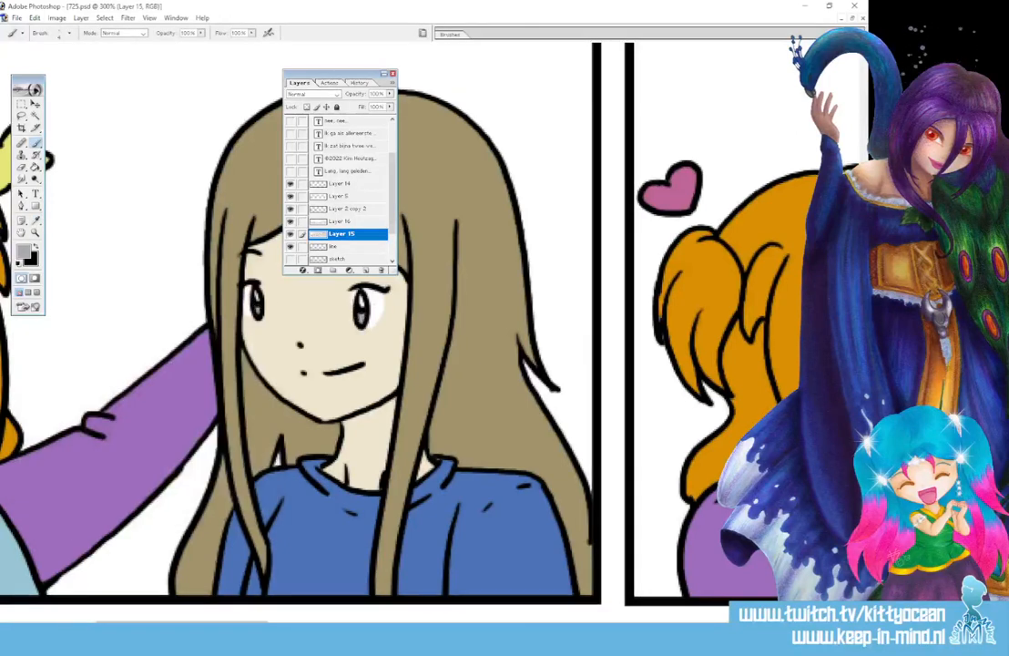
Sample the scarf's purple and the shirt's blue to brush touch-ups
{"action": "left_click_drag", "start_coordinate": [210, 623], "coordinate": [342, 623]}
{"action": "left_click", "coordinate": [38, 221]}
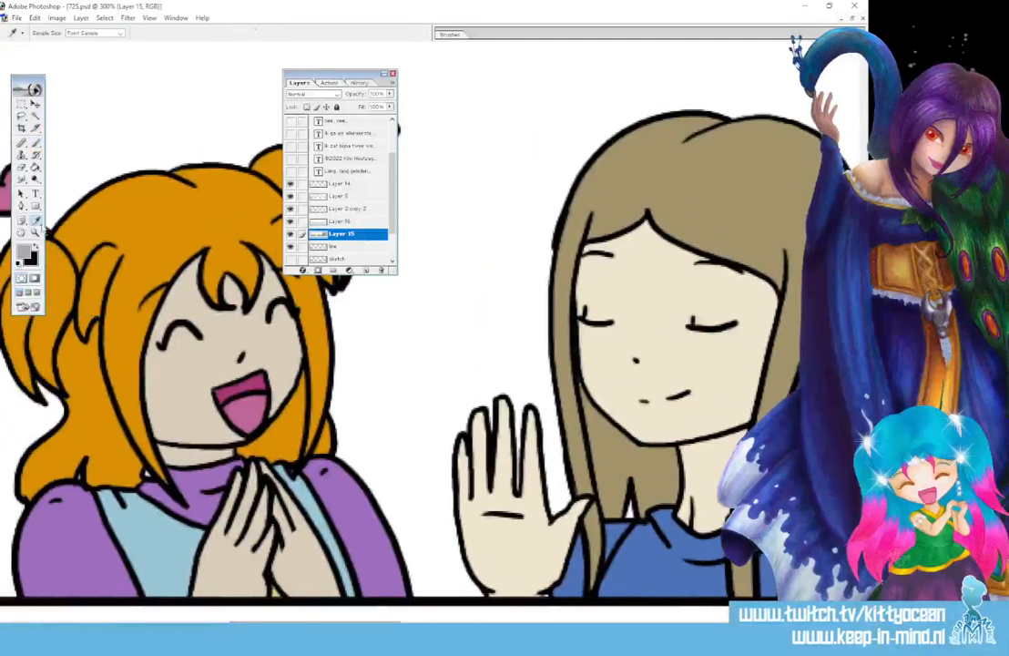
{"action": "left_click", "coordinate": [207, 492]}
{"action": "left_click", "coordinate": [38, 144]}
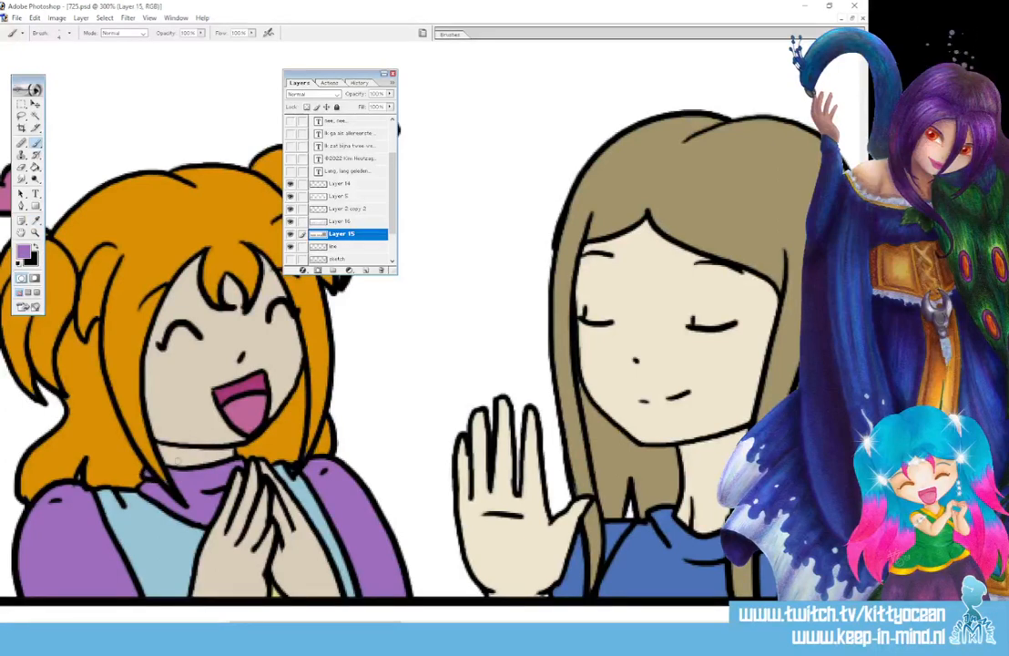
{"action": "left_click", "coordinate": [37, 221]}
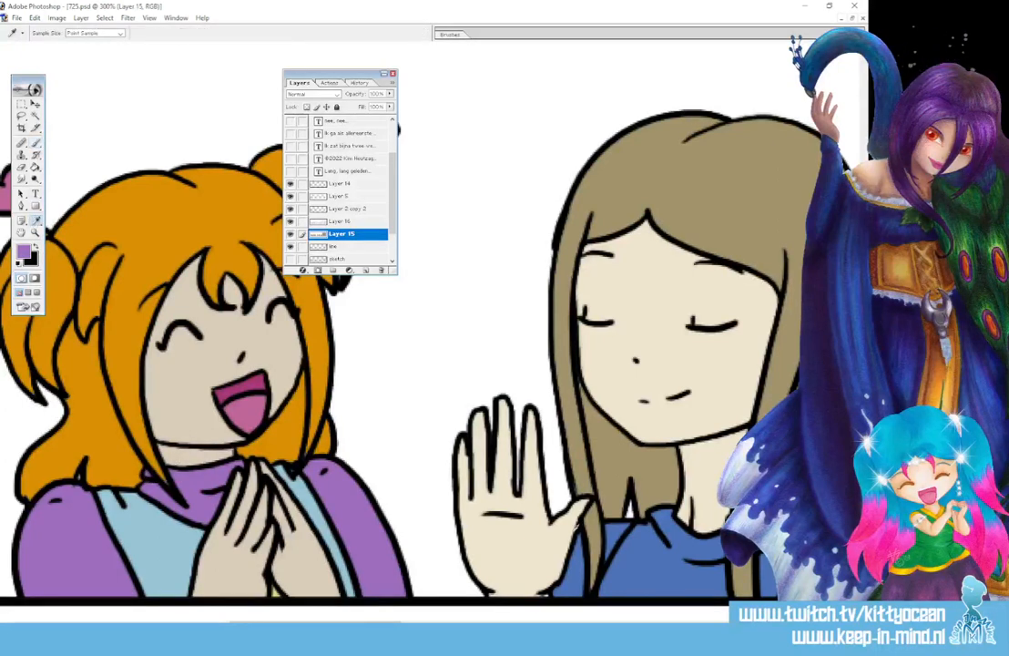
{"action": "left_click", "coordinate": [575, 573]}
{"action": "left_click", "coordinate": [37, 144]}
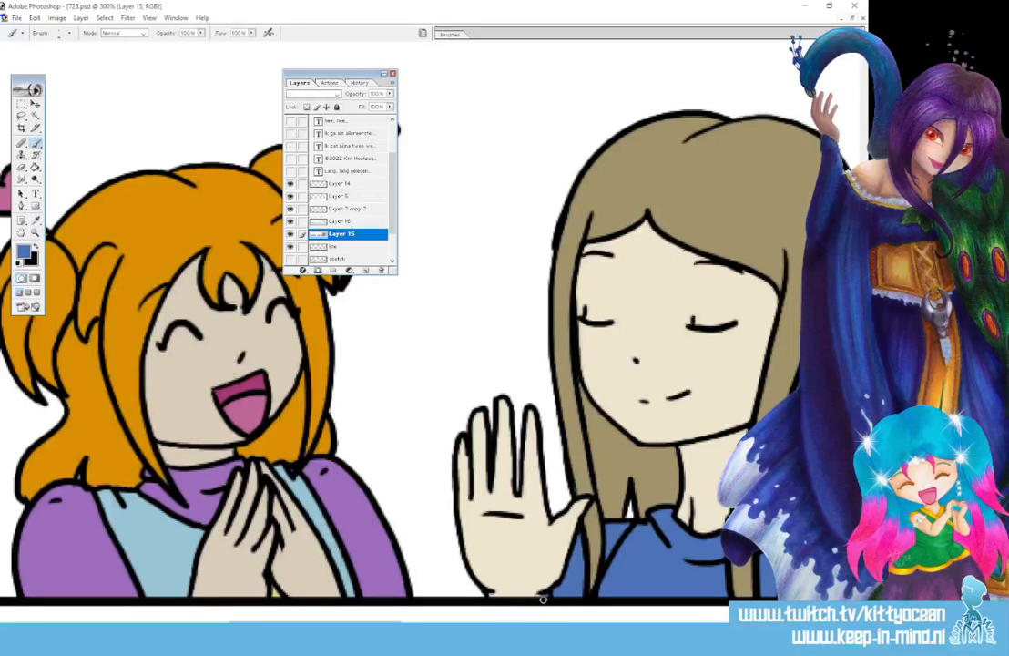
Sample the long-haired girl's tan hair colour for painting
{"action": "left_click_drag", "start_coordinate": [378, 623], "coordinate": [439, 623]}
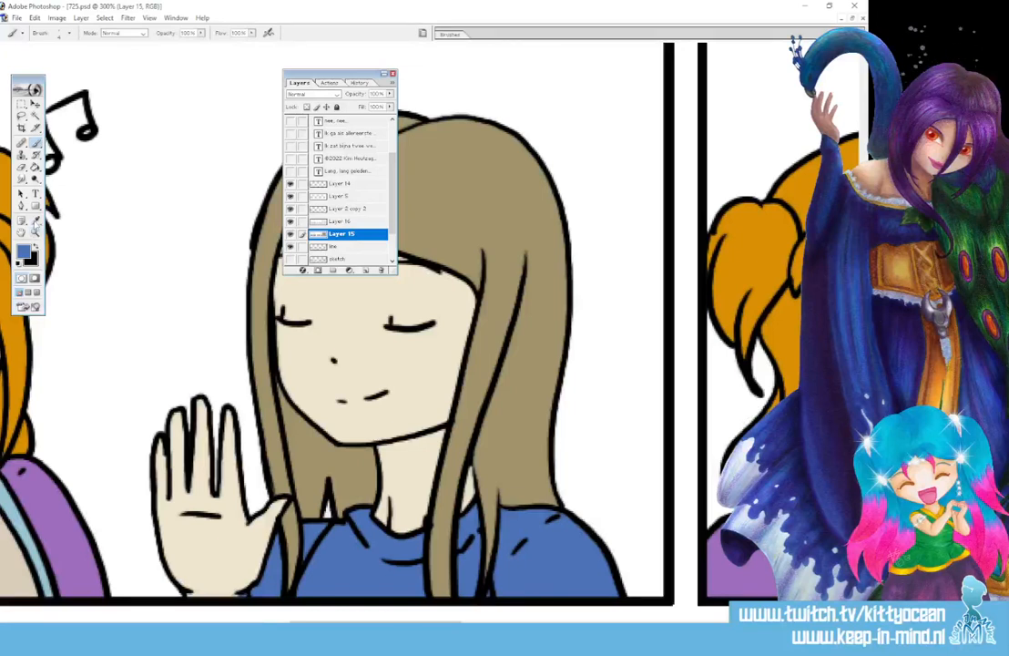
{"action": "left_click", "coordinate": [451, 208], "text": "alt"}
{"action": "left_click_drag", "start_coordinate": [492, 337], "coordinate": [506, 294]}
{"action": "left_click_drag", "start_coordinate": [373, 624], "coordinate": [504, 624]}
Sample the shirt's light blue and brush it onto the orange-haired girl's irises
{"action": "key", "text": "i"}
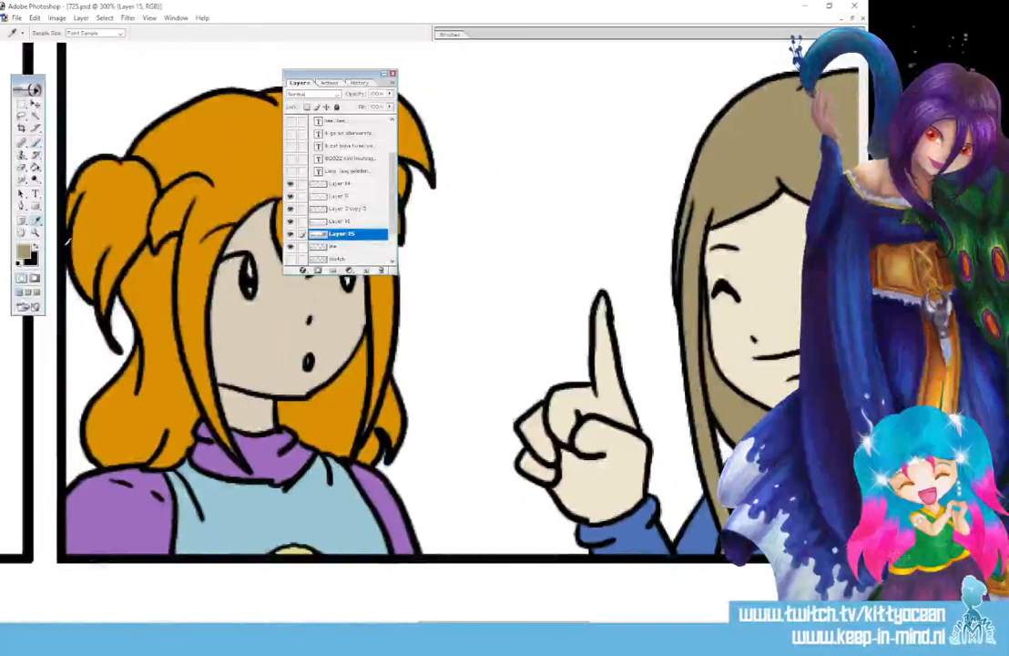
{"action": "left_click", "coordinate": [239, 500]}
{"action": "key", "text": "b"}
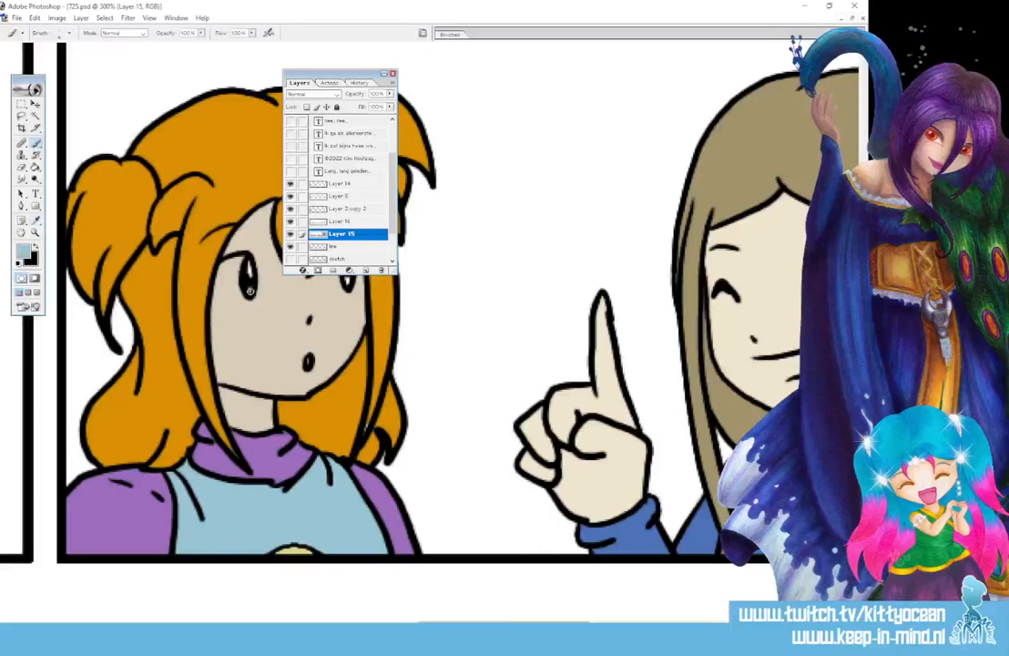
{"action": "left_click_drag", "start_coordinate": [340, 75], "coordinate": [413, 60]}
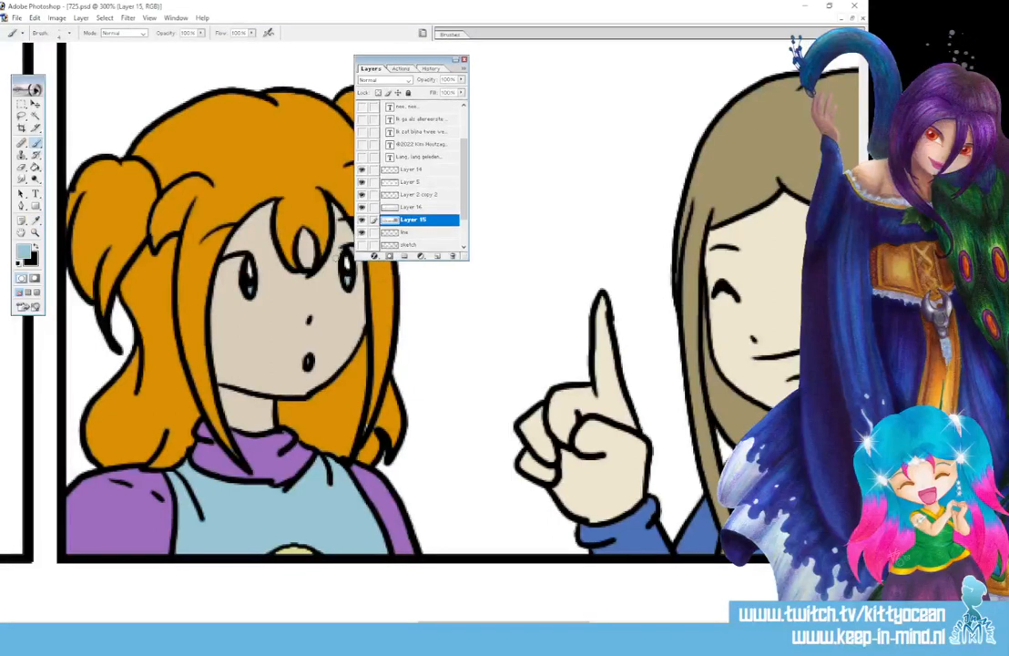
Switch to white and paint highlights into the girl's eyes
{"action": "left_click", "coordinate": [18, 263]}
{"action": "left_click", "coordinate": [35, 246]}
{"action": "left_click_drag", "start_coordinate": [239, 264], "coordinate": [227, 290]}
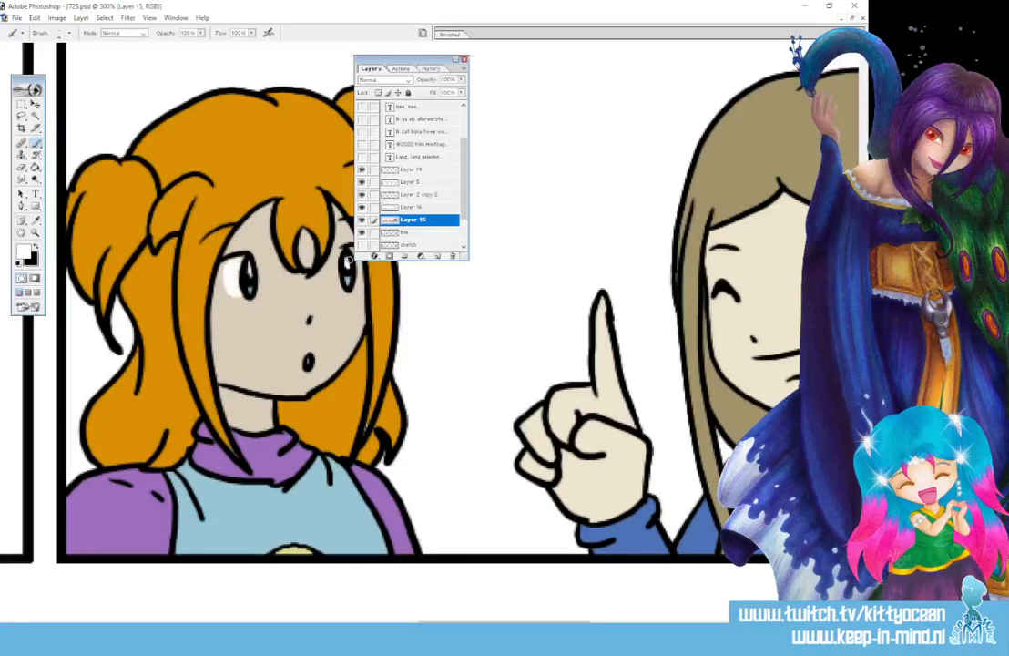
{"action": "left_click_drag", "start_coordinate": [411, 60], "coordinate": [453, 57]}
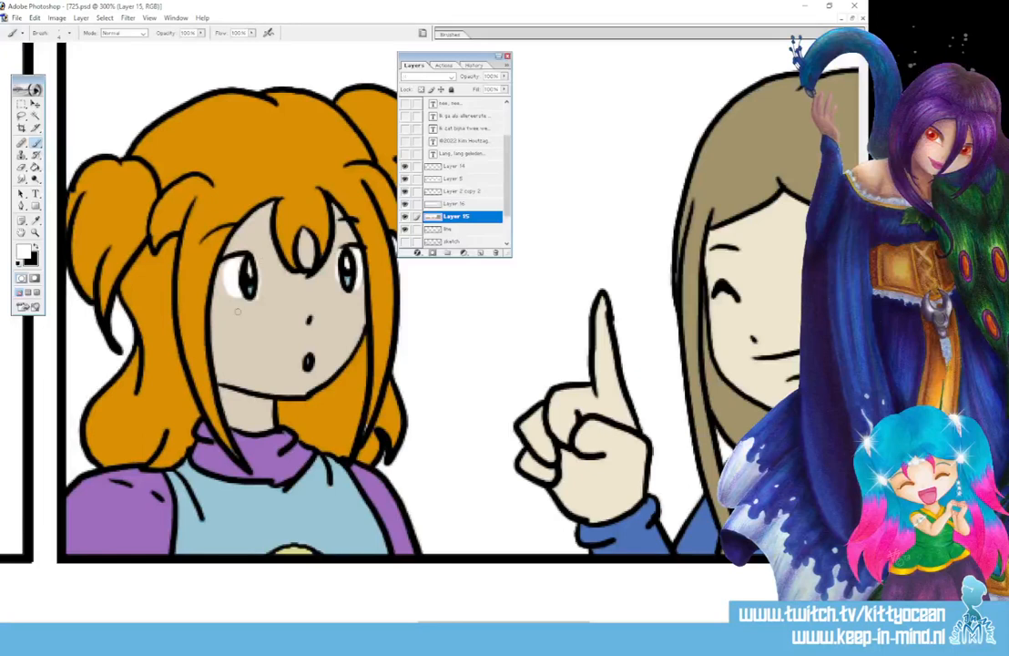
{"action": "left_click_drag", "start_coordinate": [470, 623], "coordinate": [175, 621]}
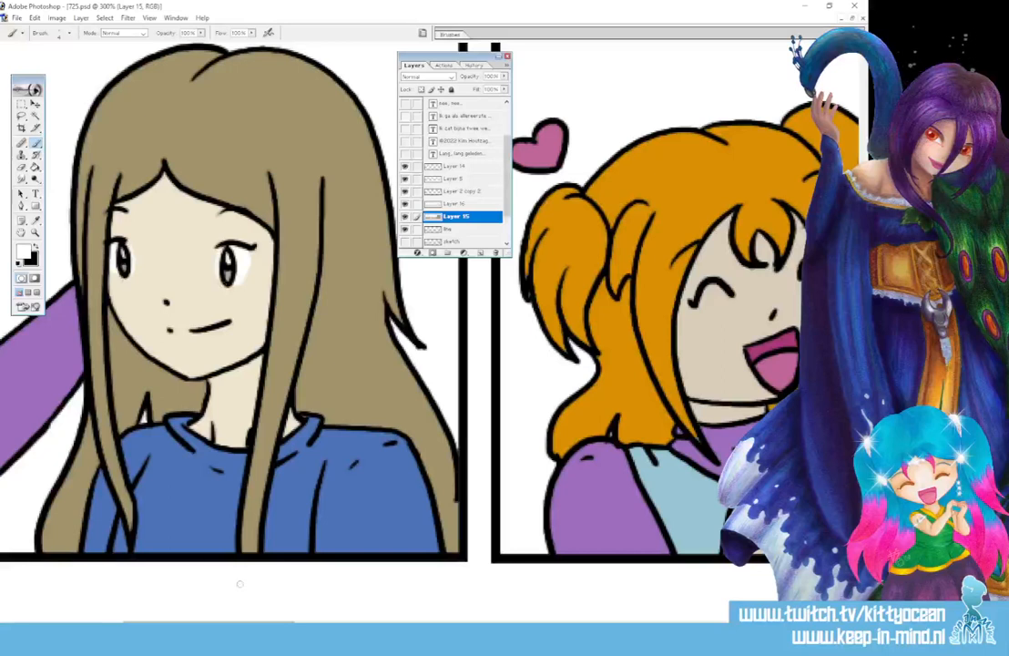
{"action": "left_click_drag", "start_coordinate": [208, 622], "coordinate": [630, 620]}
Pick a strong magenta and paint around the laughing girl's mouth
{"action": "left_click", "coordinate": [24, 251]}
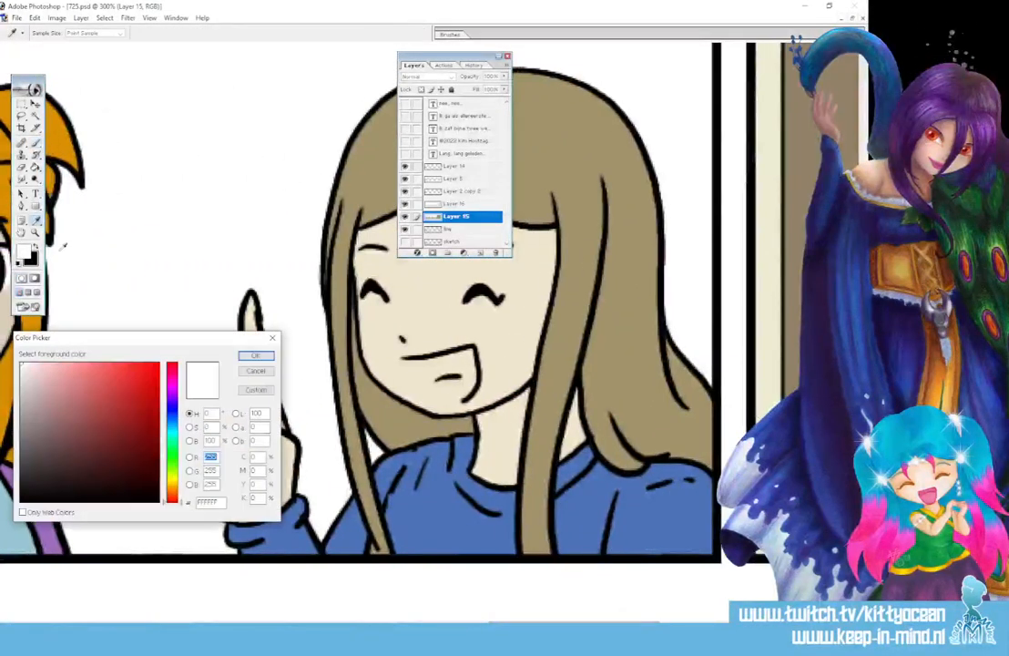
{"action": "left_click", "coordinate": [172, 379]}
{"action": "left_click", "coordinate": [113, 421]}
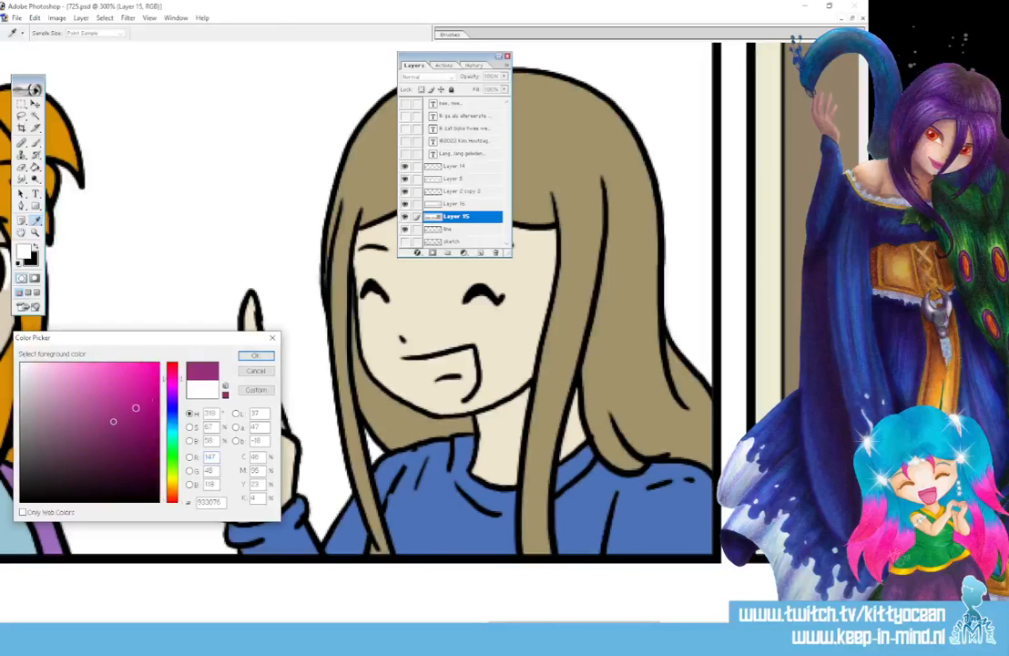
{"action": "left_click_drag", "start_coordinate": [153, 403], "coordinate": [152, 412]}
{"action": "left_click", "coordinate": [256, 356]}
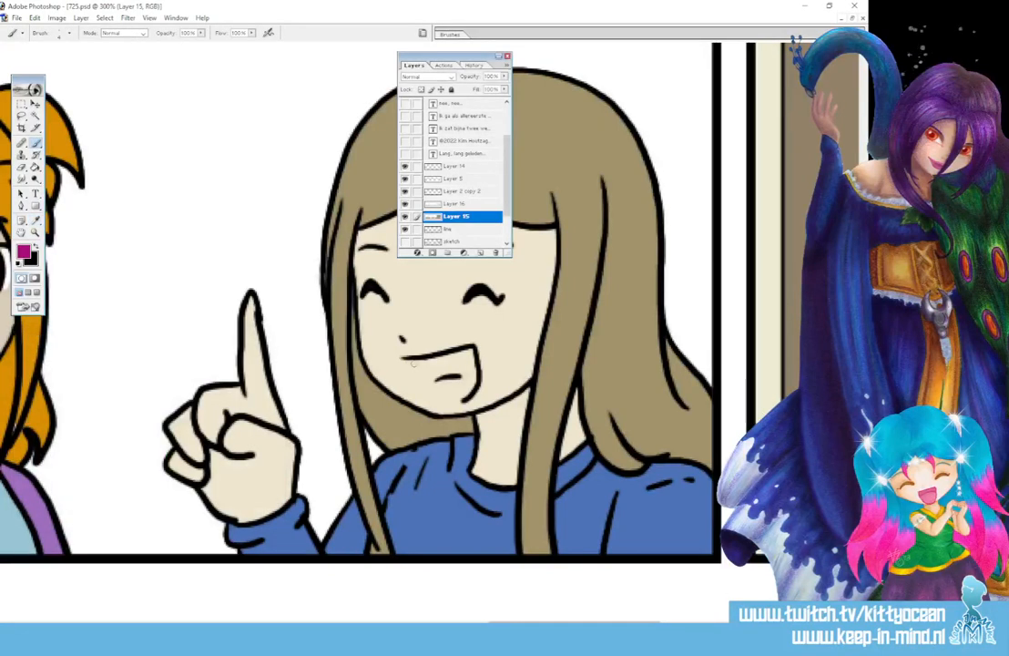
{"action": "mouse_move", "coordinate": [412, 361]}
{"action": "left_mouse_down"}
{"action": "mouse_move", "coordinate": [454, 396]}
{"action": "mouse_move", "coordinate": [471, 388]}
{"action": "mouse_move", "coordinate": [471, 352]}
{"action": "mouse_move", "coordinate": [409, 359]}
{"action": "mouse_move", "coordinate": [468, 352]}
{"action": "mouse_move", "coordinate": [411, 361]}
{"action": "left_mouse_up"}
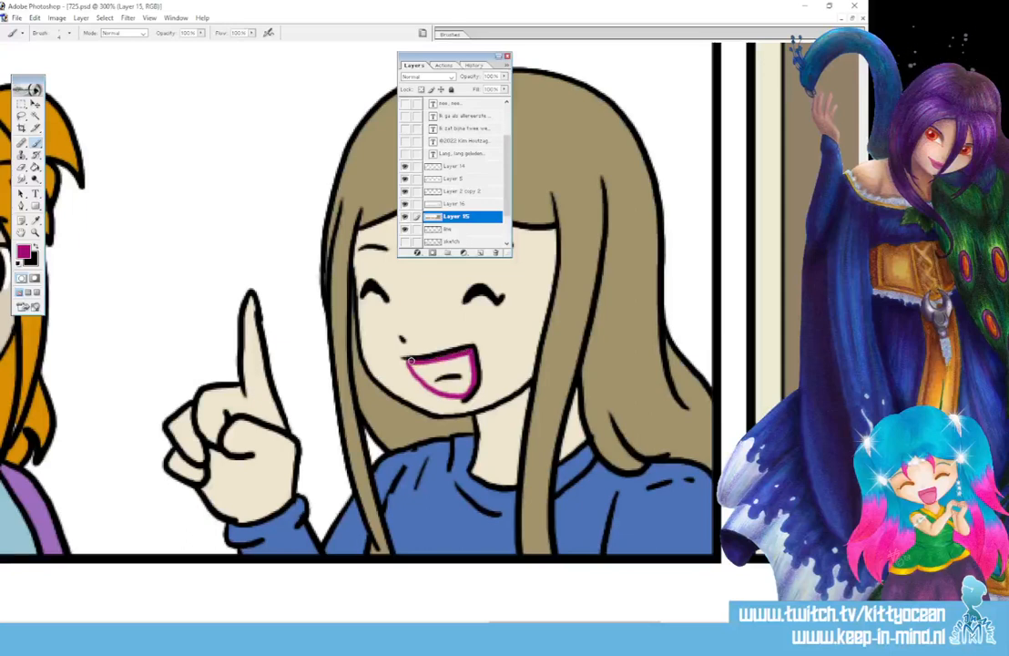
Bucket-fill the smiling girl's mouth magenta and touch it up with a larger brush
{"action": "key", "text": "g"}
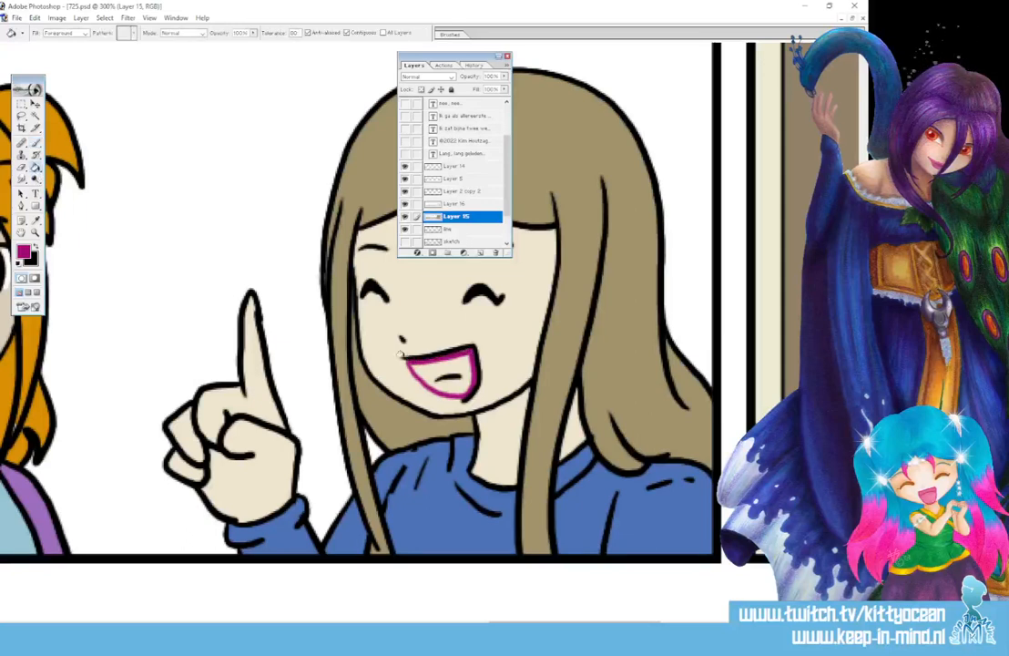
{"action": "left_click", "coordinate": [447, 359]}
{"action": "key", "text": "b"}
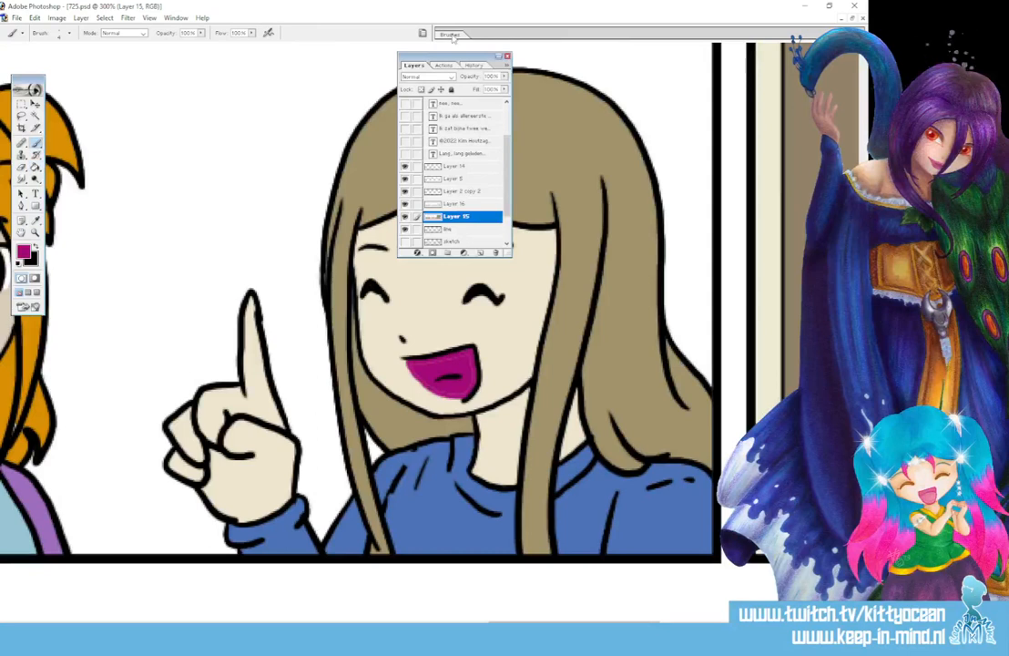
{"action": "left_click", "coordinate": [454, 39]}
{"action": "left_click", "coordinate": [529, 102]}
{"action": "mouse_move", "coordinate": [417, 368]}
{"action": "left_mouse_down"}
{"action": "mouse_move", "coordinate": [465, 357]}
{"action": "mouse_move", "coordinate": [466, 382]}
{"action": "mouse_move", "coordinate": [455, 391]}
{"action": "mouse_move", "coordinate": [427, 355]}
{"action": "left_mouse_up"}
Choose a lighter pink and dab in the tongue
{"action": "left_click", "coordinate": [26, 253]}
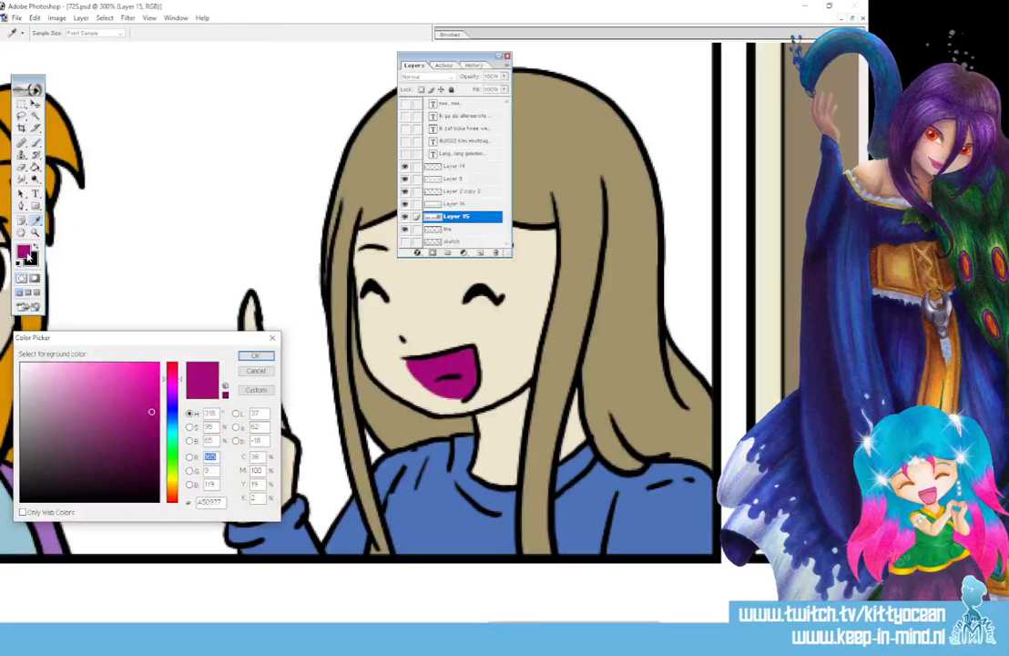
{"action": "left_click", "coordinate": [96, 398]}
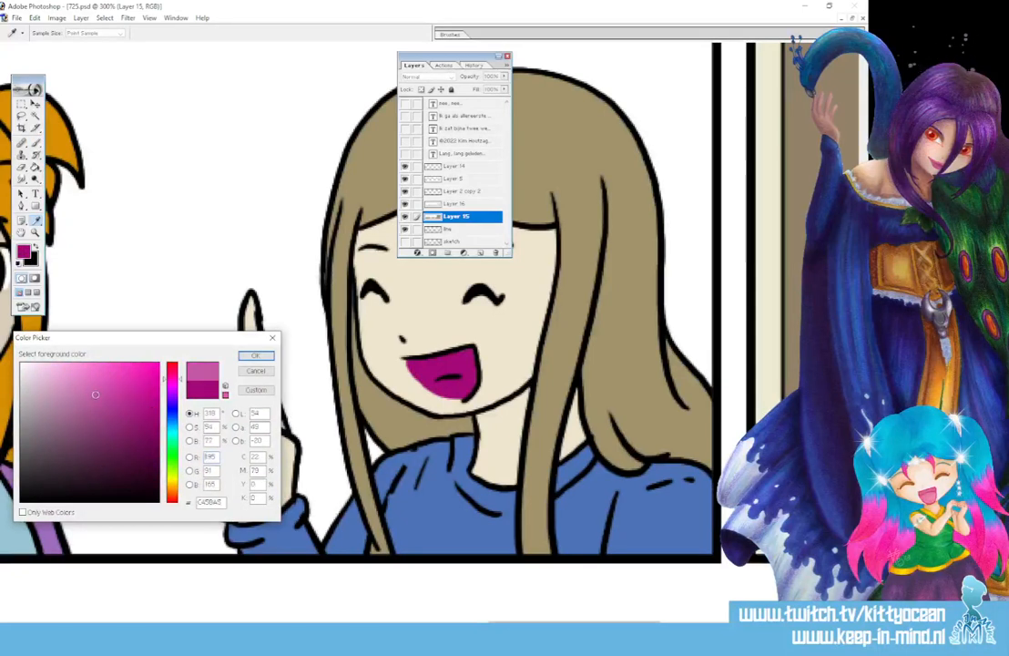
{"action": "left_click", "coordinate": [256, 355]}
{"action": "left_click", "coordinate": [451, 386]}
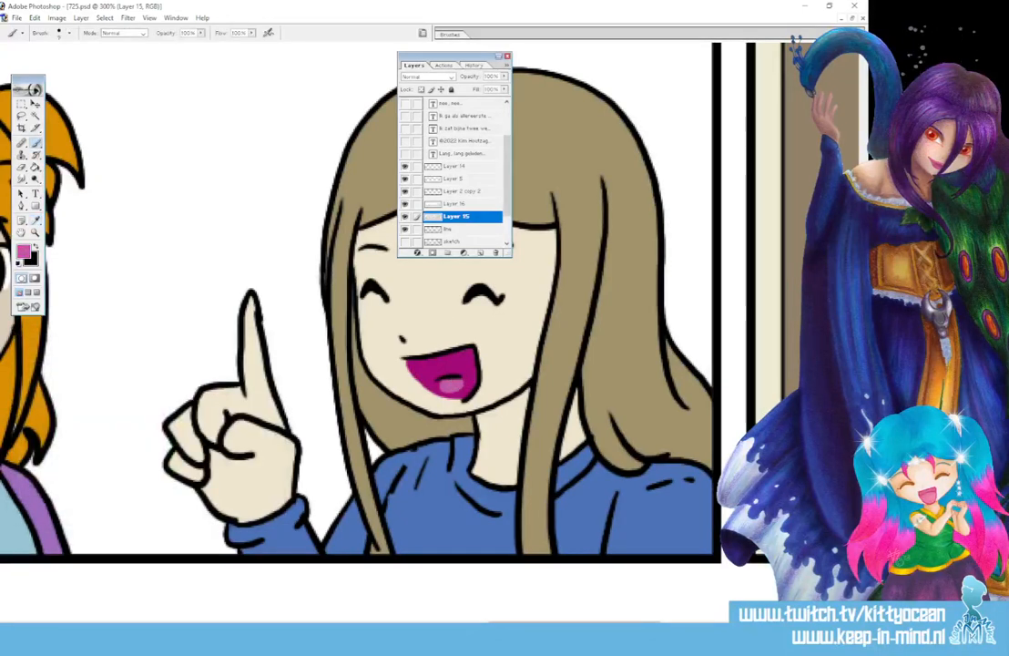
Sample the sweater's blue and the orange hair colour for brush touch-ups
{"action": "left_click_drag", "start_coordinate": [542, 625], "coordinate": [556, 625]}
{"action": "left_click", "coordinate": [36, 221]}
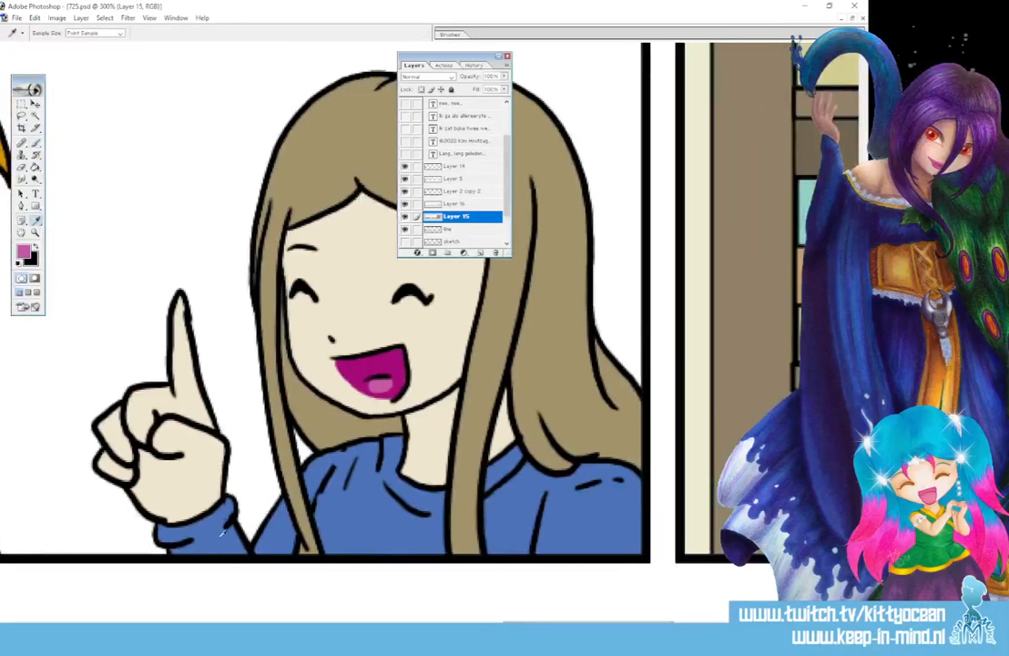
{"action": "left_click", "coordinate": [194, 522]}
{"action": "left_click", "coordinate": [36, 143]}
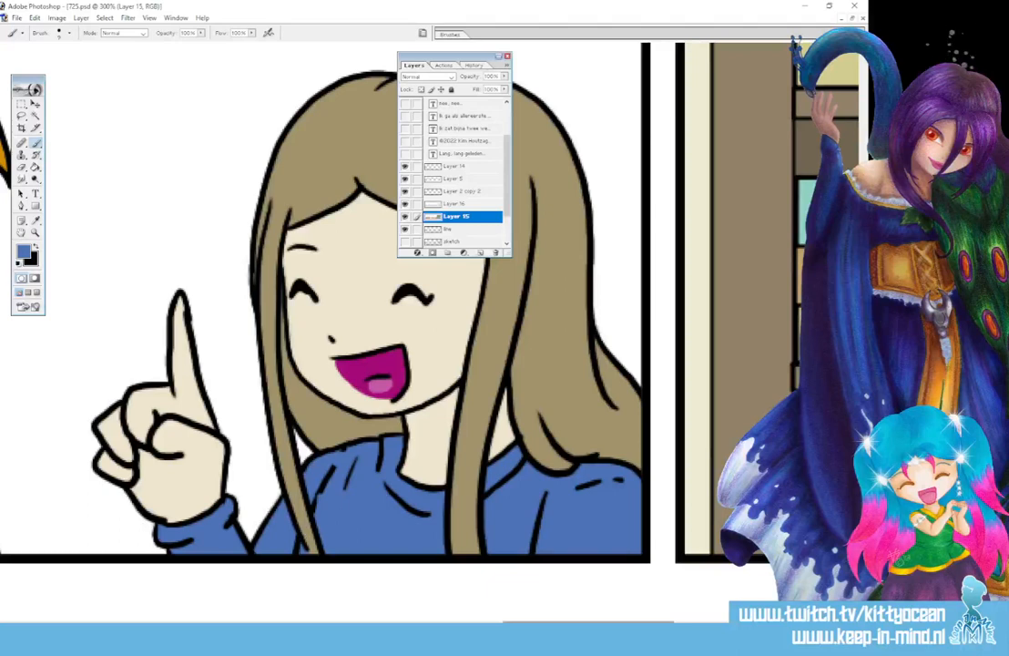
{"action": "mouse_move", "coordinate": [546, 625]}
{"action": "left_mouse_down"}
{"action": "mouse_move", "coordinate": [608, 625]}
{"action": "mouse_move", "coordinate": [473, 625]}
{"action": "mouse_move", "coordinate": [494, 625]}
{"action": "left_mouse_up"}
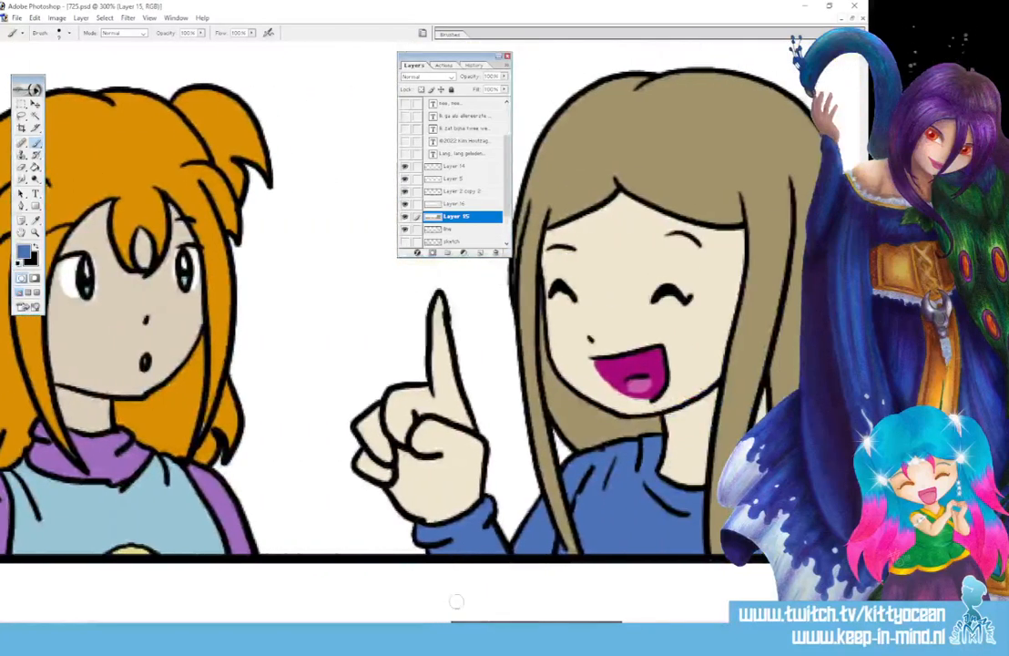
{"action": "left_click", "coordinate": [37, 220]}
{"action": "left_click", "coordinate": [124, 157]}
{"action": "left_click", "coordinate": [37, 144]}
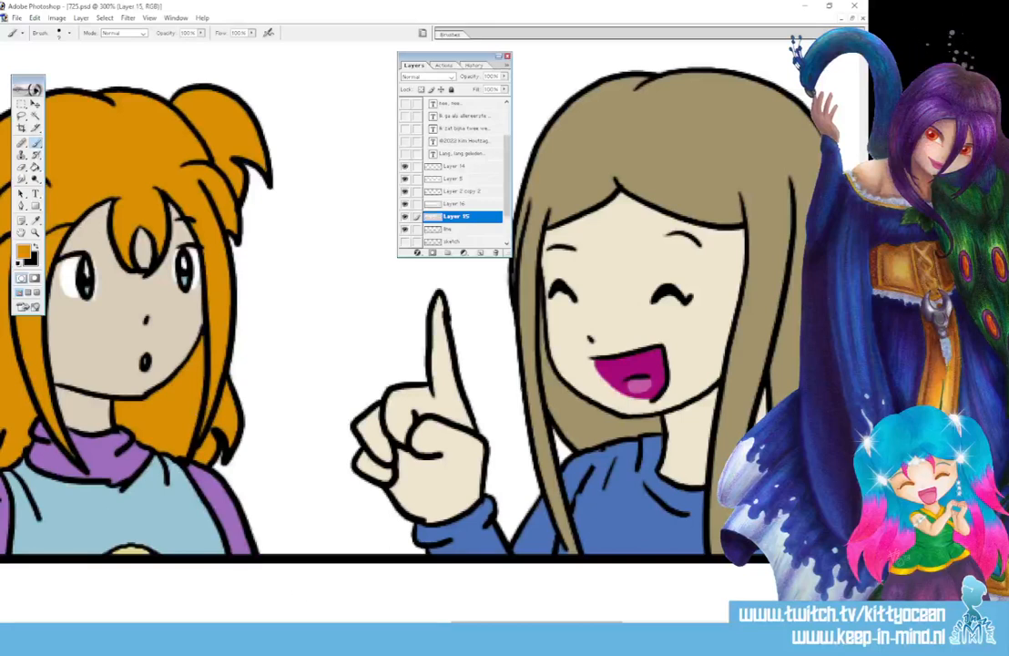
Sample the mouth magenta and paint the waving girl's mouth with it
{"action": "mouse_move", "coordinate": [510, 624]}
{"action": "left_mouse_down"}
{"action": "mouse_move", "coordinate": [426, 624]}
{"action": "mouse_move", "coordinate": [739, 624]}
{"action": "mouse_move", "coordinate": [623, 624]}
{"action": "left_mouse_up"}
{"action": "left_click", "coordinate": [36, 220]}
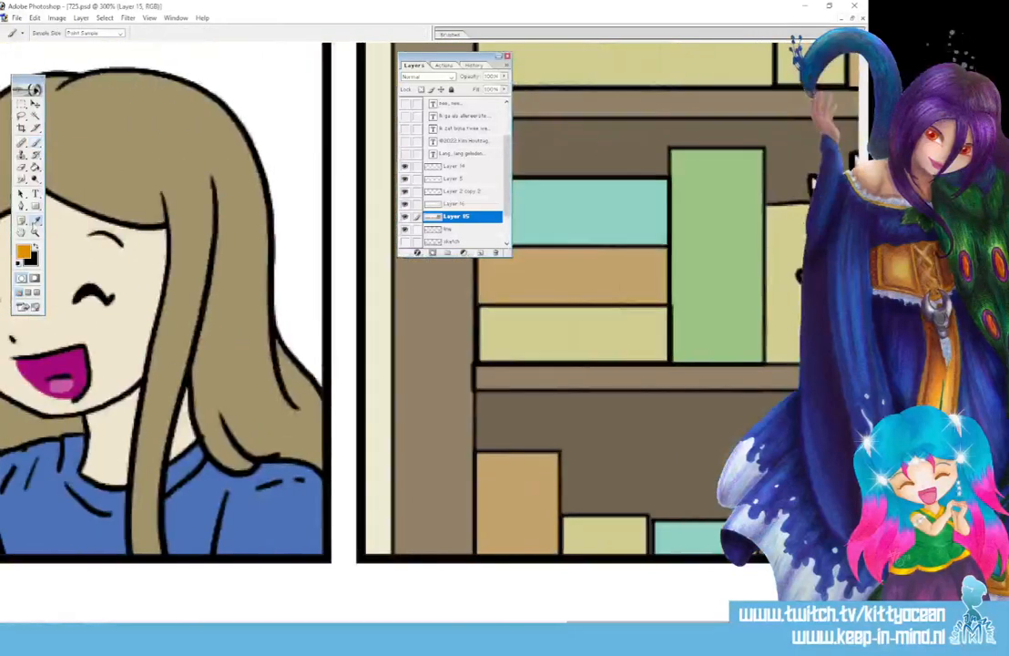
{"action": "left_click", "coordinate": [54, 358]}
{"action": "left_click", "coordinate": [37, 145]}
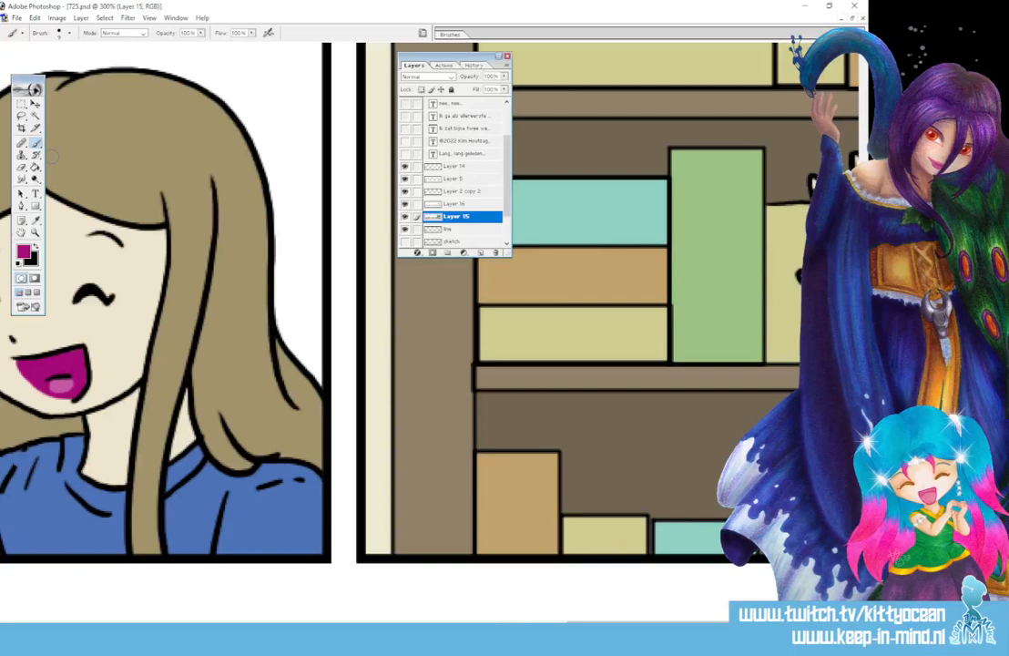
{"action": "left_click_drag", "start_coordinate": [624, 624], "coordinate": [725, 624]}
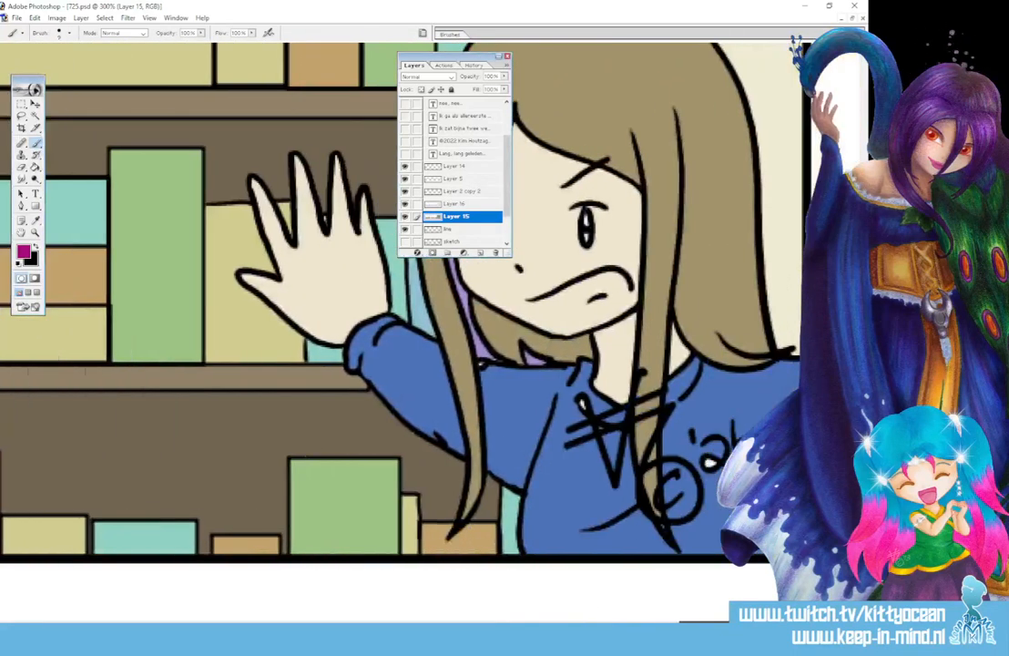
{"action": "mouse_move", "coordinate": [539, 300]}
{"action": "left_mouse_down"}
{"action": "mouse_move", "coordinate": [600, 314]}
{"action": "mouse_move", "coordinate": [625, 282]}
{"action": "mouse_move", "coordinate": [604, 274]}
{"action": "mouse_move", "coordinate": [547, 301]}
{"action": "mouse_move", "coordinate": [602, 278]}
{"action": "mouse_move", "coordinate": [567, 307]}
{"action": "mouse_move", "coordinate": [596, 290]}
{"action": "left_mouse_up"}
Paint a lighter pink tongue inside the waving girl's mouth
{"action": "left_click", "coordinate": [24, 249]}
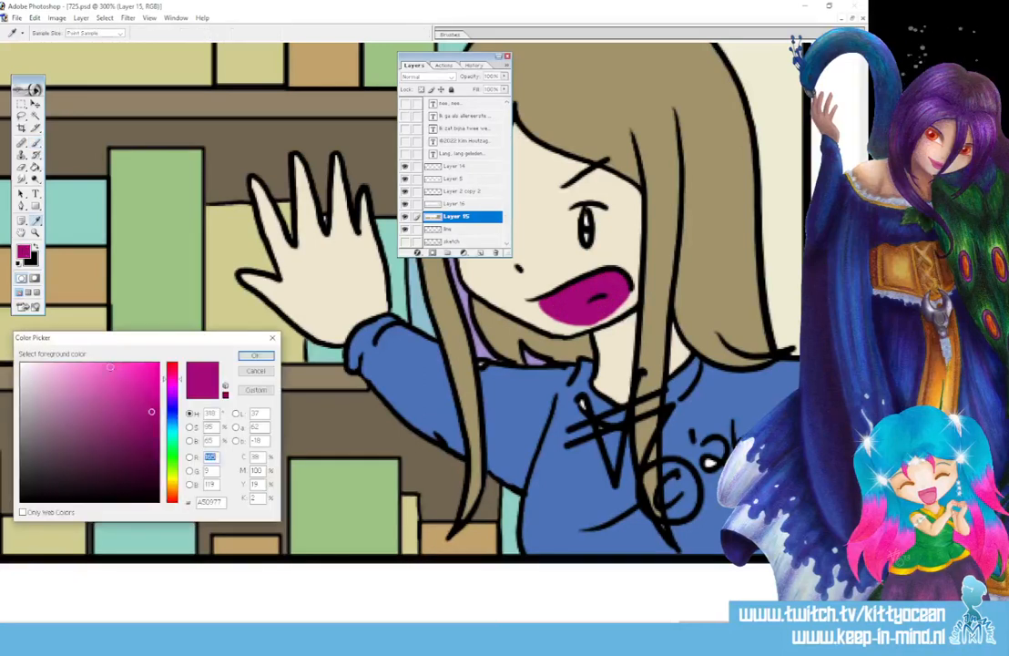
{"action": "left_click", "coordinate": [256, 355]}
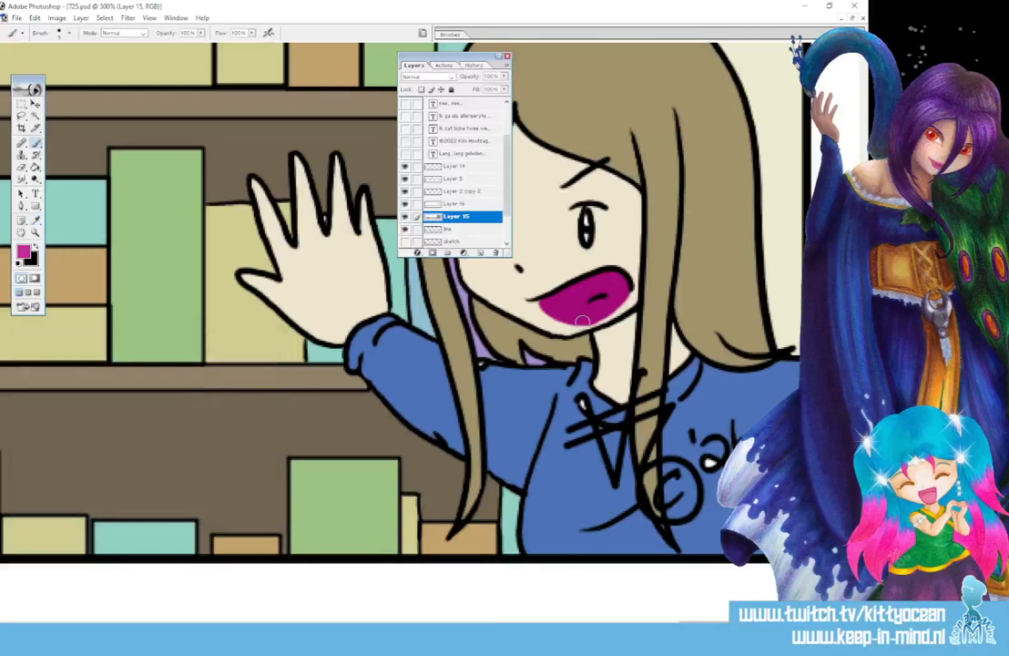
{"action": "mouse_move", "coordinate": [596, 306]}
{"action": "left_mouse_down"}
{"action": "mouse_move", "coordinate": [581, 312]}
{"action": "mouse_move", "coordinate": [598, 303]}
{"action": "left_mouse_up"}
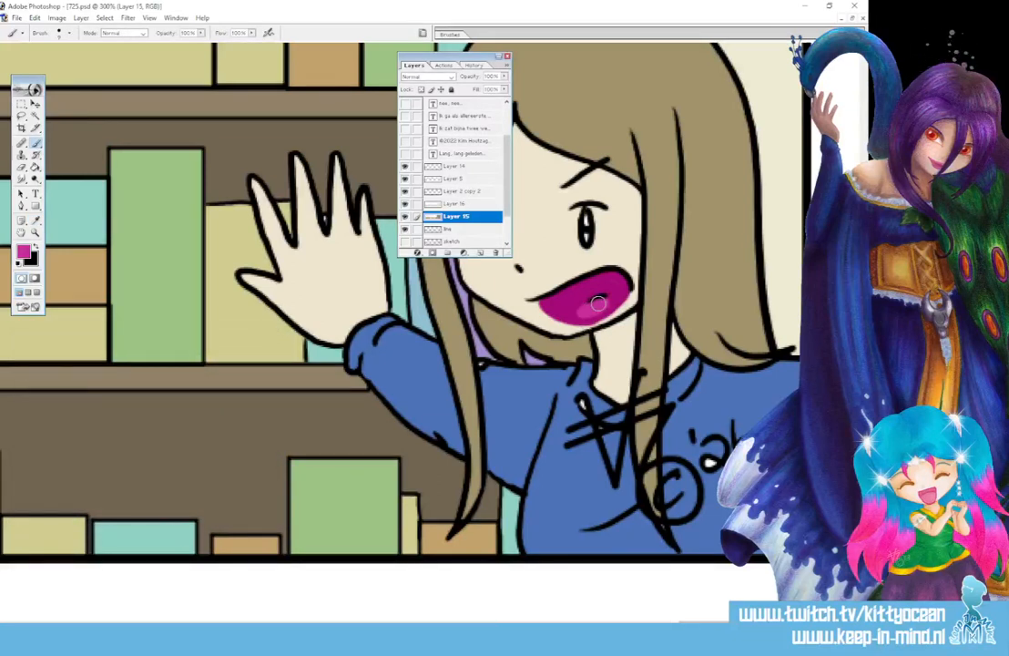
Set a light grey as the paint colour
{"action": "left_click", "coordinate": [25, 252]}
{"action": "left_click", "coordinate": [21, 407]}
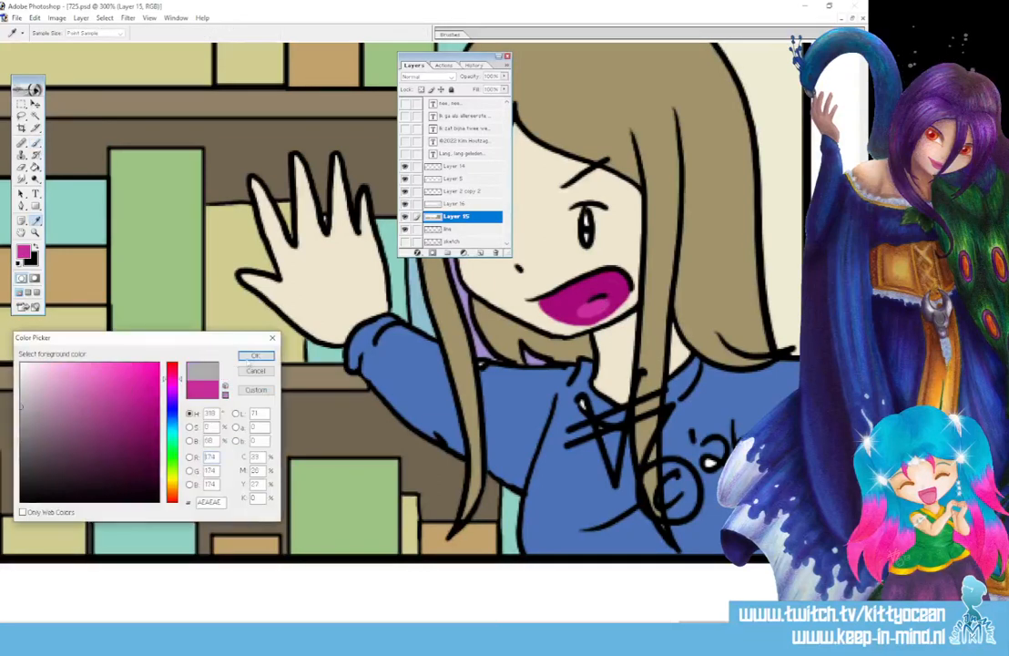
{"action": "left_click", "coordinate": [256, 356]}
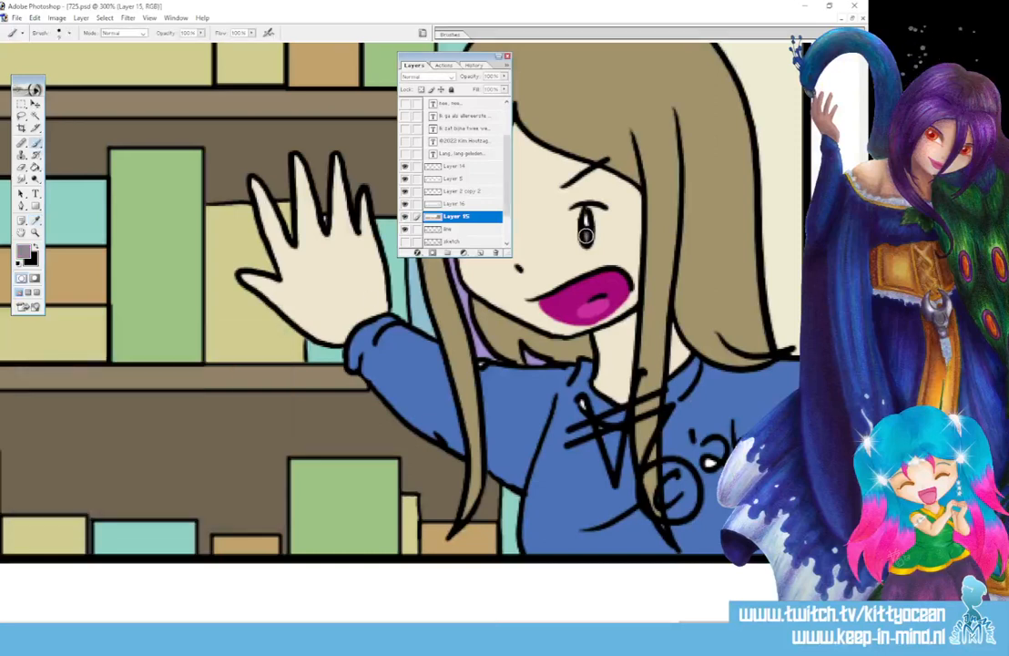
Paint white highlights beside both of the waving girl's eyes
{"action": "left_click_drag", "start_coordinate": [419, 58], "coordinate": [273, 76]}
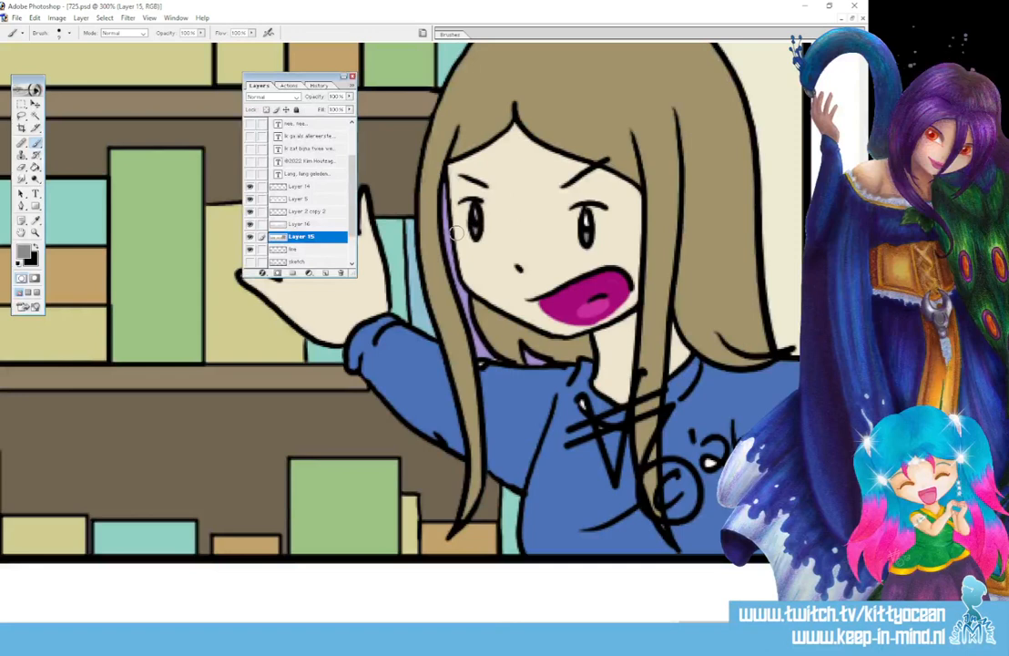
{"action": "left_click", "coordinate": [37, 221]}
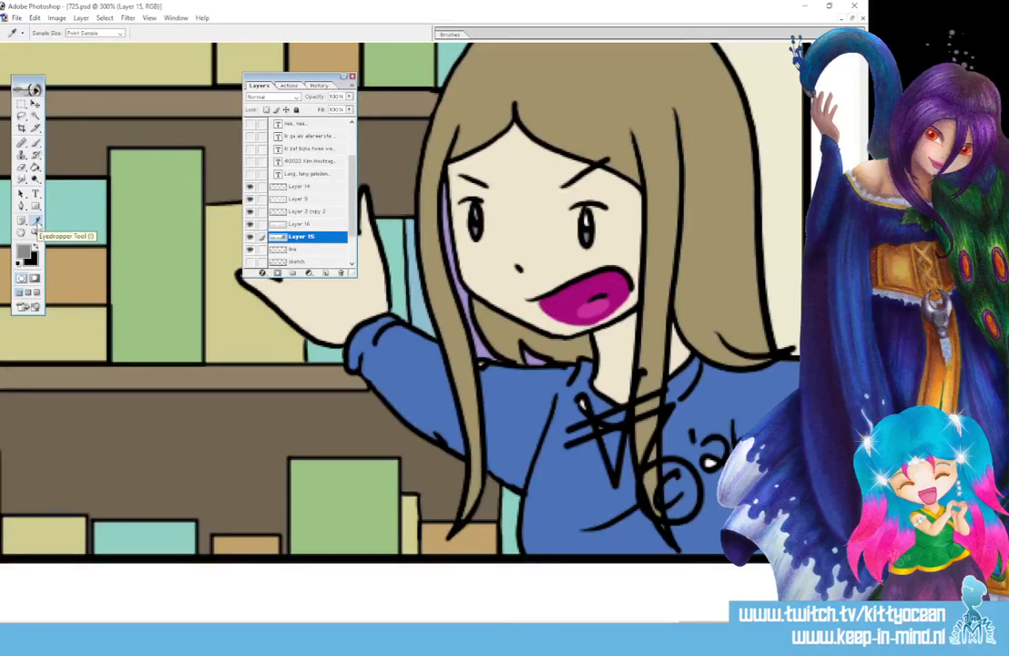
{"action": "left_click", "coordinate": [35, 246]}
{"action": "left_click", "coordinate": [37, 143]}
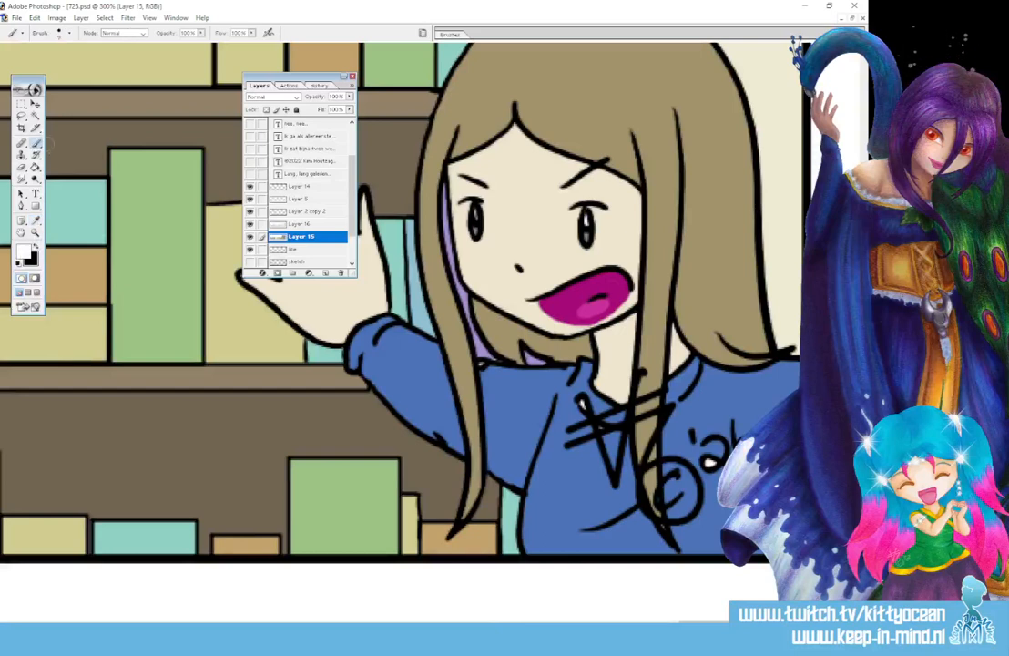
{"action": "mouse_move", "coordinate": [598, 209]}
{"action": "left_mouse_down"}
{"action": "mouse_move", "coordinate": [597, 245]}
{"action": "mouse_move", "coordinate": [586, 237]}
{"action": "left_mouse_up"}
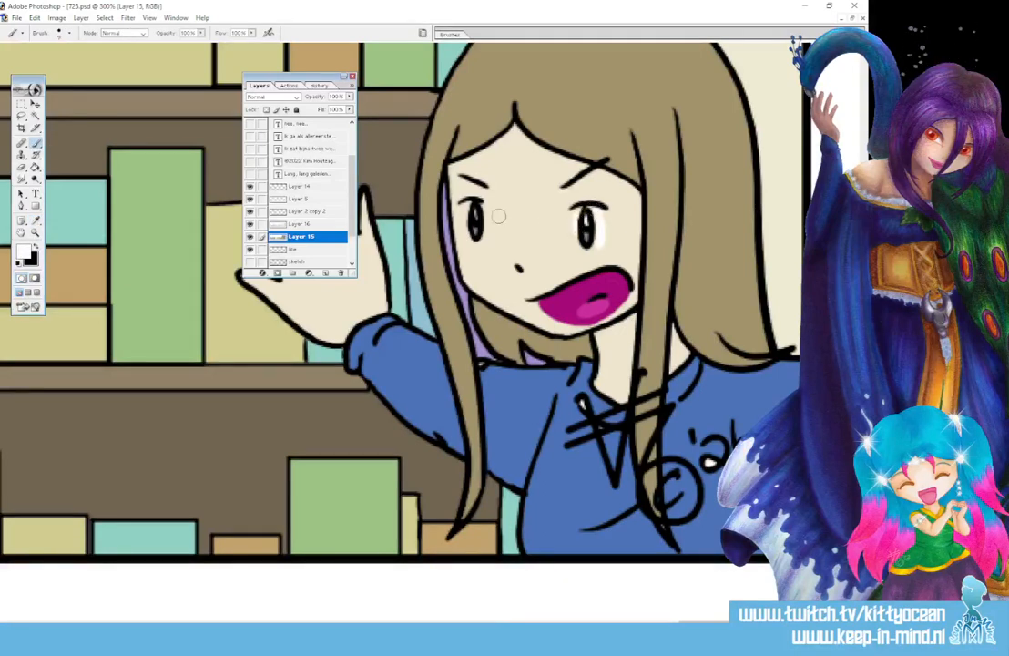
{"action": "mouse_move", "coordinate": [484, 207]}
{"action": "left_mouse_down"}
{"action": "mouse_move", "coordinate": [481, 239]}
{"action": "mouse_move", "coordinate": [465, 236]}
{"action": "left_mouse_up"}
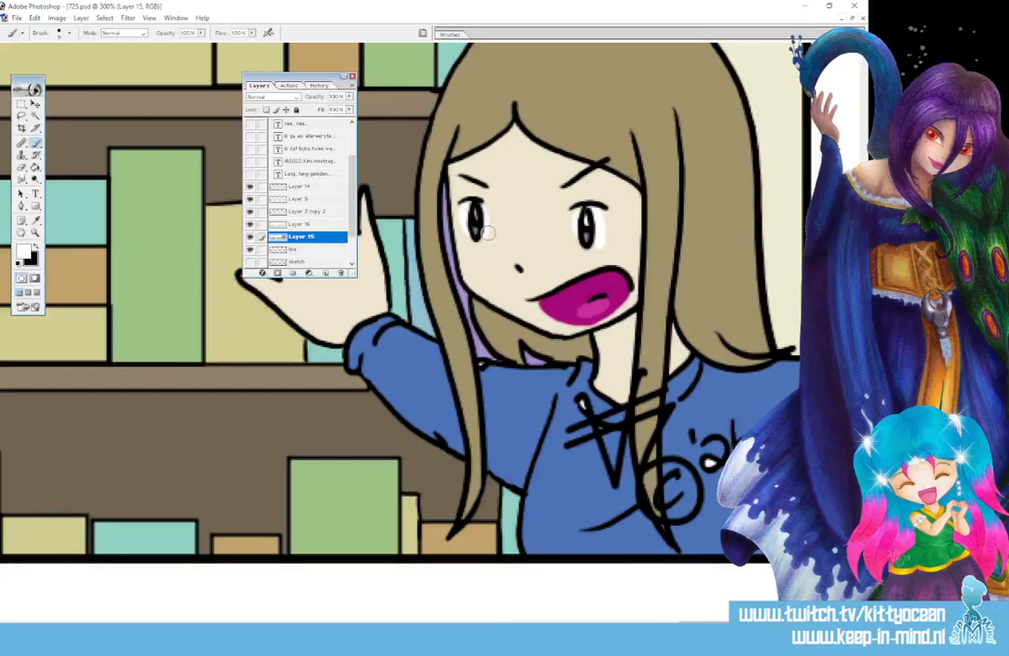
Sample the sleeve's blue and fill gaps at the shoulder, collar and signature
{"action": "left_click", "coordinate": [36, 220]}
{"action": "left_click", "coordinate": [390, 345]}
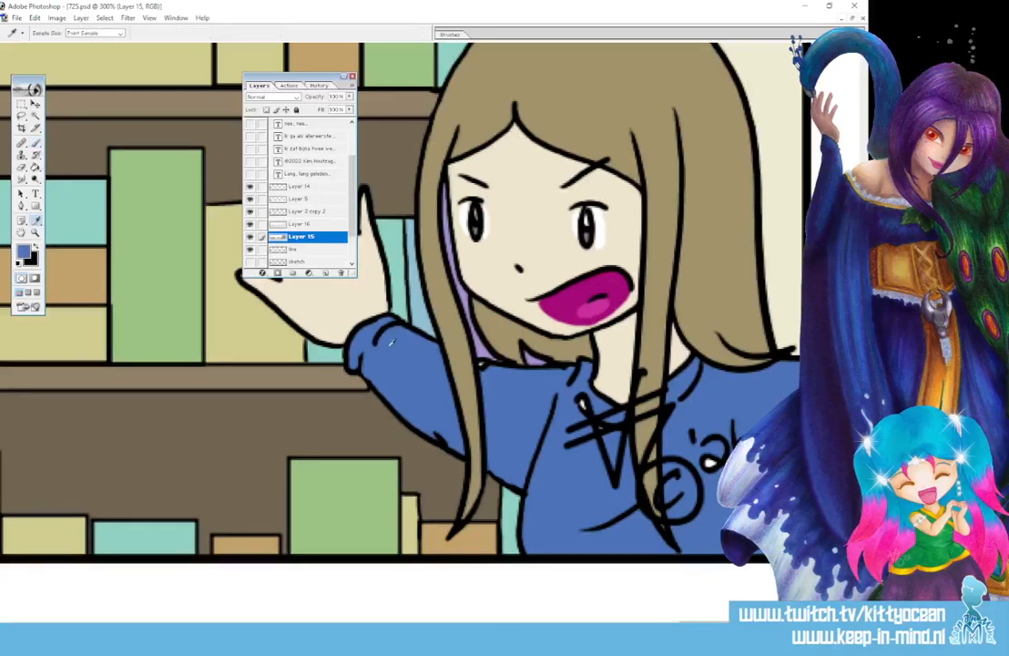
{"action": "left_click", "coordinate": [36, 143]}
{"action": "left_click_drag", "start_coordinate": [478, 365], "coordinate": [484, 370]}
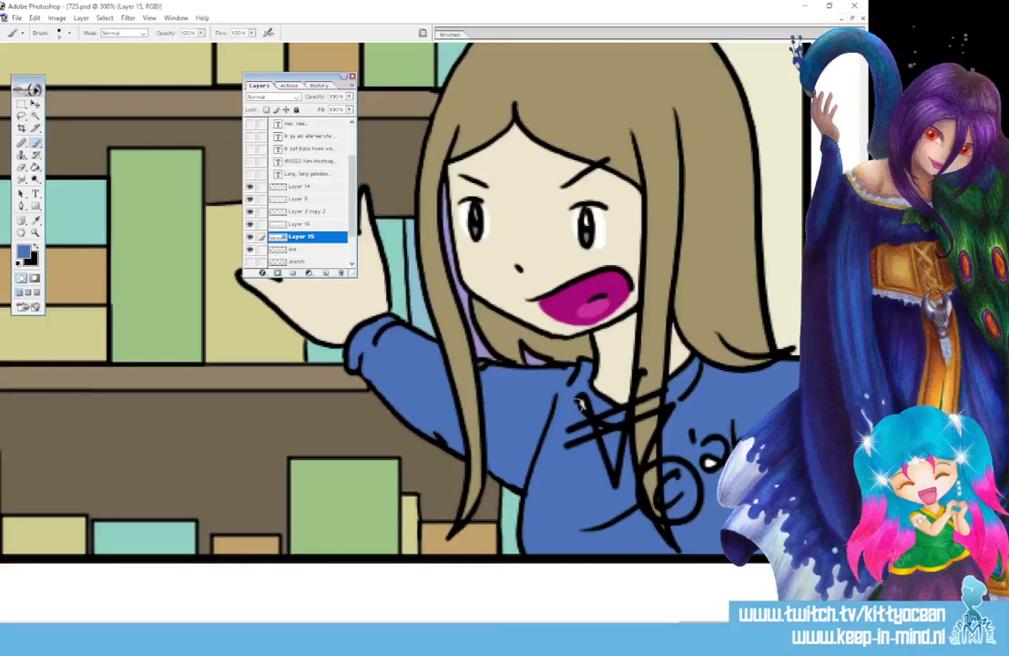
{"action": "left_click_drag", "start_coordinate": [582, 399], "coordinate": [601, 429]}
{"action": "left_click_drag", "start_coordinate": [708, 461], "coordinate": [709, 466]}
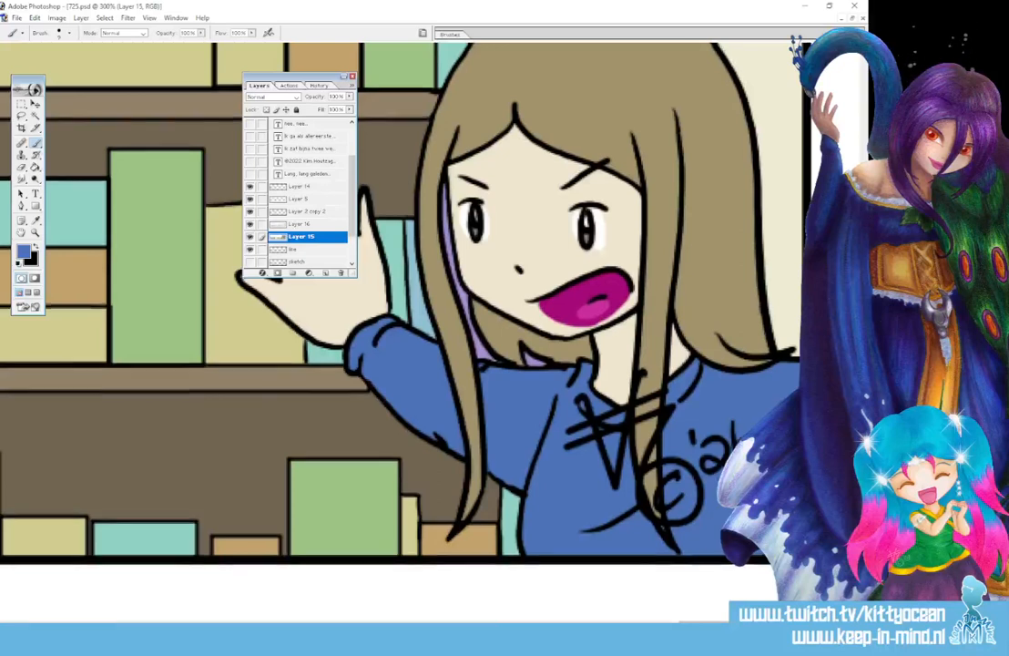
{"action": "scroll", "coordinate": [401, 327], "scroll_direction": "up", "scroll_amount": 10}
{"action": "scroll", "coordinate": [400, 328], "scroll_direction": "down", "scroll_amount": 10}
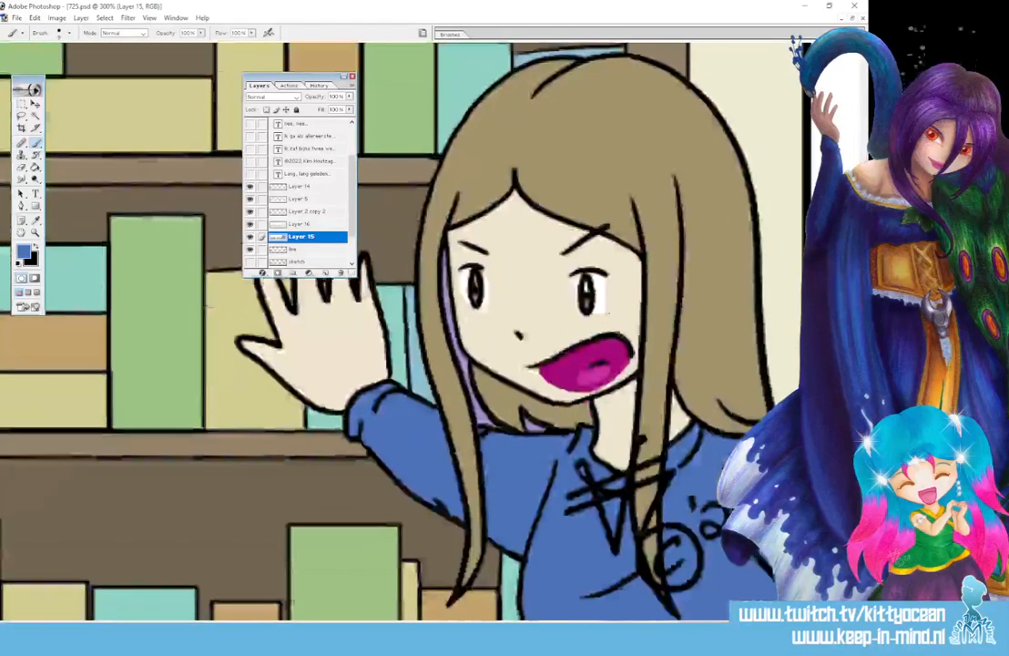
Sample the bookshelf's teal as the brush colour
{"action": "key", "text": "i"}
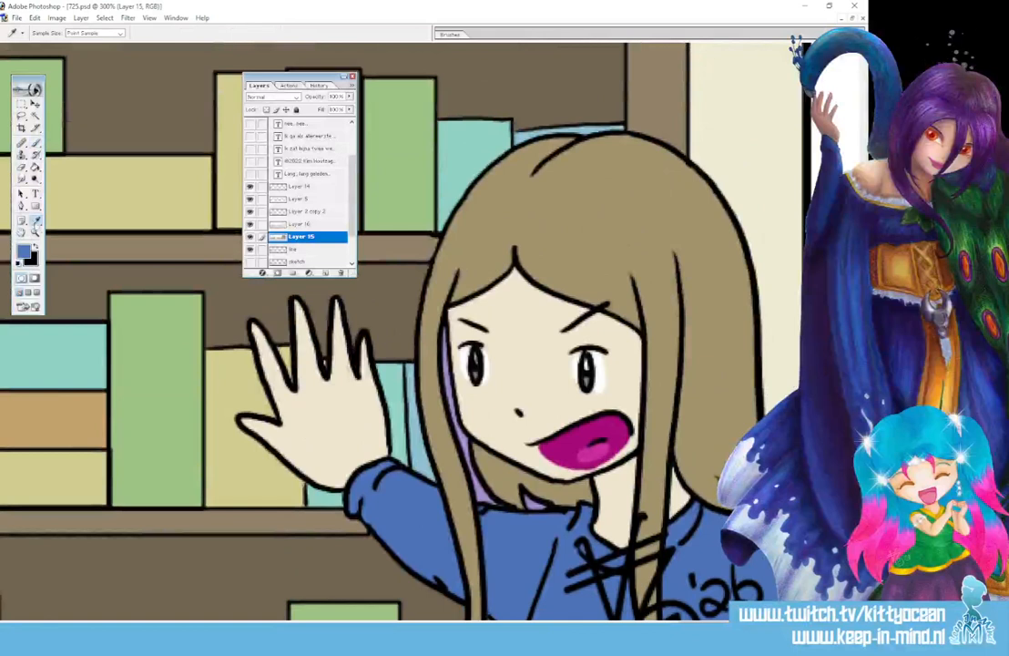
{"action": "left_click", "coordinate": [398, 392]}
{"action": "left_click", "coordinate": [36, 141]}
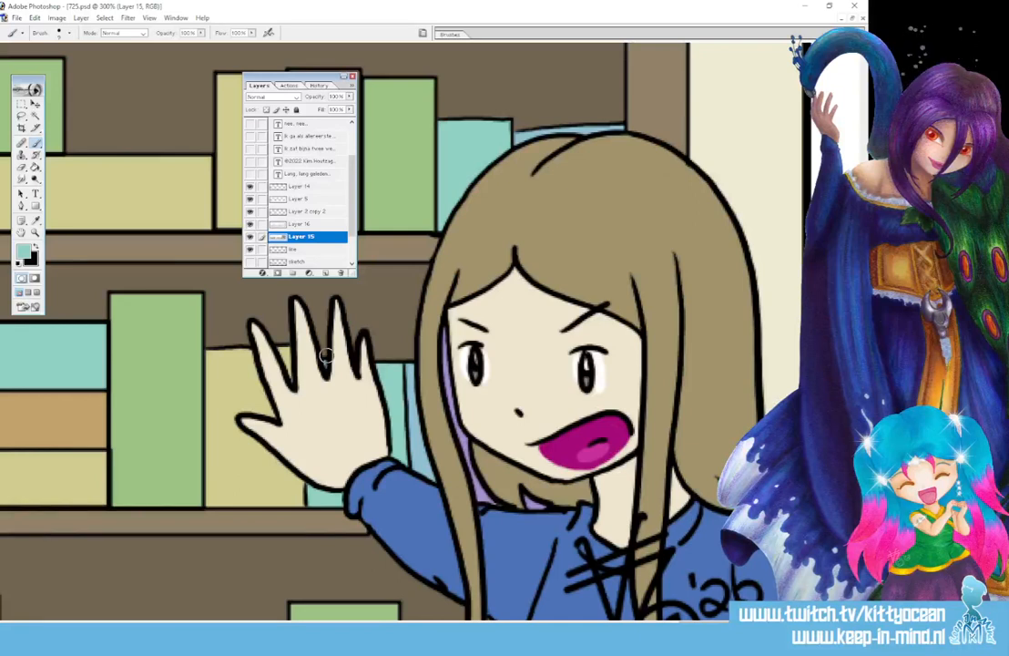
Duplicate Layer 15 as Layer 15 copy and select the Burn tool at Midtones, 5%
{"action": "key", "text": "ctrl+minus"}
{"action": "key", "text": "ctrl+minus"}
{"action": "key", "text": "ctrl+minus"}
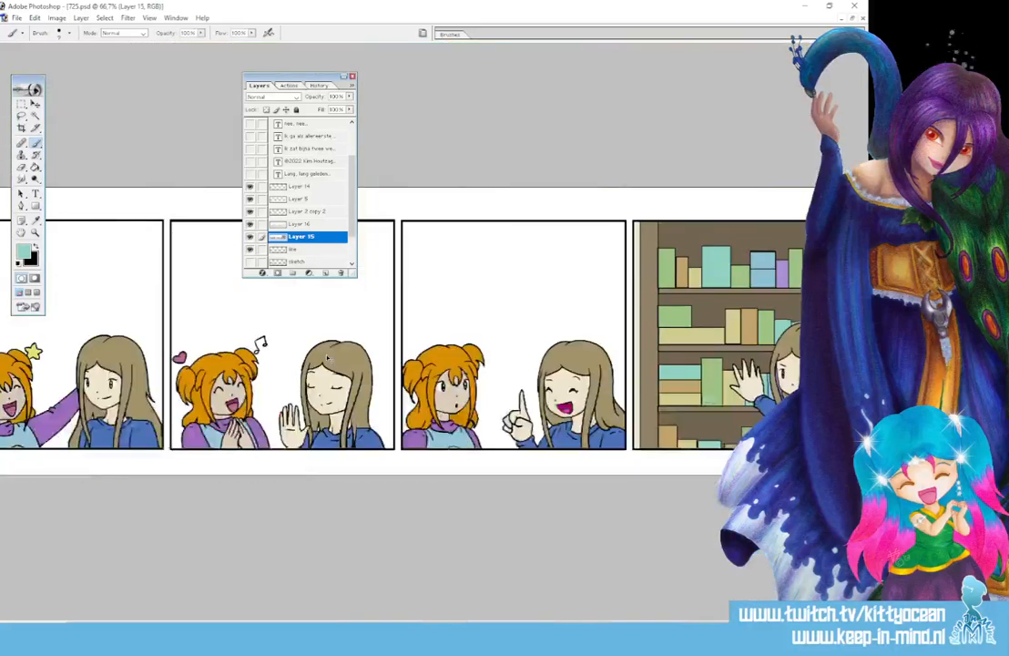
{"action": "key", "text": "ctrl+minus"}
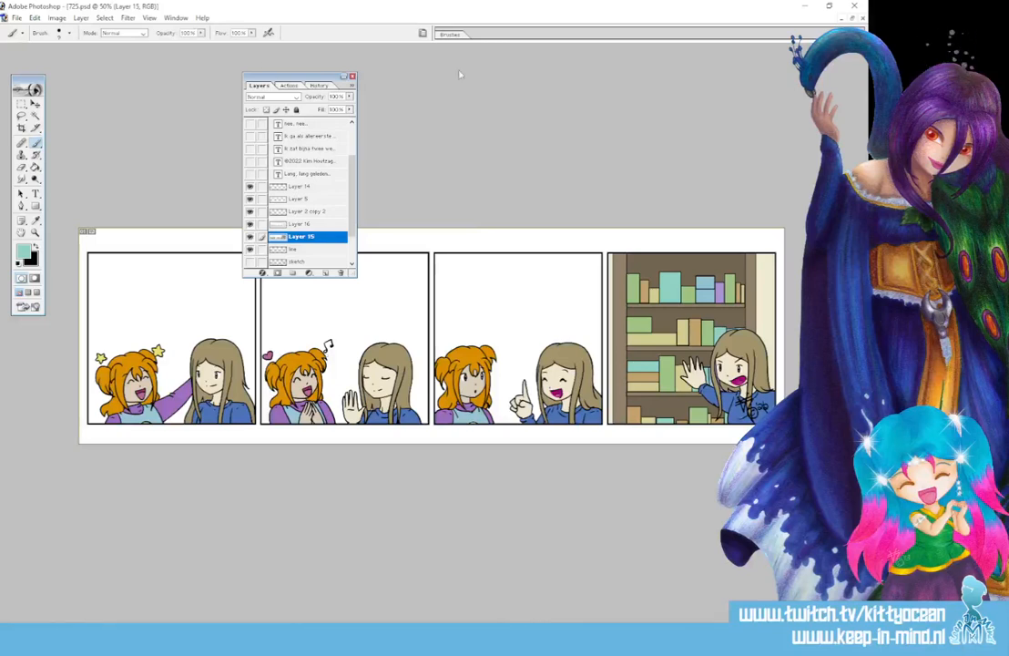
{"action": "left_click_drag", "start_coordinate": [275, 79], "coordinate": [651, 71]}
{"action": "right_click", "coordinate": [685, 230]}
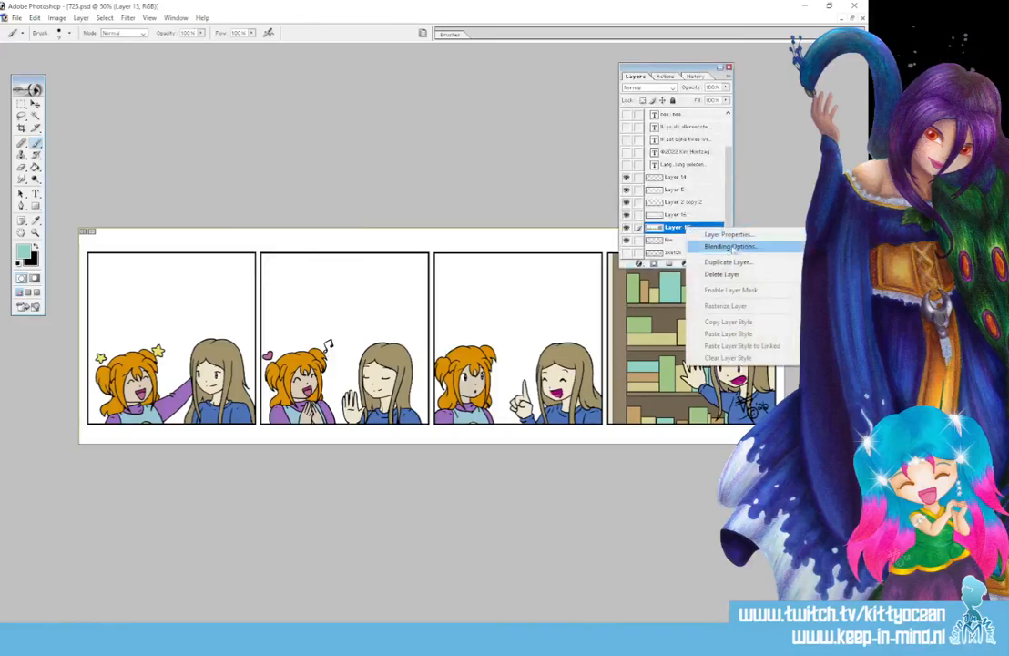
{"action": "left_click", "coordinate": [715, 261]}
{"action": "key", "text": "Return"}
{"action": "key", "text": "o"}
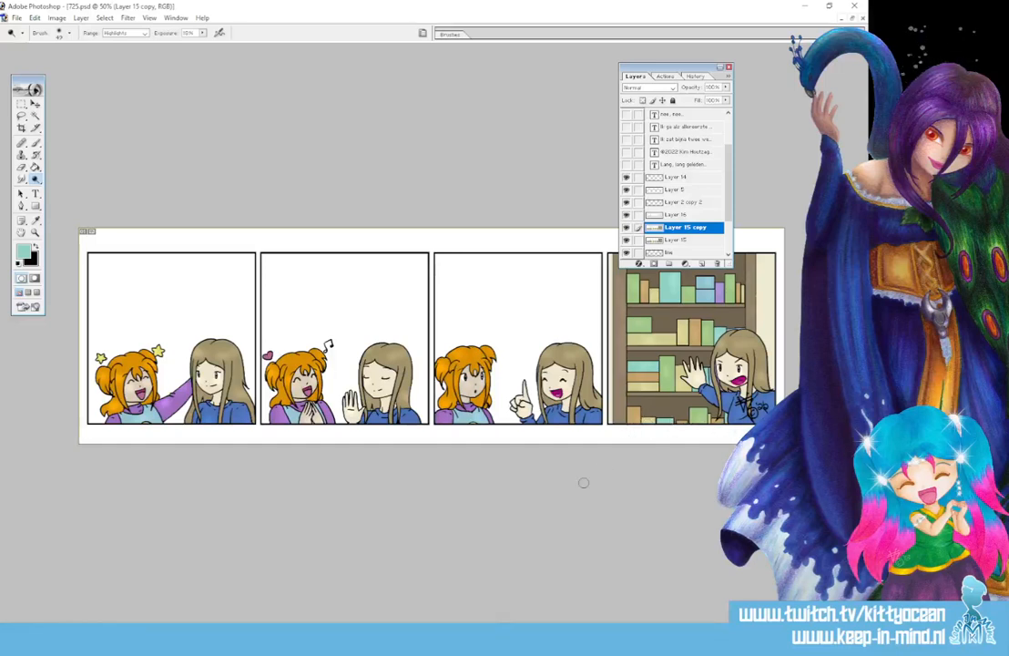
{"action": "left_click_drag", "start_coordinate": [35, 179], "coordinate": [87, 172]}
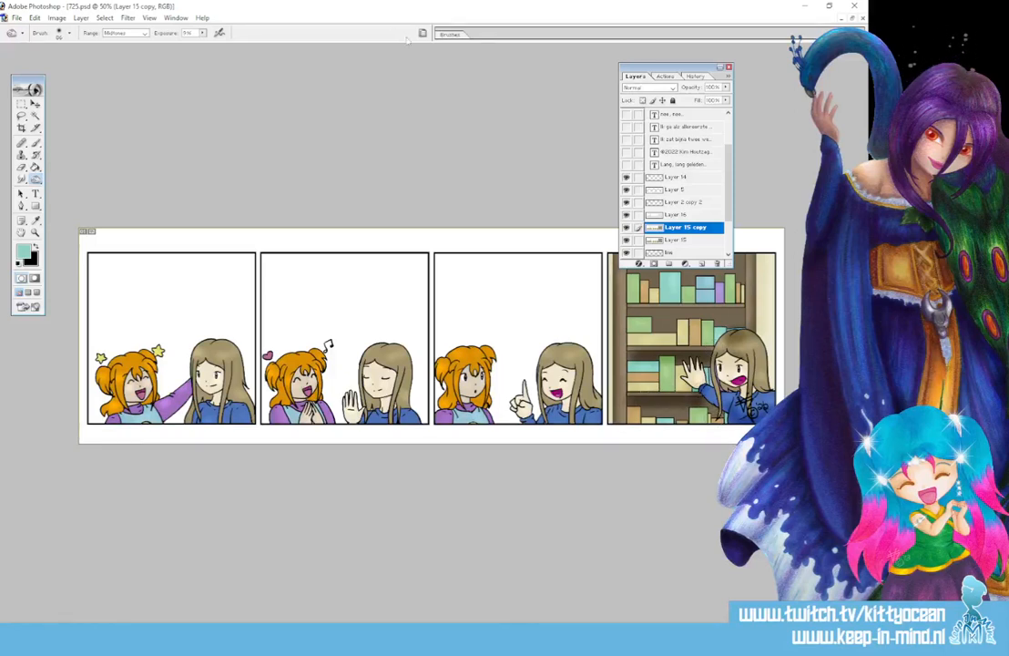
Burn darker shading onto the girls' hair, skin and sweaters in panels two and three
{"action": "left_click_drag", "start_coordinate": [407, 38], "coordinate": [407, 40]}
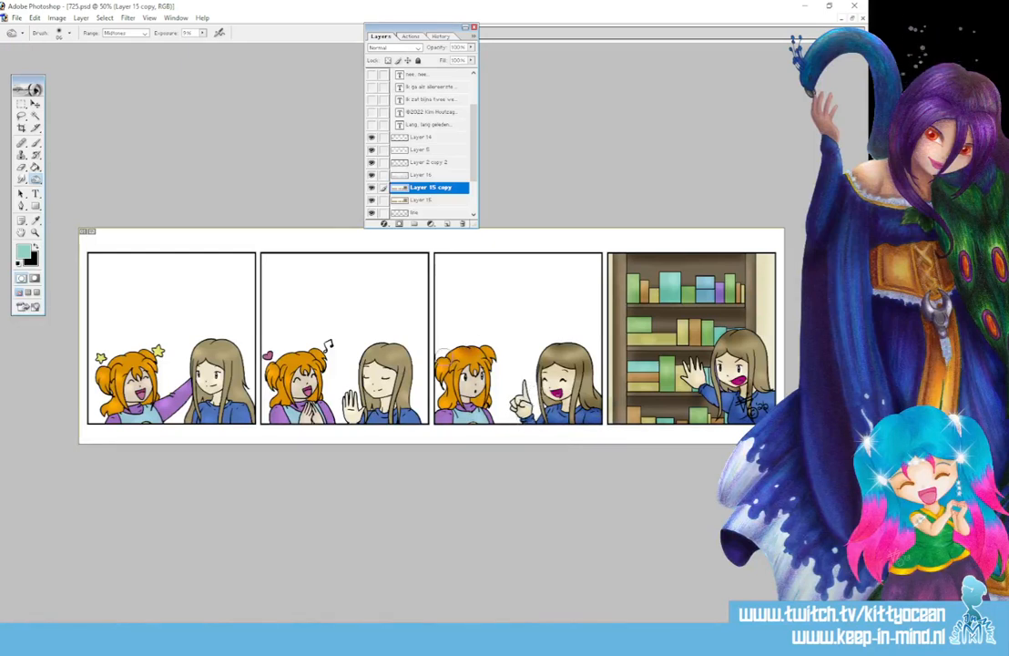
{"action": "left_click_drag", "start_coordinate": [443, 392], "coordinate": [485, 397]}
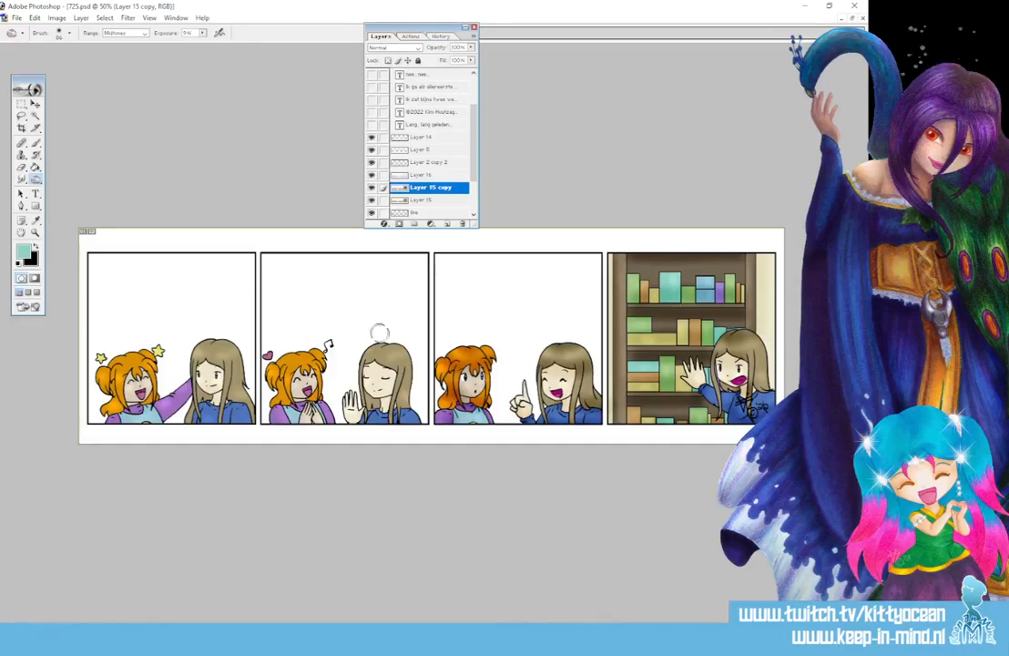
{"action": "mouse_move", "coordinate": [372, 370]}
{"action": "left_mouse_down"}
{"action": "mouse_move", "coordinate": [403, 368]}
{"action": "mouse_move", "coordinate": [377, 369]}
{"action": "left_mouse_up"}
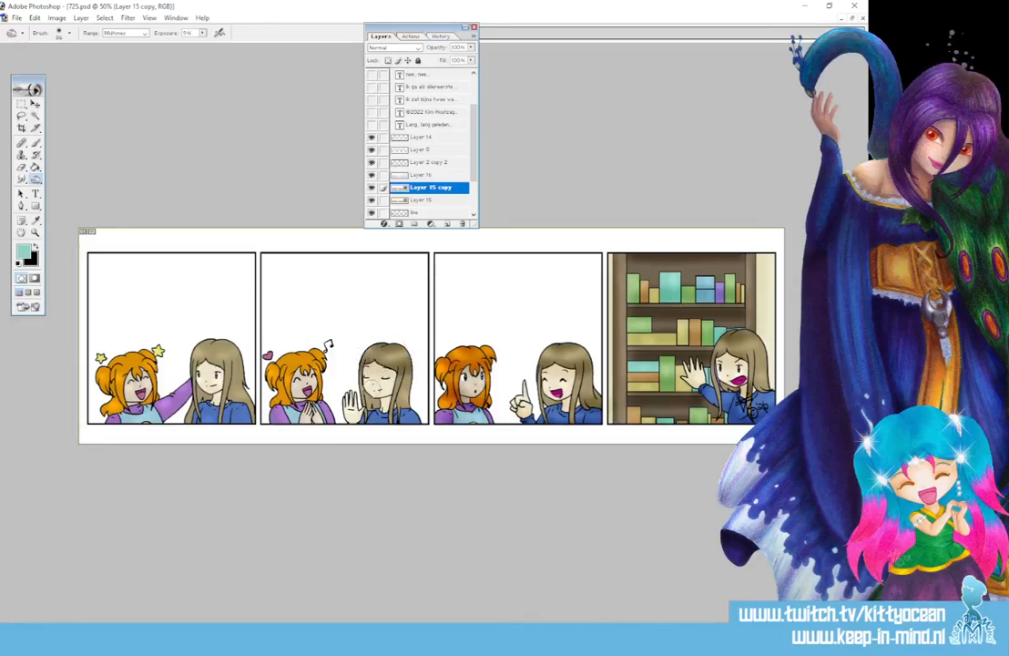
{"action": "mouse_move", "coordinate": [380, 428]}
{"action": "left_mouse_down"}
{"action": "mouse_move", "coordinate": [387, 407]}
{"action": "mouse_move", "coordinate": [409, 404]}
{"action": "mouse_move", "coordinate": [412, 442]}
{"action": "left_mouse_up"}
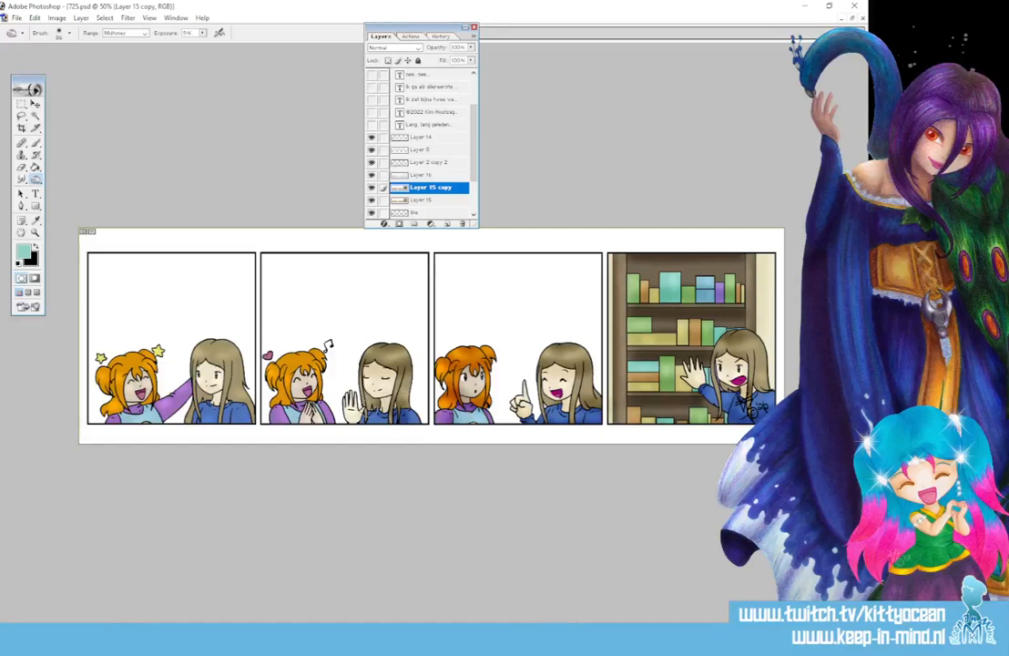
{"action": "left_click_drag", "start_coordinate": [304, 351], "coordinate": [301, 360]}
{"action": "mouse_move", "coordinate": [277, 406]}
{"action": "left_mouse_down"}
{"action": "mouse_move", "coordinate": [301, 402]}
{"action": "mouse_move", "coordinate": [281, 416]}
{"action": "left_mouse_up"}
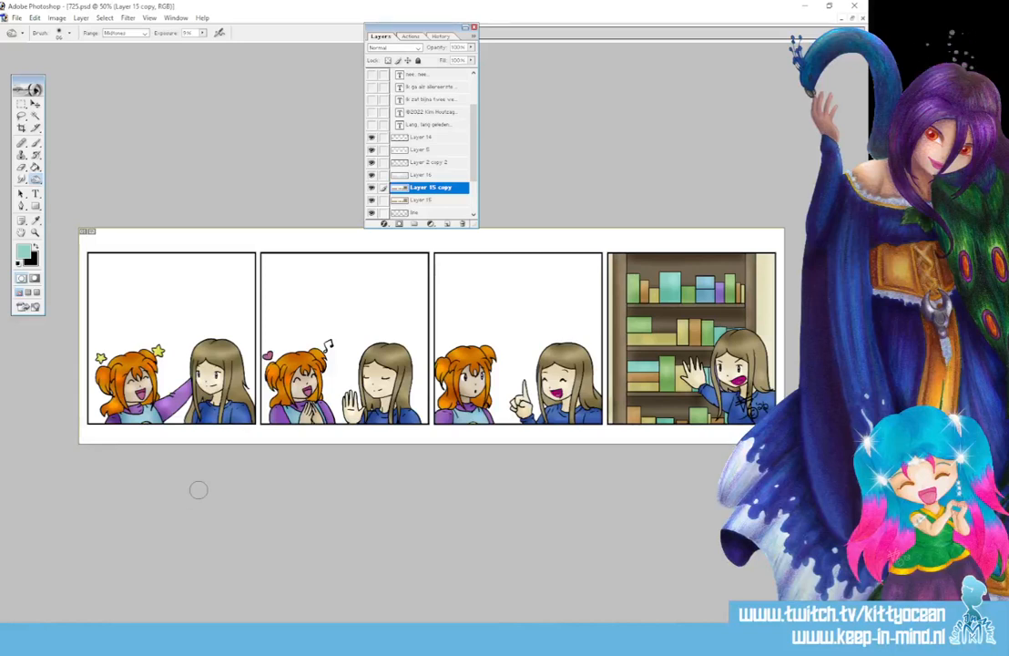
Magic Wand-select the first panels' white backgrounds and refine with the Lasso
{"action": "key", "text": "w"}
{"action": "left_click", "coordinate": [206, 299]}
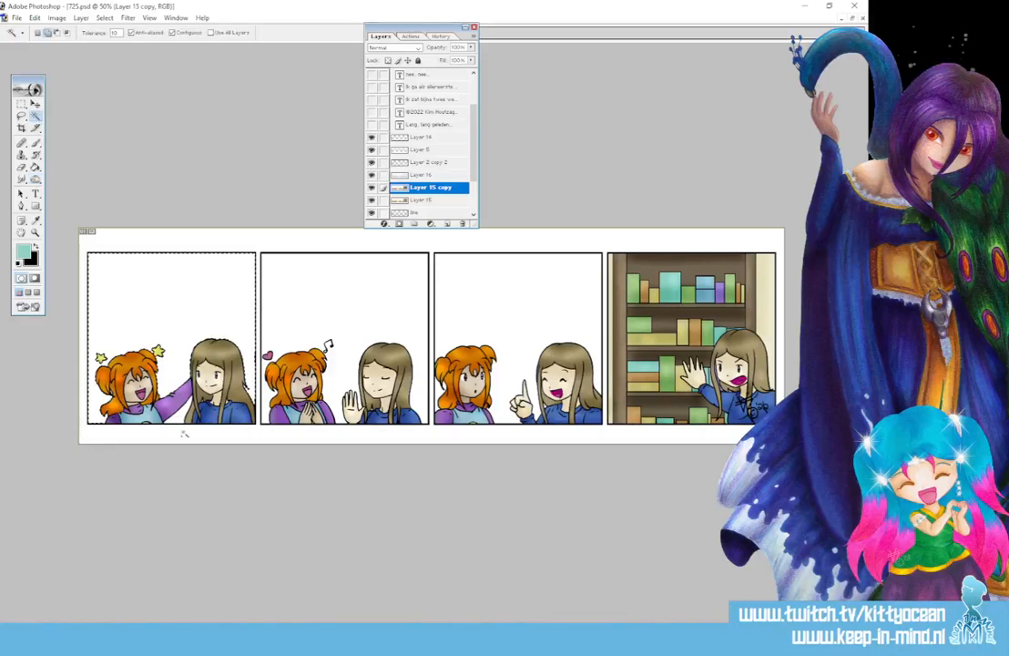
{"action": "left_click", "coordinate": [265, 397]}
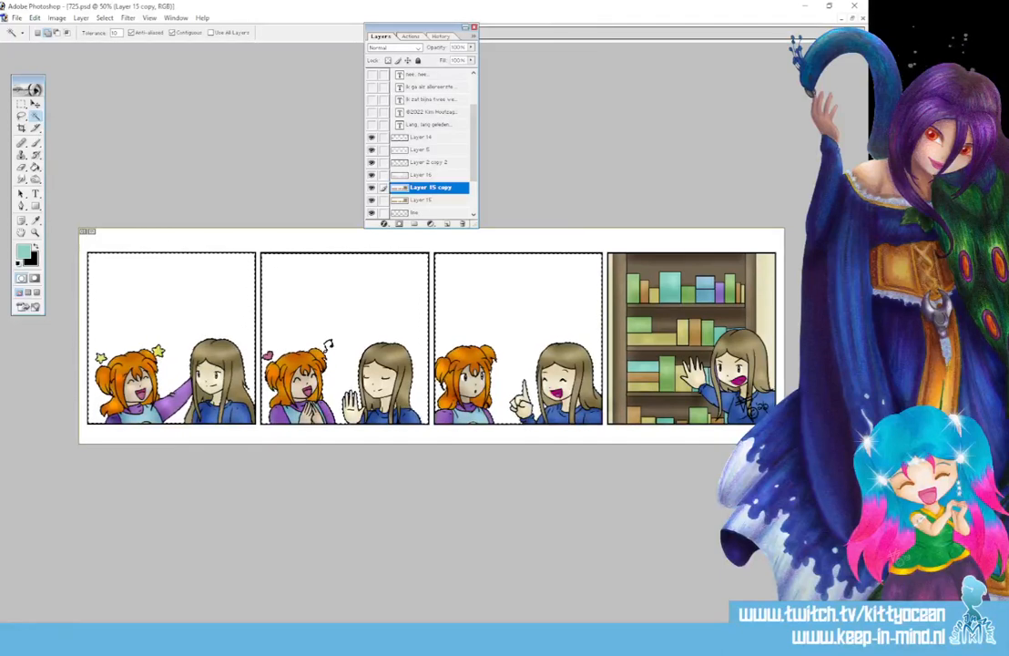
{"action": "key", "text": "ctrl+plus"}
{"action": "key", "text": "ctrl+plus"}
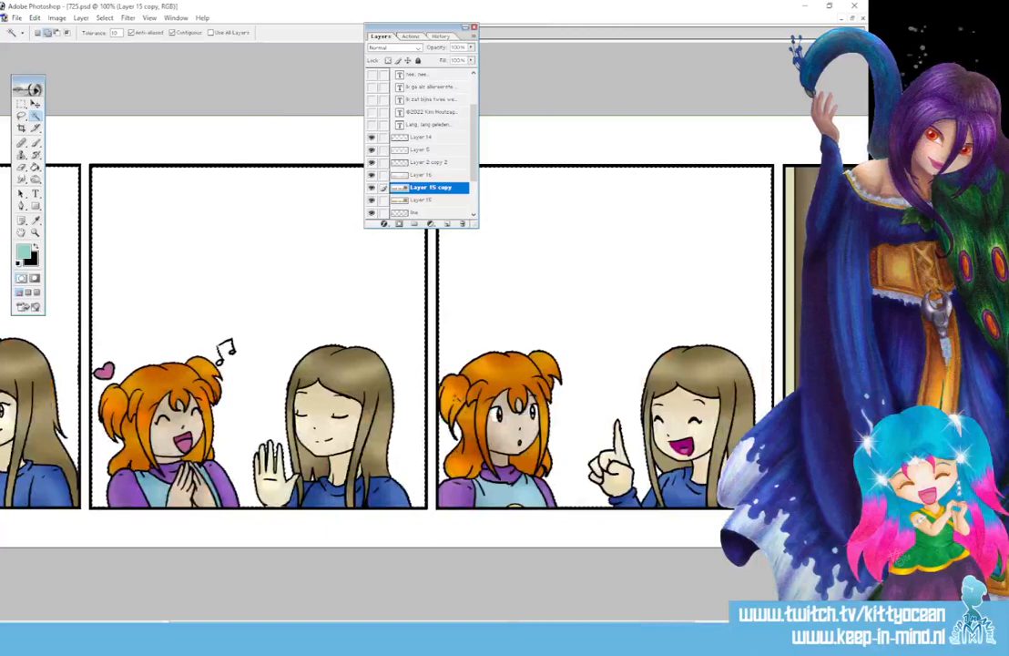
{"action": "key", "text": "l"}
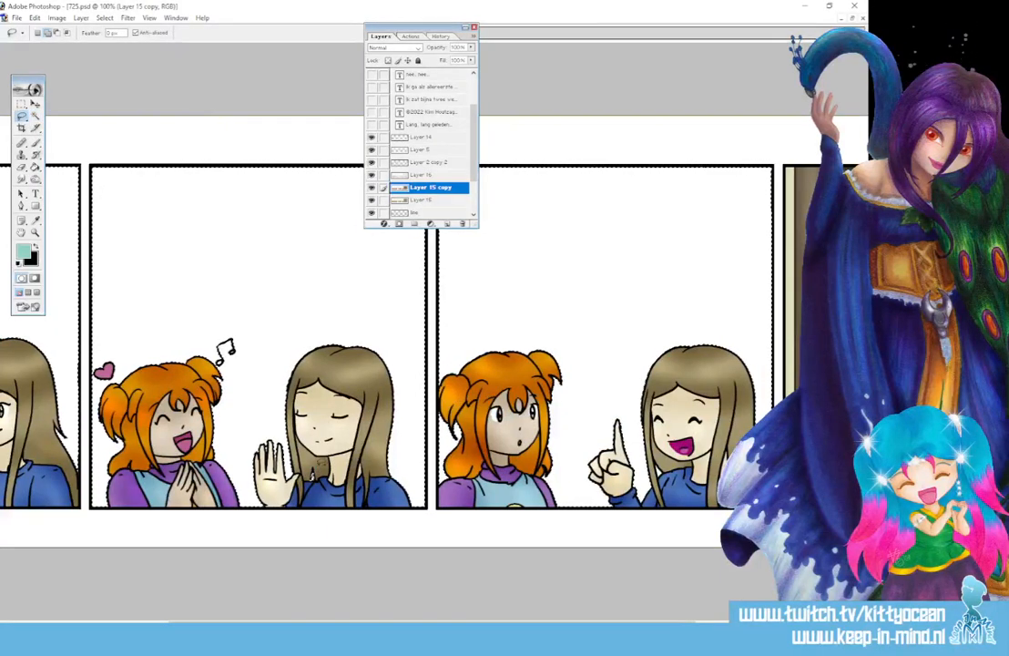
{"action": "scroll", "coordinate": [386, 337], "scroll_direction": "left", "scroll_amount": 5}
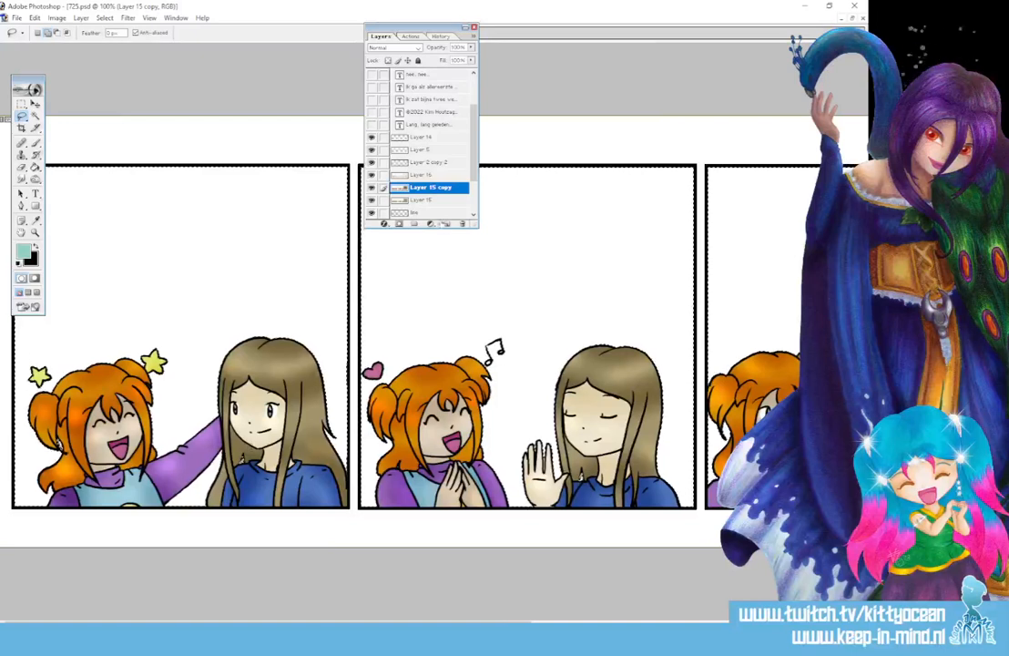
Fill the selected backgrounds with teal on a new Layer 17 and check the edges
{"action": "key", "text": "ctrl+shift+alt+n"}
{"action": "key", "text": "g"}
{"action": "left_click", "coordinate": [136, 287]}
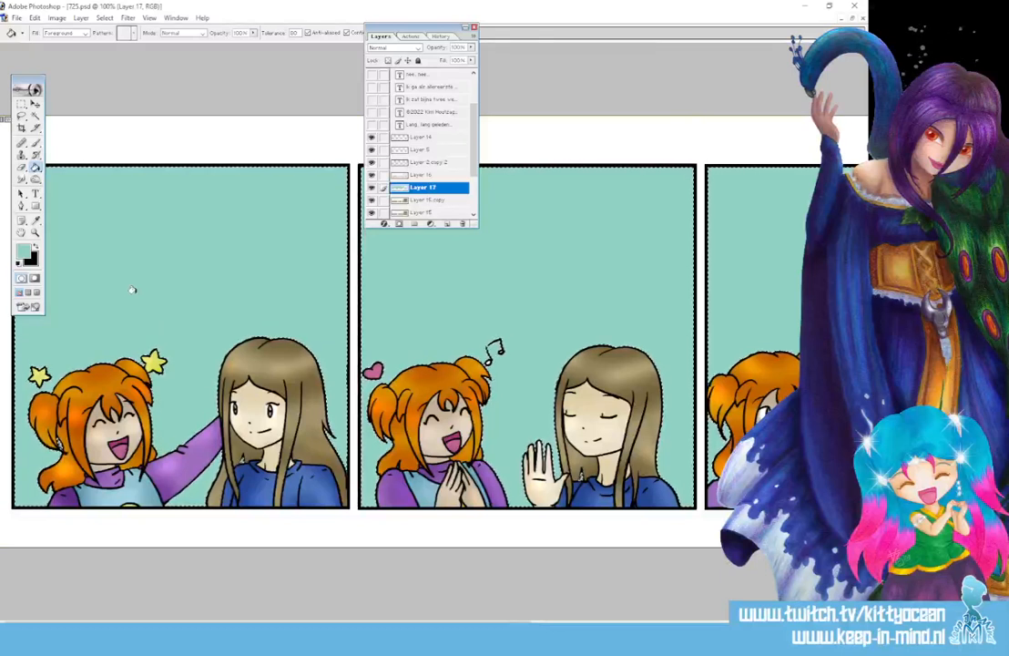
{"action": "key", "text": "ctrl+minus"}
{"action": "key", "text": "ctrl+minus"}
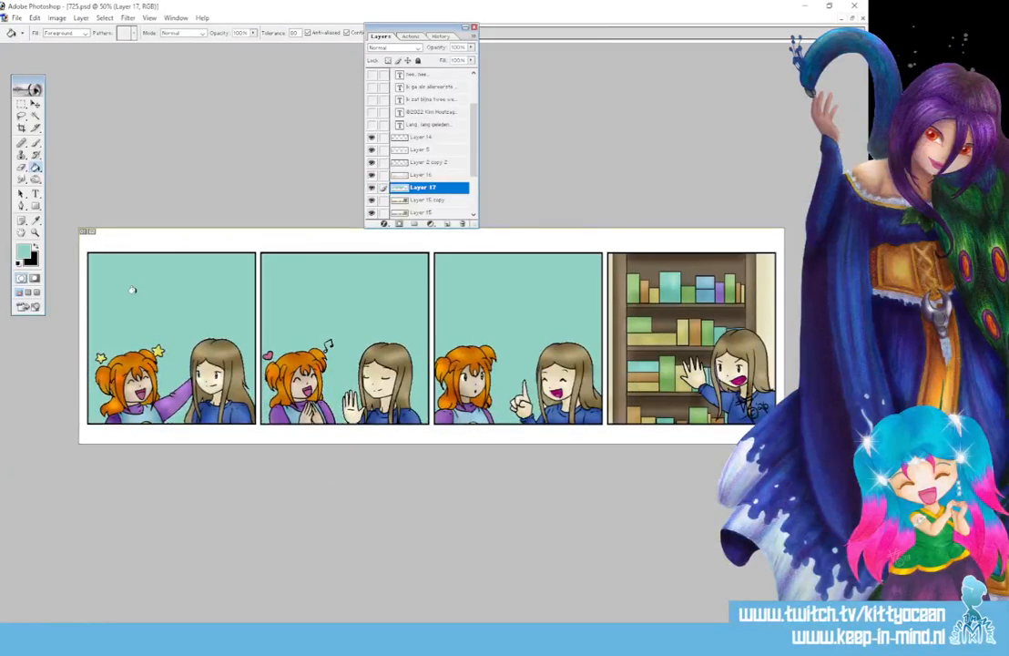
{"action": "key", "text": "ctrl+plus"}
{"action": "key", "text": "ctrl+plus"}
{"action": "key", "text": "ctrl+plus"}
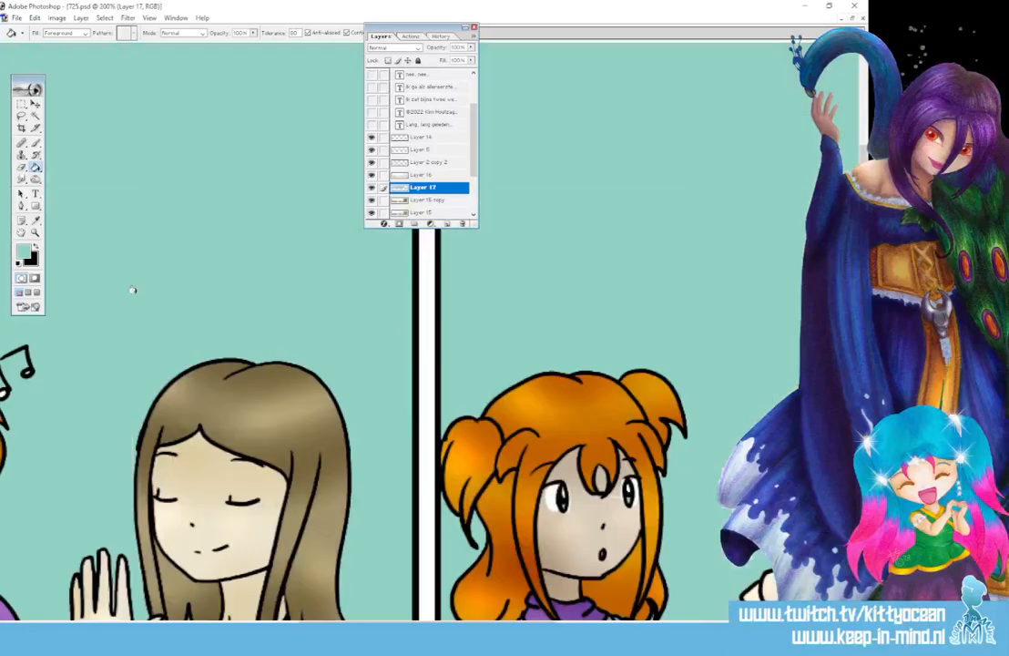
{"action": "left_click_drag", "start_coordinate": [532, 628], "coordinate": [762, 628]}
{"action": "scroll", "coordinate": [533, 364], "scroll_direction": "down", "scroll_amount": 2}
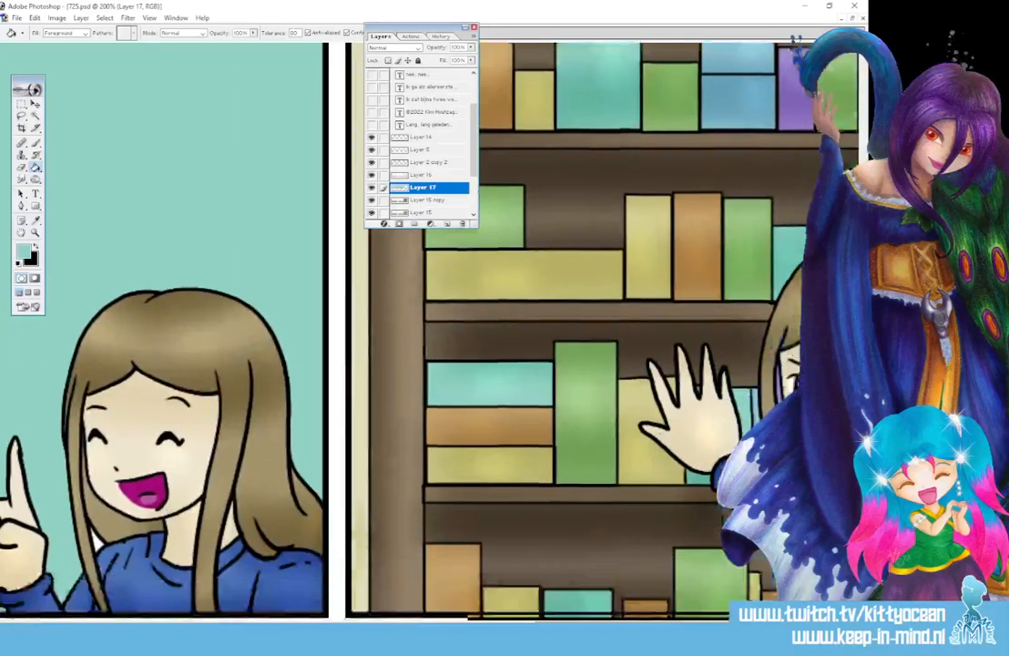
{"action": "key", "text": "b"}
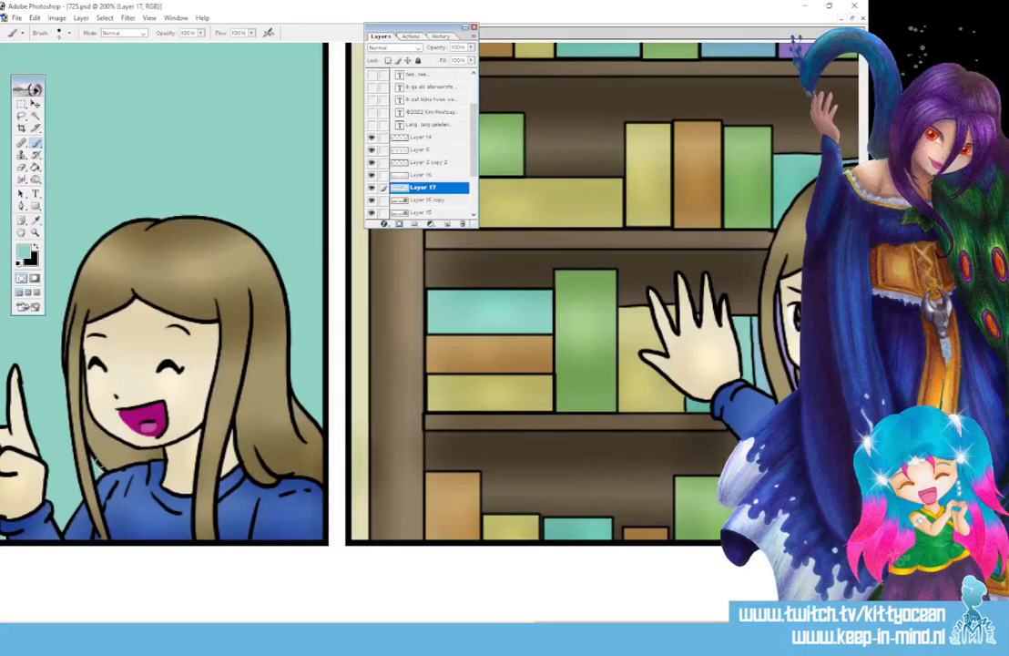
{"action": "key", "text": "ctrl+minus"}
{"action": "key", "text": "ctrl+minus"}
{"action": "key", "text": "ctrl+minus"}
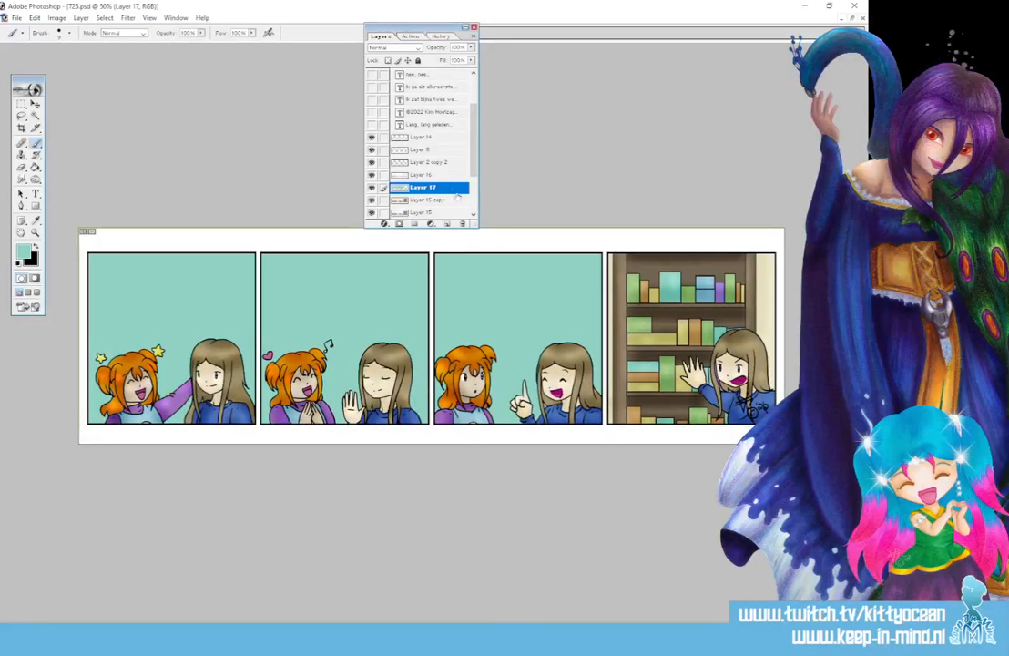
Add a Gradient Overlay to Layer 17 using a white-to-green preset
{"action": "double_click", "coordinate": [457, 193]}
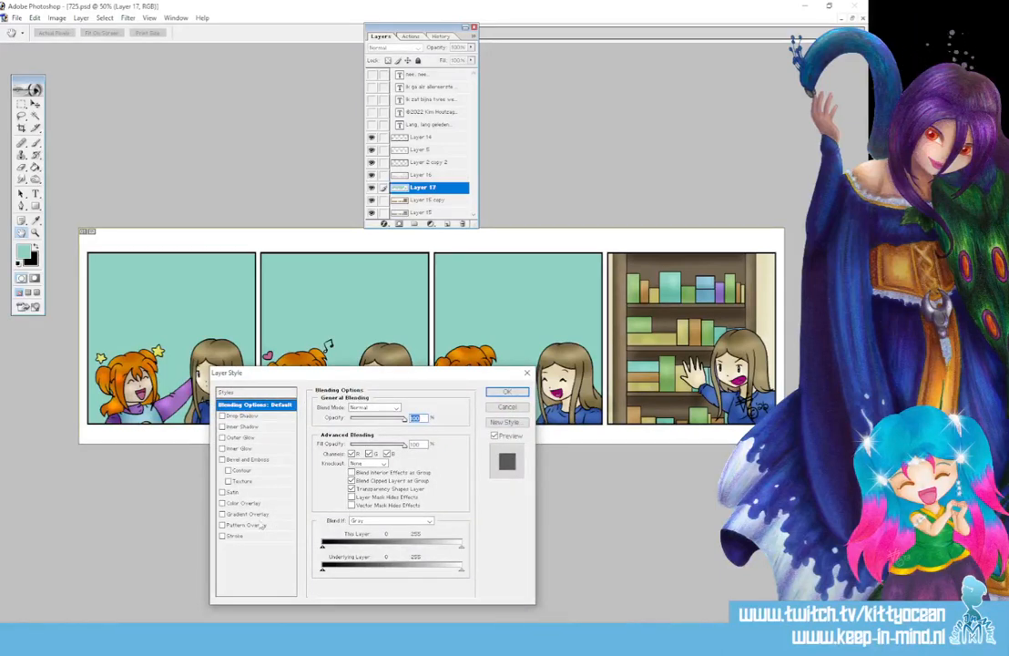
{"action": "left_click", "coordinate": [248, 514]}
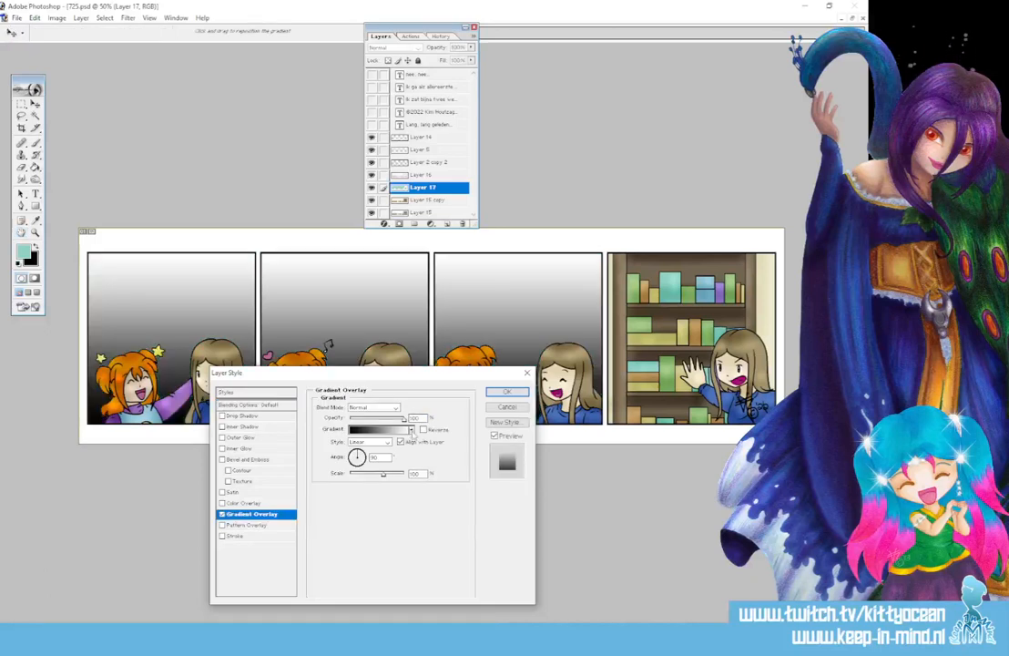
{"action": "left_click", "coordinate": [411, 429]}
{"action": "left_click", "coordinate": [388, 303]}
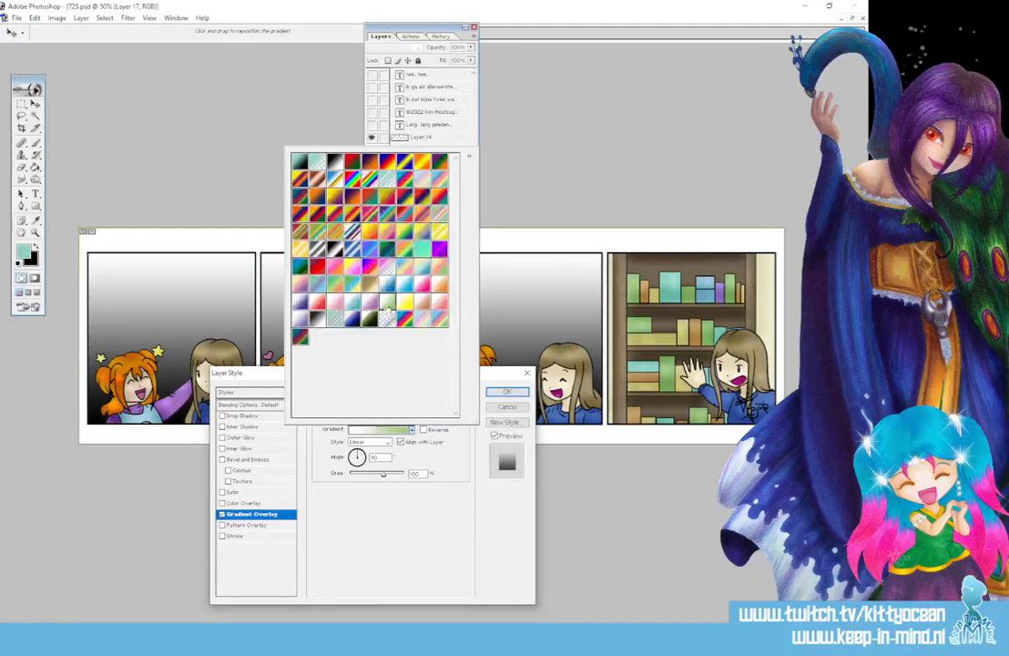
{"action": "left_click", "coordinate": [412, 520]}
Set the gradient's right stop to the teal foreground colour and apply the style
{"action": "left_click", "coordinate": [383, 429]}
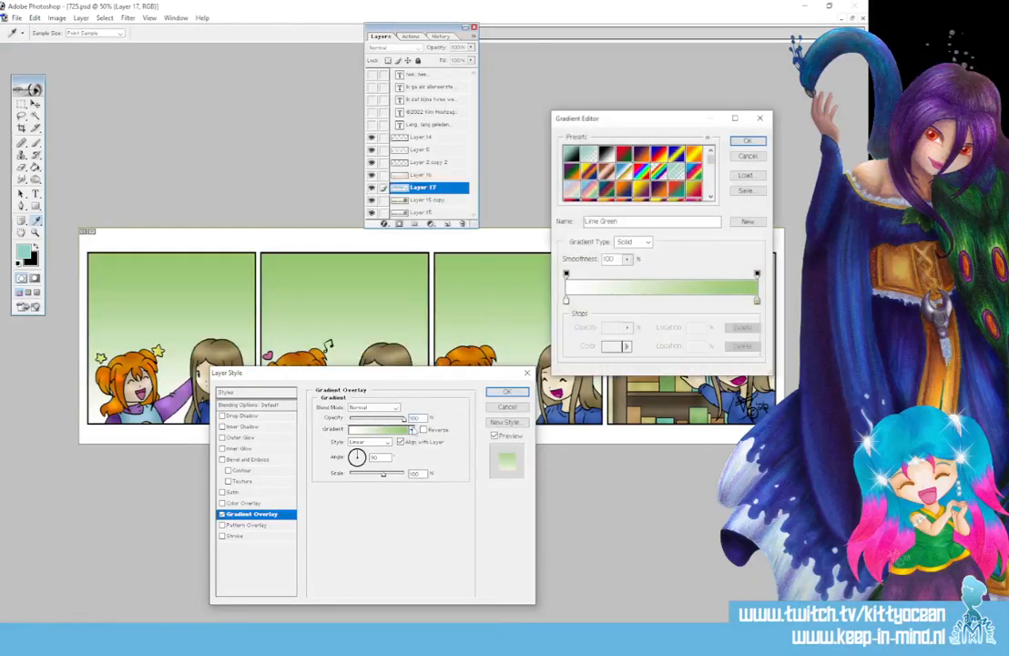
{"action": "left_click", "coordinate": [756, 300]}
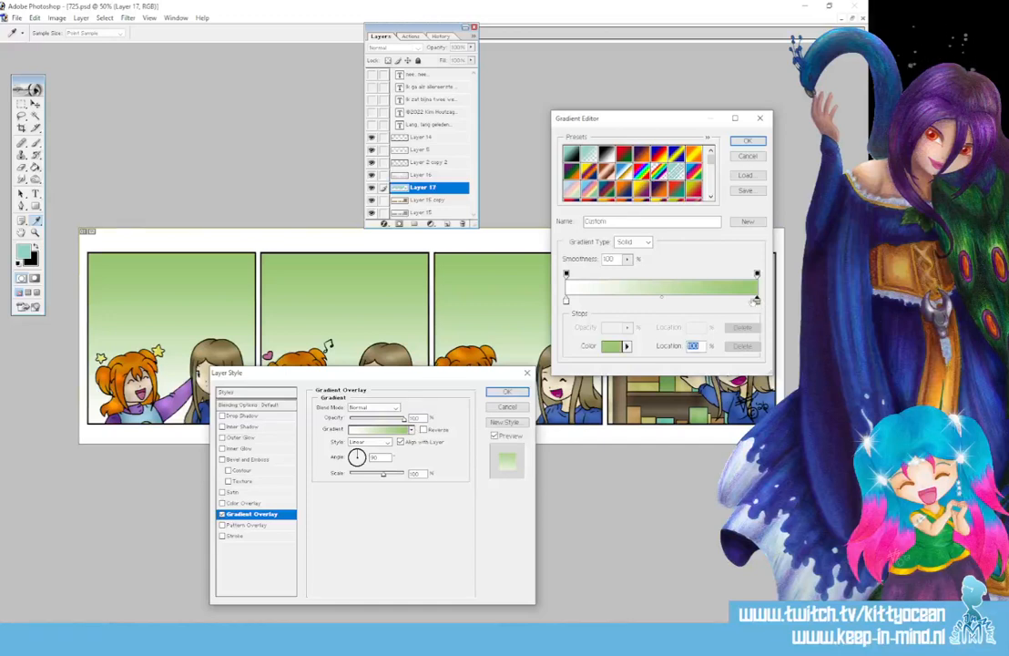
{"action": "left_click", "coordinate": [613, 346]}
{"action": "left_click", "coordinate": [27, 254]}
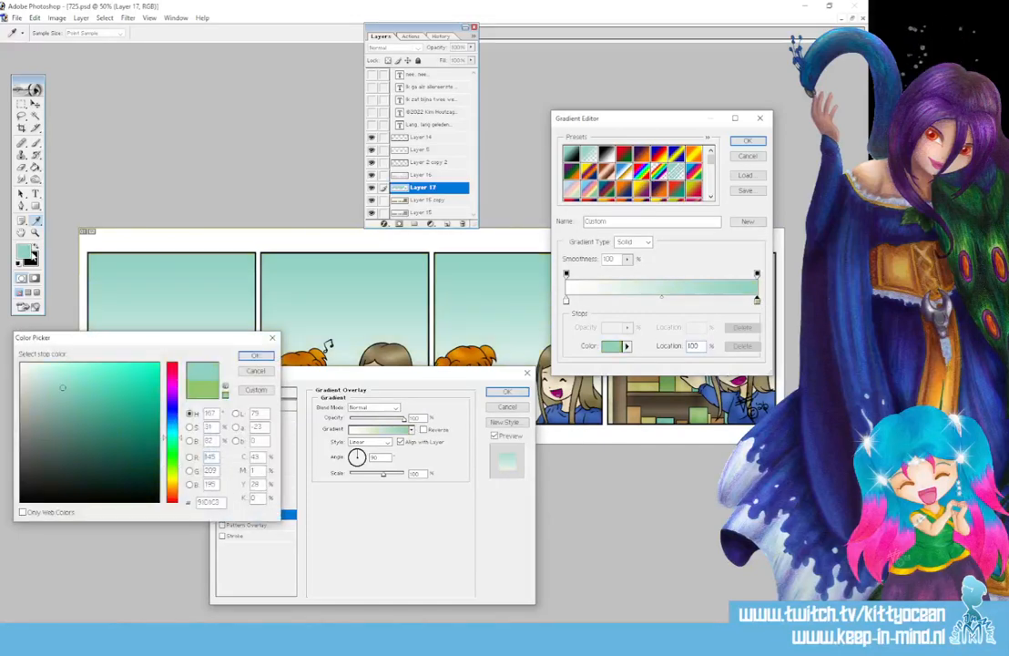
{"action": "left_click", "coordinate": [256, 356]}
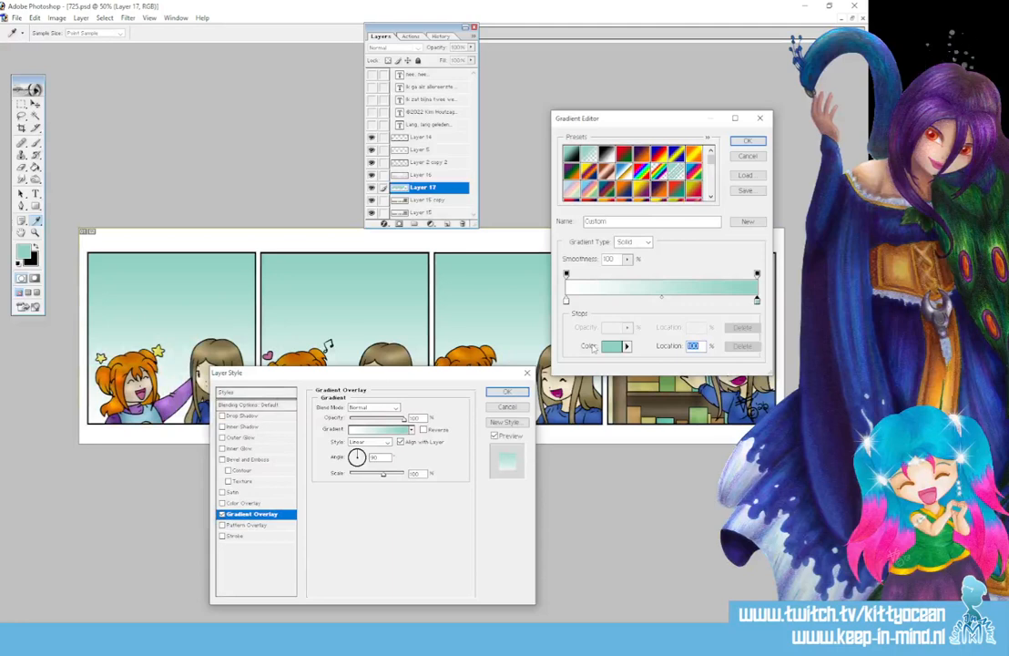
{"action": "left_click", "coordinate": [746, 144]}
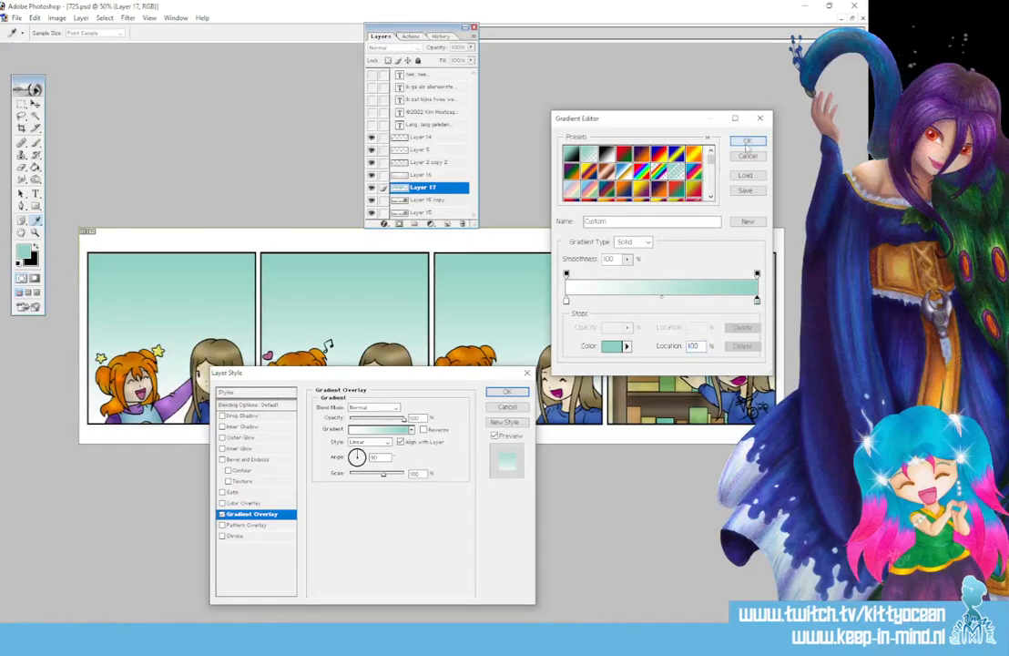
{"action": "left_click", "coordinate": [748, 141]}
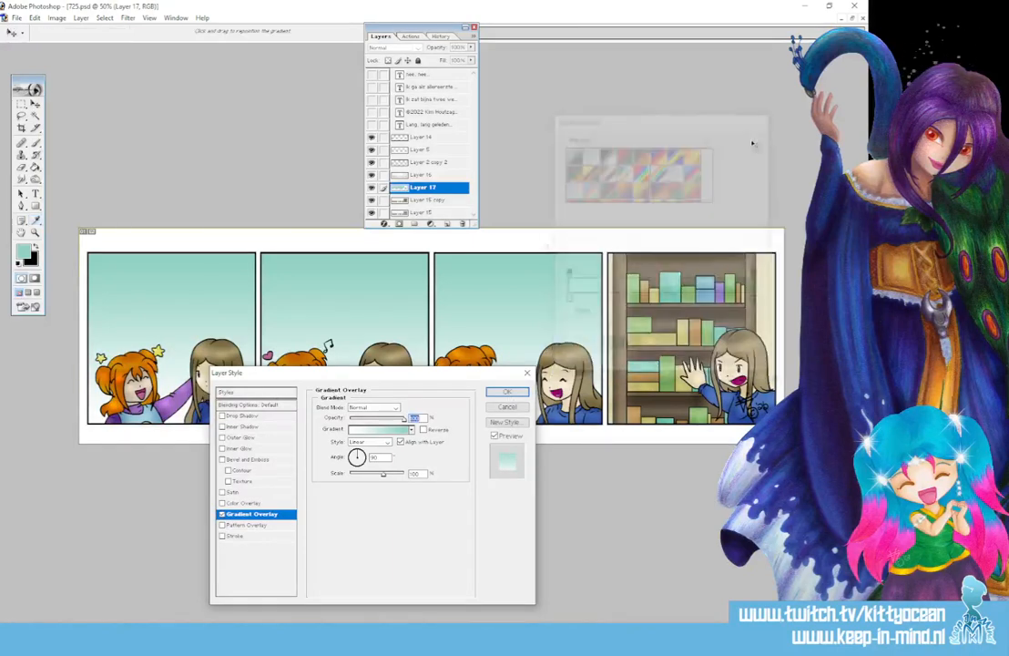
{"action": "left_click", "coordinate": [506, 392]}
Lower Layer 17's opacity to about 42%
{"action": "left_click", "coordinate": [471, 48]}
{"action": "left_click_drag", "start_coordinate": [472, 60], "coordinate": [441, 62]}
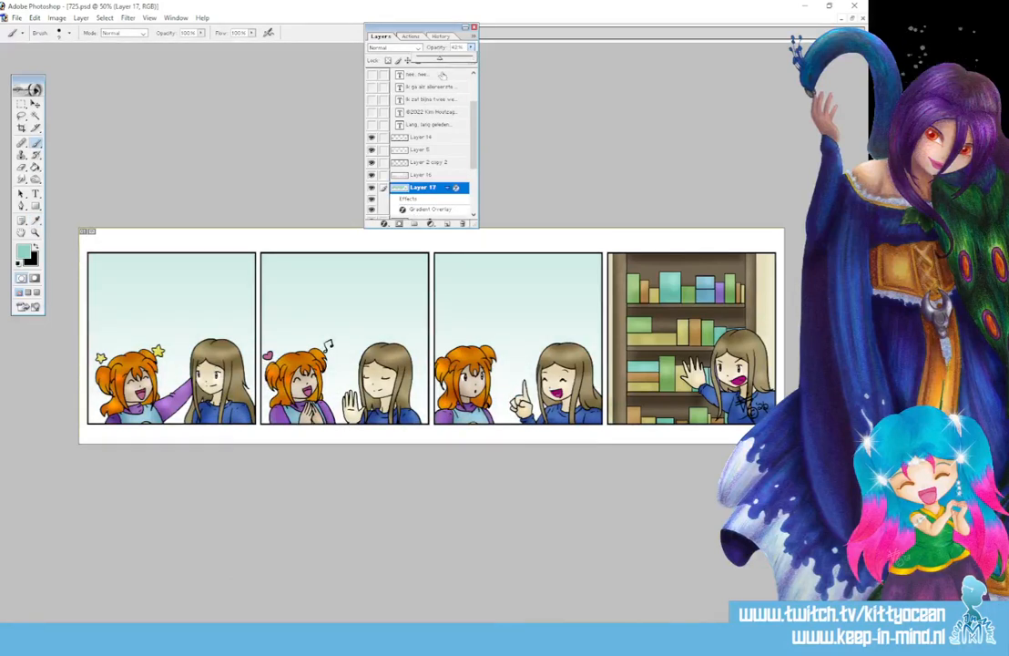
{"action": "left_click", "coordinate": [443, 76]}
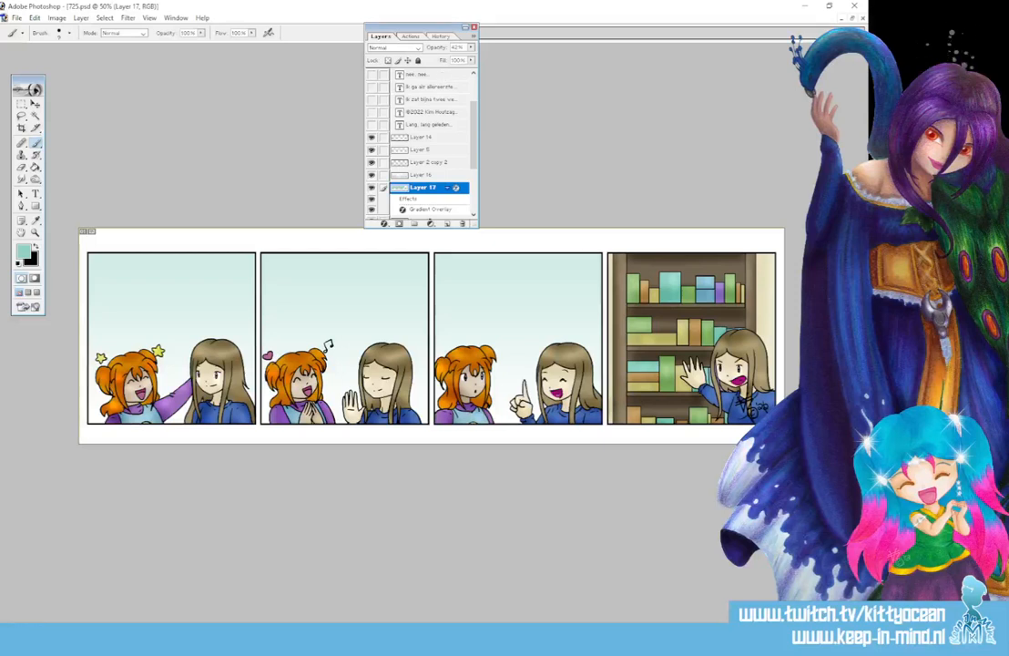
Make the 725 title layer visible
{"action": "left_click_drag", "start_coordinate": [372, 125], "coordinate": [373, 51]}
{"action": "left_click_drag", "start_coordinate": [473, 113], "coordinate": [474, 81]}
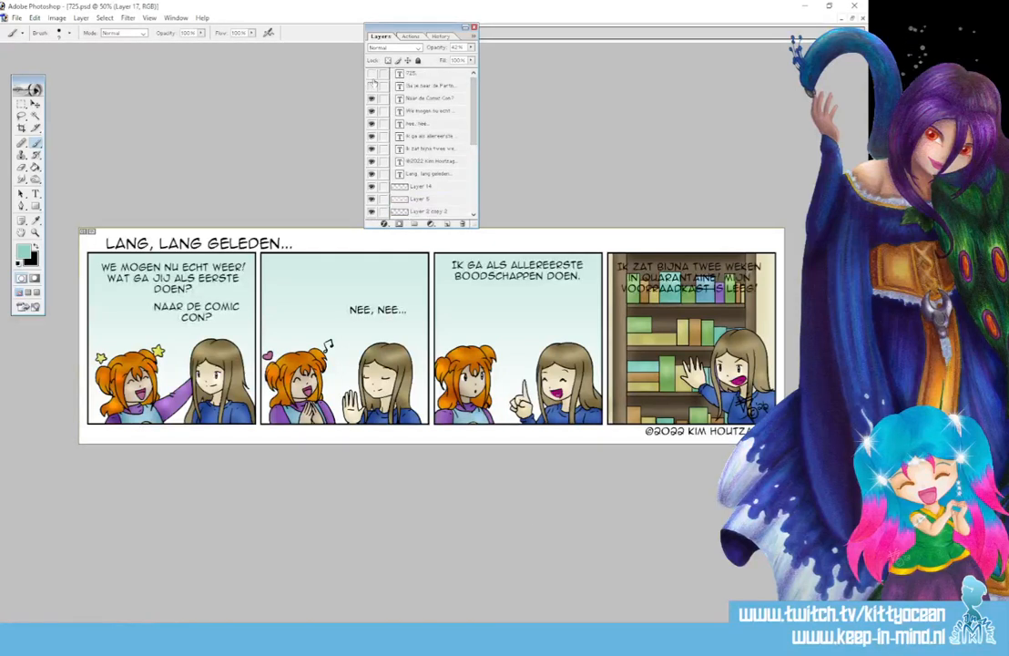
{"action": "left_click", "coordinate": [371, 73]}
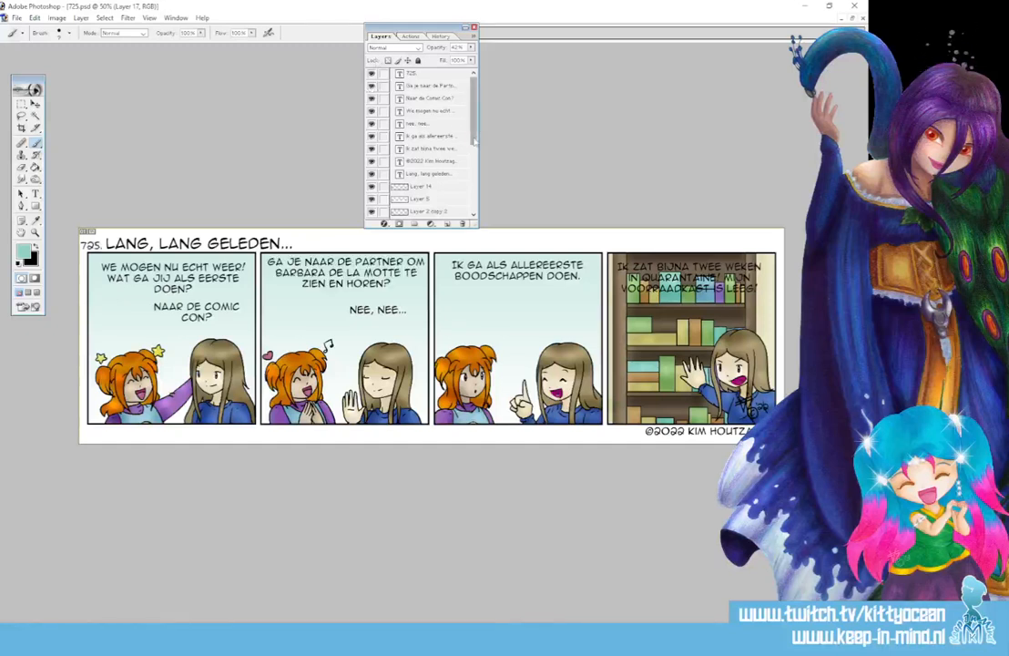
Create a new empty layer above Layer 16 and name it 'ball'
{"action": "scroll", "coordinate": [428, 155], "scroll_direction": "down", "scroll_amount": 3}
{"action": "left_click", "coordinate": [431, 161]}
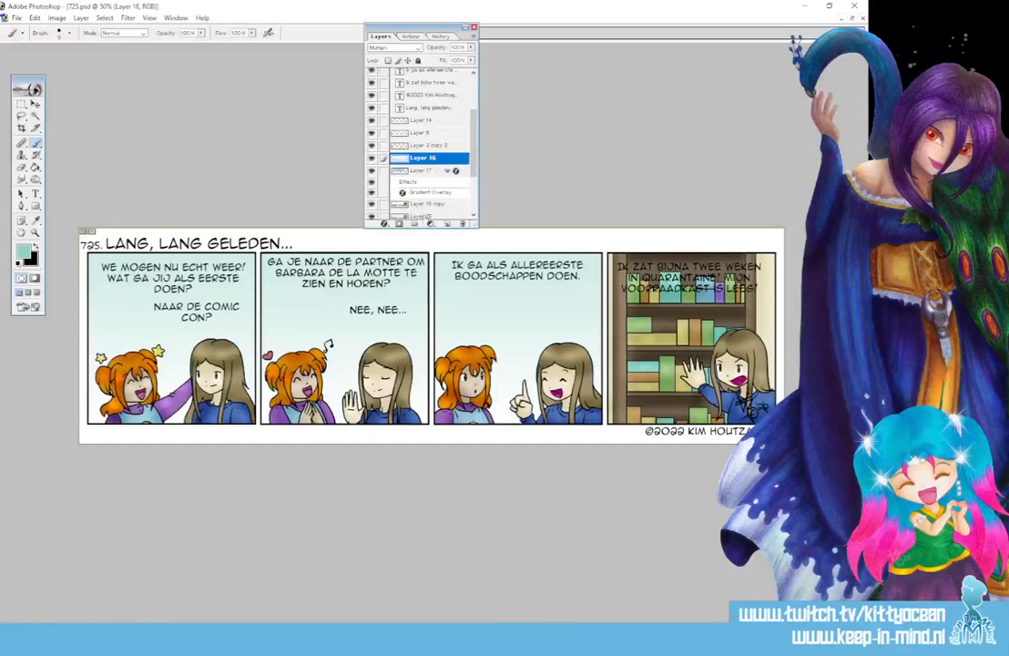
{"action": "left_click", "coordinate": [447, 224]}
{"action": "double_click", "coordinate": [422, 159]}
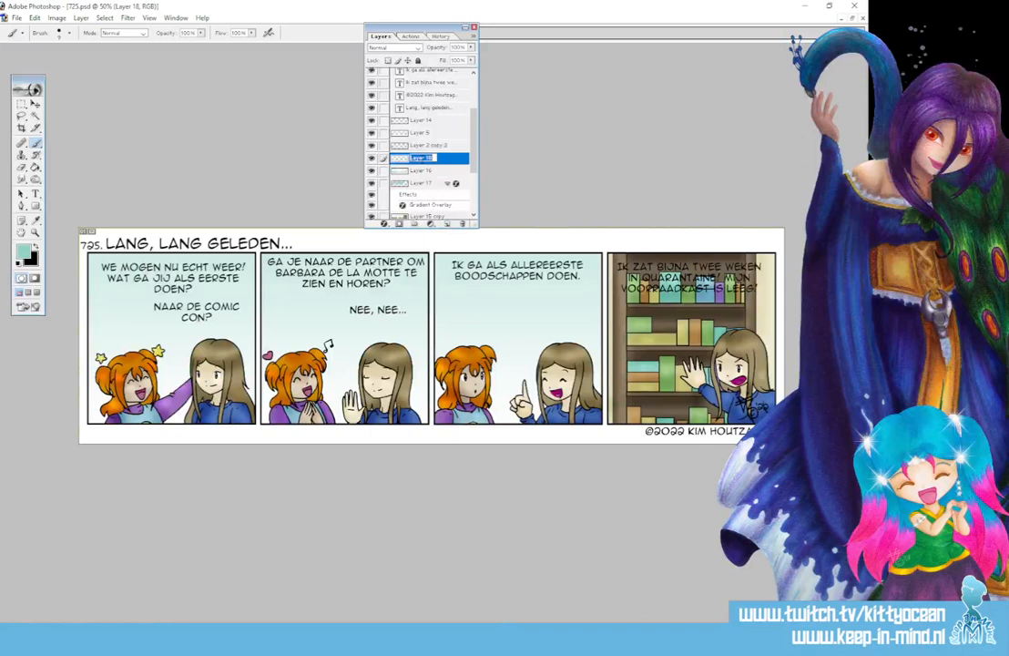
{"action": "type", "text": "ball"}
{"action": "key", "text": "Return"}
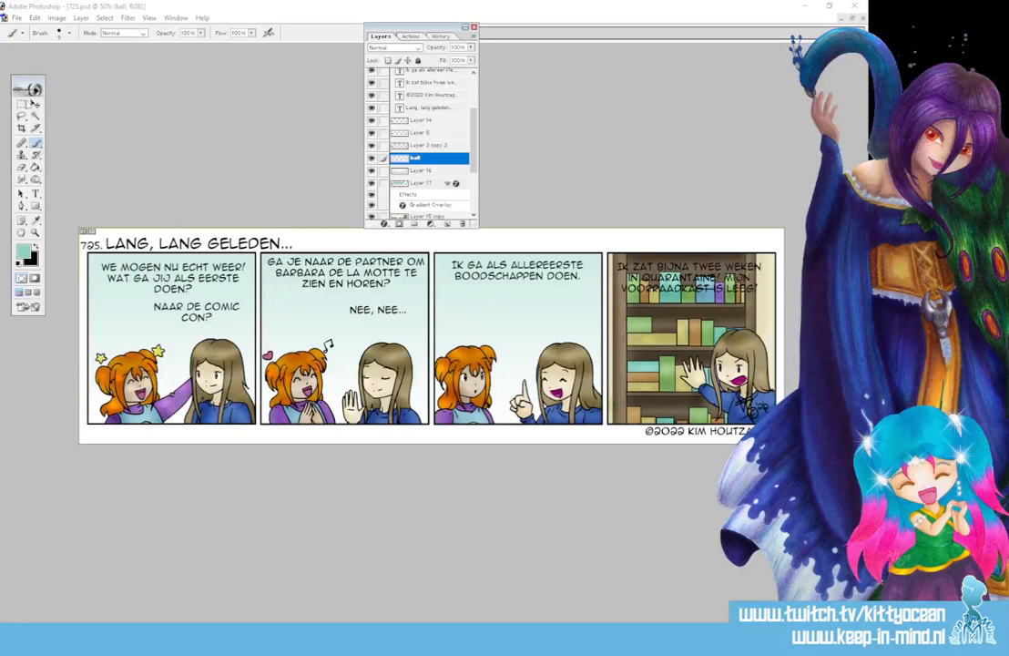
Select ovals around the dialogue texts in panels one, two and four
{"action": "left_click_drag", "start_coordinate": [22, 104], "coordinate": [54, 113]}
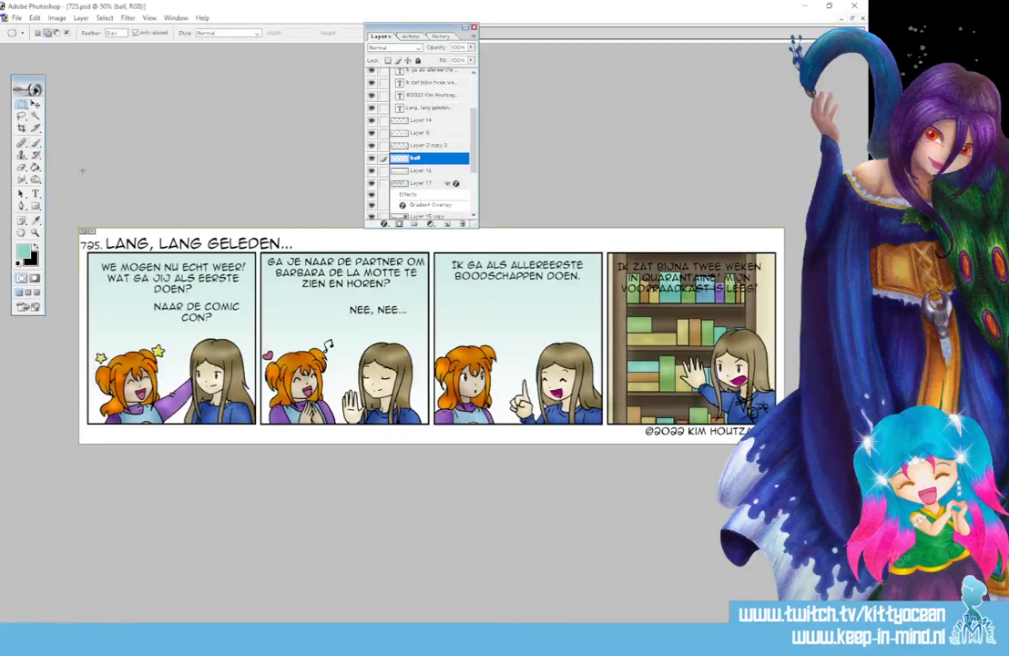
{"action": "left_click_drag", "start_coordinate": [89, 259], "coordinate": [246, 294]}
{"action": "left_click_drag", "start_coordinate": [140, 289], "coordinate": [245, 333]}
{"action": "left_click_drag", "start_coordinate": [405, 301], "coordinate": [430, 302]}
{"action": "left_click_drag", "start_coordinate": [334, 286], "coordinate": [418, 337]}
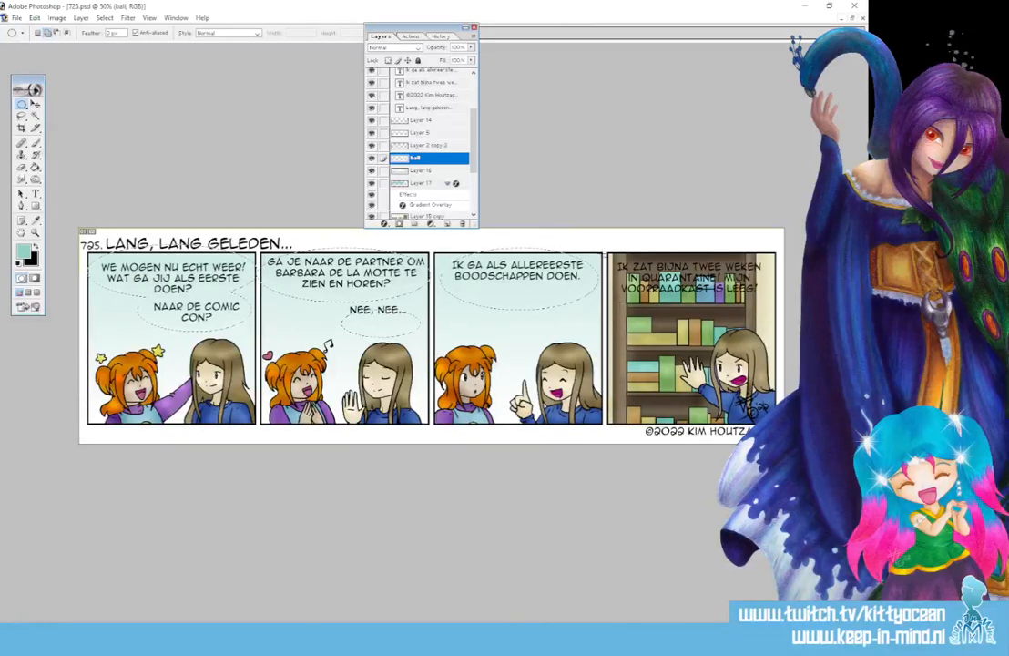
{"action": "left_click_drag", "start_coordinate": [738, 293], "coordinate": [767, 306]}
Add pointed tail shapes for the bubbles in panels two and three with the Polygonal Lasso
{"action": "left_click", "coordinate": [22, 104]}
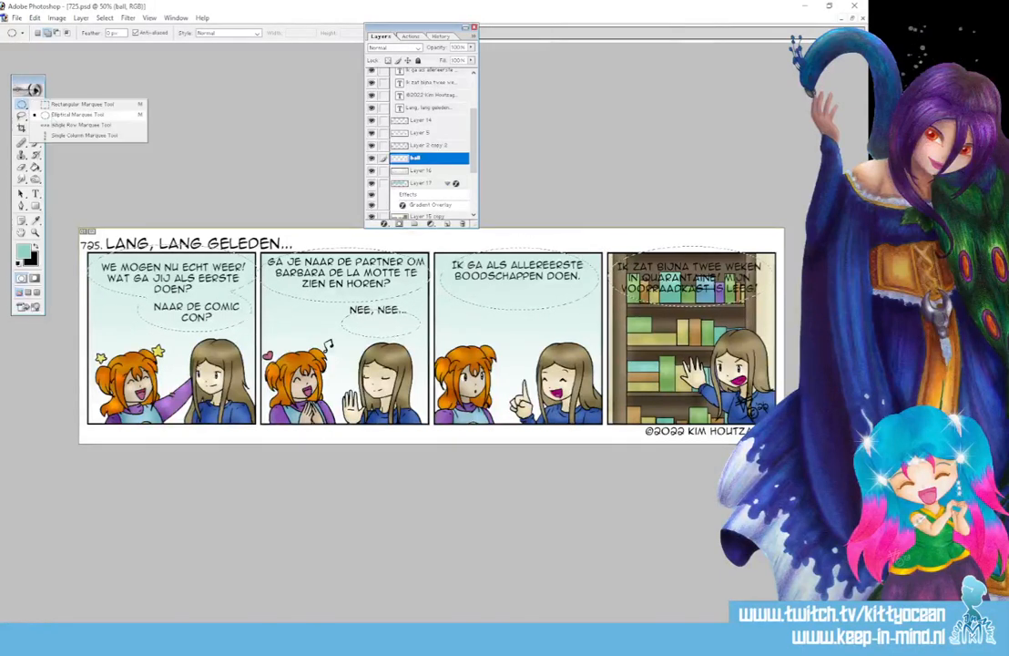
{"action": "left_click", "coordinate": [22, 117]}
{"action": "left_click", "coordinate": [63, 125]}
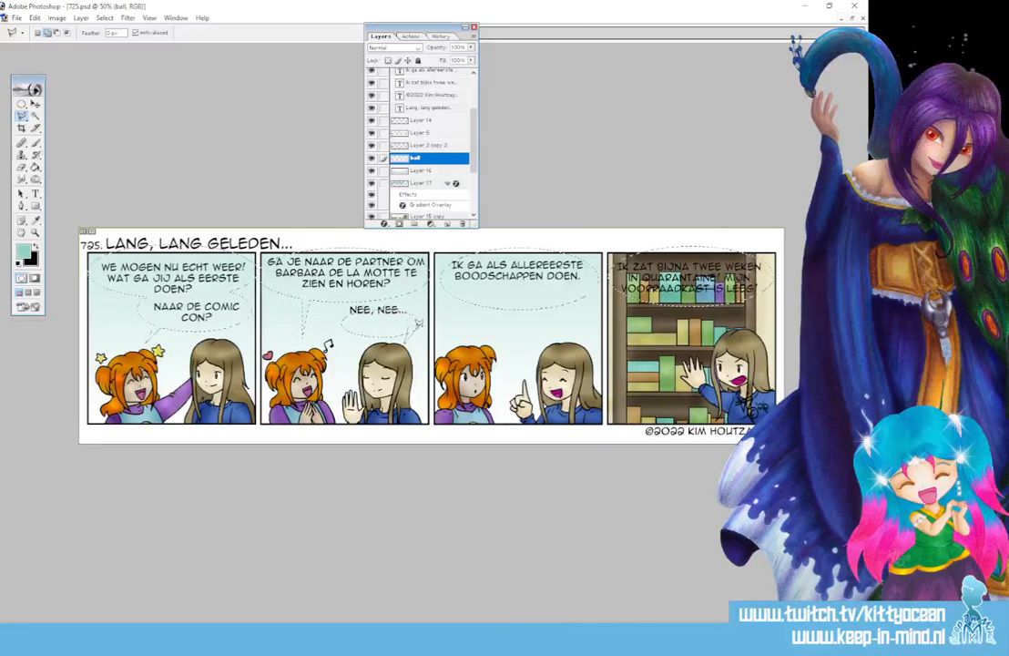
{"action": "double_click", "coordinate": [412, 322]}
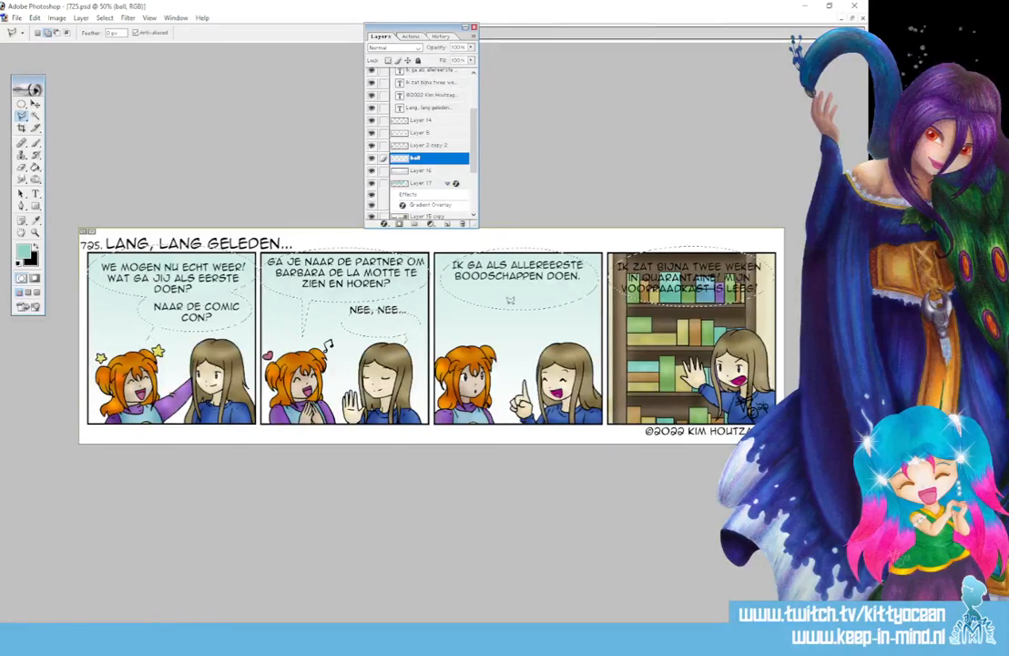
{"action": "left_click", "coordinate": [510, 306]}
{"action": "left_click", "coordinate": [545, 338]}
{"action": "left_click", "coordinate": [510, 305]}
Fill the selected bubble shapes with white using the Paint Bucket
{"action": "left_click", "coordinate": [19, 264]}
{"action": "left_click", "coordinate": [35, 247]}
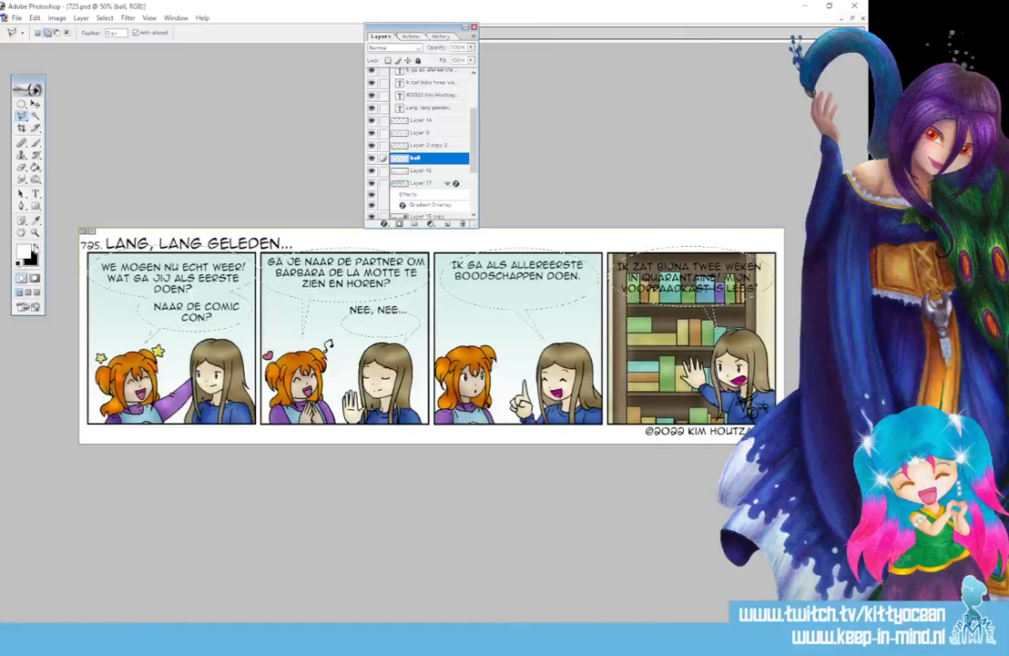
{"action": "left_click", "coordinate": [36, 168]}
{"action": "left_click", "coordinate": [170, 276]}
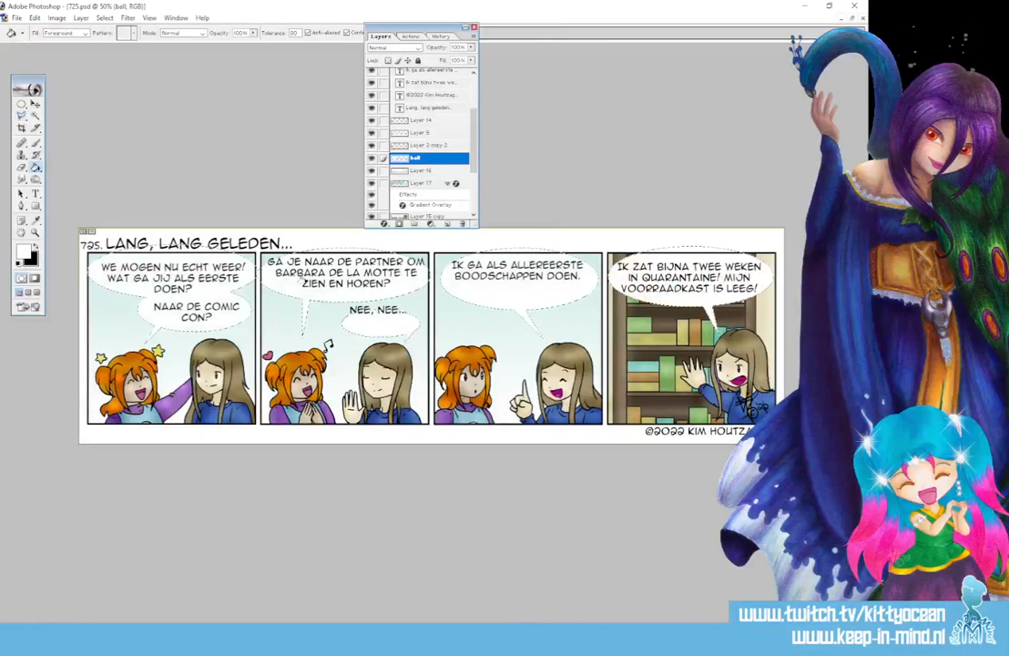
Give the ball layer a Stroke layer style in black (colour 0)
{"action": "double_click", "coordinate": [444, 160]}
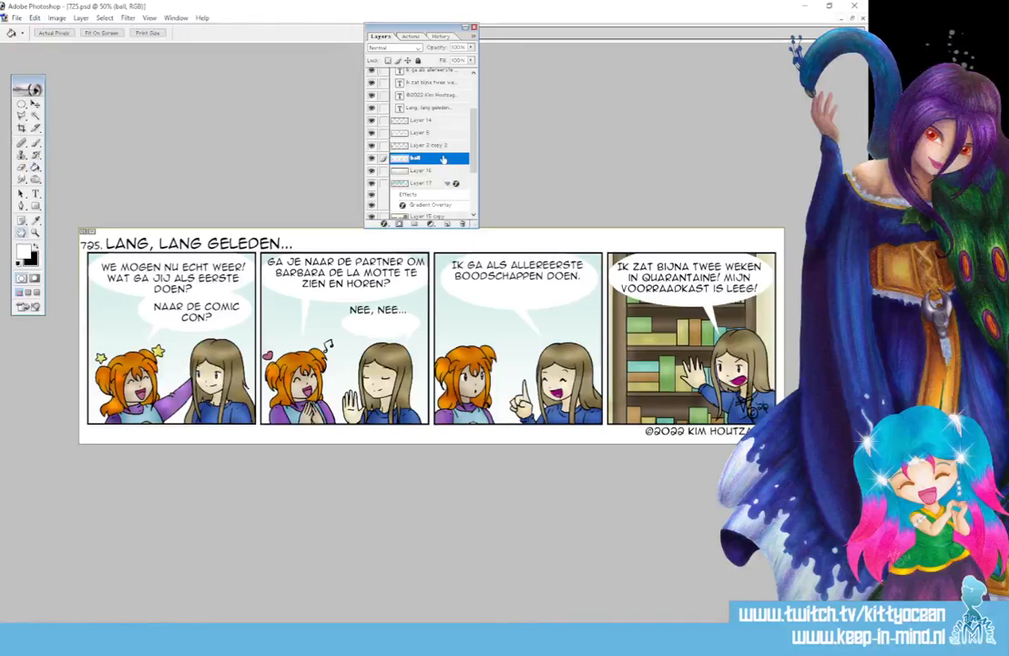
{"action": "left_click", "coordinate": [226, 536]}
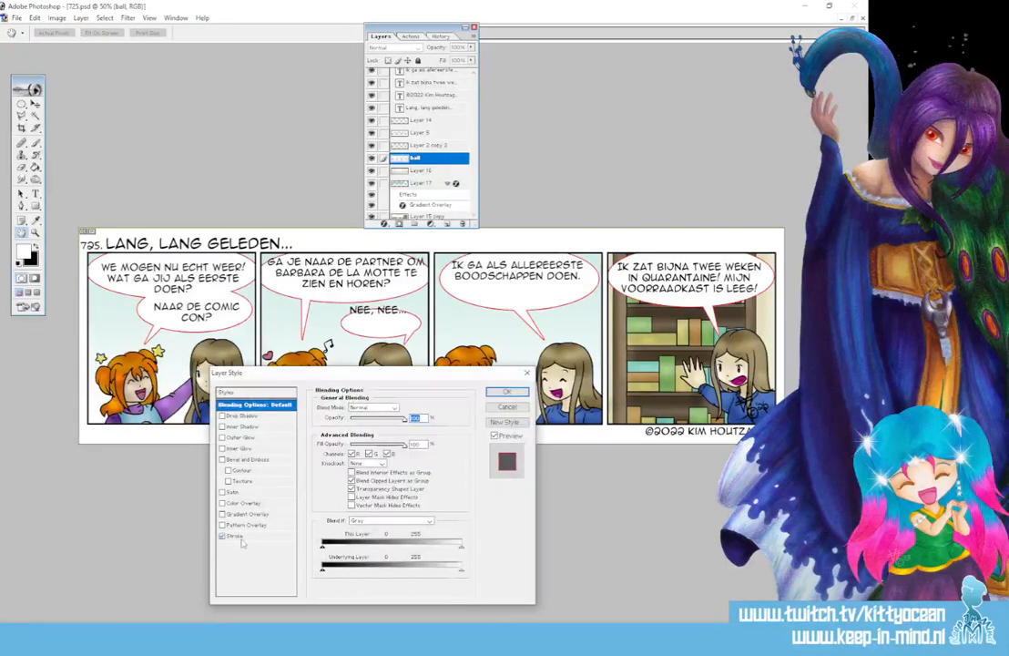
{"action": "left_click", "coordinate": [340, 470]}
{"action": "type", "text": "0"}
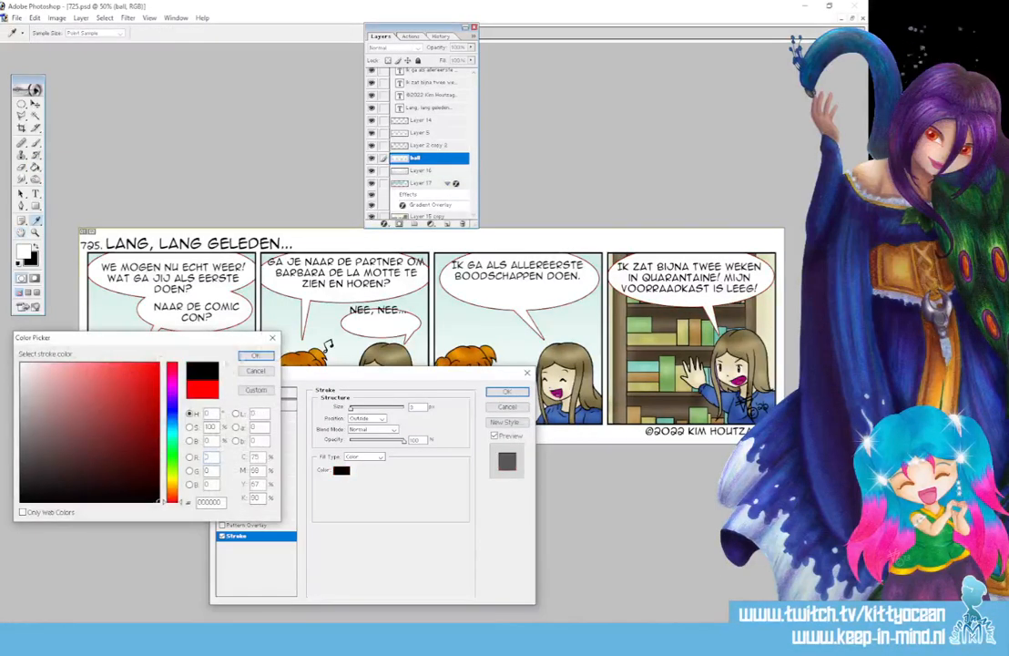
{"action": "key", "text": "Return"}
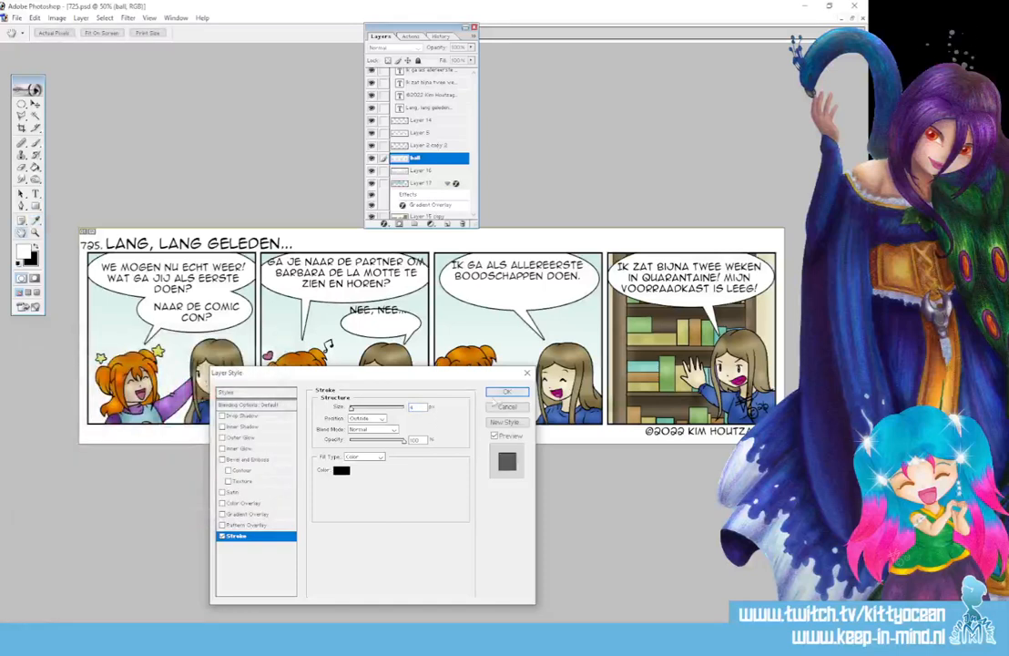
{"action": "key", "text": "Return"}
{"action": "key", "text": "g"}
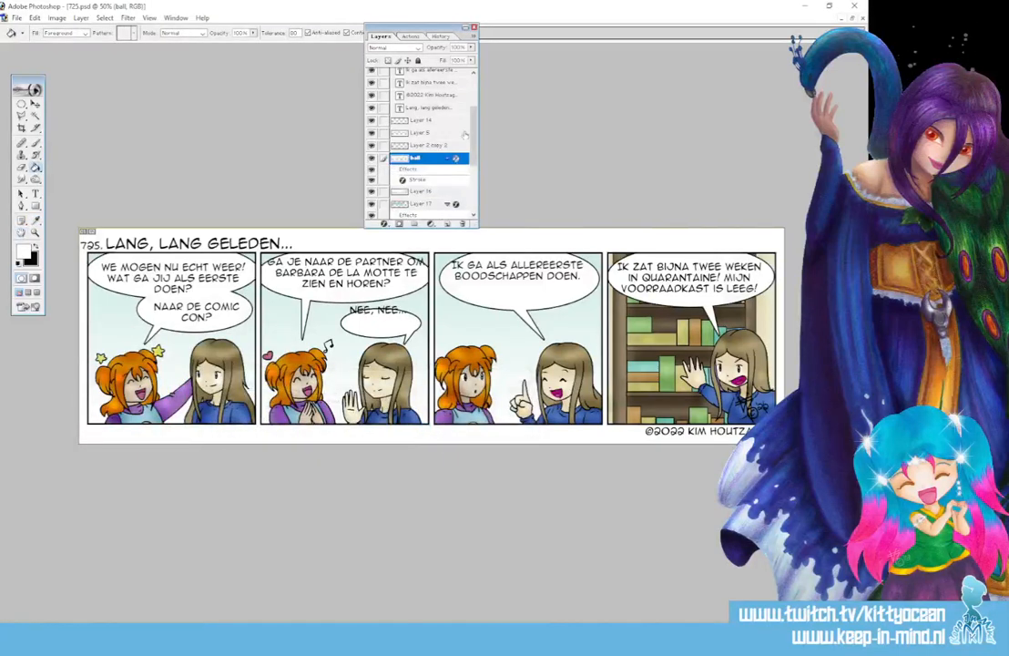
{"action": "left_click_drag", "start_coordinate": [473, 135], "coordinate": [473, 102]}
Narrow panel two's top speech text box and nudge the text slightly up-left
{"action": "left_click", "coordinate": [415, 87]}
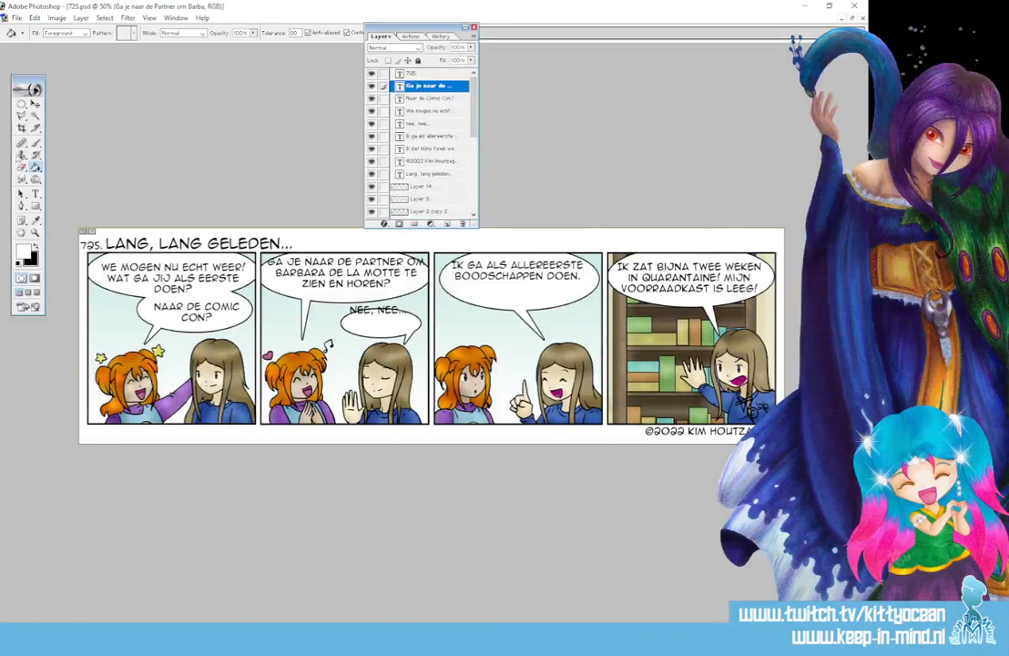
{"action": "left_click", "coordinate": [35, 103]}
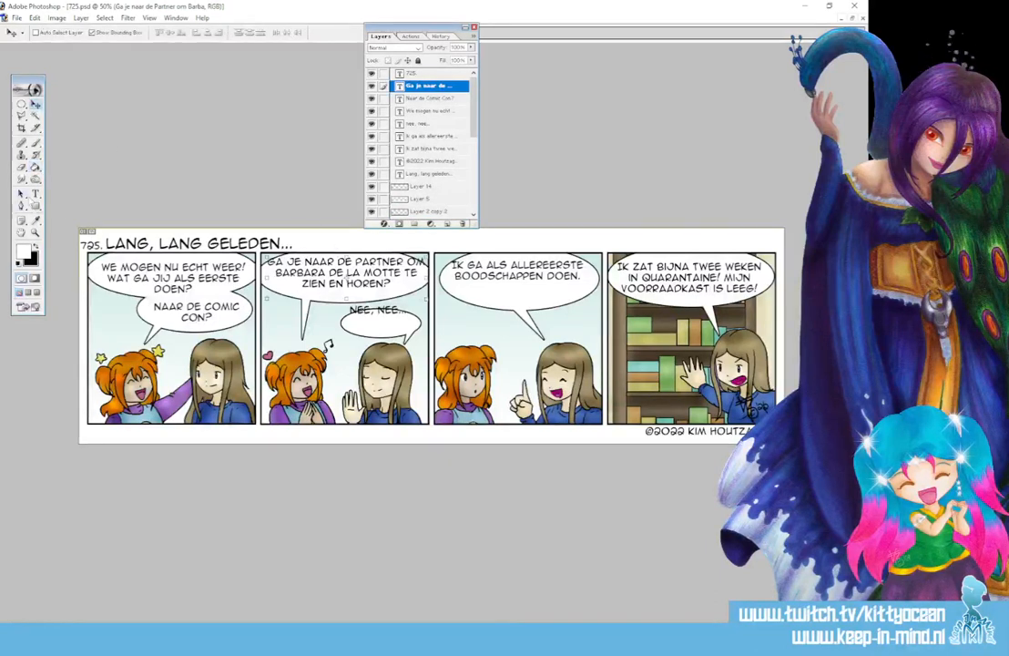
{"action": "left_click", "coordinate": [34, 194]}
{"action": "left_click", "coordinate": [330, 279]}
{"action": "left_click_drag", "start_coordinate": [428, 300], "coordinate": [415, 303]}
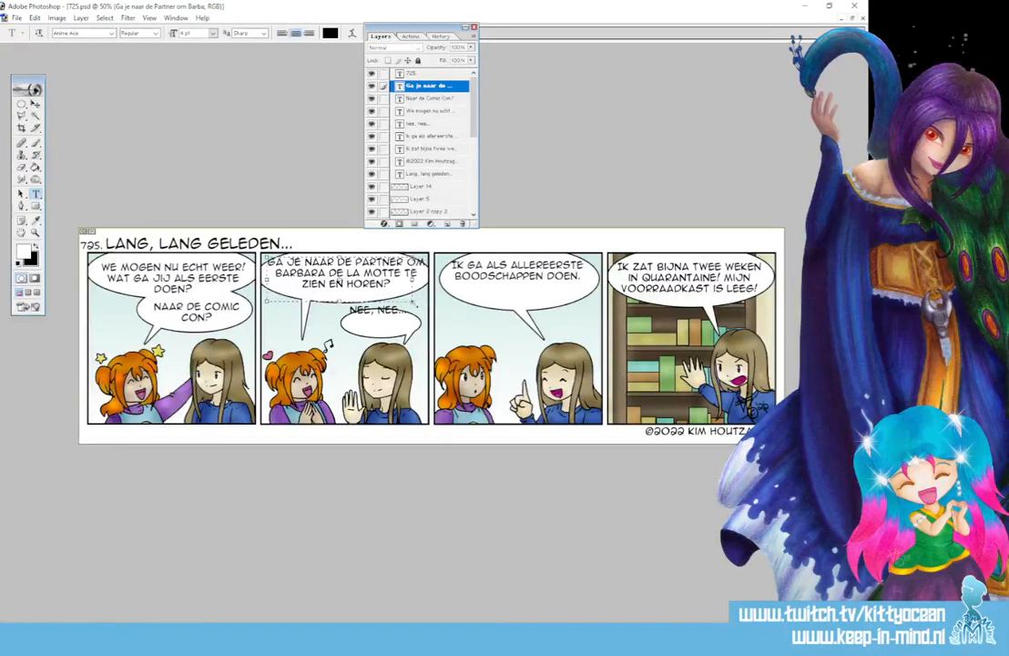
{"action": "left_click_drag", "start_coordinate": [265, 303], "coordinate": [276, 303]}
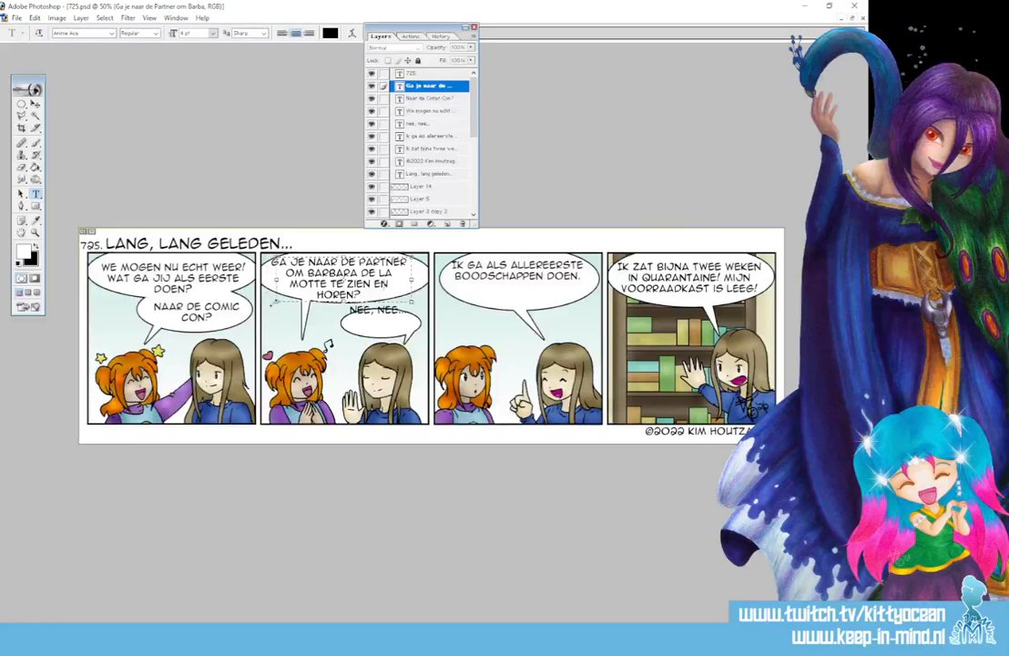
{"action": "left_click_drag", "start_coordinate": [415, 27], "coordinate": [577, 29]}
{"action": "left_click", "coordinate": [425, 34]}
{"action": "key", "text": "v"}
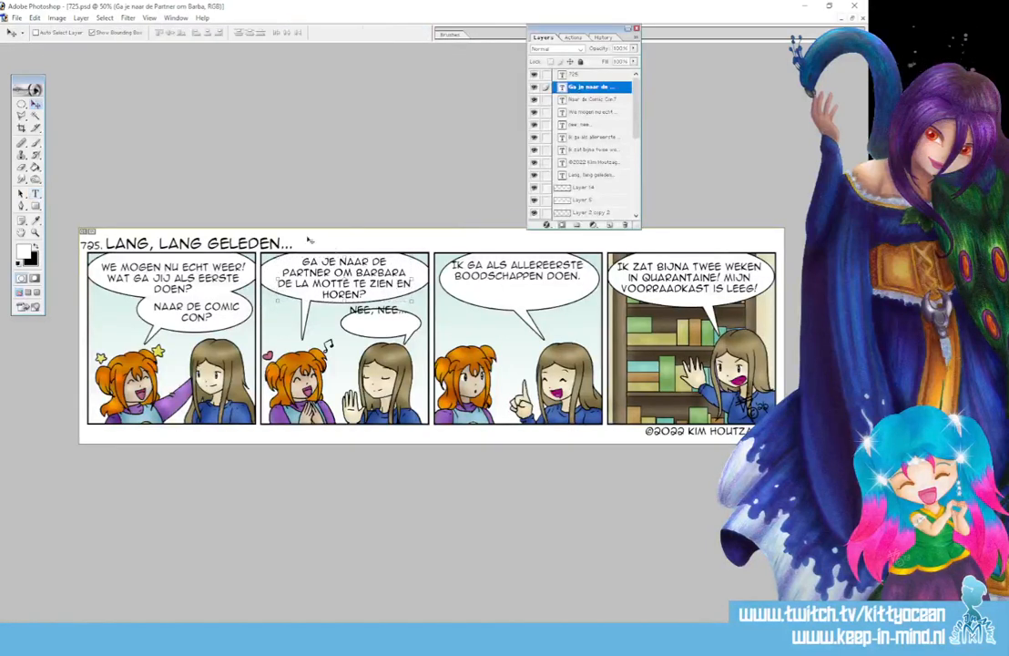
{"action": "left_click_drag", "start_coordinate": [347, 273], "coordinate": [345, 273]}
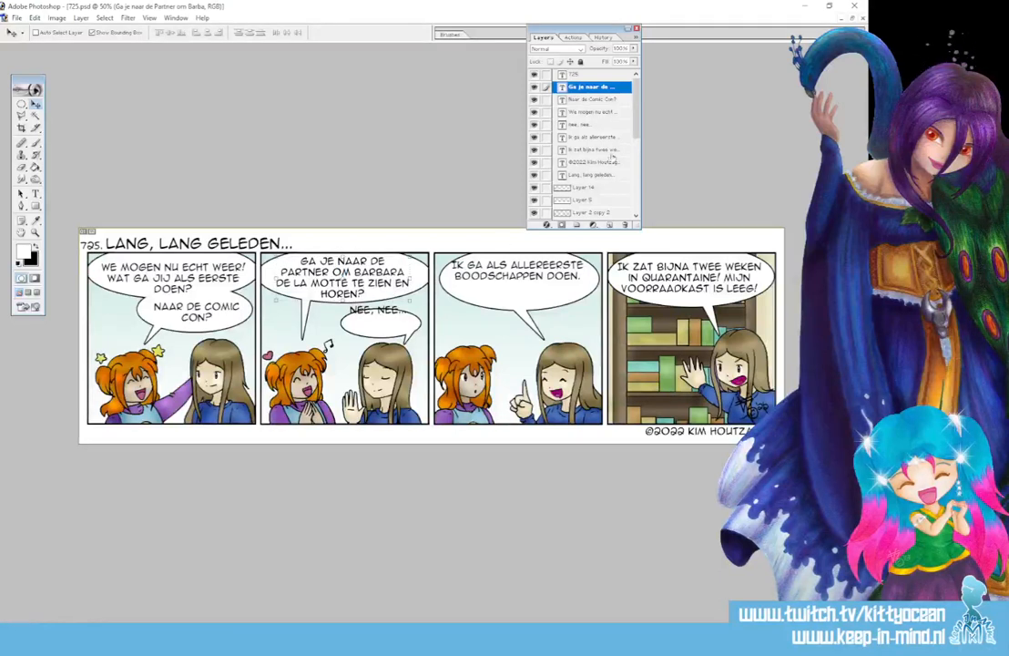
Reposition NAAR DE COMIC CON?, panel one's top text, NEE, NEE... and panel three's text into their bubbles
{"action": "left_click", "coordinate": [114, 320], "text": "ctrl"}
{"action": "left_click_drag", "start_coordinate": [209, 319], "coordinate": [209, 321]}
{"action": "left_click", "coordinate": [593, 113]}
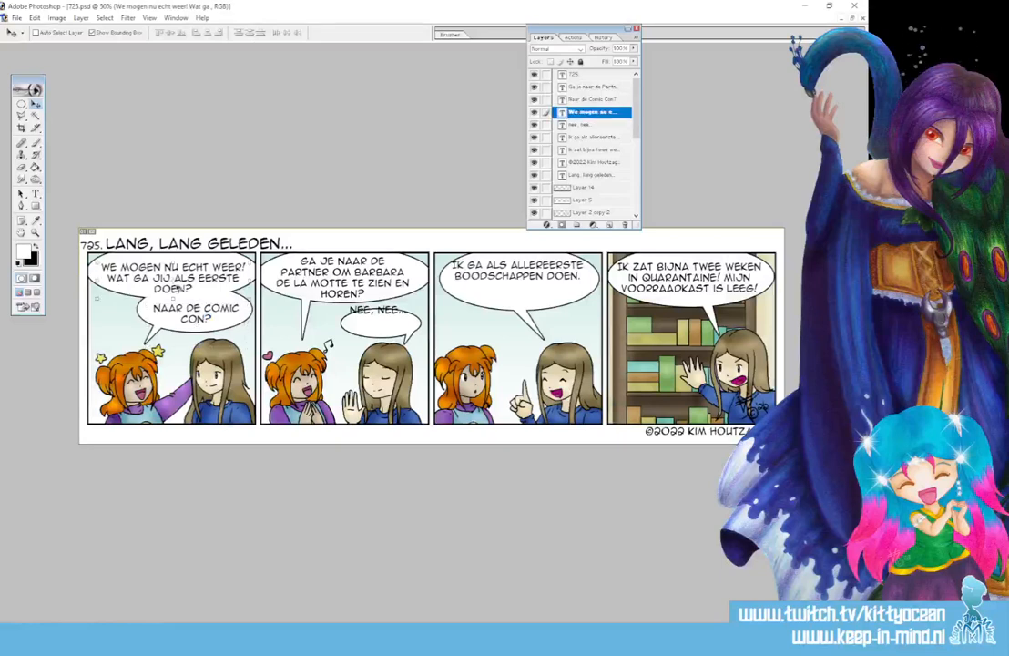
{"action": "key", "text": "Up"}
{"action": "key", "text": "Up"}
{"action": "key", "text": "Up"}
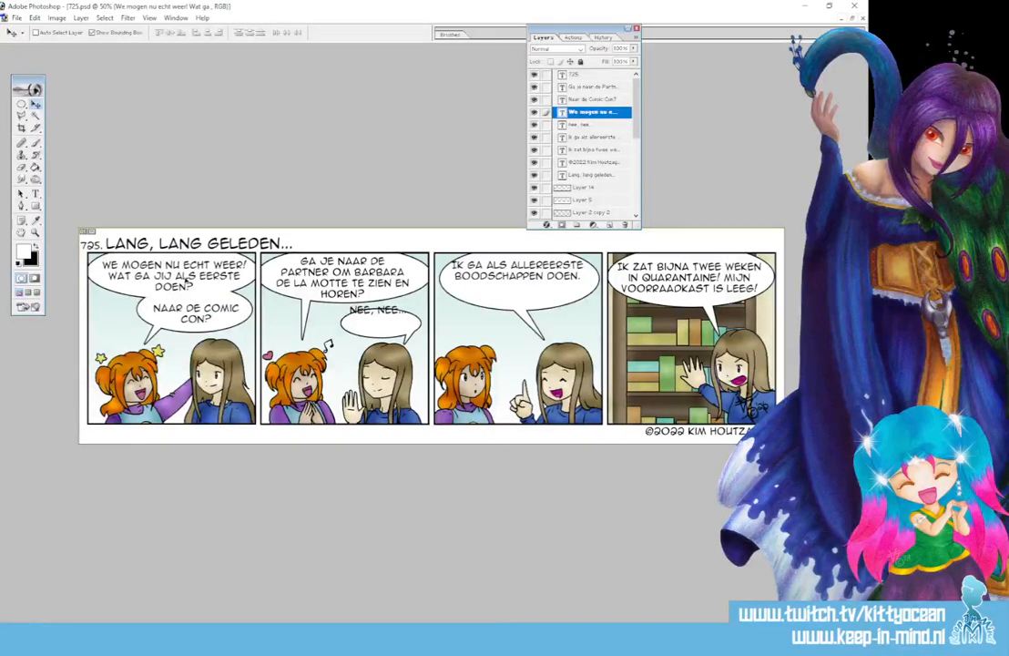
{"action": "key", "text": "ctrl+t"}
{"action": "left_click", "coordinate": [576, 126]}
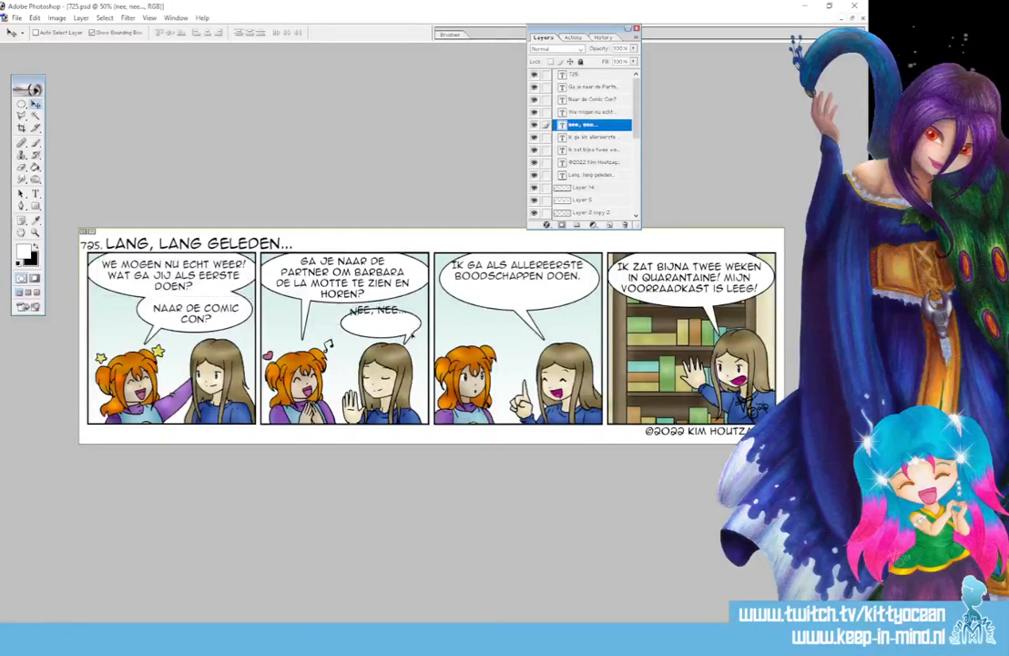
{"action": "left_click_drag", "start_coordinate": [409, 331], "coordinate": [415, 344]}
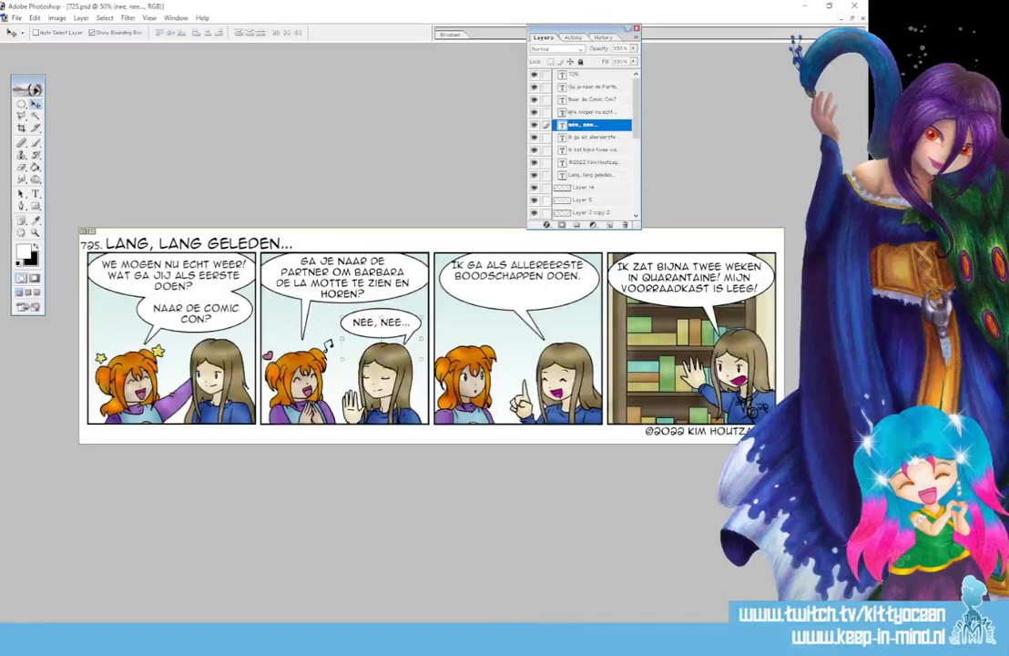
{"action": "left_click", "coordinate": [587, 136]}
{"action": "left_click_drag", "start_coordinate": [565, 287], "coordinate": [567, 294]}
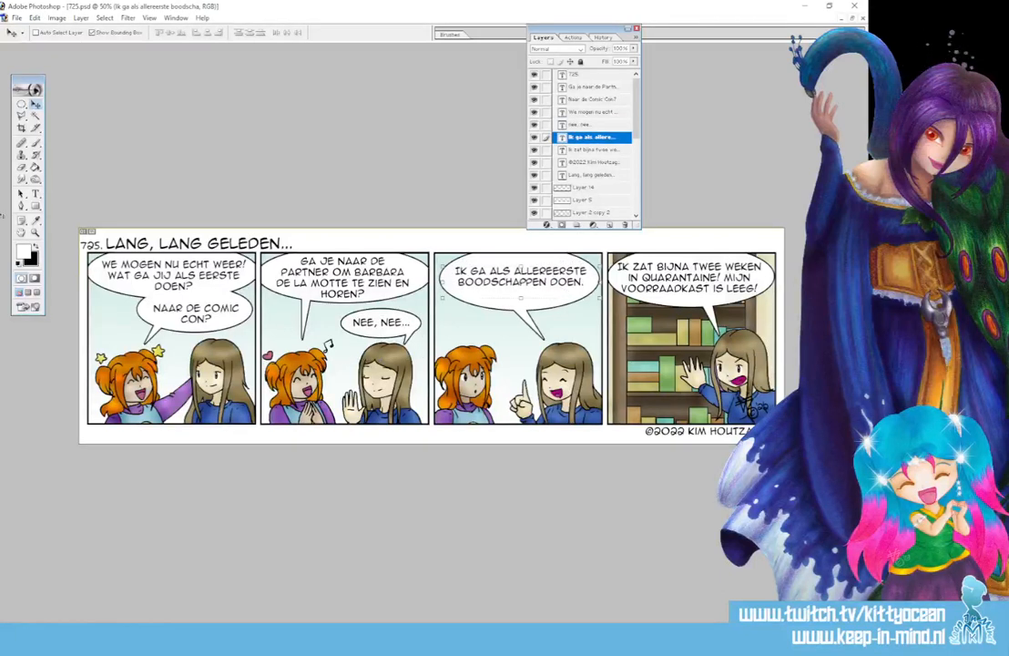
Rejoin ALLEREERSTE, put DOEN. on its own line and nudge panel three's text up
{"action": "key", "text": "t"}
{"action": "left_click", "coordinate": [549, 289]}
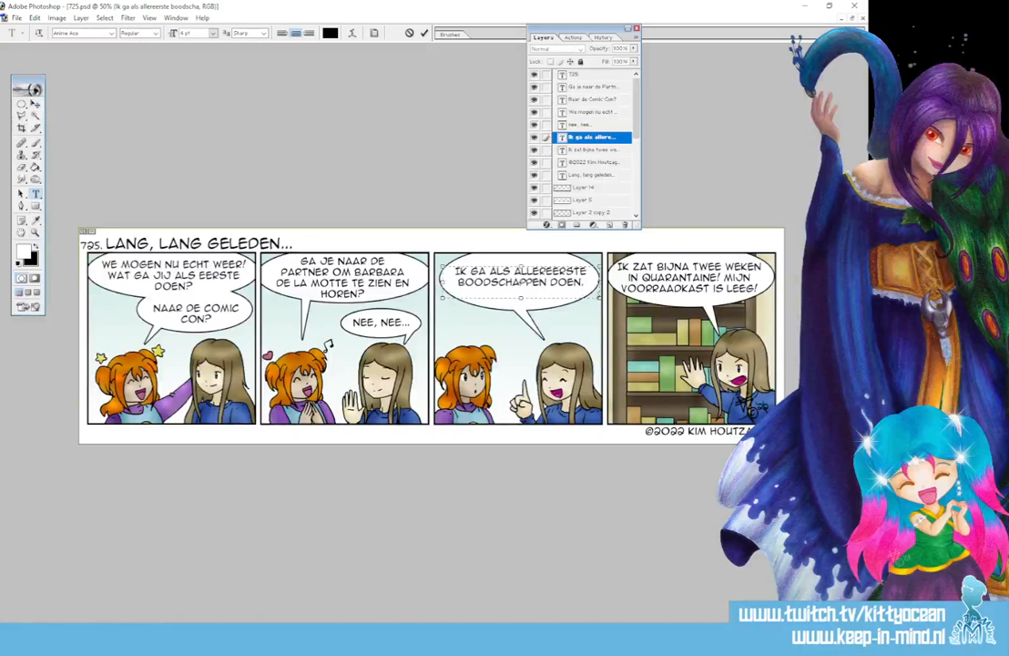
{"action": "left_click_drag", "start_coordinate": [599, 298], "coordinate": [570, 300]}
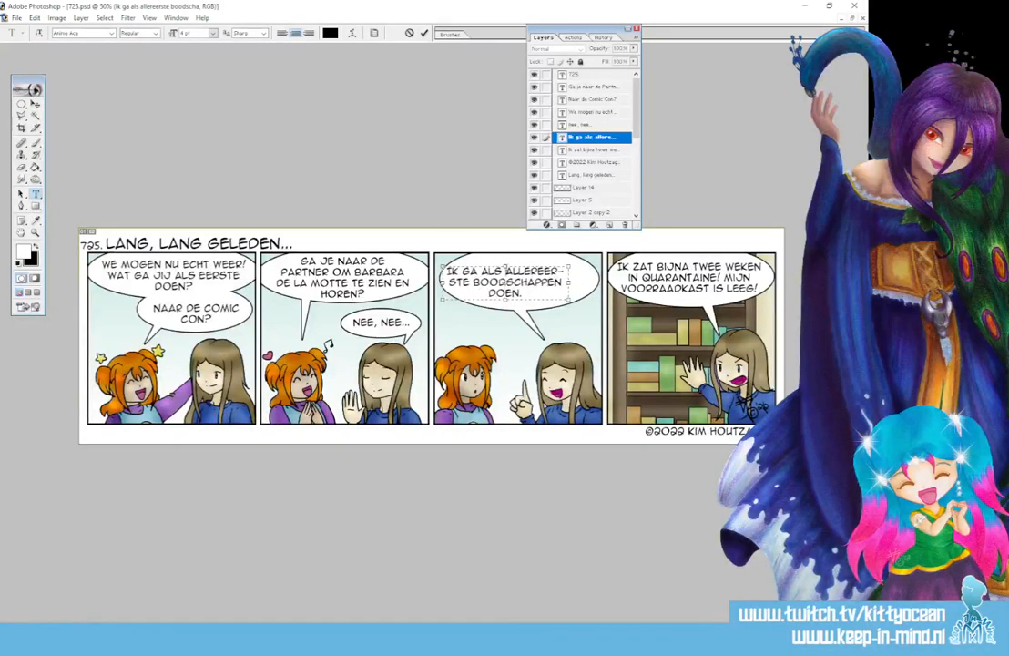
{"action": "key", "text": "BackSpace"}
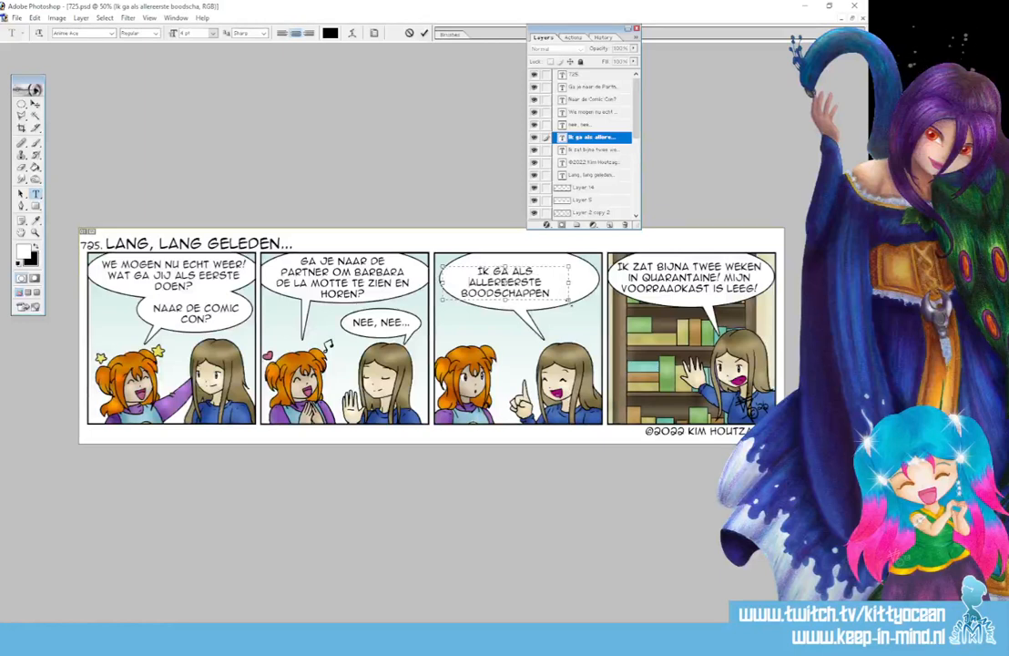
{"action": "left_click_drag", "start_coordinate": [570, 298], "coordinate": [572, 311]}
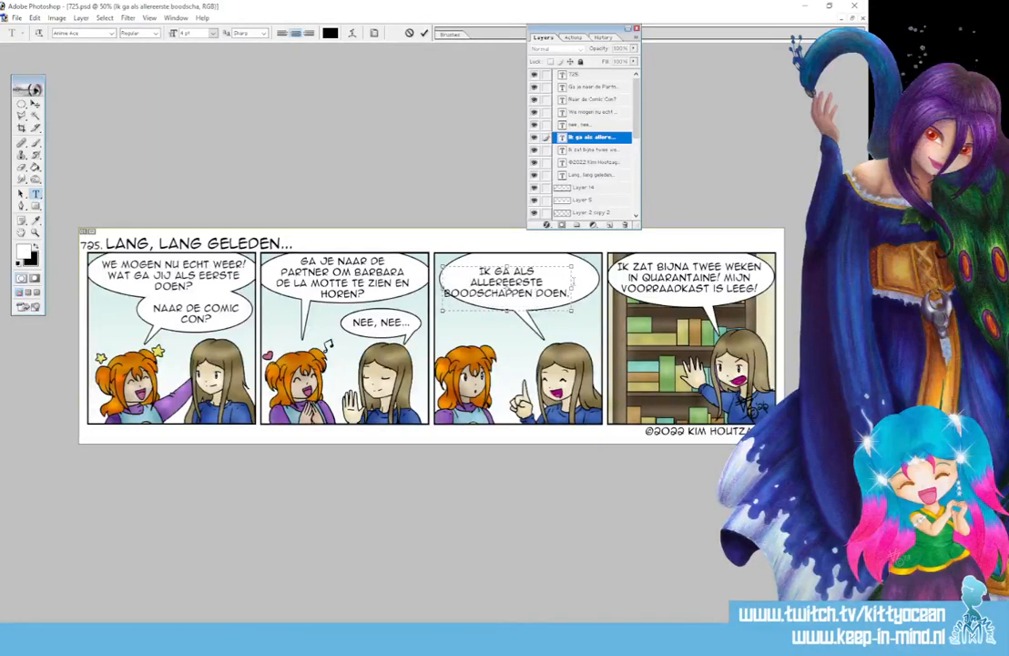
{"action": "key", "text": "BackSpace"}
{"action": "key", "text": "Return"}
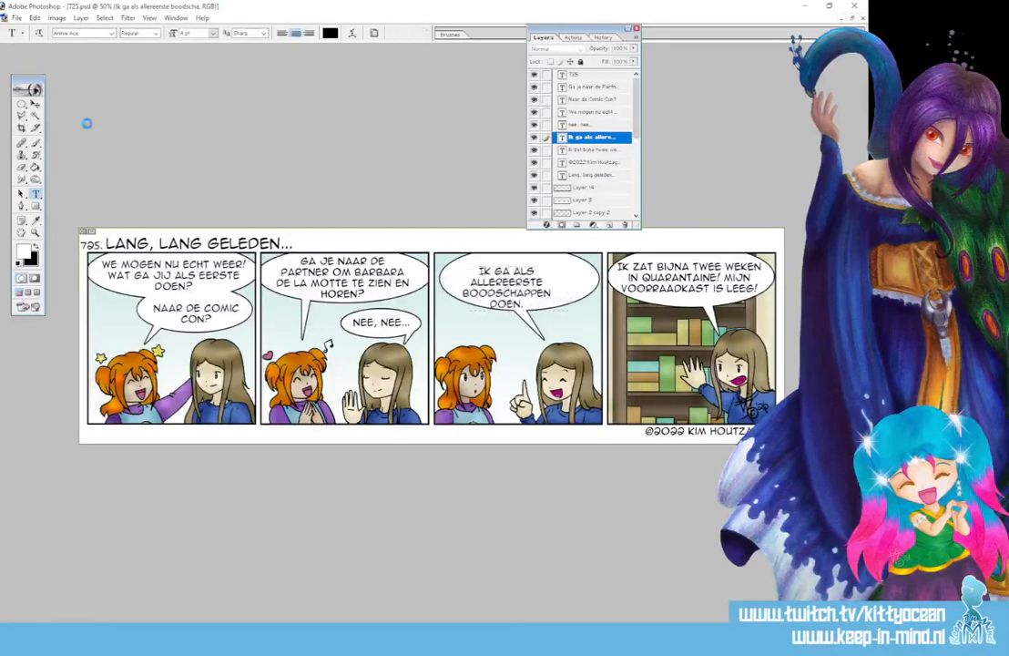
{"action": "left_click", "coordinate": [35, 103]}
{"action": "left_click_drag", "start_coordinate": [526, 293], "coordinate": [535, 285]}
{"action": "scroll", "coordinate": [592, 145], "scroll_direction": "down", "scroll_amount": 3}
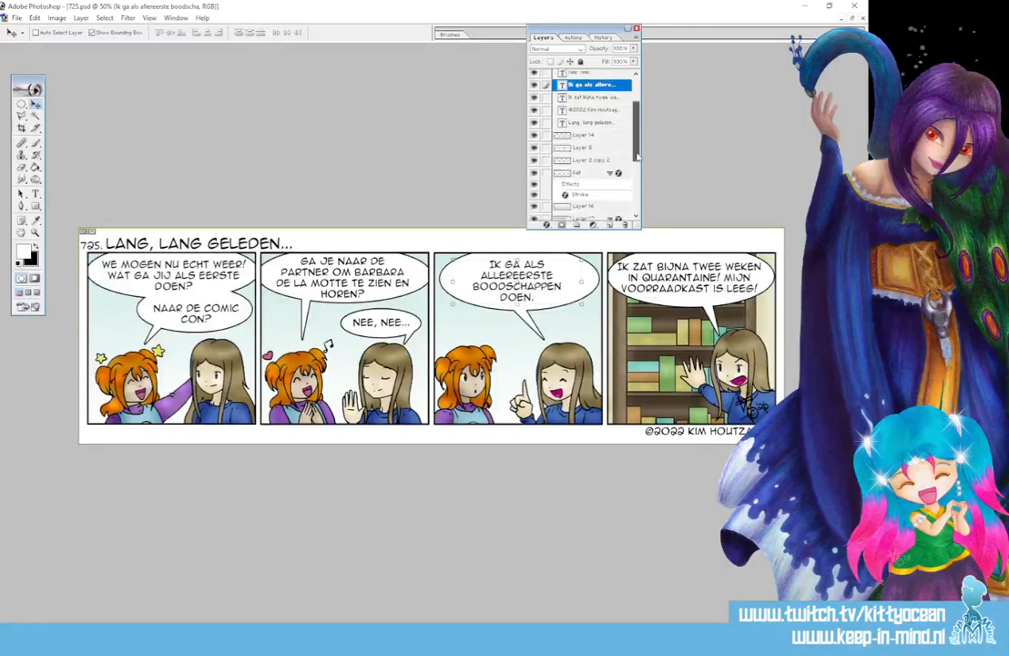
Free-transform panel three's balloon on the ball layer to be narrower and slightly shorter
{"action": "left_click", "coordinate": [586, 151]}
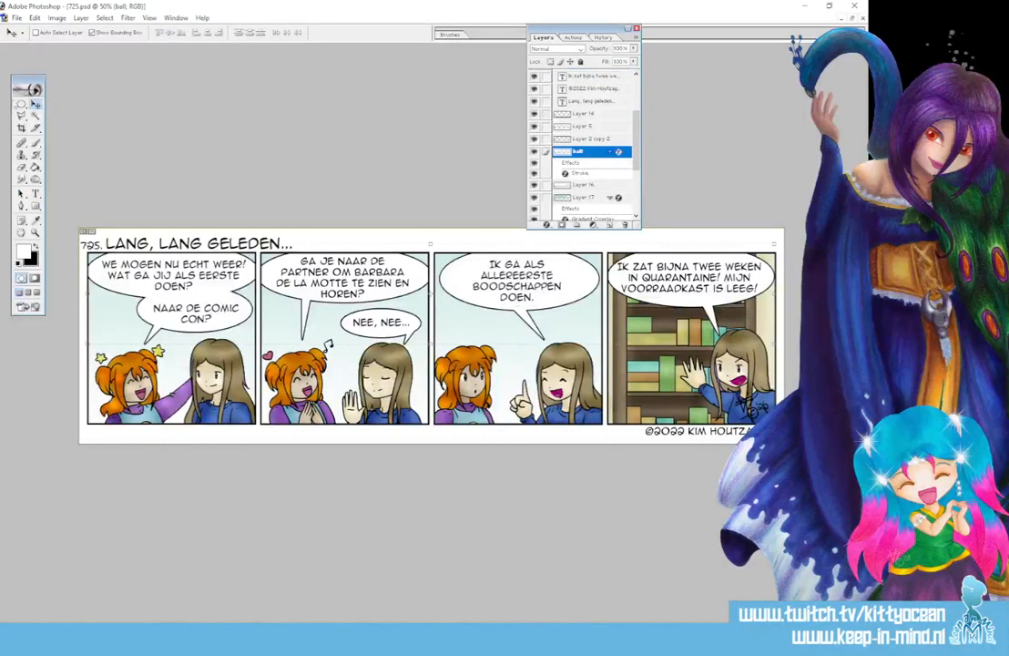
{"action": "left_click_drag", "start_coordinate": [21, 104], "coordinate": [84, 112]}
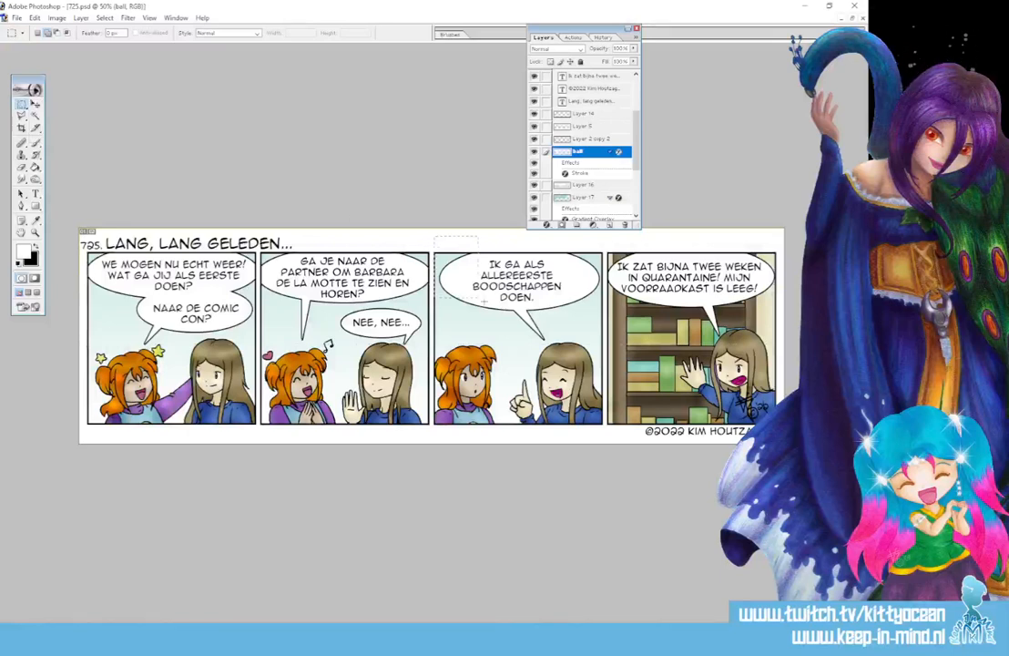
{"action": "left_click_drag", "start_coordinate": [484, 301], "coordinate": [602, 346]}
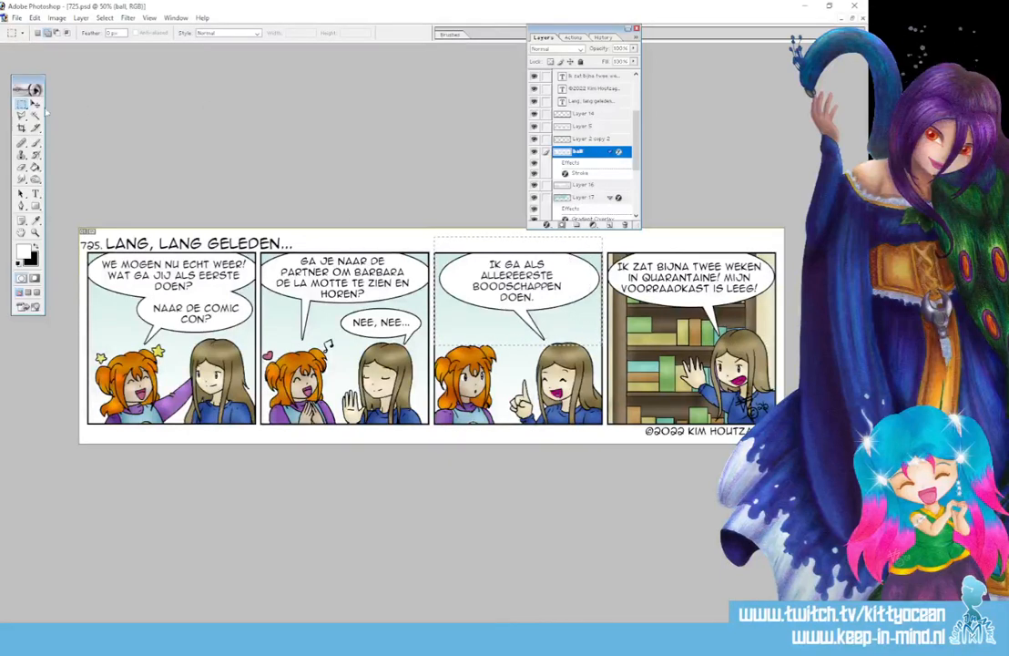
{"action": "key", "text": "ctrl+t"}
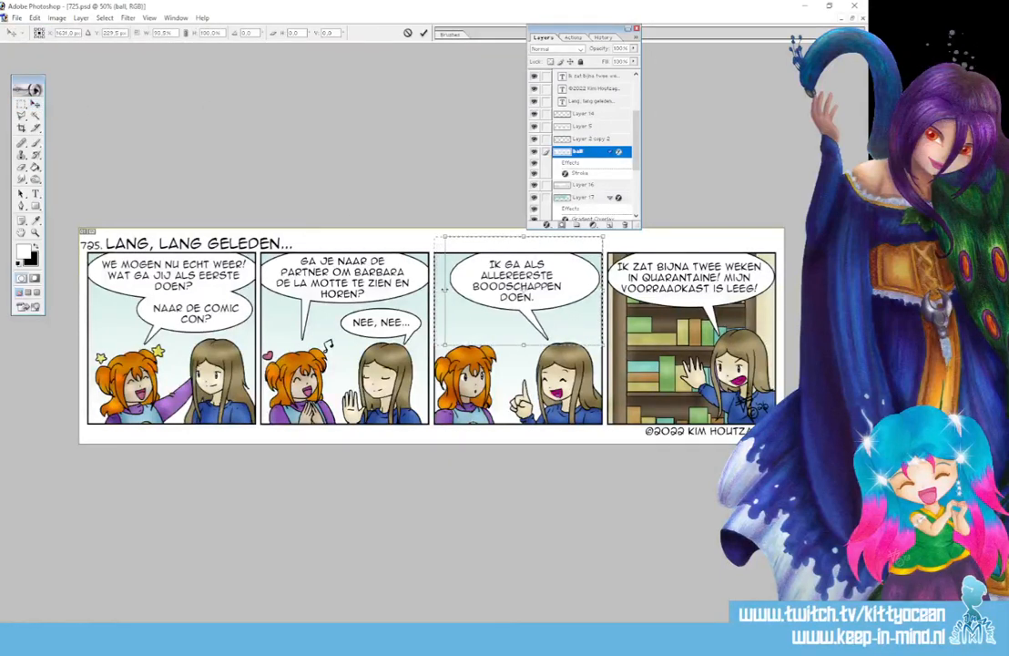
{"action": "left_click_drag", "start_coordinate": [603, 291], "coordinate": [587, 290]}
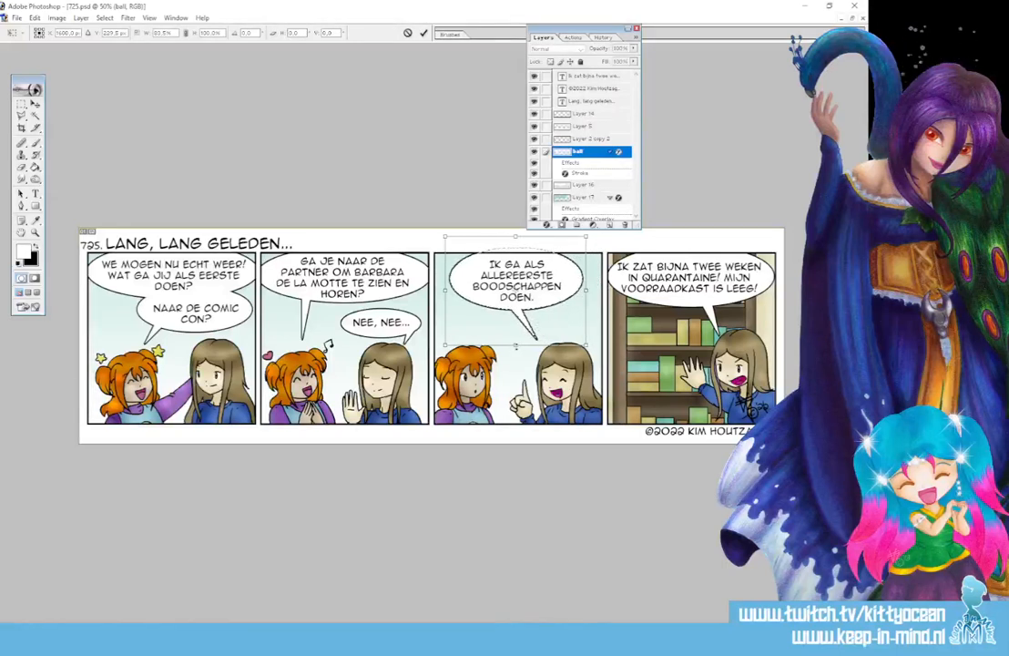
{"action": "left_click_drag", "start_coordinate": [515, 346], "coordinate": [515, 349]}
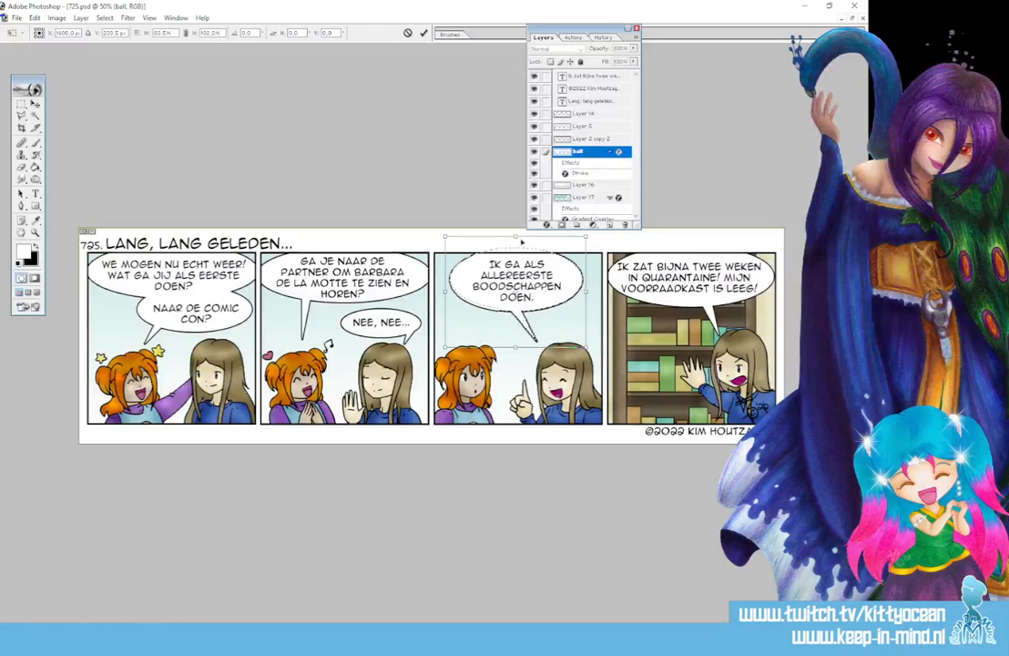
{"action": "left_click_drag", "start_coordinate": [515, 238], "coordinate": [515, 244]}
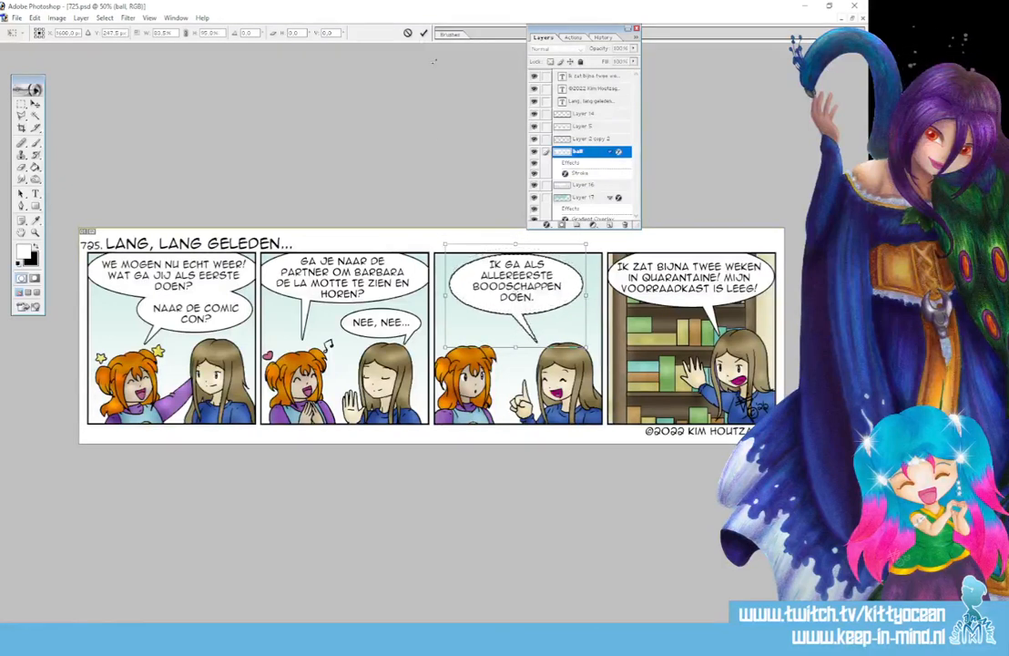
{"action": "left_click", "coordinate": [423, 33]}
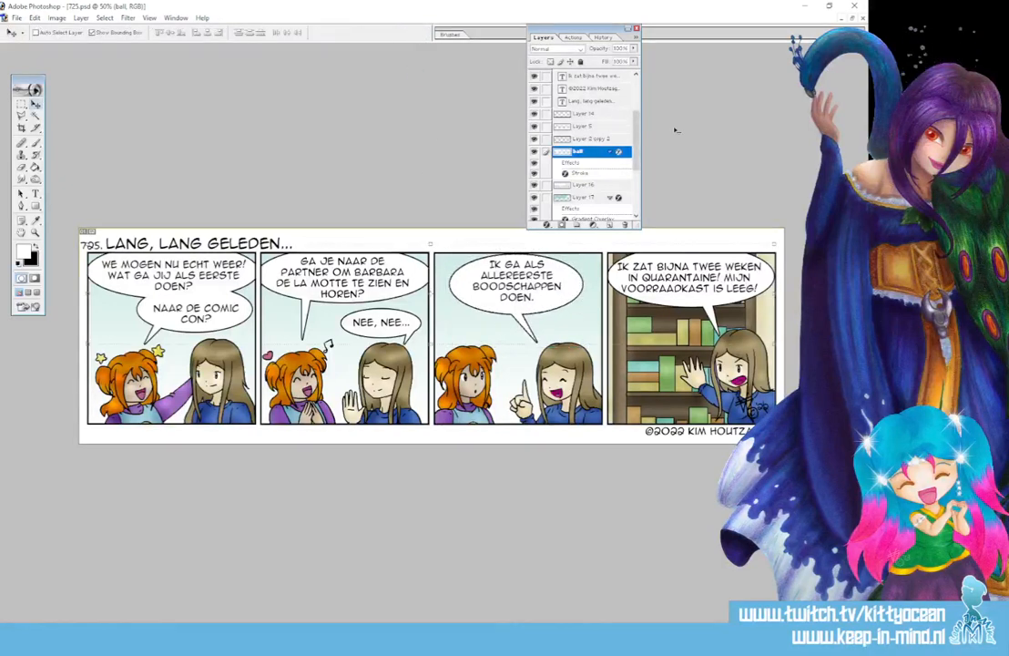
{"action": "left_click", "coordinate": [610, 152]}
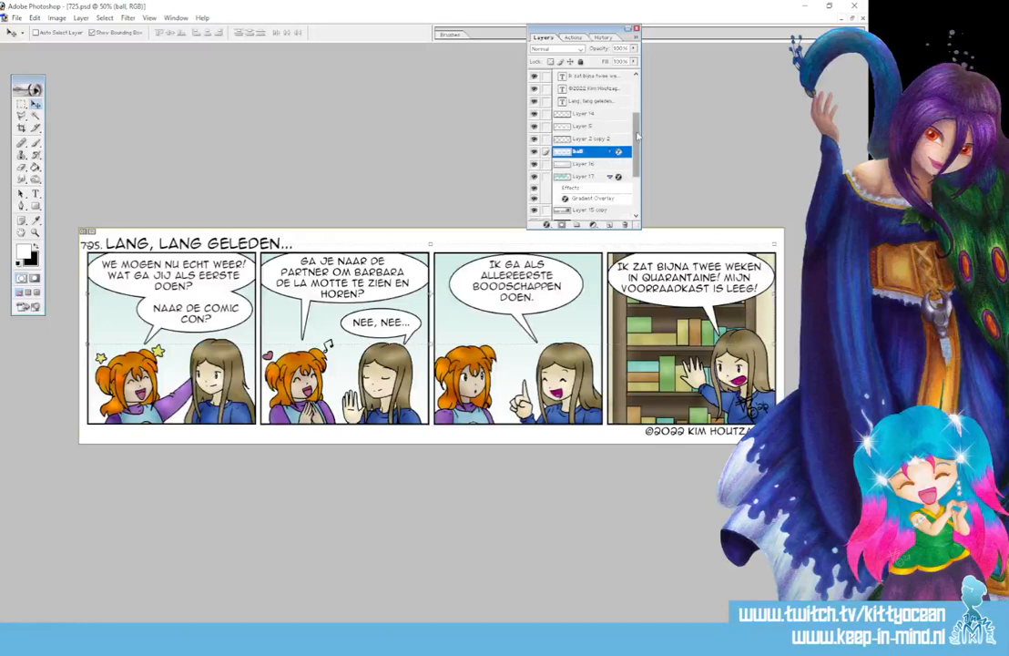
{"action": "left_click_drag", "start_coordinate": [637, 136], "coordinate": [638, 113]}
Break panel four's text so IK and LEEG! sit on separate lines, then nudge it up-right
{"action": "left_click", "coordinate": [596, 112]}
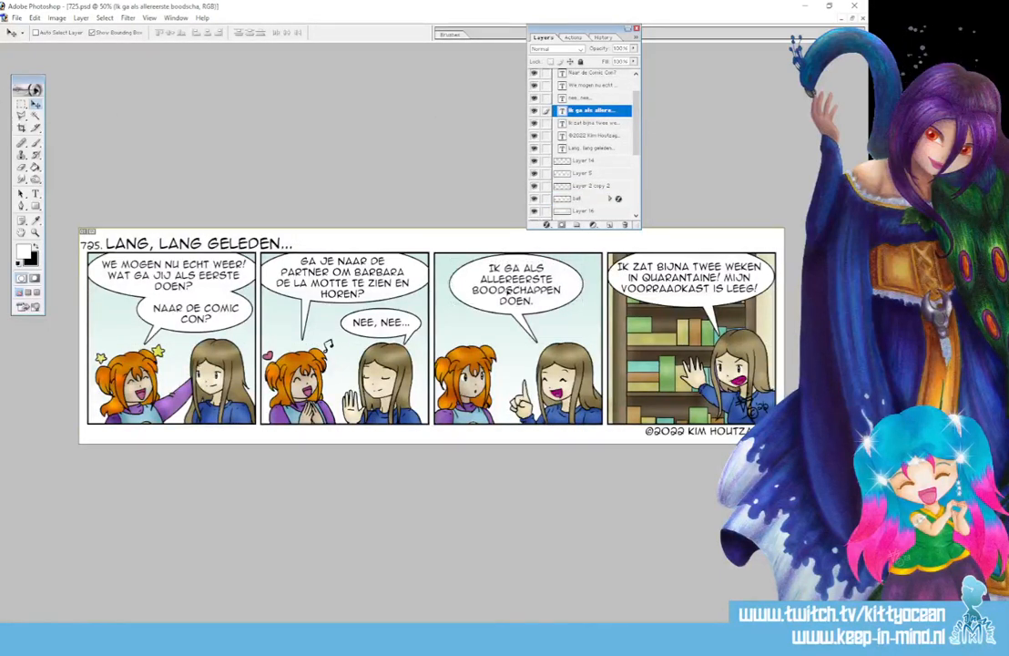
{"action": "left_click", "coordinate": [602, 123]}
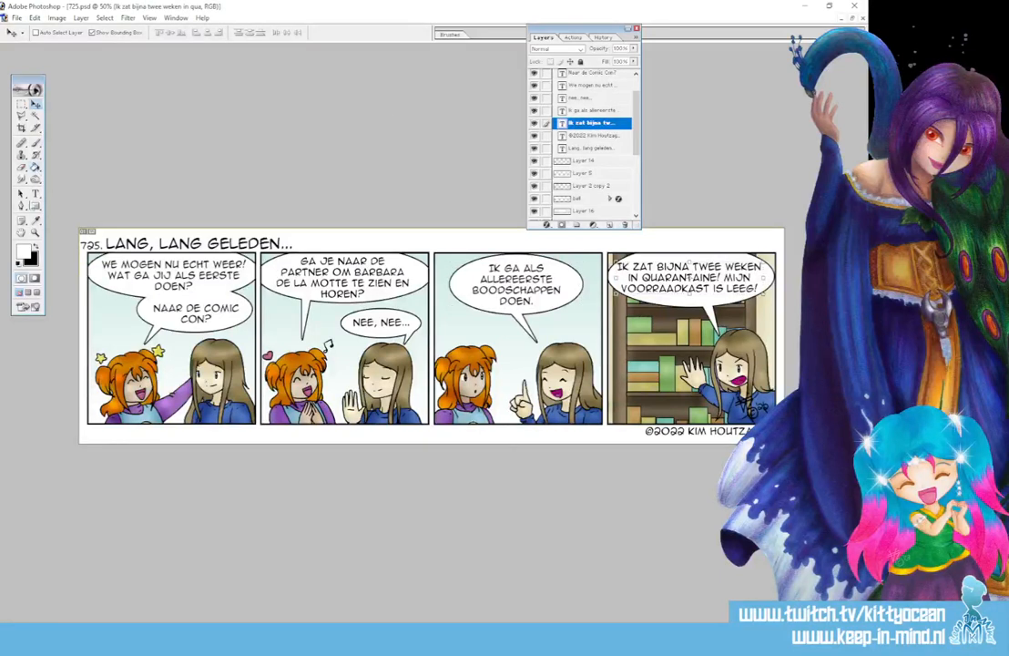
{"action": "left_click", "coordinate": [35, 193]}
{"action": "left_click", "coordinate": [709, 278]}
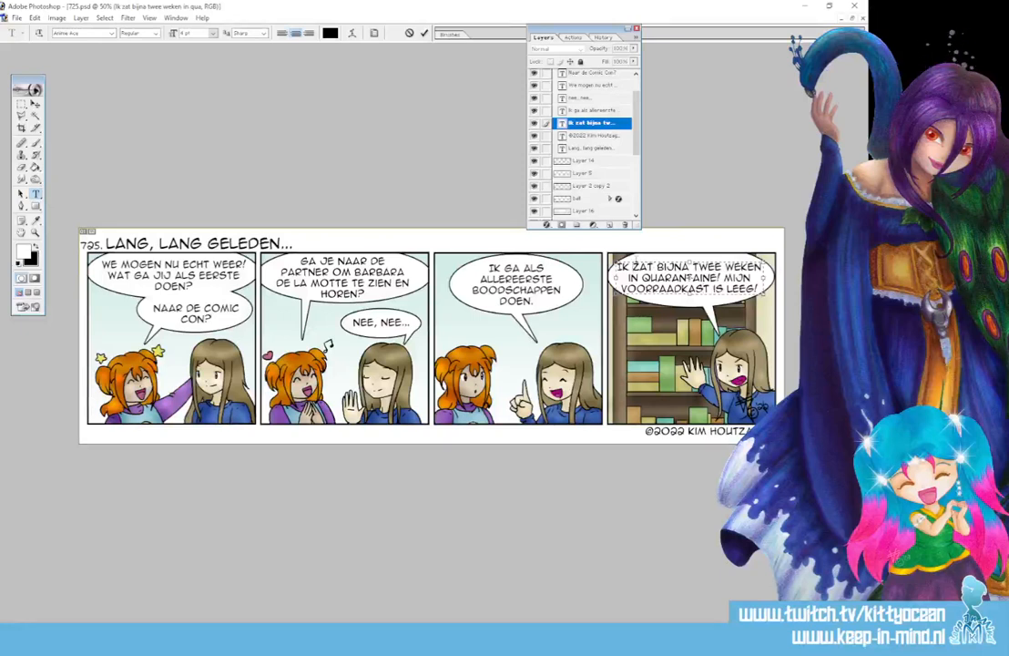
{"action": "key", "text": "Return"}
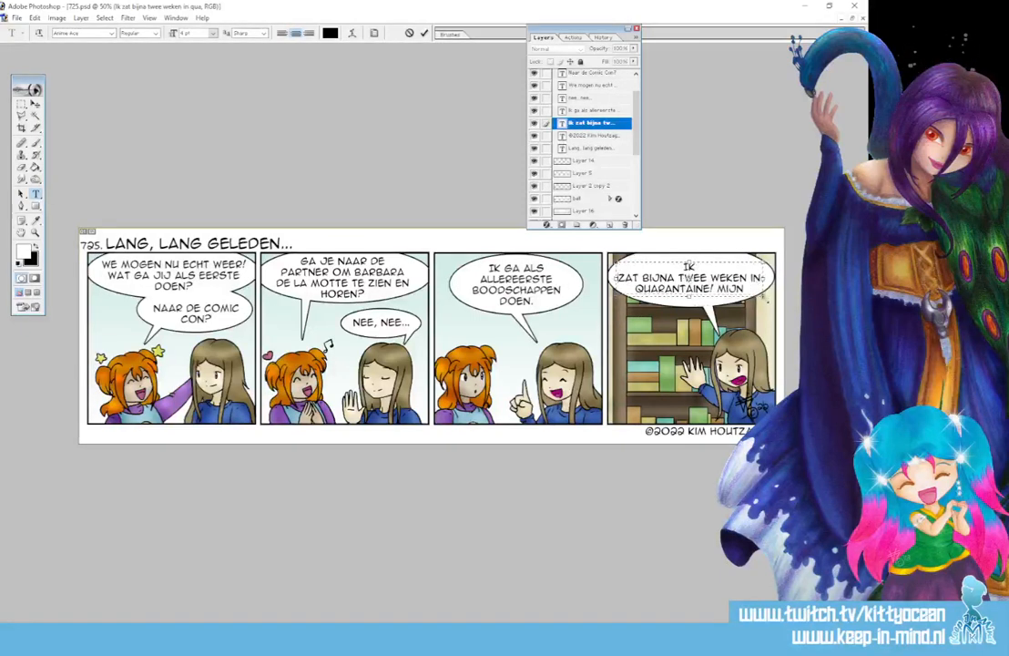
{"action": "left_click_drag", "start_coordinate": [765, 296], "coordinate": [761, 307]}
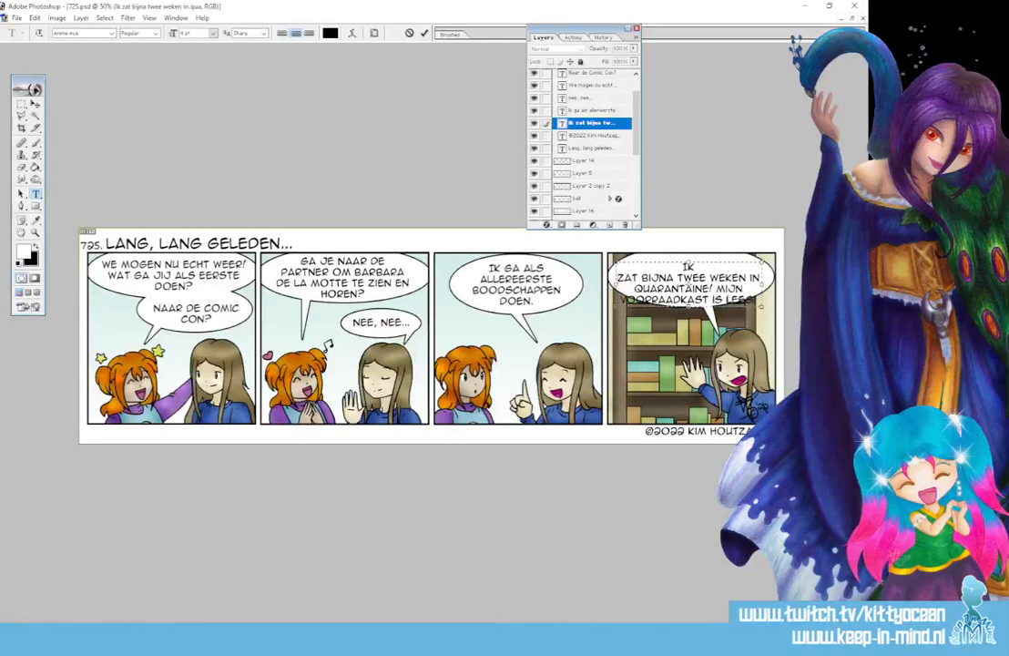
{"action": "left_click", "coordinate": [727, 299]}
{"action": "key", "text": "BackSpace"}
{"action": "key", "text": "Return"}
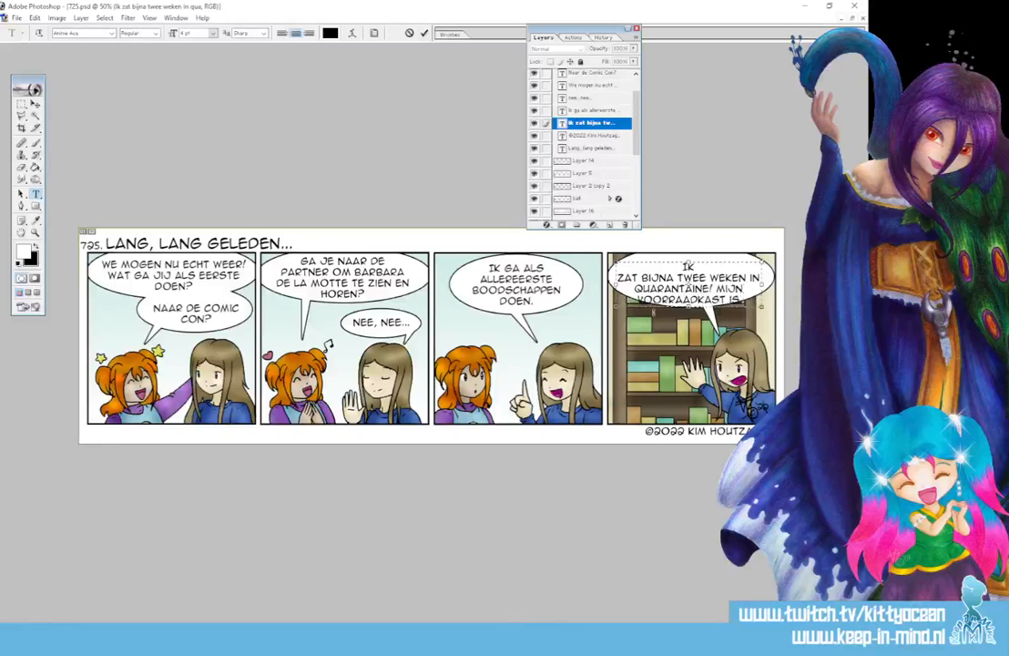
{"action": "left_click_drag", "start_coordinate": [689, 307], "coordinate": [688, 323]}
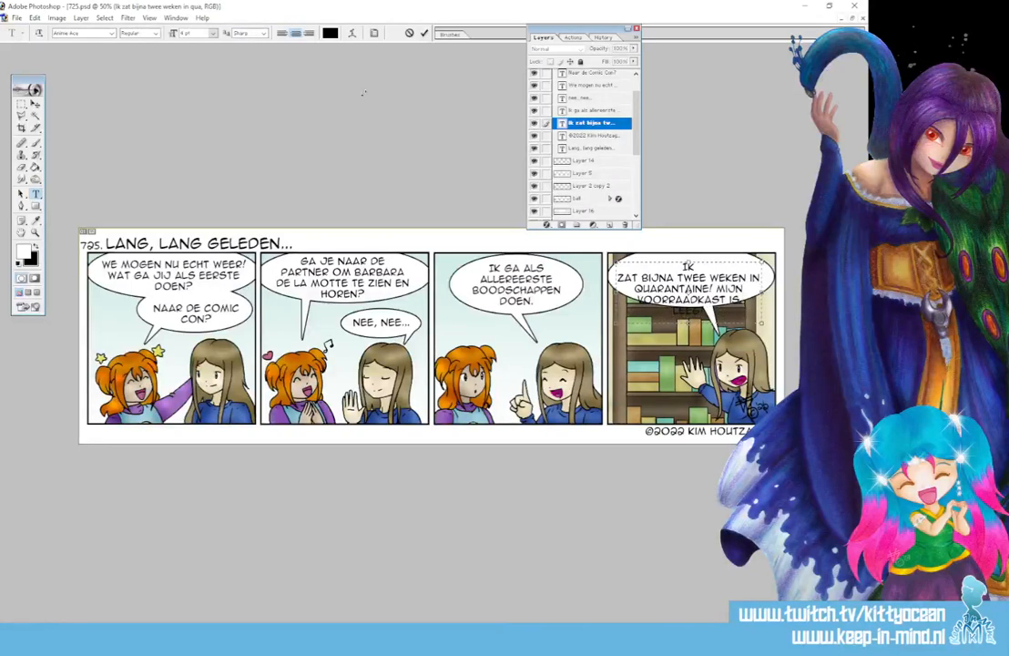
{"action": "left_click", "coordinate": [36, 104]}
{"action": "left_click_drag", "start_coordinate": [708, 289], "coordinate": [713, 283]}
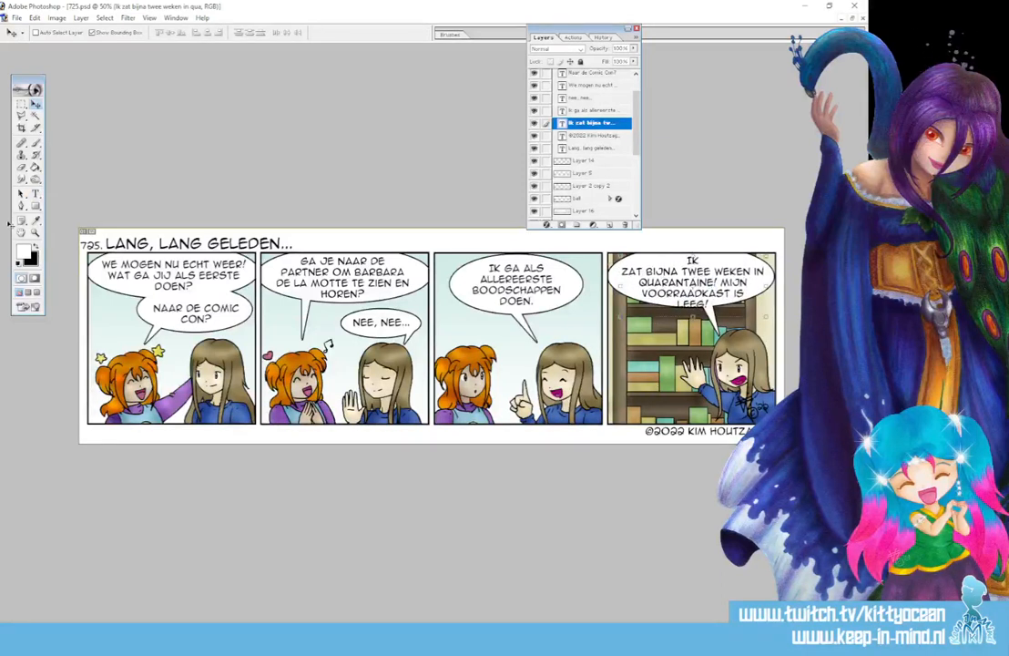
Rejoin IK with ZAT BIJNA and break the line before QUARANTAINE!
{"action": "left_click", "coordinate": [35, 194]}
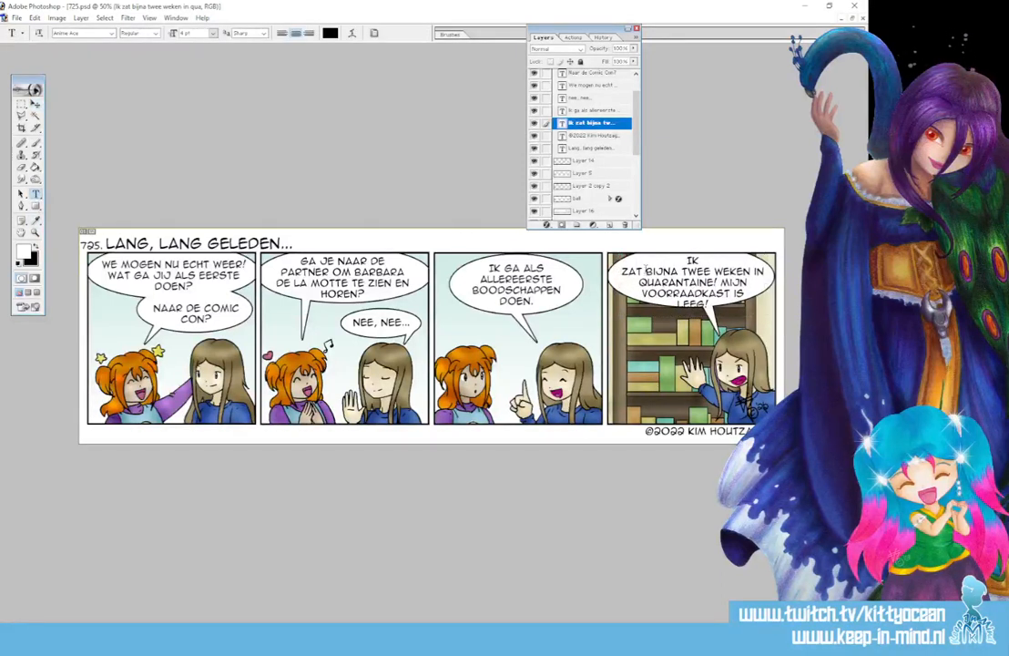
{"action": "left_click", "coordinate": [682, 271]}
{"action": "key", "text": "Return"}
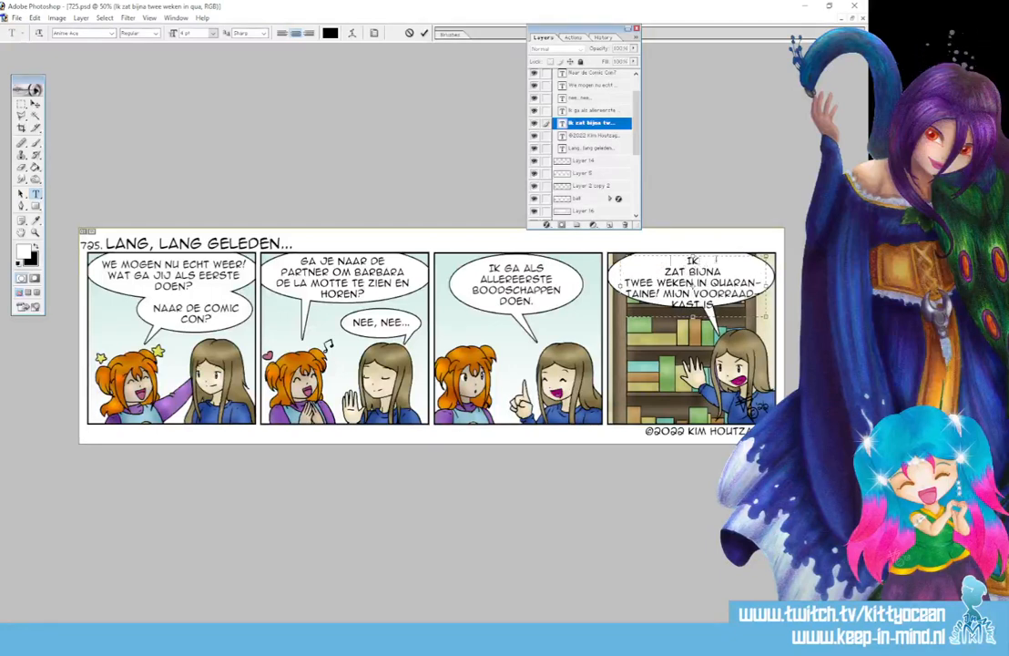
{"action": "key", "text": "BackSpace"}
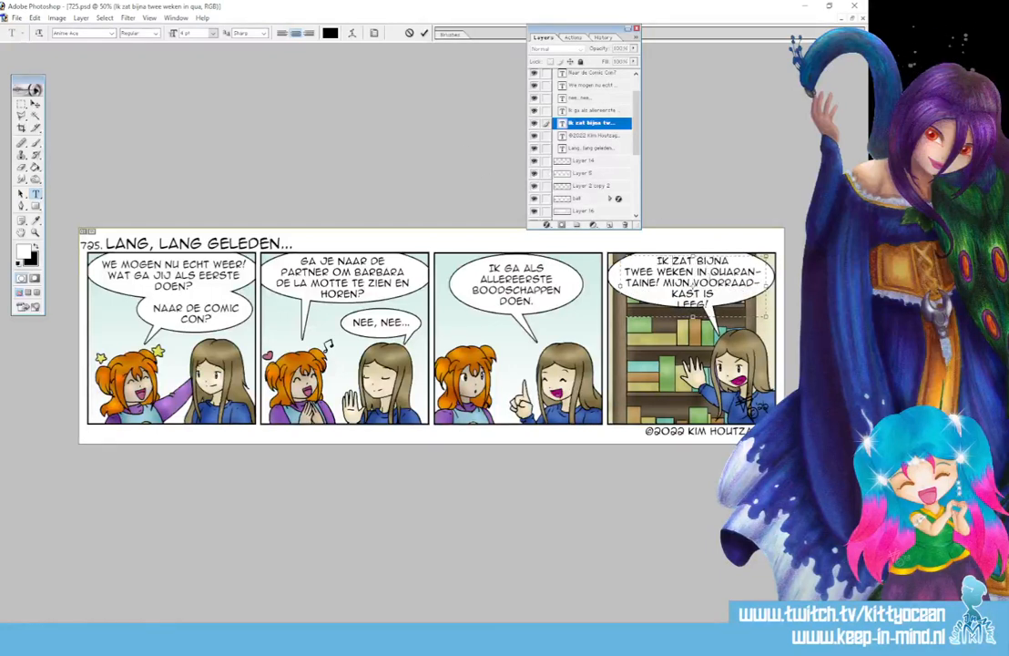
{"action": "key", "text": "Return"}
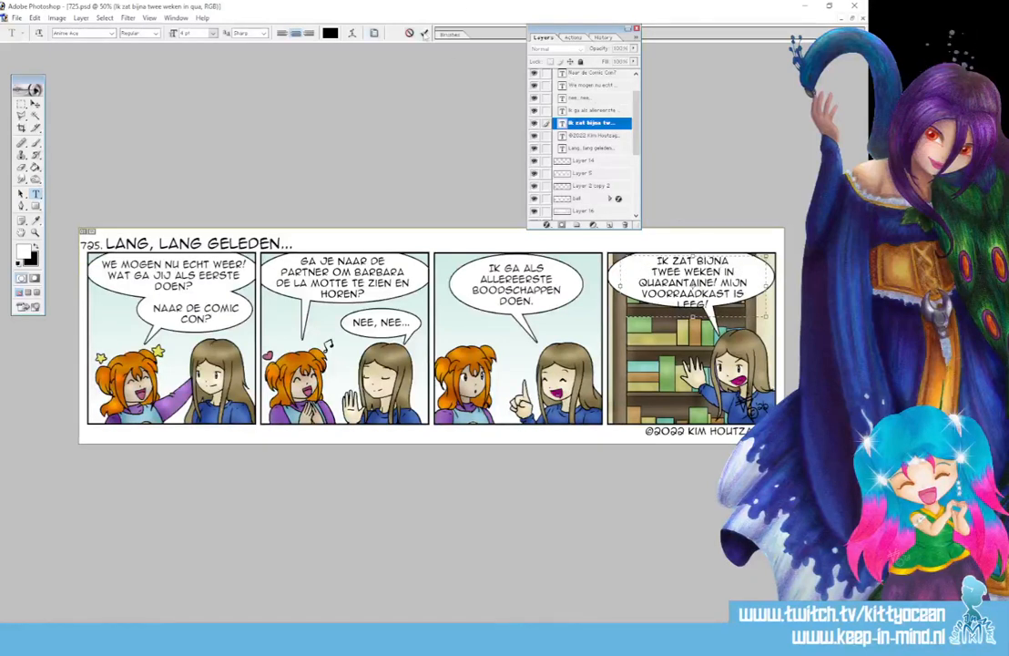
{"action": "left_click", "coordinate": [426, 32]}
{"action": "left_click_drag", "start_coordinate": [636, 134], "coordinate": [639, 158]}
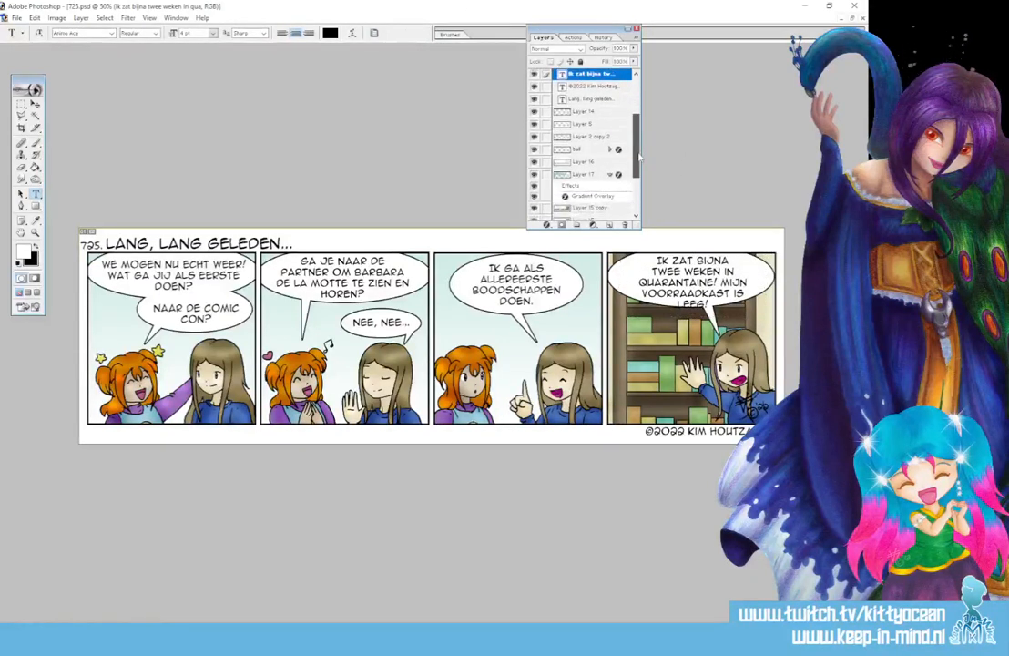
Select panel four's balloon on the ball layer and nudge it right and down
{"action": "left_click", "coordinate": [584, 147]}
{"action": "left_click", "coordinate": [21, 104]}
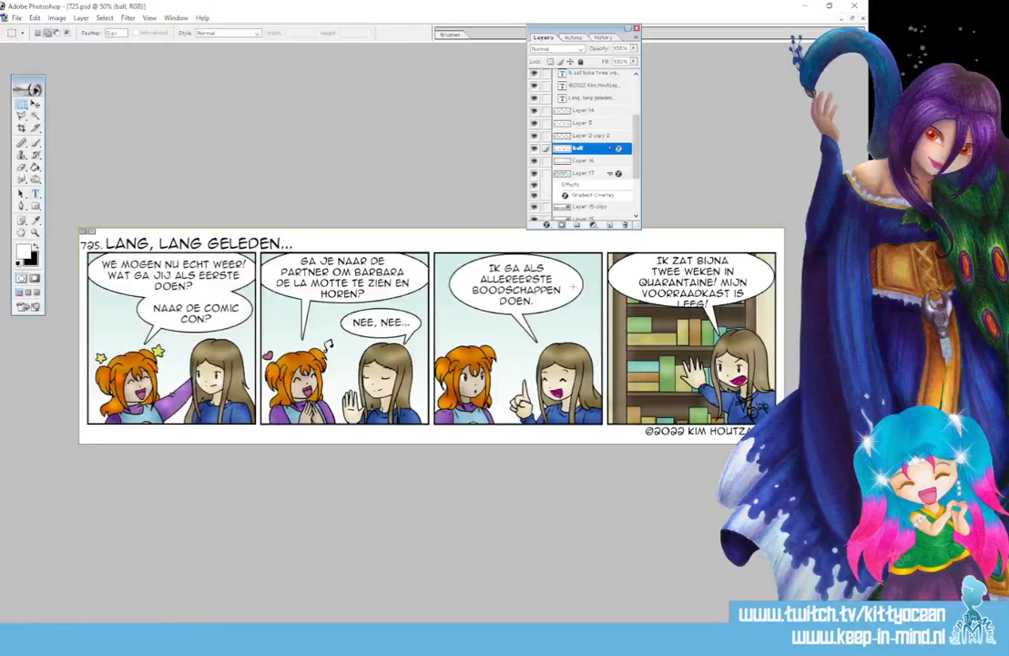
{"action": "left_click_drag", "start_coordinate": [599, 243], "coordinate": [795, 344]}
{"action": "left_click", "coordinate": [34, 104]}
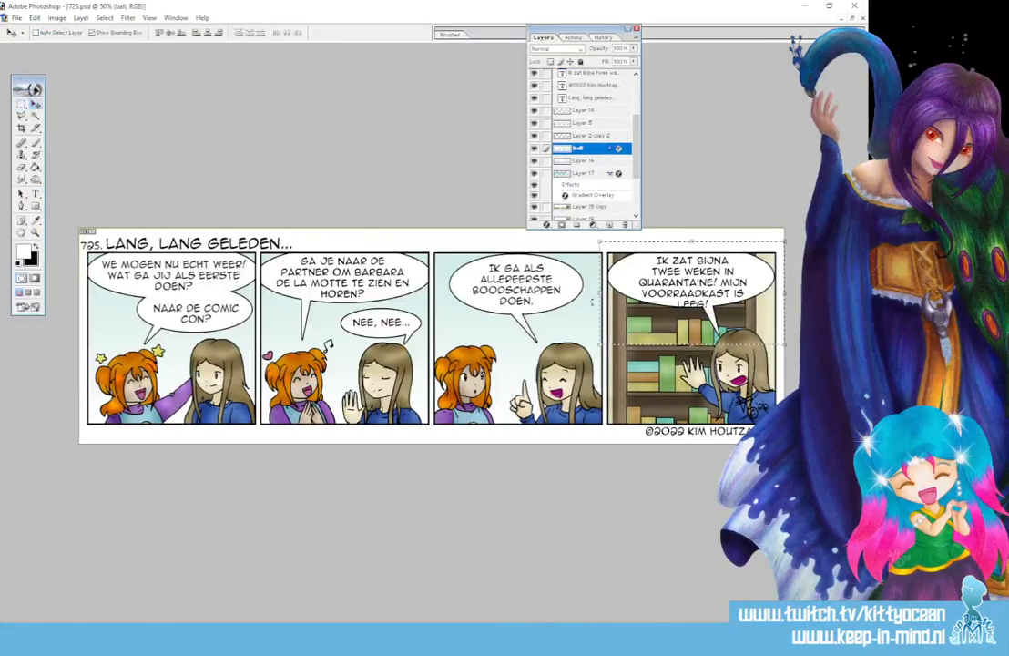
{"action": "left_click_drag", "start_coordinate": [601, 297], "coordinate": [600, 300]}
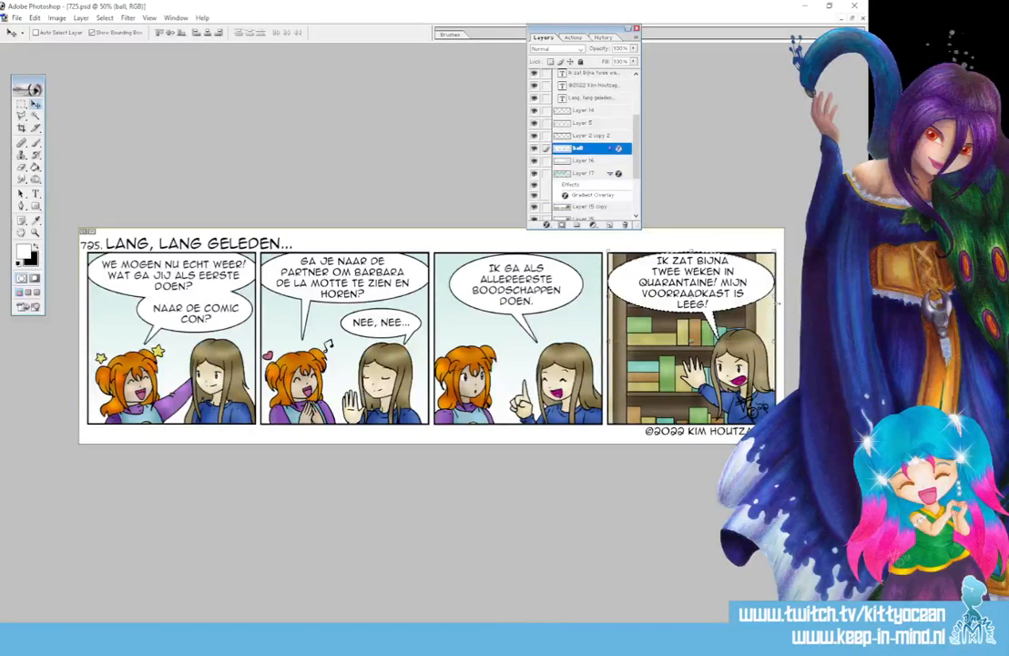
Transform panel four's balloon narrower and taller, then shorten the layers list
{"action": "key", "text": "ctrl+t"}
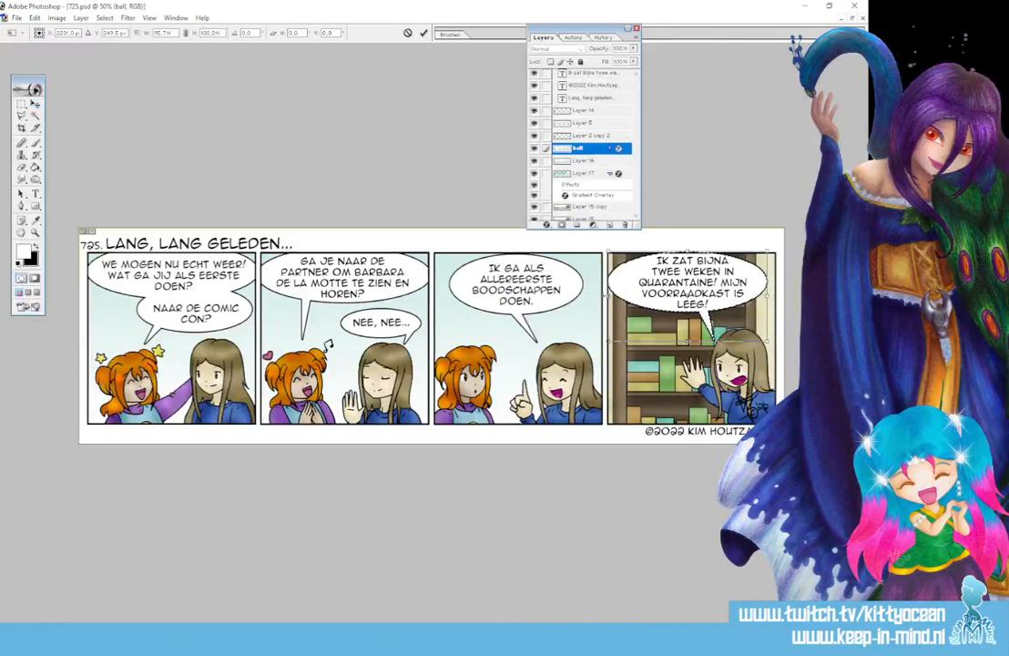
{"action": "left_click_drag", "start_coordinate": [609, 296], "coordinate": [616, 296]}
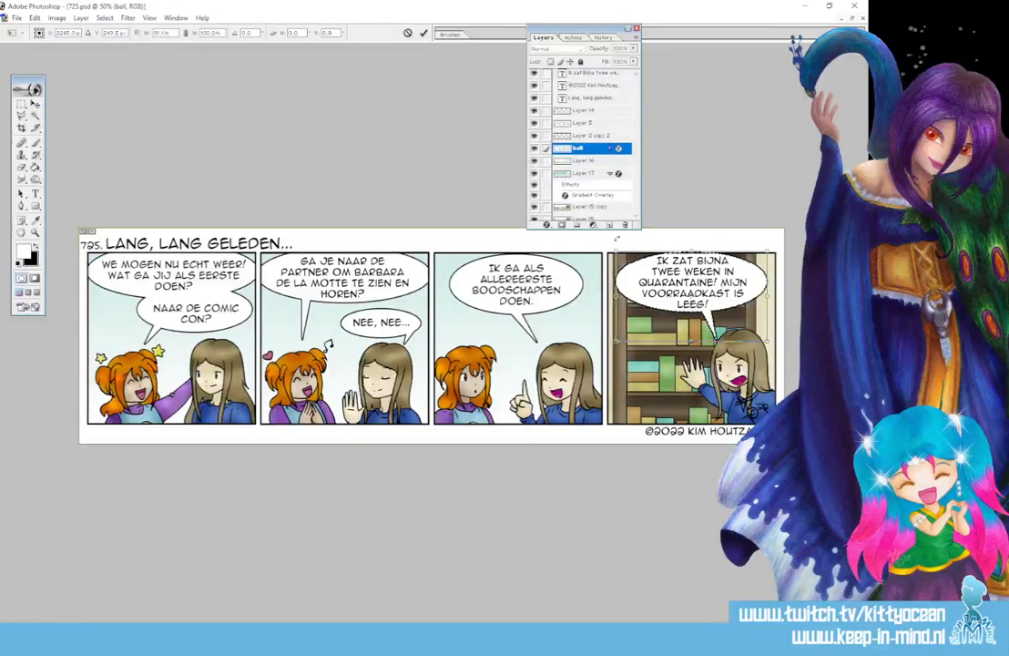
{"action": "left_click_drag", "start_coordinate": [691, 342], "coordinate": [691, 346]}
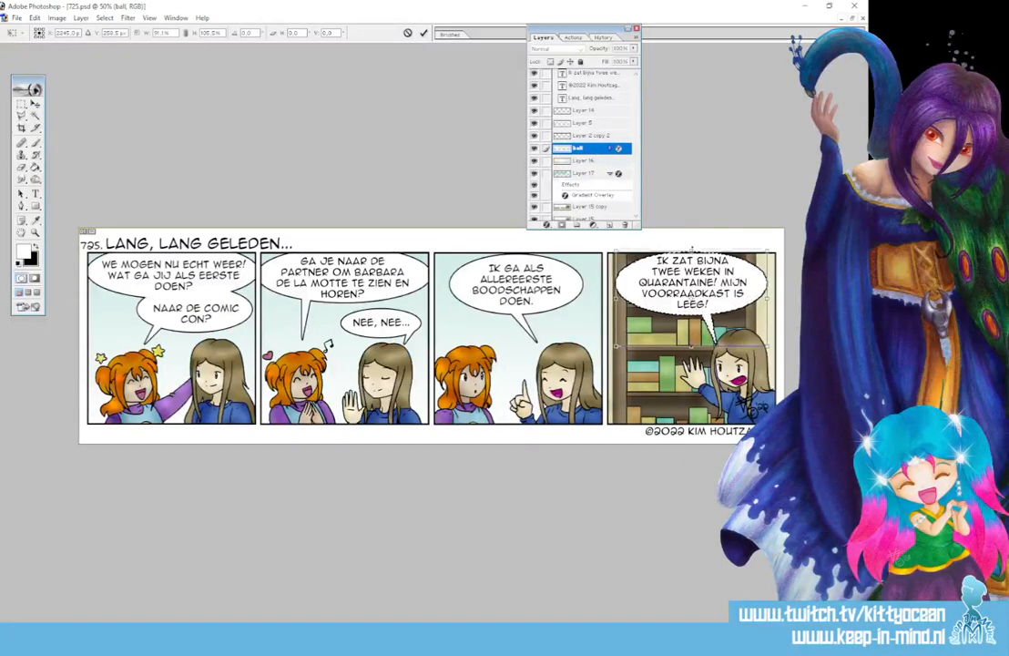
{"action": "left_click_drag", "start_coordinate": [683, 248], "coordinate": [683, 242]}
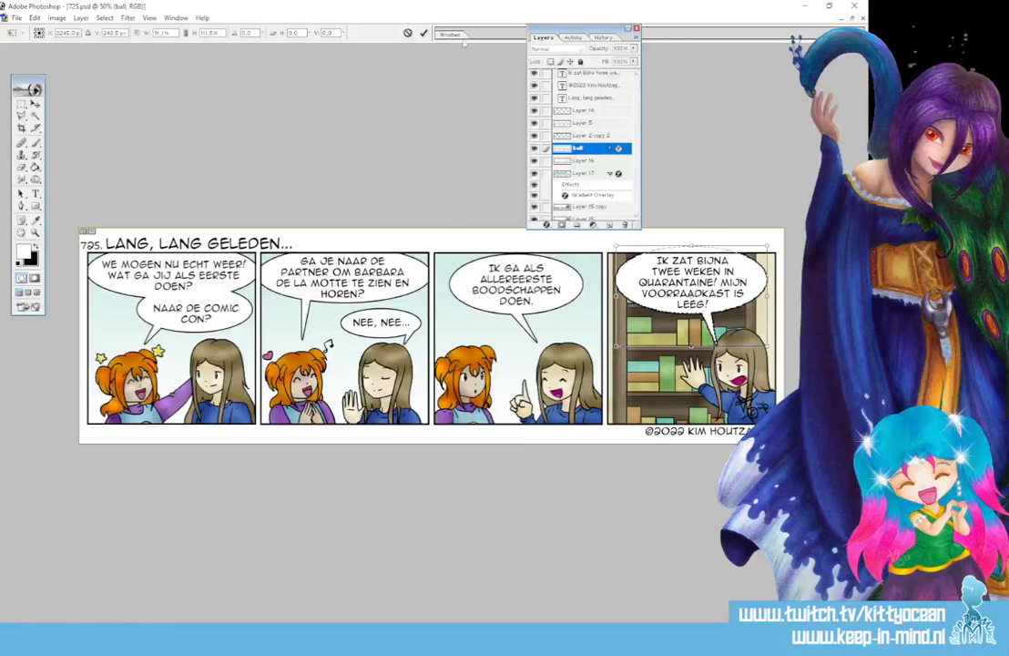
{"action": "key", "text": "Return"}
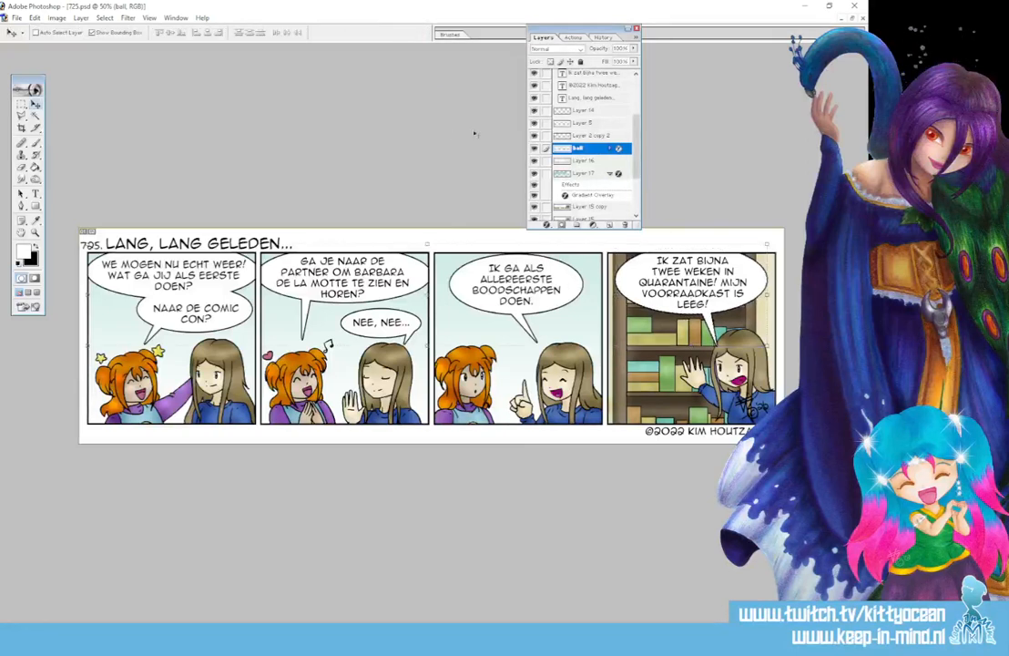
{"action": "left_click_drag", "start_coordinate": [624, 226], "coordinate": [623, 180]}
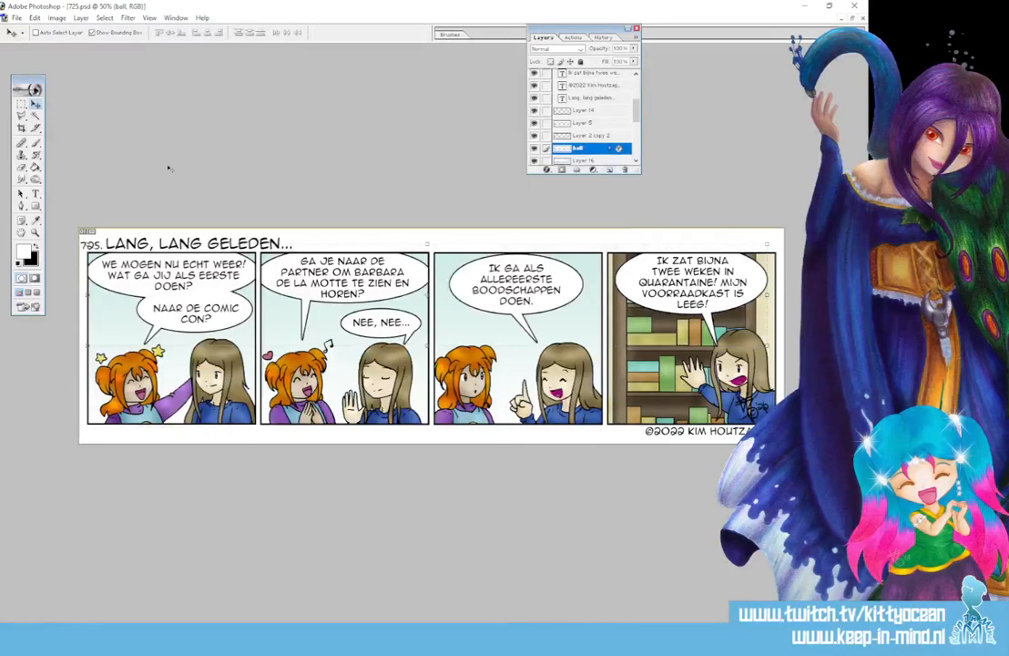
Take a Snipping Tool snip of the entire four-panel comic strip
{"action": "left_click", "coordinate": [36, 143]}
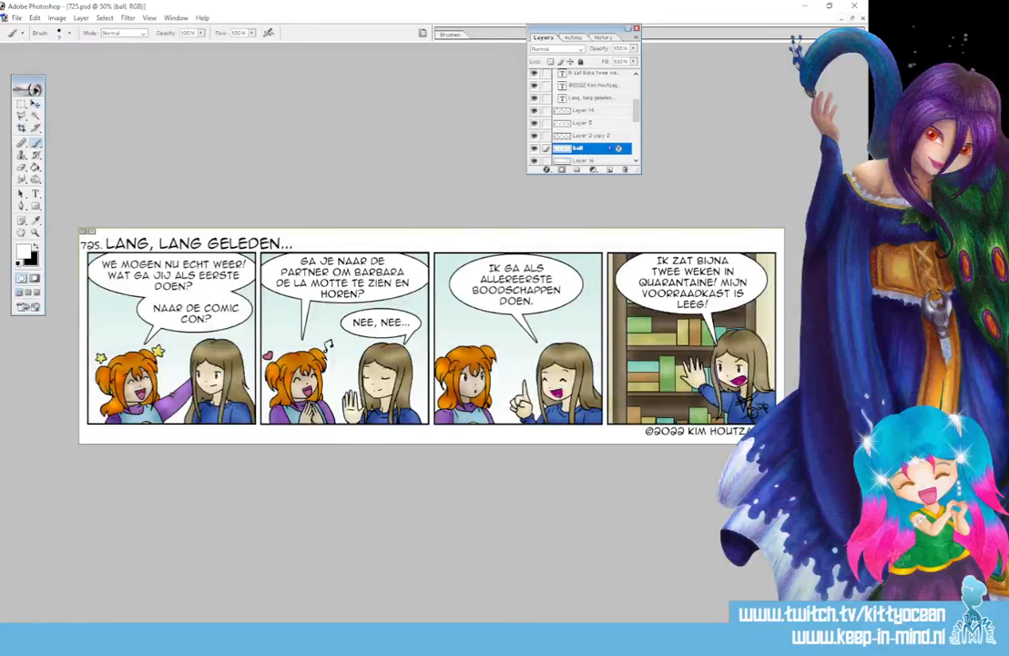
{"action": "left_click", "coordinate": [114, 640]}
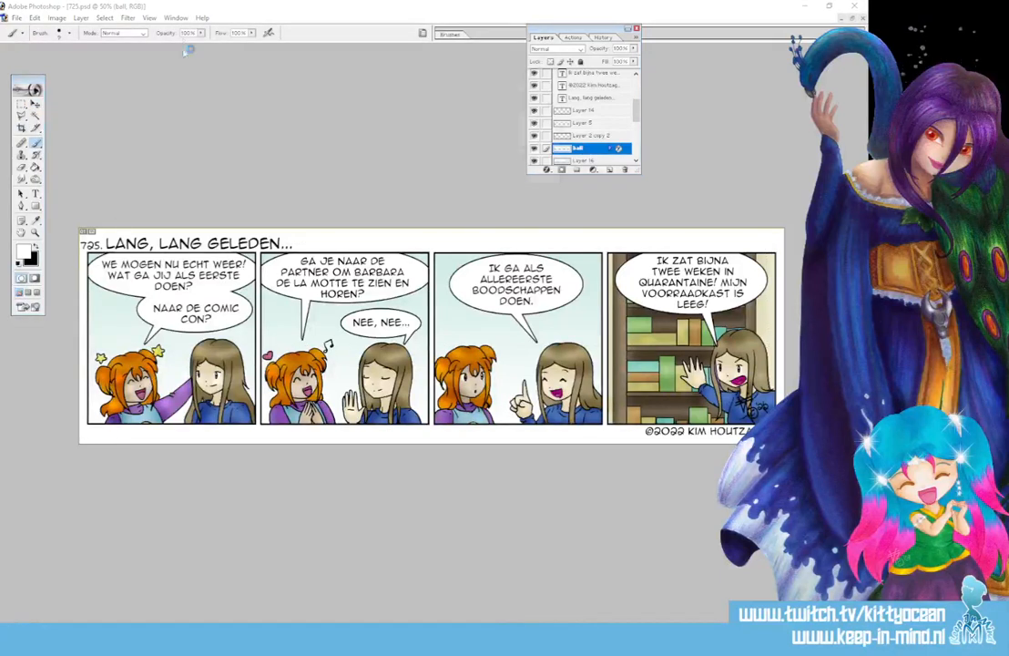
{"action": "left_click", "coordinate": [357, 84]}
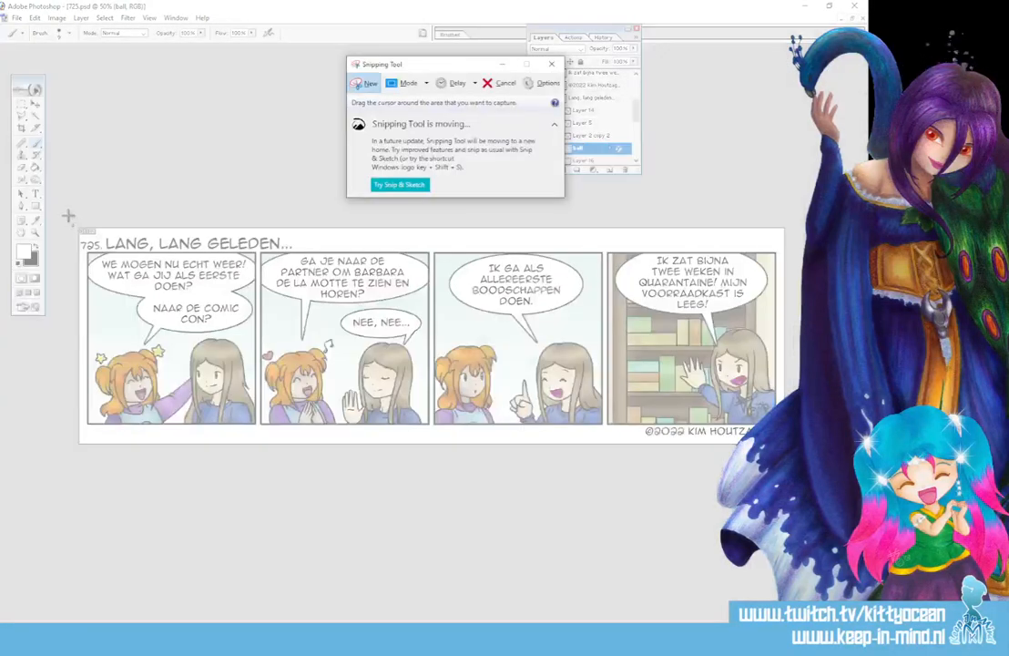
{"action": "left_click_drag", "start_coordinate": [63, 212], "coordinate": [790, 456]}
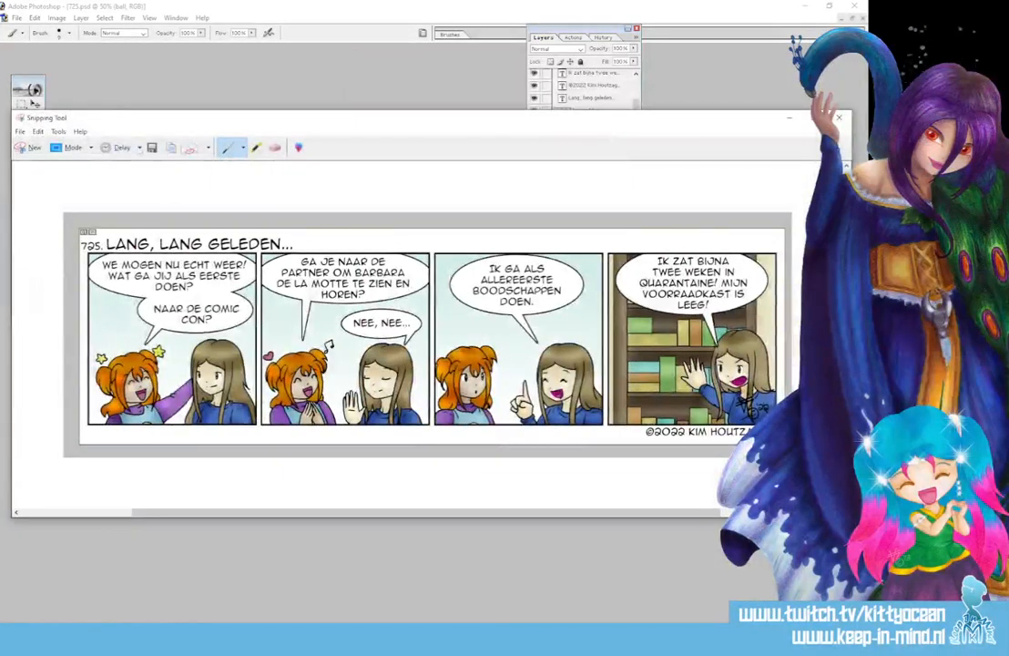
{"action": "left_click", "coordinate": [34, 102]}
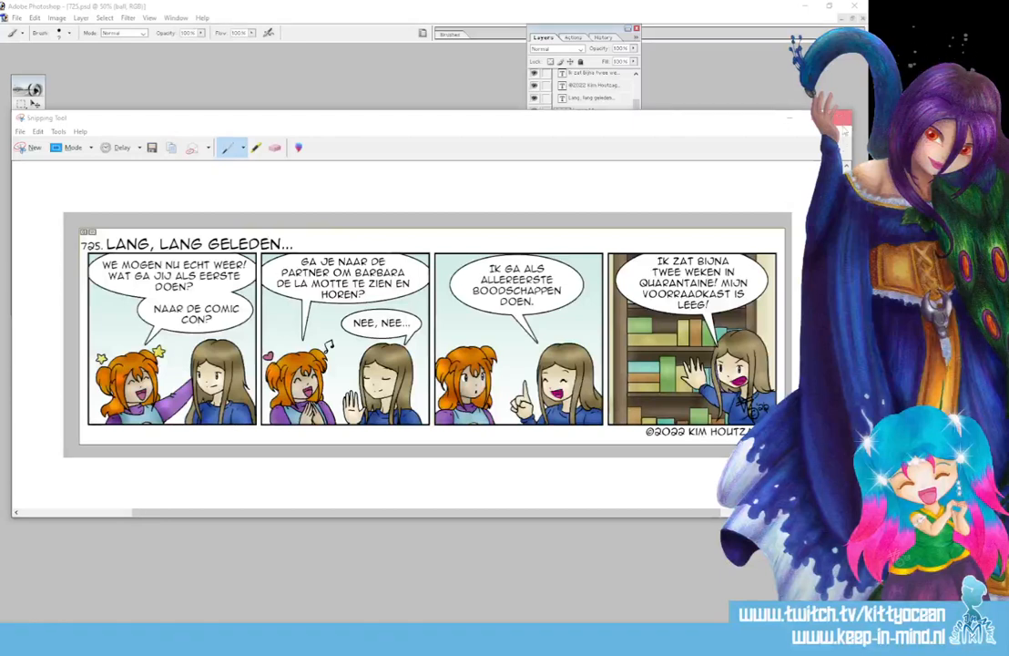
{"action": "left_click", "coordinate": [839, 118]}
Discard the comic snip without saving it
{"action": "left_click", "coordinate": [478, 326]}
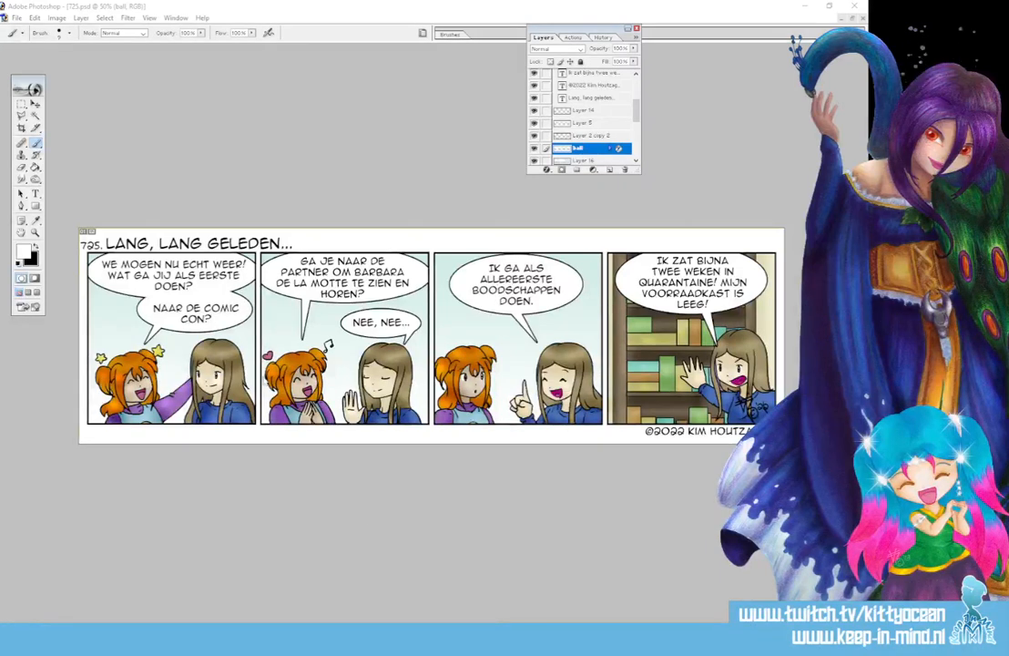
{"action": "left_click", "coordinate": [17, 18]}
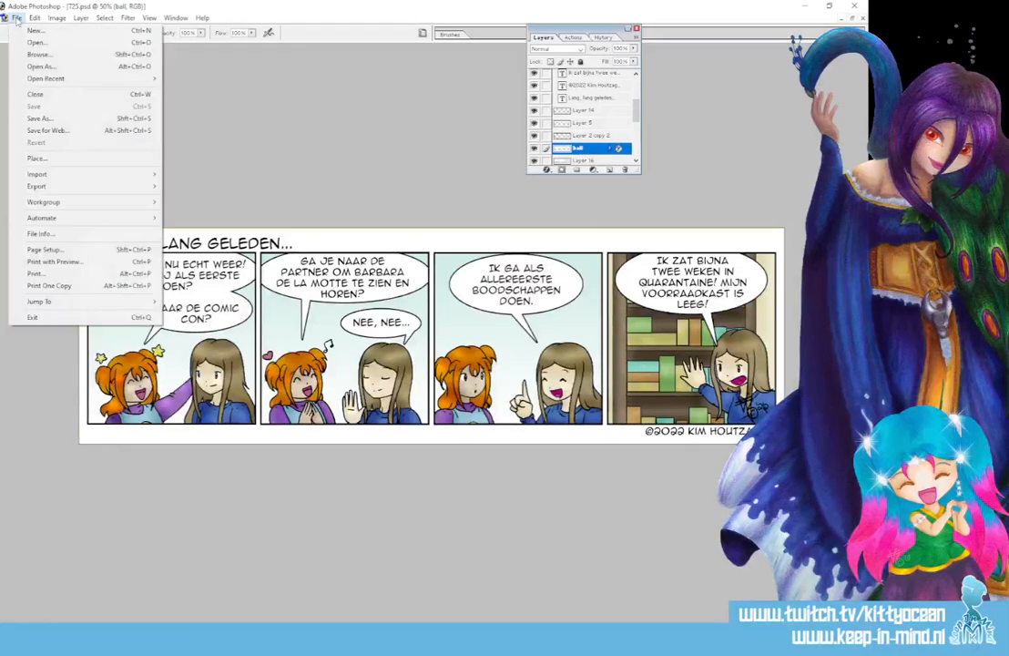
Save for Web as JPEG '725' in the Jaar 14 folder, then close 725.psd saving changes
{"action": "left_click", "coordinate": [101, 130]}
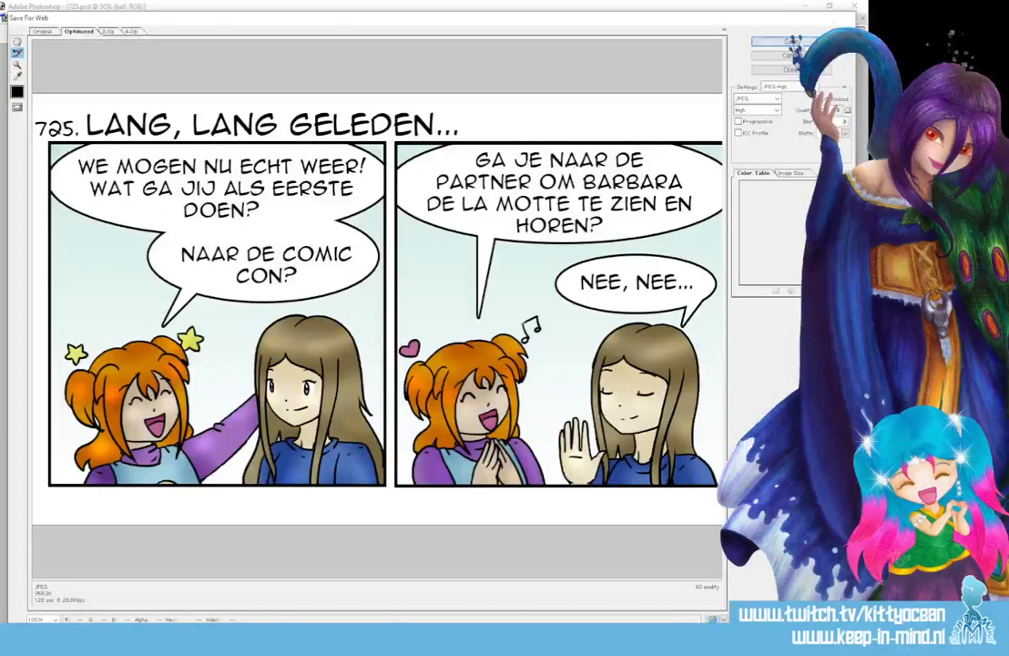
{"action": "left_click", "coordinate": [788, 42]}
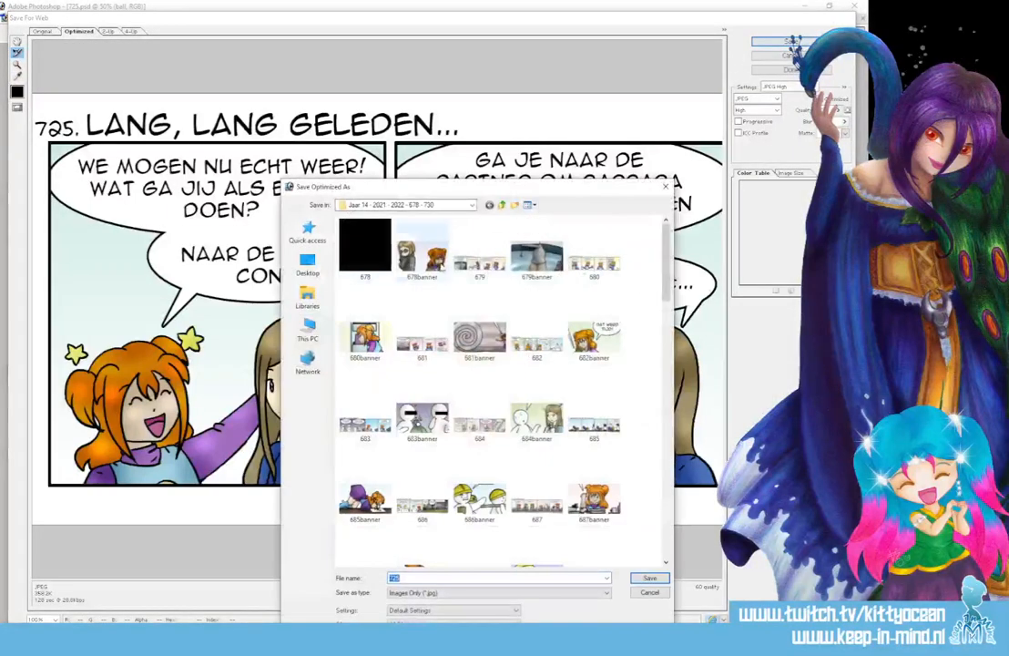
{"action": "left_click", "coordinate": [646, 578]}
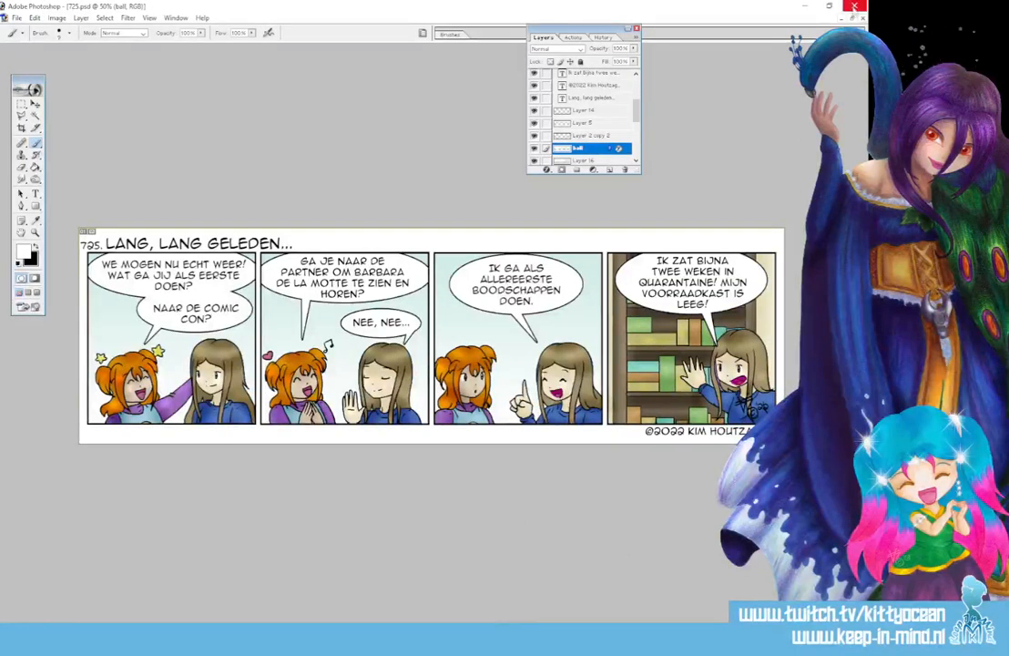
{"action": "left_click", "coordinate": [864, 18]}
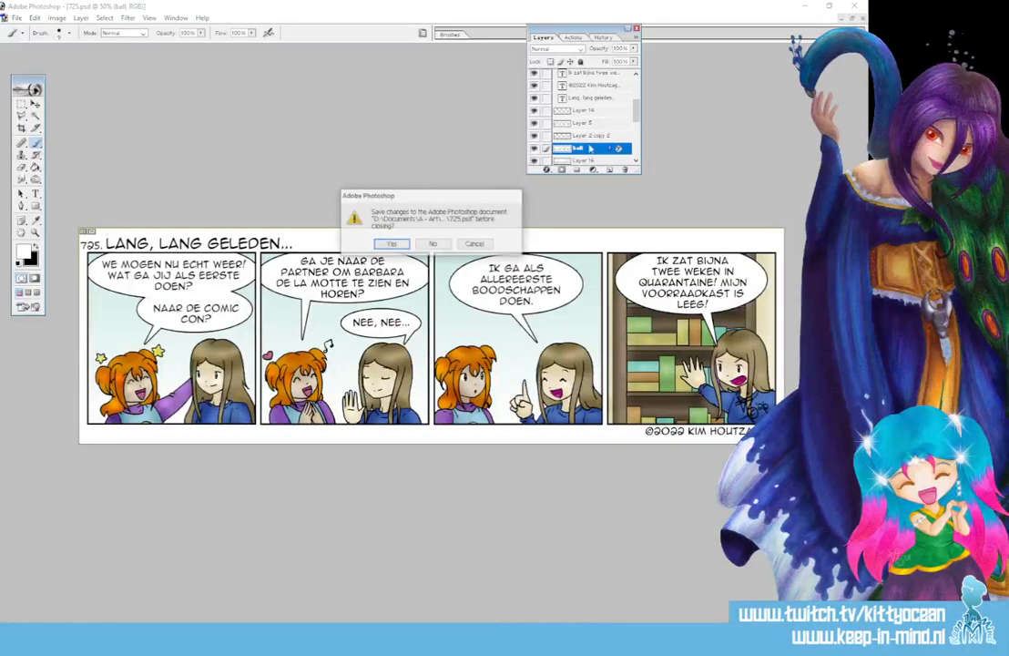
{"action": "left_click", "coordinate": [385, 245]}
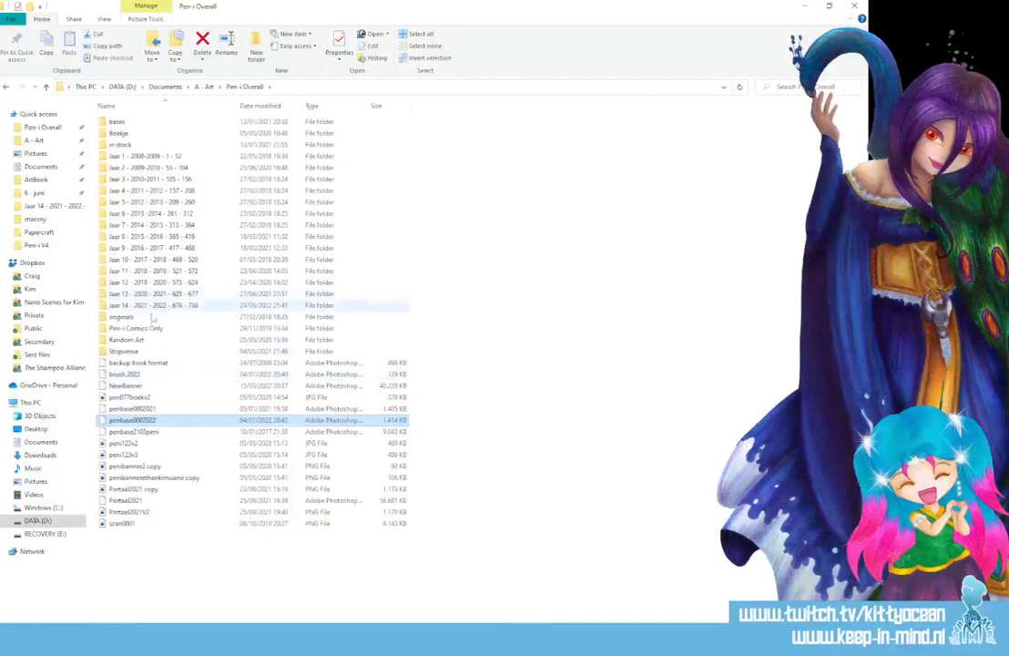
Open NewBanner, then the exported 725 JPEG from the Jaar 14 folder, in Photoshop
{"action": "double_click", "coordinate": [151, 387]}
{"action": "left_click", "coordinate": [132, 640]}
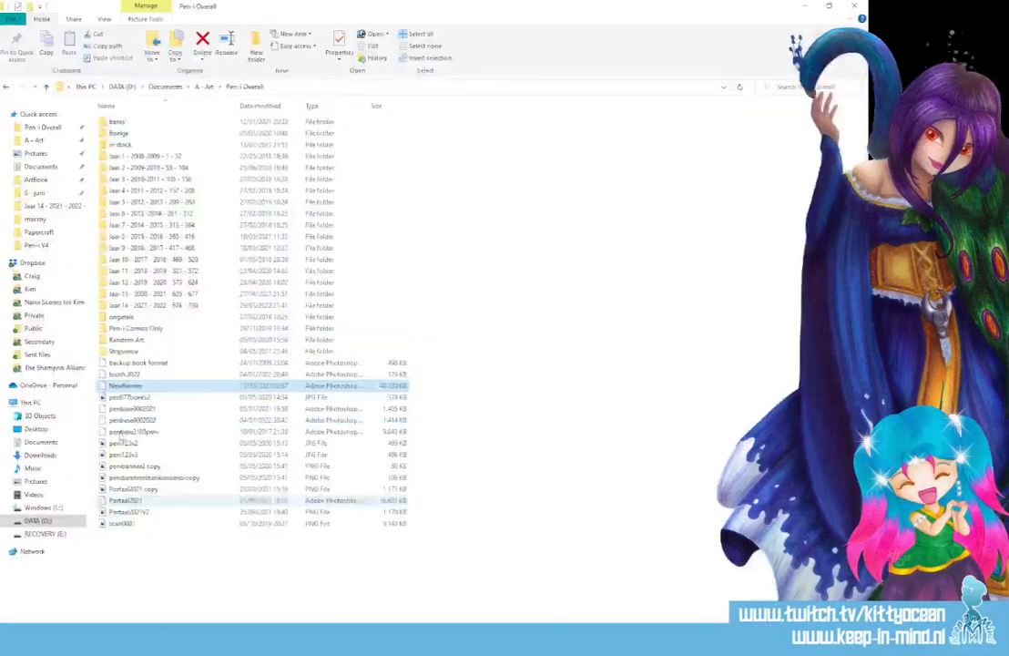
{"action": "double_click", "coordinate": [141, 306]}
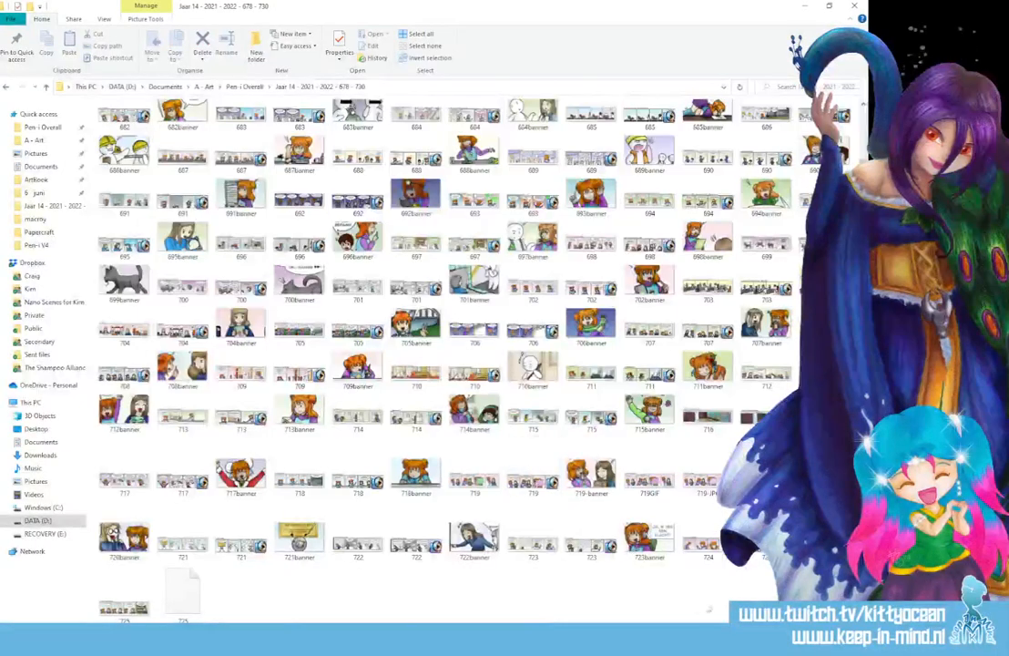
{"action": "left_click", "coordinate": [125, 596]}
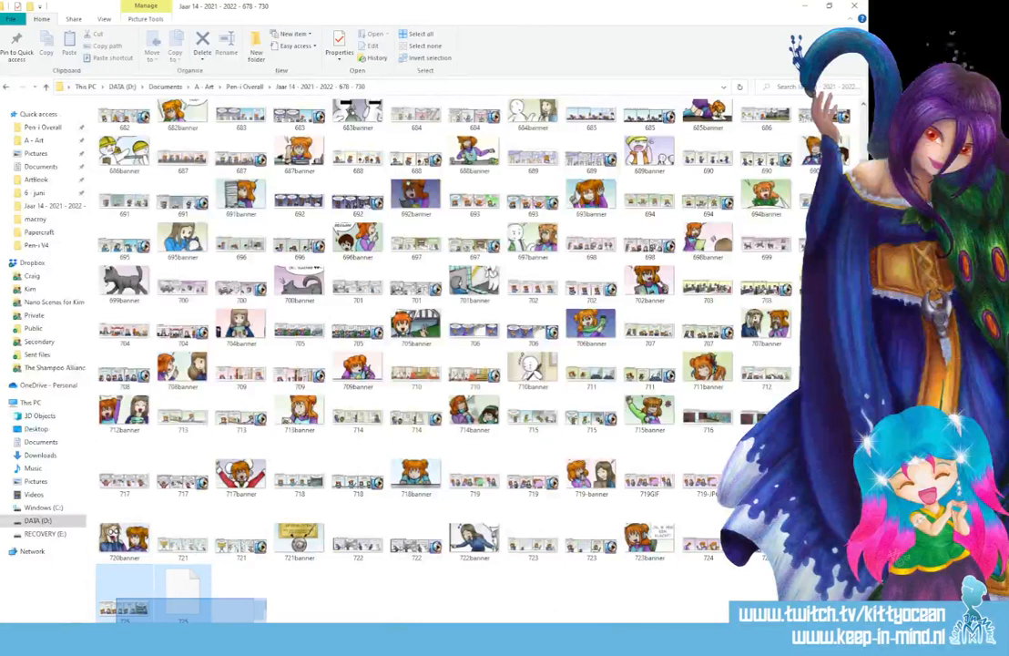
{"action": "left_click_drag", "start_coordinate": [132, 615], "coordinate": [325, 450]}
Arrange the 725 and NewBanner windows side by side with the 725 comic active
{"action": "left_click_drag", "start_coordinate": [213, 59], "coordinate": [349, 242]}
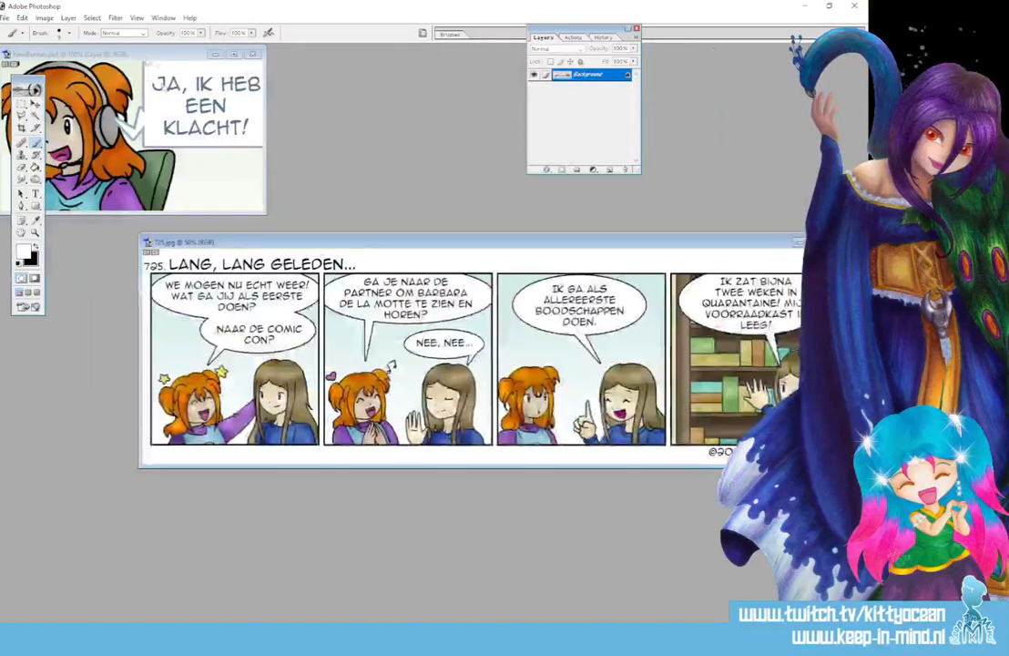
{"action": "left_click", "coordinate": [176, 57]}
{"action": "left_click_drag", "start_coordinate": [176, 56], "coordinate": [274, 61]}
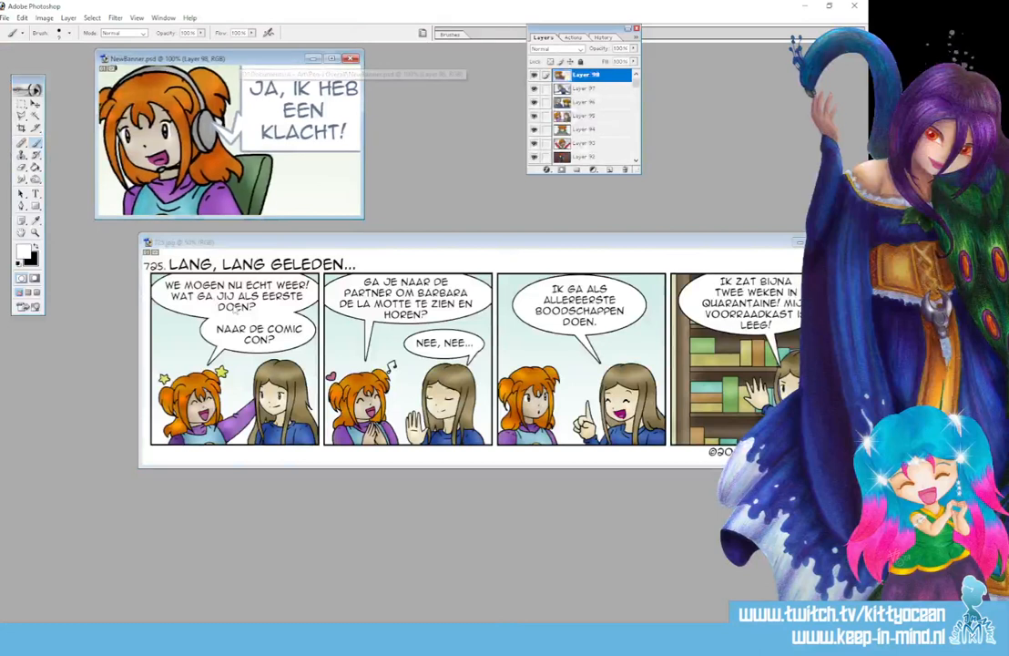
{"action": "left_click", "coordinate": [248, 307]}
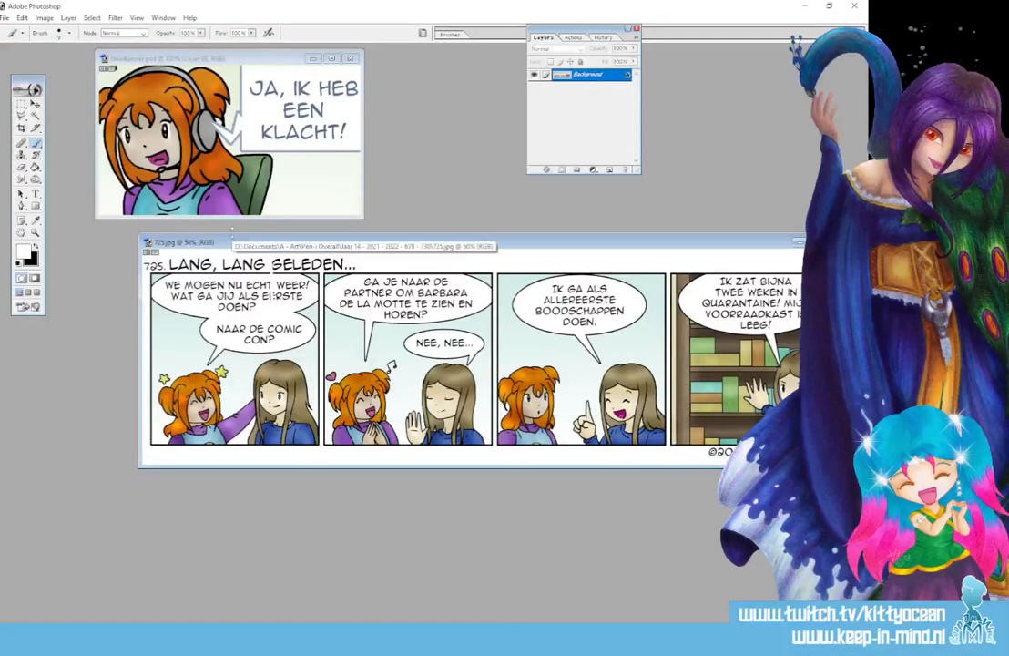
Move the 725 comic into NewBanner as Layer 99, framing panel one's two girls
{"action": "left_click", "coordinate": [34, 102]}
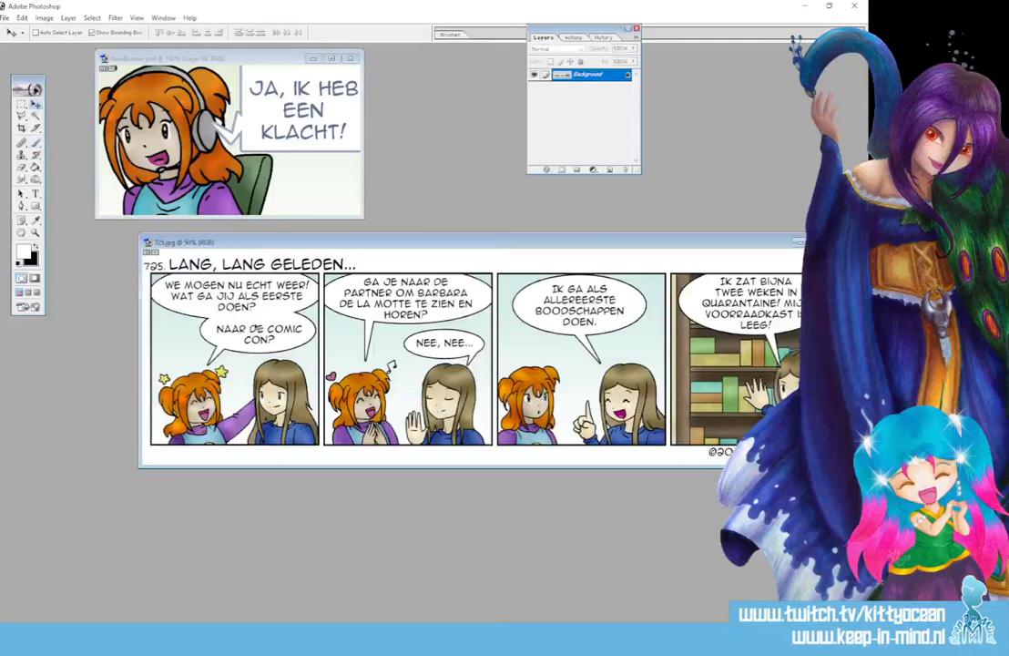
{"action": "left_click_drag", "start_coordinate": [255, 325], "coordinate": [246, 129]}
{"action": "left_click", "coordinate": [332, 58]}
{"action": "left_click_drag", "start_coordinate": [426, 302], "coordinate": [427, 164]}
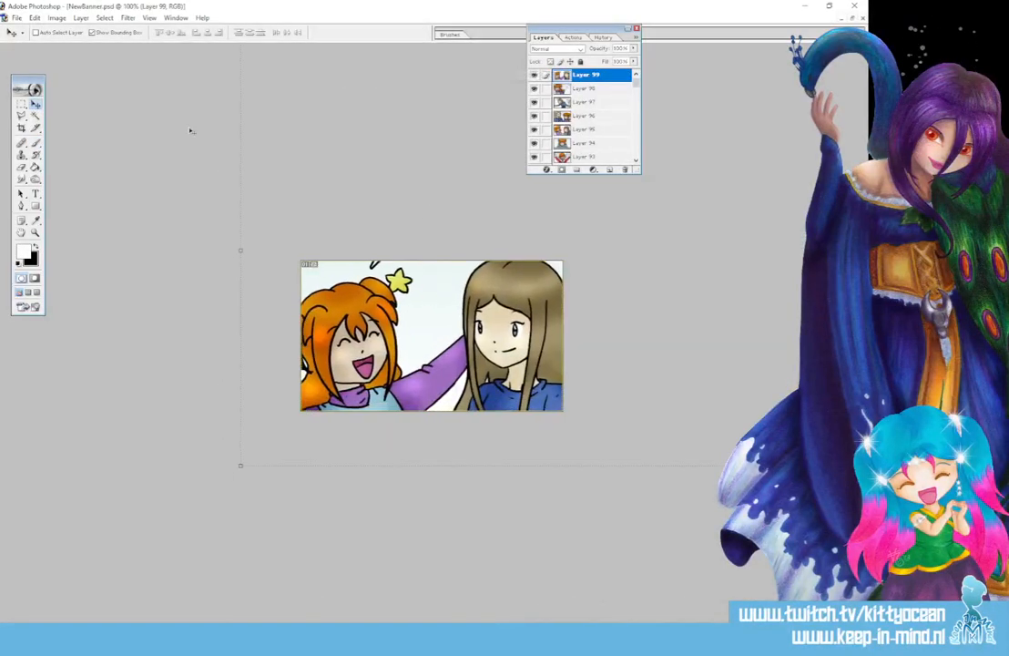
Save for Web as the JPEG '725banner', then close NewBanner without saving changes
{"action": "left_click", "coordinate": [16, 17]}
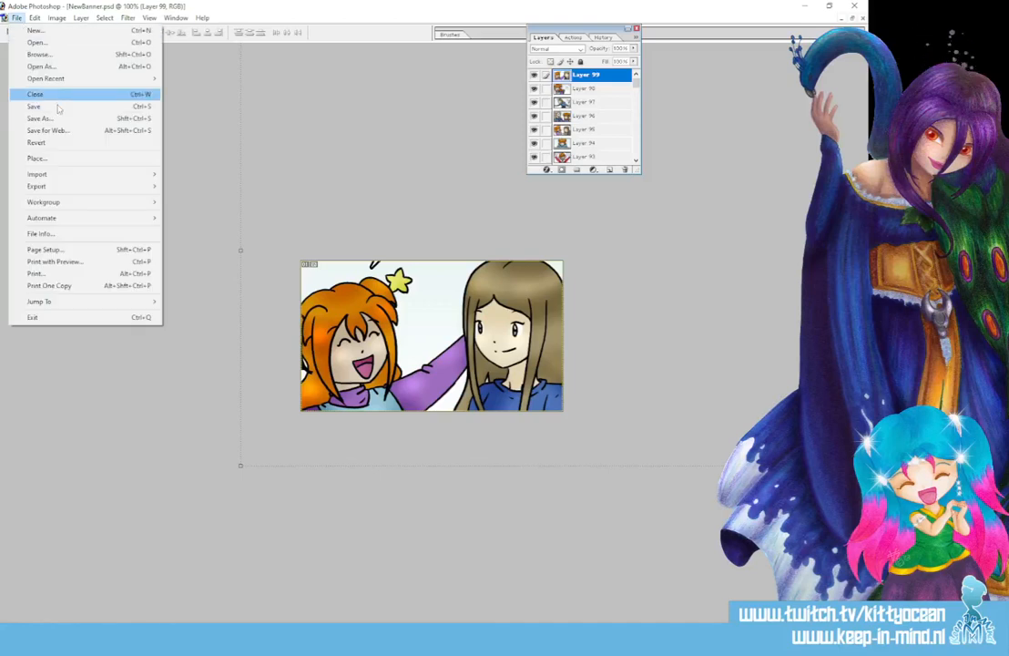
{"action": "left_click", "coordinate": [63, 117]}
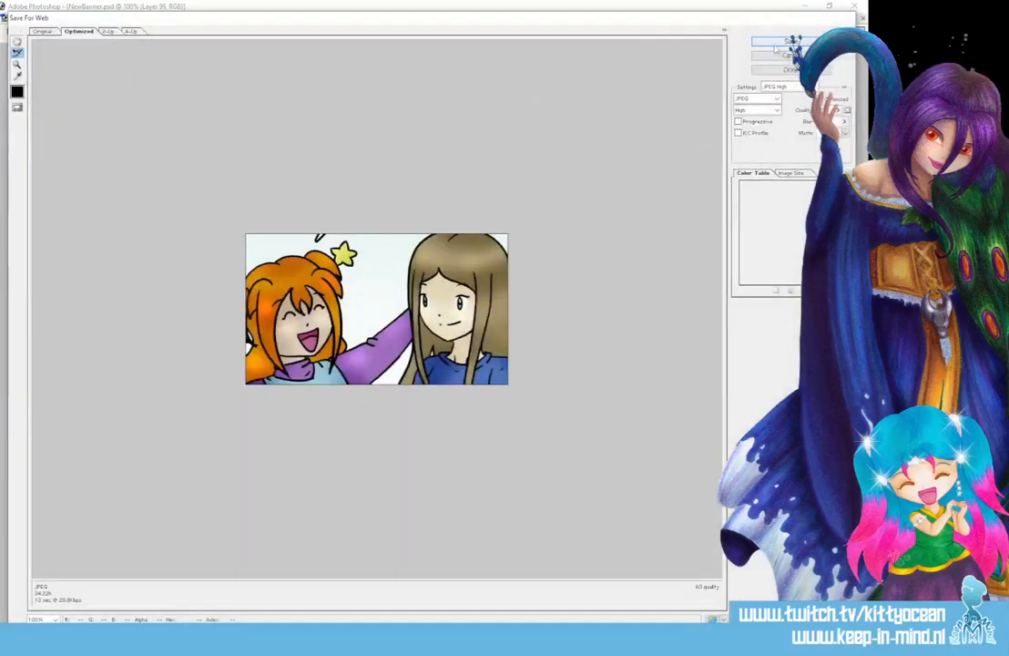
{"action": "left_click", "coordinate": [785, 42]}
{"action": "scroll", "coordinate": [492, 278], "scroll_direction": "down", "scroll_amount": 10}
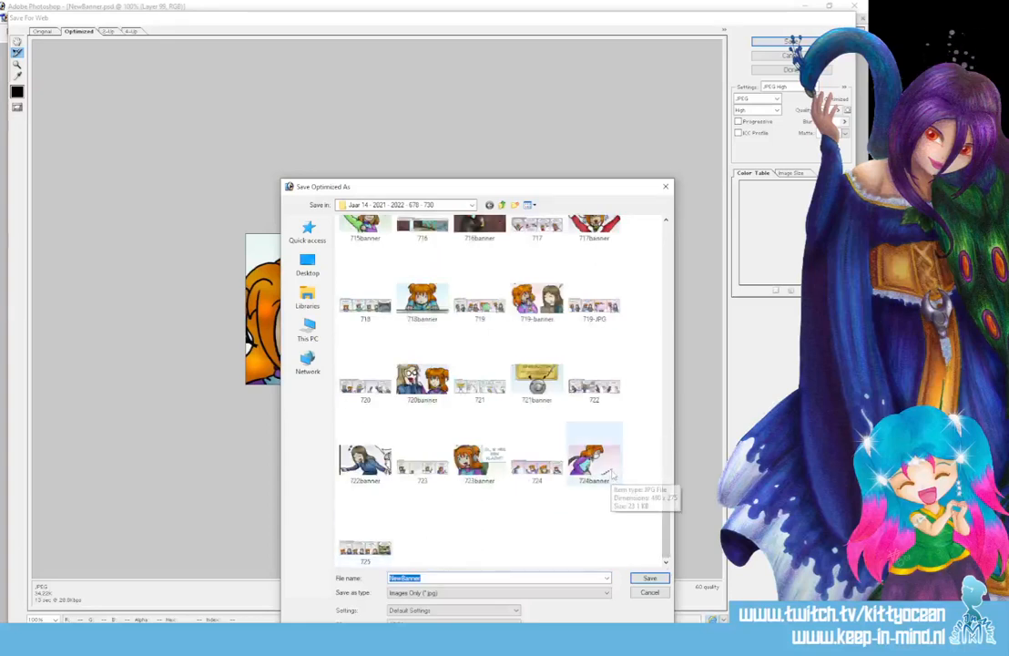
{"action": "left_click", "coordinate": [388, 547]}
{"action": "left_click", "coordinate": [435, 575]}
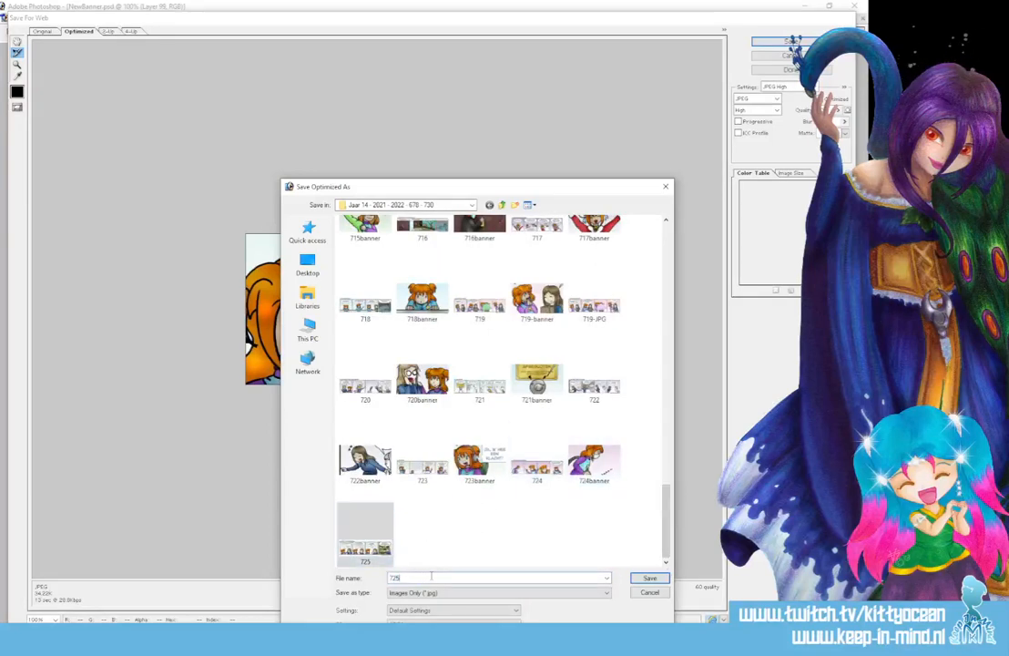
{"action": "type", "text": "banner"}
{"action": "key", "text": "Return"}
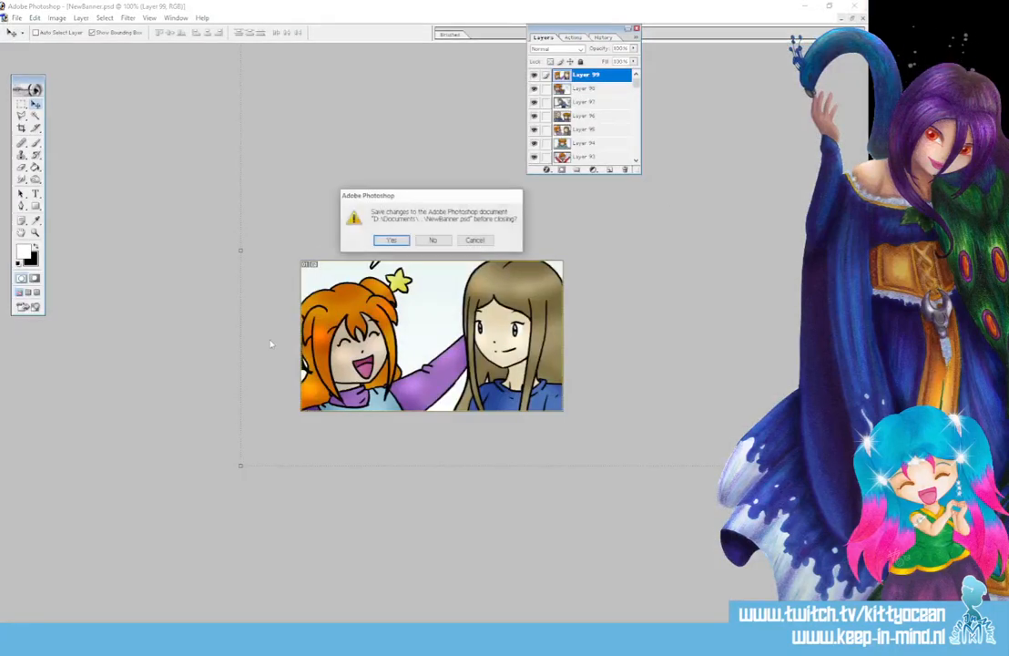
{"action": "key", "text": "Return"}
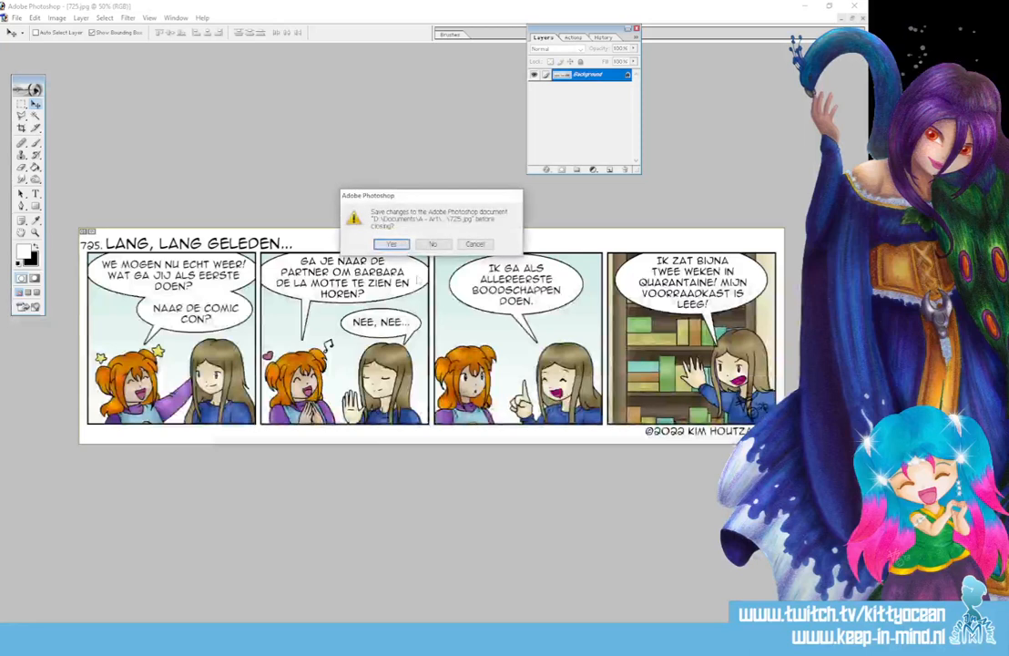
Close the 725 image unsaved, check the 725banner file name, and open penfile.doc from recent files
{"action": "left_click", "coordinate": [434, 244]}
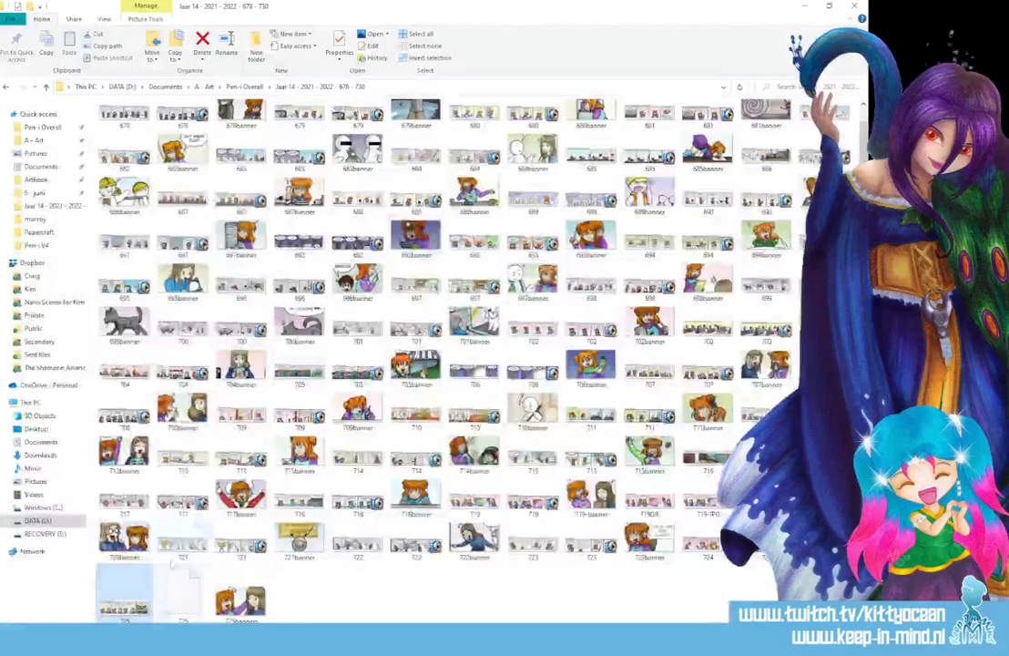
{"action": "left_click", "coordinate": [240, 596]}
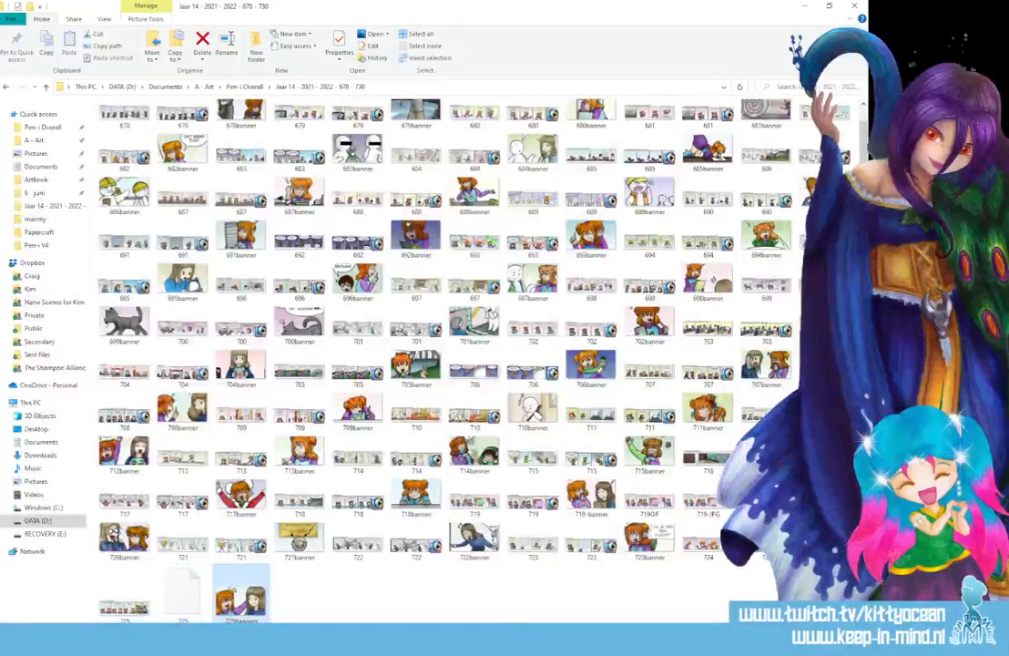
{"action": "key", "text": "F2"}
{"action": "key", "text": "End"}
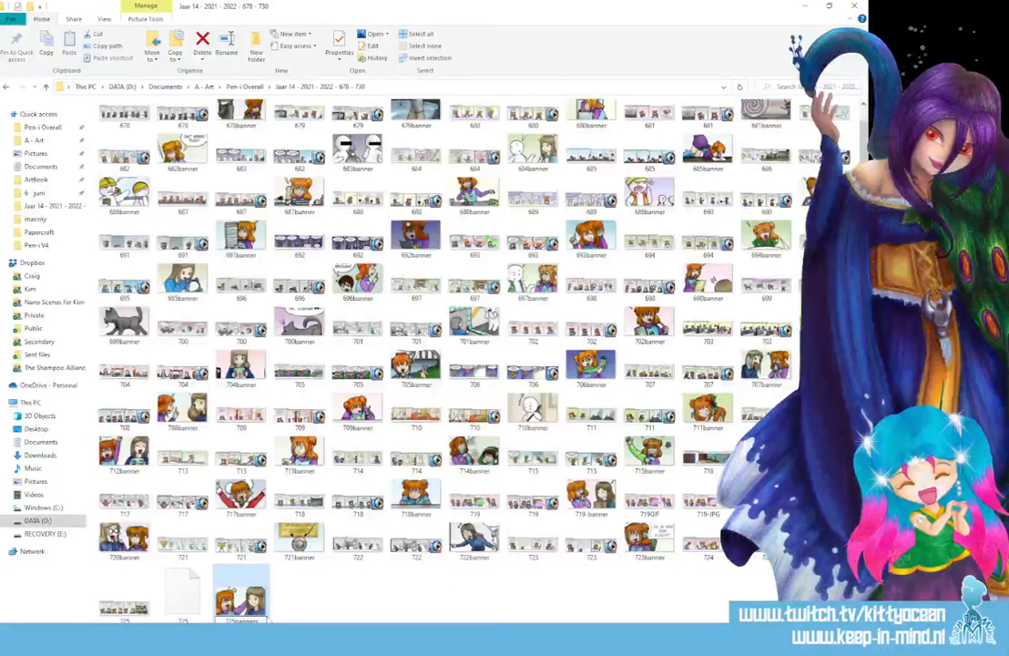
{"action": "left_click", "coordinate": [342, 604]}
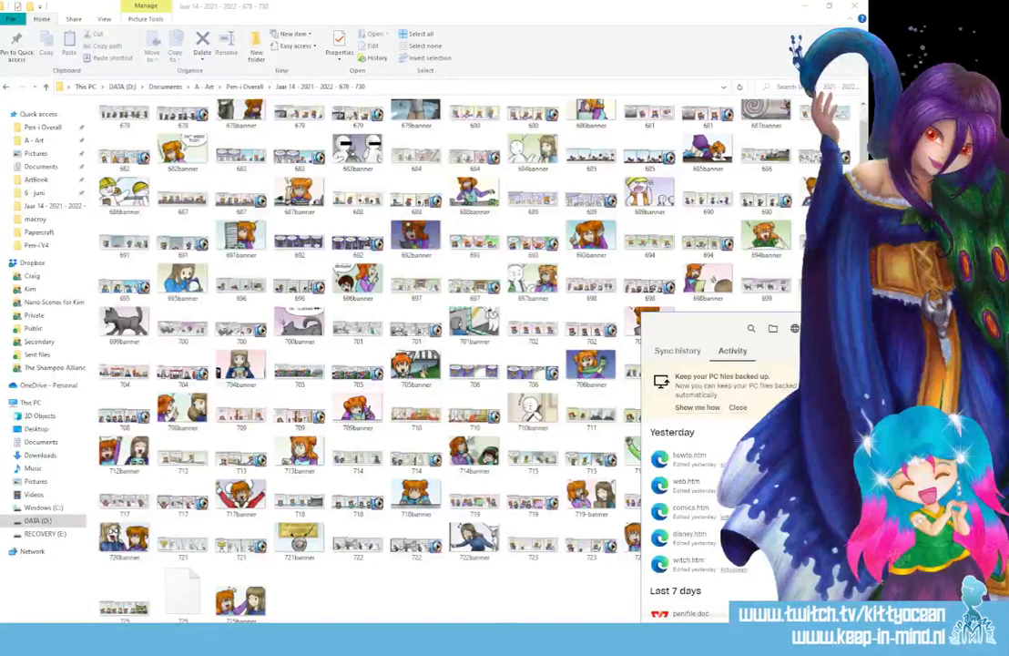
{"action": "scroll", "coordinate": [692, 546], "scroll_direction": "down", "scroll_amount": 1}
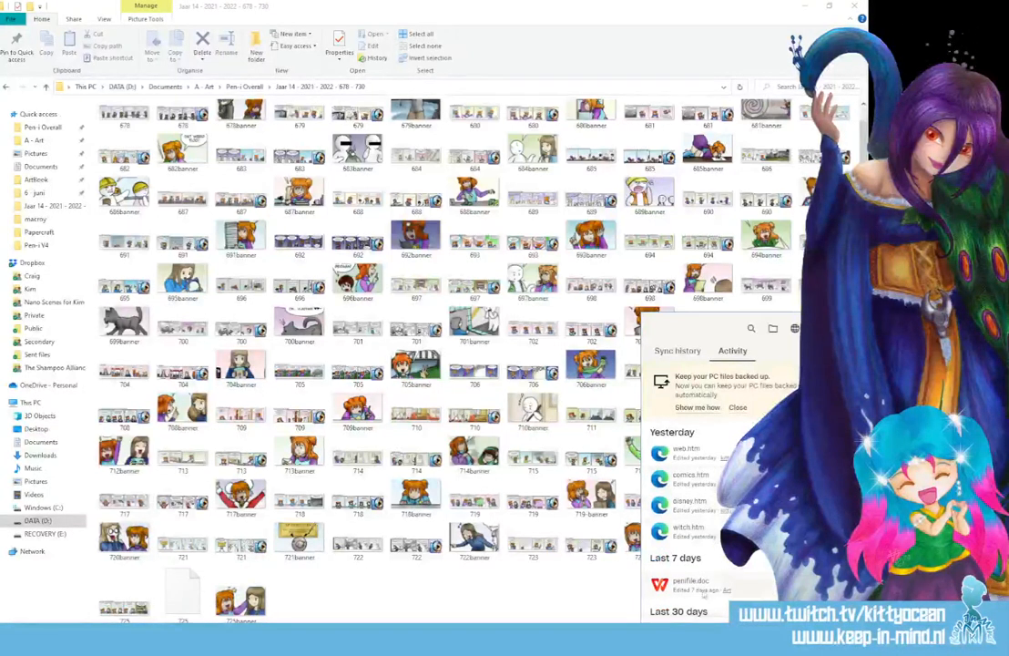
{"action": "left_click", "coordinate": [691, 588]}
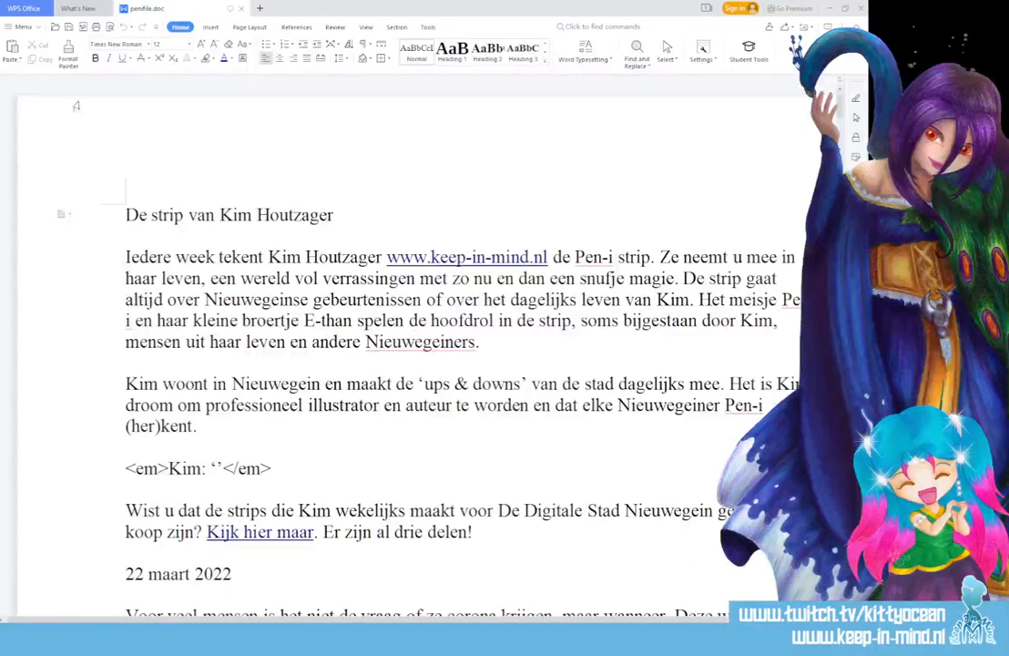
Insert a new '29 maart 2022' date line after 'Er zijn al drie delen!'
{"action": "scroll", "coordinate": [249, 408], "scroll_direction": "down", "scroll_amount": 3}
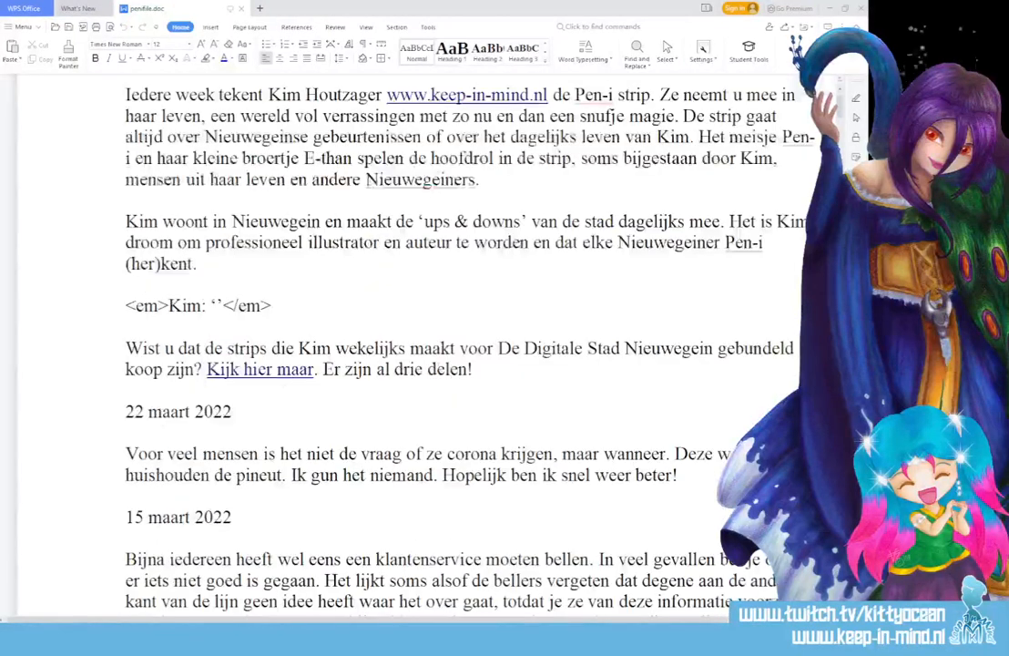
{"action": "left_click", "coordinate": [489, 367]}
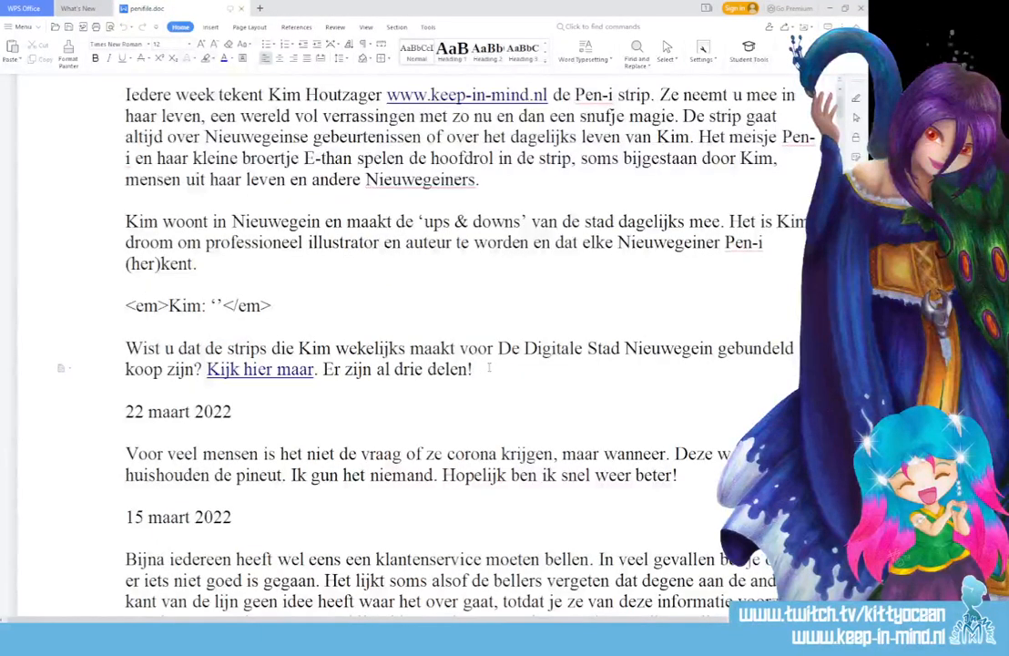
{"action": "key", "text": "Return"}
{"action": "key", "text": "Return"}
{"action": "type", "text": "29 maart 2022"}
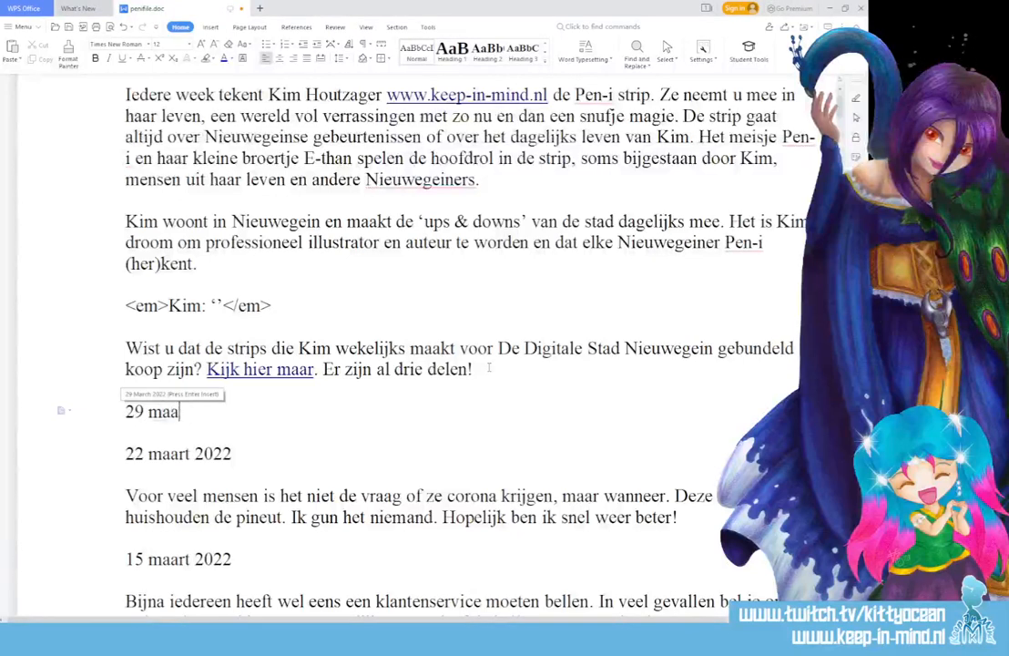
{"action": "key", "text": "Return"}
{"action": "key", "text": "Return"}
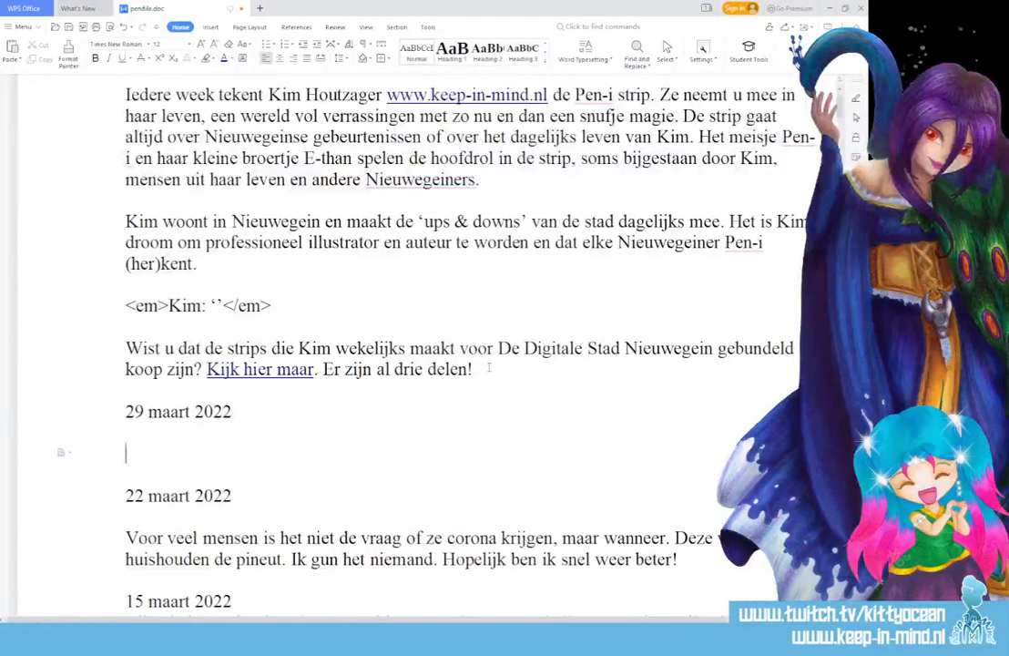
Type the sentence 'De richtlijnen zijn in adviezen veranderd.'
{"action": "type", "text": "De regels"}
{"action": "key", "text": "BackSpace"}
{"action": "key", "text": "BackSpace"}
{"action": "key", "text": "BackSpace"}
{"action": "key", "text": "BackSpace"}
{"action": "key", "text": "BackSpace"}
{"action": "key", "text": "BackSpace"}
{"action": "key", "text": "BackSpace"}
{"action": "type", "text": "ri"}
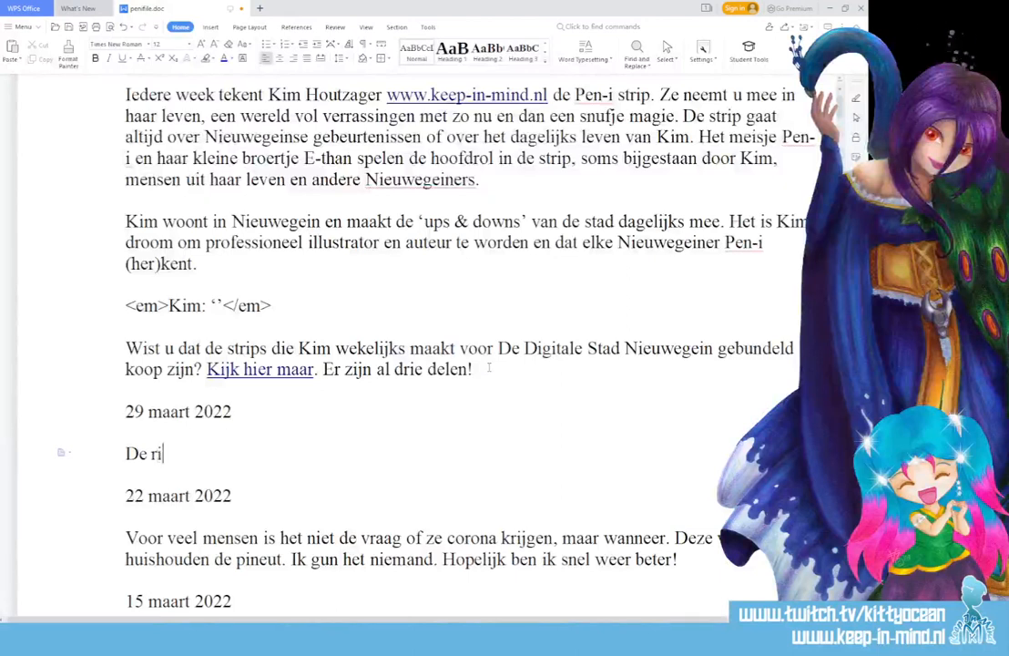
{"action": "type", "text": "chtlijnen zijn i"}
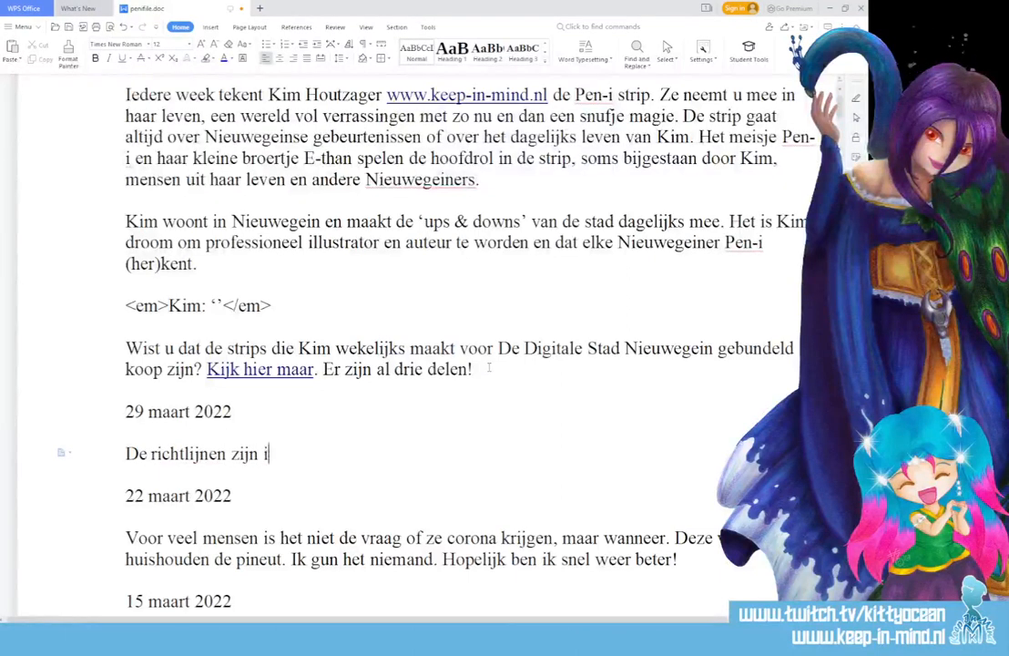
{"action": "type", "text": "n adviezen veranderd."}
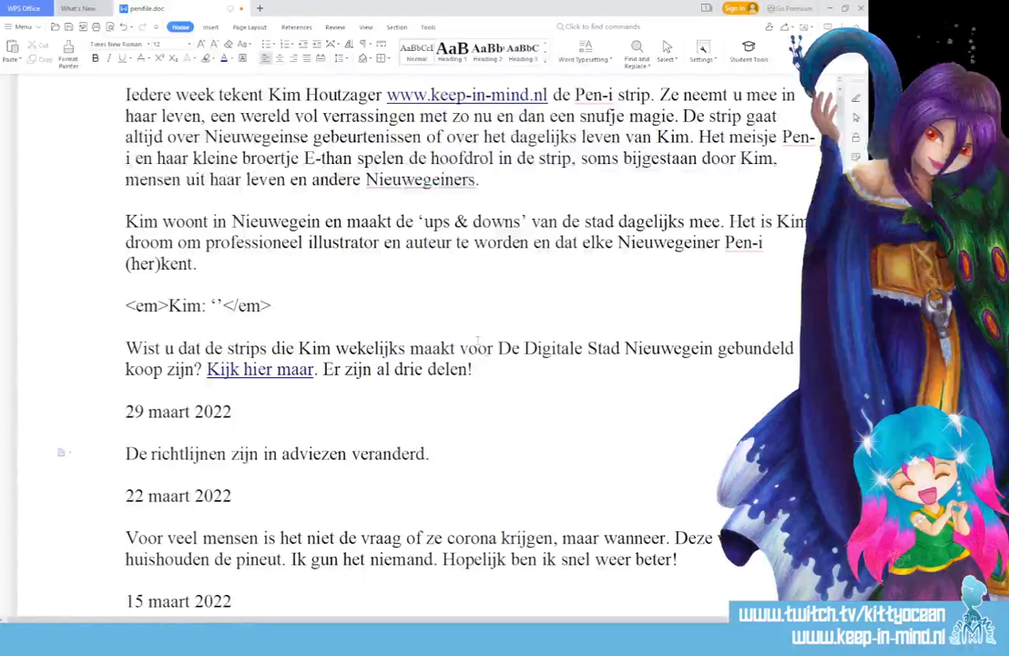
Continue with 'We mogen weer alles doen. Wat stond of staat bovenaan jouw lijstje?'
{"action": "scroll", "coordinate": [477, 344], "scroll_direction": "down", "scroll_amount": 3}
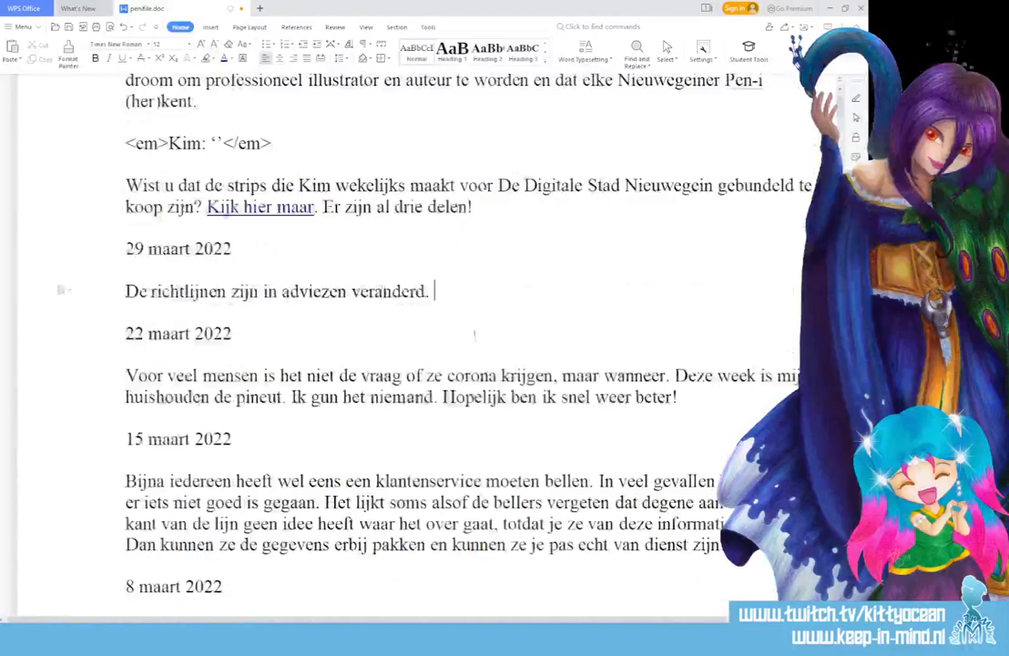
{"action": "type", "text": "We moegen we"}
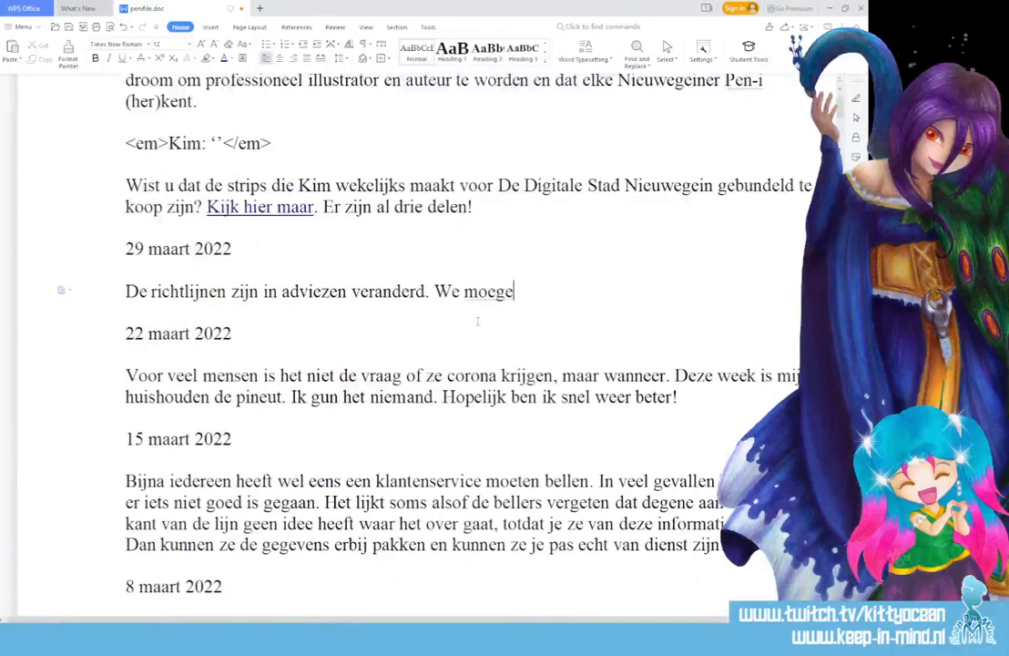
{"action": "key", "text": "BackSpace"}
{"action": "key", "text": "BackSpace"}
{"action": "key", "text": "BackSpace"}
{"action": "key", "text": "BackSpace"}
{"action": "key", "text": "BackSpace"}
{"action": "key", "text": "BackSpace"}
{"action": "key", "text": "BackSpace"}
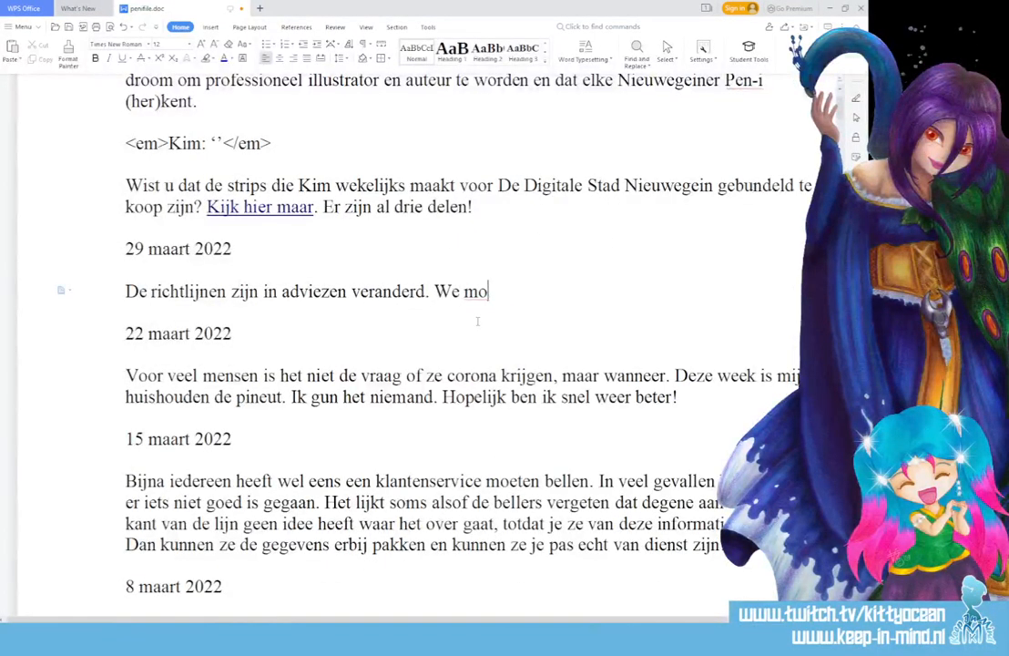
{"action": "type", "text": "gen weer alles do"}
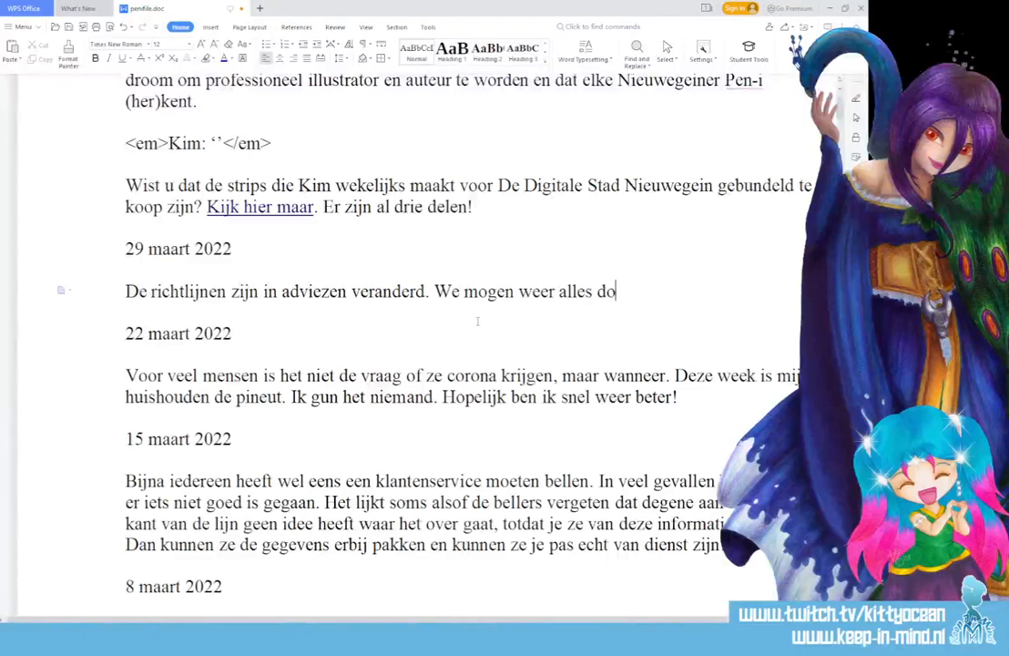
{"action": "type", "text": "en. Wat"}
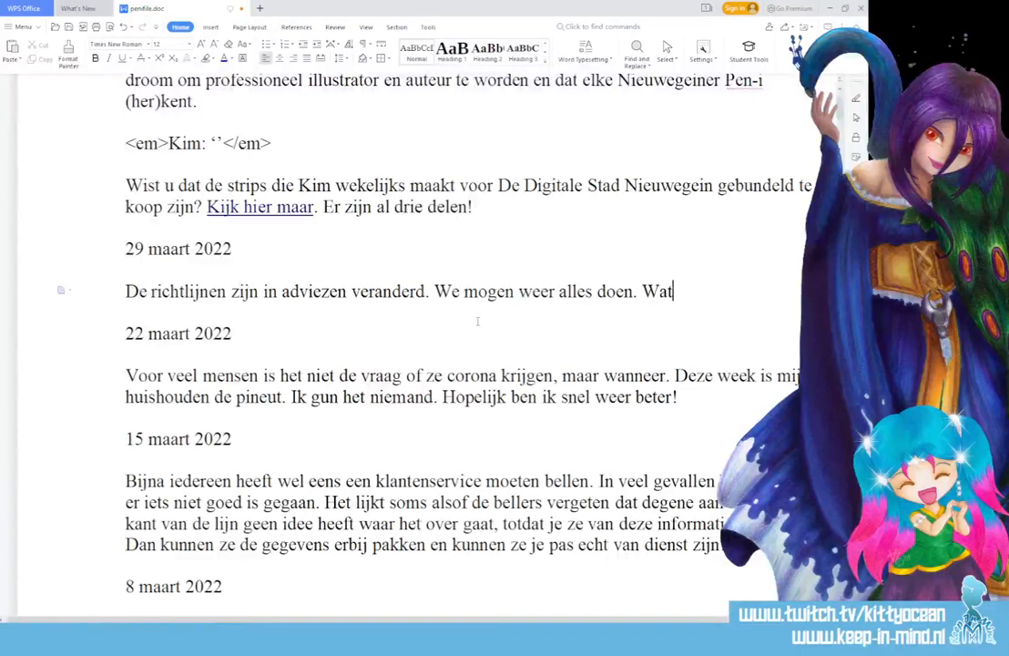
{"action": "type", "text": " stond "}
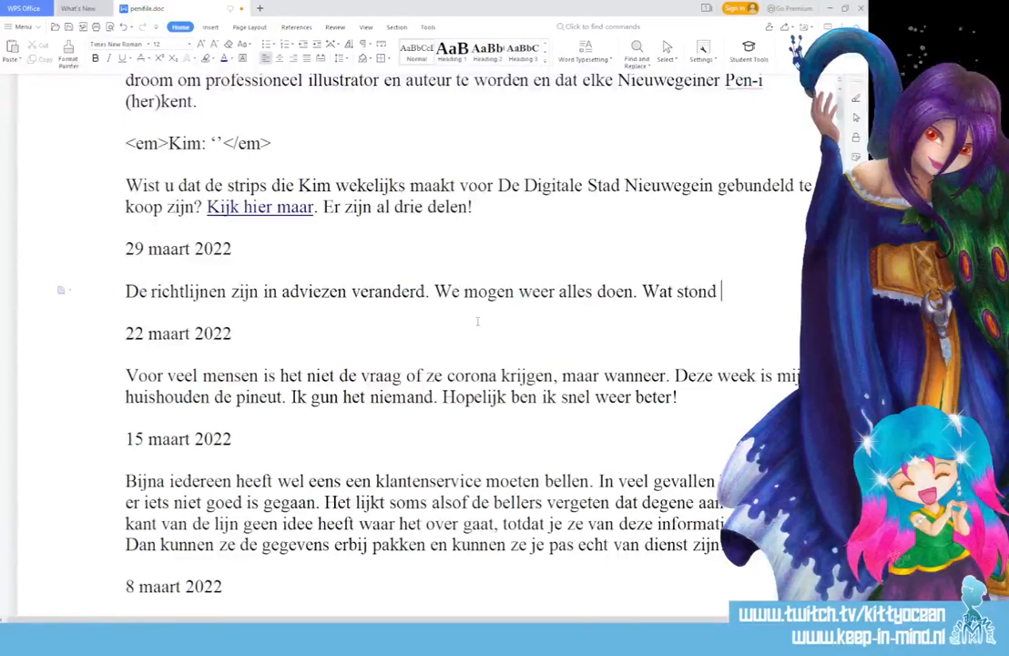
{"action": "type", "text": "of staat bov"}
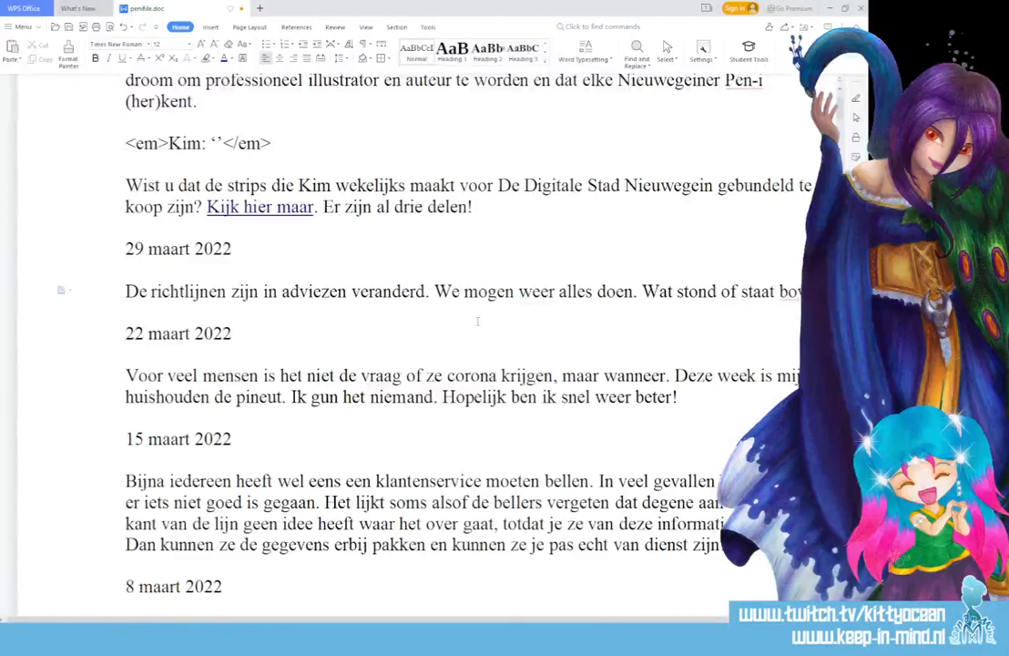
{"action": "type", "text": "enaan jo"}
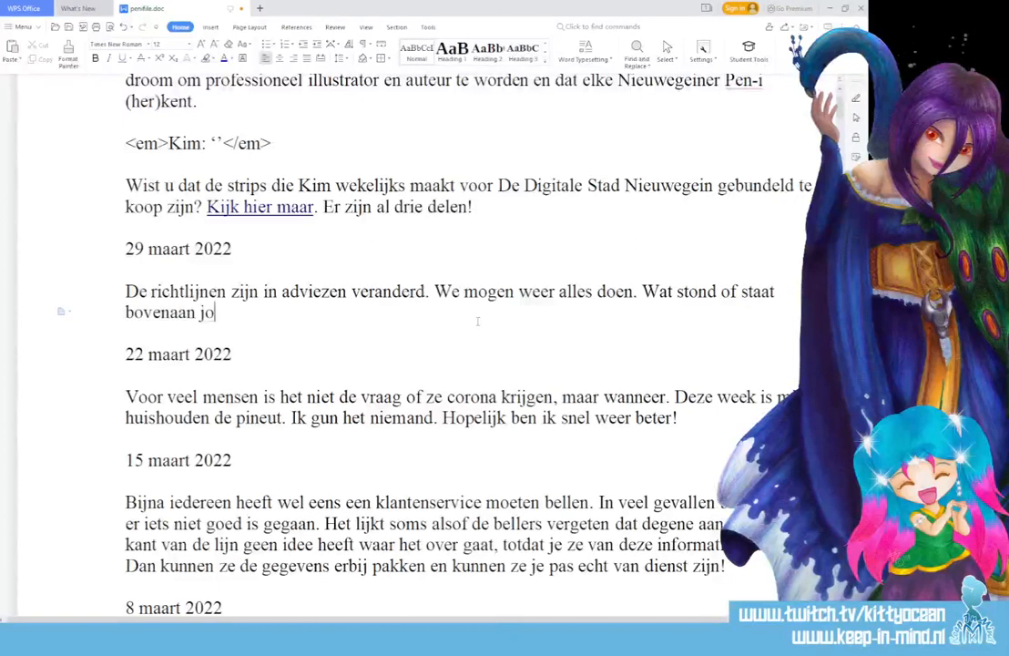
{"action": "type", "text": "uw lijstke"}
{"action": "key", "text": "BackSpace"}
{"action": "key", "text": "BackSpace"}
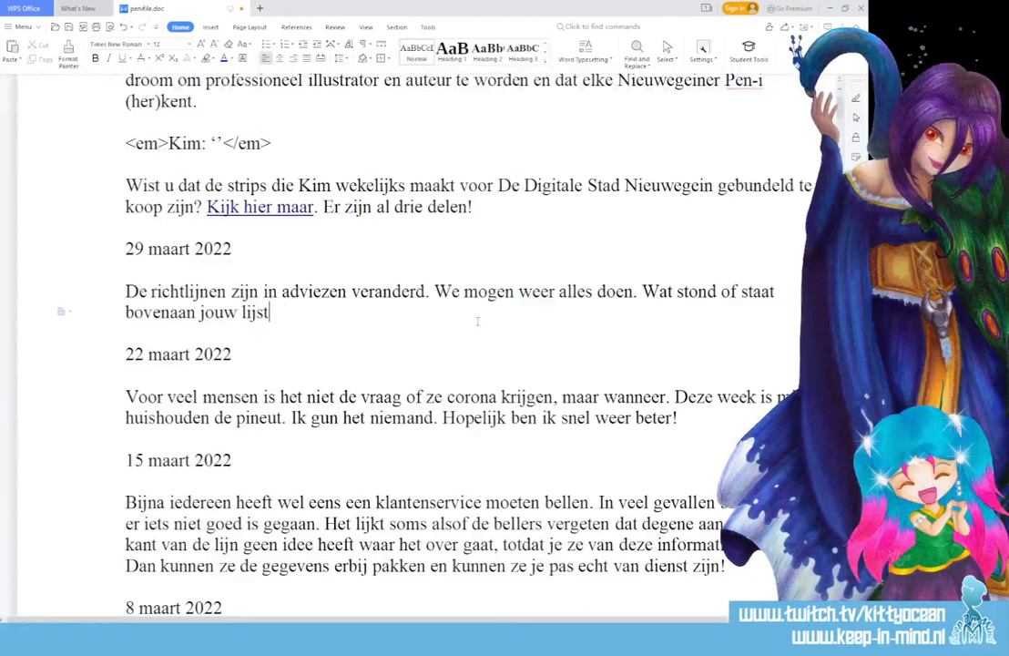
{"action": "type", "text": "je?"}
Add 'Wie heb je bezocht of wat heb je gedaan?' and the 'Tja, vlak nadat… kunnen houden.' sentence
{"action": "type", "text": "Wi"}
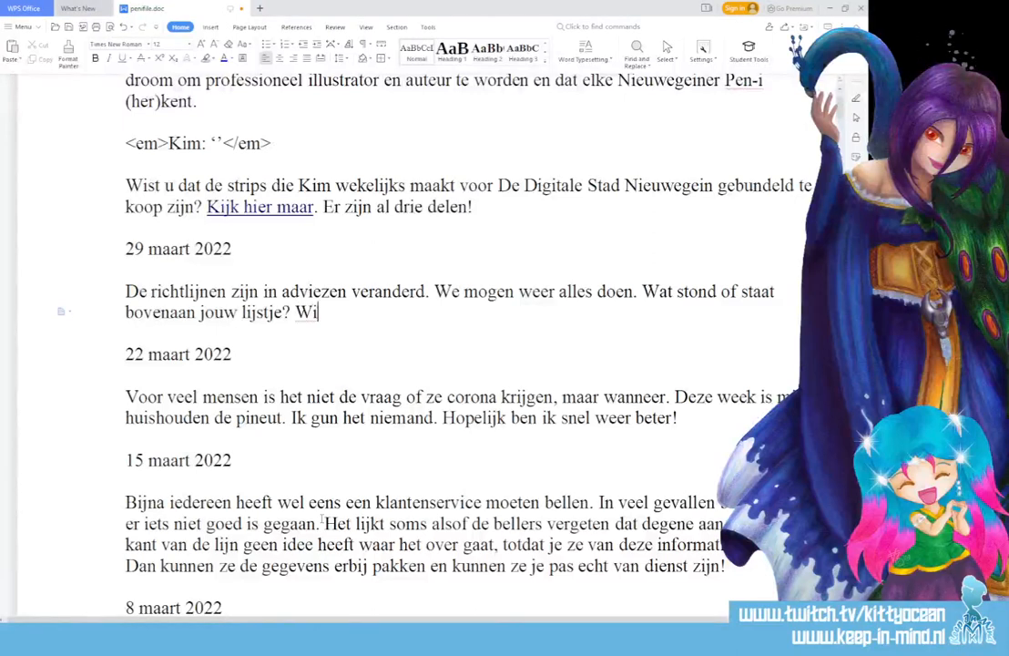
{"action": "type", "text": "e heb je"}
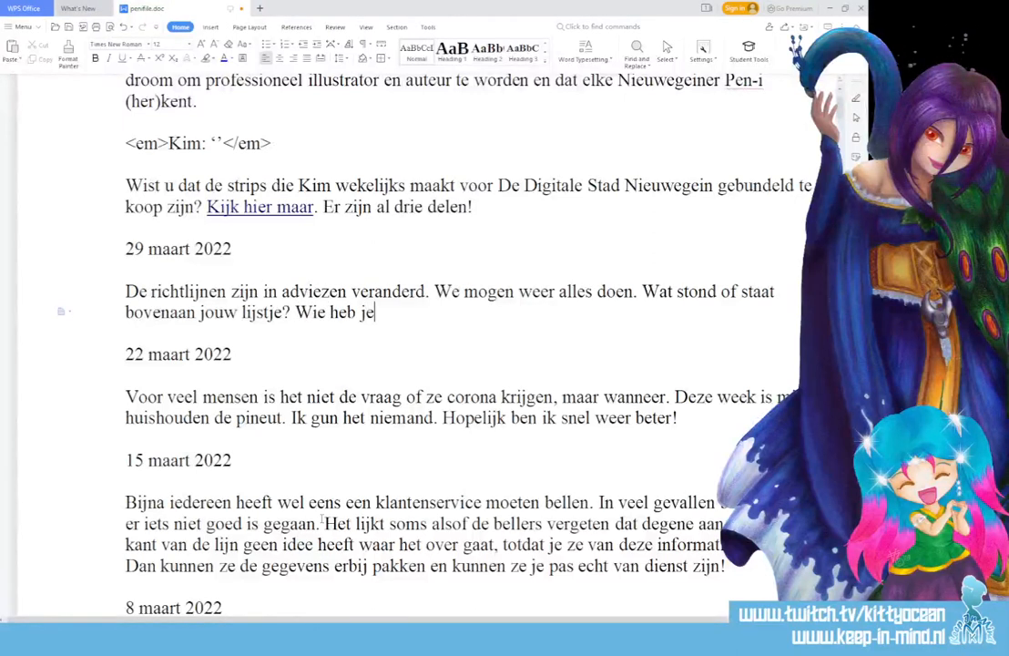
{"action": "type", "text": " bezocht of wat"}
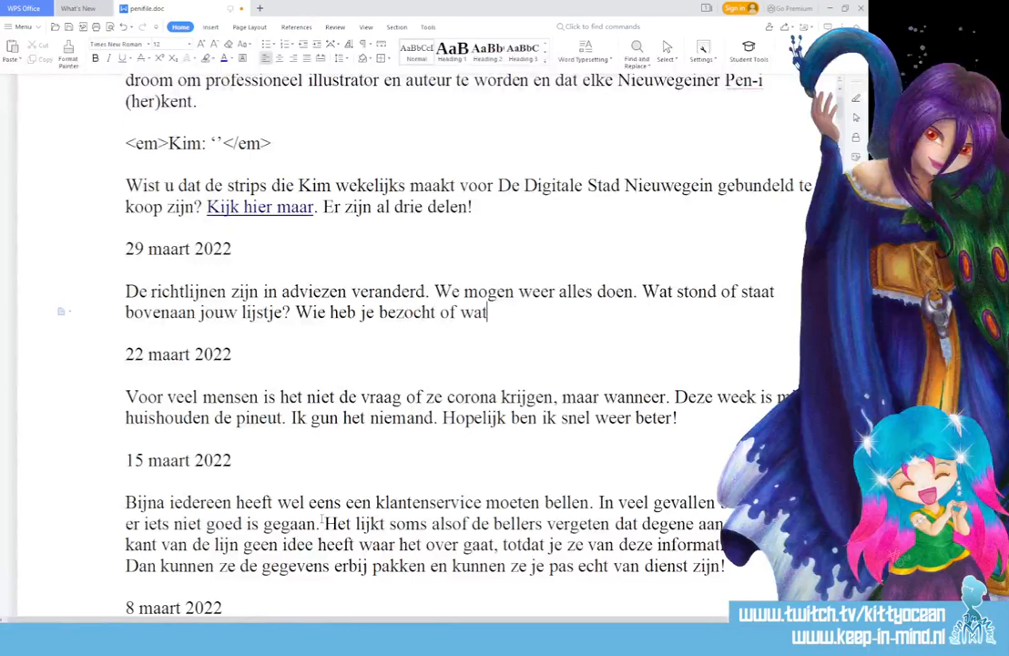
{"action": "type", "text": " heb je gedaan?"}
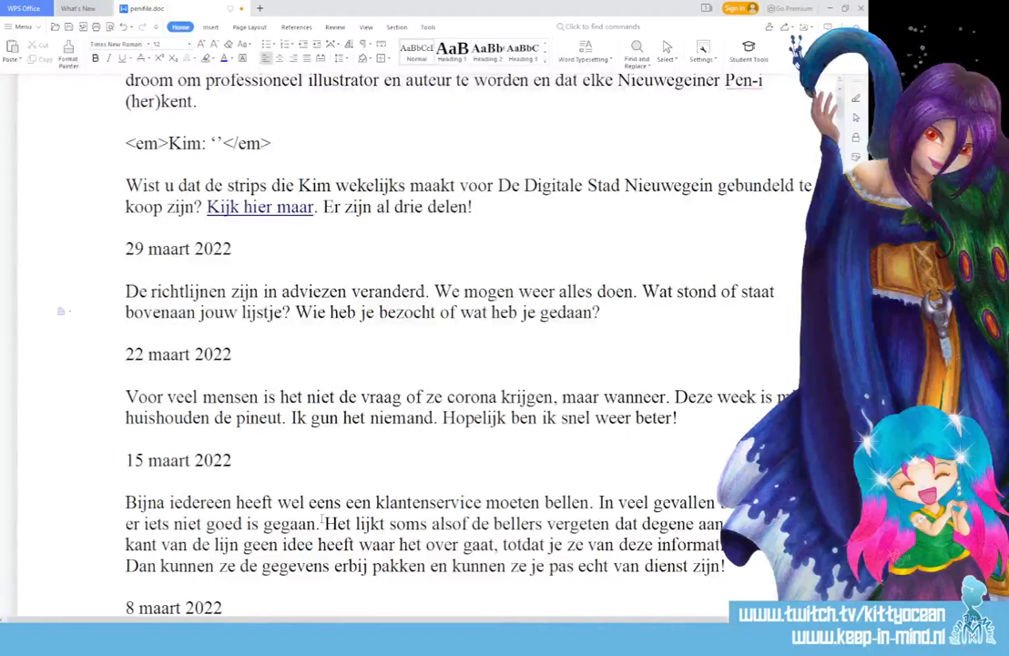
{"action": "type", "text": "Tja, vlak"}
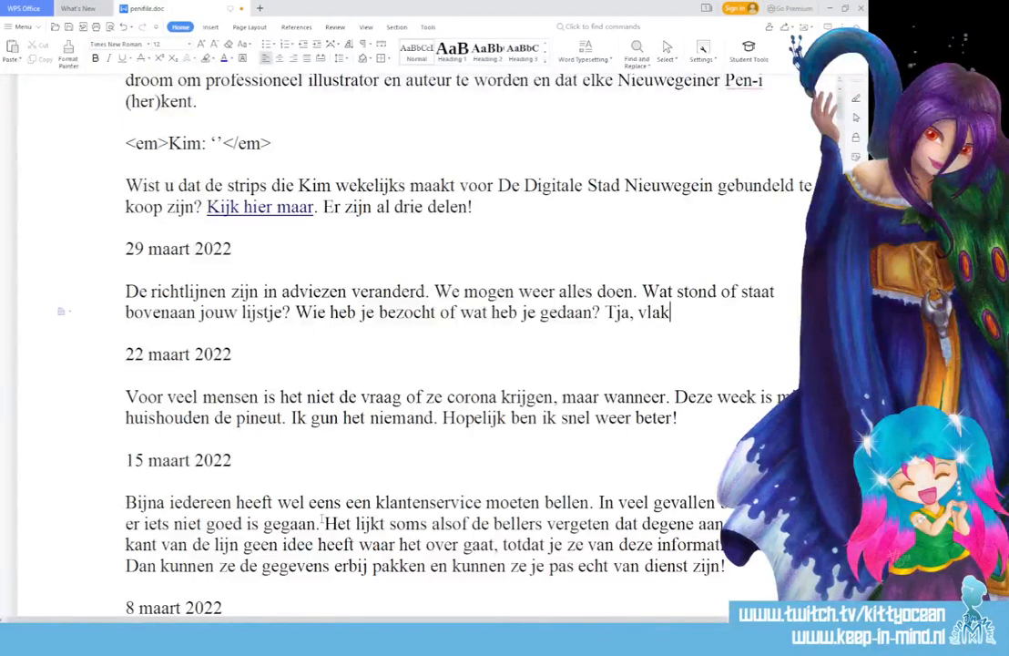
{"action": "type", "text": " nadat de ri"}
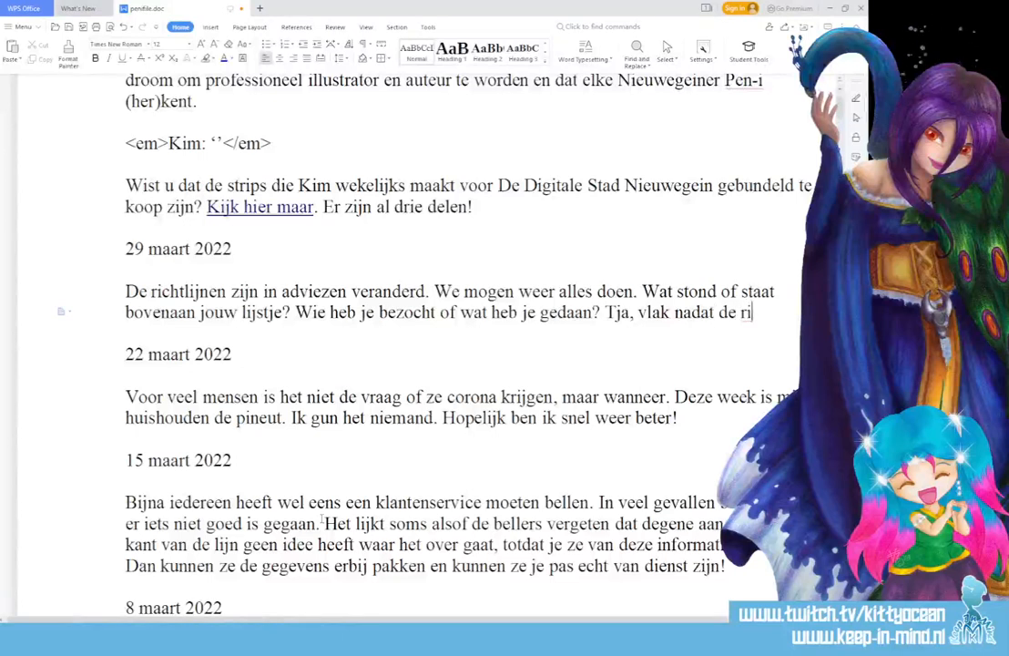
{"action": "type", "text": "chtlijn"}
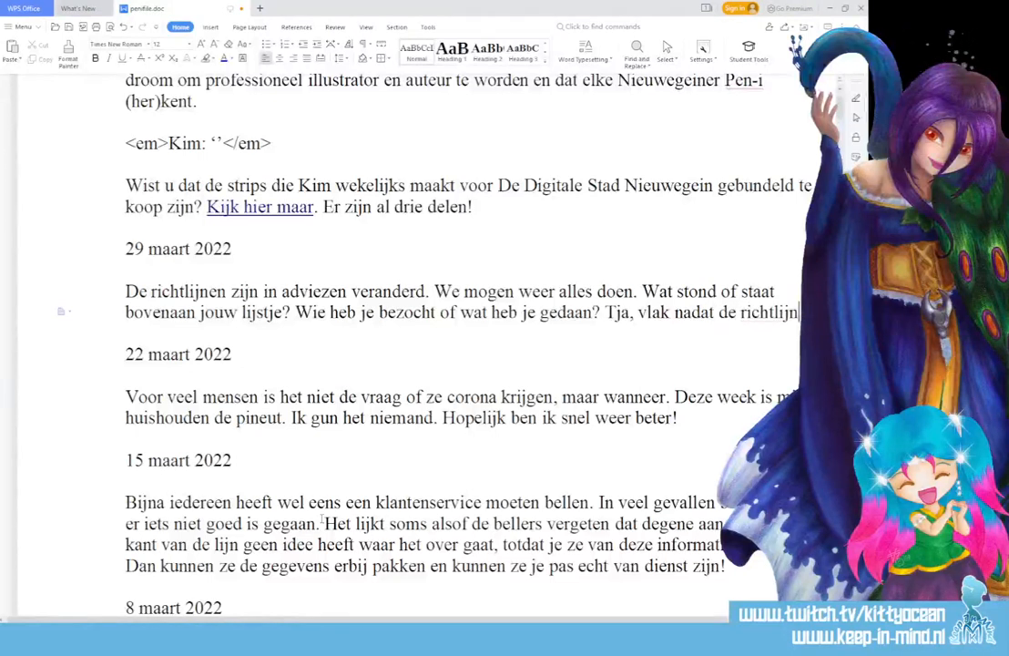
{"action": "type", "text": "en werden opge"}
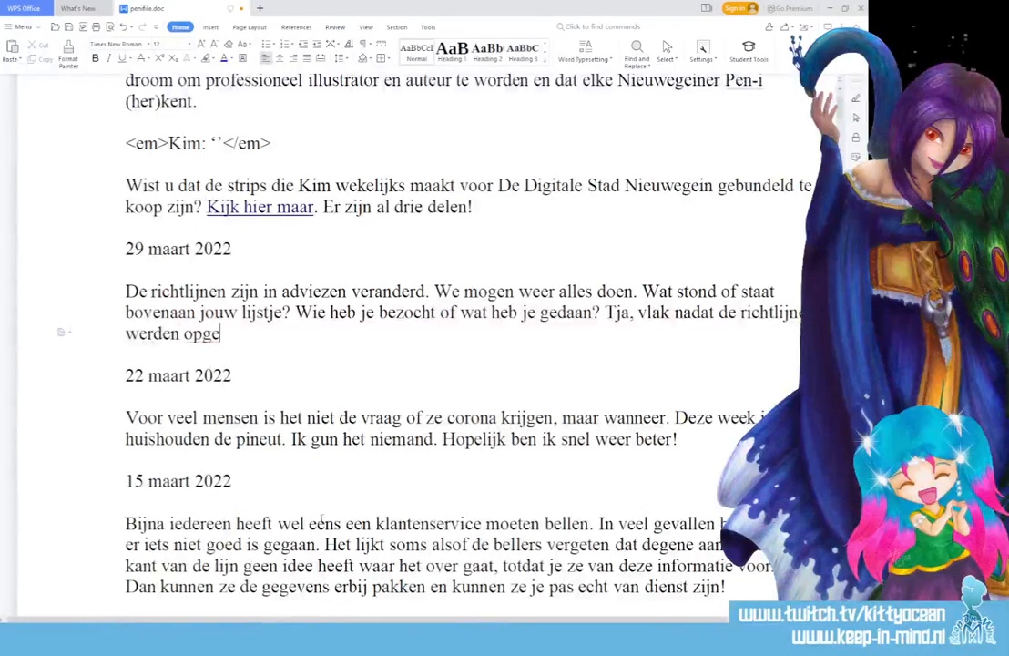
{"action": "type", "text": "heven, werd i"}
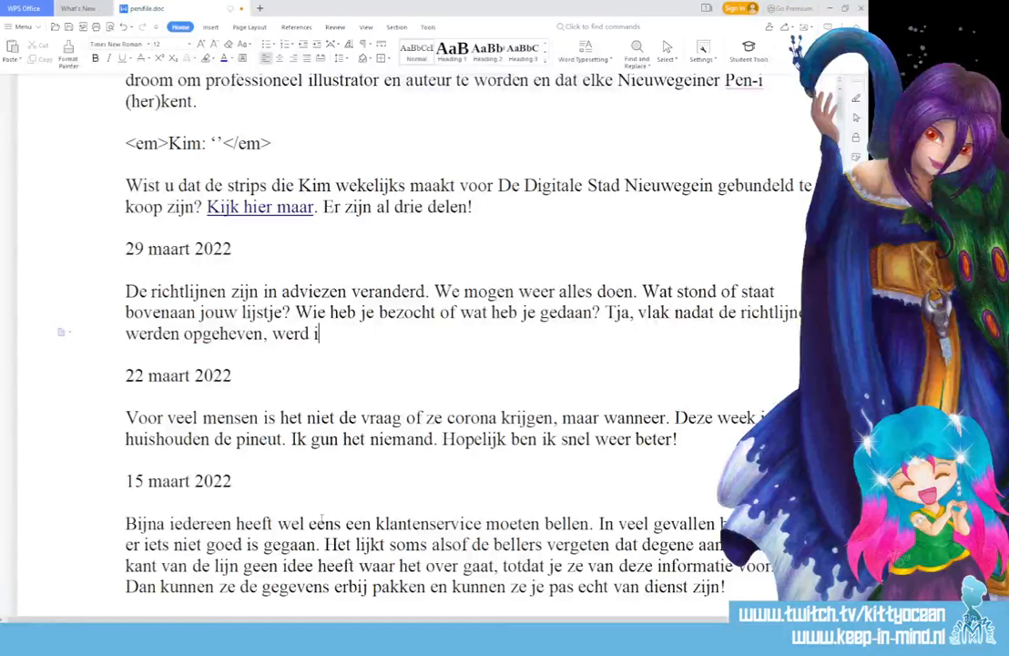
{"action": "type", "text": "k geveld do"}
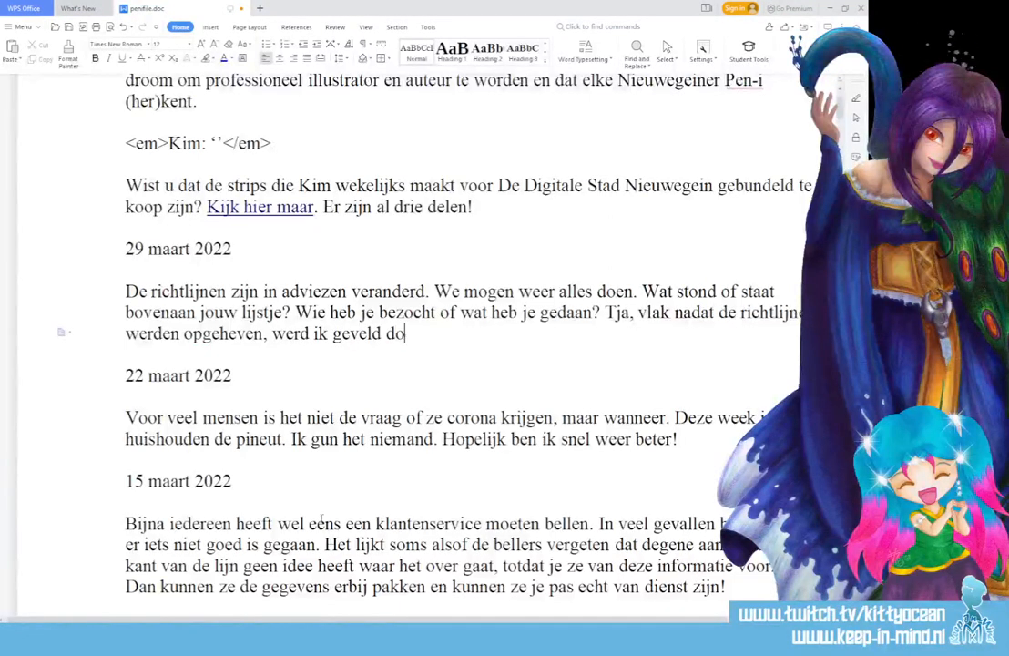
{"action": "type", "text": "or wat"}
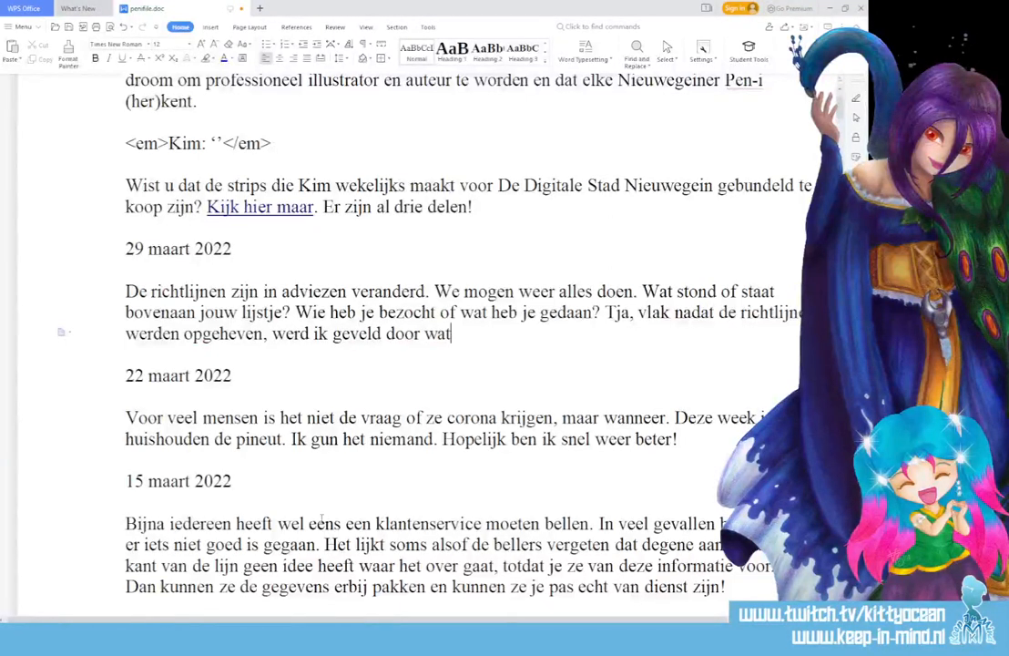
{"action": "type", "text": " ik twee j"}
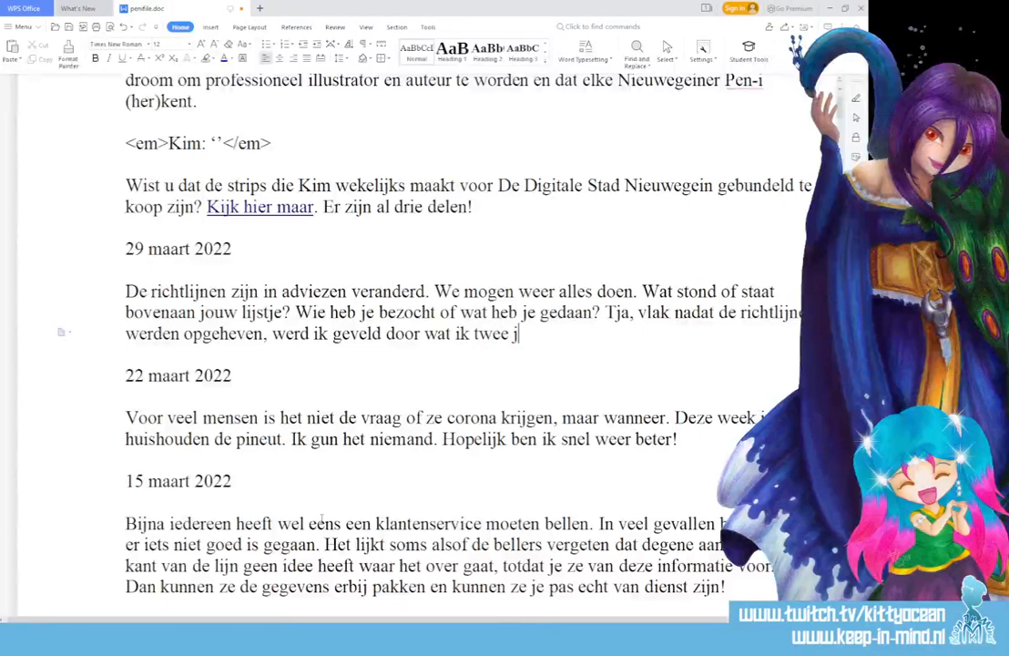
{"action": "type", "text": "aar"}
{"action": "key", "text": "BackSpace"}
{"action": "type", "text": "ar bui"}
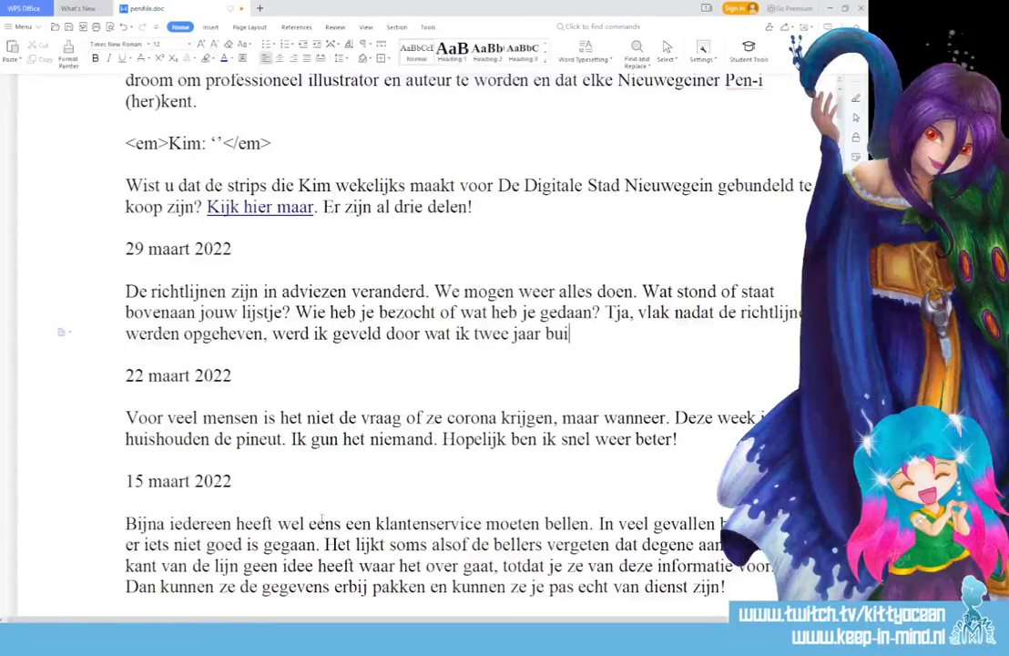
{"action": "type", "text": "ten de deur heb "}
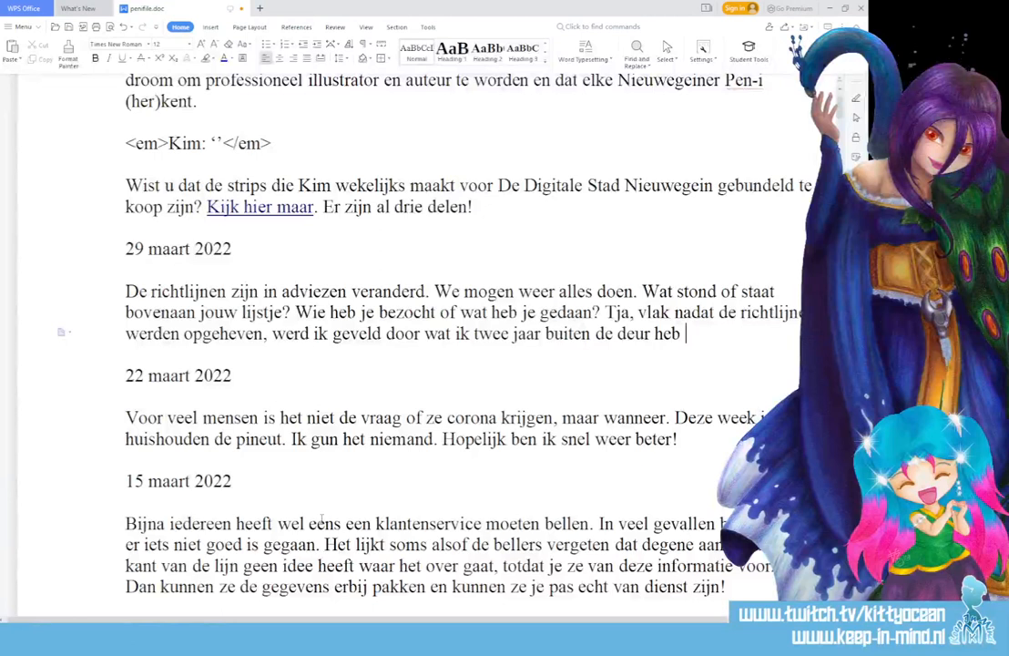
{"action": "type", "text": "kunnen houden"}
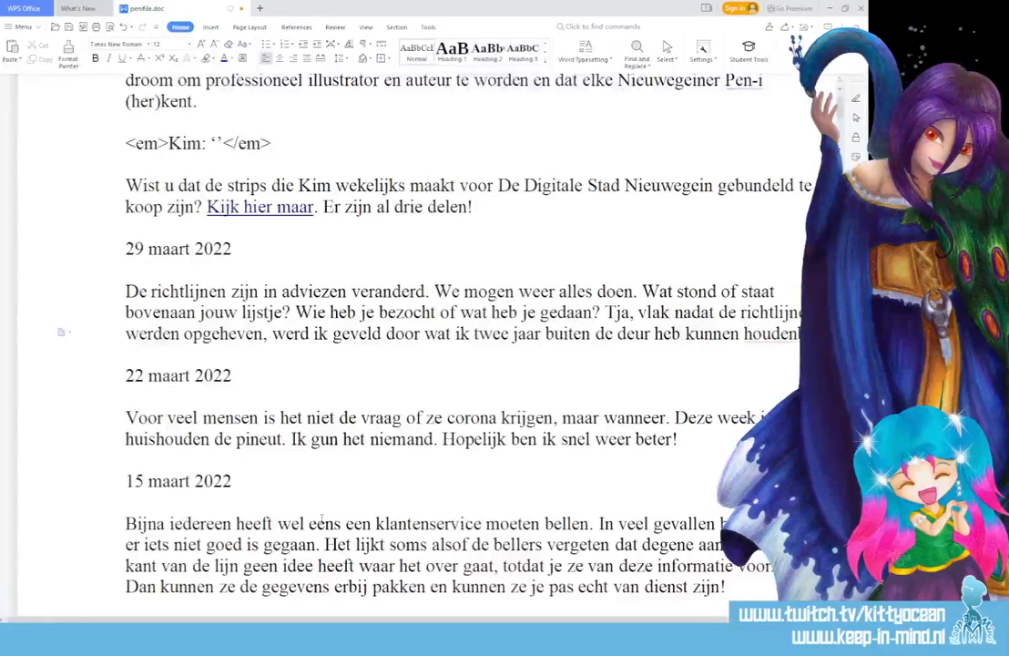
{"action": "type", "text": "."}
Add the closing line 'Laat mij nog maar even binnen!' on a new line
{"action": "key", "text": "Return"}
{"action": "type", "text": "Laat ,miok"}
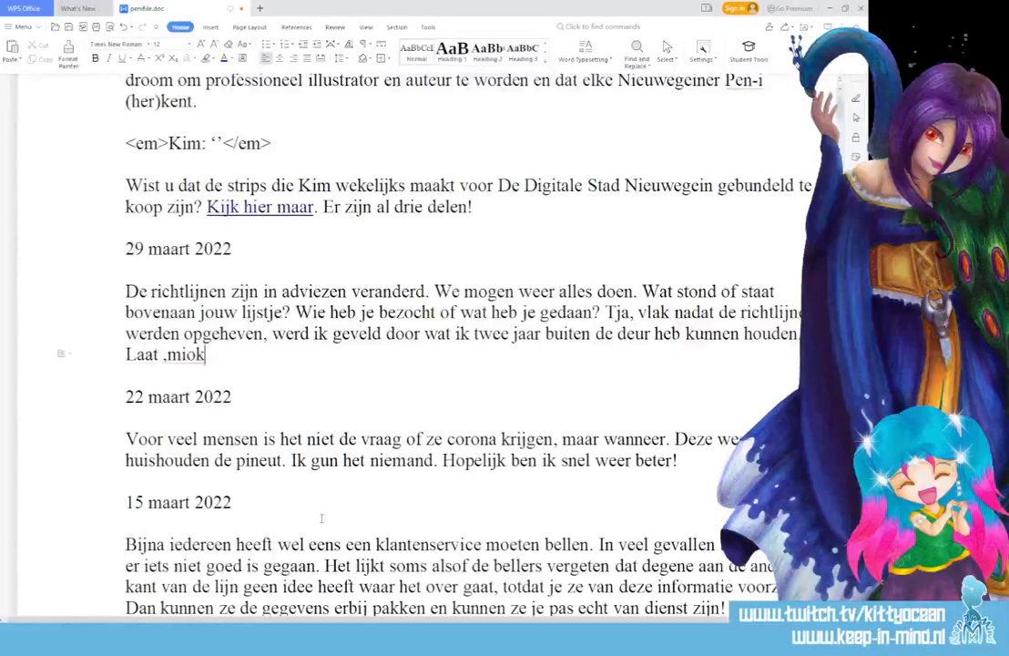
{"action": "key", "text": "BackSpace"}
{"action": "key", "text": "BackSpace"}
{"action": "key", "text": "BackSpace"}
{"action": "key", "text": "BackSpace"}
{"action": "key", "text": "BackSpace"}
{"action": "key", "text": "BackSpace"}
{"action": "type", "text": "mij n"}
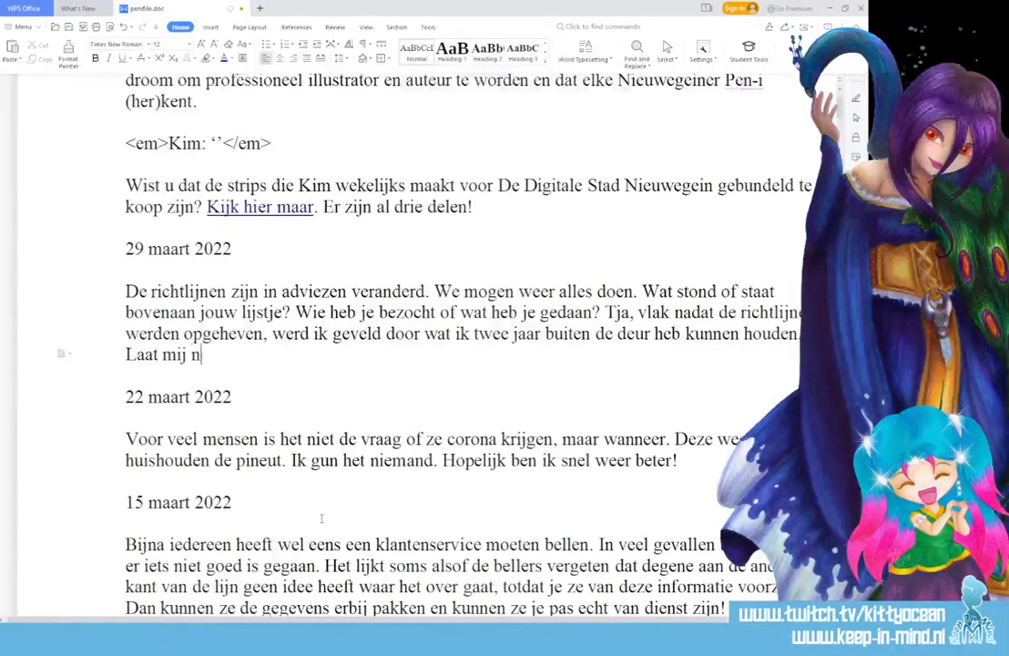
{"action": "type", "text": "og maar even bi"}
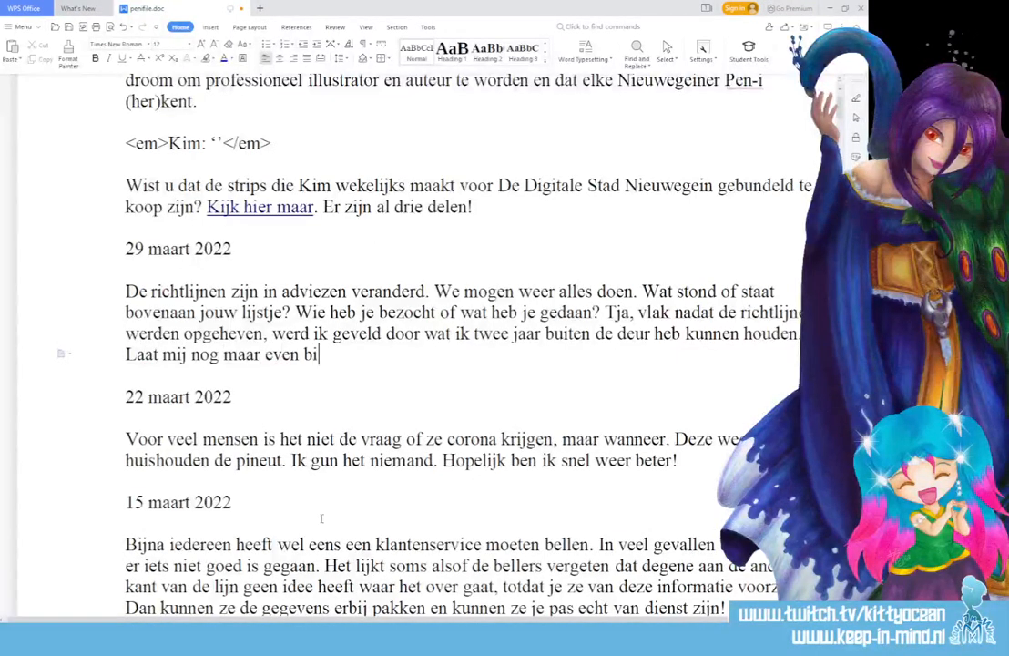
{"action": "type", "text": "nnen!"}
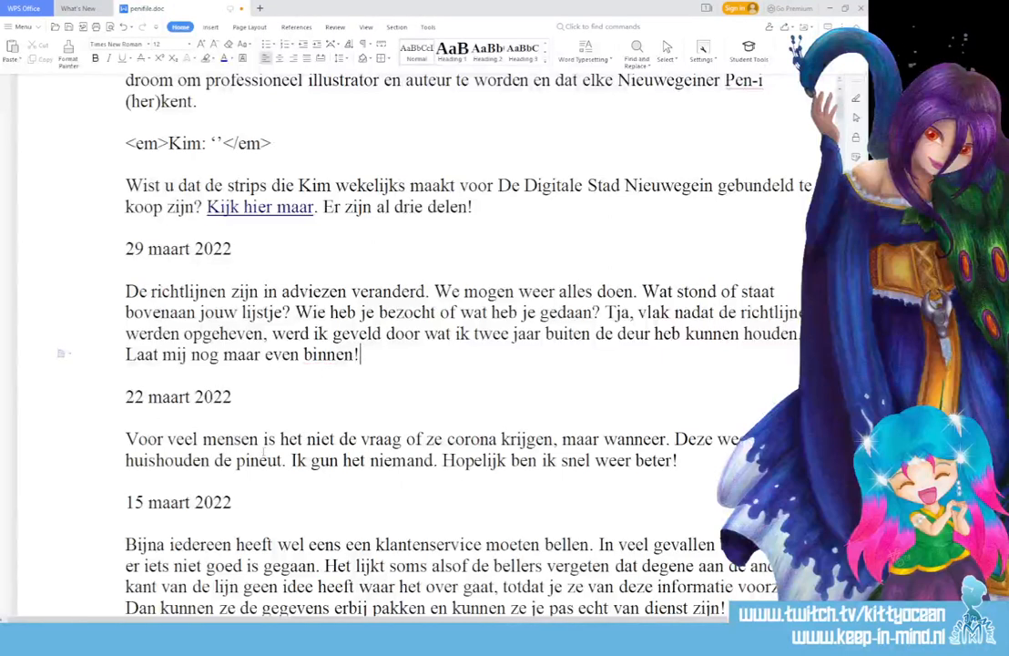
Select the whole 29 maart 2022 paragraph to review it
{"action": "scroll", "coordinate": [263, 453], "scroll_direction": "down", "scroll_amount": 4}
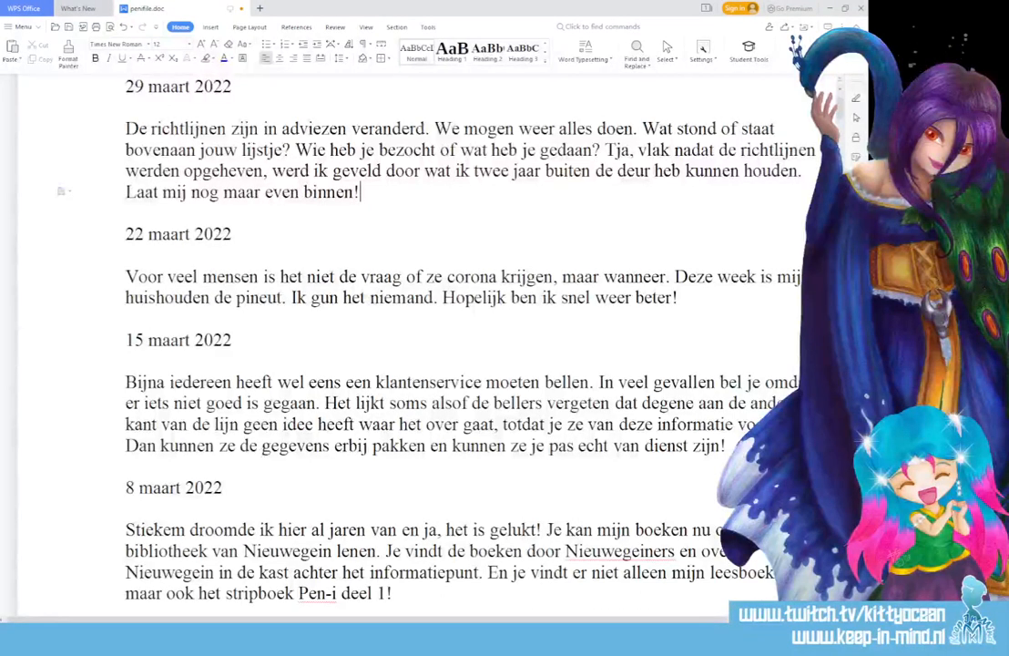
{"action": "scroll", "coordinate": [263, 451], "scroll_direction": "up", "scroll_amount": 1}
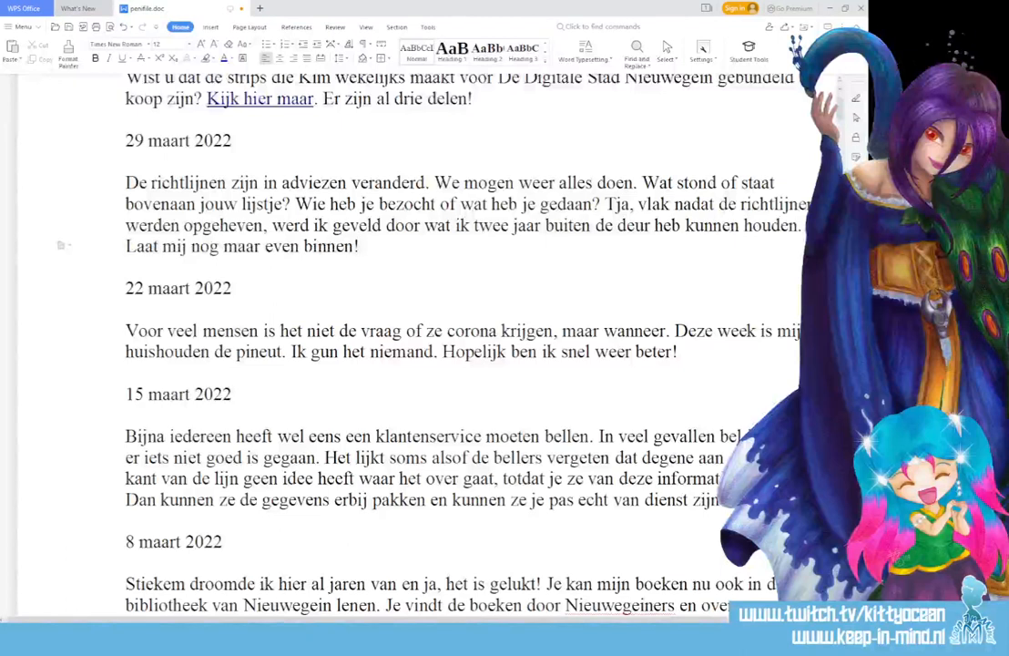
{"action": "scroll", "coordinate": [364, 346], "scroll_direction": "right", "scroll_amount": 3}
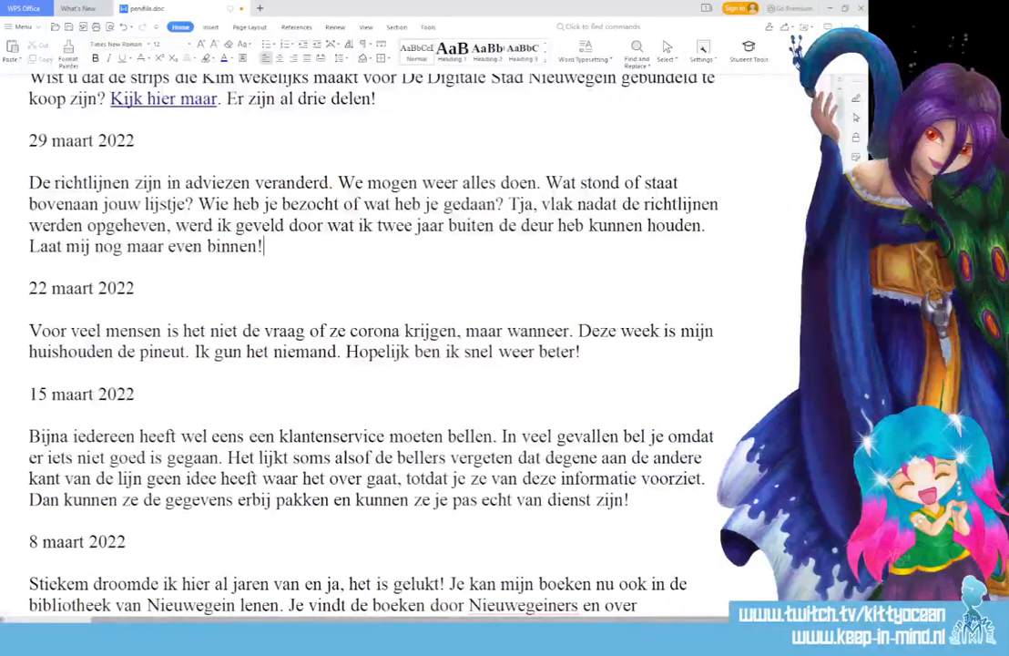
{"action": "scroll", "coordinate": [365, 347], "scroll_direction": "left", "scroll_amount": 1}
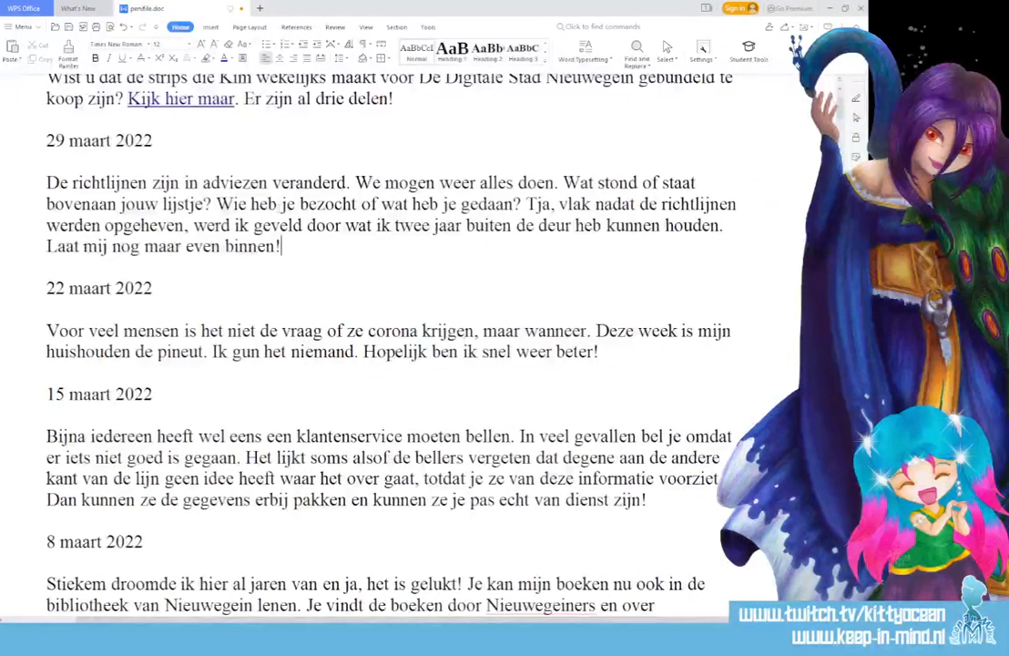
{"action": "triple_click", "coordinate": [72, 182]}
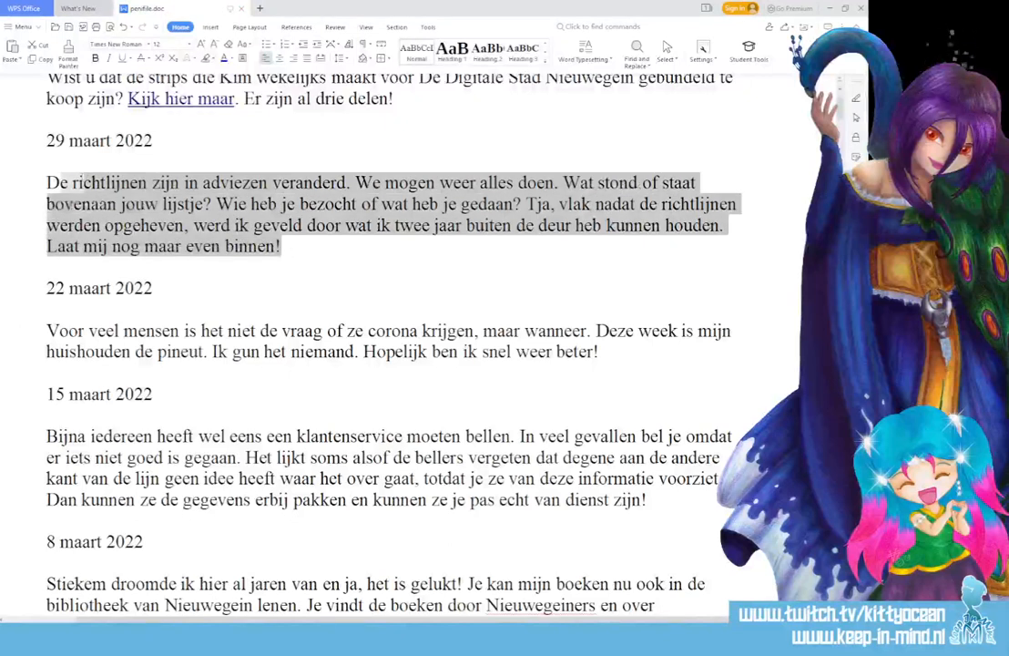
{"action": "left_click_drag", "start_coordinate": [73, 183], "coordinate": [47, 184]}
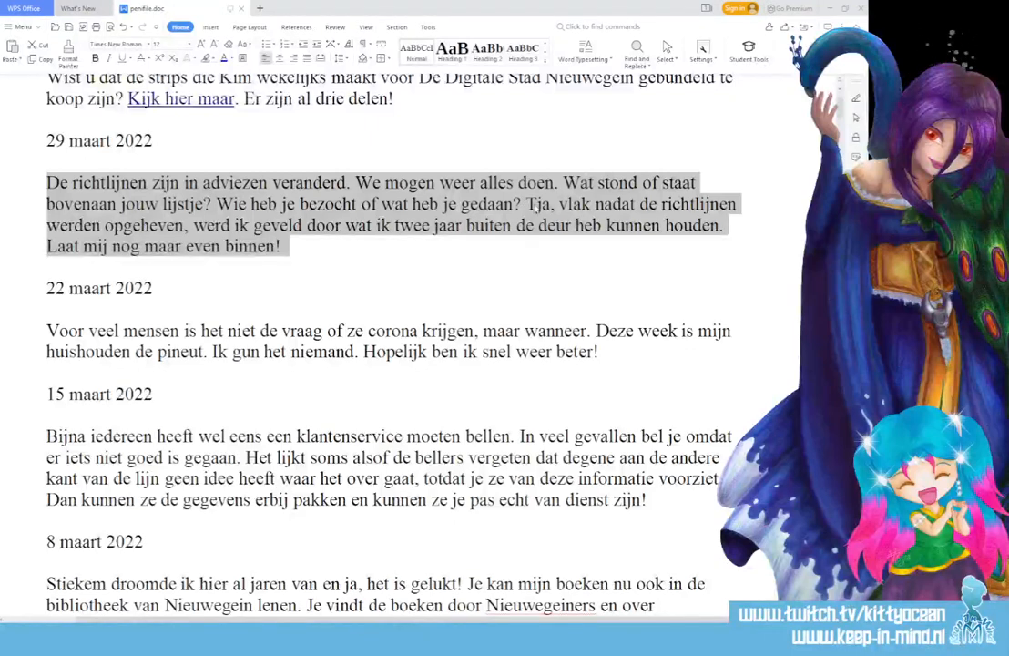
Replace 'Tja' with 'Helaas', remove the stray words, and reselect the paragraph
{"action": "double_click", "coordinate": [536, 204]}
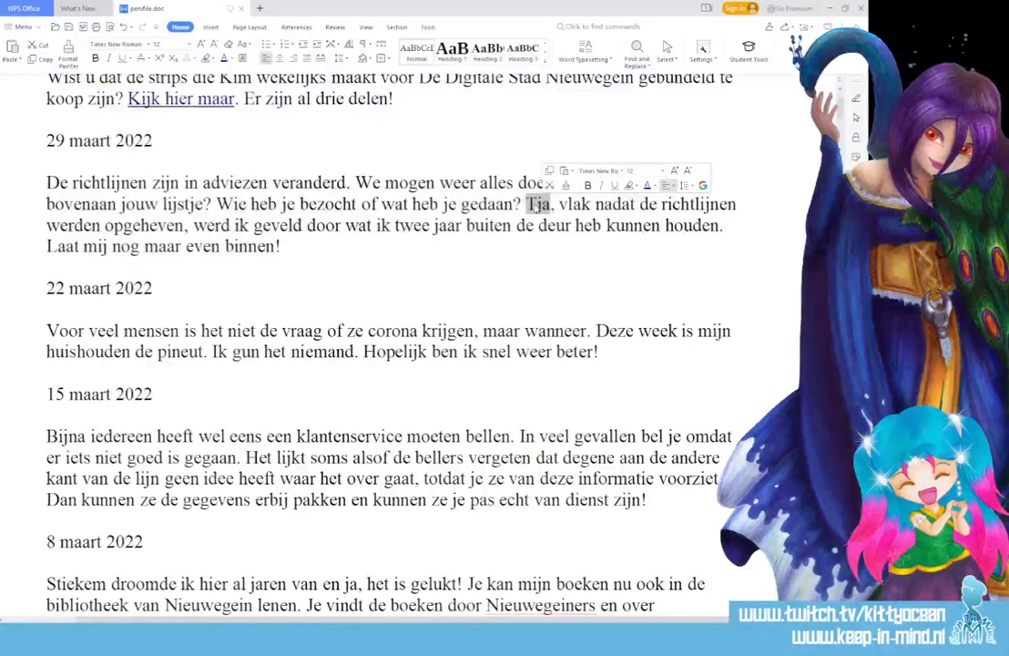
{"action": "type", "text": "Helaas"}
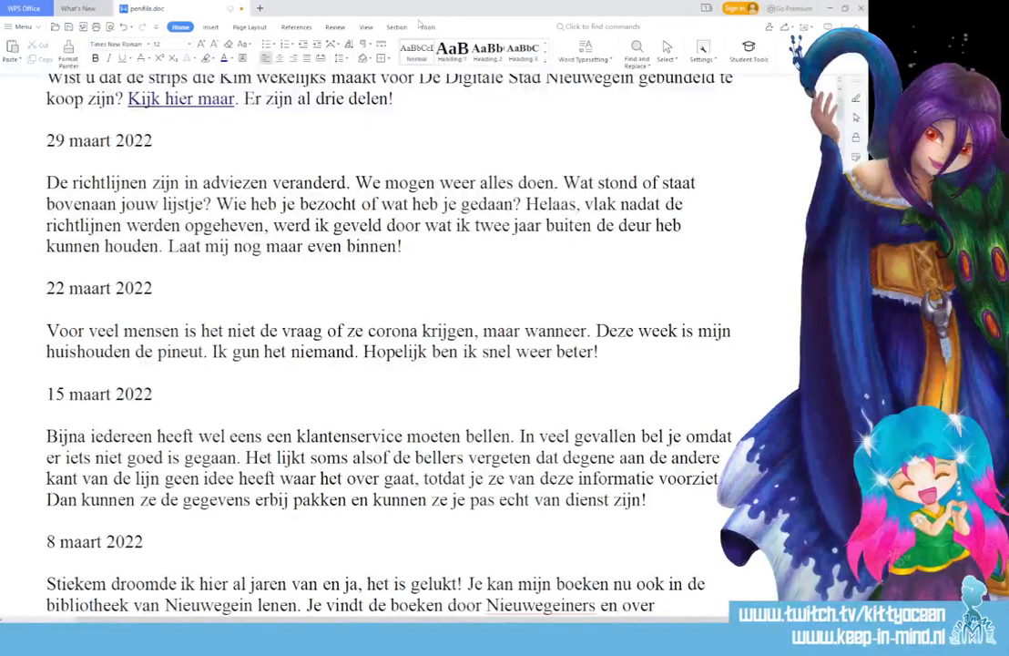
{"action": "type", "text": "werd ik"}
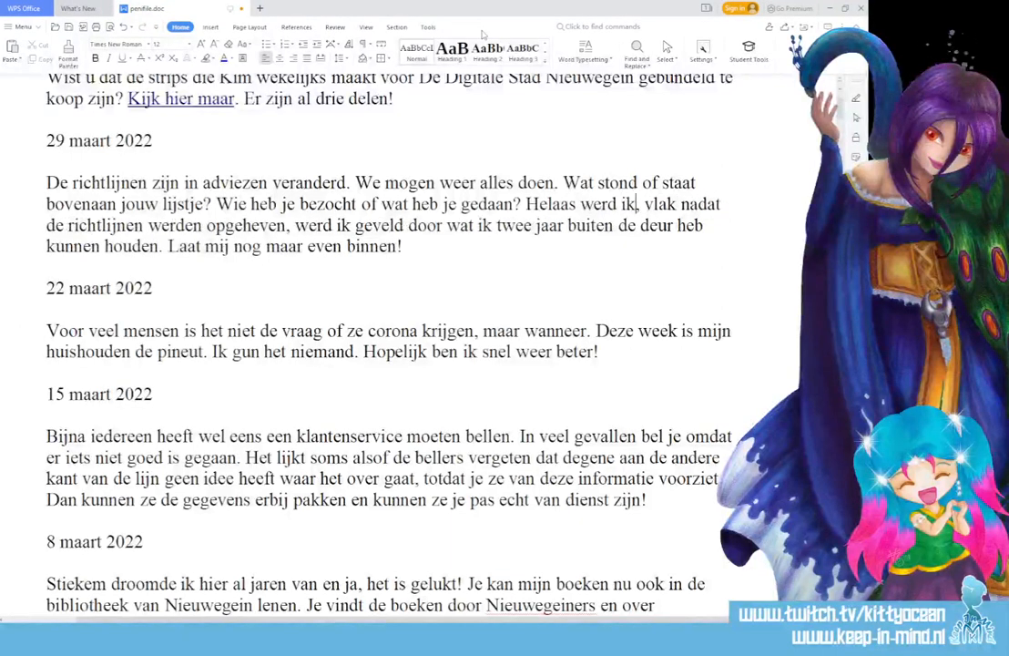
{"action": "key", "text": "BackSpace"}
{"action": "key", "text": "BackSpace"}
{"action": "key", "text": "BackSpace"}
{"action": "key", "text": "BackSpace"}
{"action": "key", "text": "BackSpace"}
{"action": "key", "text": "BackSpace"}
{"action": "key", "text": "BackSpace"}
{"action": "key", "text": "BackSpace"}
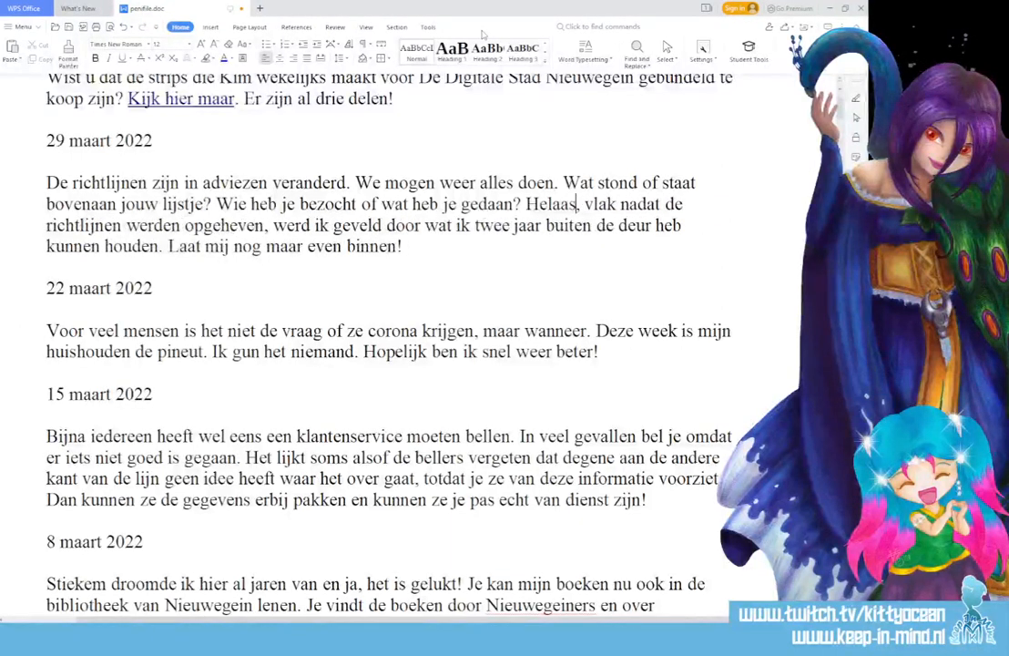
{"action": "left_click_drag", "start_coordinate": [409, 247], "coordinate": [45, 177]}
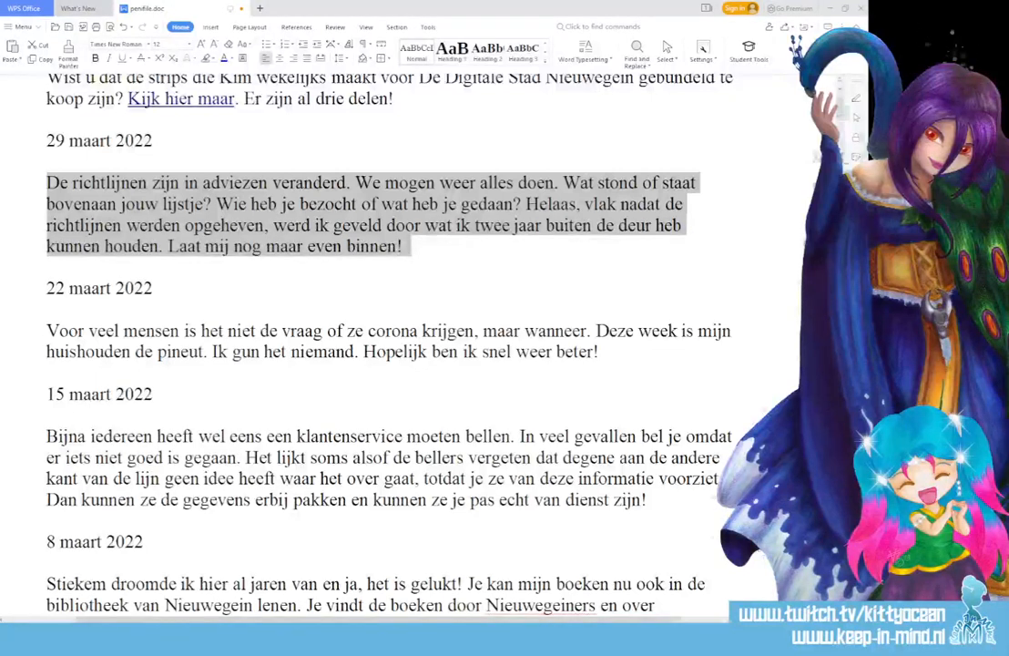
{"action": "key", "text": "alt+Tab"}
{"action": "left_click", "coordinate": [124, 592]}
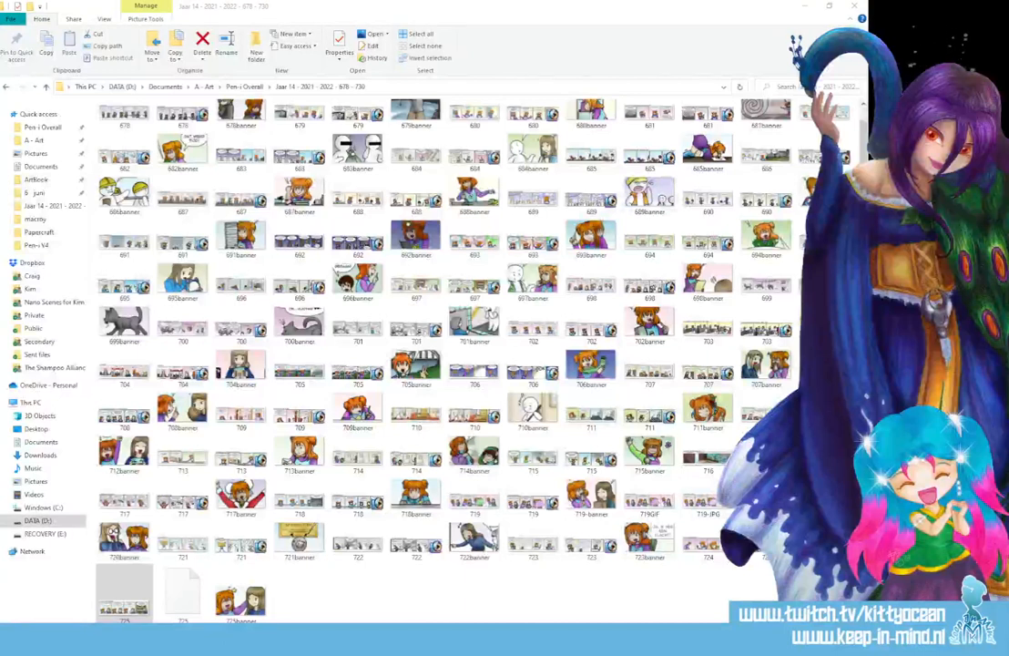
{"action": "key", "text": "alt+Tab"}
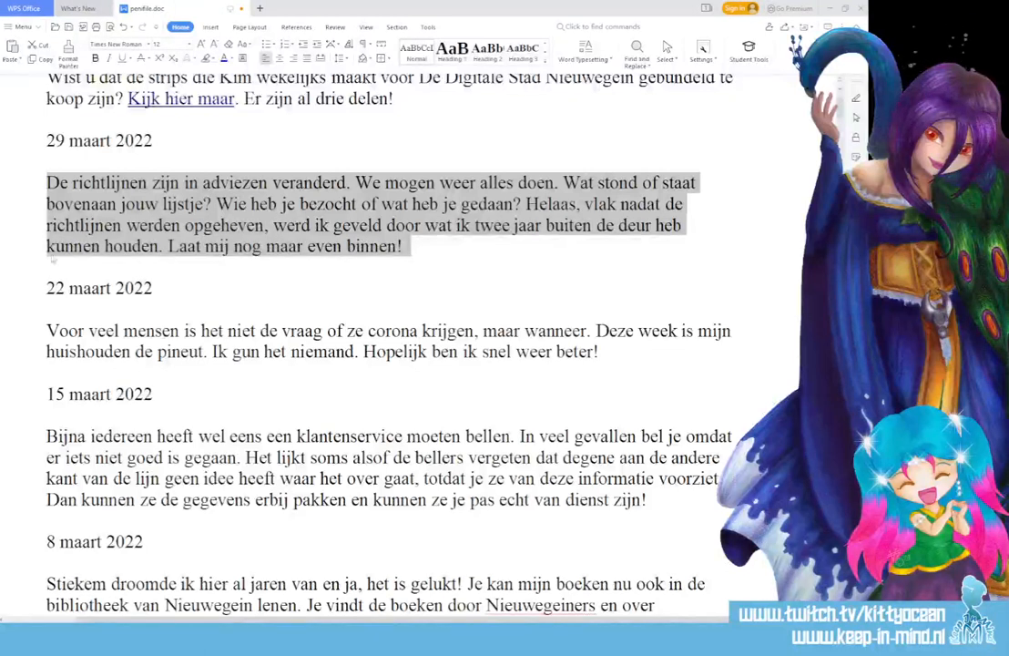
Select the complete 29 maart 2022 paragraph and copy it to the clipboard
{"action": "left_click", "coordinate": [335, 209]}
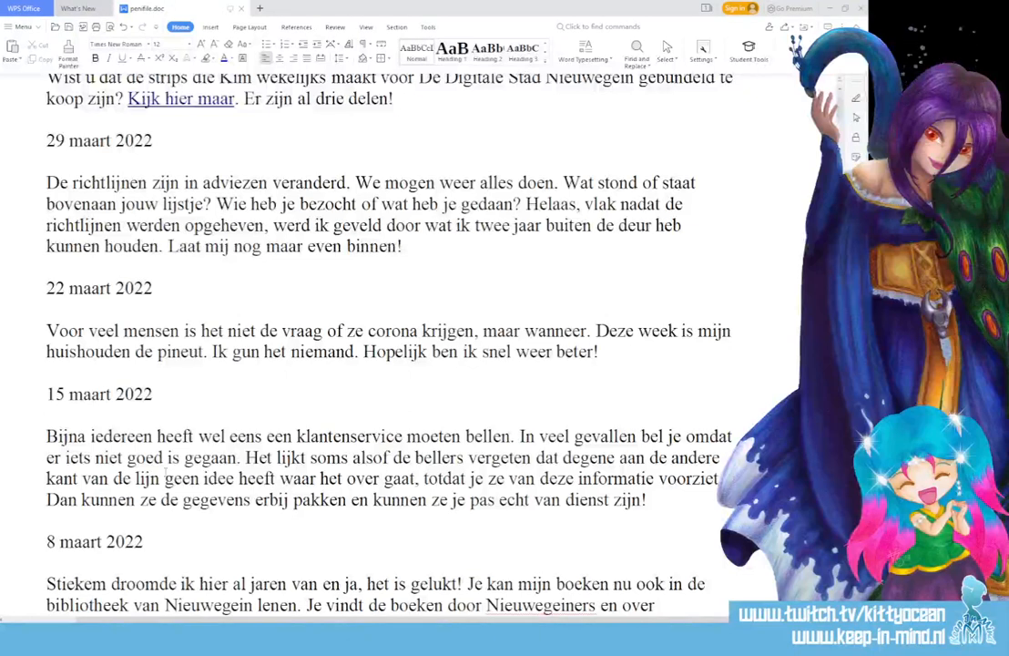
{"action": "scroll", "coordinate": [383, 346], "scroll_direction": "up", "scroll_amount": 7}
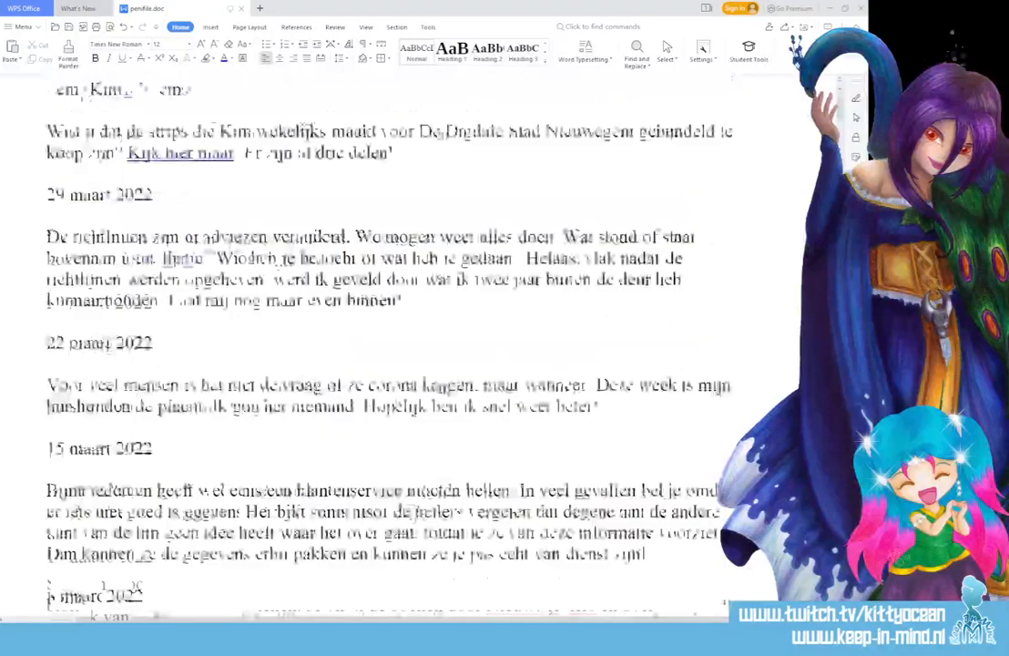
{"action": "left_click_drag", "start_coordinate": [46, 209], "coordinate": [401, 532]}
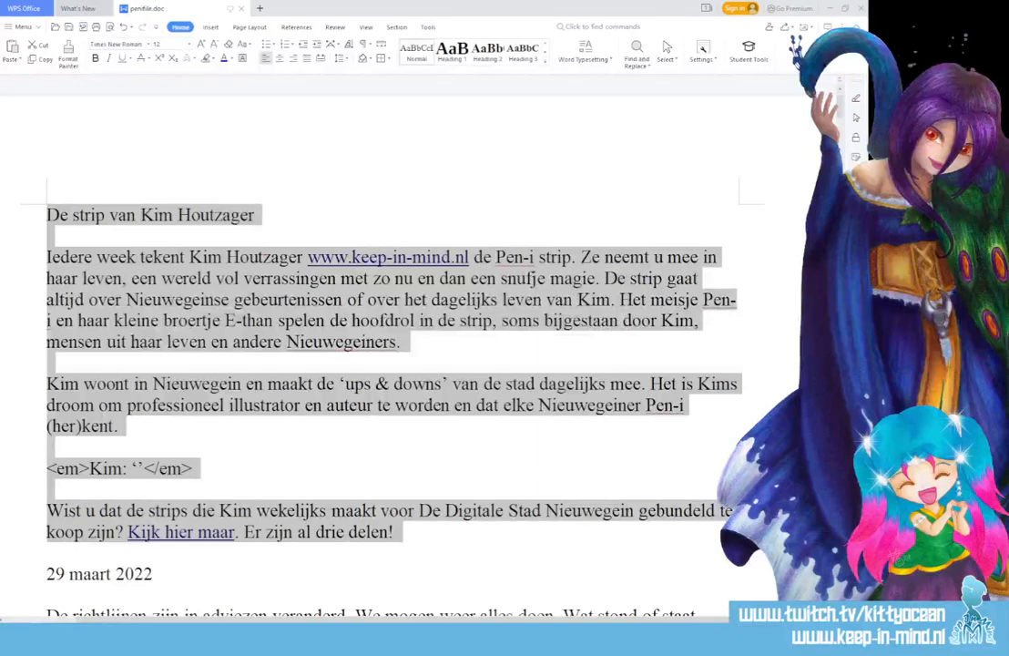
{"action": "scroll", "coordinate": [392, 365], "scroll_direction": "down", "scroll_amount": 3}
{"action": "left_click_drag", "start_coordinate": [47, 453], "coordinate": [453, 517]}
{"action": "right_click", "coordinate": [292, 500]}
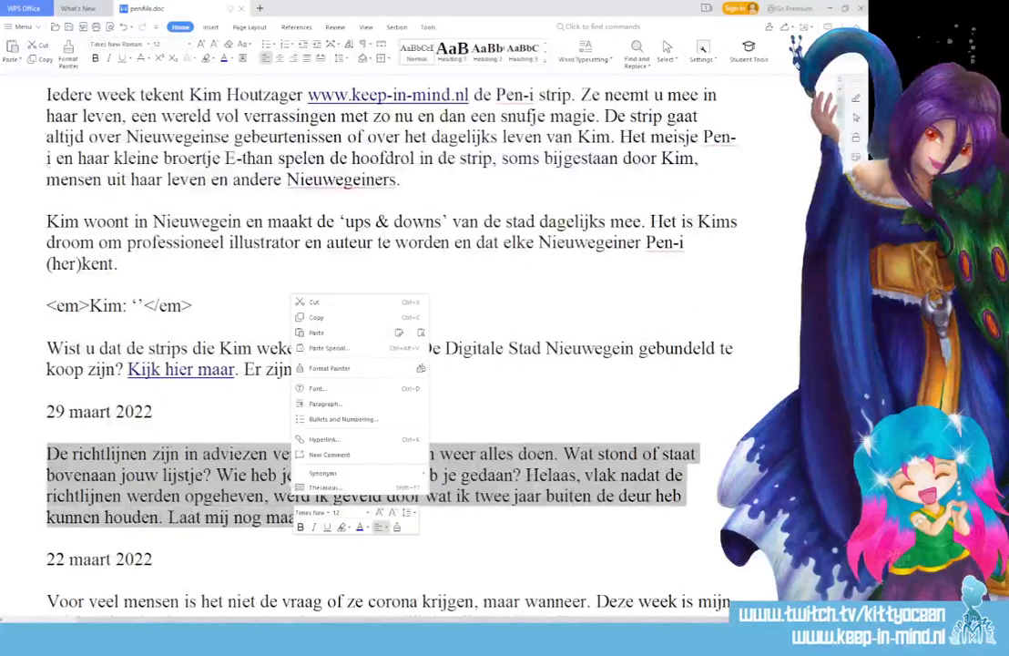
{"action": "left_click", "coordinate": [316, 317]}
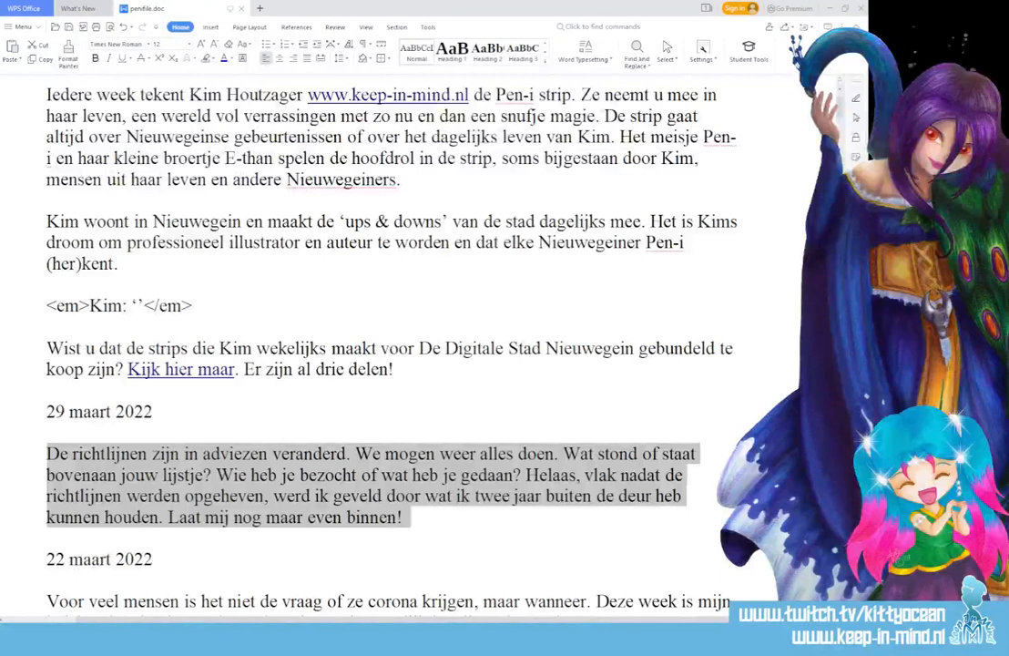
In the Jaar 14 comics folder, add 725banner to the selection alongside 725
{"action": "key", "text": "alt+Tab"}
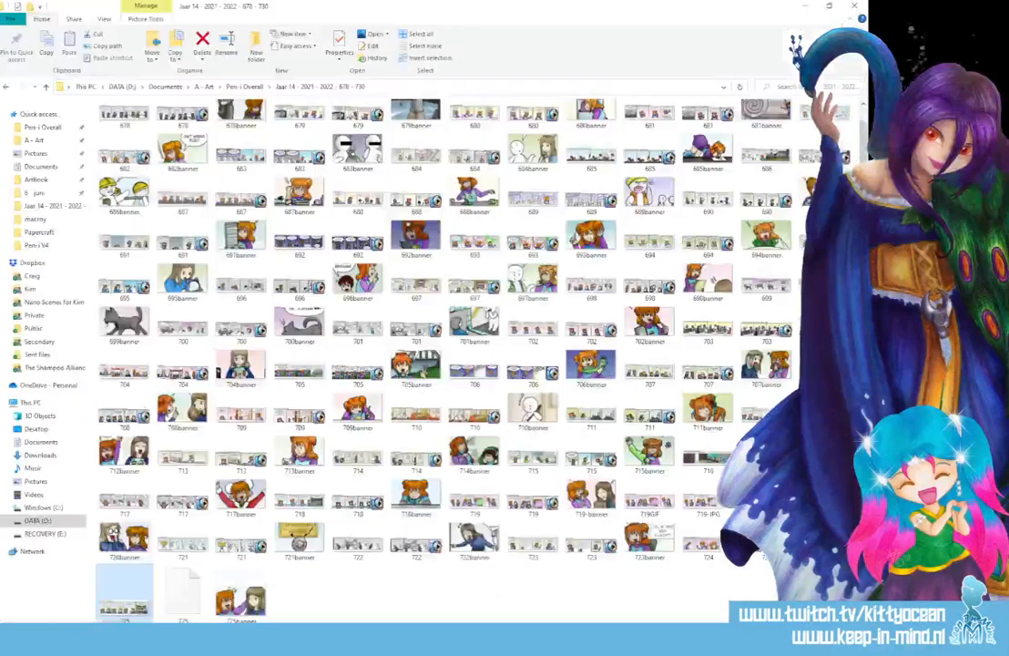
{"action": "left_click", "coordinate": [241, 595], "text": "ctrl"}
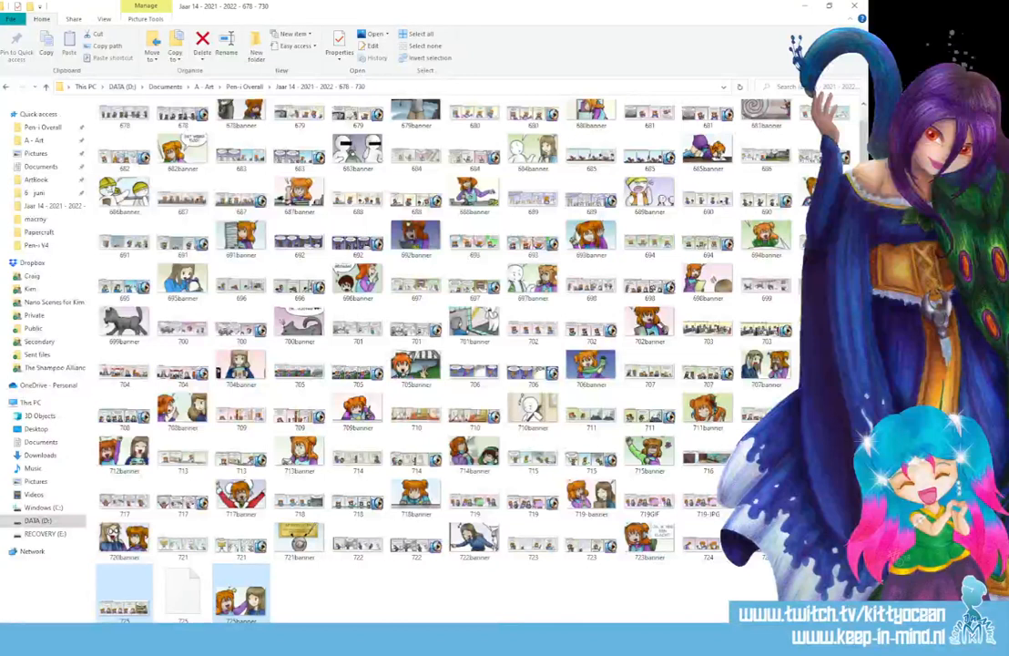
{"action": "key", "text": "alt+Tab"}
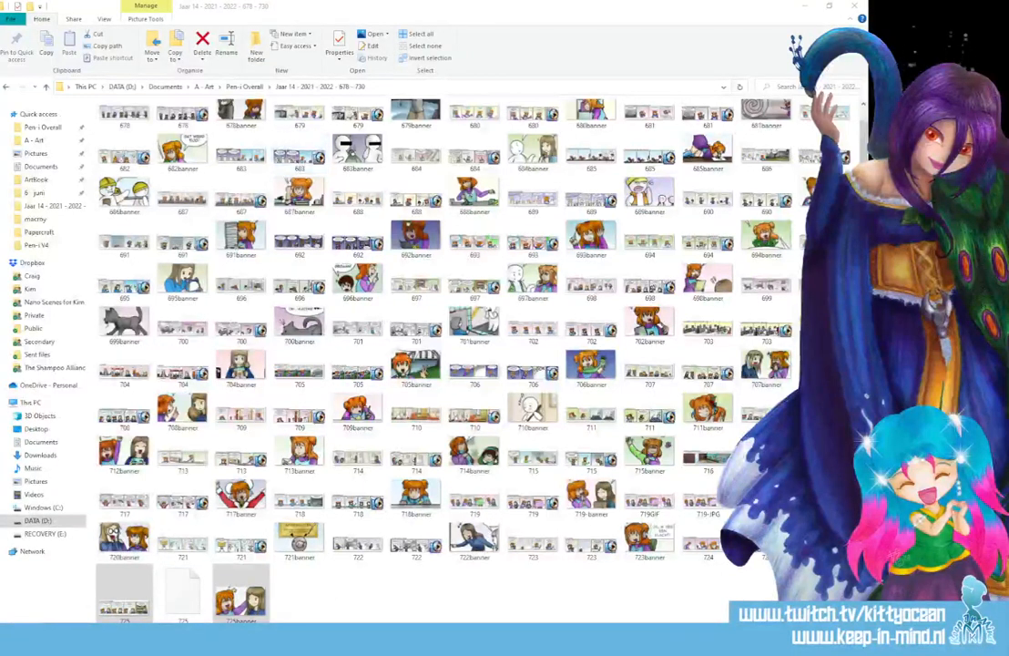
Preview 725banner.jpg in Photos, close it, and open a subfolder in Dropbox Private
{"action": "left_click", "coordinate": [311, 596]}
{"action": "double_click", "coordinate": [253, 590]}
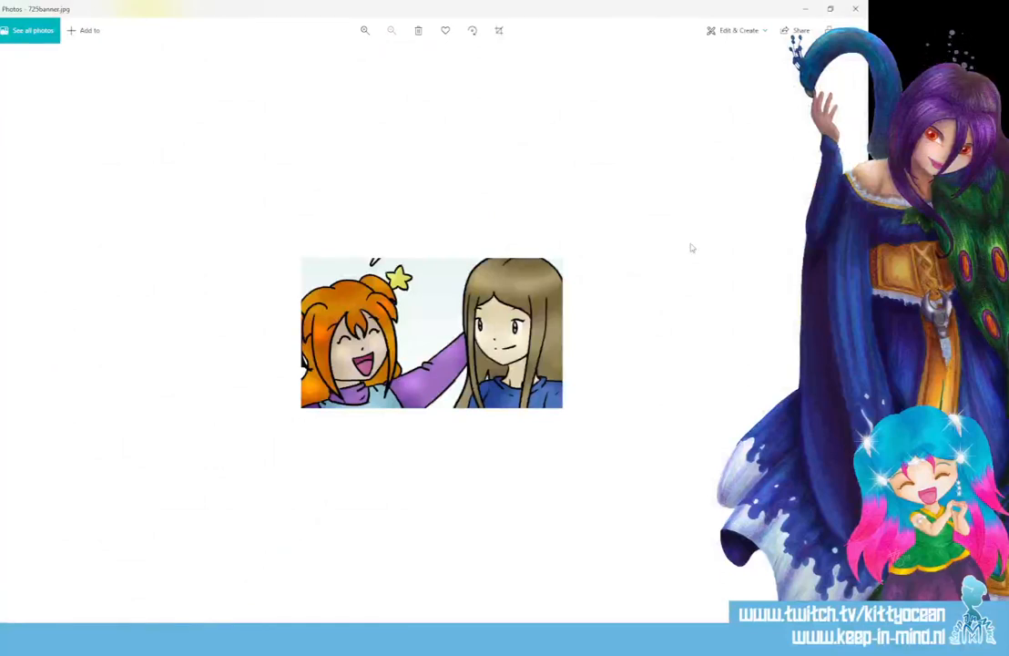
{"action": "left_click", "coordinate": [858, 11]}
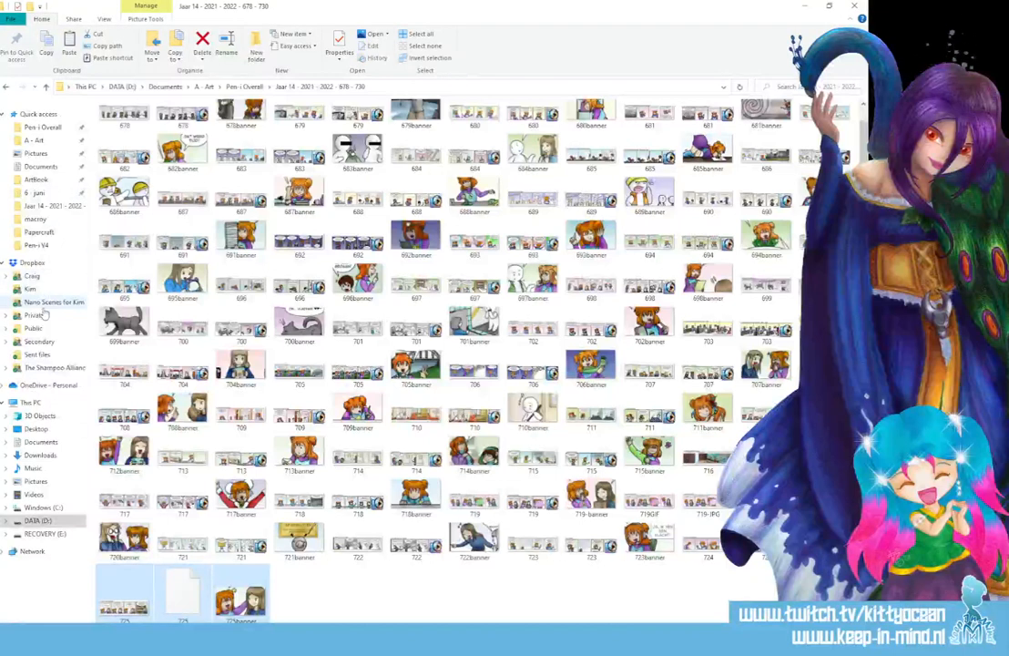
{"action": "left_click", "coordinate": [35, 316]}
{"action": "double_click", "coordinate": [173, 135]}
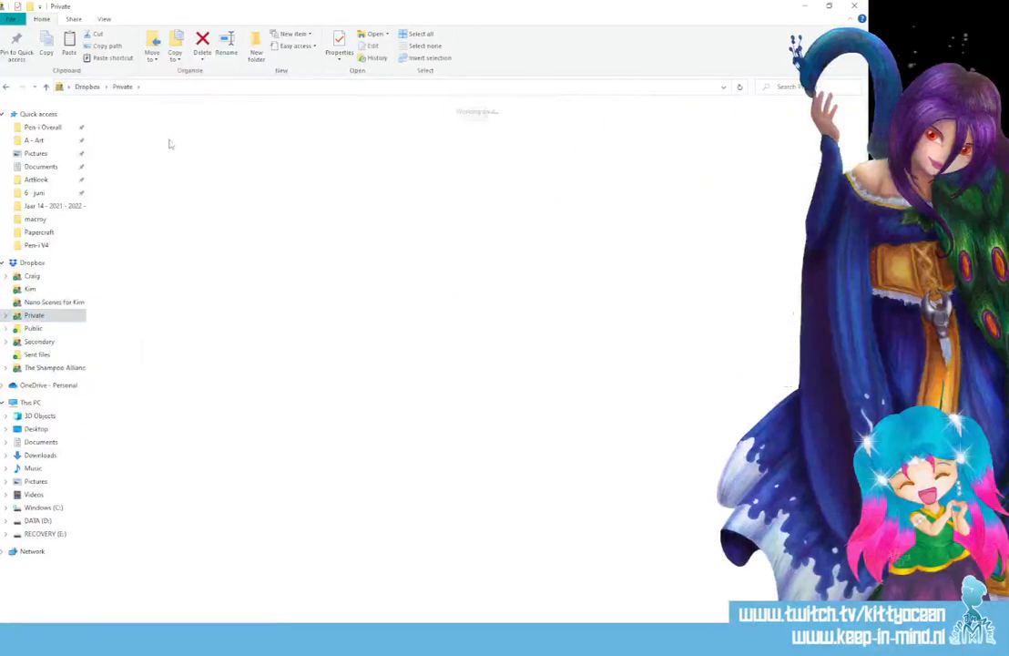